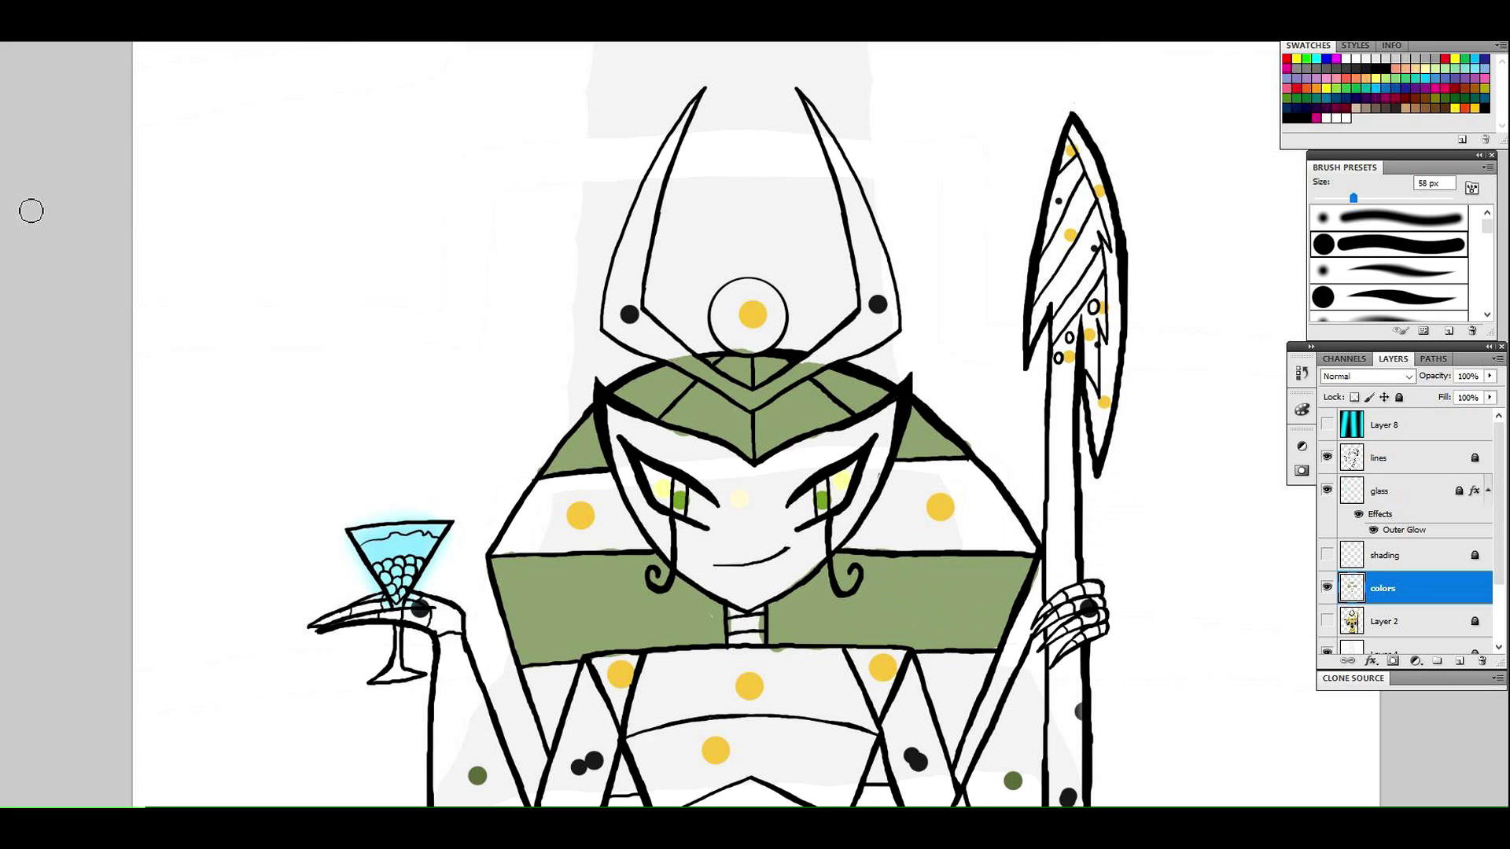
Fill the two small headdress panels on either side of the waist with light green on the colors layer
scroll(698, 406, "down", 5)
mouse_move(621, 517)
left_mouse_down()
mouse_move(623, 557)
mouse_move(670, 569)
mouse_move(636, 517)
left_mouse_up()
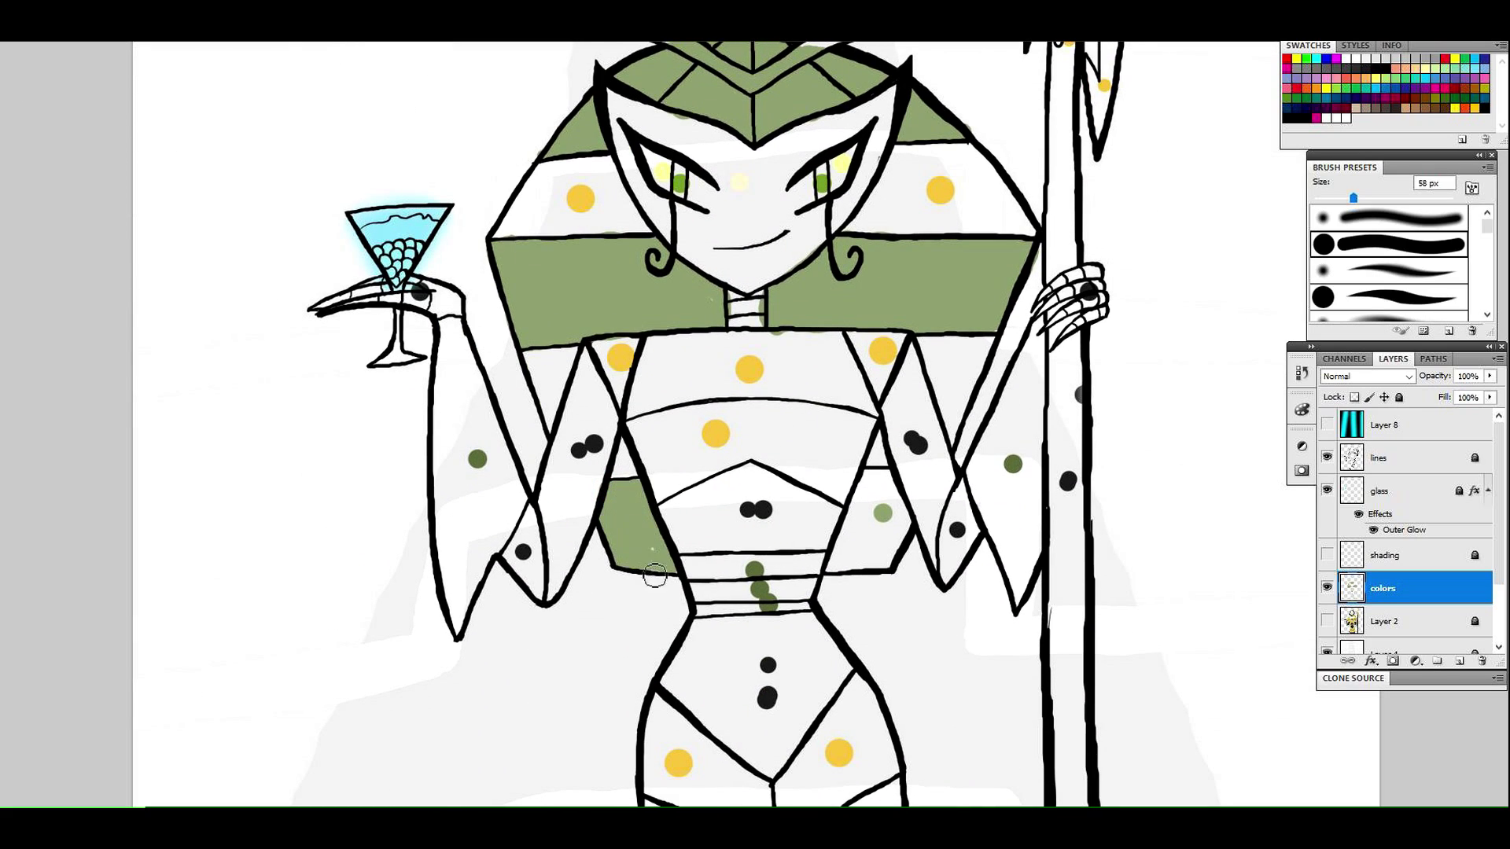
left_click_drag(822, 578, 871, 476)
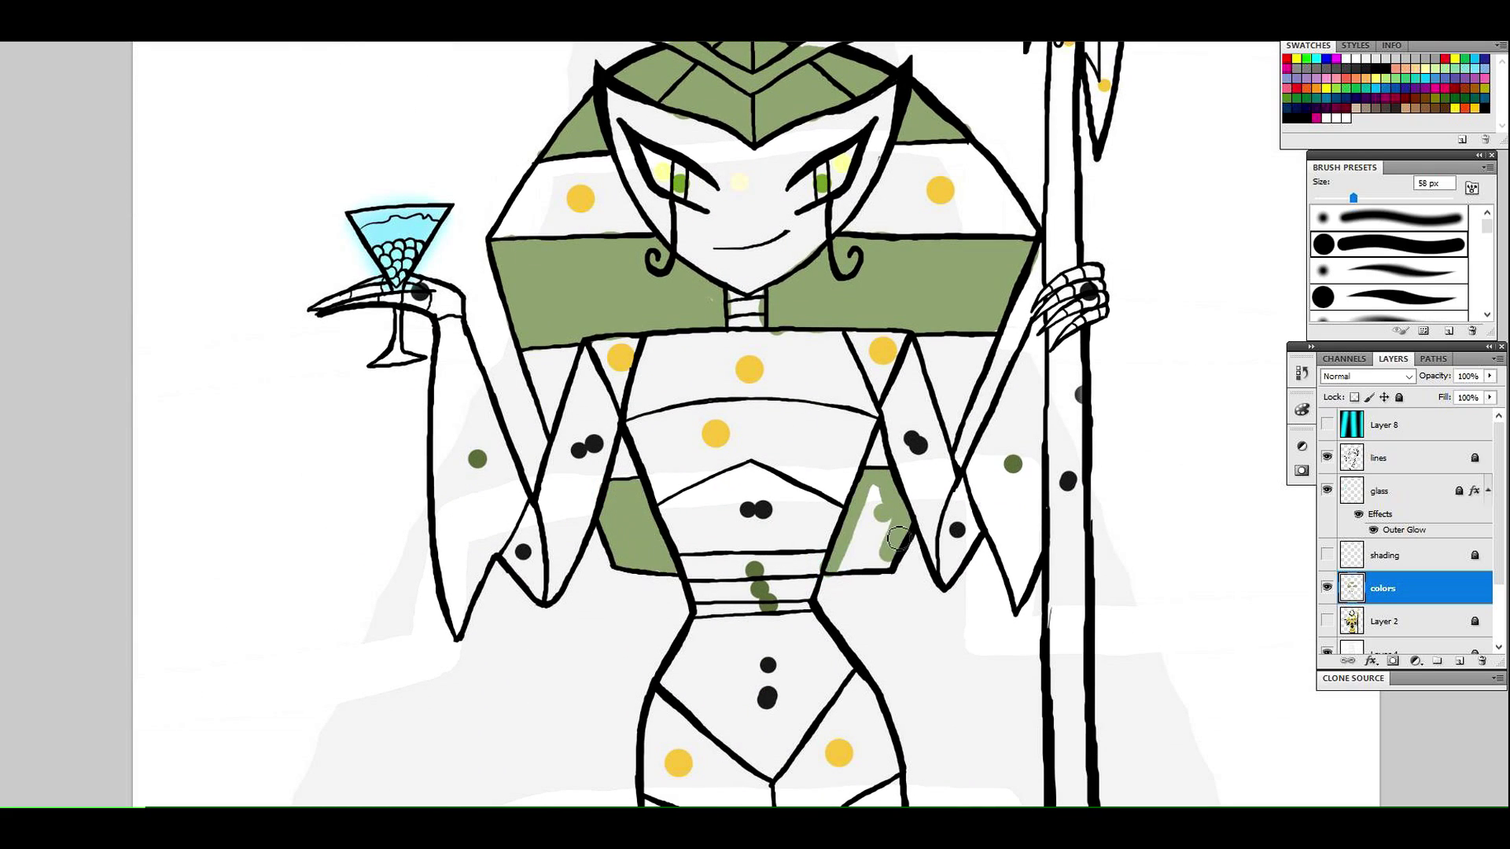
left_click_drag(896, 540, 884, 509)
Fill both hanging sleeves below the raised hands with dark olive green
mouse_move(468, 440)
left_mouse_down()
mouse_move(456, 602)
mouse_move(492, 525)
left_mouse_up()
mouse_move(453, 430)
left_mouse_down()
mouse_move(459, 365)
mouse_move(474, 407)
left_mouse_up()
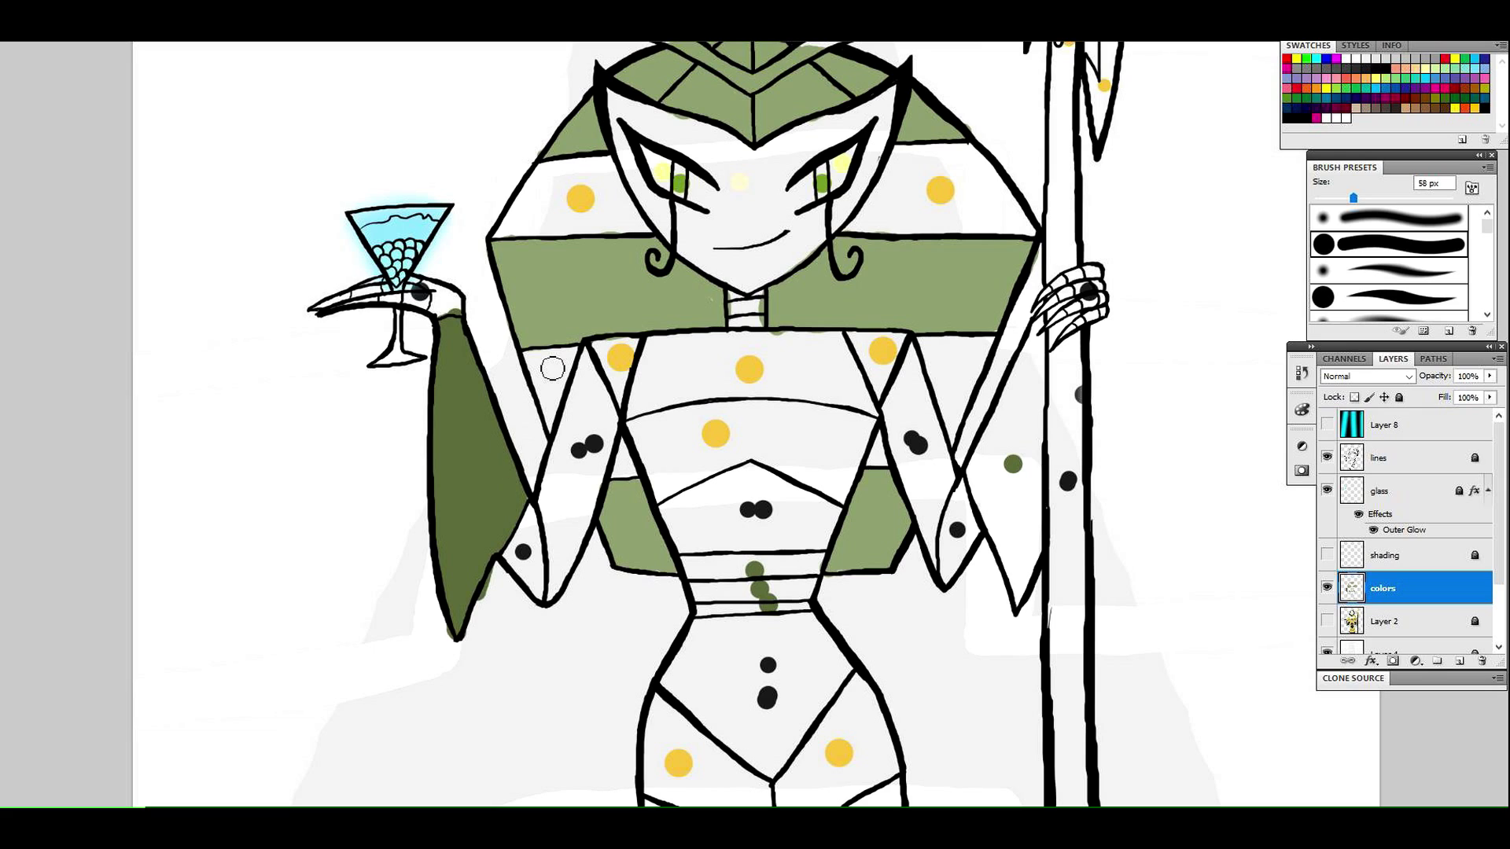
mouse_move(989, 487)
left_mouse_down()
mouse_move(981, 458)
mouse_move(1020, 605)
mouse_move(1023, 374)
left_mouse_up()
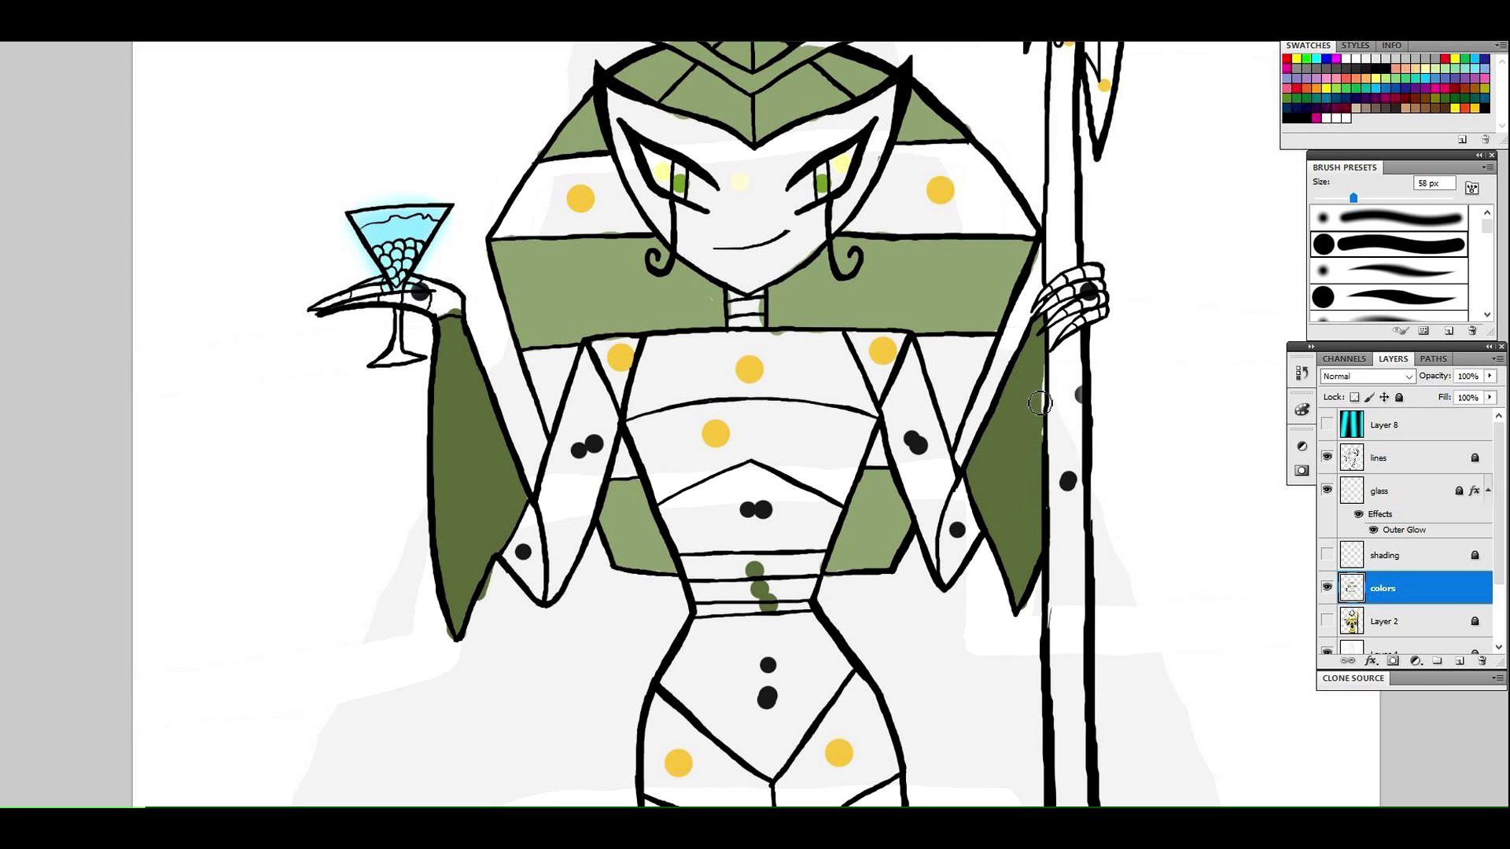
Sample the dark green marker colour and fill the horizontal waist bands with it
key("i")
scroll(738, 323, "up", 5)
scroll(772, 410, "down", 10)
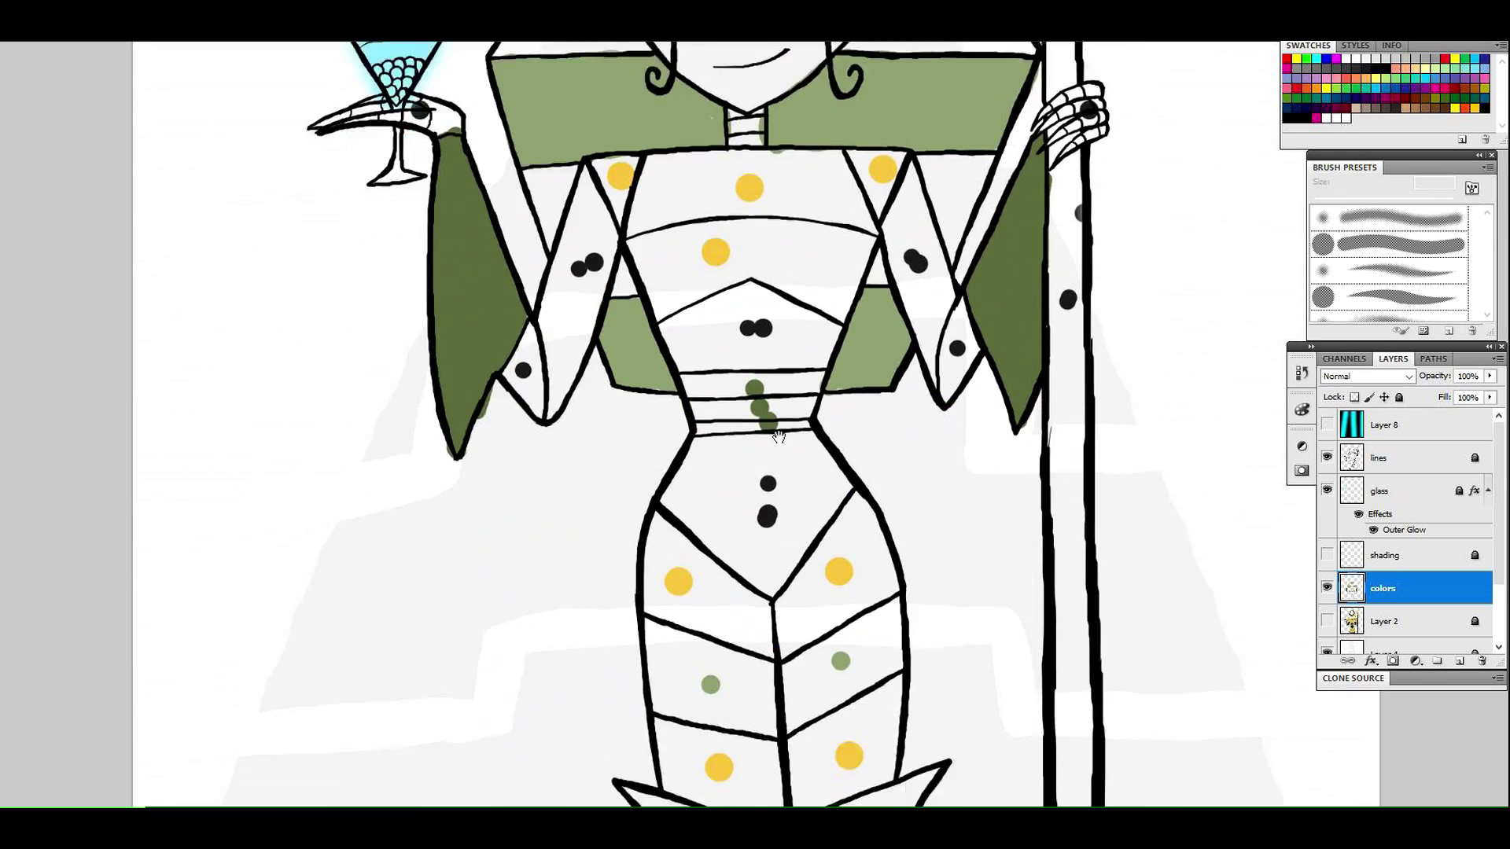
left_click(753, 344)
key("b")
mouse_move(687, 331)
left_mouse_down()
mouse_move(698, 365)
mouse_move(808, 377)
mouse_move(732, 331)
mouse_move(746, 352)
left_mouse_up()
Sample the light green and fill both halves of the skirt's middle chevron band with it
left_click(629, 301, "alt")
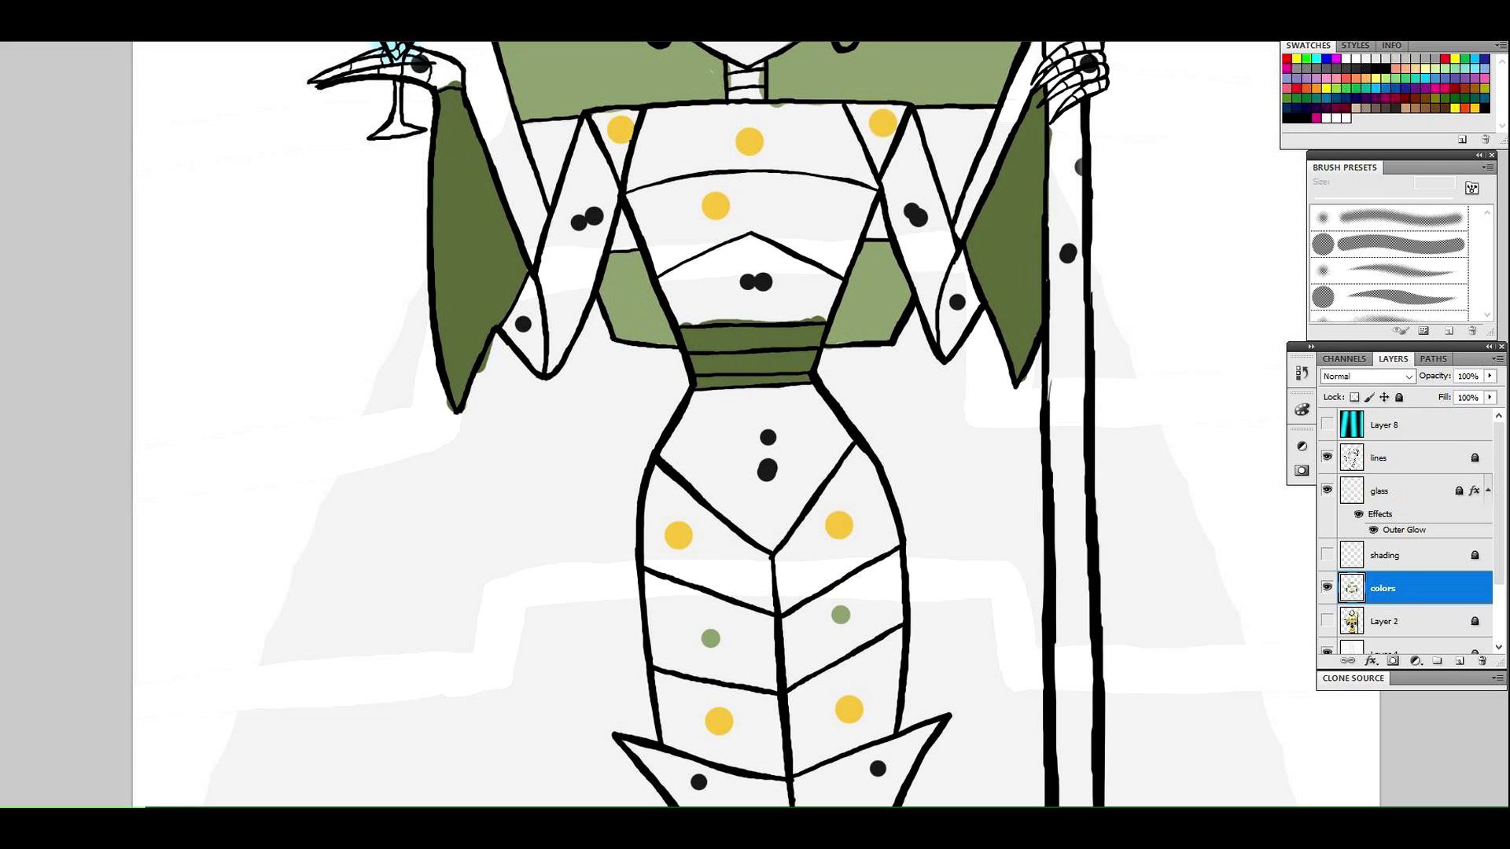
mouse_move(649, 567)
left_mouse_down()
mouse_move(660, 625)
mouse_move(722, 672)
mouse_move(770, 665)
mouse_move(692, 621)
mouse_move(774, 652)
left_mouse_up()
mouse_move(778, 563)
left_mouse_down()
mouse_move(832, 600)
mouse_move(782, 673)
mouse_move(825, 666)
mouse_move(901, 607)
mouse_move(864, 613)
left_mouse_up()
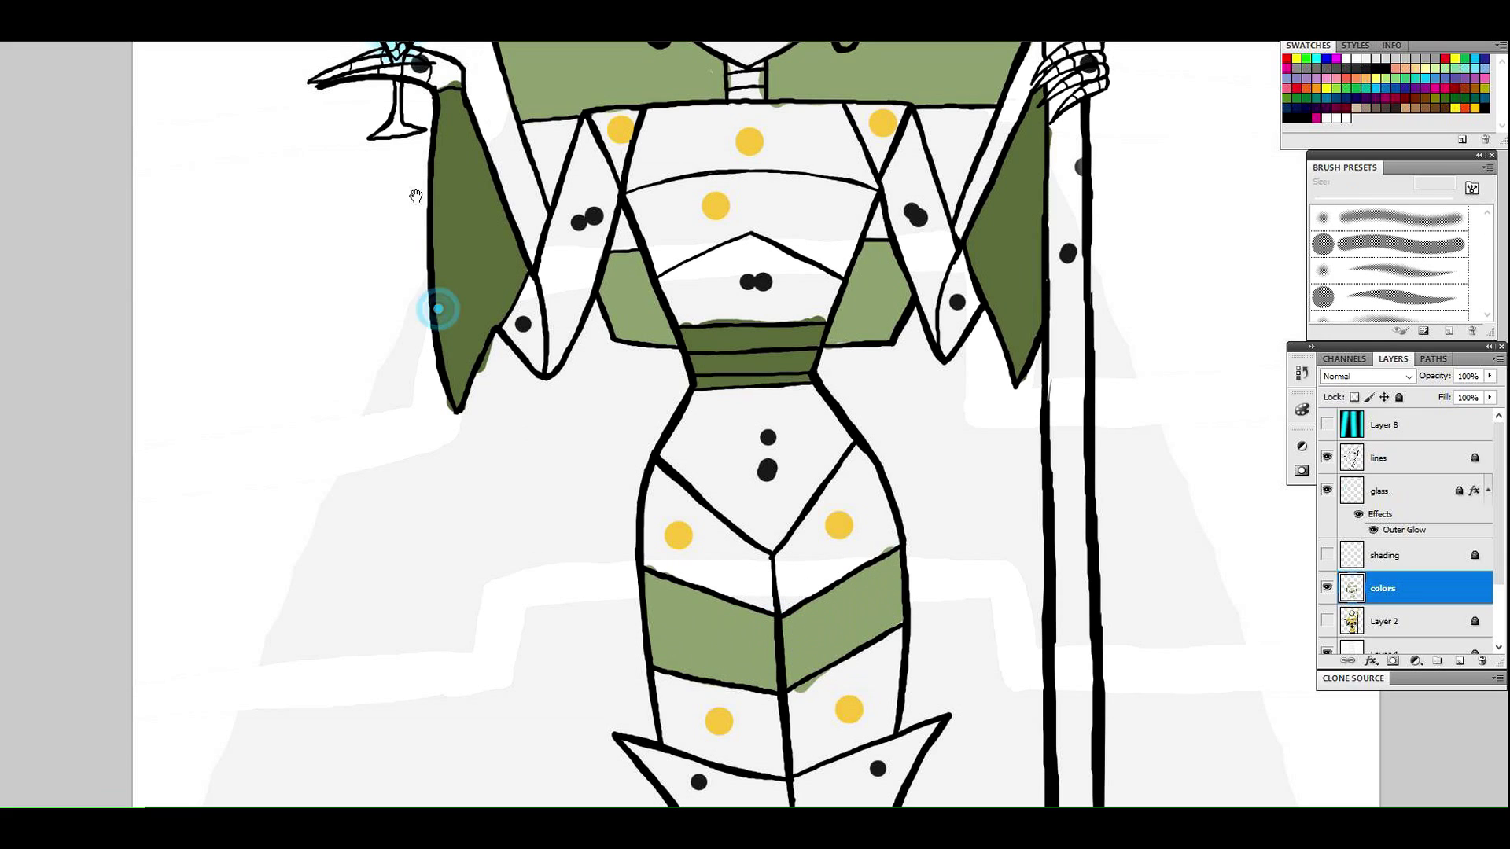
Fill the headdress stripes on both sides of the face with golden yellow, setting the brush to 41 px for the larger areas
left_click_drag(487, 52, 807, 395)
left_click(3, 112)
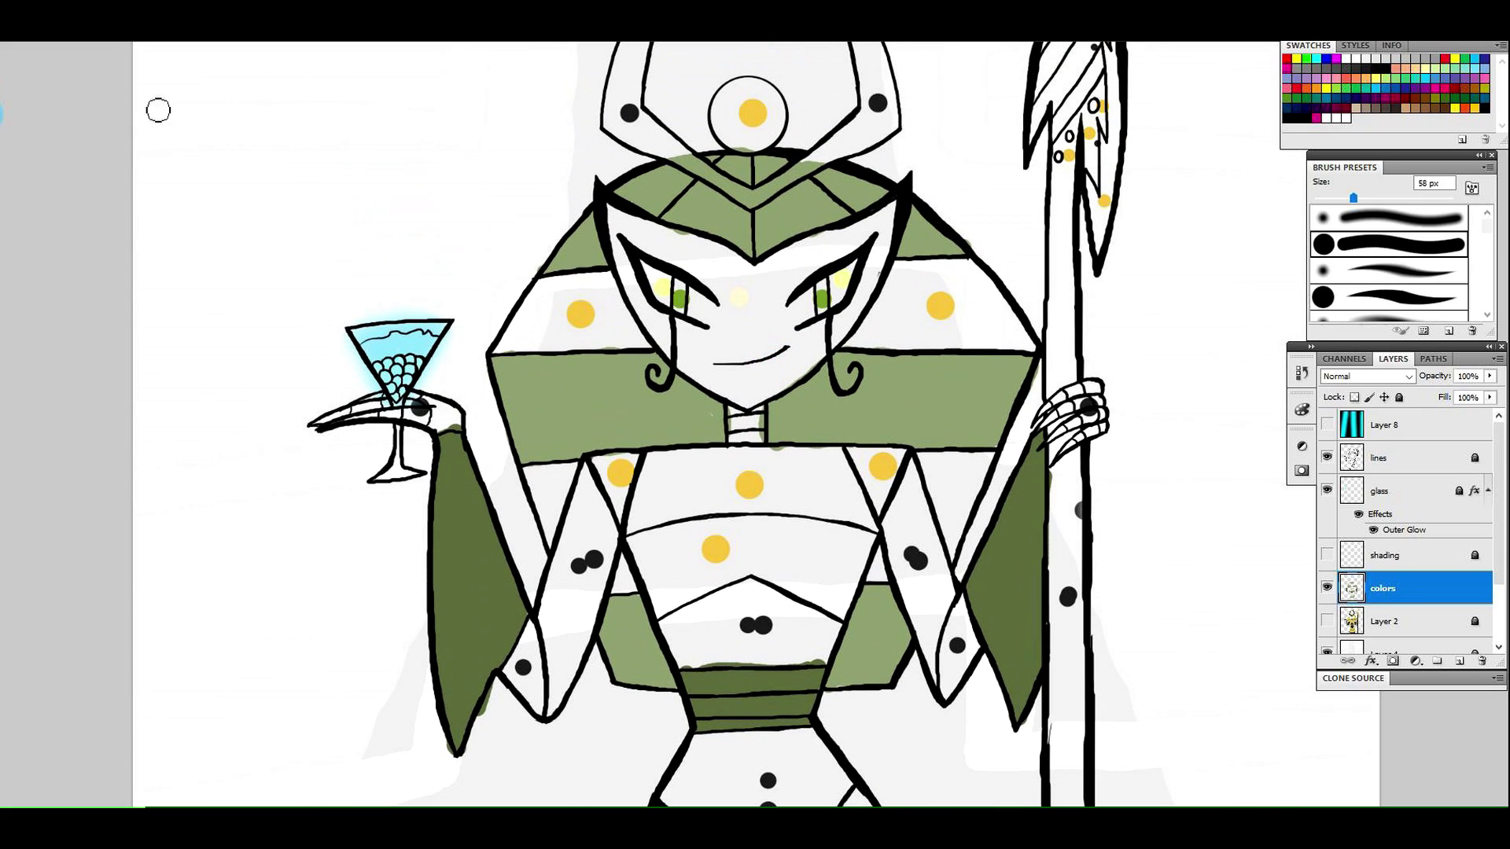
mouse_move(943, 291)
left_mouse_down()
mouse_move(920, 323)
mouse_move(871, 318)
mouse_move(1076, 232)
left_mouse_up()
left_click(1, 253)
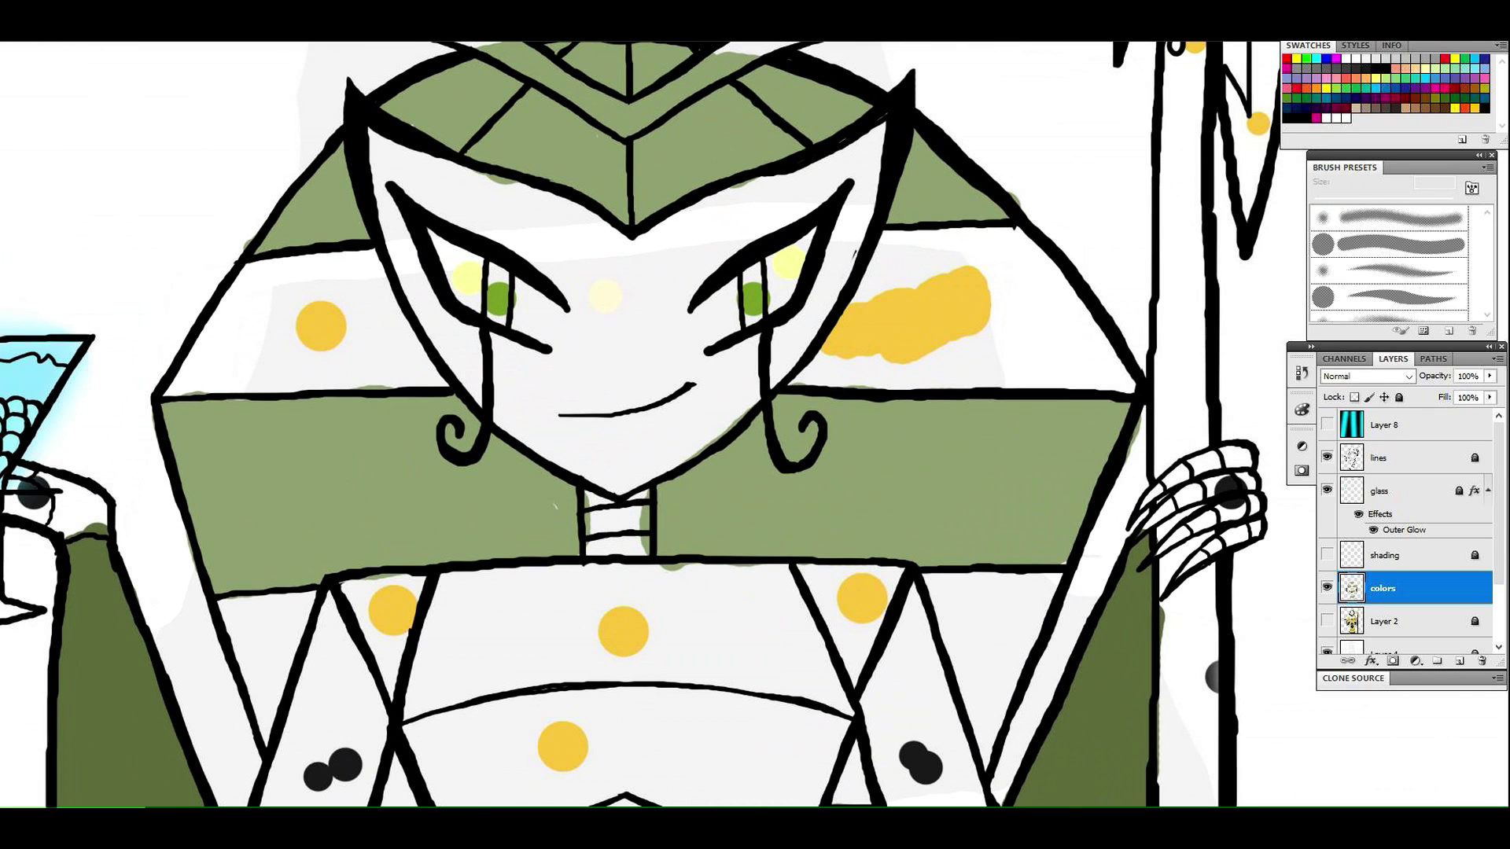
key("b")
left_click_drag(882, 274, 929, 238)
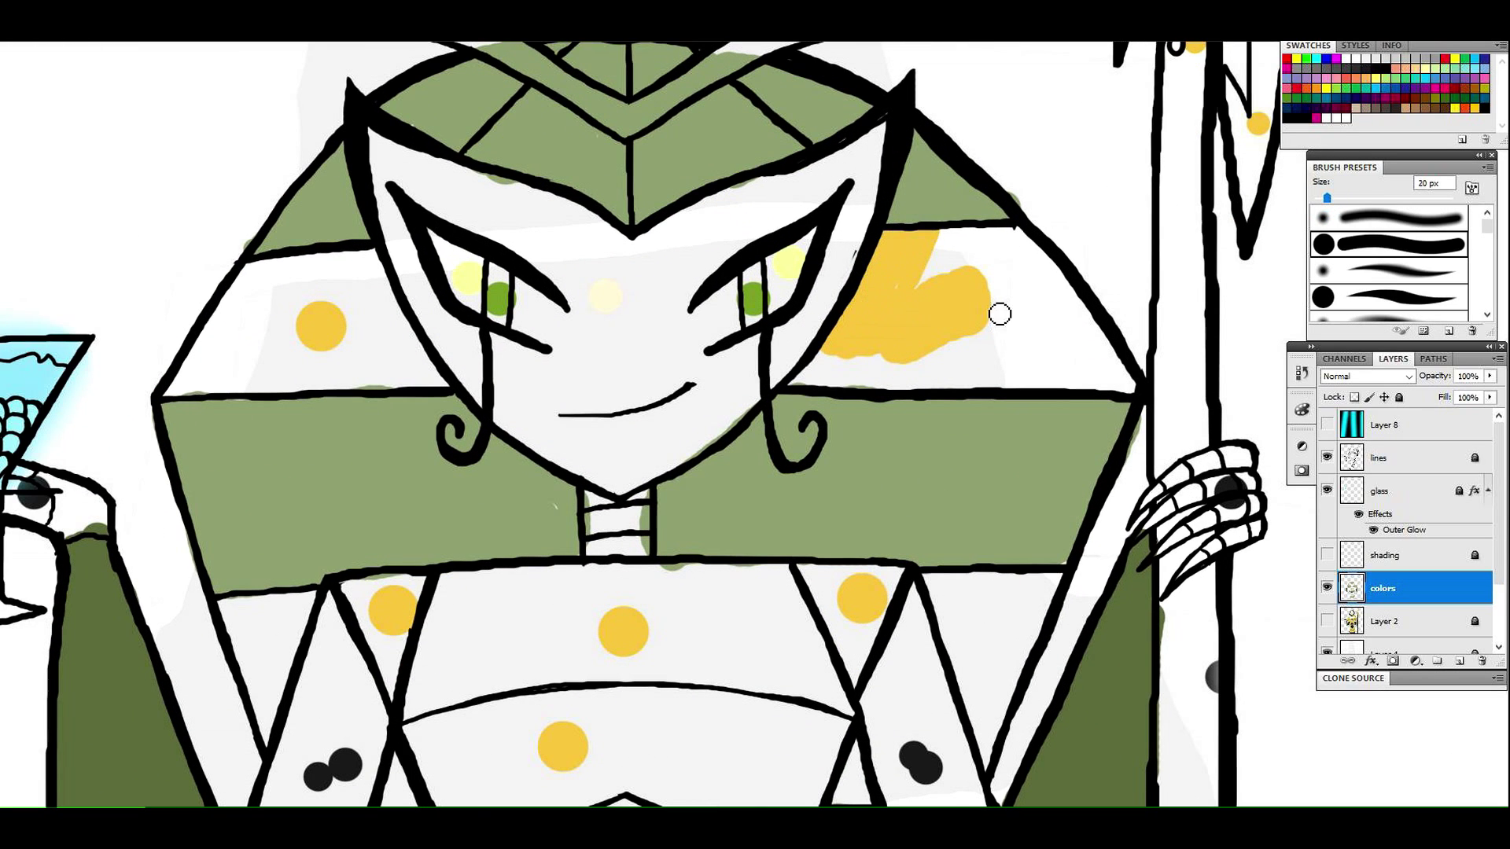
left_click_drag(1339, 200, 1341, 198)
left_click_drag(935, 236, 1092, 327)
mouse_move(1125, 383)
left_mouse_down()
mouse_move(842, 362)
mouse_move(934, 383)
mouse_move(880, 361)
mouse_move(1072, 347)
left_mouse_up()
mouse_move(269, 292)
left_mouse_down()
mouse_move(177, 389)
mouse_move(232, 337)
mouse_move(217, 364)
mouse_move(373, 382)
mouse_move(393, 283)
mouse_move(263, 296)
mouse_move(268, 330)
mouse_move(367, 354)
mouse_move(263, 347)
left_mouse_up()
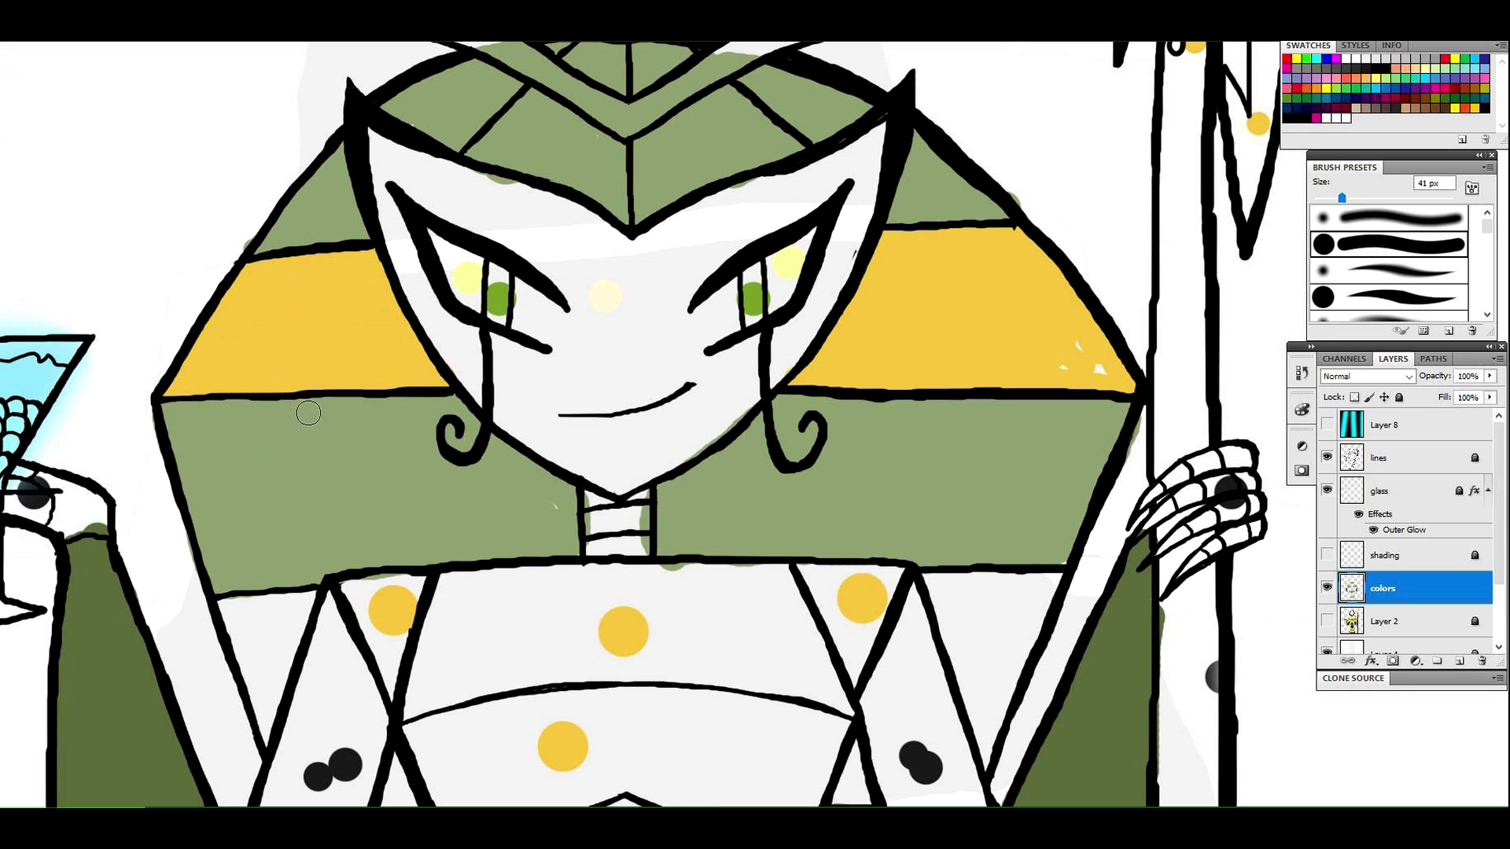
Fill the round disc on top of the headdress with golden yellow
key("z")
key("b")
key("z")
left_click(692, 350, "alt")
left_click(776, 130)
key("b")
mouse_move(707, 189)
left_mouse_down()
mouse_move(664, 202)
mouse_move(763, 222)
mouse_move(681, 140)
mouse_move(687, 266)
mouse_move(692, 163)
left_mouse_up()
Sample the near-black marker colour and fill both headdress horns and the V-shaped band joining them
left_click(447, 216, "alt")
mouse_move(445, 240)
left_mouse_down()
mouse_move(560, 315)
mouse_move(452, 205)
left_mouse_up()
mouse_move(453, 119)
left_mouse_down()
mouse_move(405, 196)
mouse_move(464, 113)
left_mouse_up()
left_click_drag(397, 215, 443, 266)
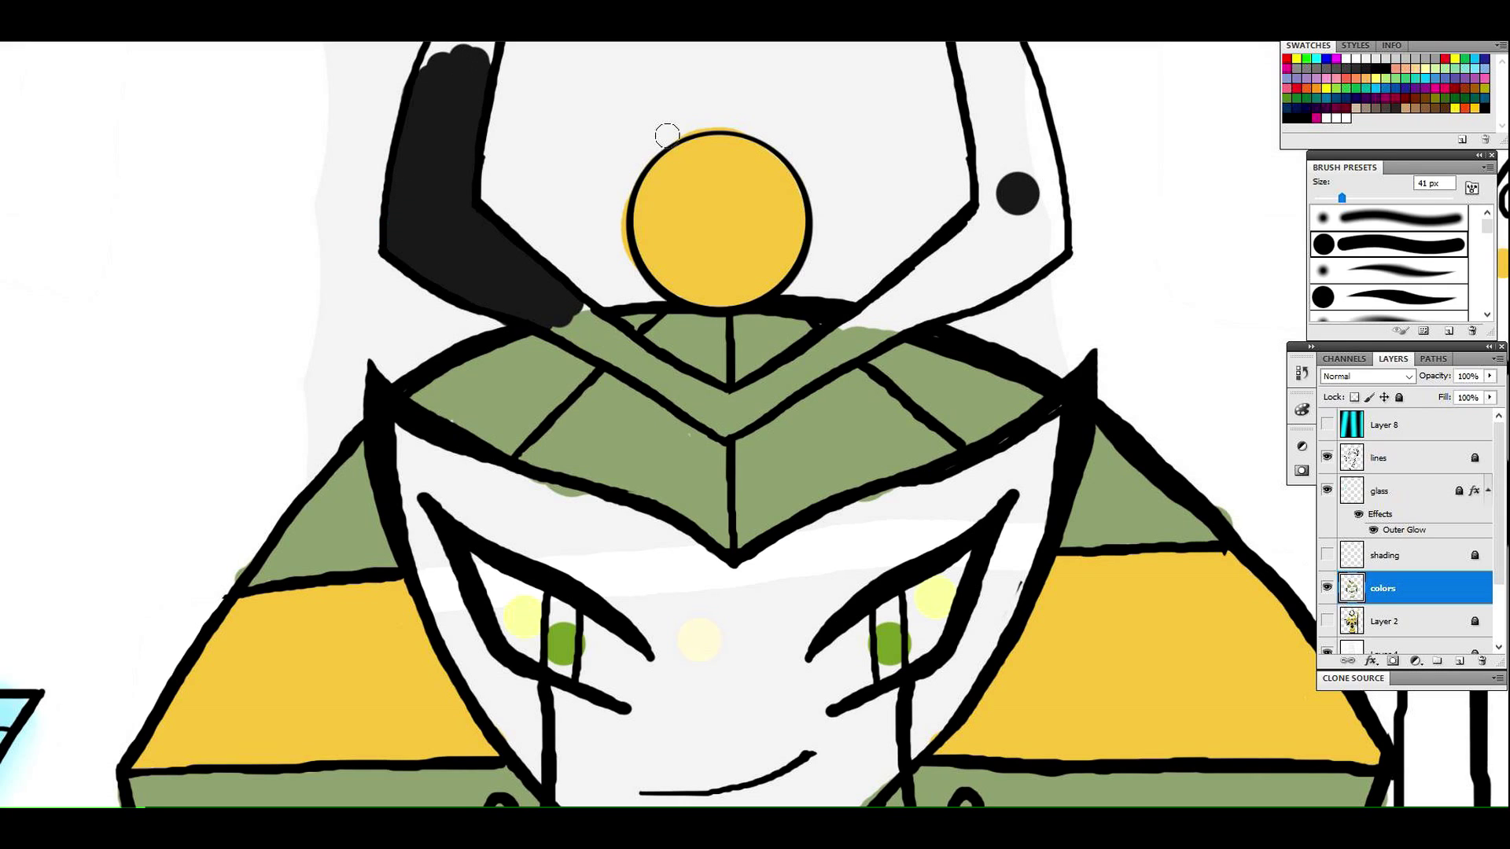
mouse_move(559, 312)
left_mouse_down()
mouse_move(726, 428)
mouse_move(778, 378)
mouse_move(751, 418)
mouse_move(880, 338)
left_mouse_up()
mouse_move(920, 283)
left_mouse_down()
mouse_move(982, 237)
mouse_move(912, 328)
mouse_move(1015, 265)
mouse_move(1036, 207)
mouse_move(1049, 248)
left_mouse_up()
left_click_drag(825, 262, 759, 494)
mouse_move(932, 310)
left_mouse_down()
mouse_move(977, 448)
mouse_move(975, 345)
mouse_move(894, 187)
mouse_move(923, 235)
mouse_move(881, 188)
left_mouse_up()
left_click_drag(584, 271, 579, 464)
mouse_move(410, 425)
left_mouse_down()
mouse_move(445, 292)
mouse_move(411, 507)
mouse_move(475, 244)
mouse_move(542, 130)
left_mouse_up()
mouse_move(849, 287)
left_mouse_down()
mouse_move(785, 152)
mouse_move(907, 358)
left_mouse_up()
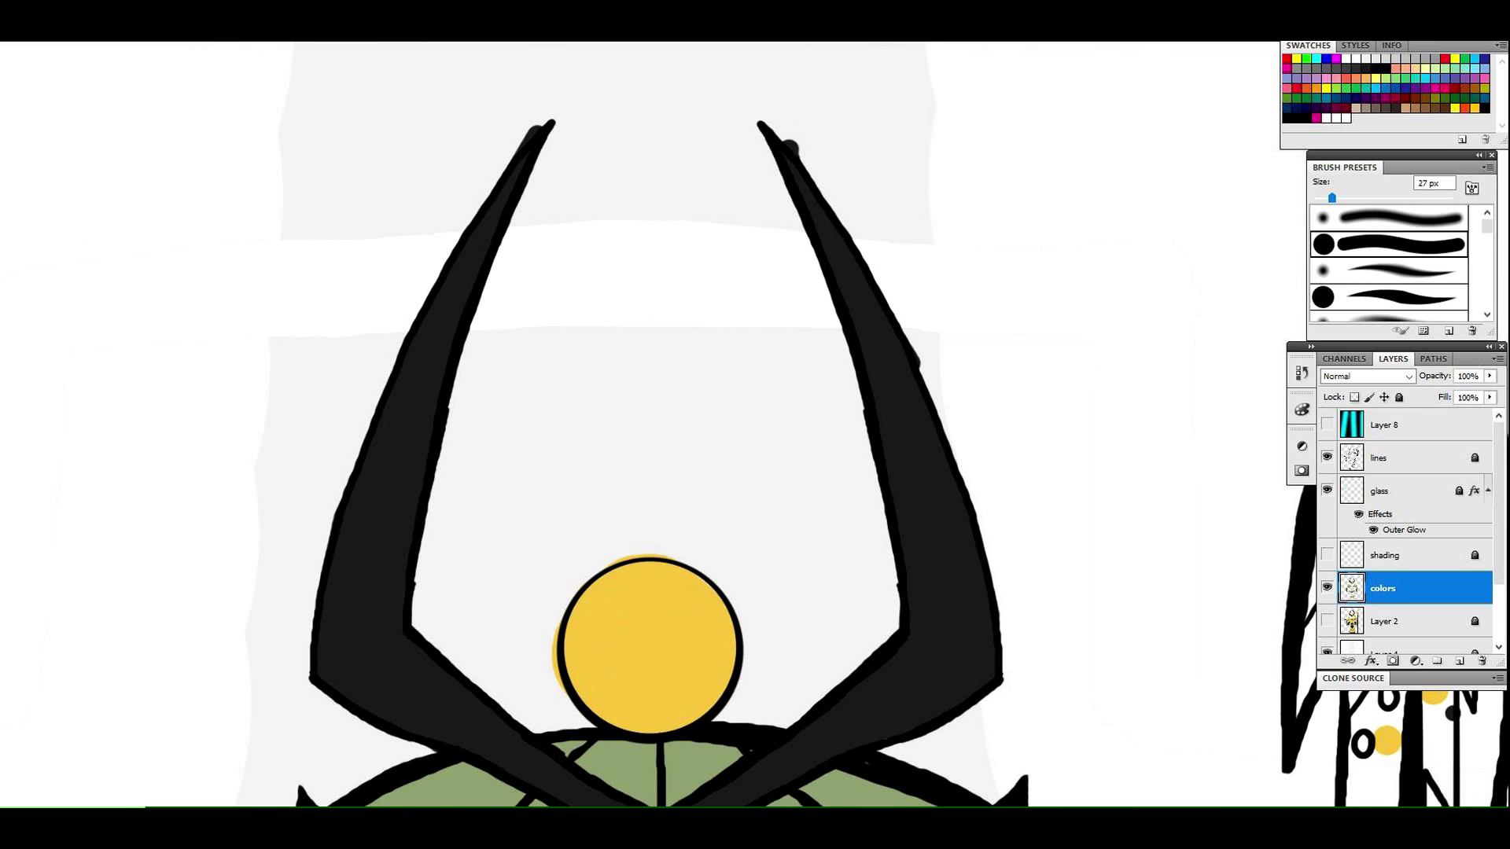
Sample the golden yellow and fill the two shoulder triangles beside the chest with a 27 px brush
left_click_drag(849, 755, 748, 243)
left_click(303, 320, "alt")
left_click_drag(597, 271, 957, 629)
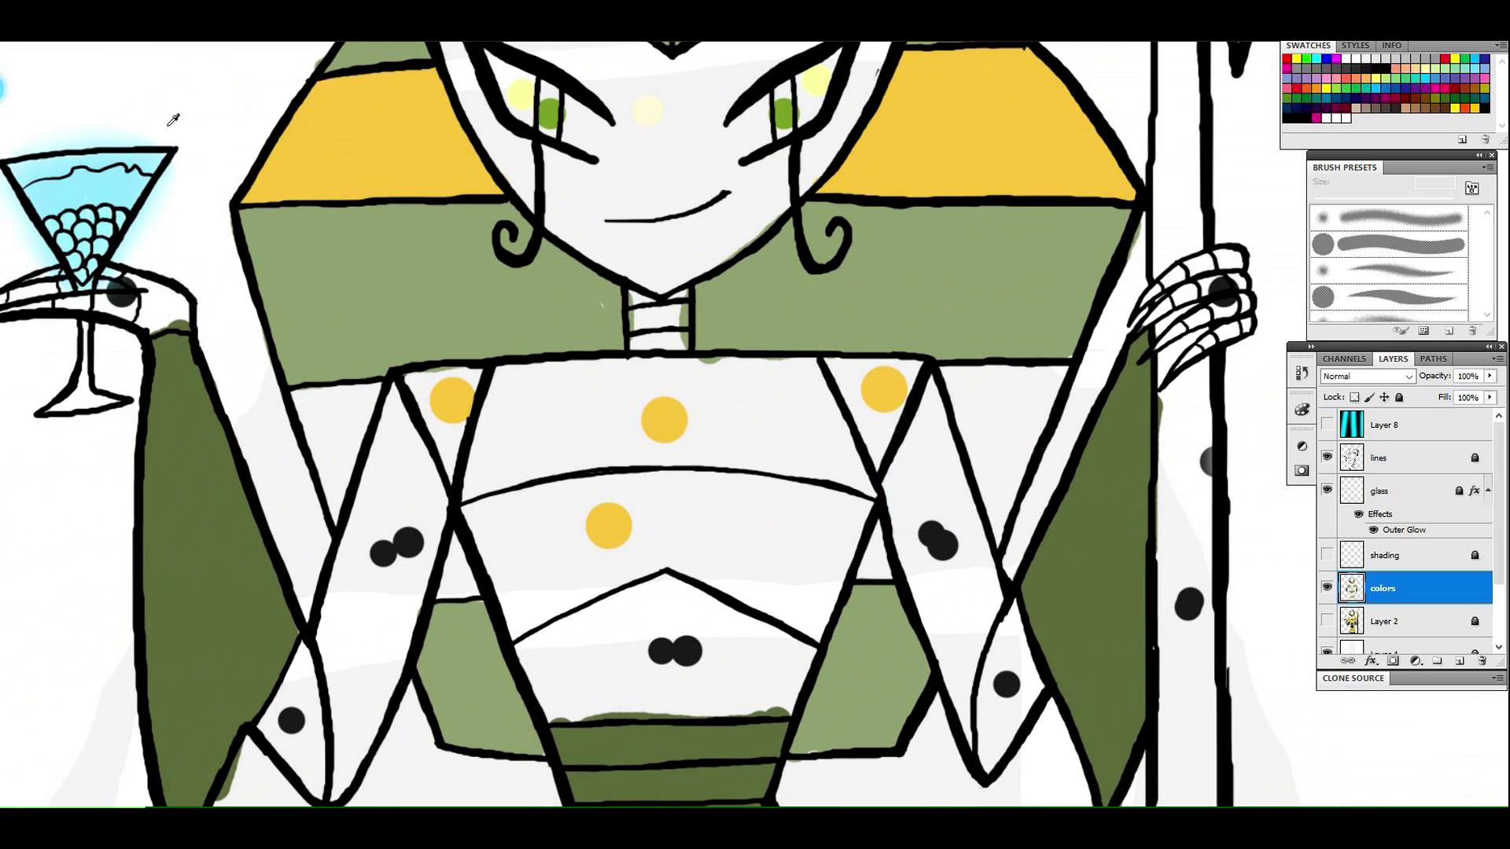
key("b")
left_click_drag(456, 397, 410, 384)
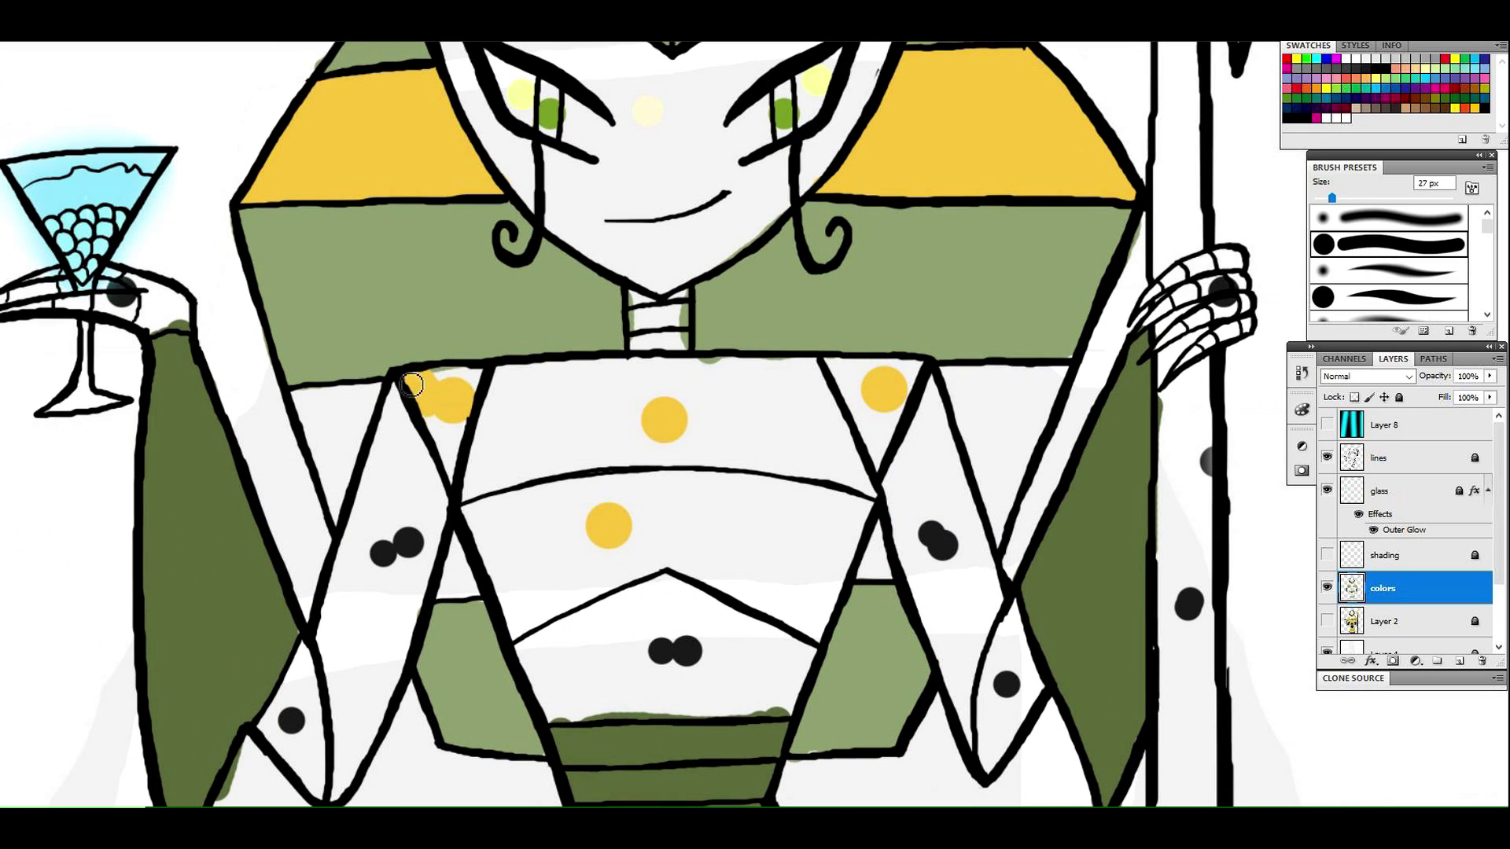
left_click_drag(849, 366, 884, 434)
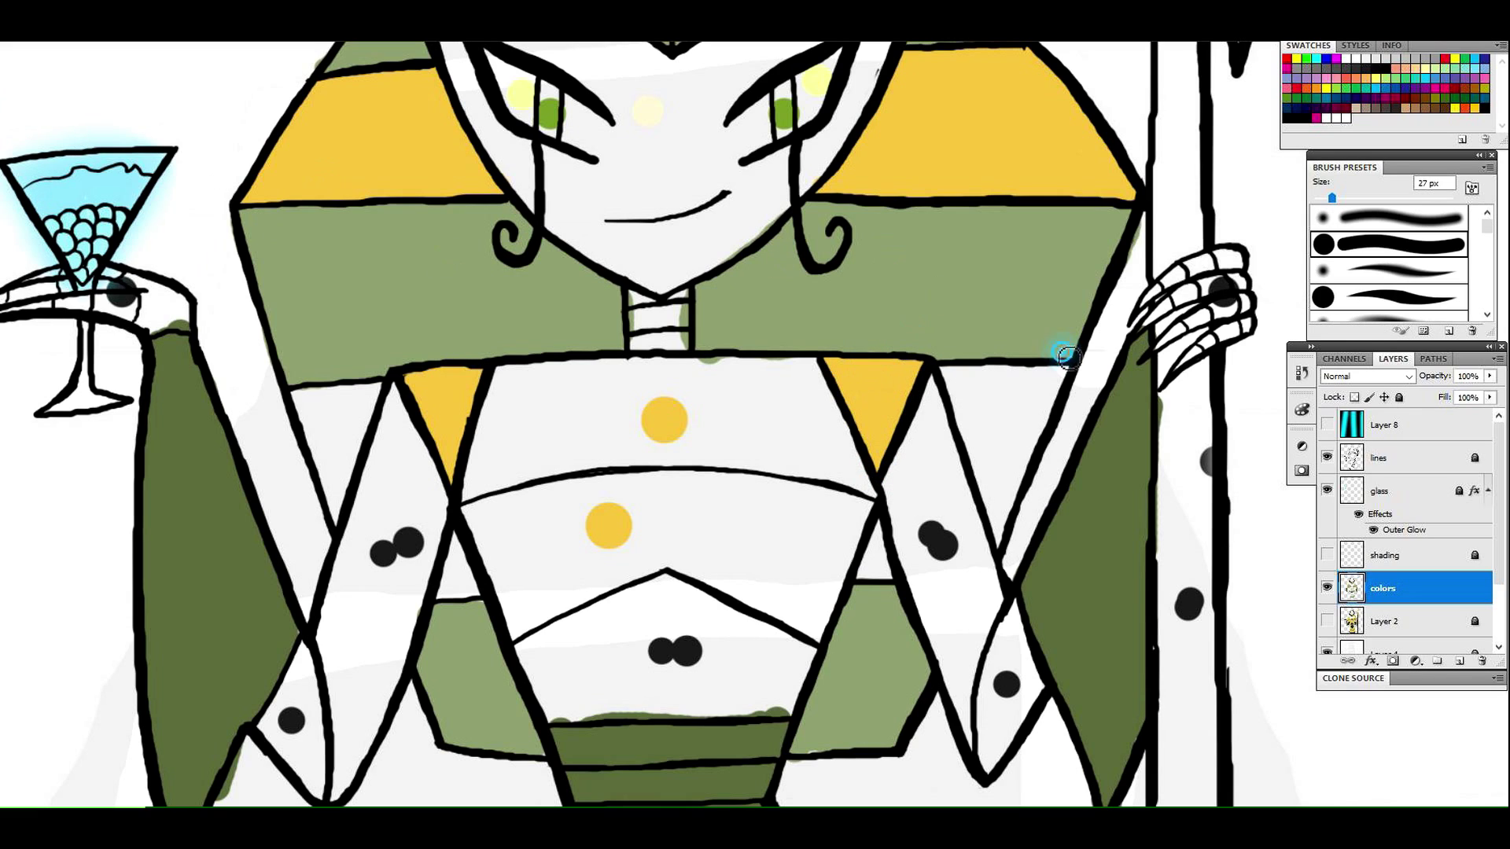
Fill the upper and lower chest sections and the headdress panels behind the arms with golden yellow
mouse_move(504, 387)
left_mouse_down()
mouse_move(476, 524)
mouse_move(519, 627)
mouse_move(672, 563)
mouse_move(658, 565)
mouse_move(820, 633)
mouse_move(765, 573)
mouse_move(710, 579)
left_mouse_up()
mouse_move(818, 469)
left_mouse_down()
mouse_move(793, 545)
mouse_move(812, 570)
mouse_move(862, 523)
left_mouse_up()
mouse_move(806, 414)
left_mouse_down()
mouse_move(856, 452)
mouse_move(784, 365)
left_mouse_up()
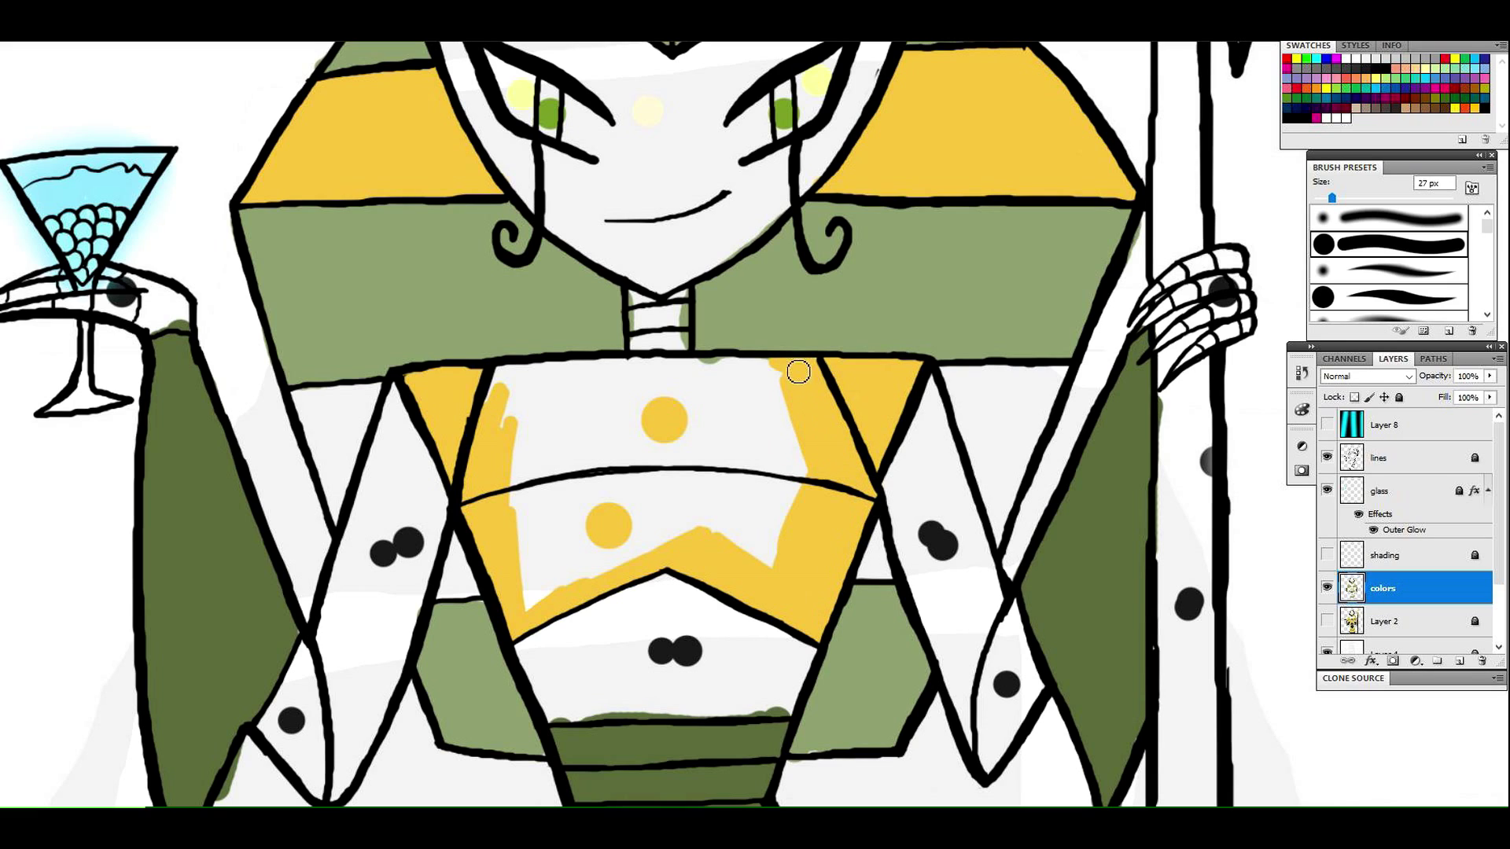
mouse_move(523, 392)
left_mouse_down()
mouse_move(728, 361)
mouse_move(630, 404)
mouse_move(755, 461)
mouse_move(677, 450)
left_mouse_up()
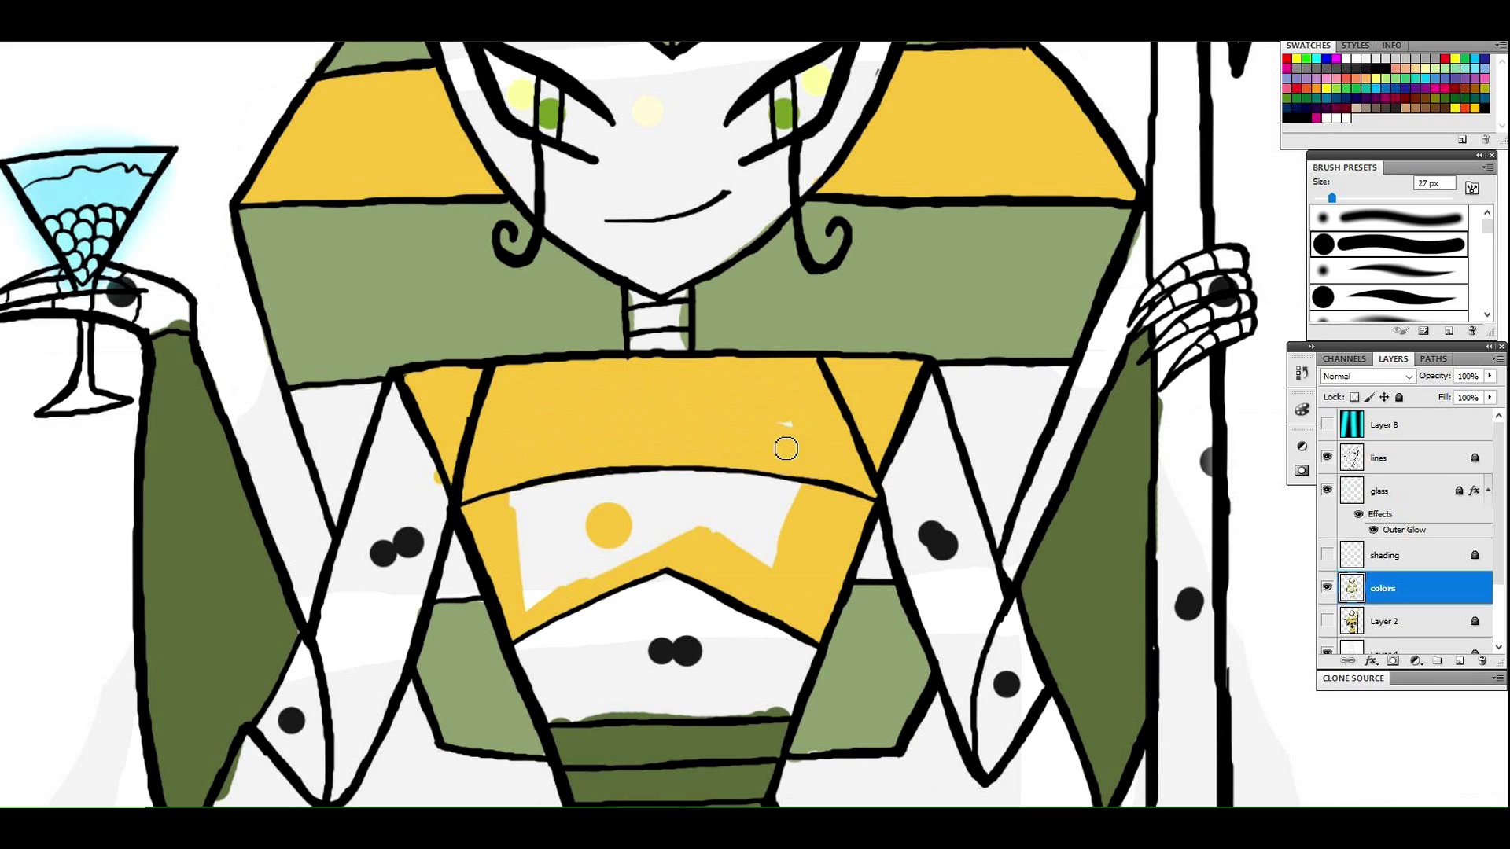
mouse_move(542, 479)
left_mouse_down()
mouse_move(545, 567)
mouse_move(708, 482)
mouse_move(763, 567)
mouse_move(894, 408)
mouse_move(984, 441)
mouse_move(1039, 421)
mouse_move(980, 388)
mouse_move(1025, 438)
left_mouse_up()
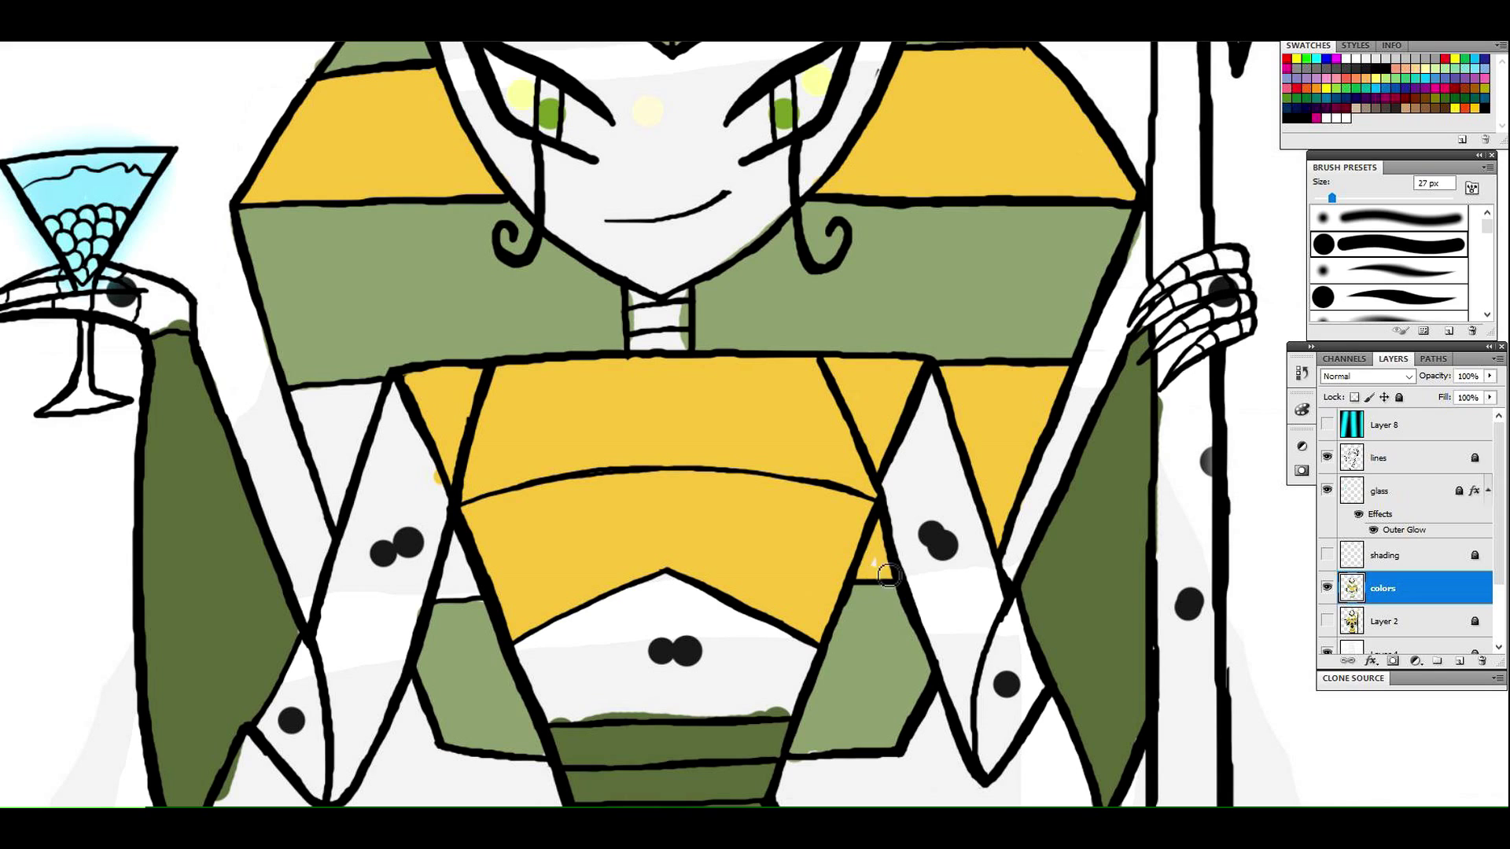
mouse_move(298, 393)
left_mouse_down()
mouse_move(334, 512)
mouse_move(346, 499)
mouse_move(309, 409)
mouse_move(335, 399)
mouse_move(358, 442)
left_mouse_up()
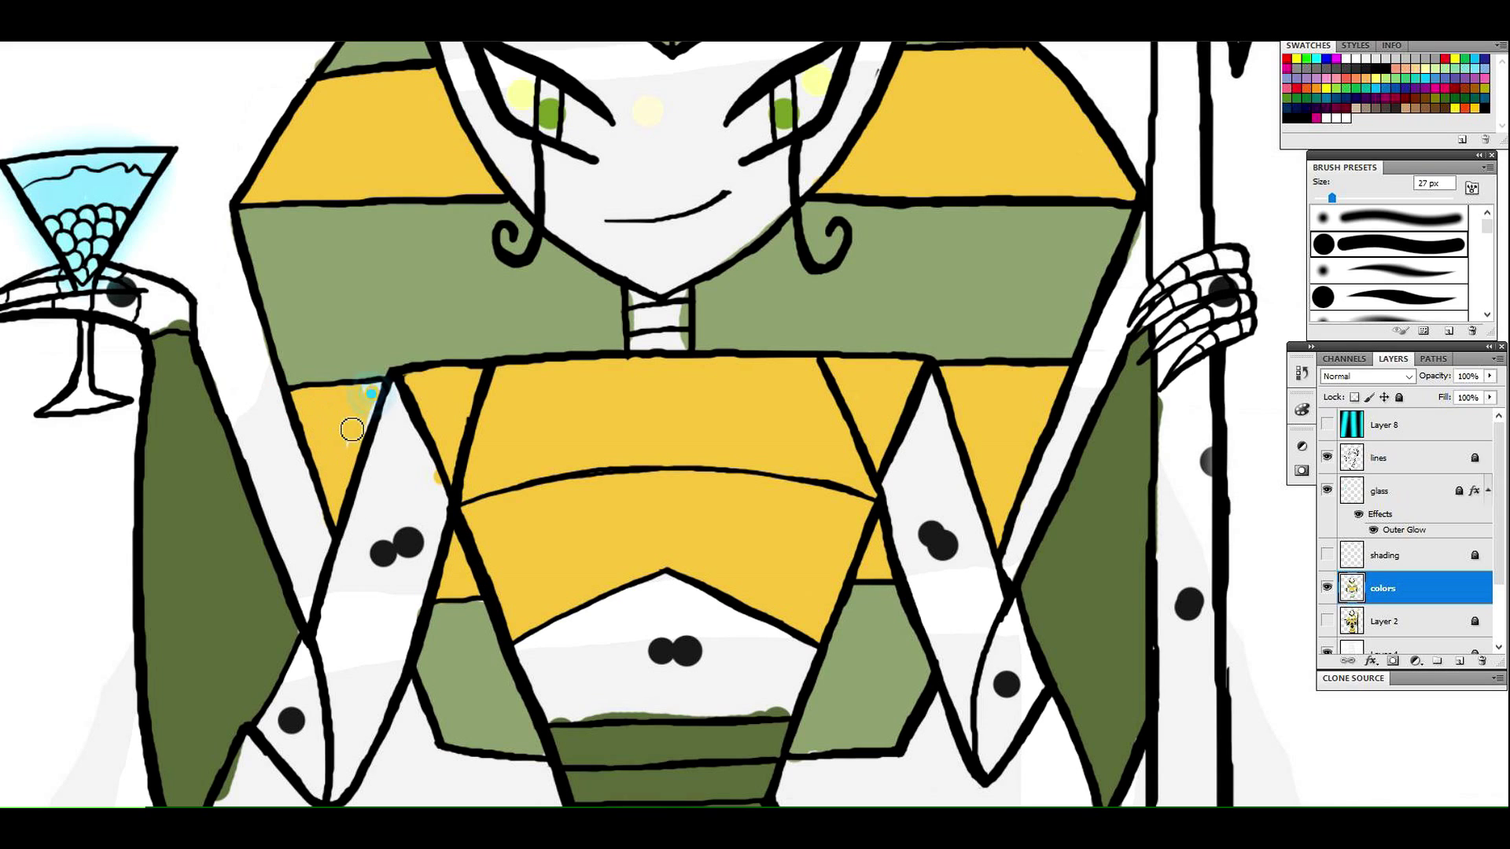
Fill the two upper hip sections of the skirt with golden yellow and touch up the adjoining light green band
key("z")
left_click_drag(804, 425, 681, 411)
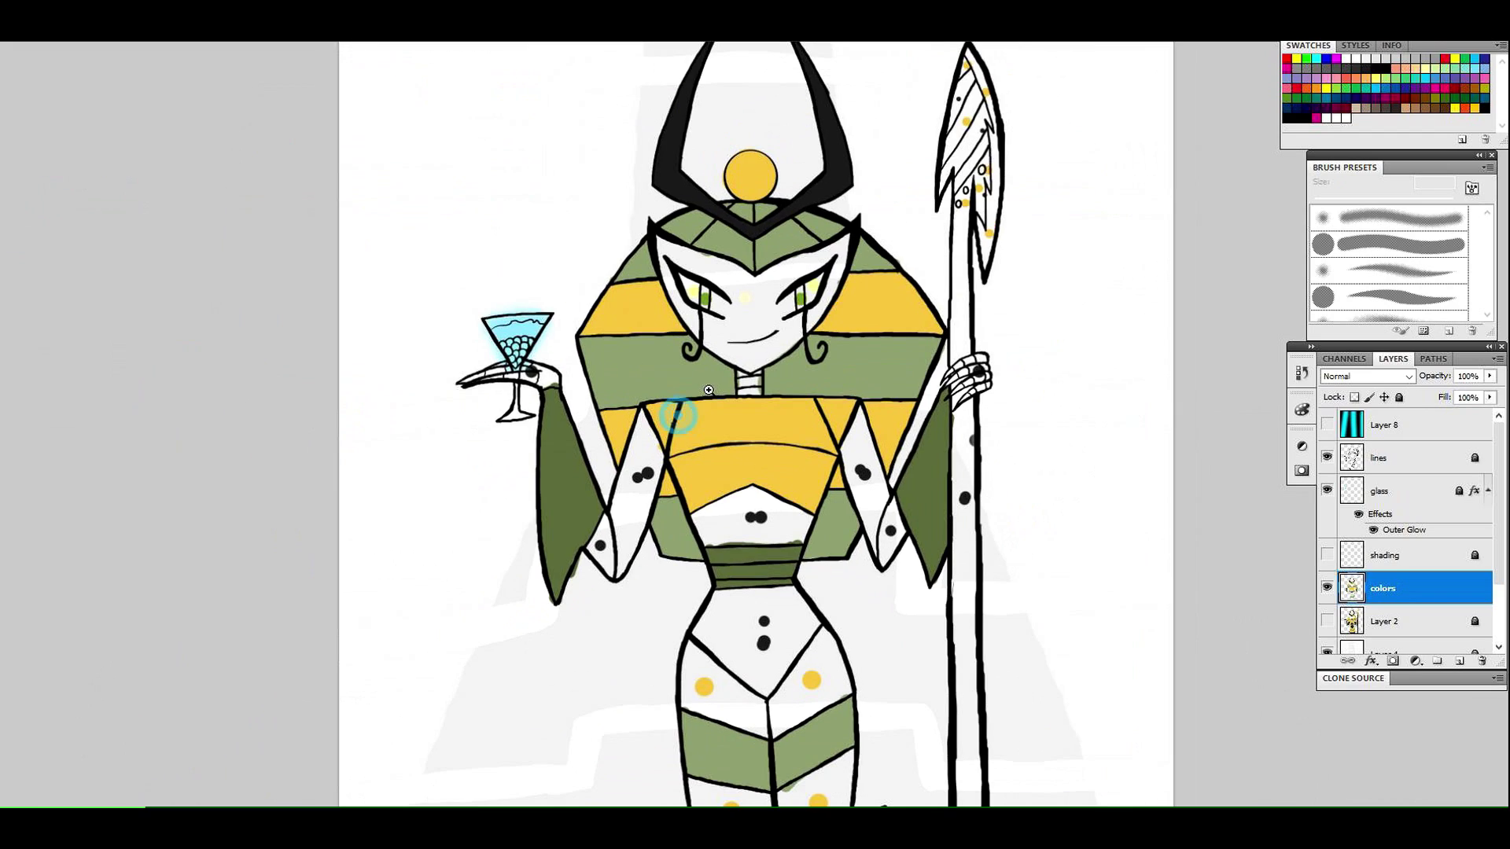
left_click_drag(794, 535, 904, 513)
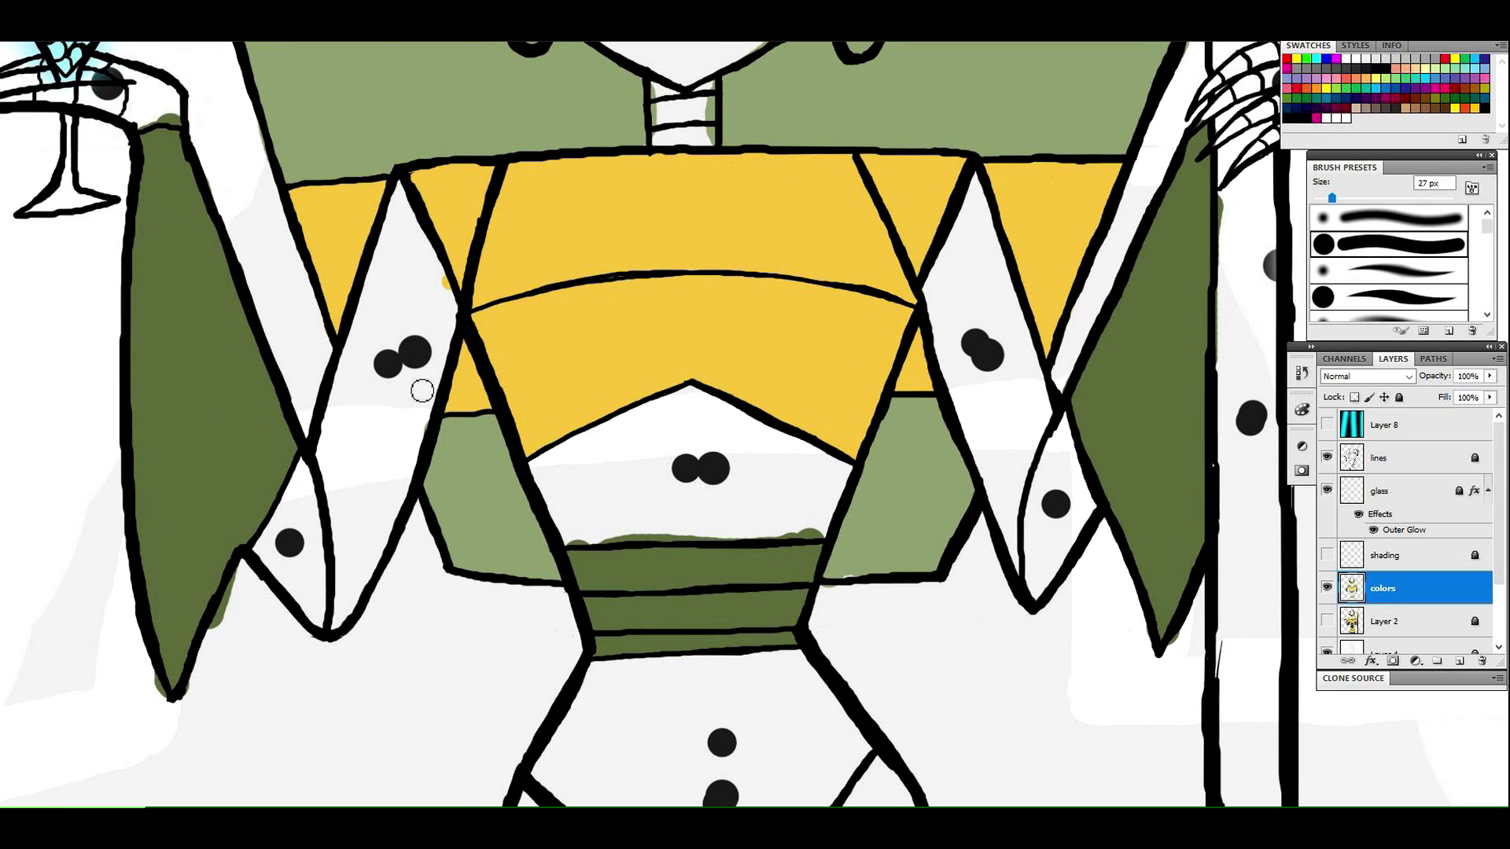
key("z")
left_click_drag(803, 437, 735, 427)
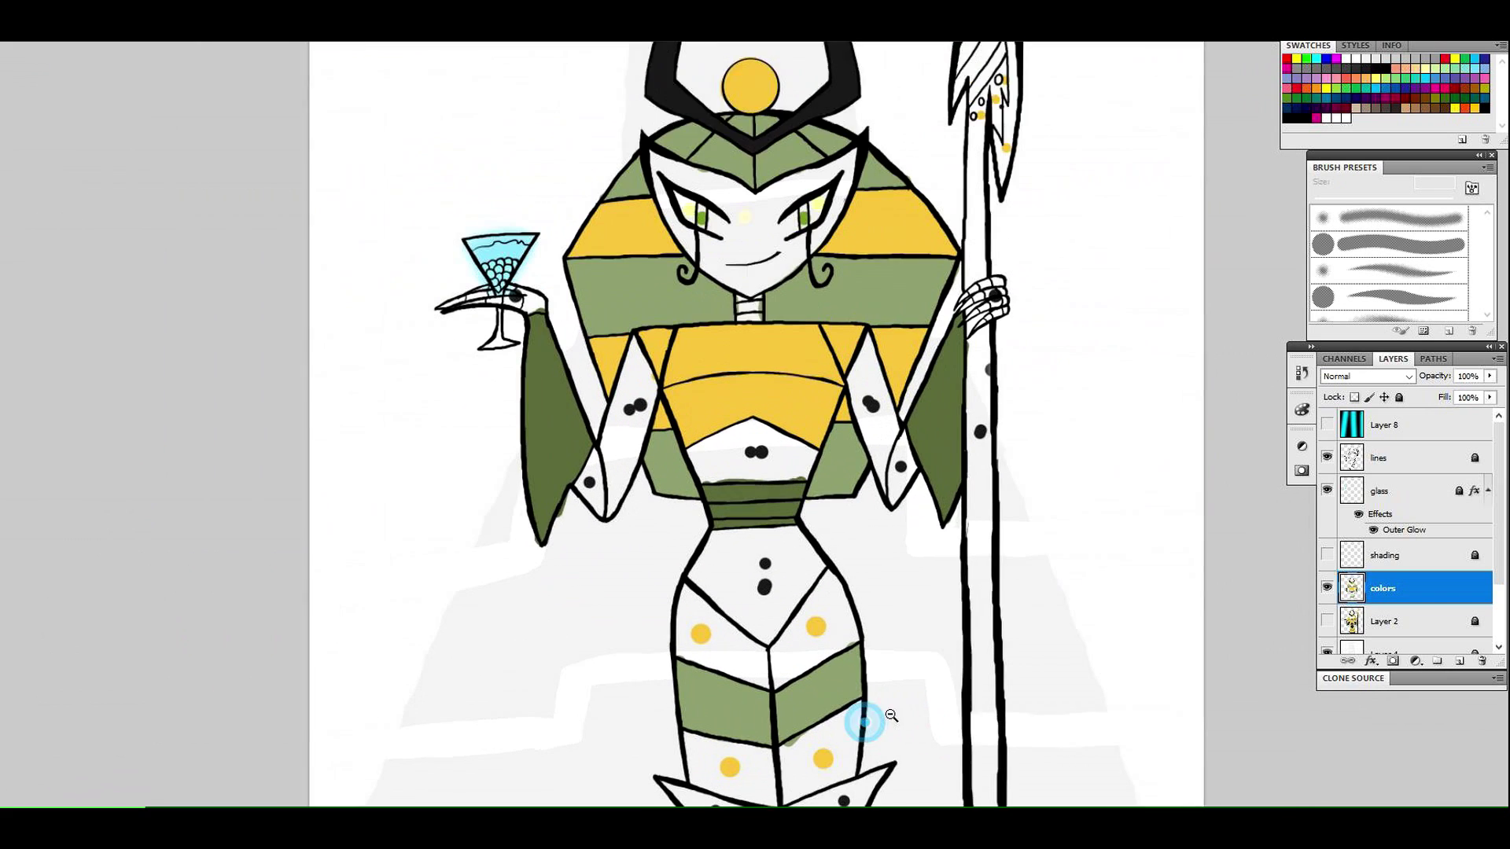
left_click_drag(871, 718, 904, 713)
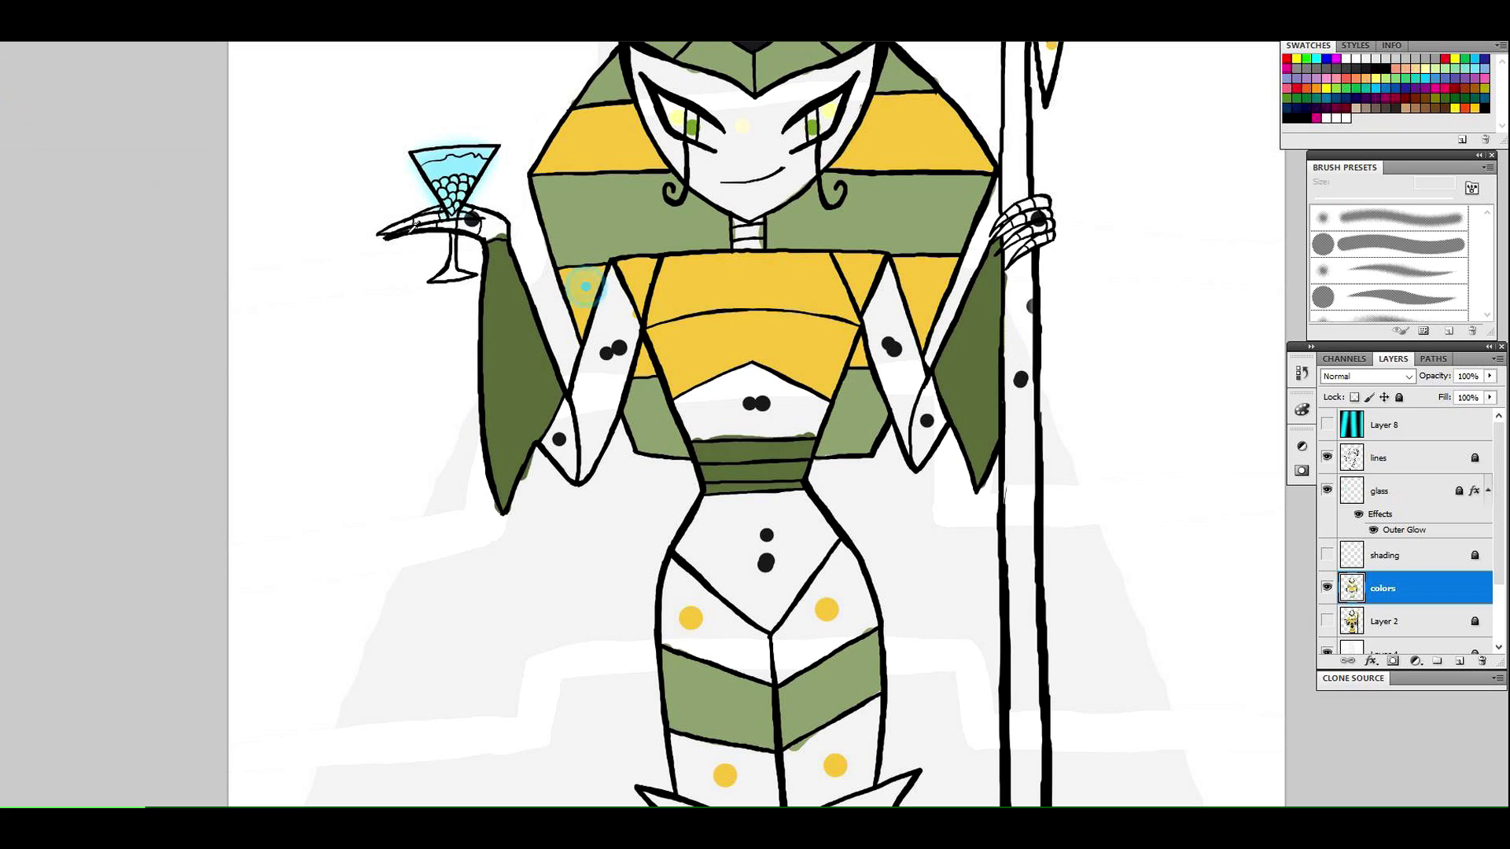
scroll(842, 602, "up", 4)
key("b")
mouse_move(849, 364)
left_mouse_down()
mouse_move(683, 595)
mouse_move(747, 530)
mouse_move(789, 540)
mouse_move(802, 391)
mouse_move(878, 327)
mouse_move(812, 545)
mouse_move(825, 586)
mouse_move(944, 526)
left_mouse_up()
mouse_move(870, 455)
left_mouse_down()
mouse_move(917, 502)
mouse_move(883, 335)
left_mouse_up()
mouse_move(650, 562)
left_mouse_down()
mouse_move(657, 684)
mouse_move(651, 554)
left_mouse_up()
mouse_move(489, 512)
left_mouse_down()
mouse_move(582, 640)
mouse_move(548, 586)
mouse_move(640, 566)
mouse_move(391, 365)
mouse_move(375, 505)
mouse_move(472, 614)
mouse_move(430, 455)
left_mouse_up()
left_click(447, 692, "alt")
left_click(659, 704)
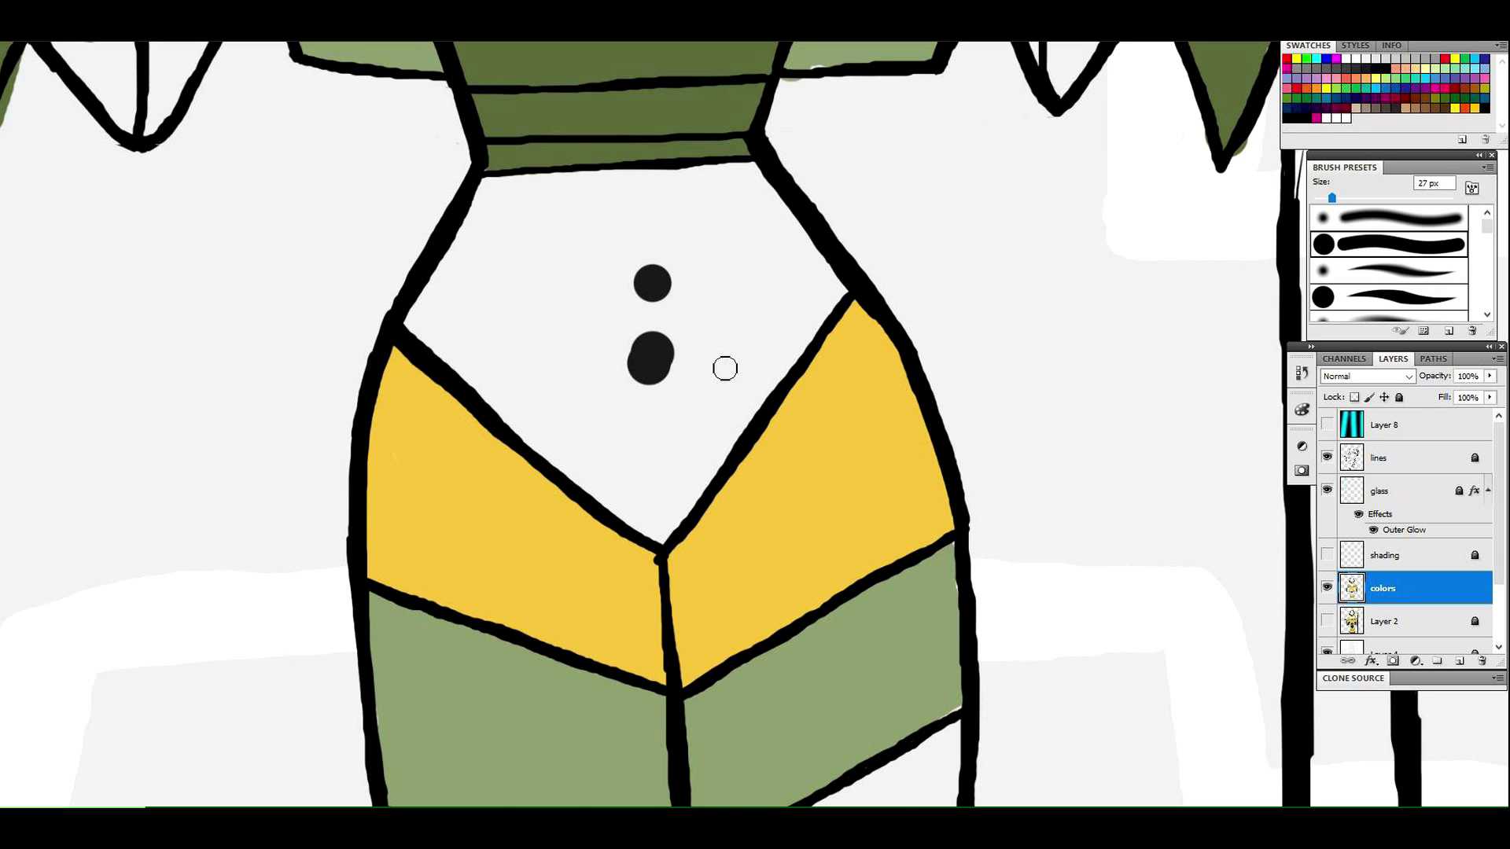
Fill both halves of the skirt's lower chevron band with golden yellow, reducing the brush to 25 px for the edges
left_click_drag(872, 523, 809, 769)
left_click(810, 769)
mouse_move(521, 590)
left_mouse_down()
mouse_move(540, 735)
mouse_move(755, 775)
mouse_move(599, 691)
mouse_move(550, 606)
mouse_move(672, 629)
left_mouse_up()
mouse_move(906, 661)
left_mouse_down()
mouse_move(842, 590)
mouse_move(876, 708)
mouse_move(1008, 648)
mouse_move(964, 594)
mouse_move(919, 685)
left_mouse_up()
left_click_drag(1350, 198, 1330, 198)
left_click_drag(965, 537, 893, 570)
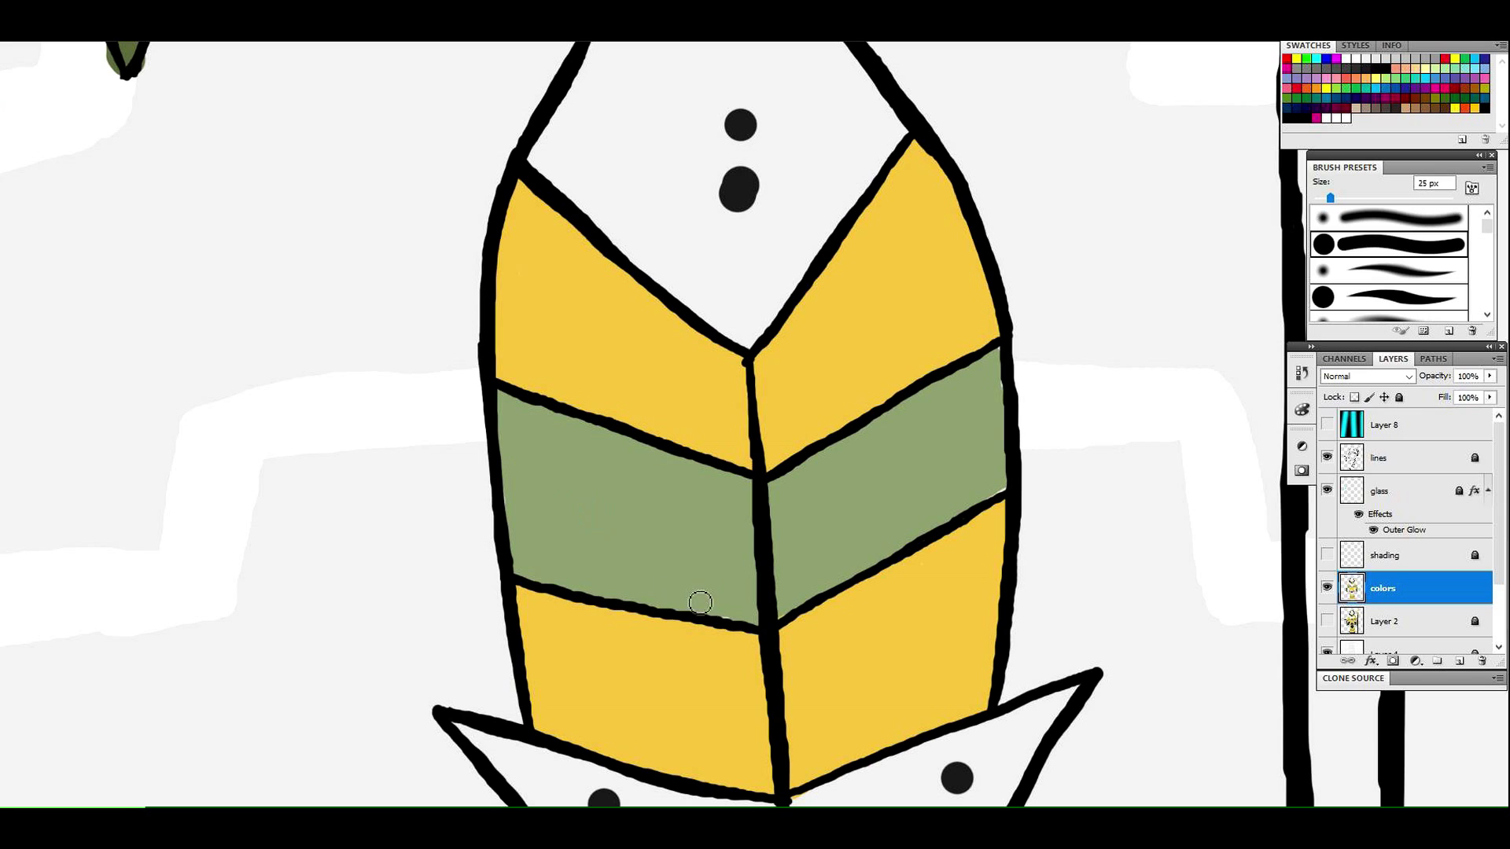
Fill the stomach section between the chest and the green waist bands with near-black
key("z")
left_click_drag(748, 441, 566, 441)
left_click_drag(770, 495, 746, 394)
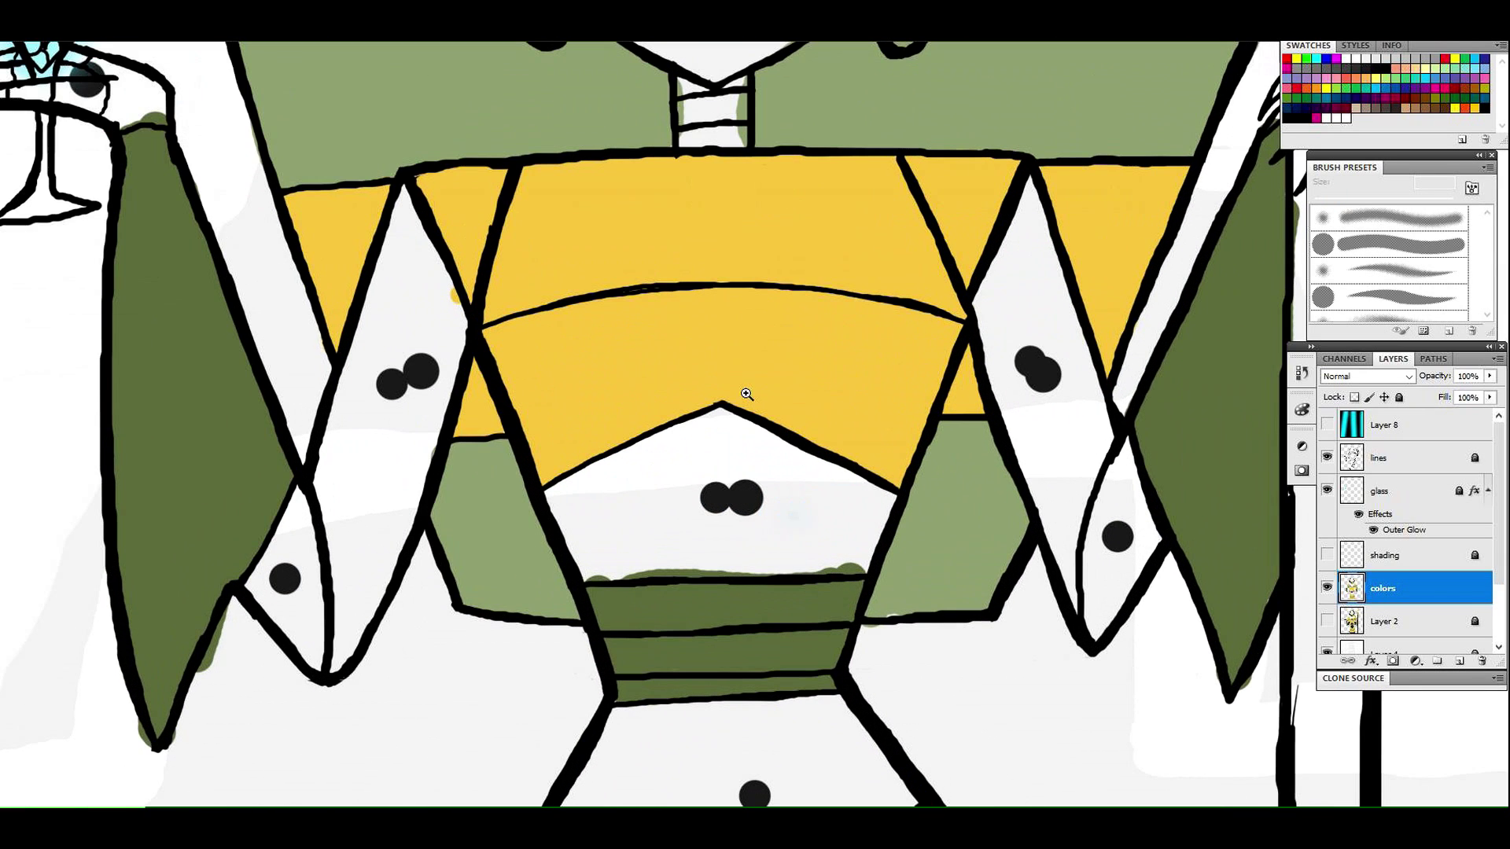
left_click(798, 511)
mouse_move(634, 405)
left_mouse_down()
mouse_move(556, 475)
mouse_move(399, 493)
mouse_move(464, 605)
mouse_move(543, 551)
mouse_move(542, 524)
mouse_move(621, 397)
mouse_move(658, 380)
mouse_move(634, 448)
mouse_move(780, 509)
mouse_move(755, 397)
mouse_move(833, 479)
mouse_move(936, 522)
left_mouse_up()
mouse_move(719, 389)
left_mouse_down()
mouse_move(873, 566)
mouse_move(903, 555)
mouse_move(468, 620)
mouse_move(830, 614)
mouse_move(650, 592)
mouse_move(829, 580)
mouse_move(709, 522)
left_mouse_up()
Fill the pointed abdomen section below the waist bands with near-black, adjusting the brush size for the edges
scroll(765, 360, "down", 5)
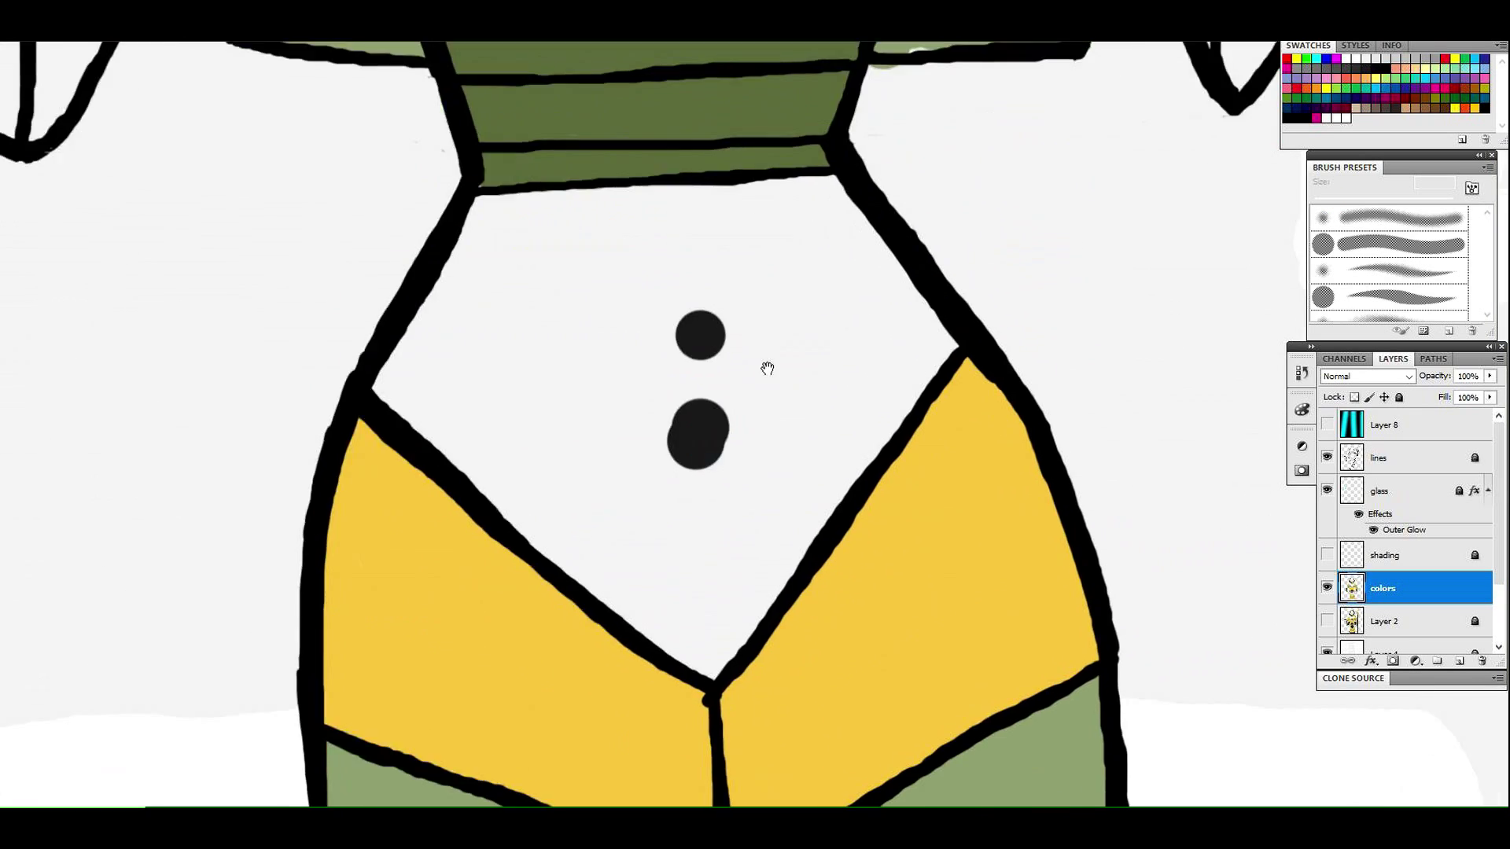
left_click(1361, 198)
mouse_move(739, 515)
left_mouse_down()
mouse_move(589, 585)
mouse_move(721, 401)
mouse_move(586, 362)
mouse_move(655, 614)
mouse_move(676, 321)
left_mouse_up()
left_click_drag(1362, 198, 1348, 198)
left_click_drag(682, 313, 648, 313)
left_click_drag(1349, 198, 1335, 198)
mouse_move(748, 306)
left_mouse_down()
mouse_move(842, 303)
mouse_move(897, 361)
mouse_move(863, 576)
mouse_move(748, 741)
mouse_move(704, 772)
mouse_move(413, 472)
mouse_move(496, 338)
mouse_move(537, 311)
mouse_move(519, 307)
left_mouse_up()
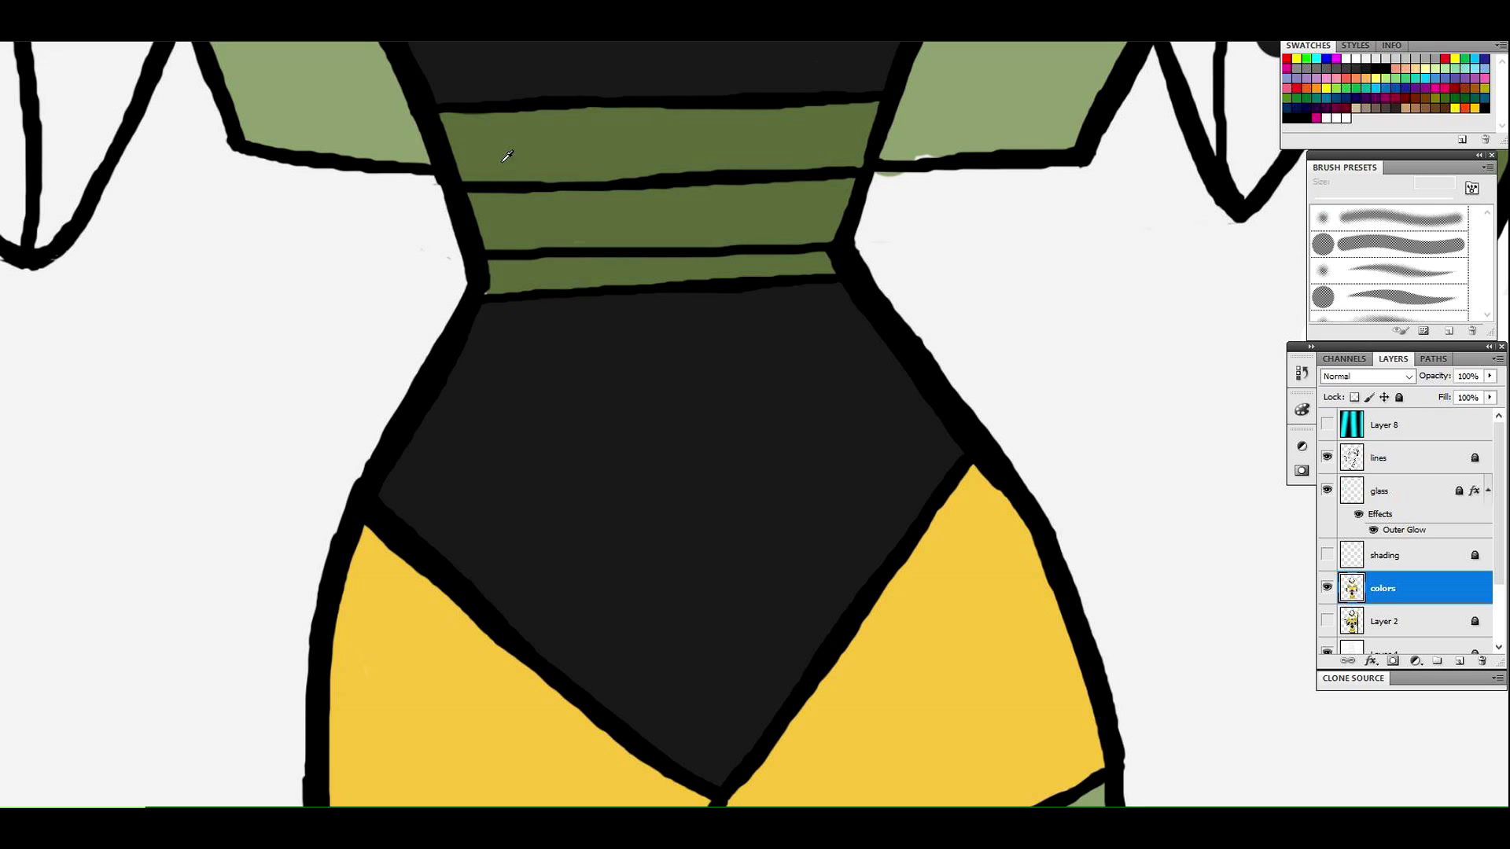
Fill the upper arm and elbow on the glass-holding side with near-black, using a 65 px brush for the interior
key("ctrl+minus")
key("ctrl+minus")
key("ctrl+minus")
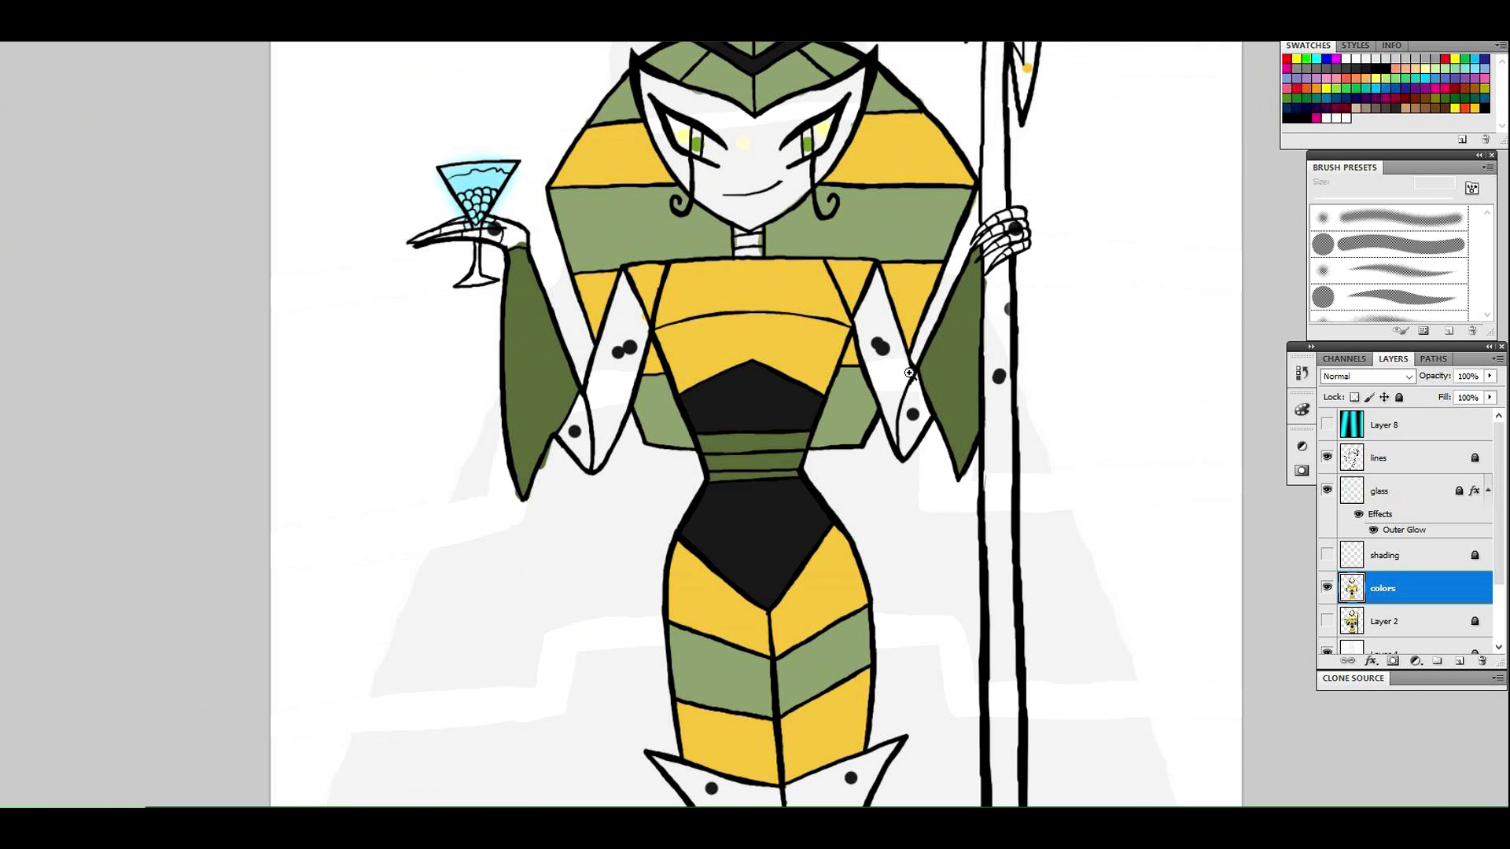
key("ctrl+minus")
left_click(848, 534)
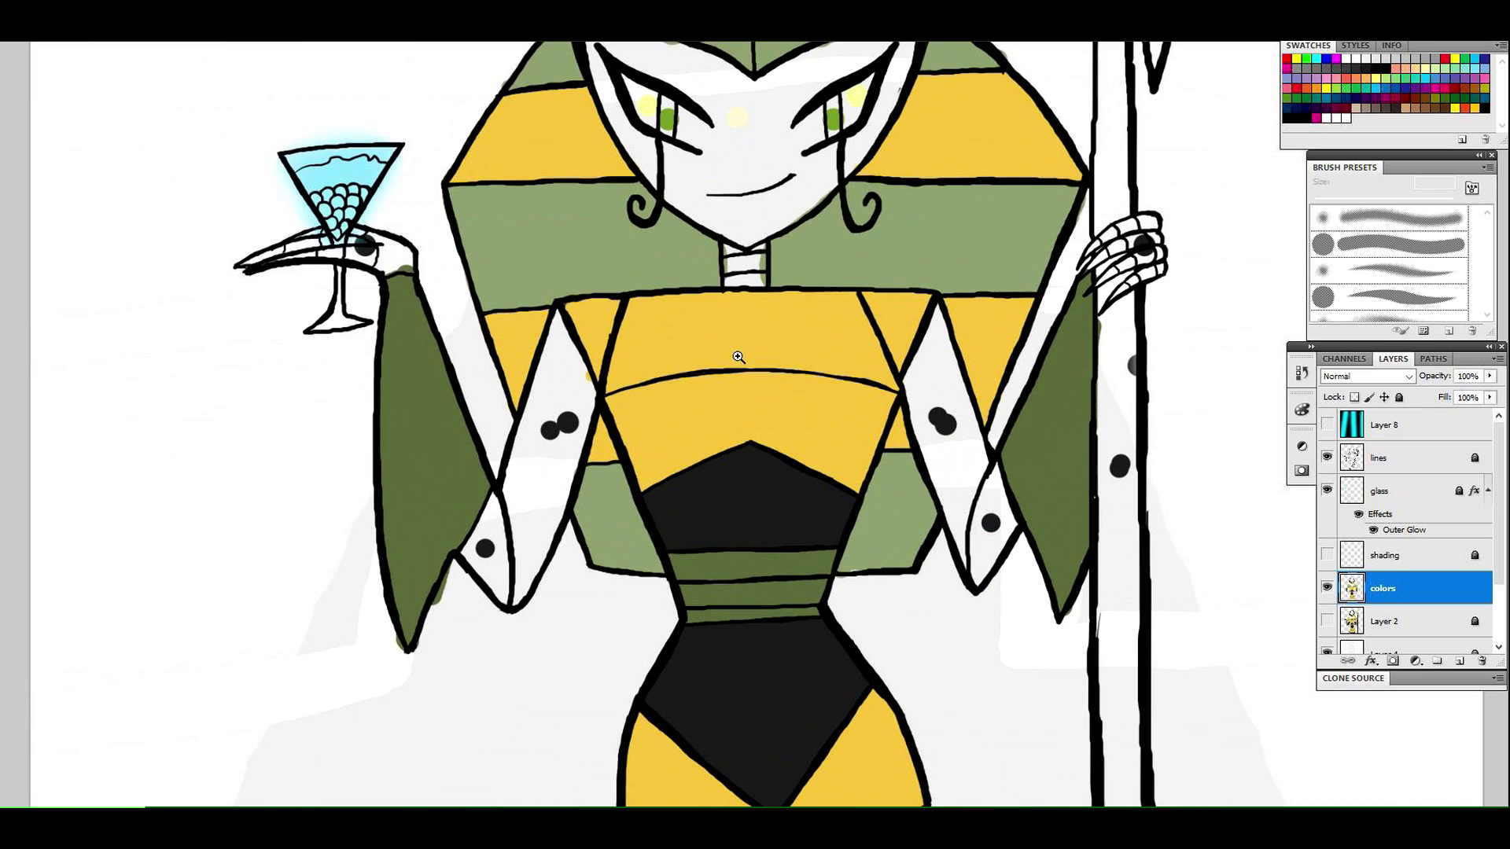
left_click(527, 509)
left_click_drag(588, 270, 499, 475)
left_click_drag(1344, 200, 1358, 199)
mouse_move(604, 401)
left_mouse_down()
mouse_move(509, 544)
mouse_move(590, 260)
mouse_move(476, 618)
mouse_move(605, 309)
left_mouse_up()
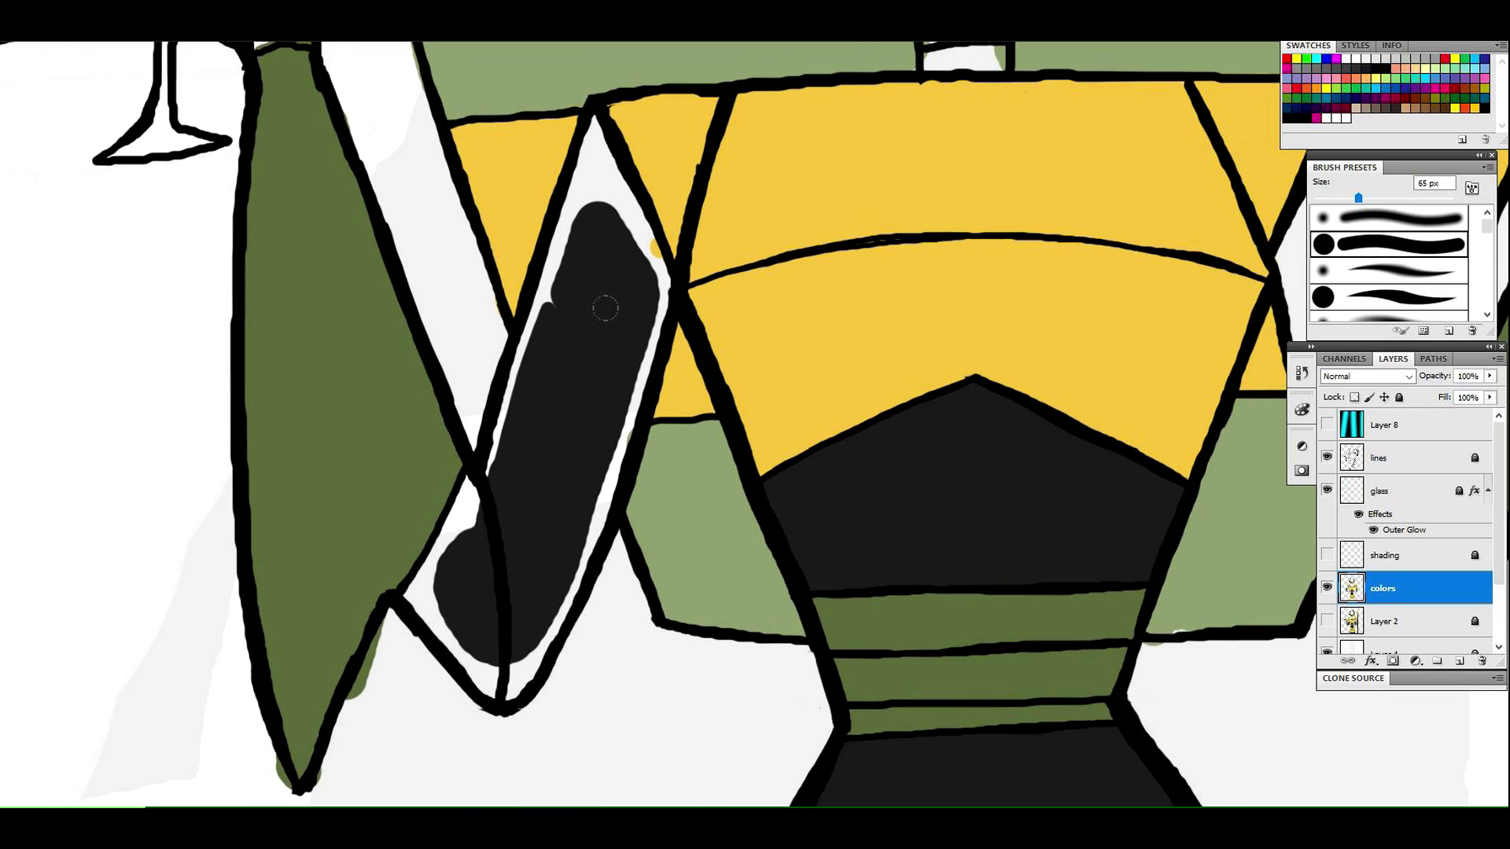
mouse_move(569, 220)
left_mouse_down()
mouse_move(560, 266)
mouse_move(622, 210)
mouse_move(647, 226)
mouse_move(666, 272)
mouse_move(648, 359)
mouse_move(665, 291)
mouse_move(622, 377)
mouse_move(629, 415)
mouse_move(557, 621)
mouse_move(519, 685)
mouse_move(480, 680)
mouse_move(513, 658)
mouse_move(416, 595)
mouse_move(481, 667)
mouse_move(415, 597)
mouse_move(473, 500)
mouse_move(520, 363)
left_mouse_up()
Fill the hand holding the cocktail glass with near-black, using a smaller brush for the fingers
left_click_drag(316, 241, 447, 579)
mouse_move(379, 331)
left_mouse_down()
mouse_move(399, 374)
mouse_move(405, 346)
mouse_move(437, 358)
mouse_move(323, 321)
mouse_move(345, 359)
left_mouse_up()
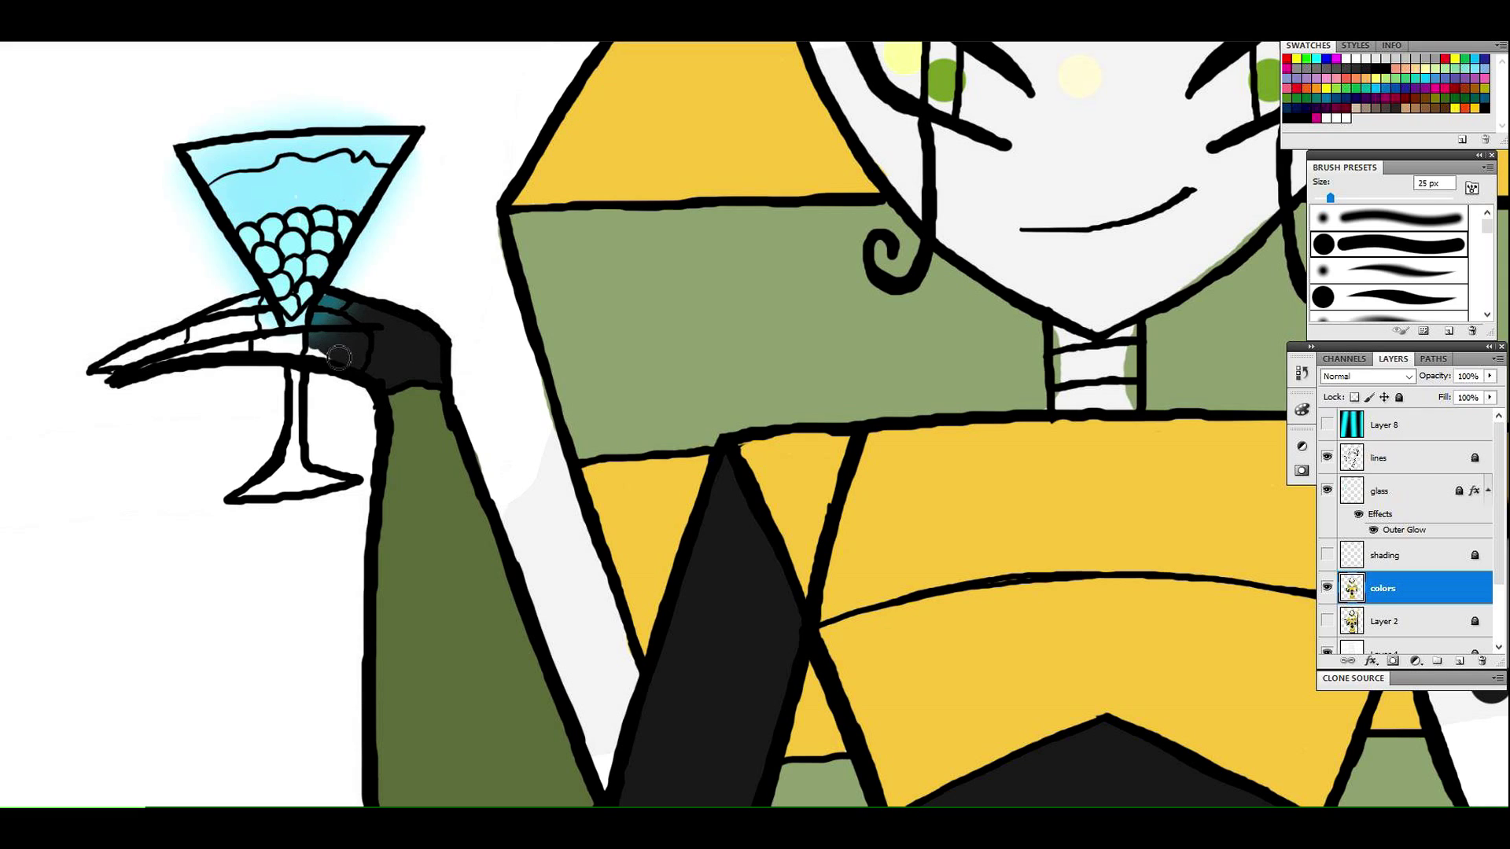
left_click_drag(220, 354, 283, 342)
left_click_drag(1330, 197, 1321, 197)
mouse_move(147, 366)
left_mouse_down()
mouse_move(115, 375)
mouse_move(246, 319)
mouse_move(283, 338)
mouse_move(252, 315)
mouse_move(133, 370)
left_mouse_up()
Fill the neck segments below the chin with near-black using a 13 px brush
key("space")
left_click_drag(833, 269, 197, 370)
left_click_drag(1334, 289, 927, 330)
mouse_move(718, 530)
left_mouse_down()
mouse_move(755, 492)
mouse_move(872, 467)
left_mouse_up()
mouse_move(745, 567)
left_mouse_down()
mouse_move(796, 530)
mouse_move(873, 510)
mouse_move(830, 513)
mouse_move(852, 515)
mouse_move(783, 592)
mouse_move(883, 532)
left_mouse_up()
mouse_move(802, 434)
left_mouse_down()
mouse_move(753, 483)
mouse_move(825, 432)
mouse_move(877, 434)
left_mouse_up()
mouse_move(747, 394)
left_mouse_down()
mouse_move(648, 364)
mouse_move(928, 377)
left_mouse_up()
mouse_move(559, 535)
left_mouse_down()
mouse_move(563, 494)
mouse_move(587, 495)
mouse_move(601, 564)
mouse_move(644, 506)
mouse_move(740, 550)
mouse_move(731, 464)
mouse_move(753, 464)
left_mouse_up()
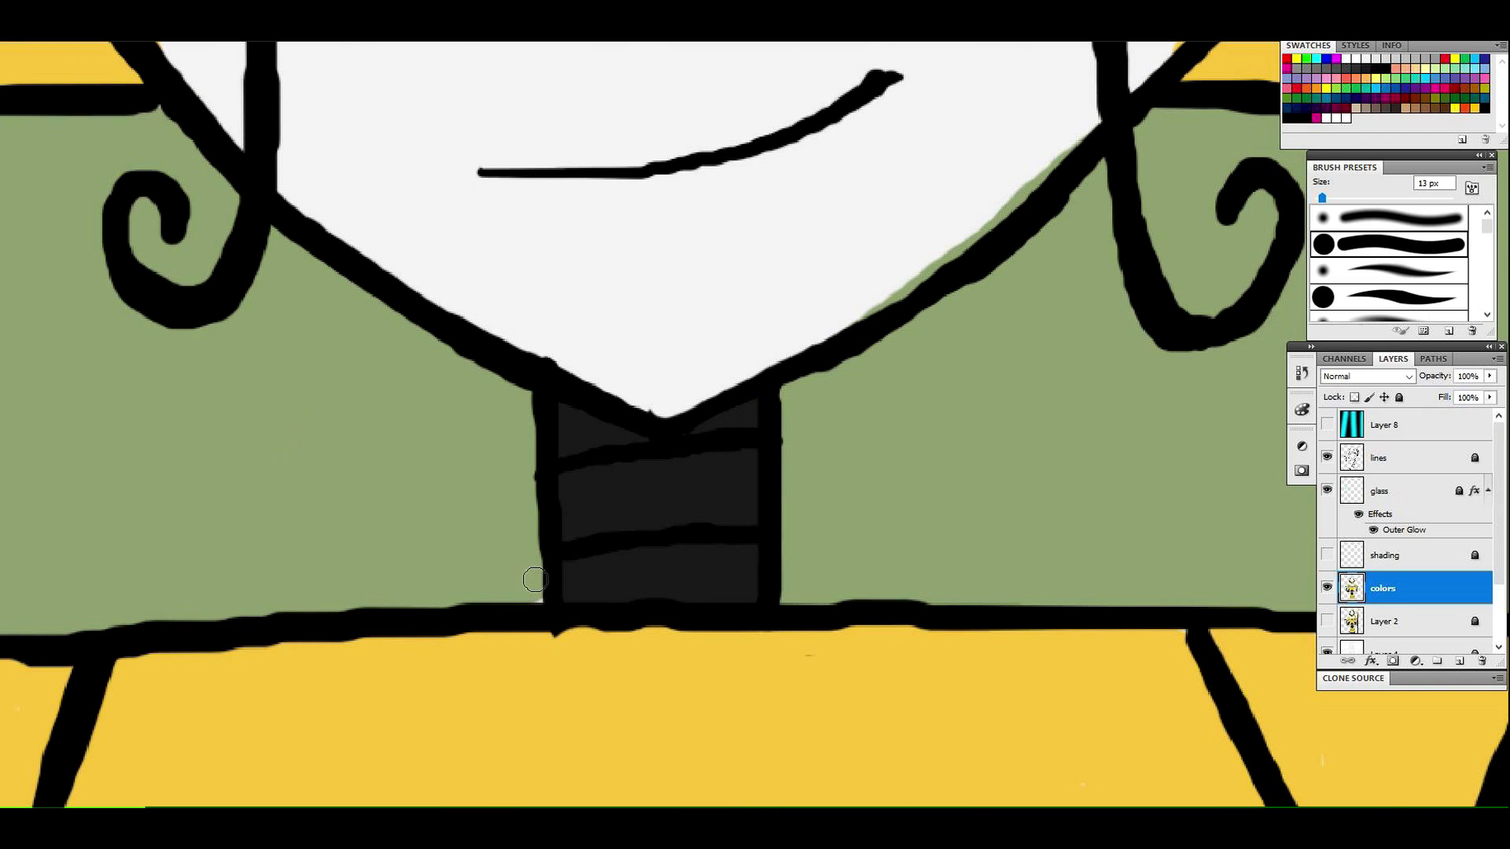
key("z")
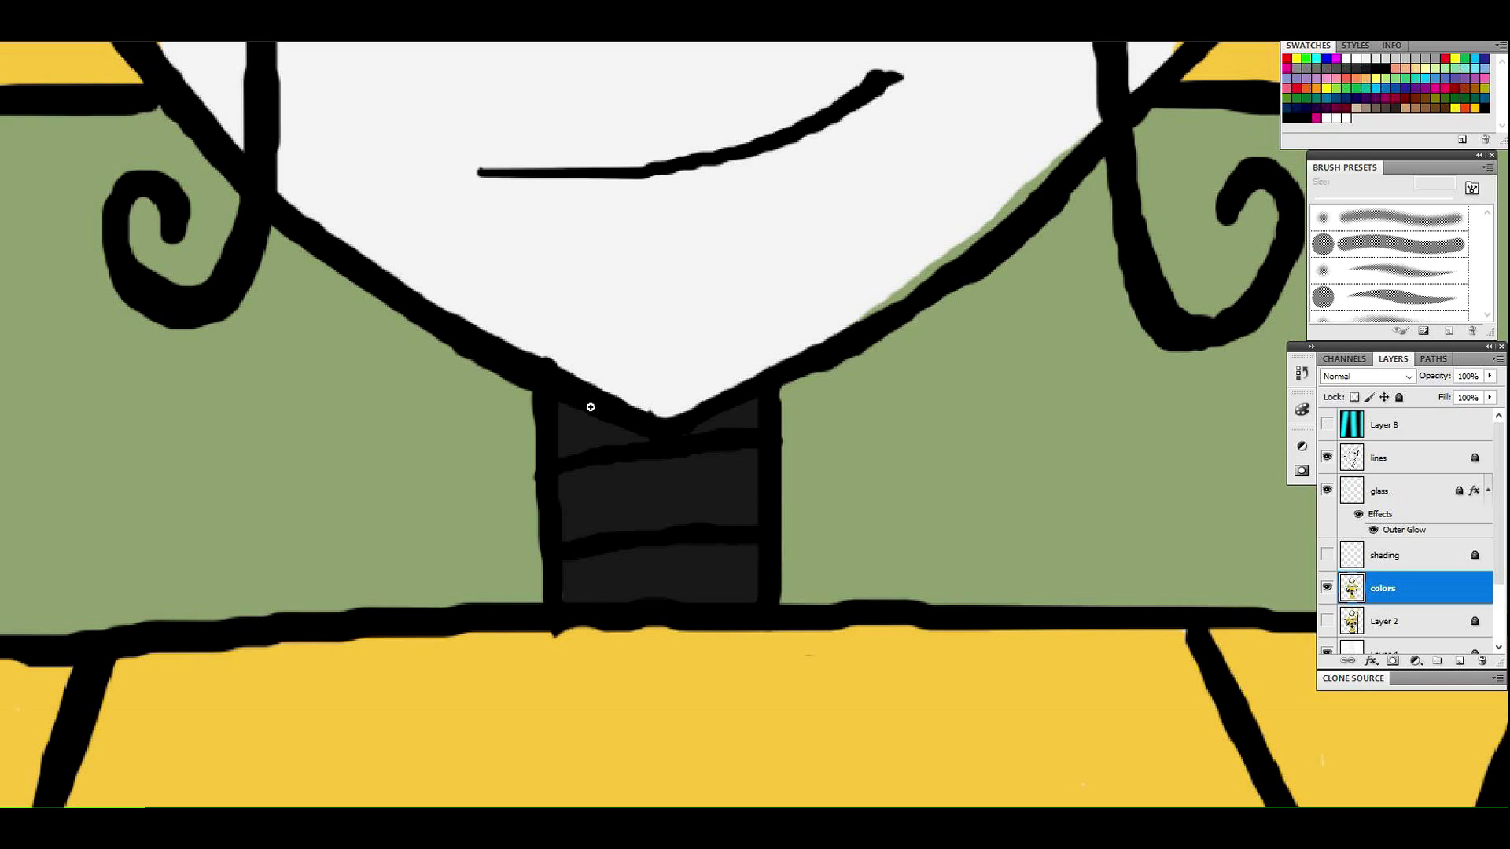
Fill the upper arm and elbow on the spear-holding side with near-black, reducing the brush size for the narrow edges
key("ctrl+0")
left_click_drag(687, 492, 1063, 686)
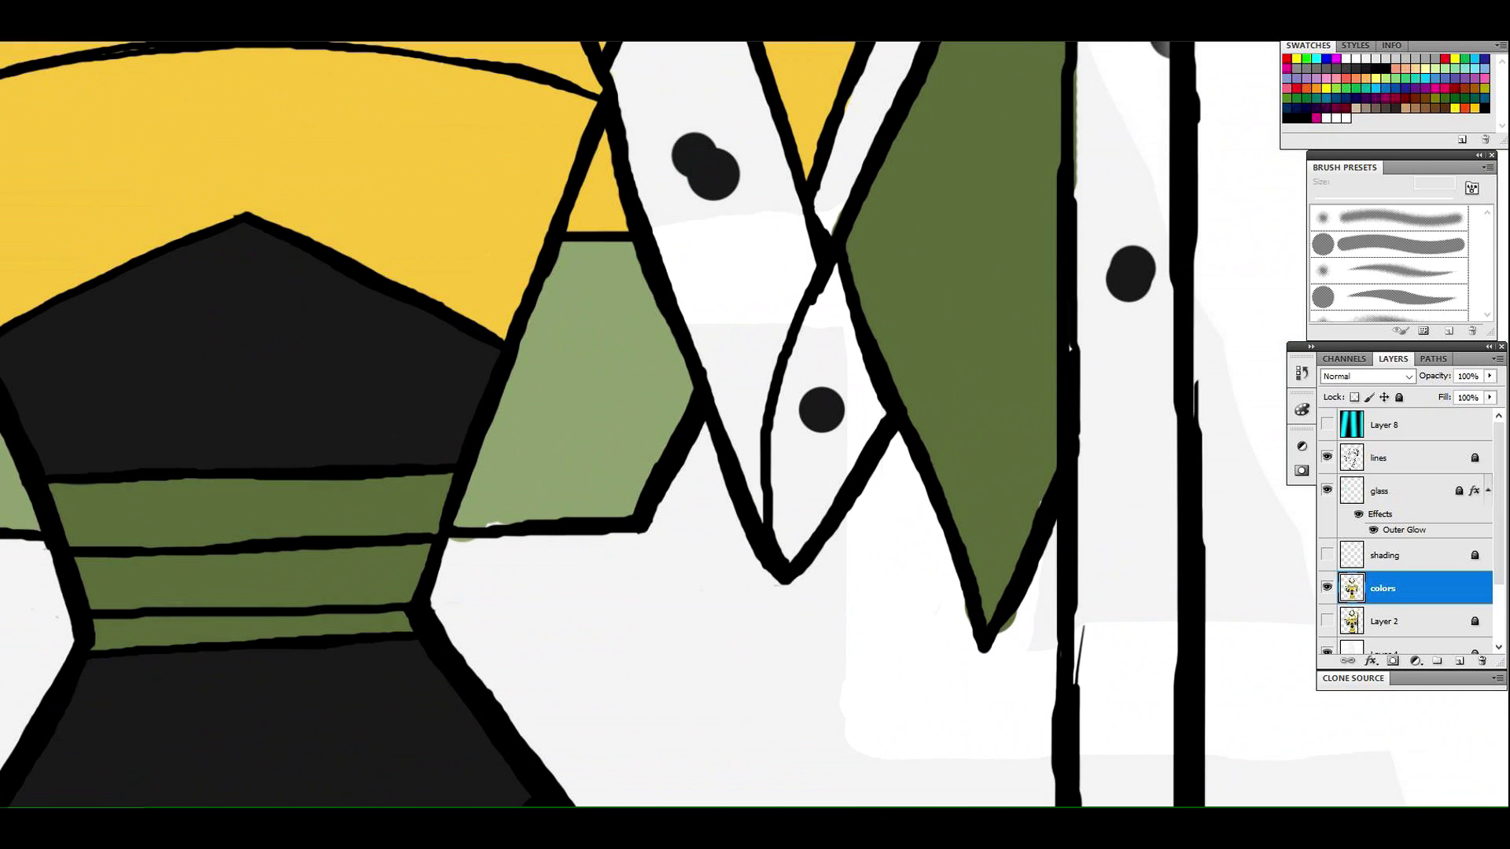
left_click_drag(330, 205, 263, 326)
left_click_drag(659, 384, 617, 191)
left_click(1378, 198)
mouse_move(639, 342)
left_mouse_down()
mouse_move(600, 141)
mouse_move(735, 629)
left_mouse_up()
key("bracketleft")
key("bracketleft")
mouse_move(751, 424)
left_mouse_down()
mouse_move(789, 561)
mouse_move(728, 680)
mouse_move(650, 475)
mouse_move(738, 647)
mouse_move(650, 402)
mouse_move(553, 221)
mouse_move(586, 347)
mouse_move(572, 172)
mouse_move(552, 194)
mouse_move(651, 146)
mouse_move(724, 299)
mouse_move(734, 380)
mouse_move(680, 212)
mouse_move(736, 359)
mouse_move(658, 374)
left_mouse_up()
left_click_drag(807, 344, 813, 336)
mouse_move(585, 314)
left_mouse_down()
mouse_move(545, 371)
mouse_move(606, 280)
left_mouse_up()
Fill the flared, pointed section below the striped hips with near-black out to its tips and clean up its border with the yellow
left_click(681, 394, "ctrl+alt")
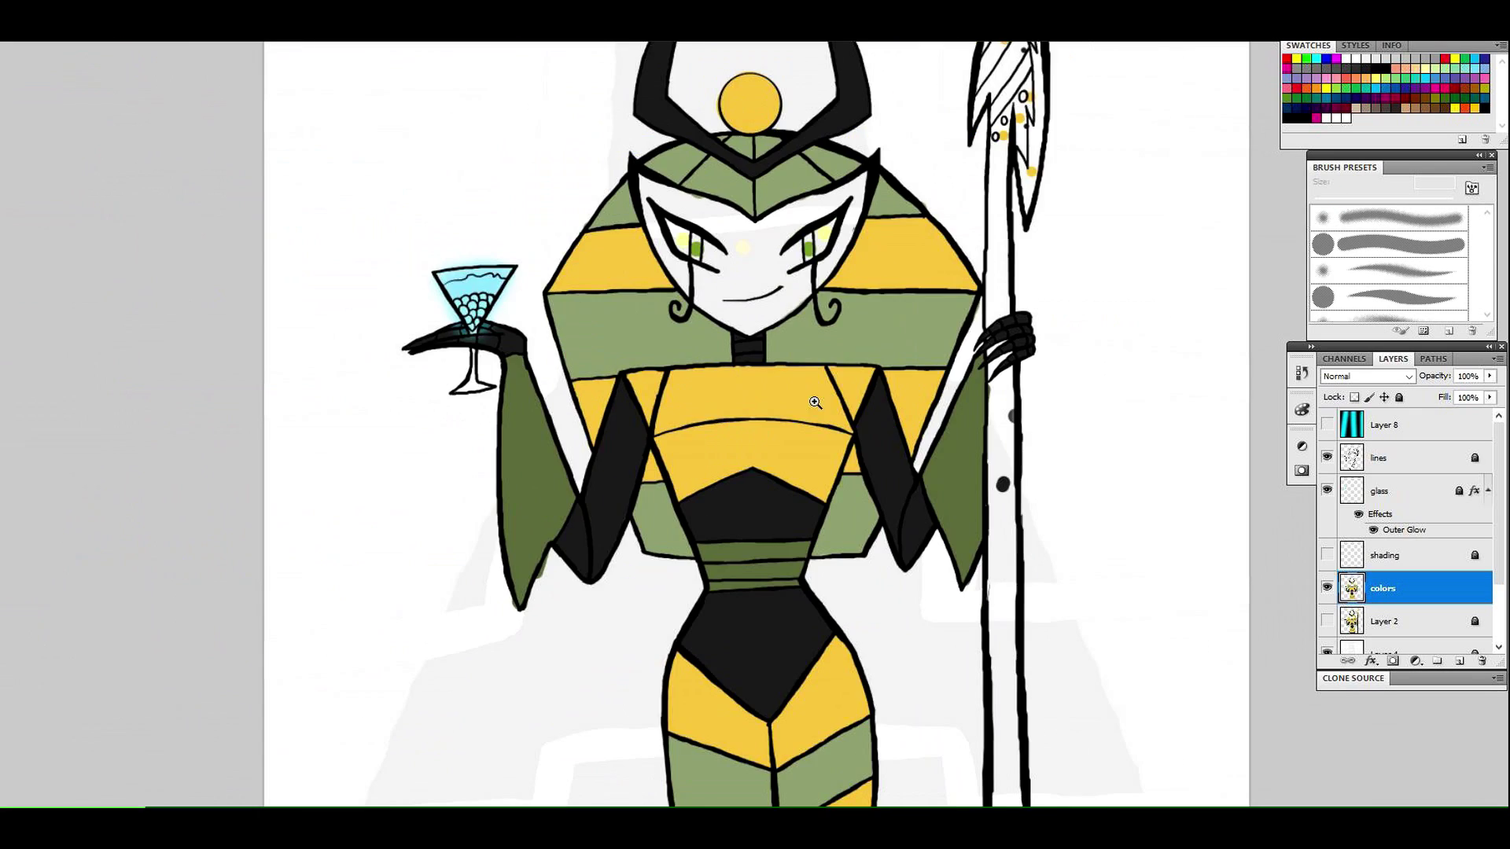
left_click(681, 394, "ctrl+alt")
left_click_drag(839, 731, 715, 603)
left_click_drag(0, 119, 1, 120)
mouse_move(931, 654)
left_mouse_down()
mouse_move(839, 751)
mouse_move(883, 677)
mouse_move(815, 684)
mouse_move(686, 743)
mouse_move(691, 793)
mouse_move(981, 649)
mouse_move(987, 620)
left_mouse_up()
mouse_move(261, 633)
left_mouse_down()
mouse_move(341, 721)
mouse_move(329, 699)
mouse_move(439, 783)
mouse_move(474, 767)
mouse_move(519, 784)
mouse_move(428, 691)
mouse_move(624, 803)
mouse_move(568, 775)
mouse_move(620, 786)
mouse_move(637, 762)
mouse_move(307, 653)
left_mouse_up()
left_click(423, 606, "alt")
left_click_drag(421, 675, 392, 672)
left_click_drag(1330, 197, 1408, 198)
Trim the outline tips of the flared section below the hips on the lines layer, using a 9 px size
left_click(1387, 458)
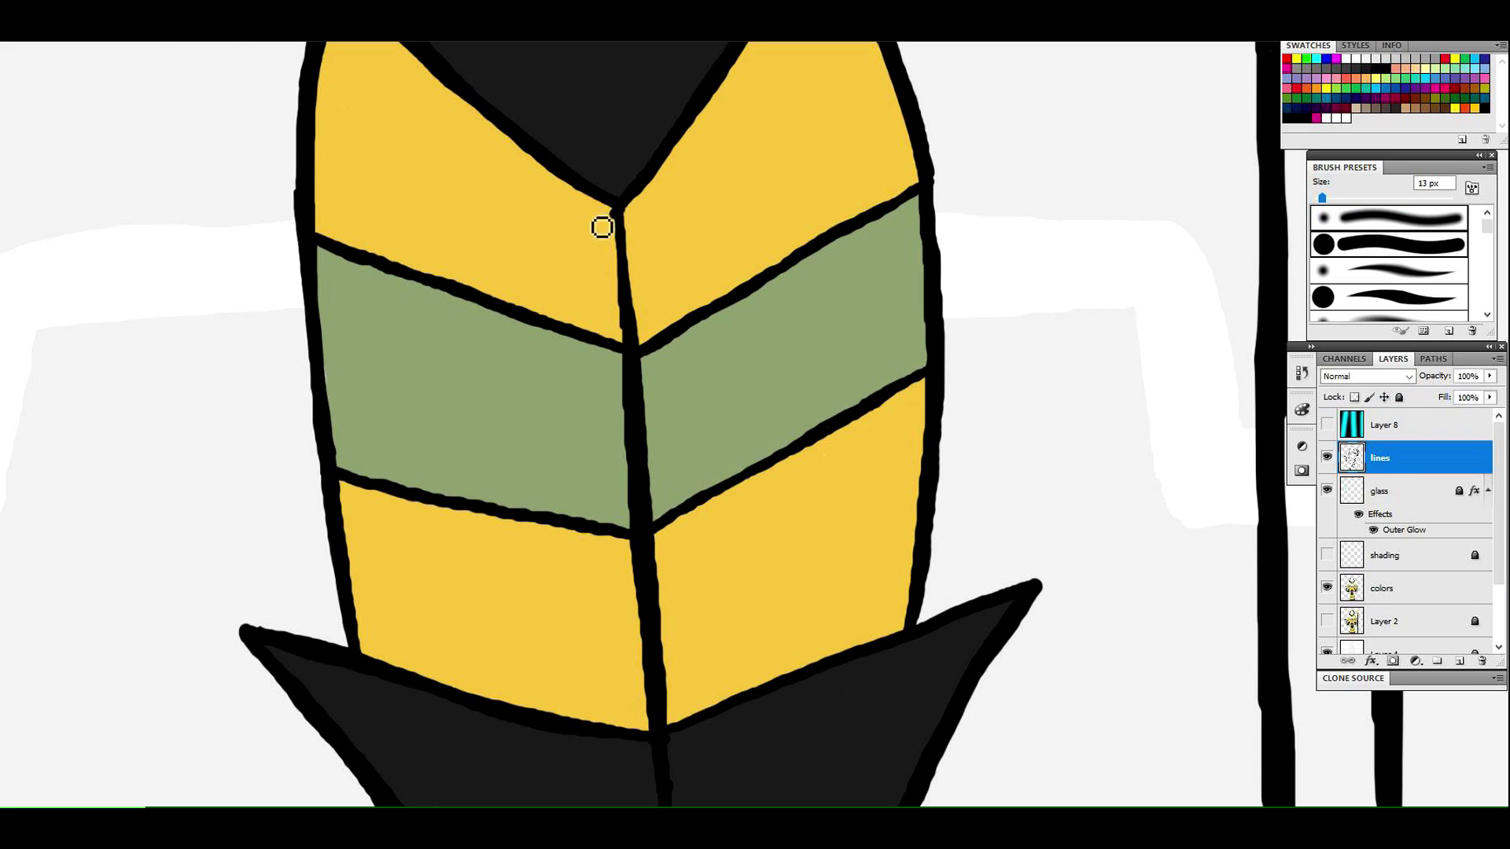
left_click_drag(1322, 199, 1320, 199)
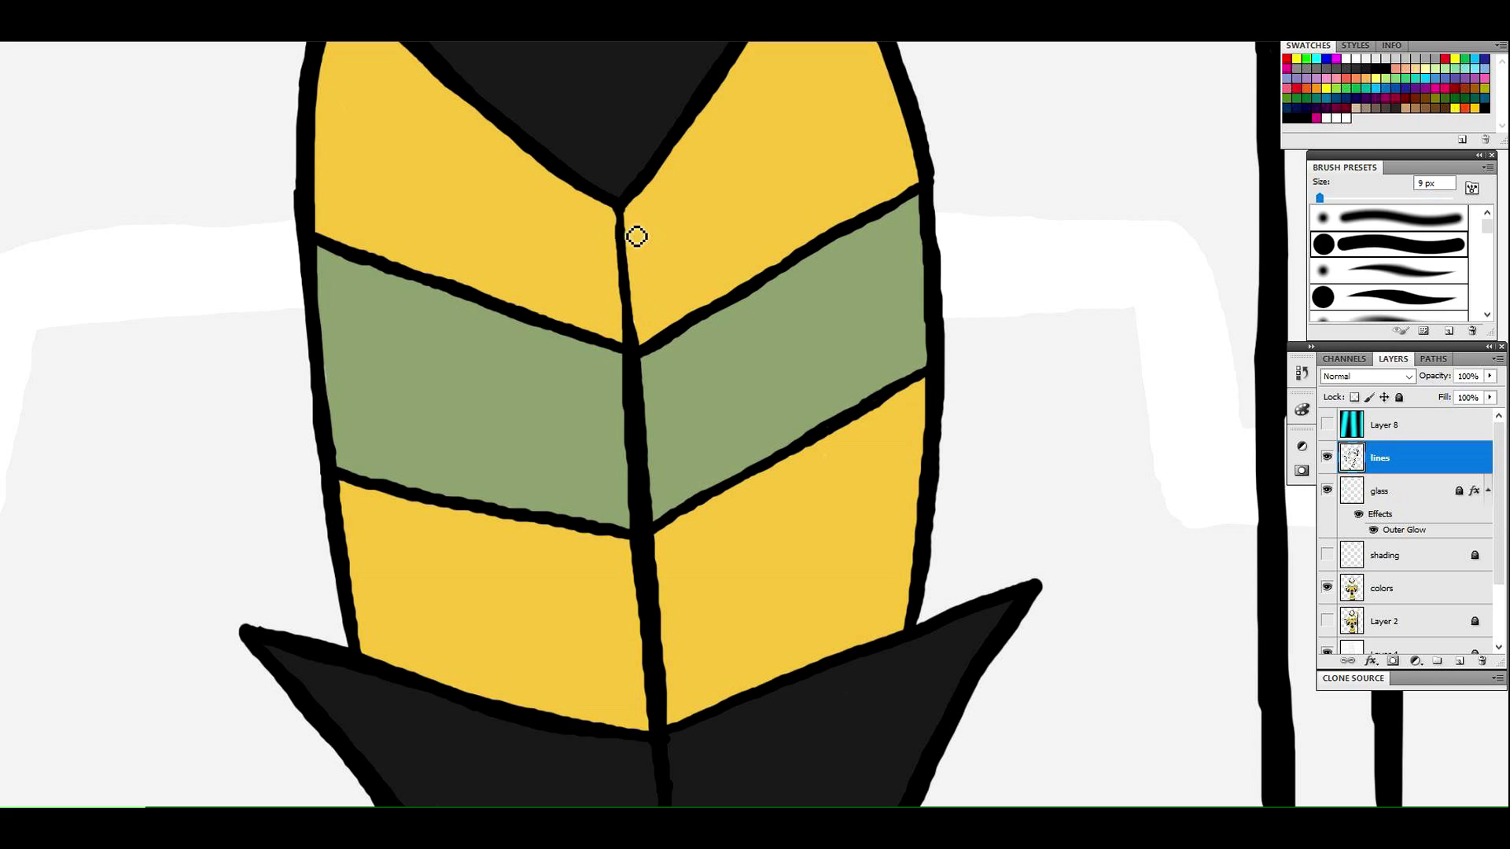
left_click_drag(288, 169, 303, 276)
left_click_drag(261, 614, 243, 613)
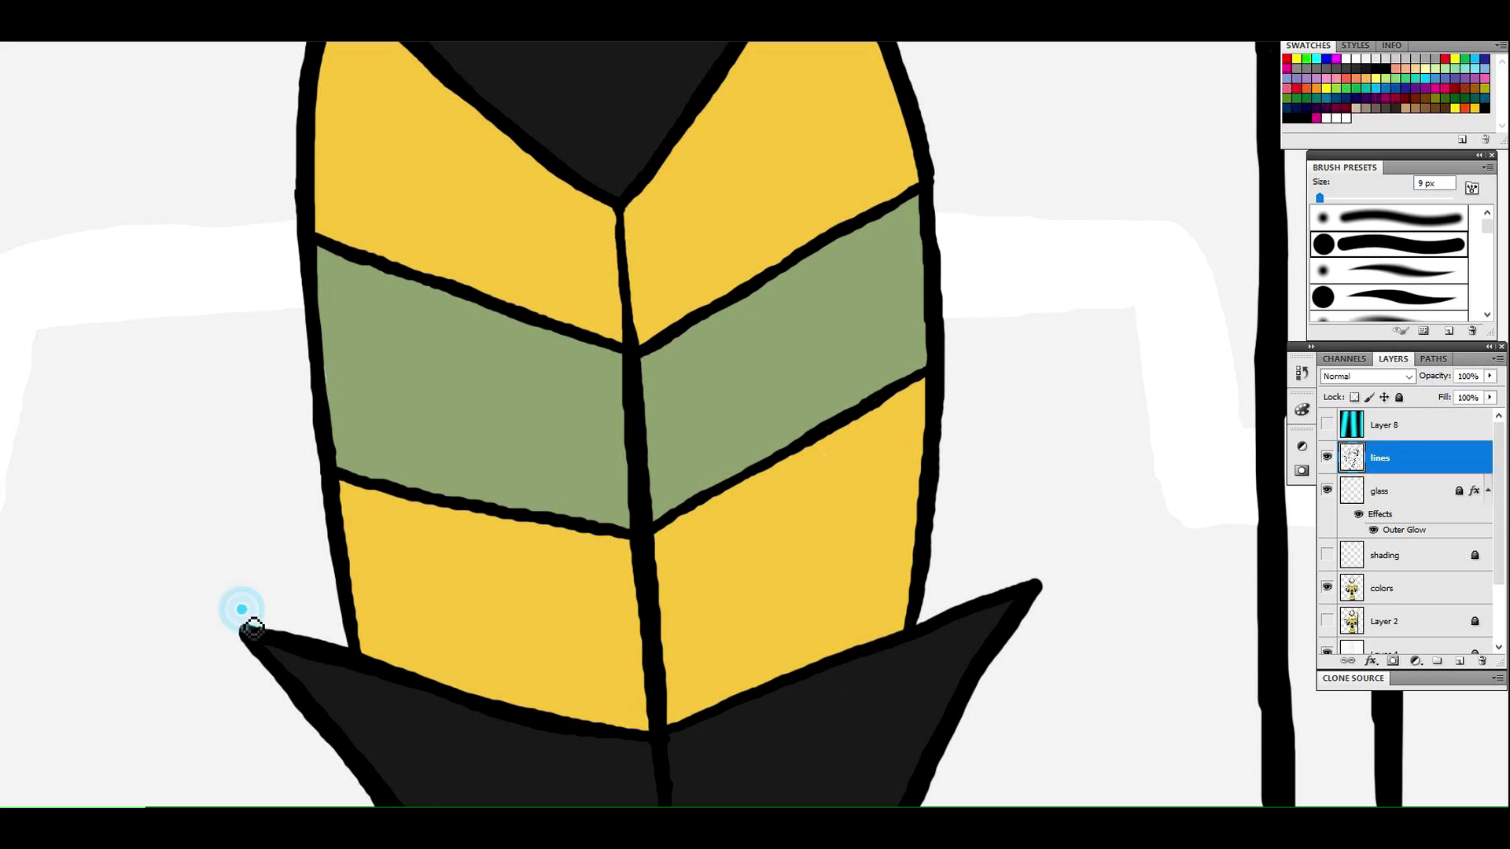
left_click(980, 721)
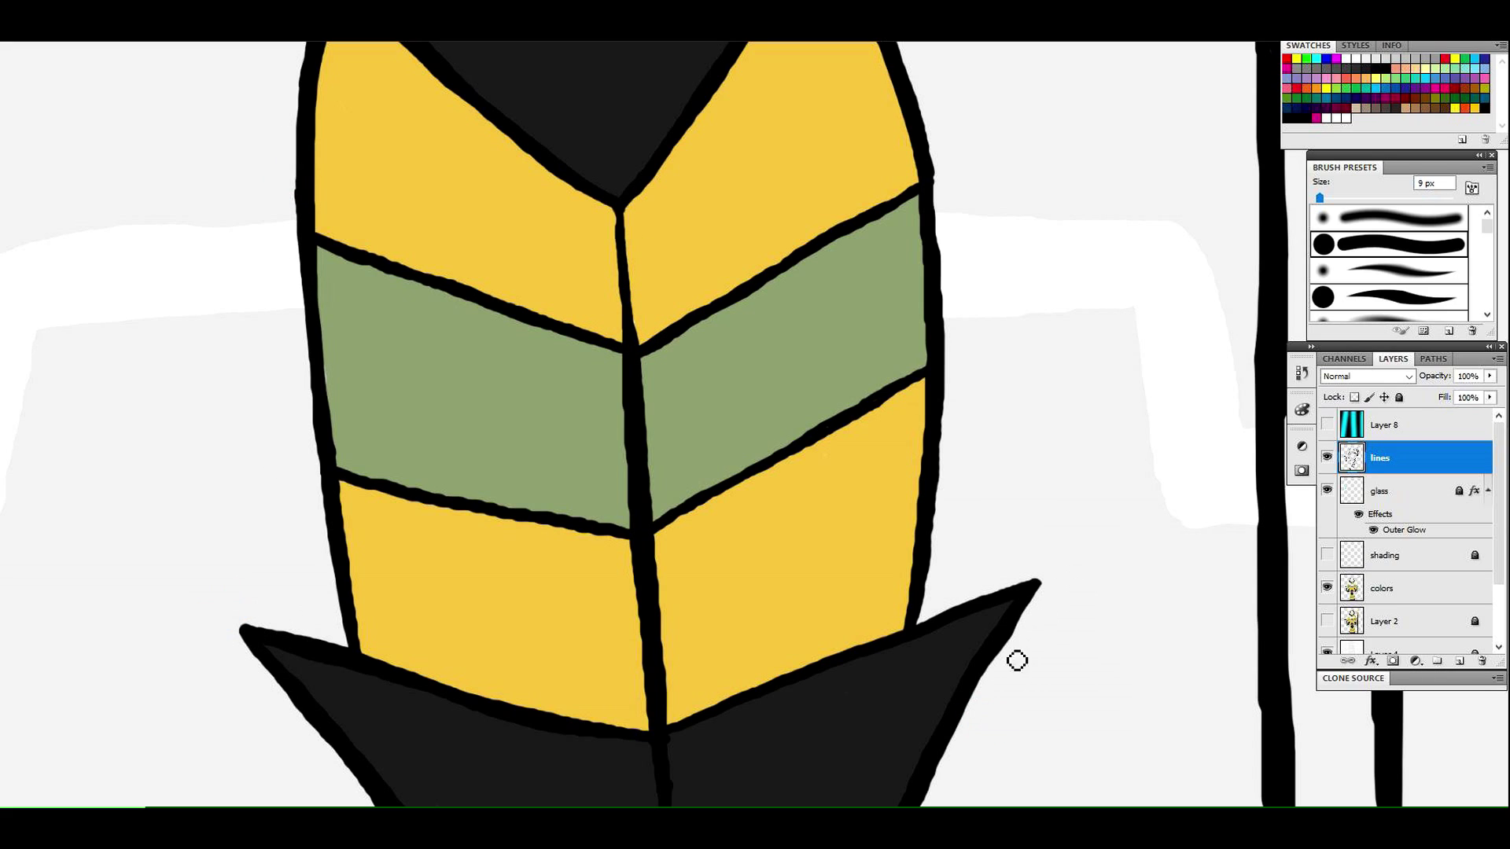
Touch up the elbow and sleeve outlines on the glass-holding side on the lines layer, keeping the 9 px size
left_click_drag(414, 242, 397, 554)
left_click_drag(718, 296, 751, 688)
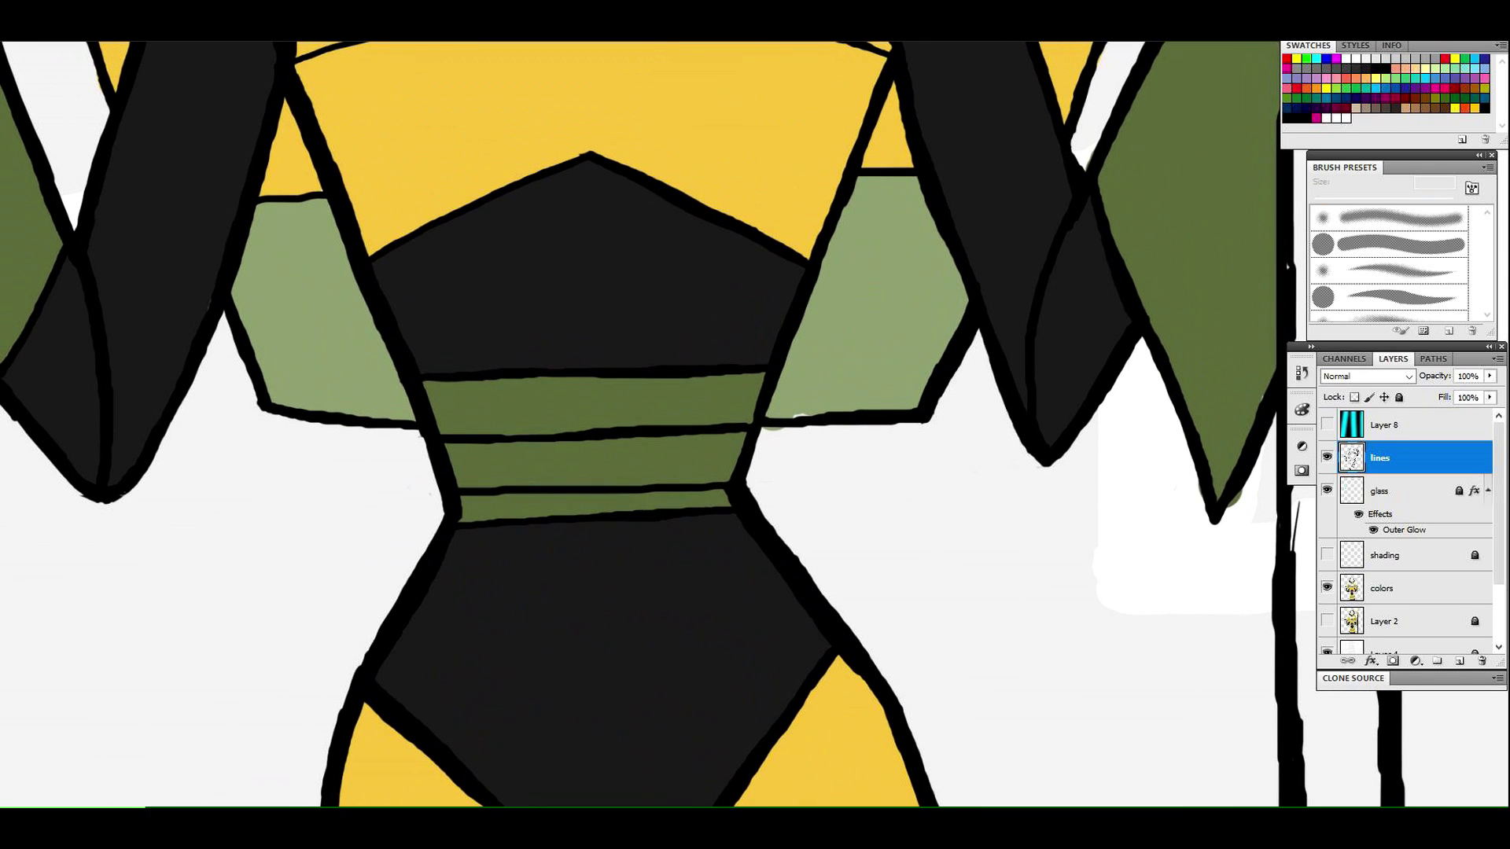
key("b")
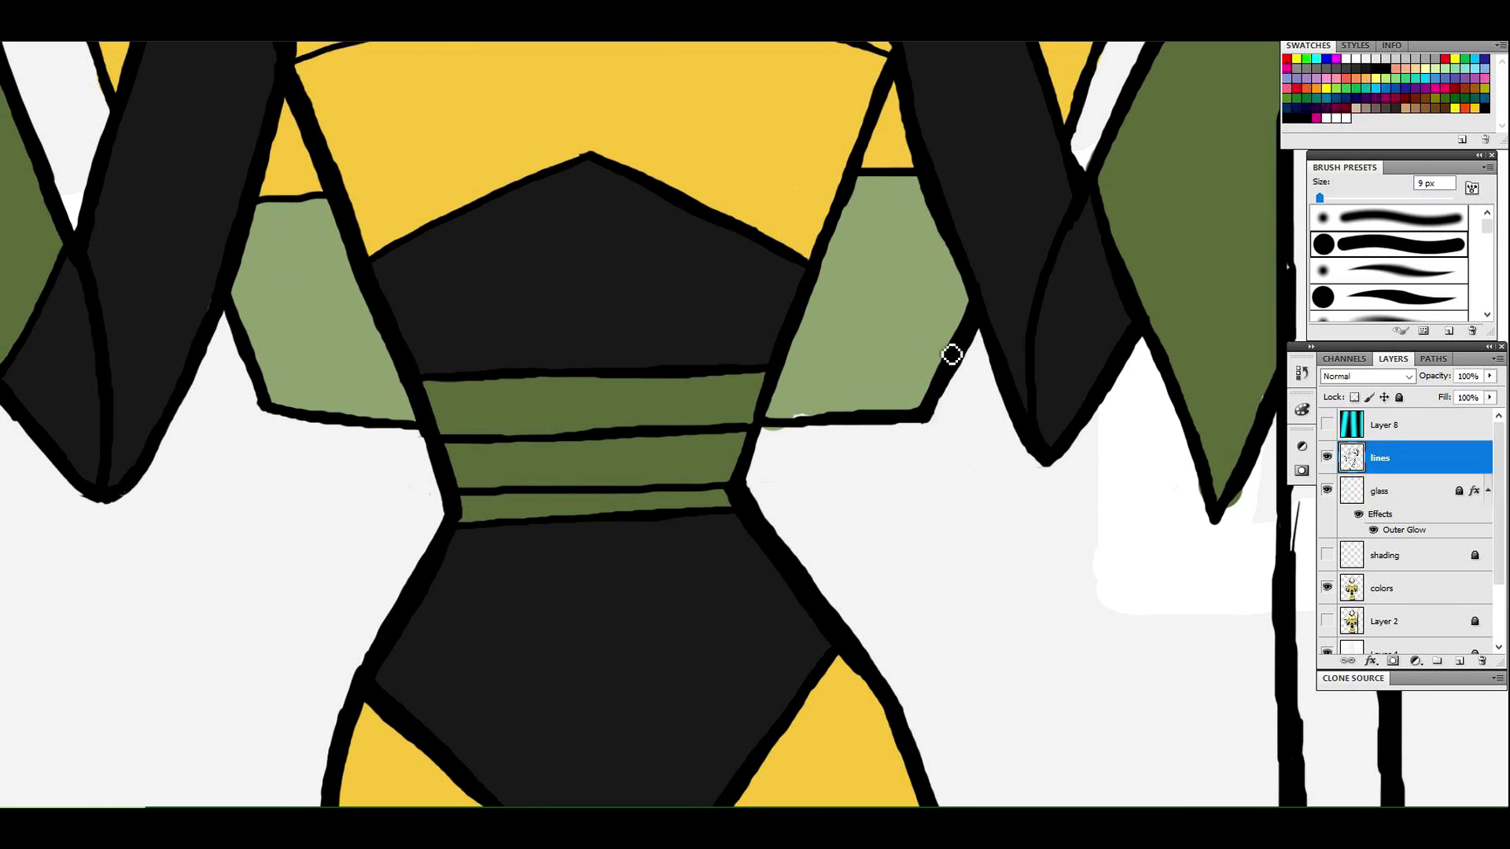
key("space")
left_click_drag(135, 289, 349, 298)
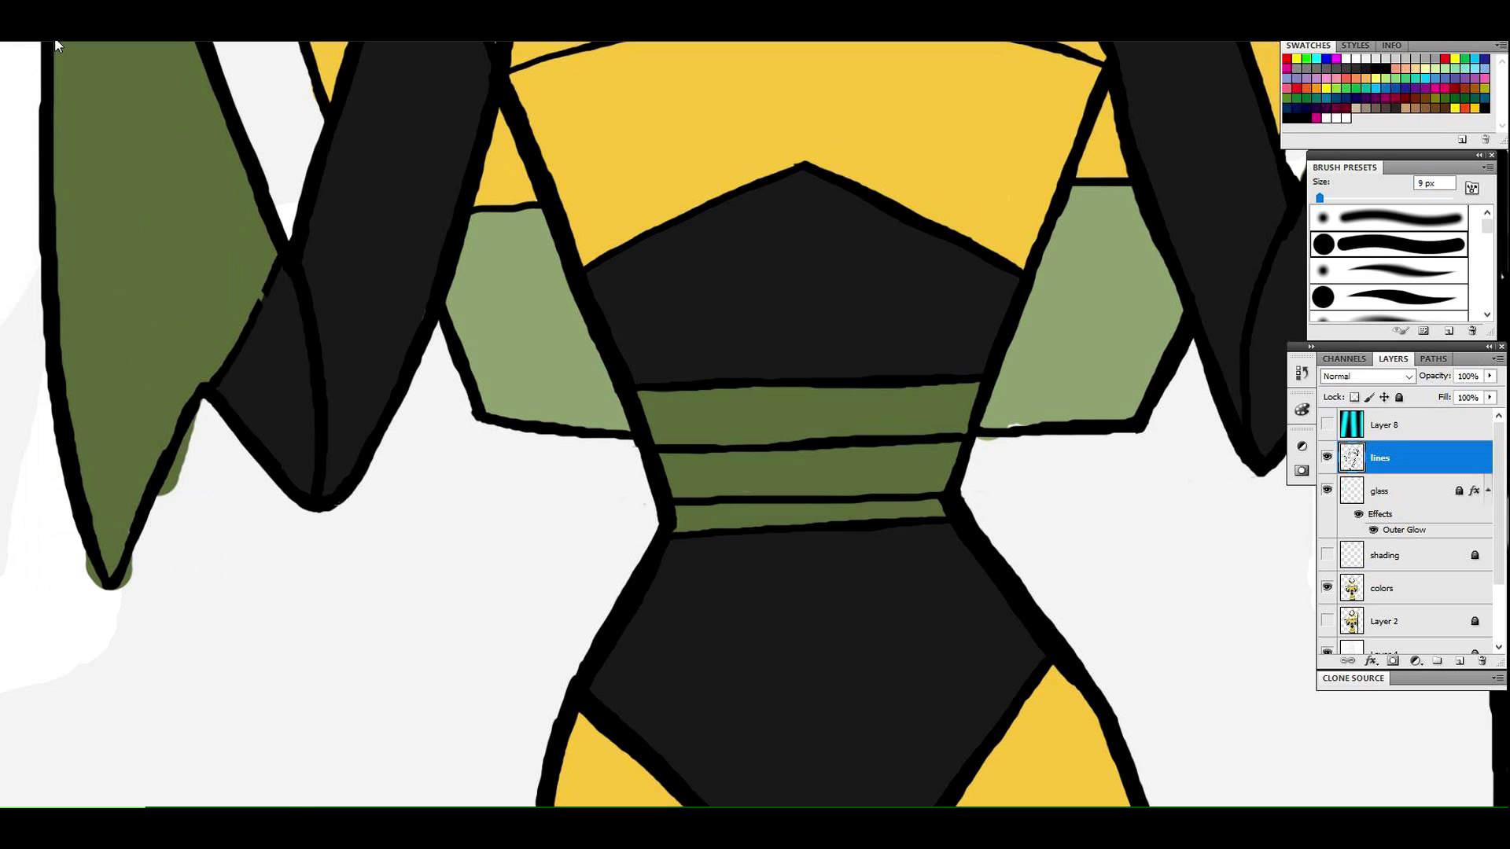
left_click_drag(266, 289, 259, 307)
key("space")
mouse_move(181, 51)
left_mouse_down()
mouse_move(340, 350)
mouse_move(429, 426)
left_mouse_up()
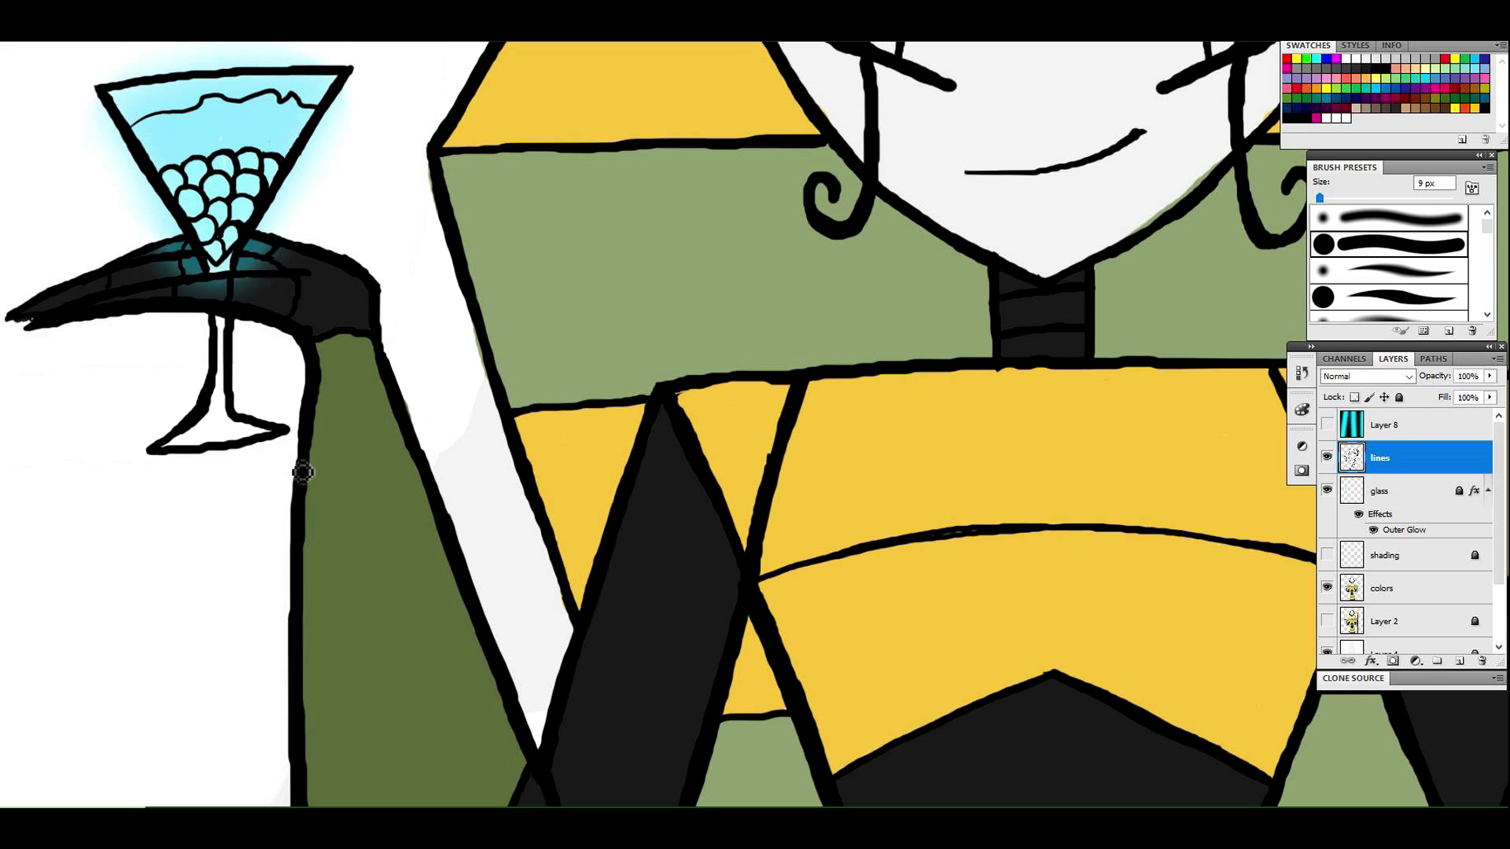
left_click_drag(434, 466, 459, 525)
left_click_drag(285, 454, 287, 521)
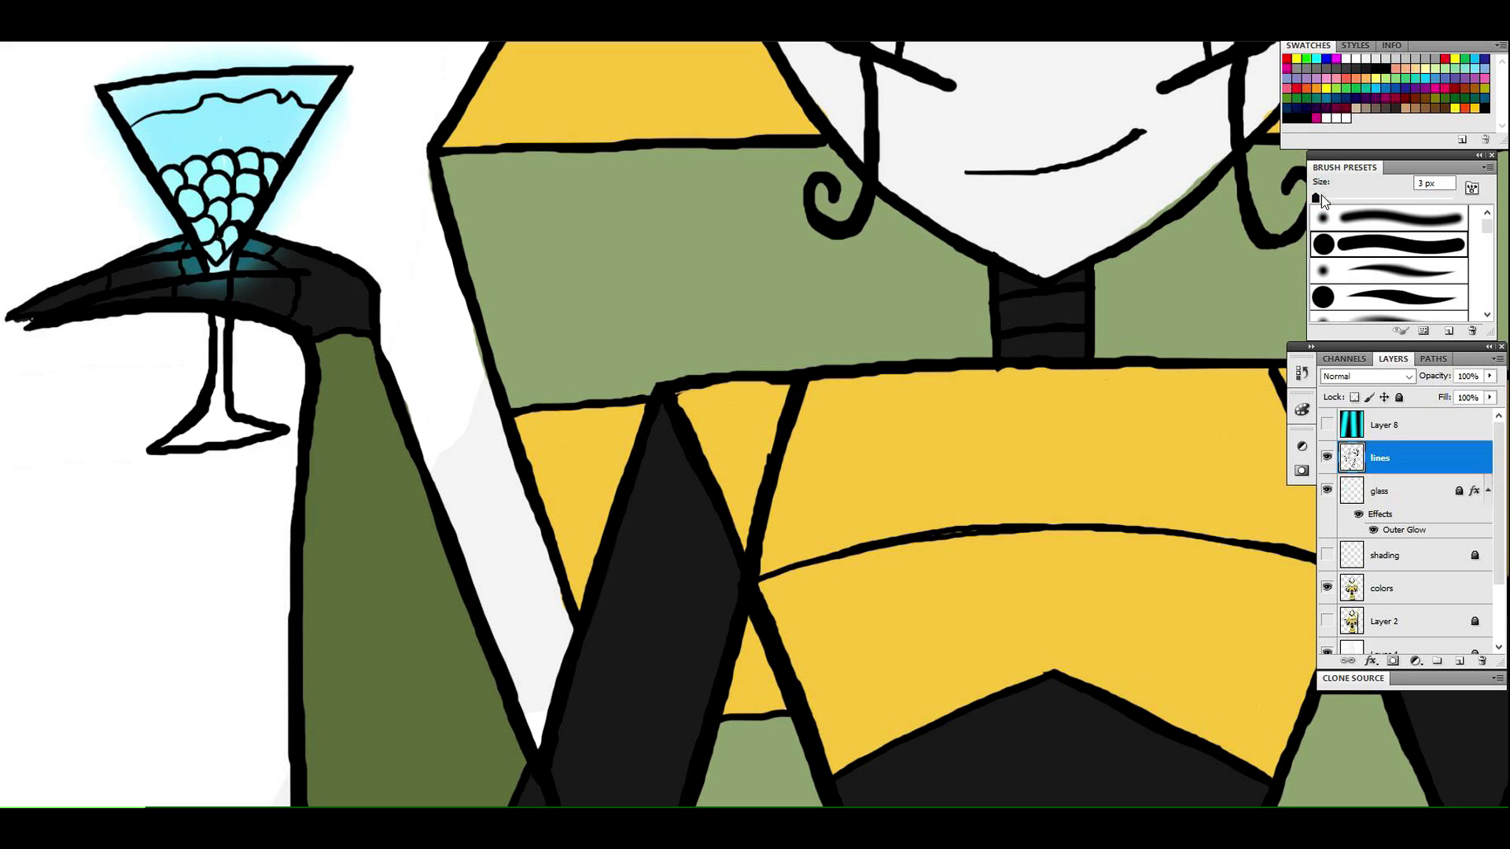
Touch up the outlines around the neck, face and headdress on the lines layer with a 3 px size
left_click(1423, 591)
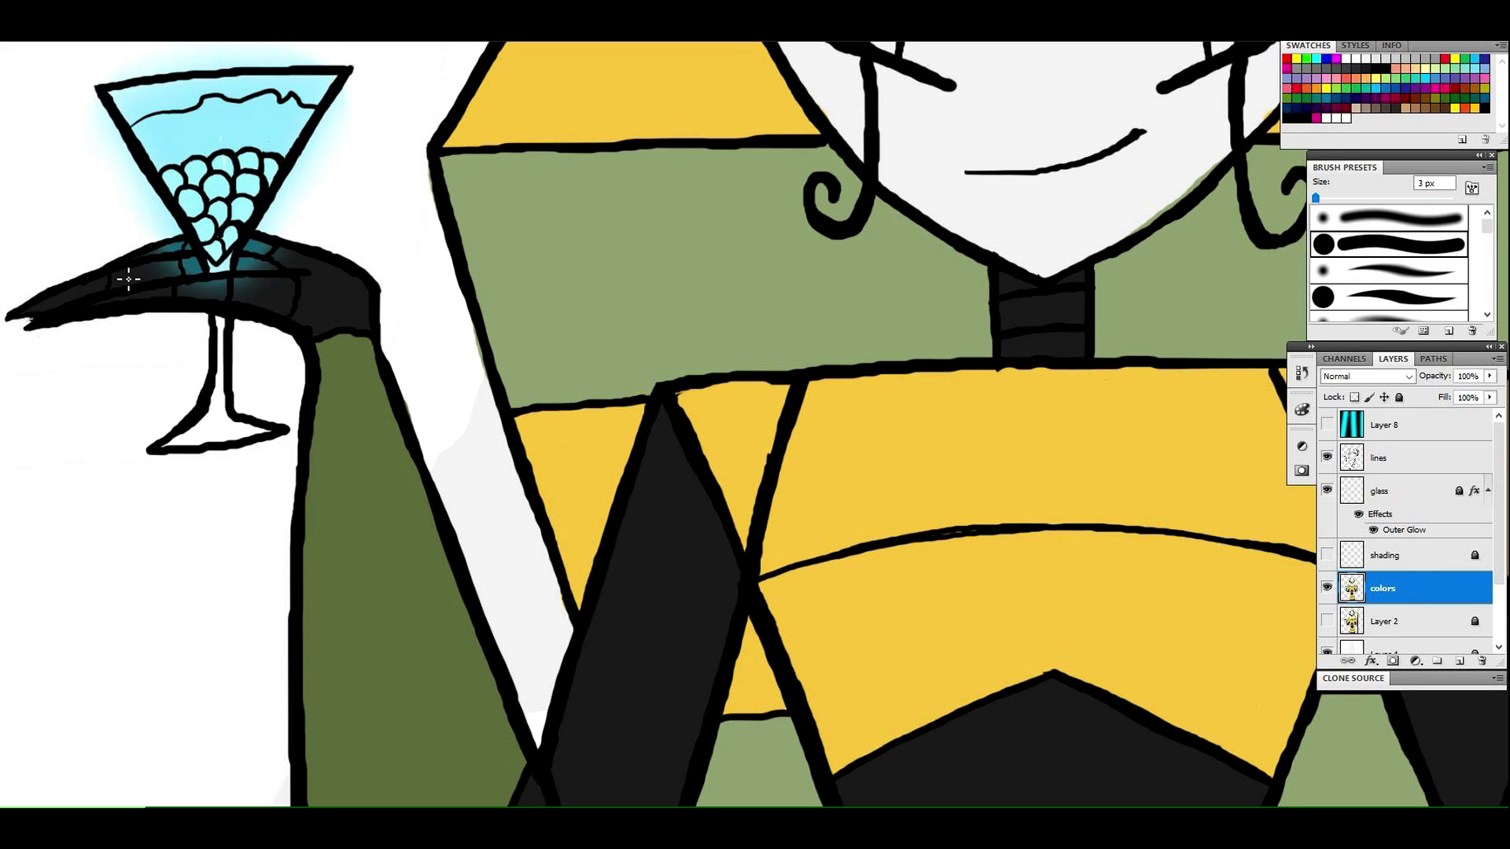
key("z")
left_click(259, 338, "alt")
left_click(260, 338, "alt")
left_click(259, 338, "alt")
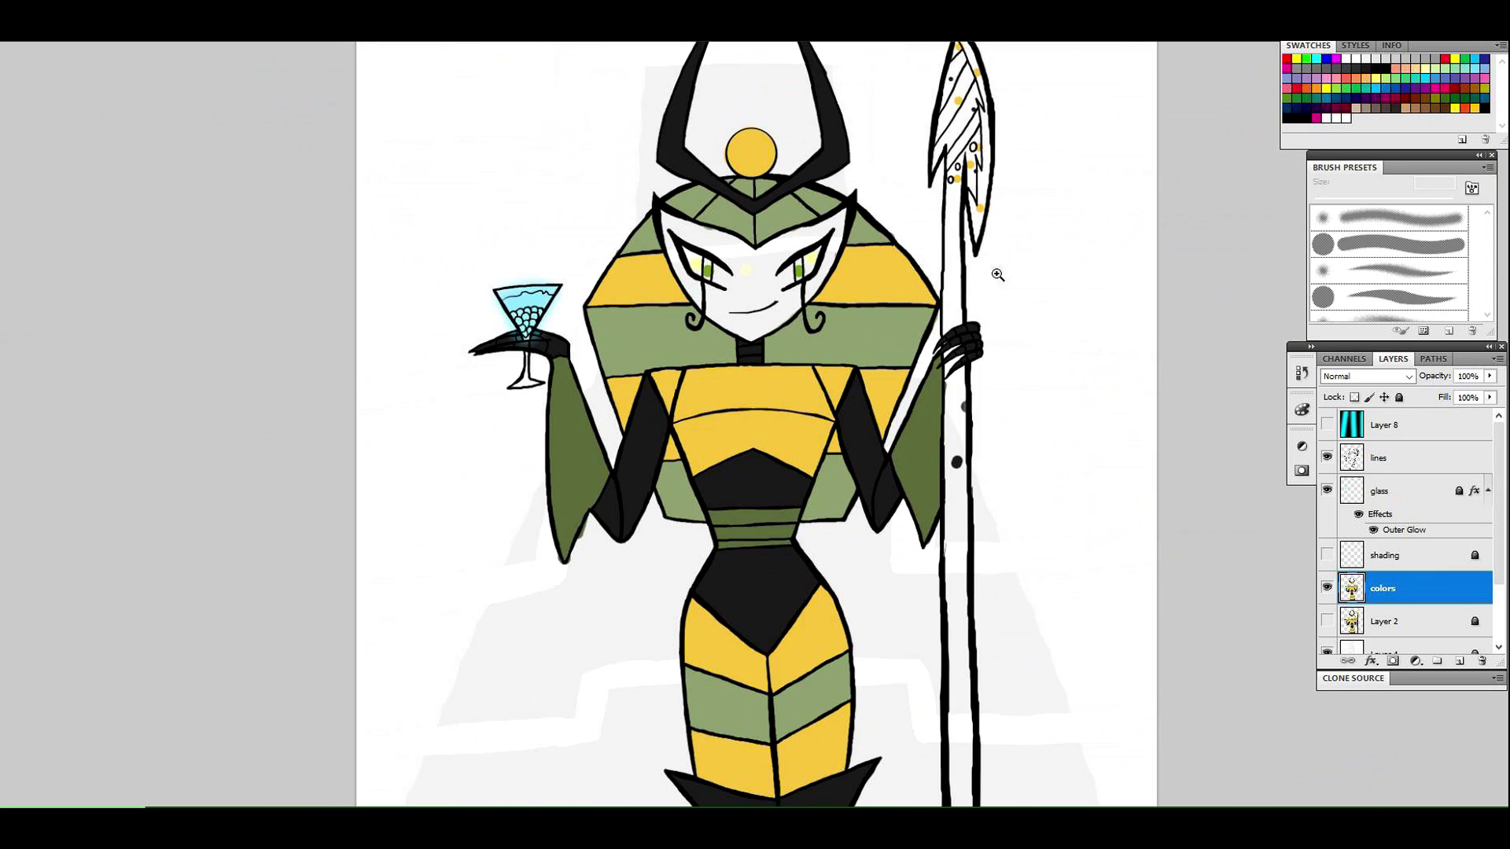
left_click_drag(863, 165, 1030, 219)
left_click_drag(1036, 350, 1091, 330)
key("b")
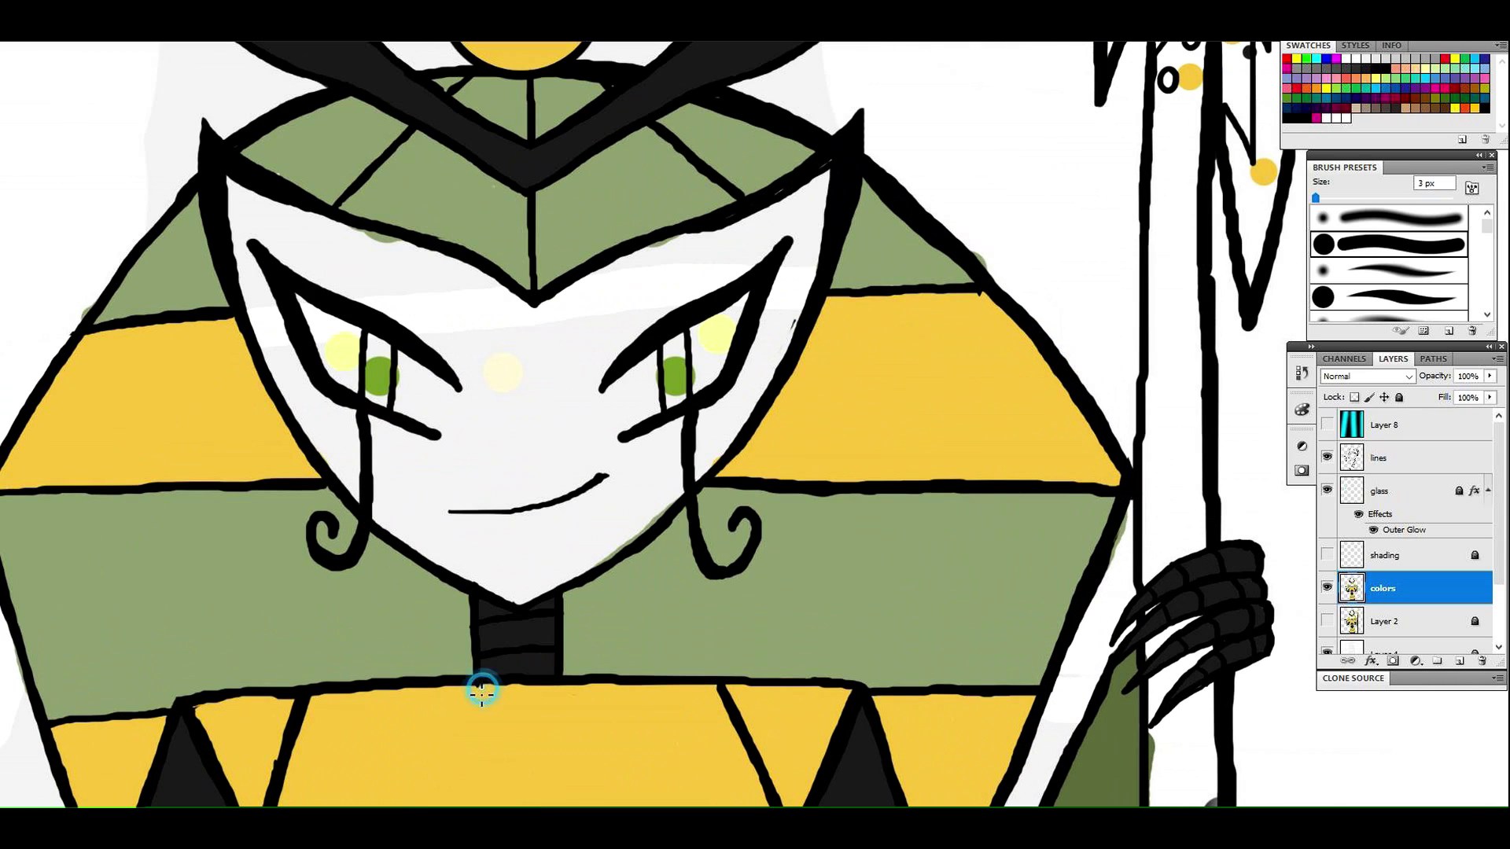
left_click(1406, 459)
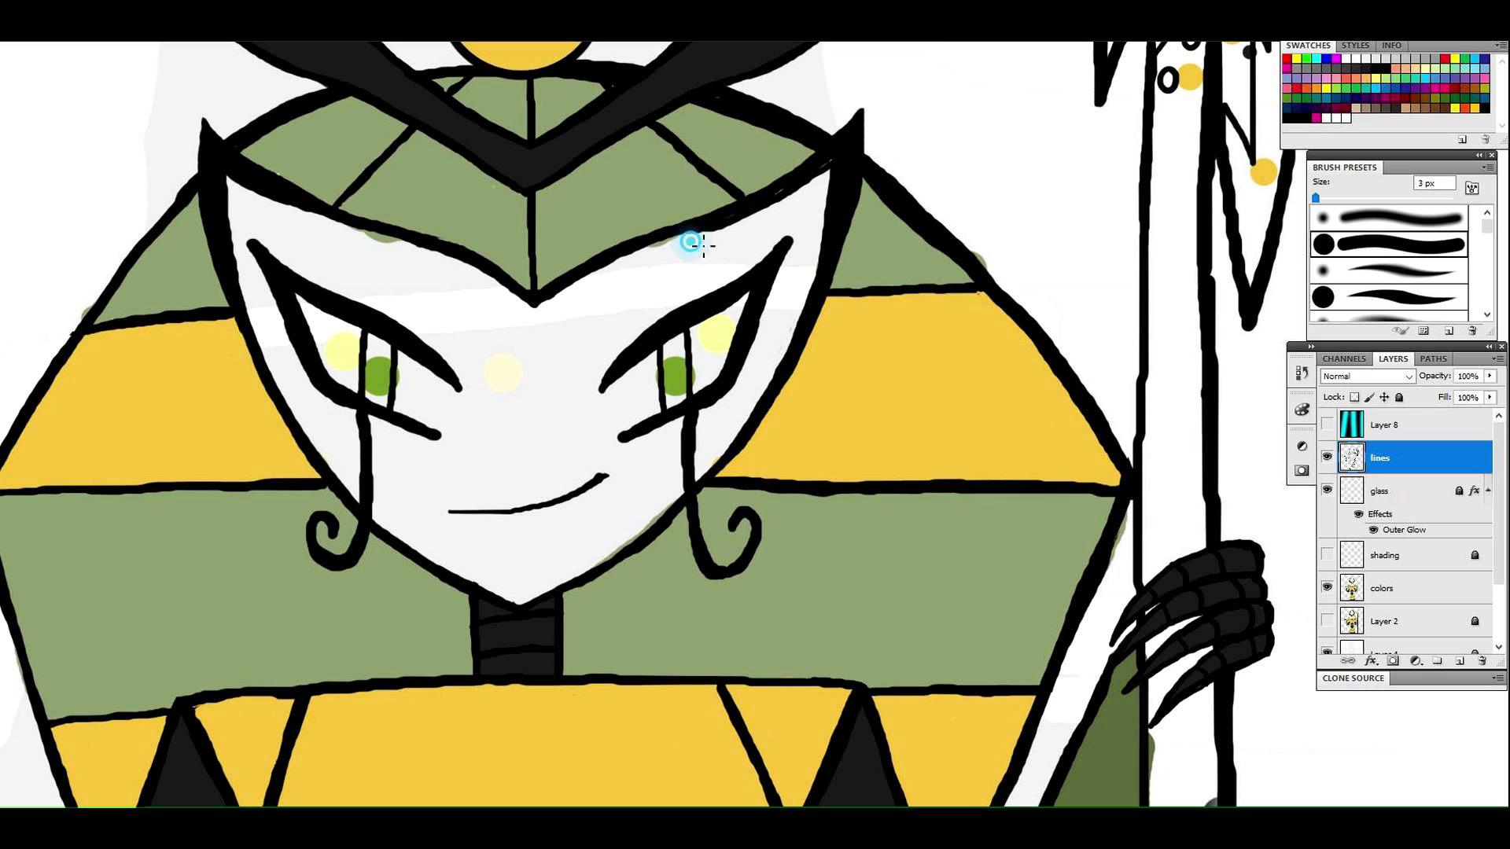
scroll(550, 424, "up", 10)
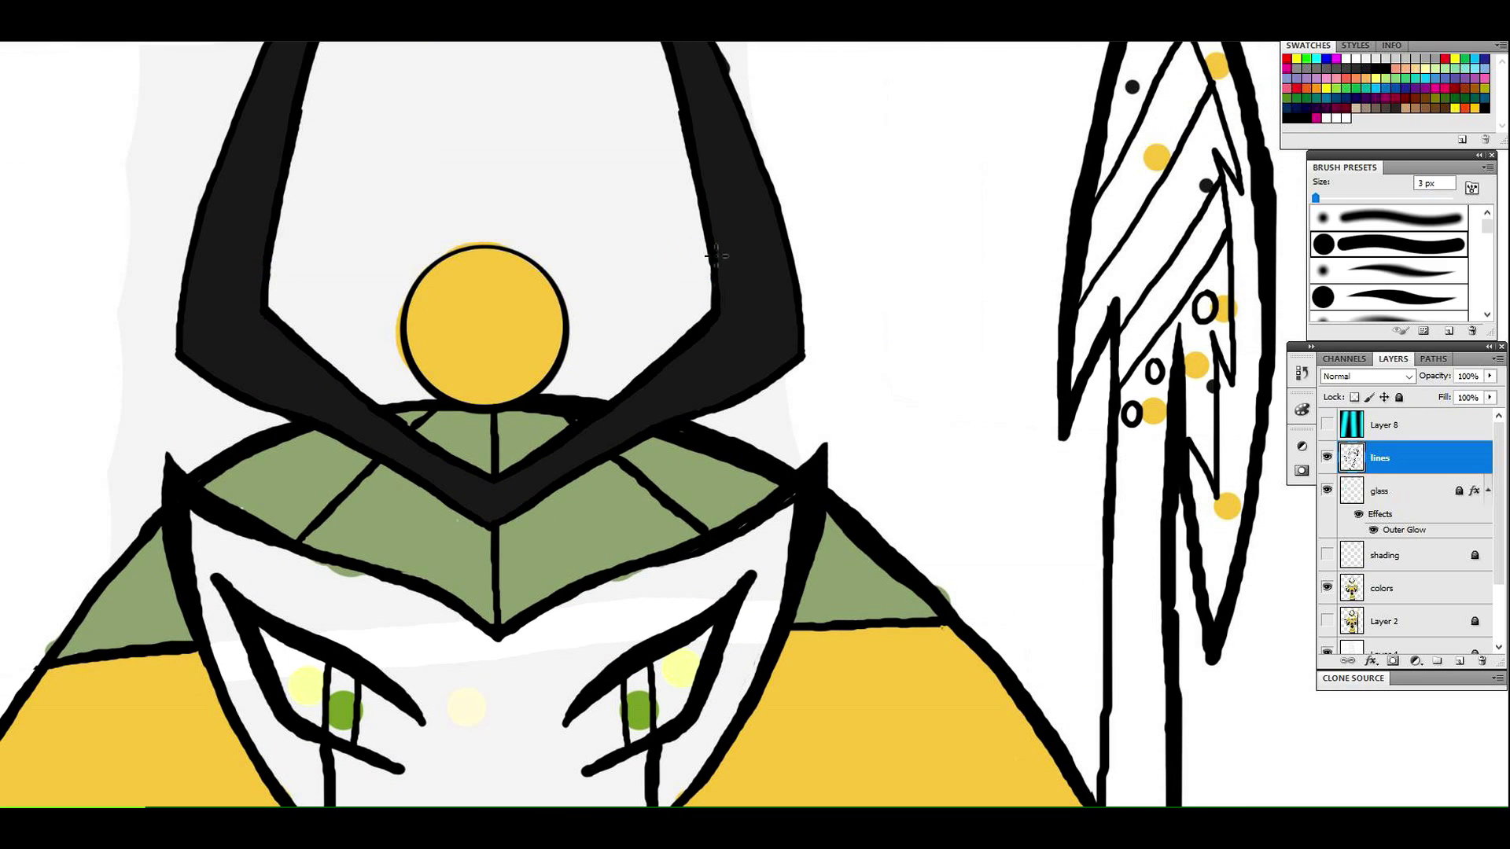
Lock the lines layer and make the colors layer active for painting again
left_click(1398, 397)
left_click(1408, 588)
left_click(1, 119)
left_click(1349, 198)
left_click(570, 419)
left_click(402, 418)
left_click(806, 482)
left_click(1, 256)
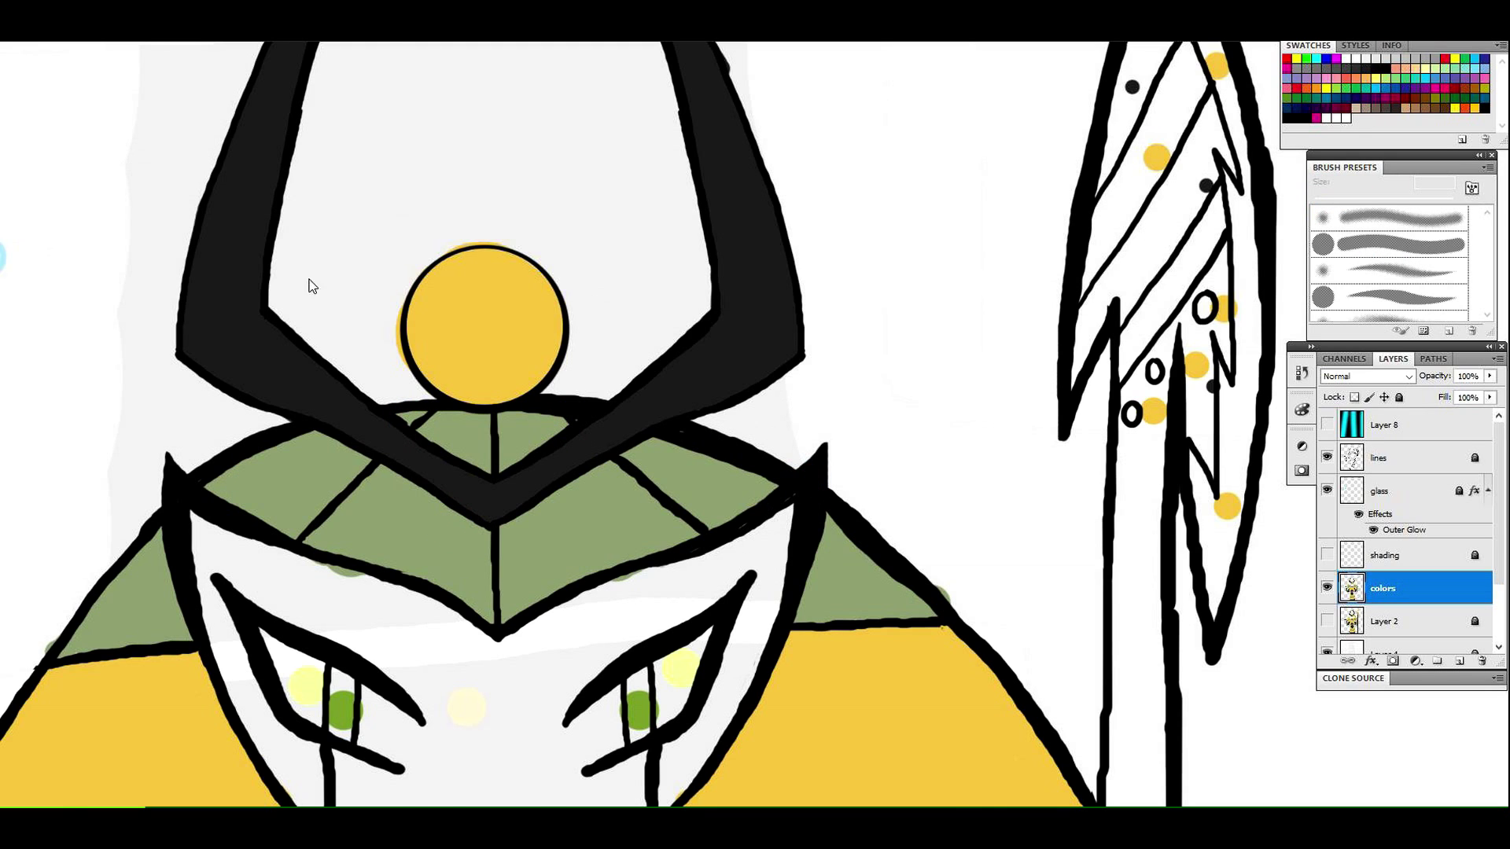
Fill the chin, cheeks and nose area of the face with the pale cream of its marker dot, using a 78 px brush
scroll(313, 286, "down", 3)
scroll(866, 700, "up", 4)
left_click(644, 406)
left_click(1, 120)
left_click(1366, 198)
mouse_move(689, 460)
left_mouse_down()
mouse_move(644, 497)
mouse_move(760, 556)
left_mouse_up()
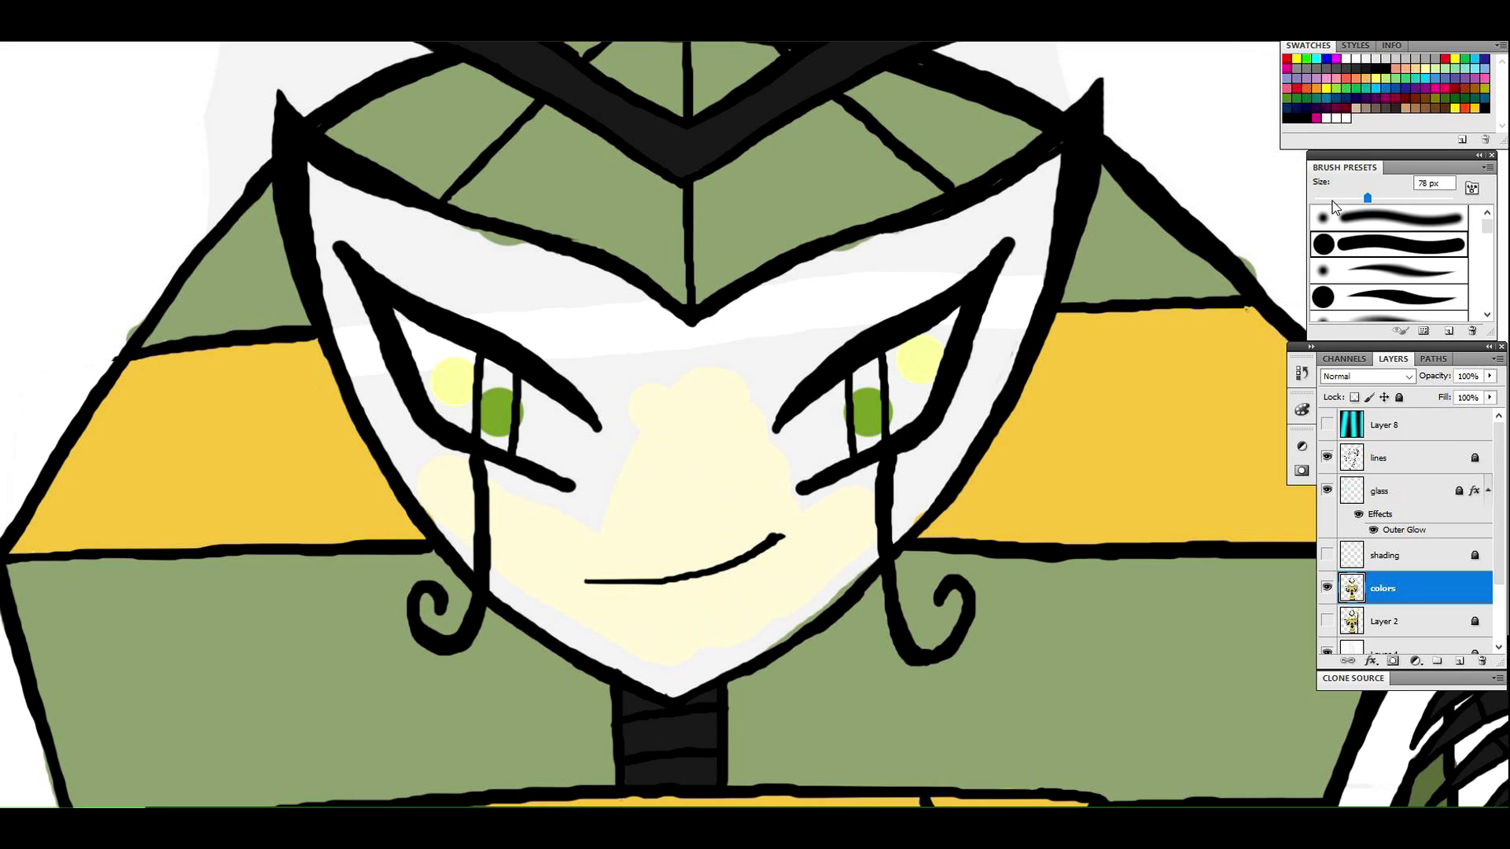
Fill the rest of the face around the eyes and up to the forehead edge with pale cream, using 41 px and 26 px brushes
left_click(1341, 198)
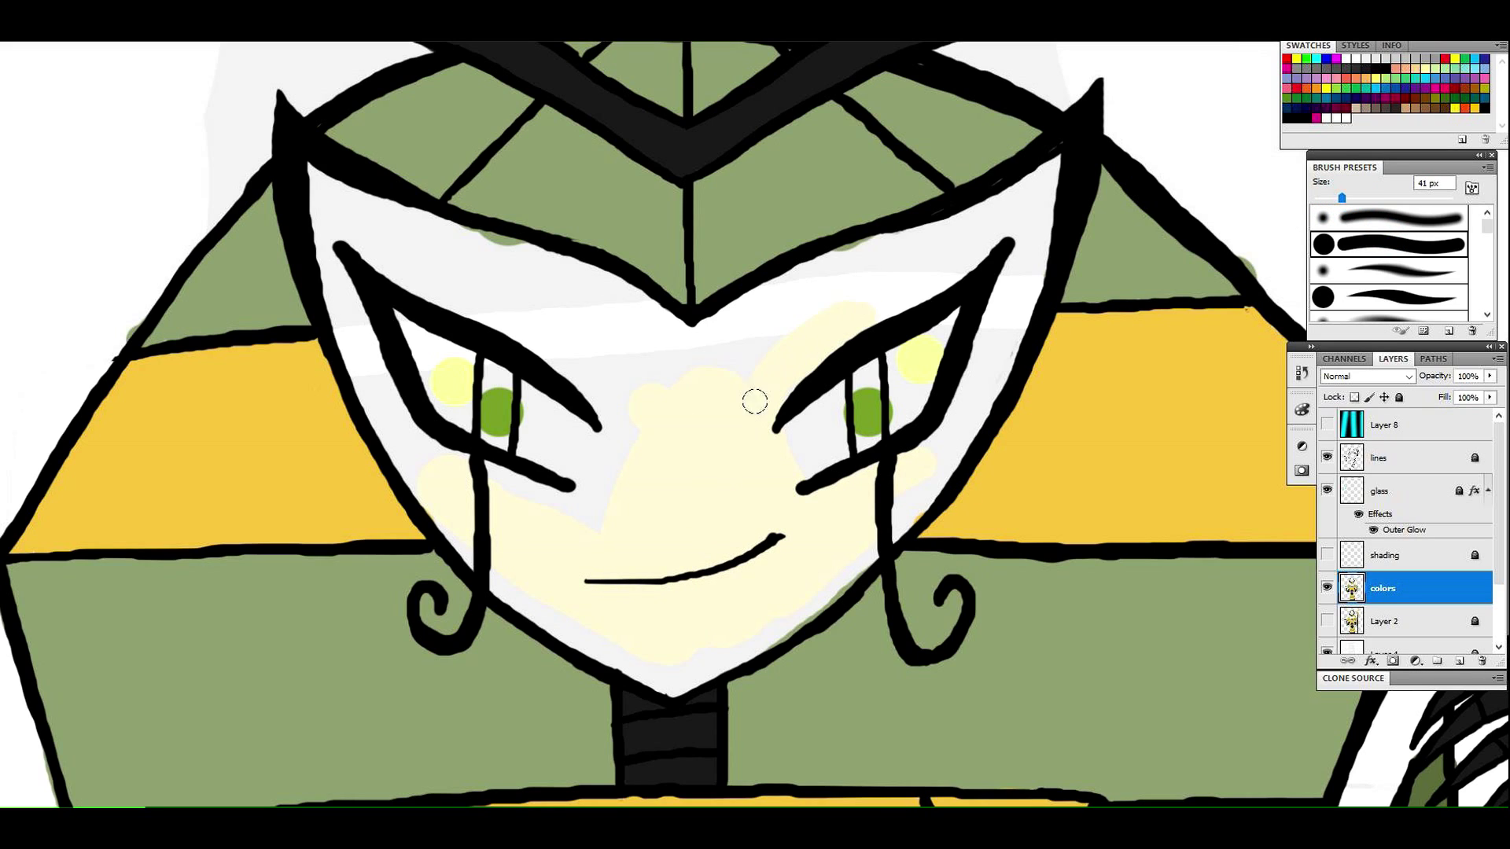
mouse_move(764, 289)
left_mouse_down()
mouse_move(916, 244)
mouse_move(919, 284)
left_mouse_up()
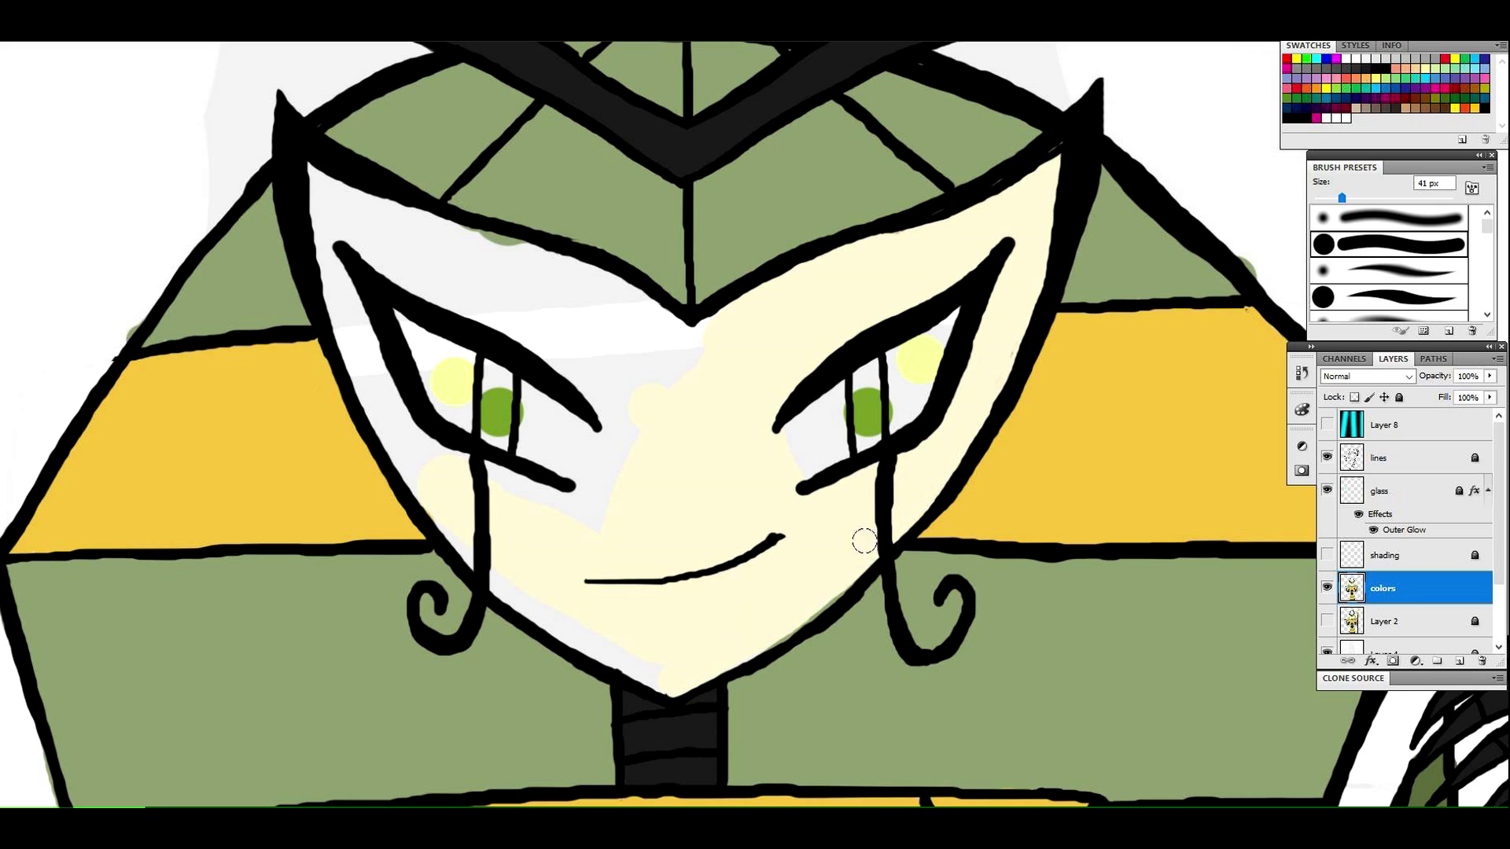
left_click_drag(737, 648, 646, 664)
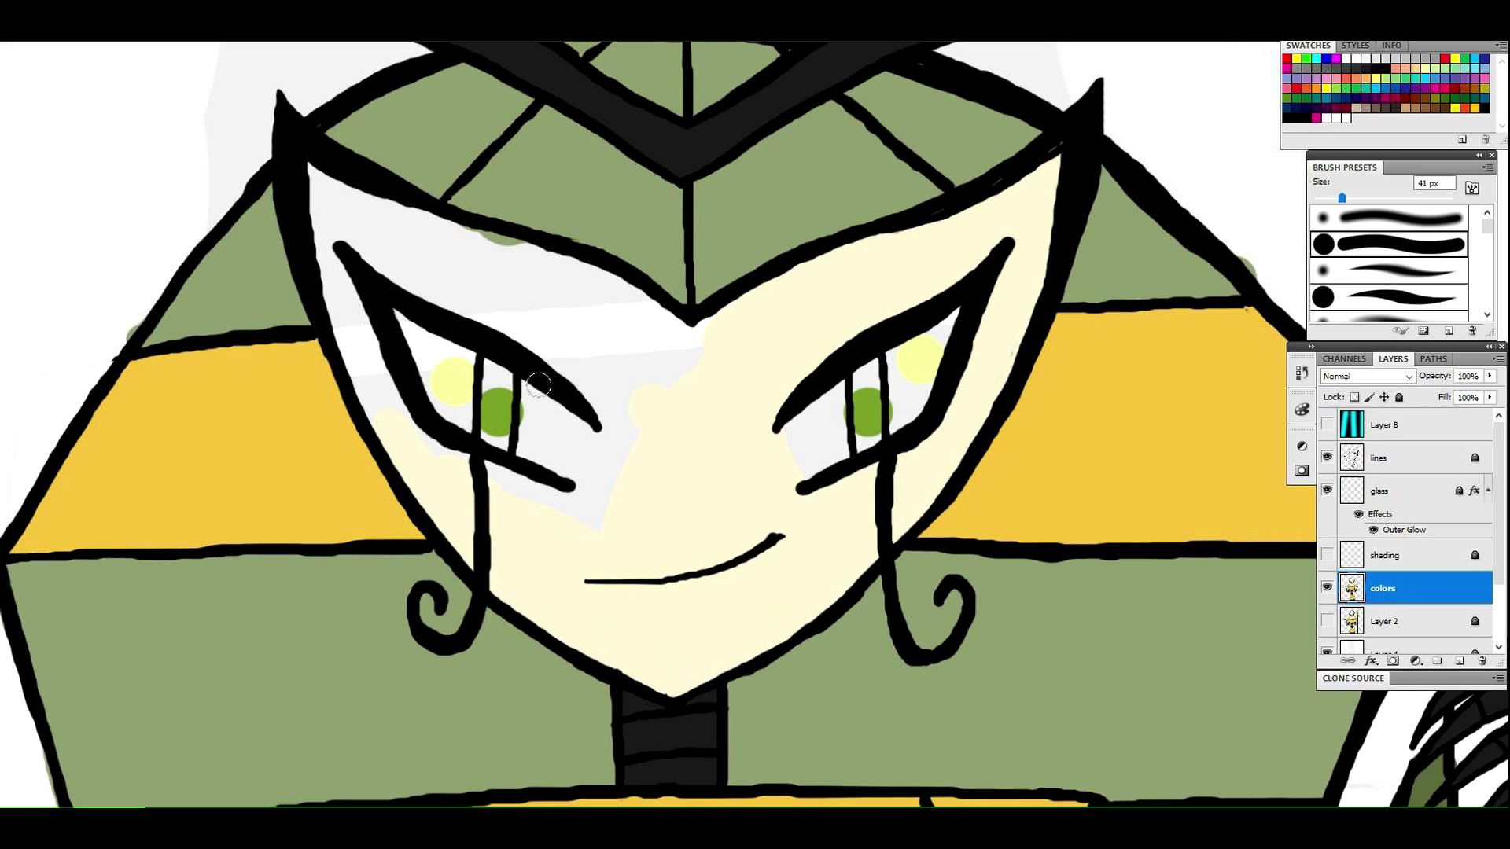
left_click_drag(352, 311, 423, 443)
mouse_move(586, 484)
left_mouse_down()
mouse_move(635, 397)
mouse_move(676, 383)
left_mouse_up()
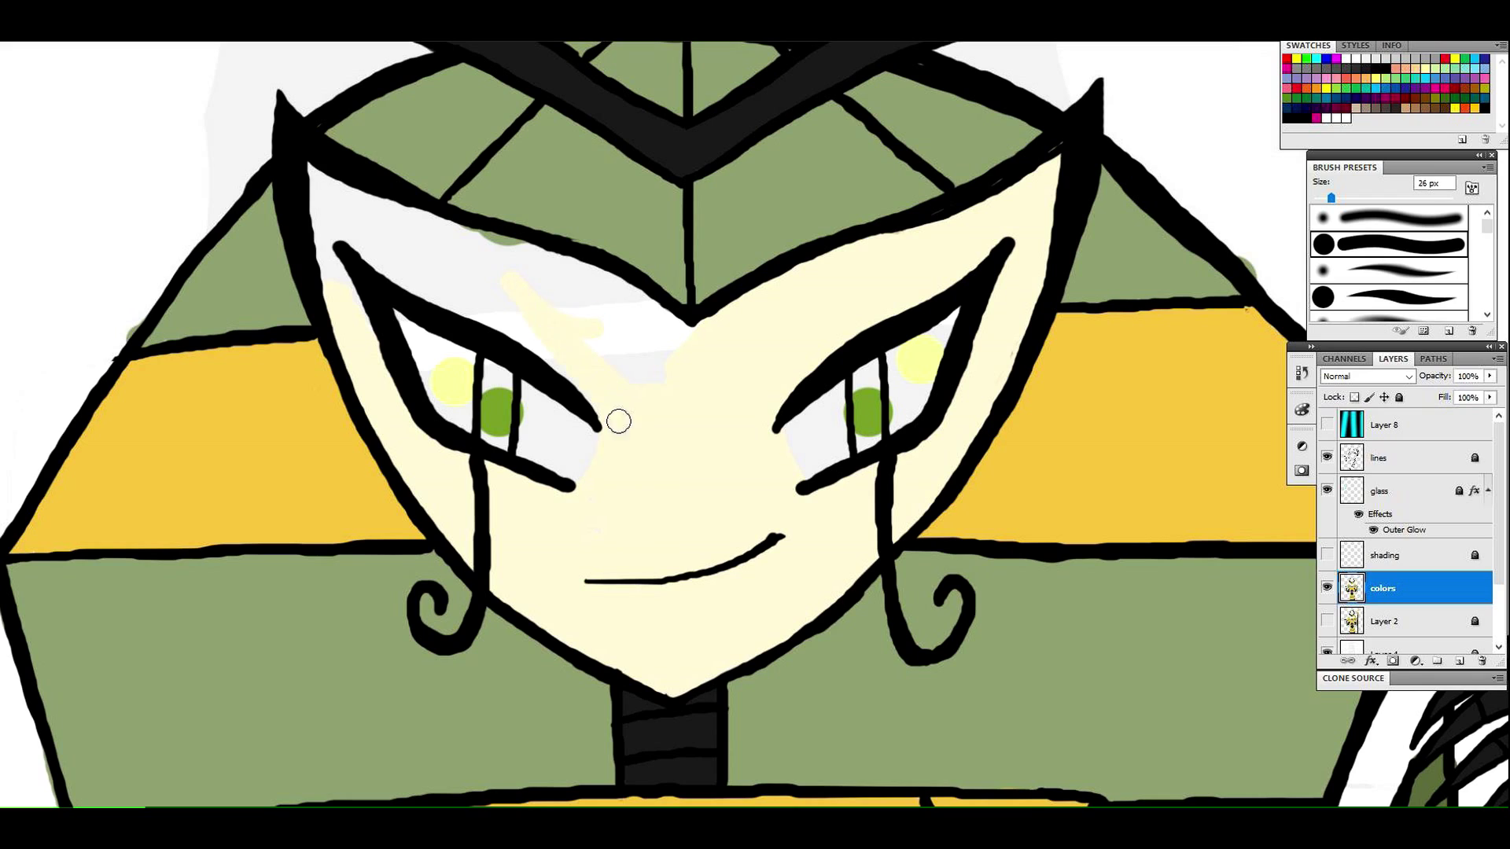
mouse_move(639, 327)
left_mouse_down()
mouse_move(417, 260)
mouse_move(582, 296)
mouse_move(562, 273)
left_mouse_up()
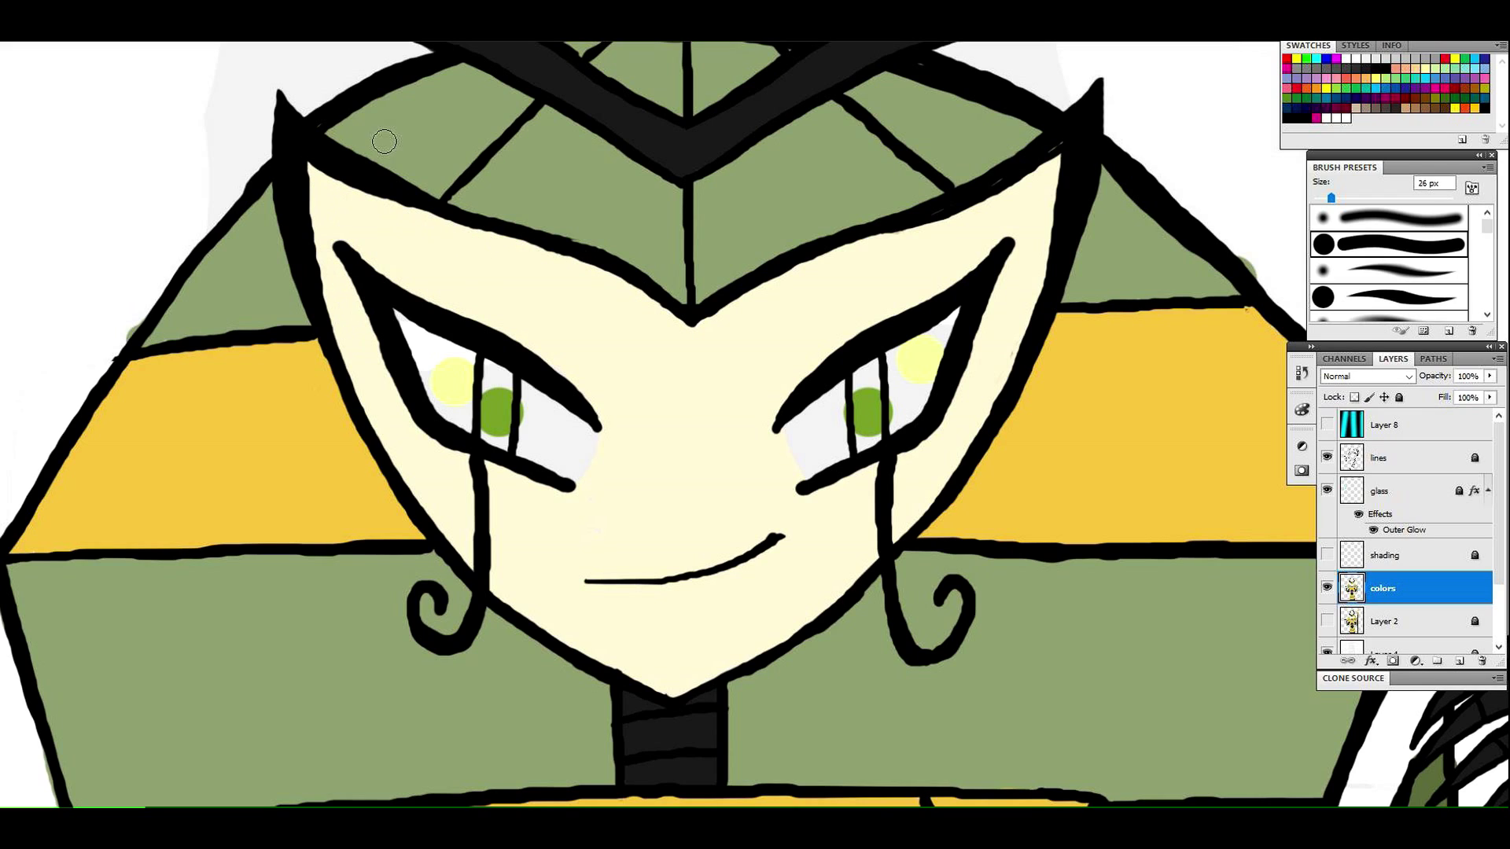
Fill the whites of both eyes with pale yellow and both irises with green, using a 26 px brush
left_click_drag(438, 347, 470, 356)
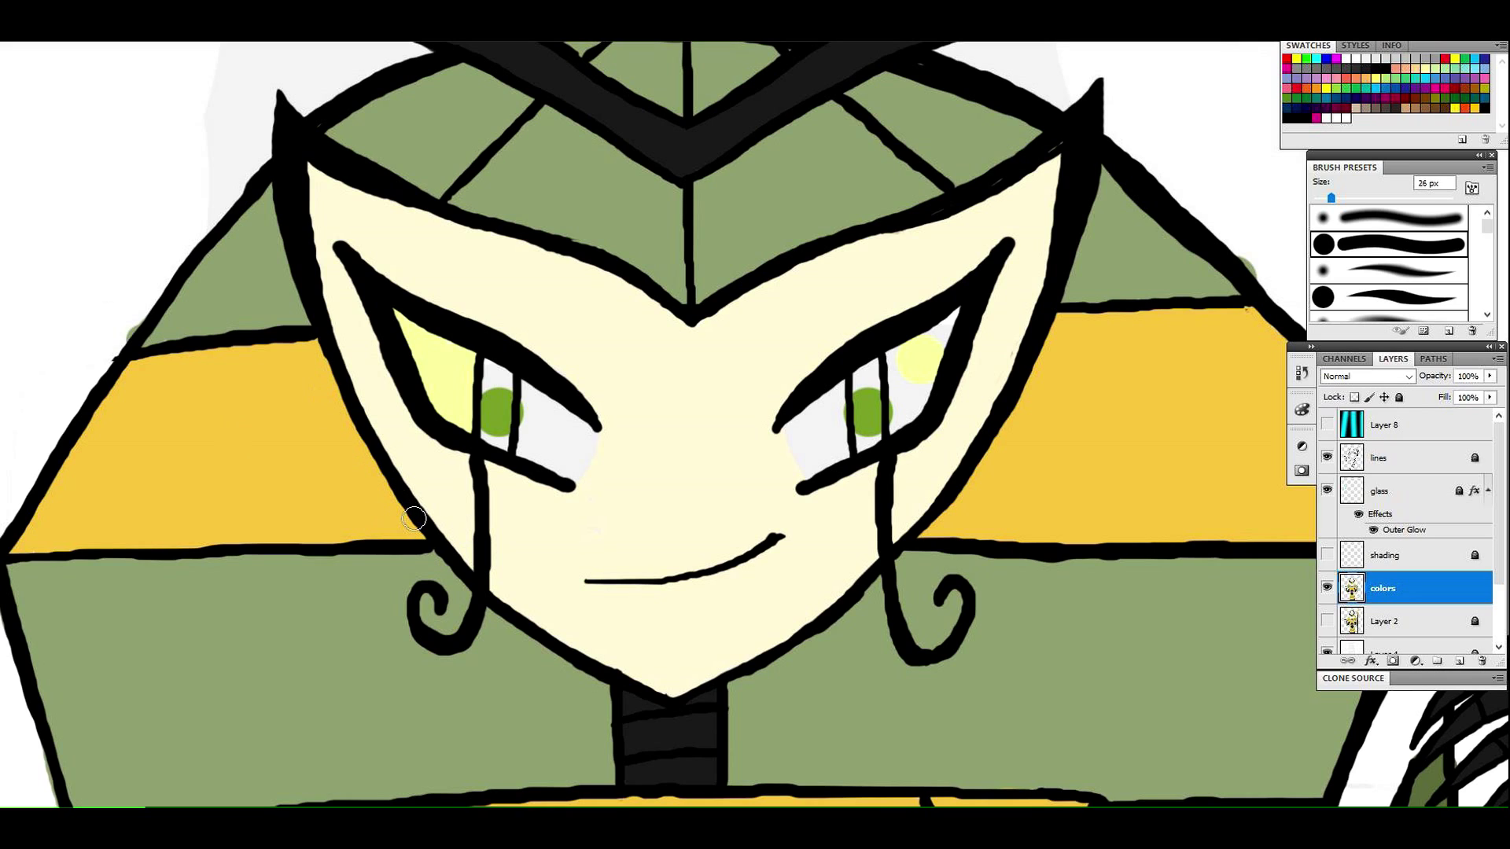
left_click_drag(931, 359, 825, 408)
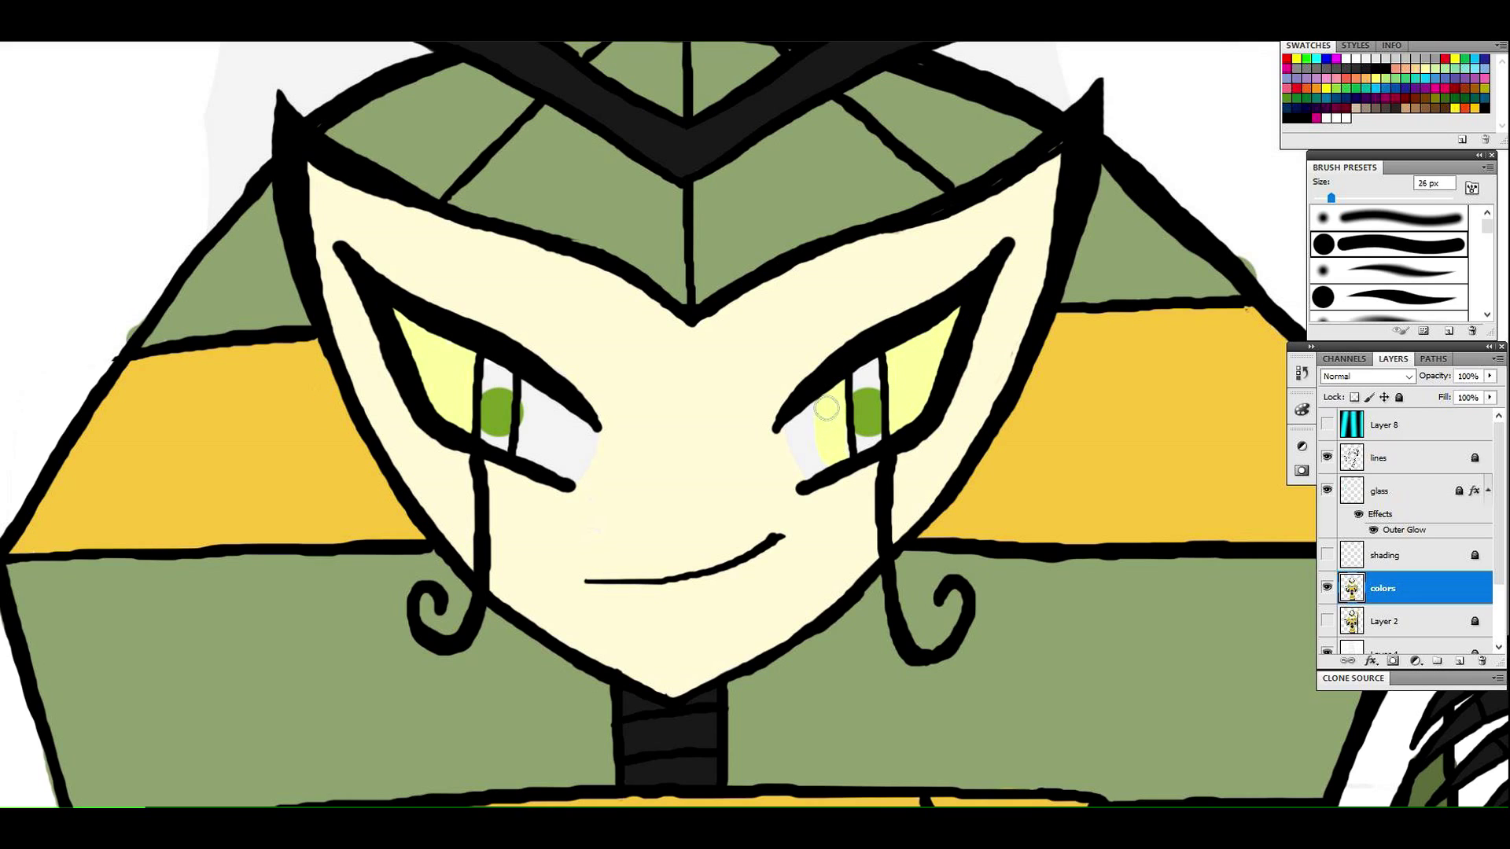
left_click_drag(546, 393, 558, 470)
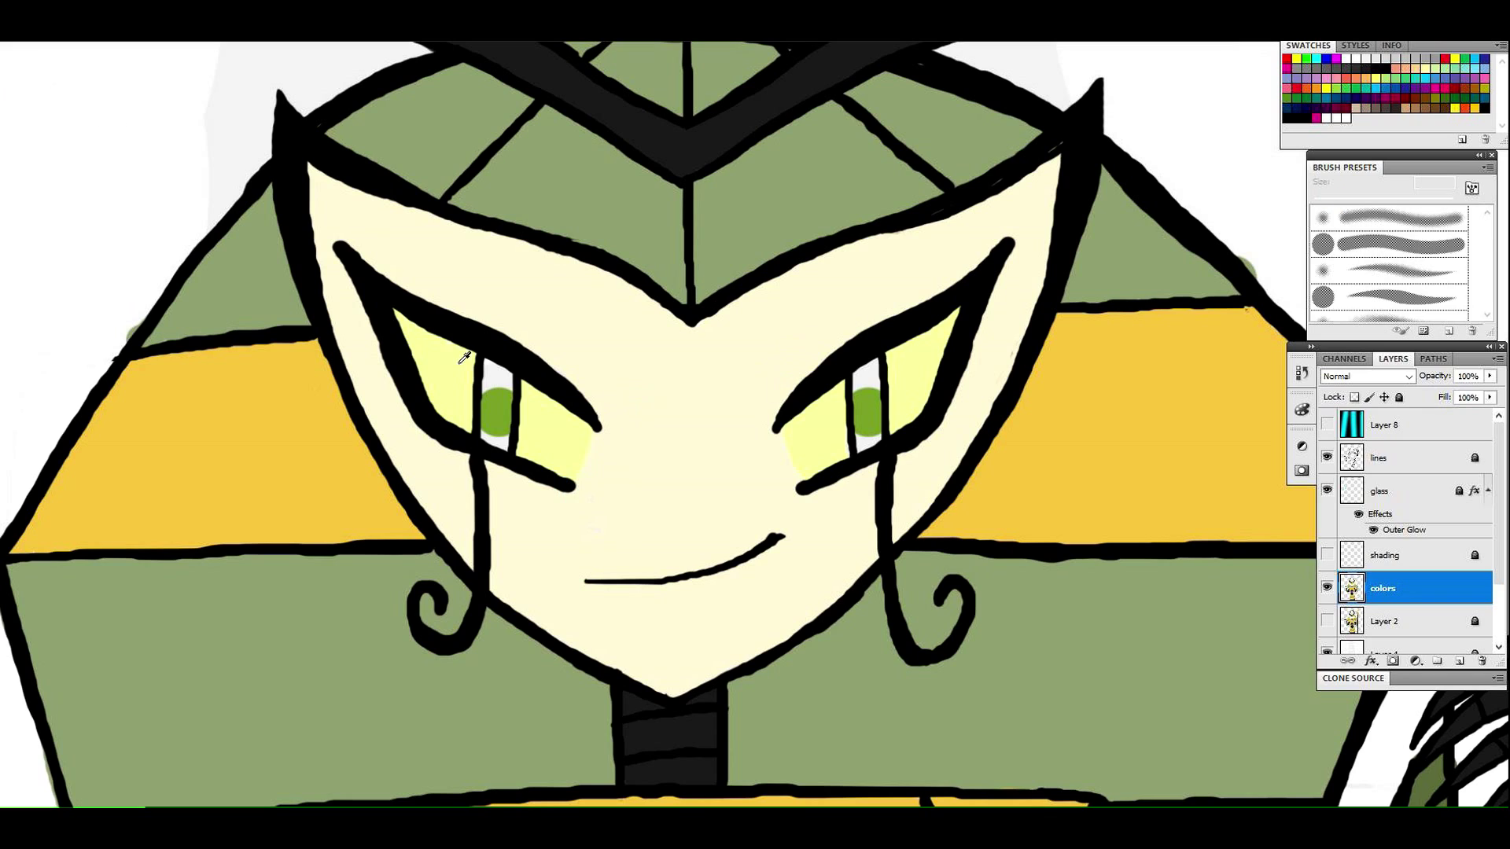
left_click_drag(494, 358, 497, 446)
left_click_drag(873, 346, 868, 431)
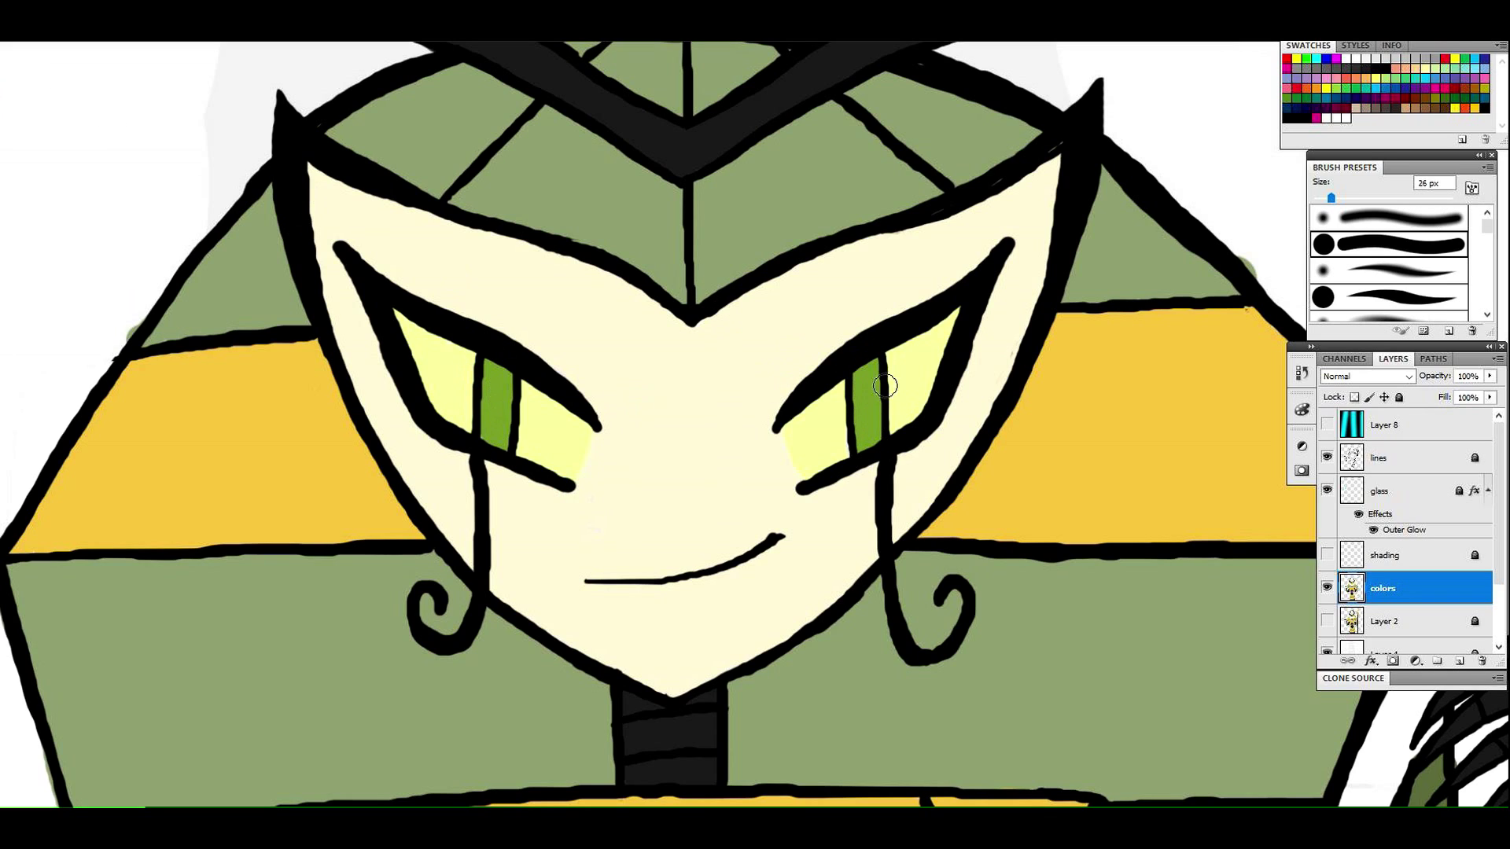
Lock the colors layer, unlock the lines layer and trim the outer corners of both eye outlines to sharp points with a 10 px size
left_click(2, 89)
left_click(2, 90)
left_click(1399, 398)
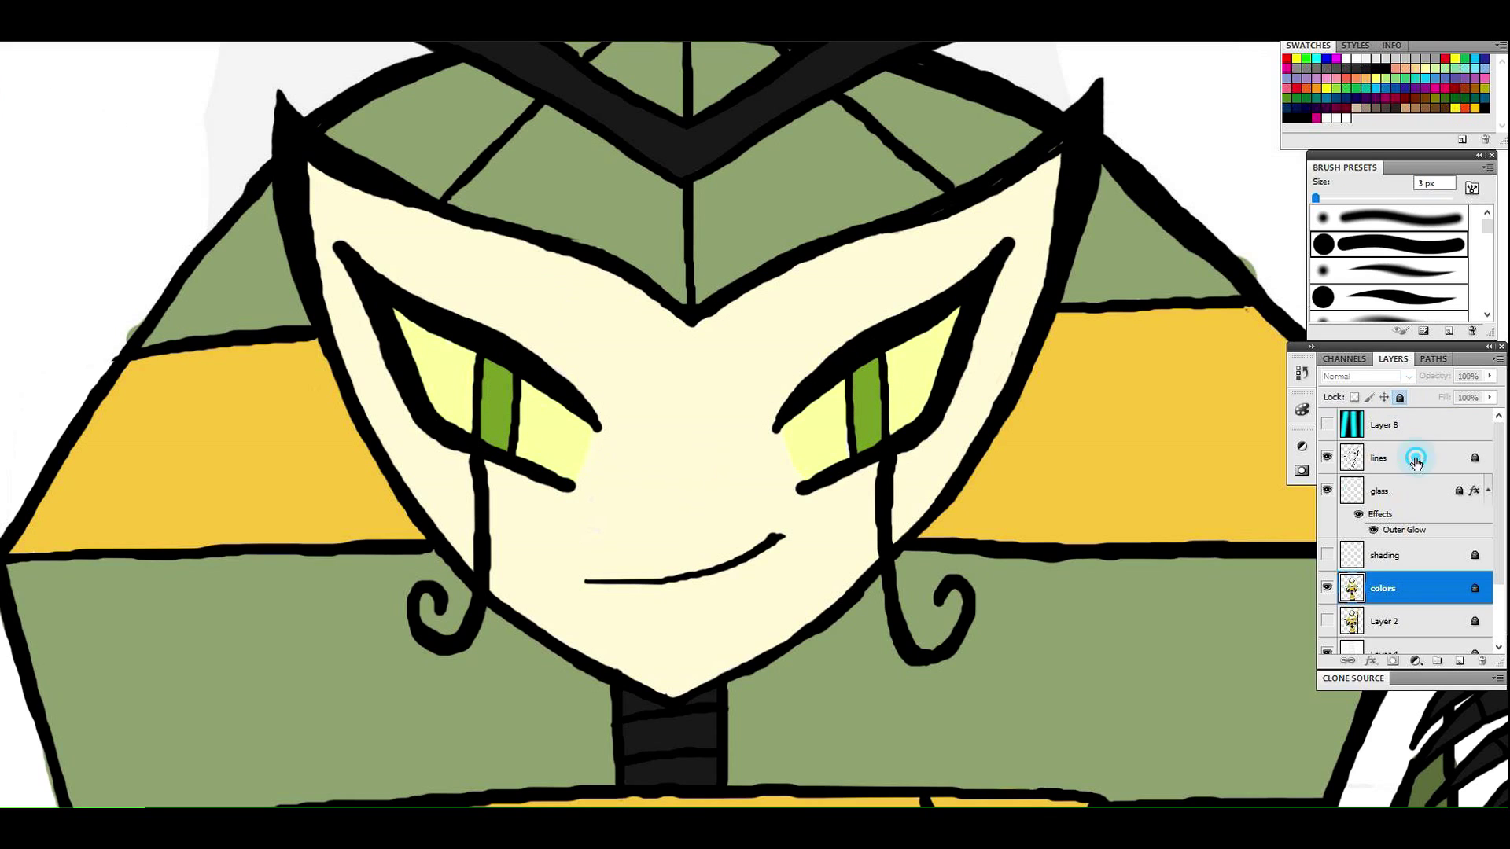
left_click(1415, 458)
left_click(1399, 397)
left_click_drag(988, 265, 1024, 234)
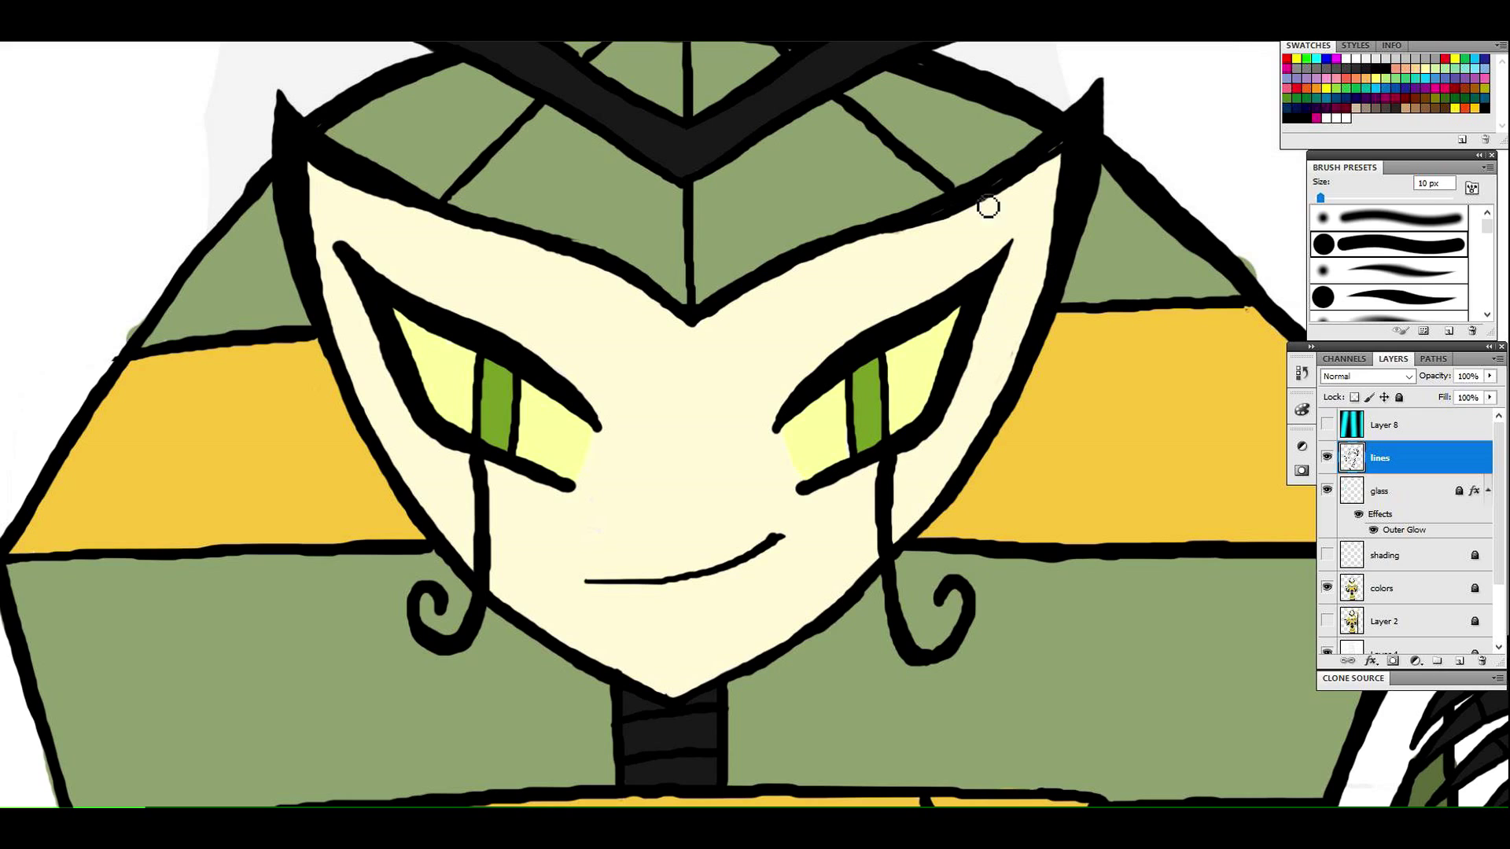
left_click_drag(338, 241, 365, 314)
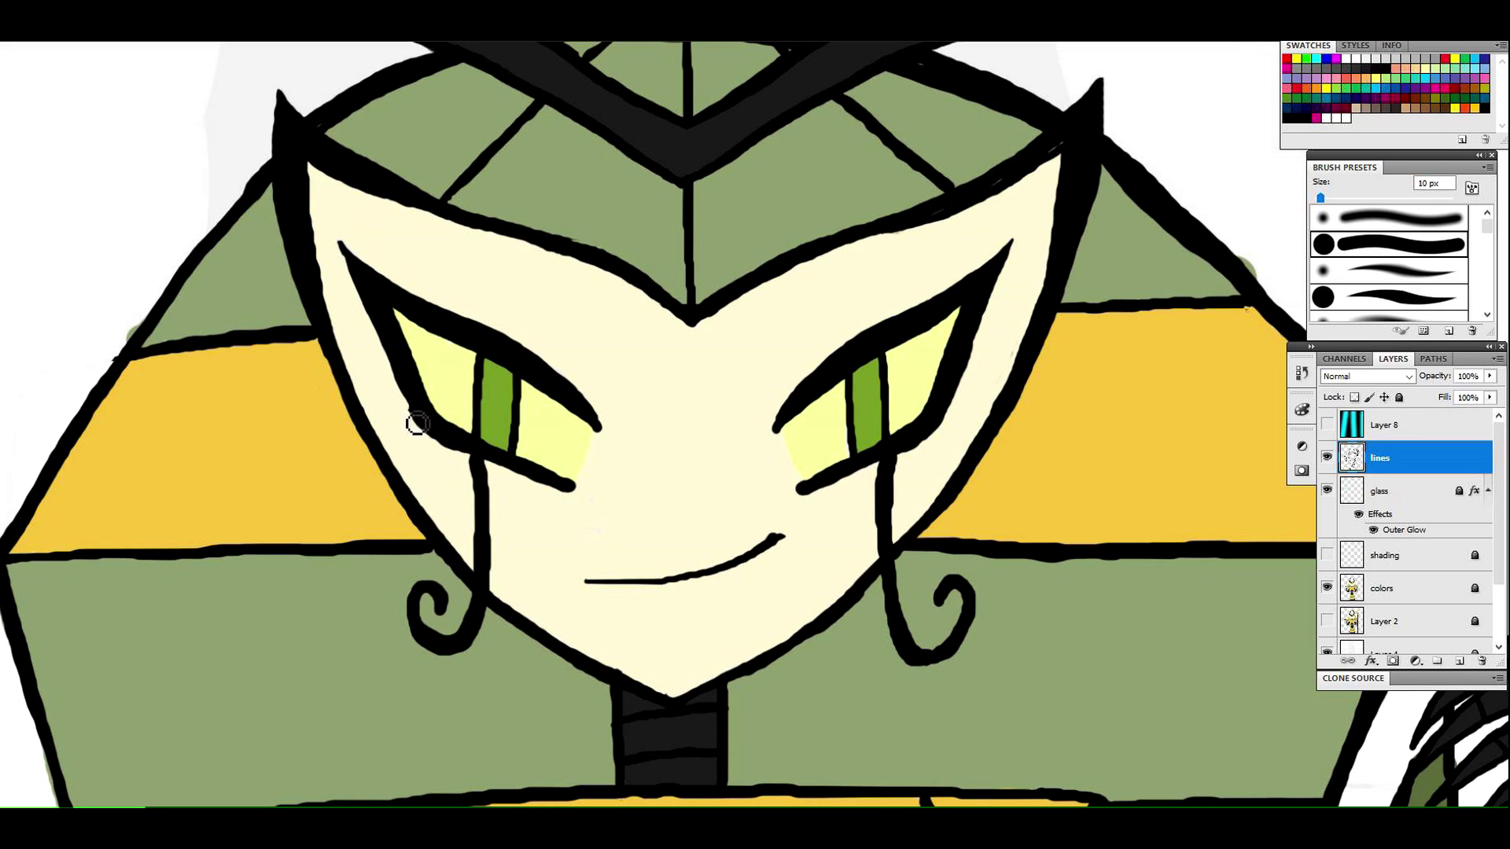
left_click(17, 24)
left_click(38, 219)
key("z")
left_click(950, 169)
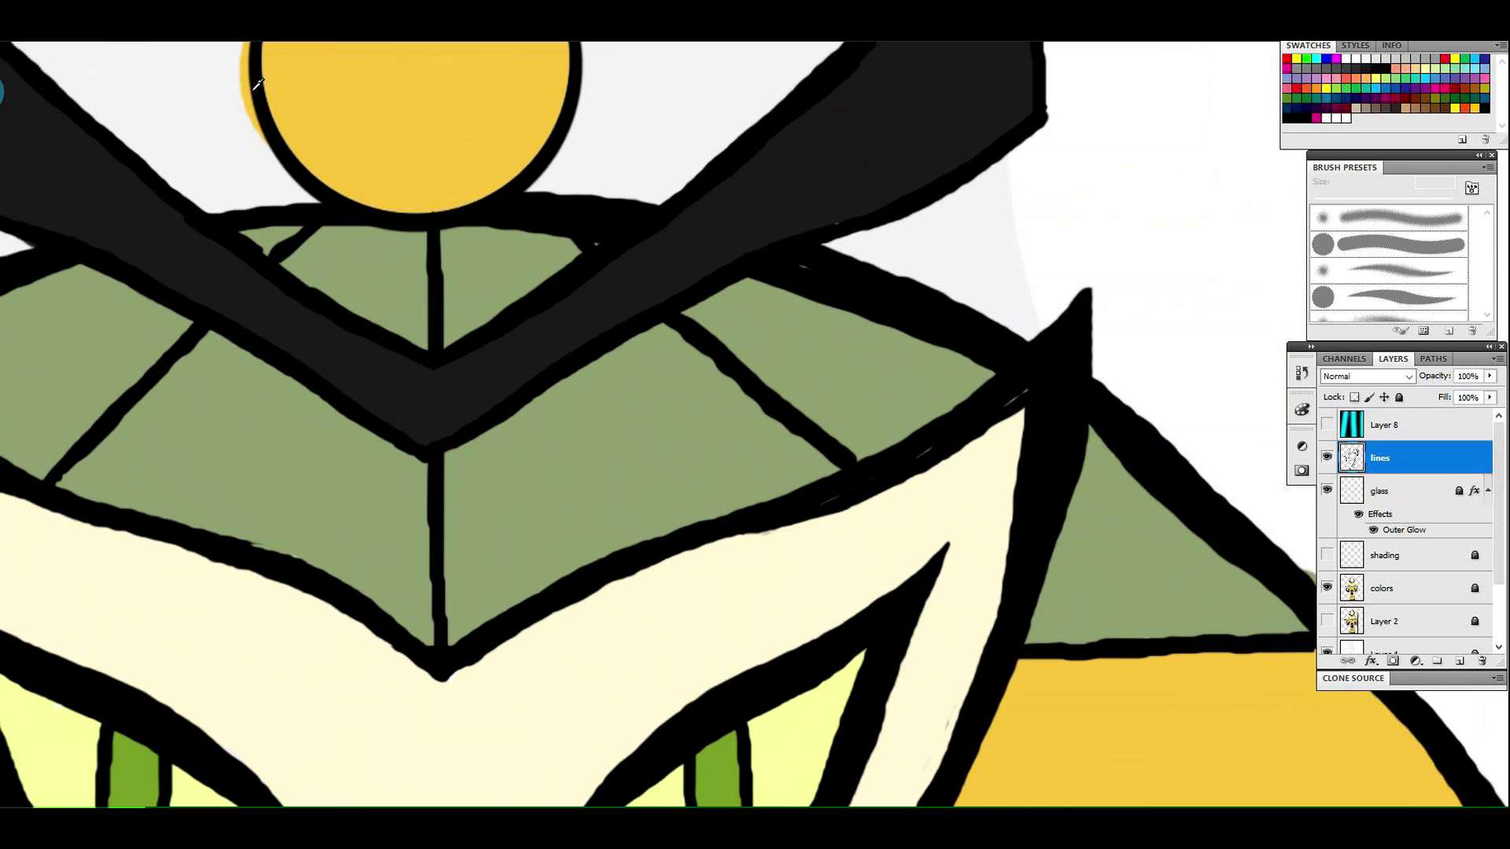
left_click(2, 128)
left_click_drag(814, 267, 785, 248)
left_click(23, 6)
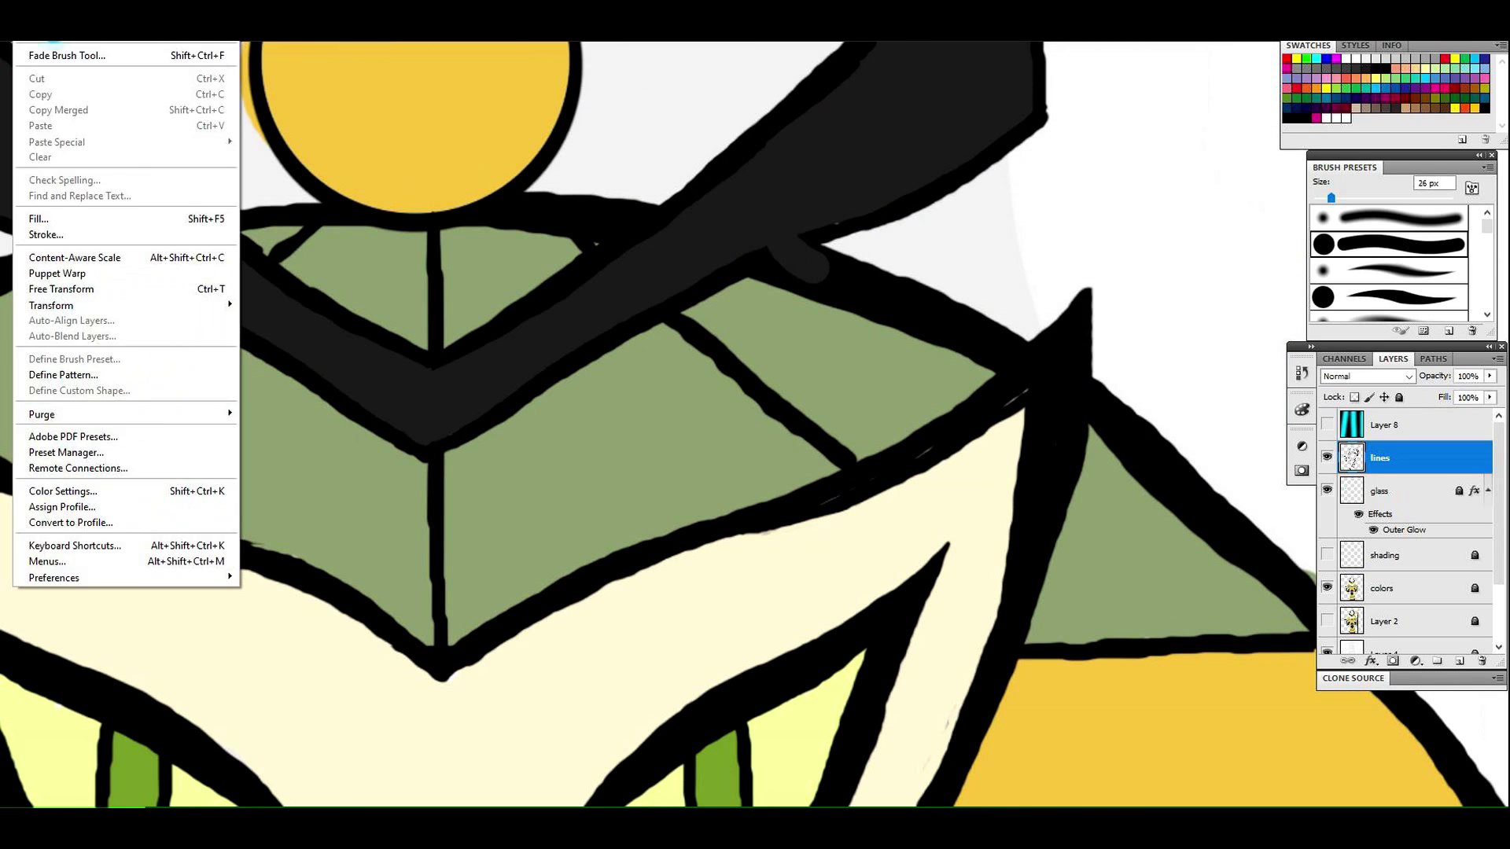
left_click(47, 30)
Lock the lines layer again and switch back to the colors layer
left_click(1398, 397)
left_click(1413, 588)
left_click(1413, 588)
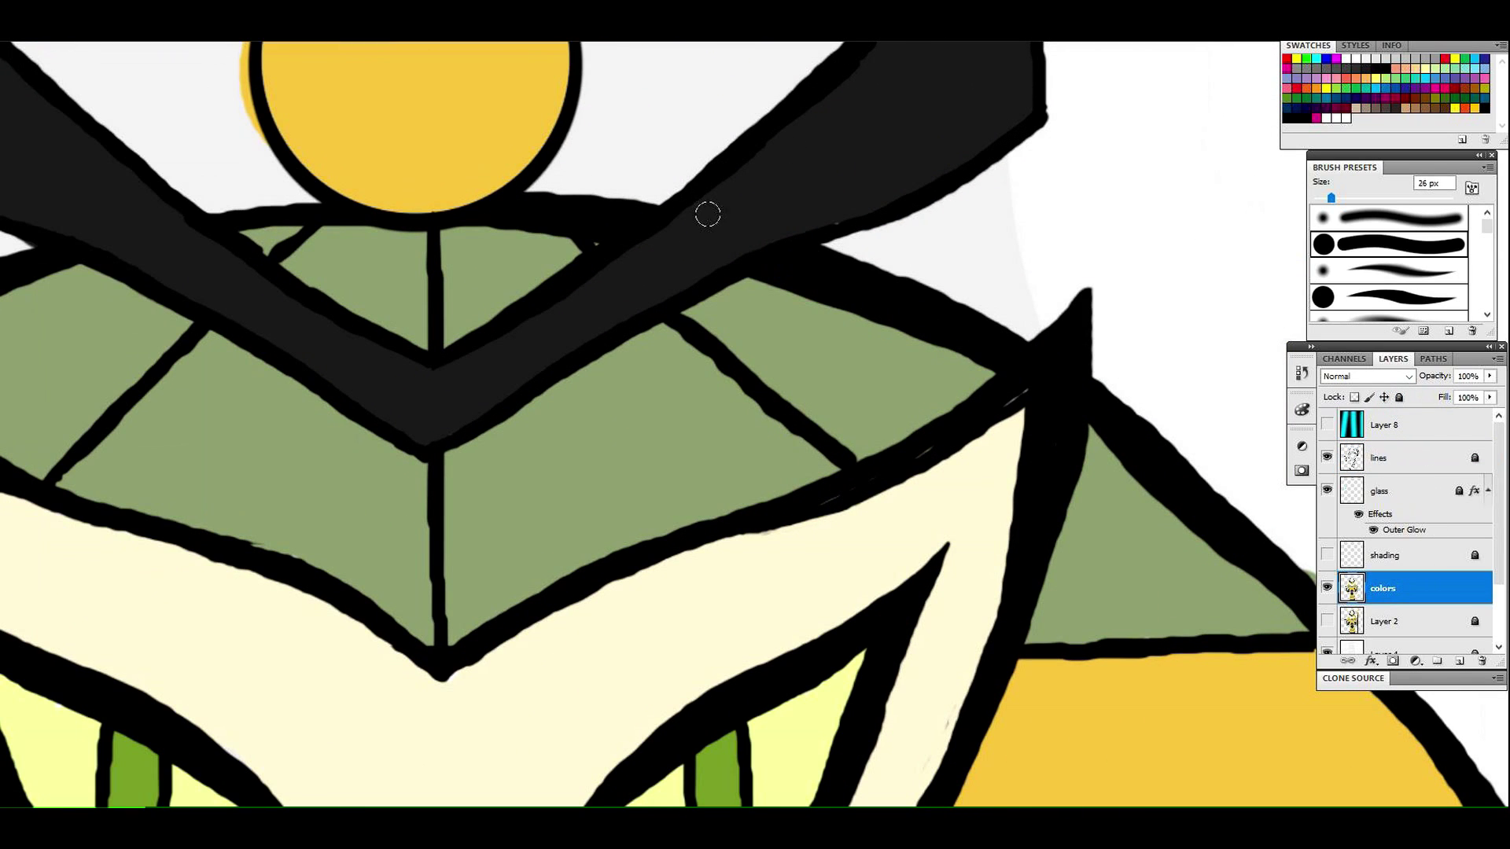
Examine the whole figure and the area around the glass-holding hand and sleeve for parts still needing colour
key("z")
key("ctrl+0")
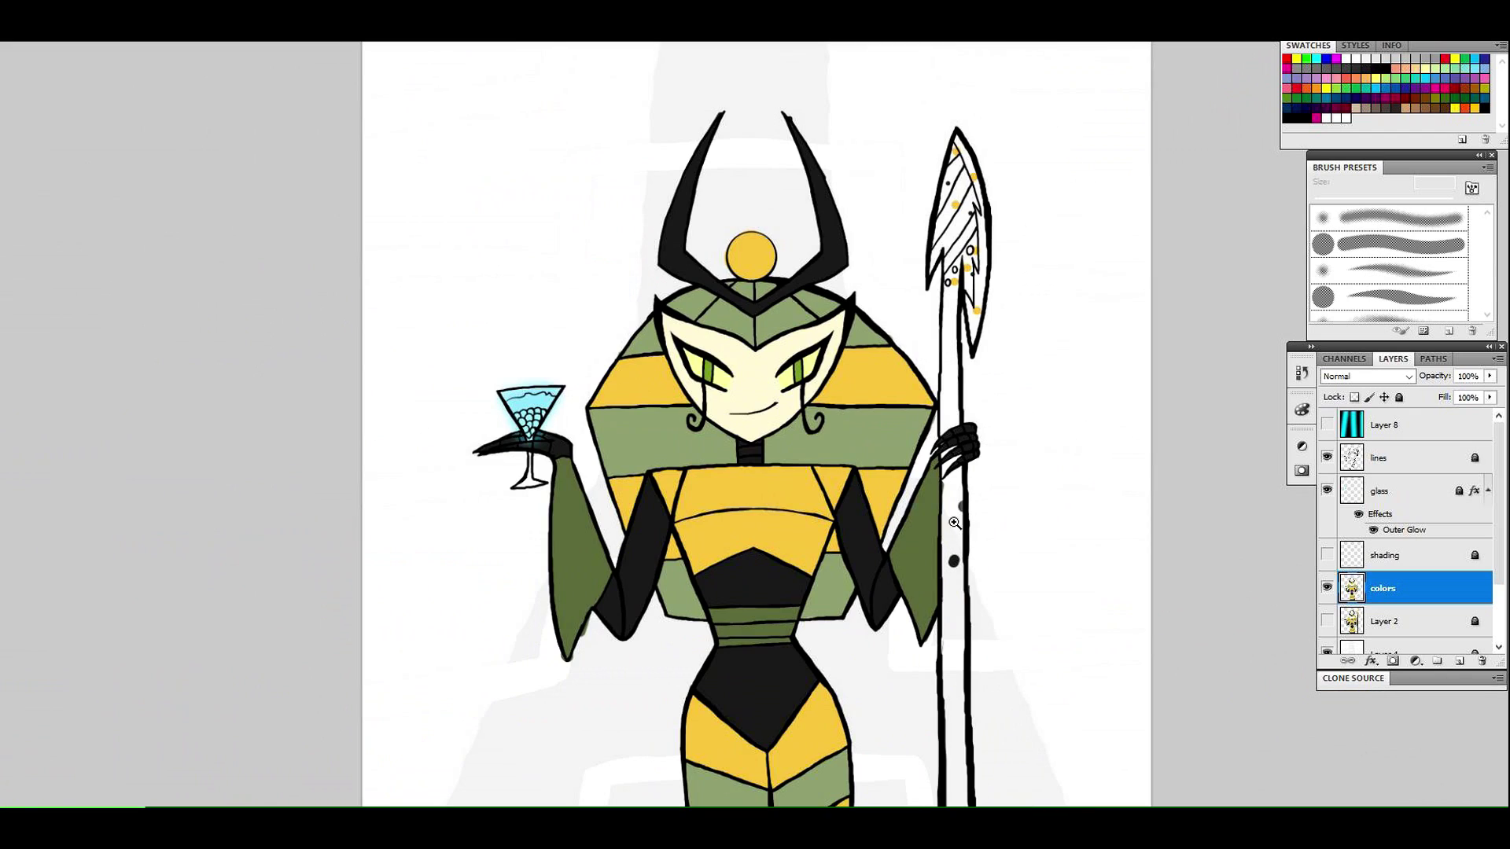
key("ctrl+minus")
key("ctrl+minus")
left_click_drag(900, 446, 950, 439)
left_click_drag(719, 441, 704, 474)
left_click(720, 460)
left_click(239, 436)
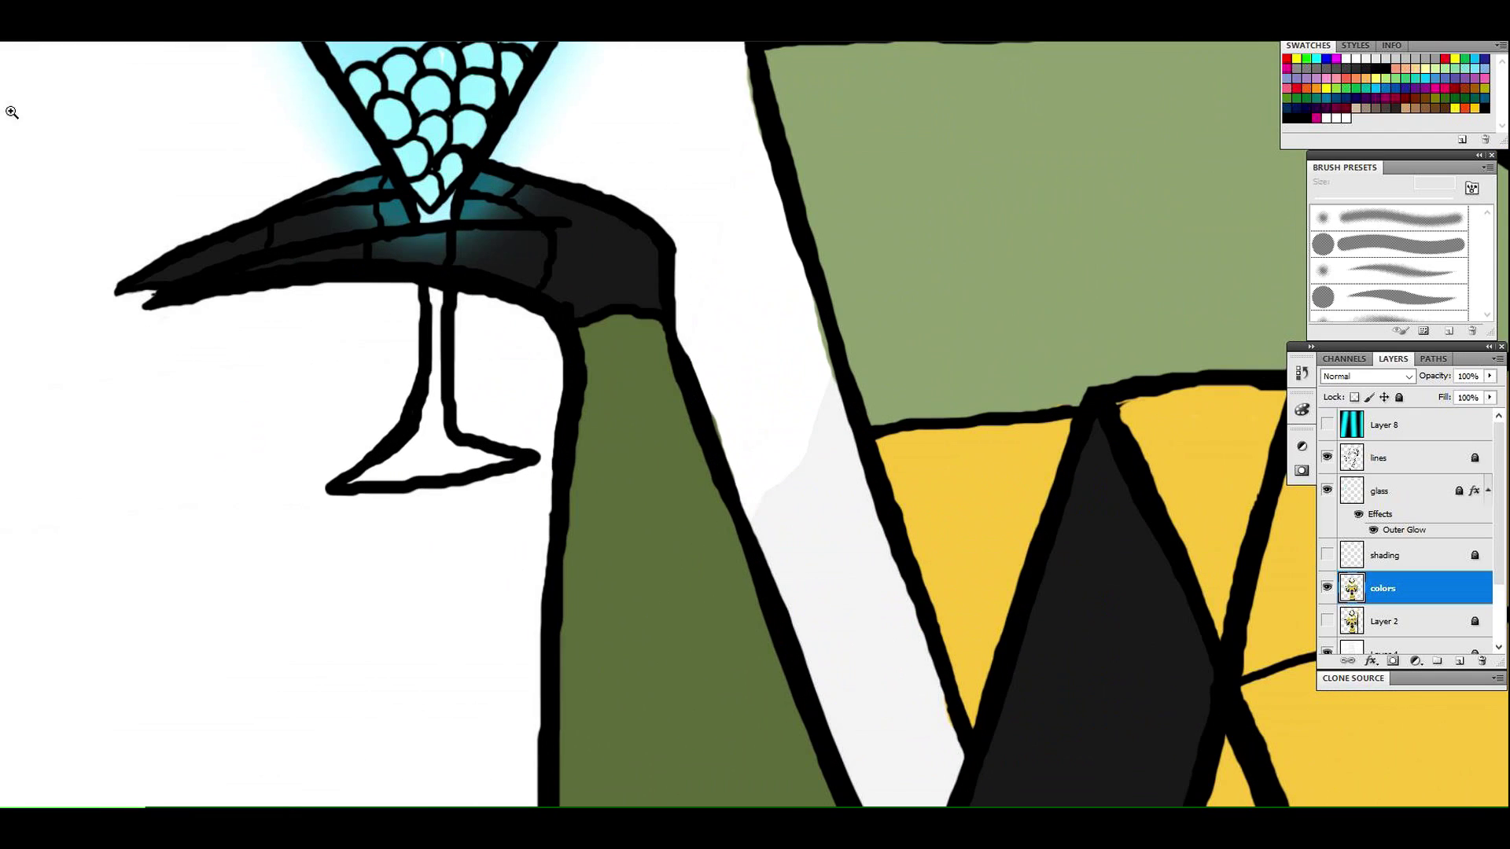
Fill the stem and base of the cocktail glass with very pale blue on the colors layer
left_click(1465, 68)
left_click(1392, 38)
left_click(1055, 131)
left_click(1042, 132)
left_click(1398, 110)
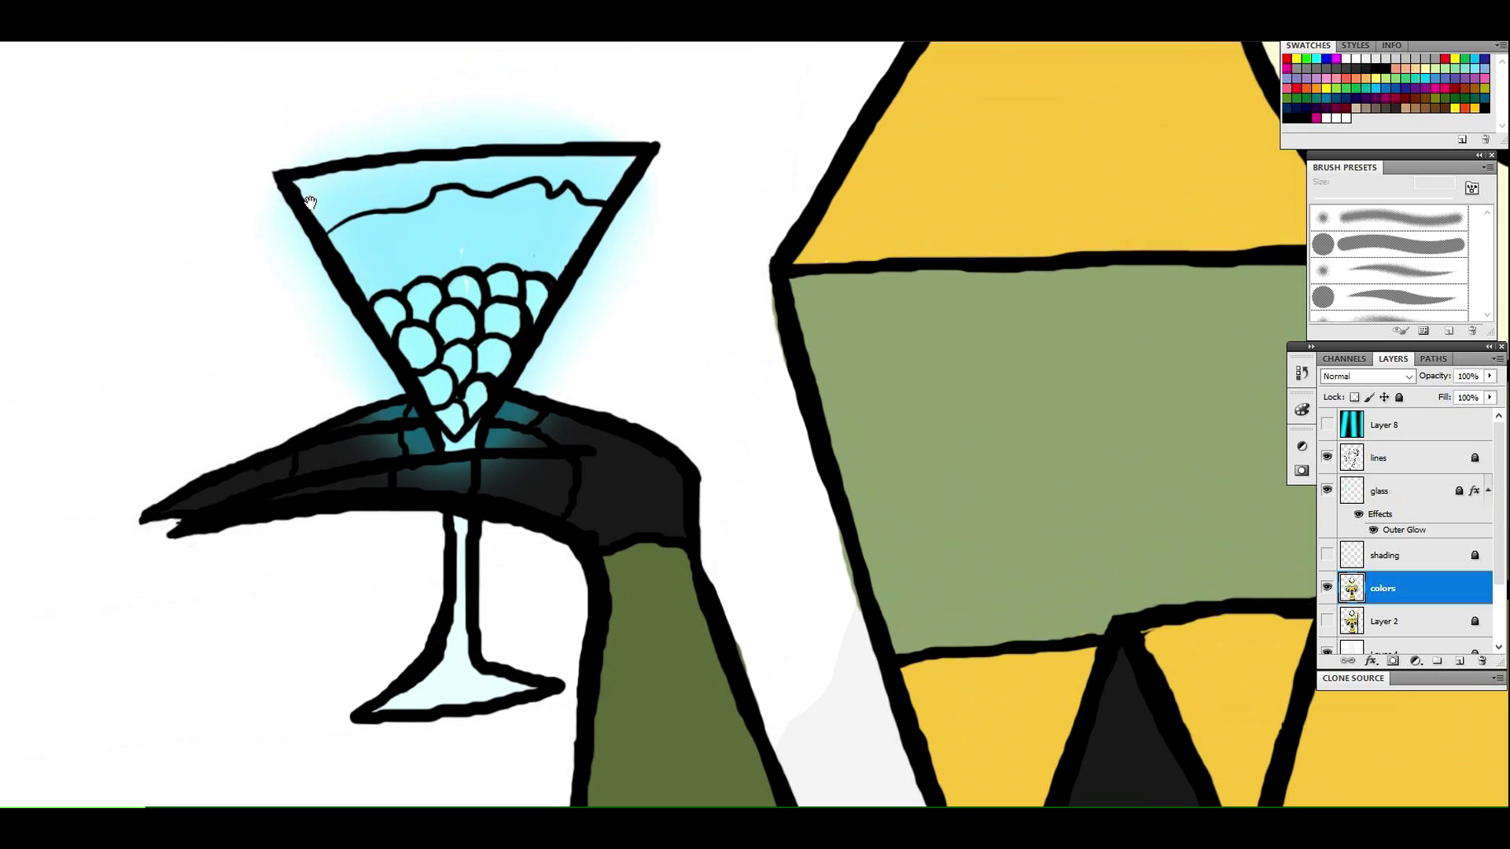
left_click_drag(1327, 198, 1320, 199)
left_click(17, 21)
left_click(53, 39)
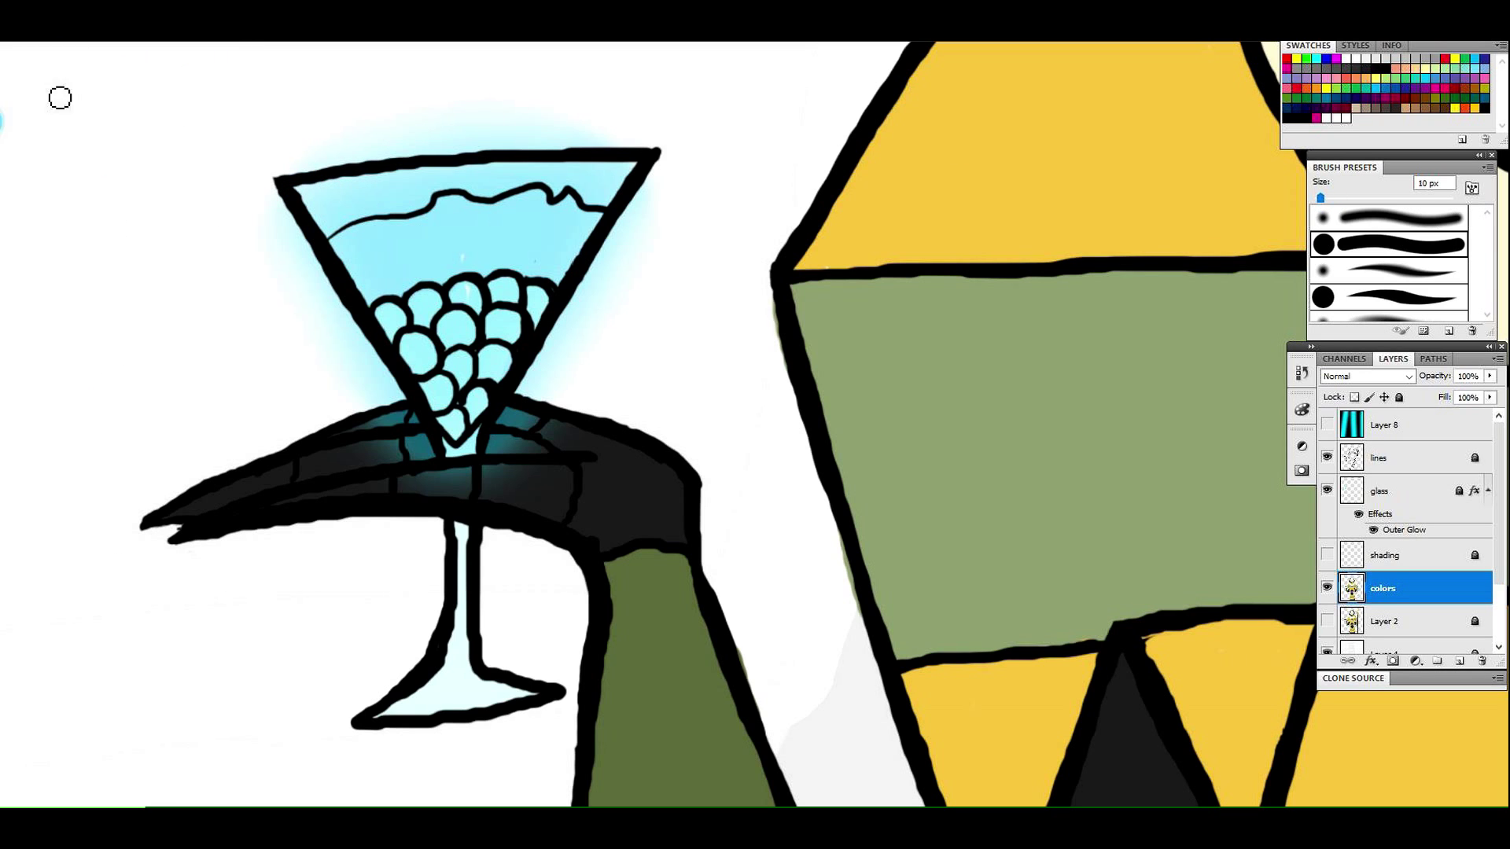
key("z")
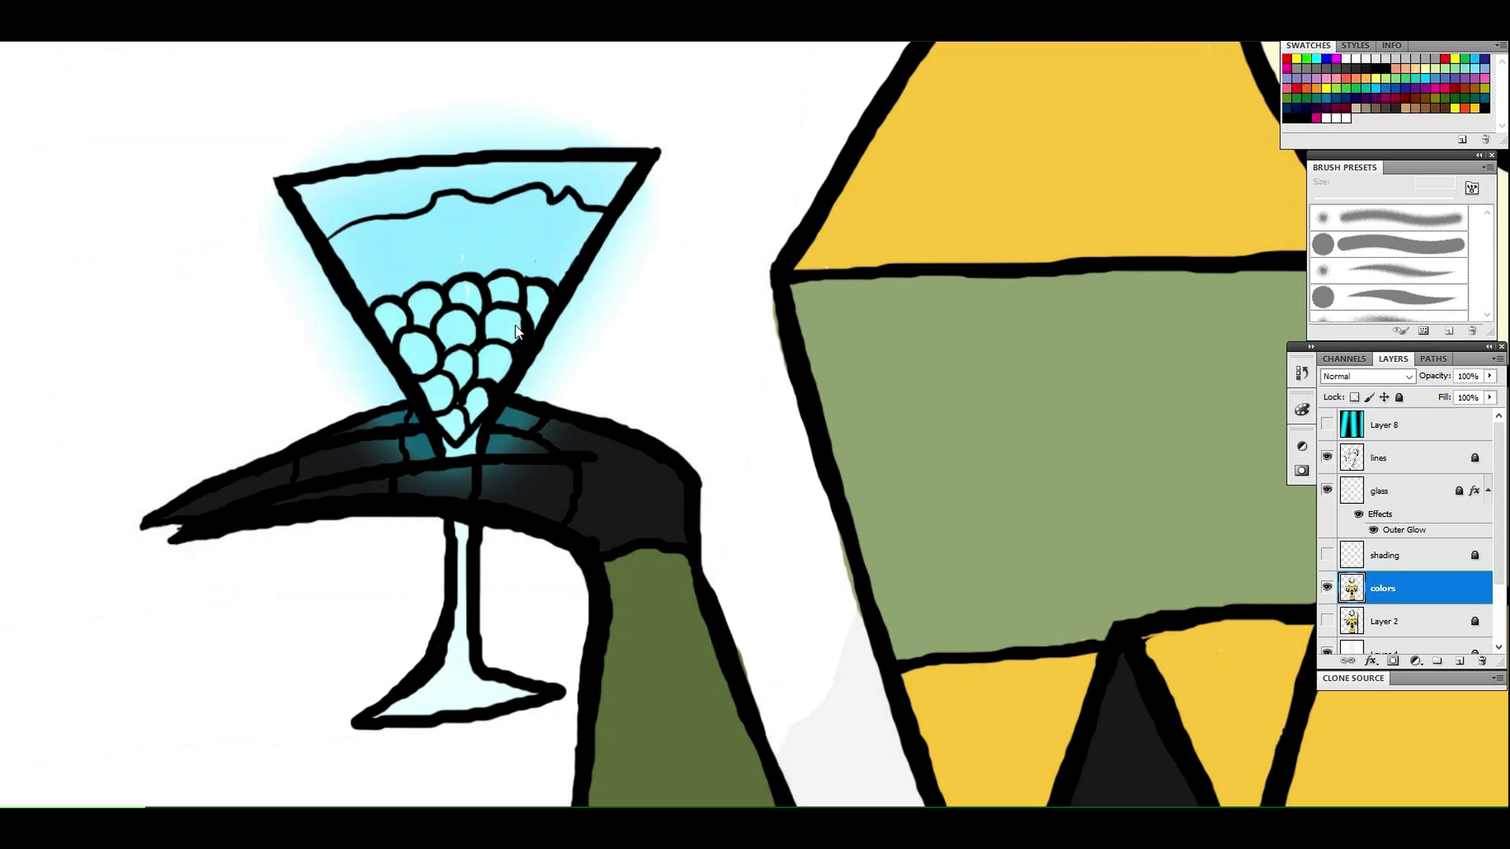
Check the glass fill by toggling the glass and lines layers' visibility, then select and unlock the glass layer
left_click(683, 245)
left_click(290, 226)
left_click(1327, 491)
left_click(1327, 491)
left_click(1327, 457)
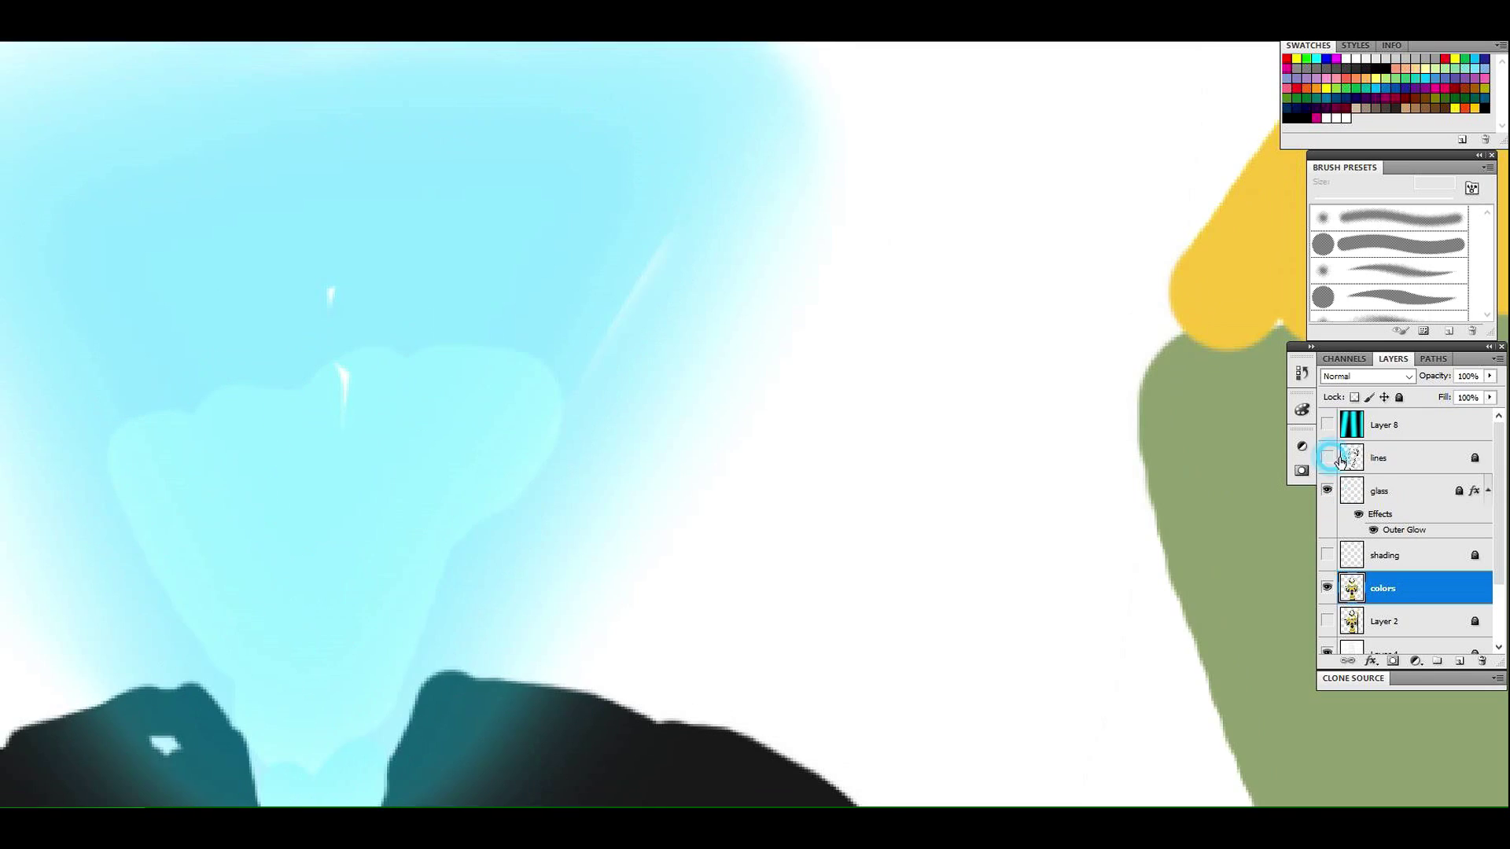
left_click(1328, 457)
left_click(1395, 489)
left_click(1399, 398)
Dot white bubbles across the liquid on the glass layer with a 10 px hard round brush
key("e")
left_click(336, 295)
left_click(24, 23)
left_click(62, 37)
key("i")
key("b")
left_click(1401, 463)
left_click(1400, 489)
left_click(333, 298)
left_click(235, 262)
left_click(340, 397)
left_click(436, 262)
left_click(128, 335)
left_click(309, 185)
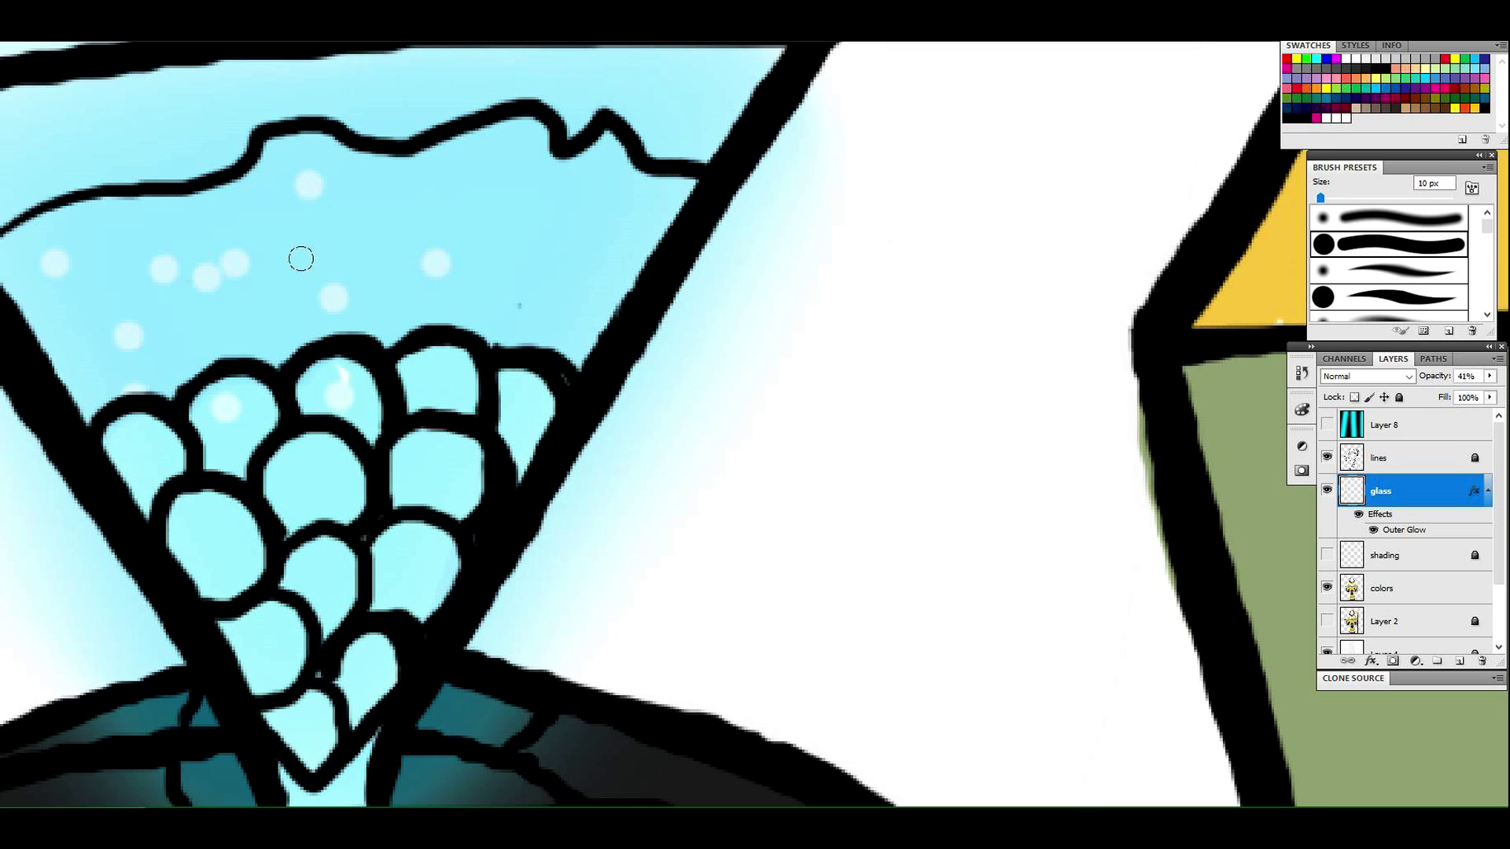
left_click(299, 317)
left_click(308, 249)
left_click(393, 201)
left_click(167, 223)
left_click(119, 238)
left_click(112, 283)
left_click(454, 203)
left_click(498, 207)
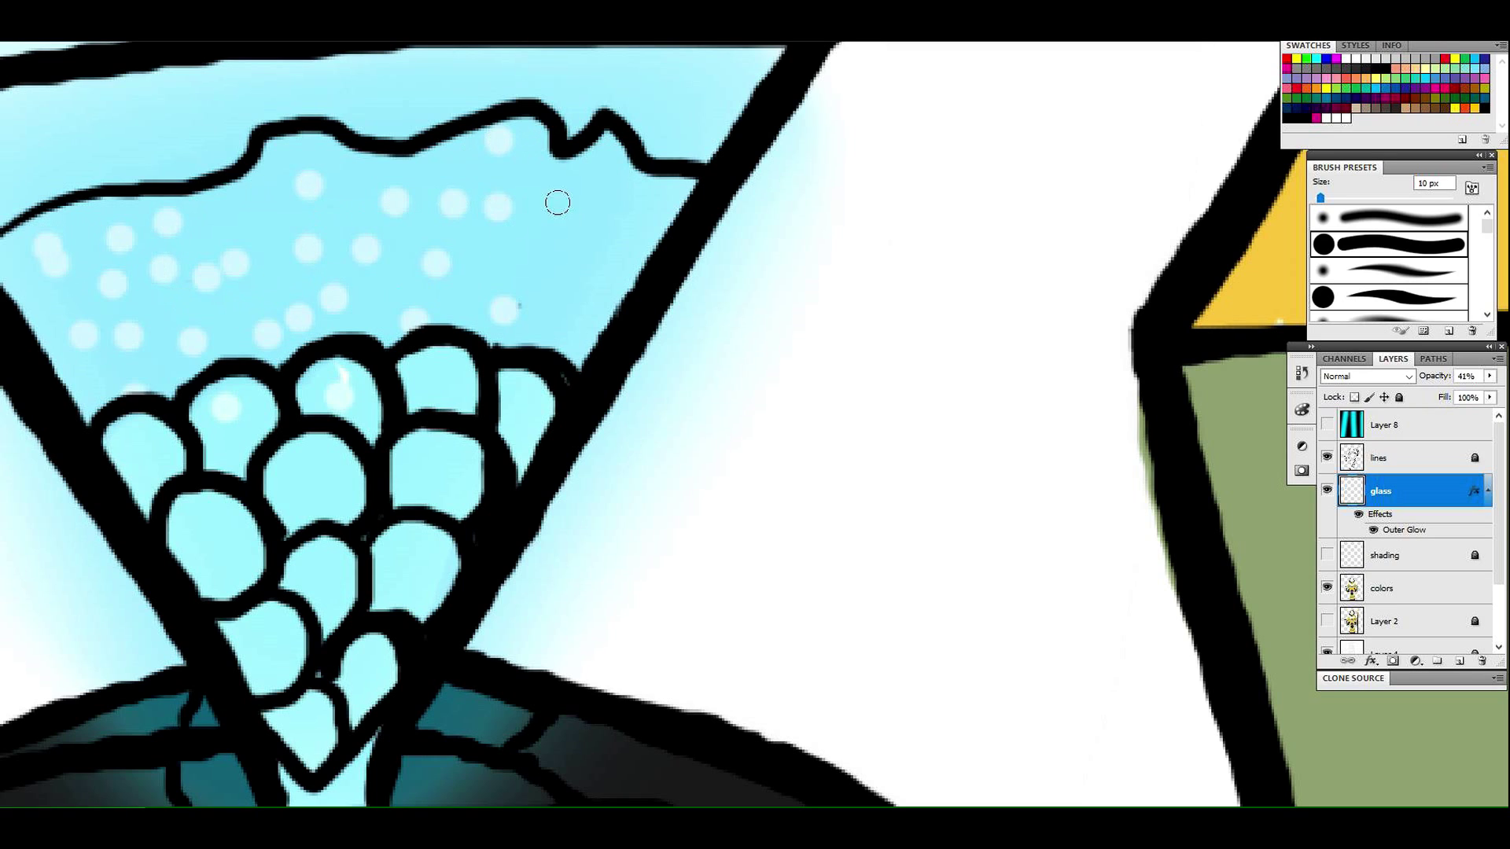
left_click(559, 207)
left_click(625, 233)
left_click(562, 319)
left_click(604, 180)
Dot white bubbles over the round balls in the glass and add more in the remaining gaps of the liquid
left_click(452, 397)
left_click(436, 467)
left_click(315, 491)
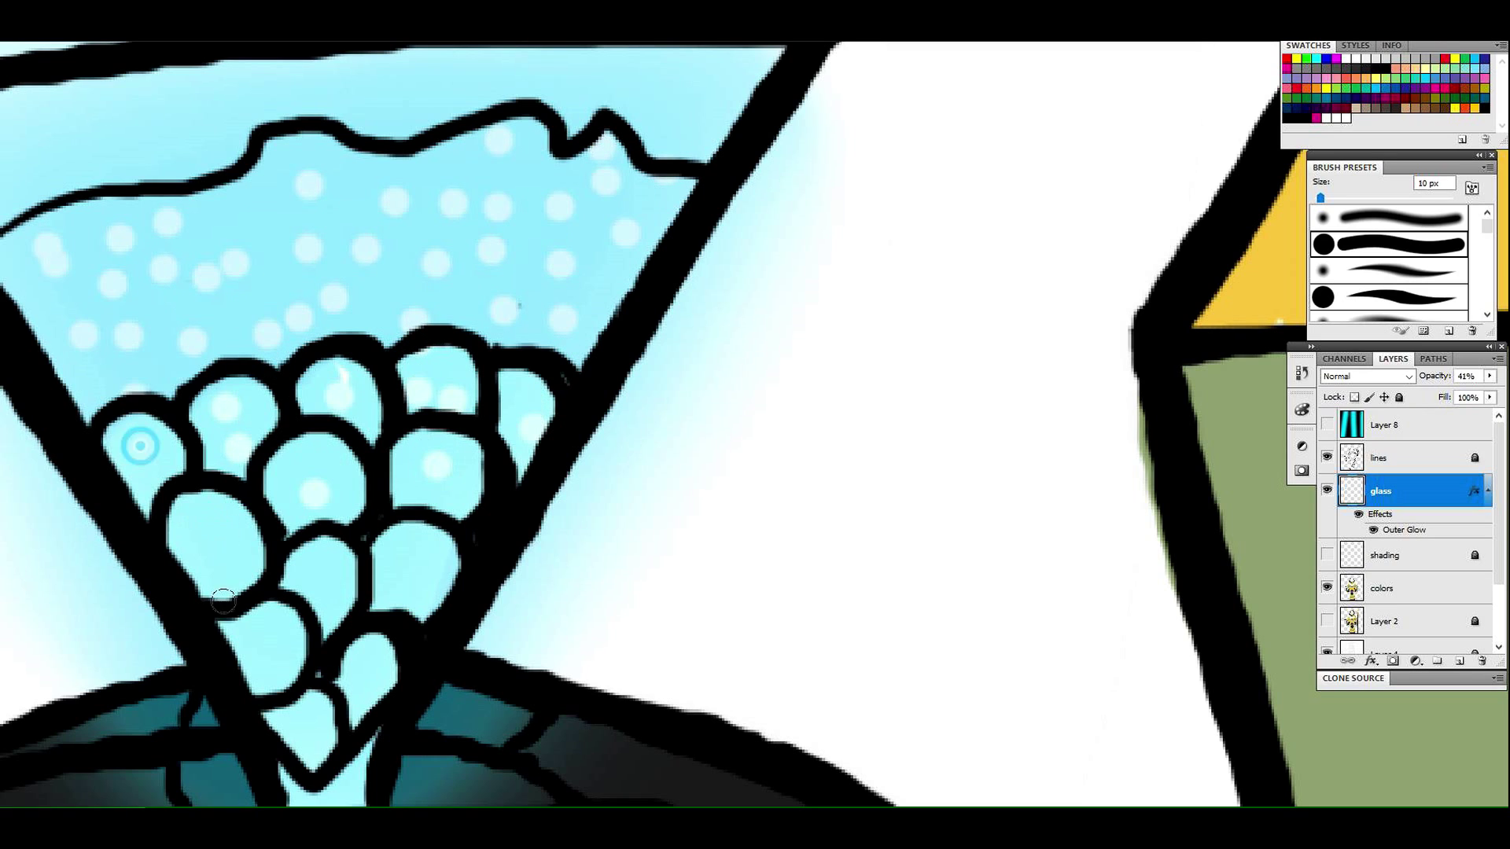
left_click(141, 446)
left_click(210, 542)
left_click(310, 574)
left_click(237, 566)
left_click(363, 672)
left_click(422, 606)
left_click(386, 557)
left_click(515, 390)
left_click(342, 460)
left_click(284, 468)
left_click(459, 502)
left_click(416, 441)
left_click(465, 298)
left_click(256, 162)
left_click(261, 211)
left_click(47, 309)
left_click(10, 272)
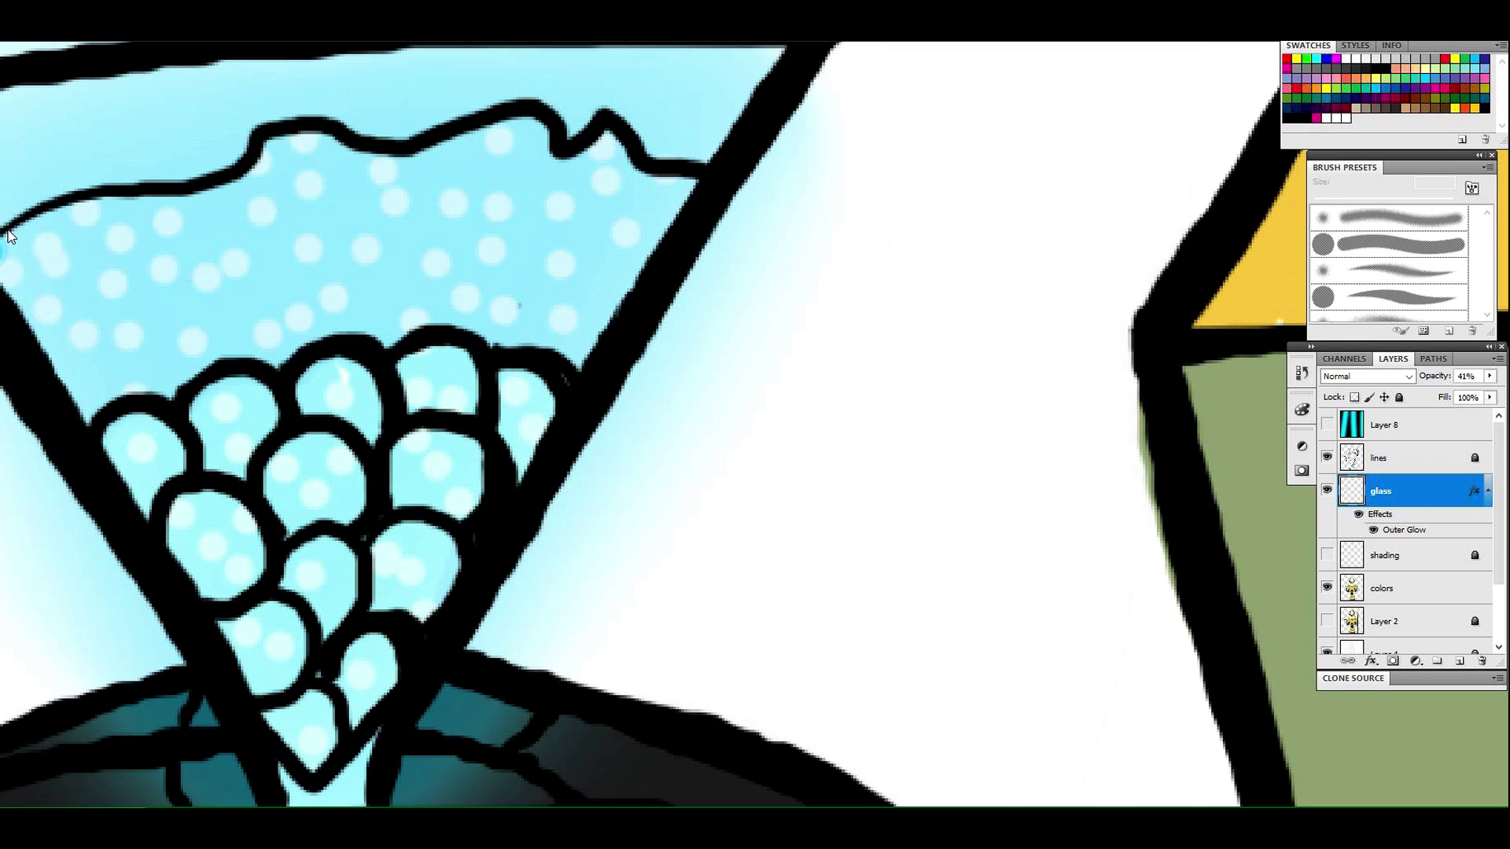
Lock the glass layer again and fill the spear shaft with near-black on the colors layer, using a 55 px brush
key("z")
left_click(414, 202, "alt")
left_click(511, 323, "alt")
left_click(696, 501, "alt")
key("ctrl+plus")
key("ctrl+plus")
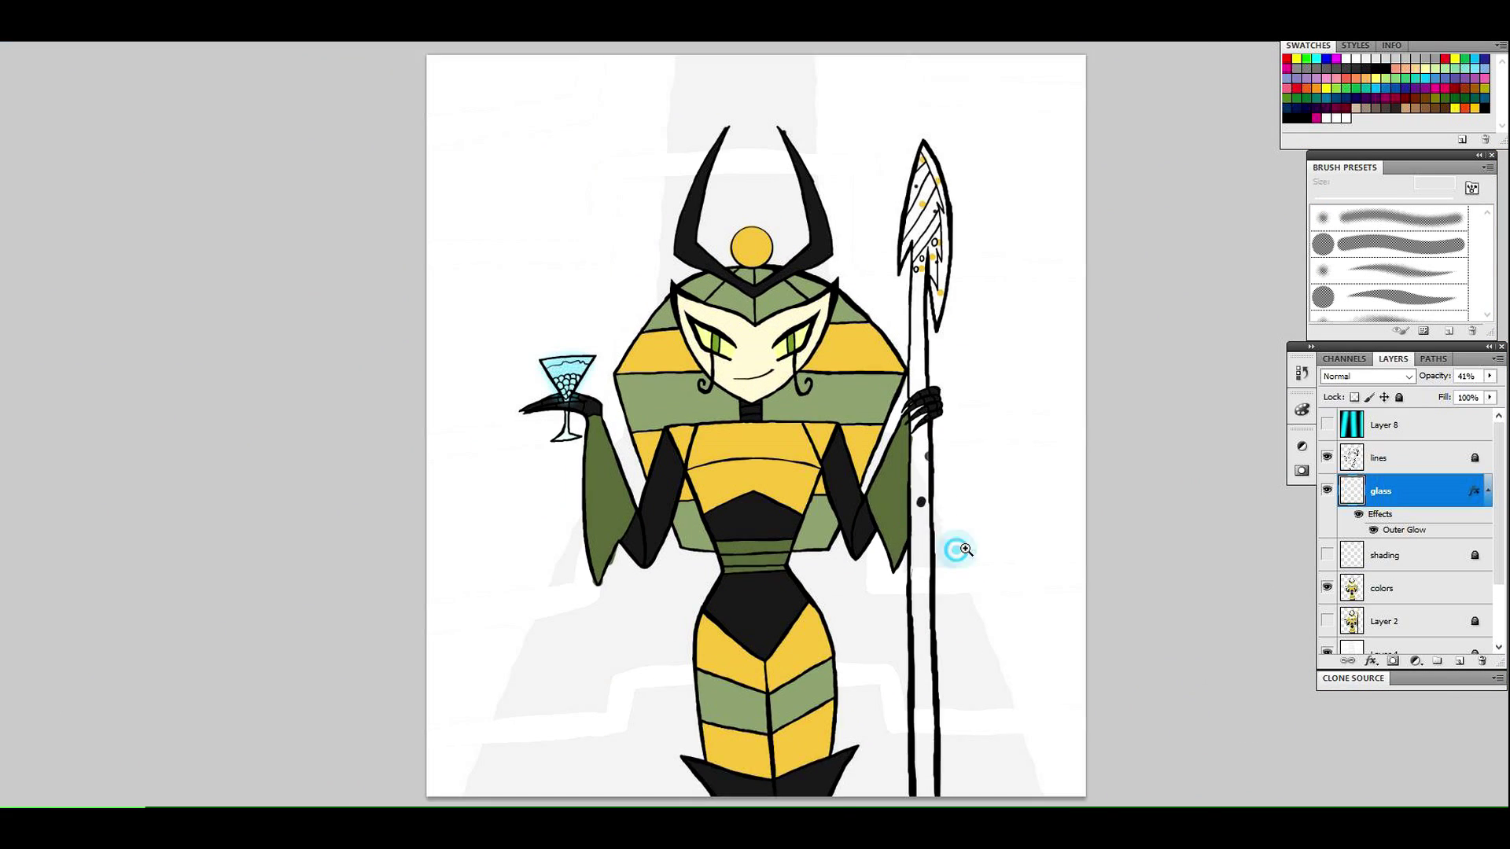
mouse_move(1101, 664)
left_mouse_down()
mouse_move(1030, 663)
mouse_move(948, 621)
left_mouse_up()
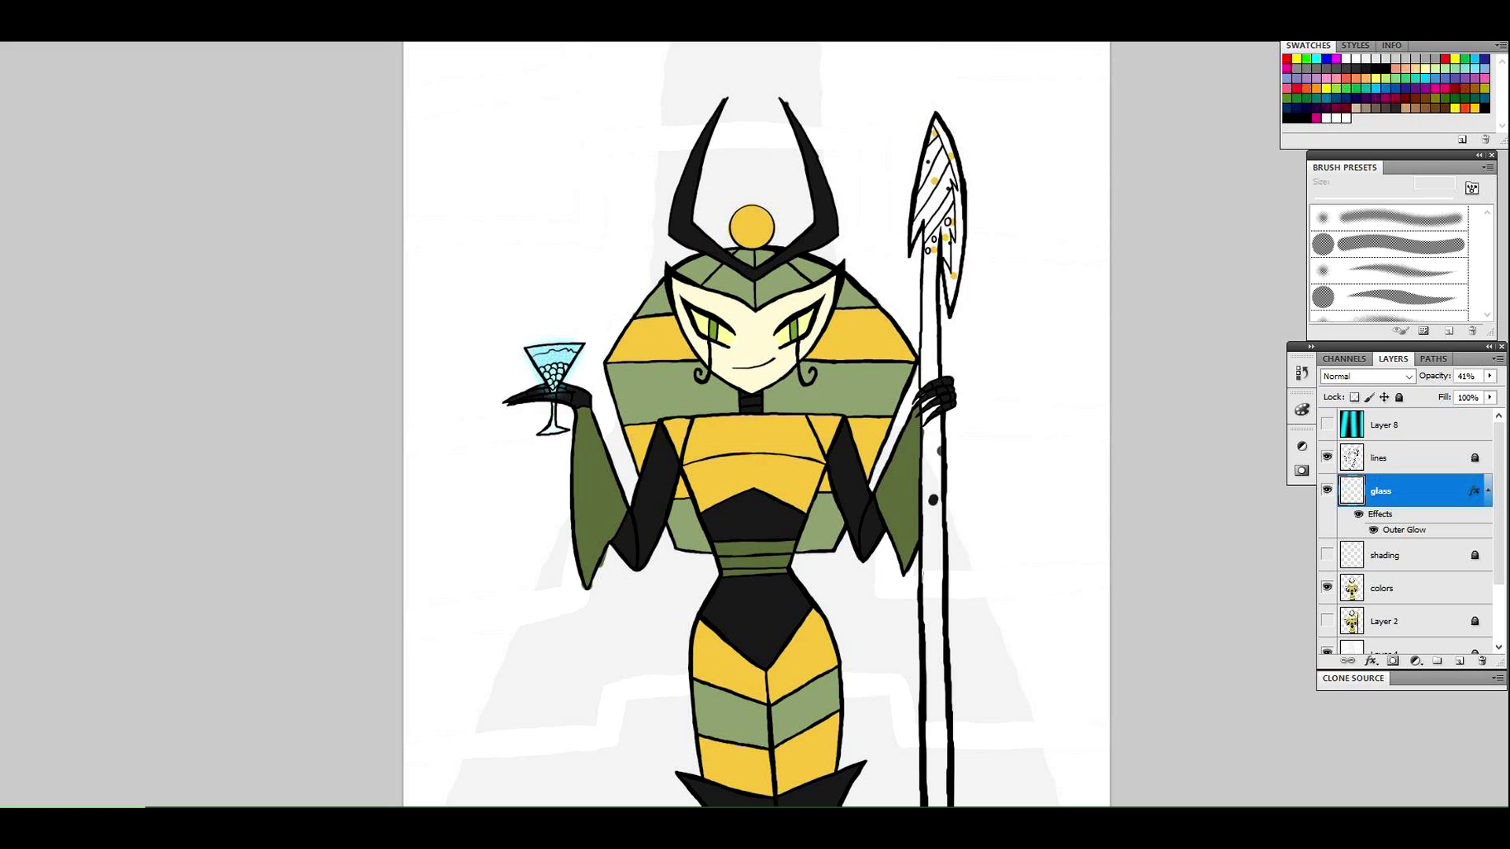
left_click(1408, 588)
key("b")
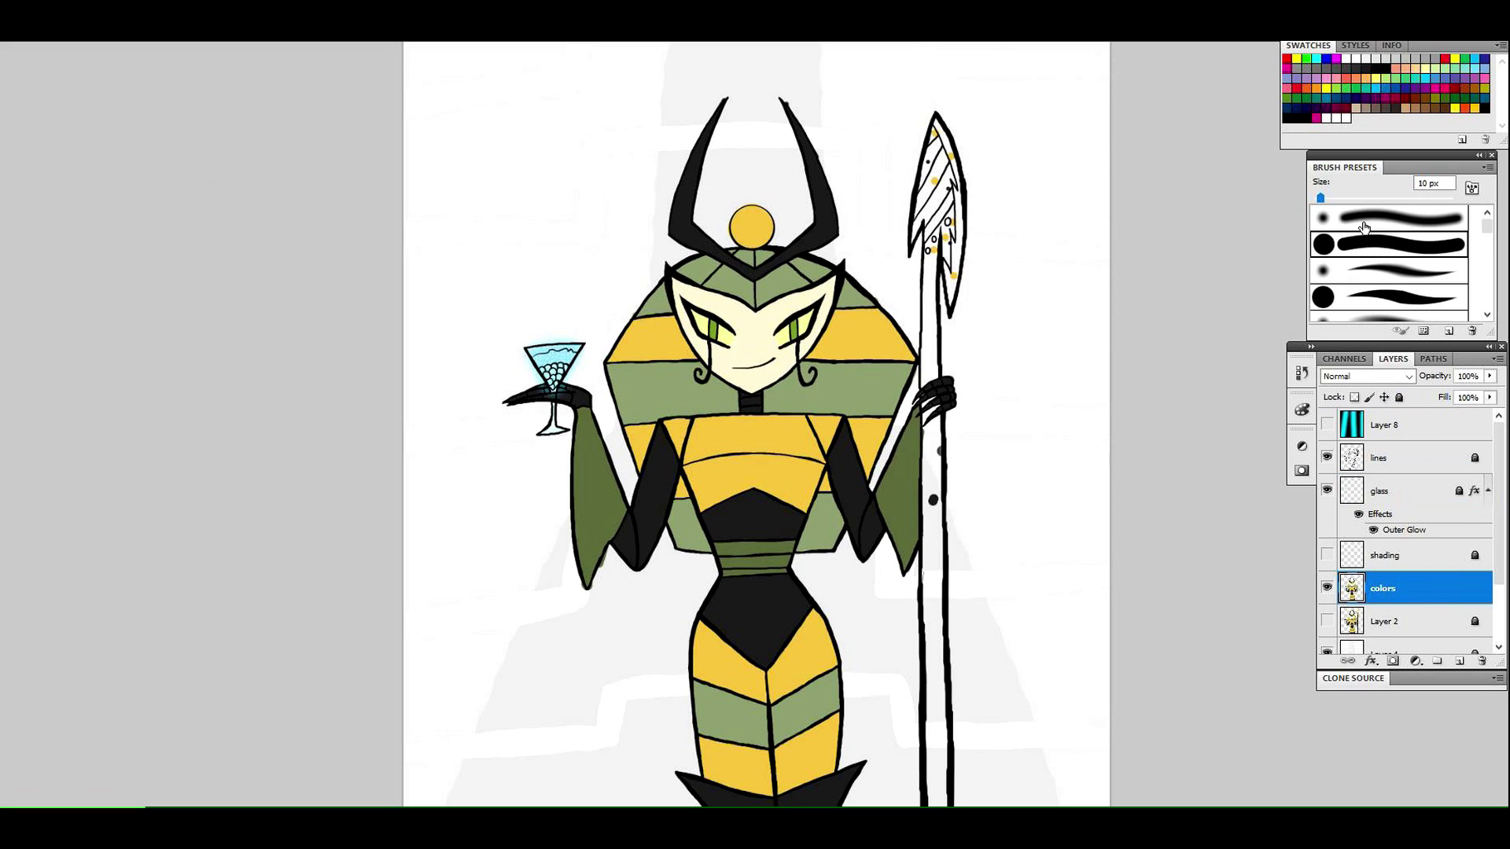
mouse_move(932, 447)
left_mouse_down()
mouse_move(935, 689)
mouse_move(941, 634)
mouse_move(941, 703)
mouse_move(956, 702)
mouse_move(953, 734)
left_mouse_up()
scroll(85, 126, "down", 1)
left_click_drag(948, 792, 954, 791)
left_click_drag(932, 404, 946, 431)
left_click_drag(930, 275, 935, 389)
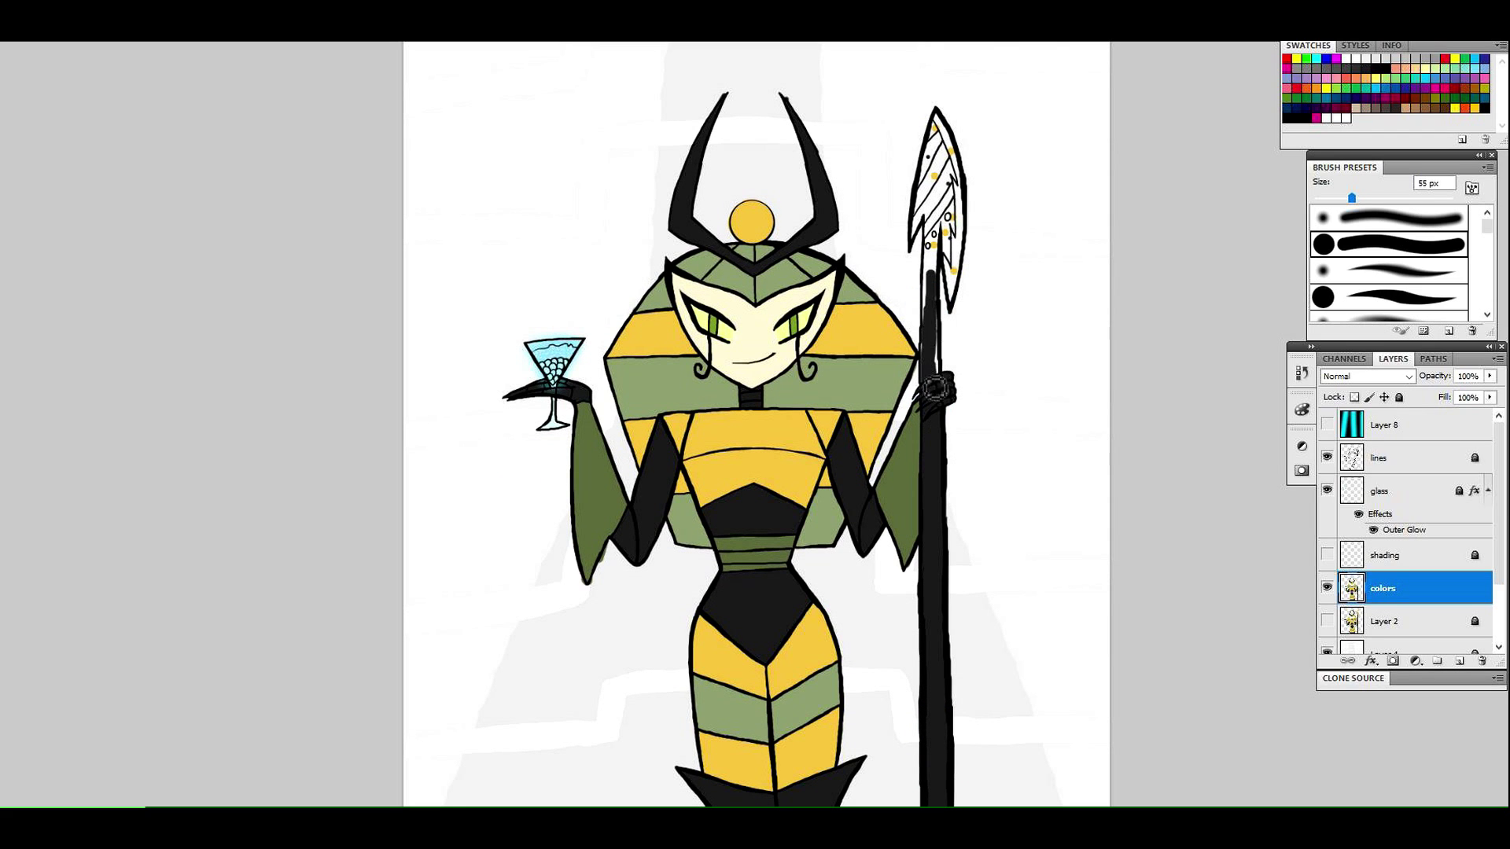
Extend the near-black fill up the shaft and into the lower dark section of the spearhead, covering the small rings
key("ctrl+space")
left_click_drag(993, 218, 1273, 198)
key("space")
left_click_drag(256, 249, 0, 237)
key("b")
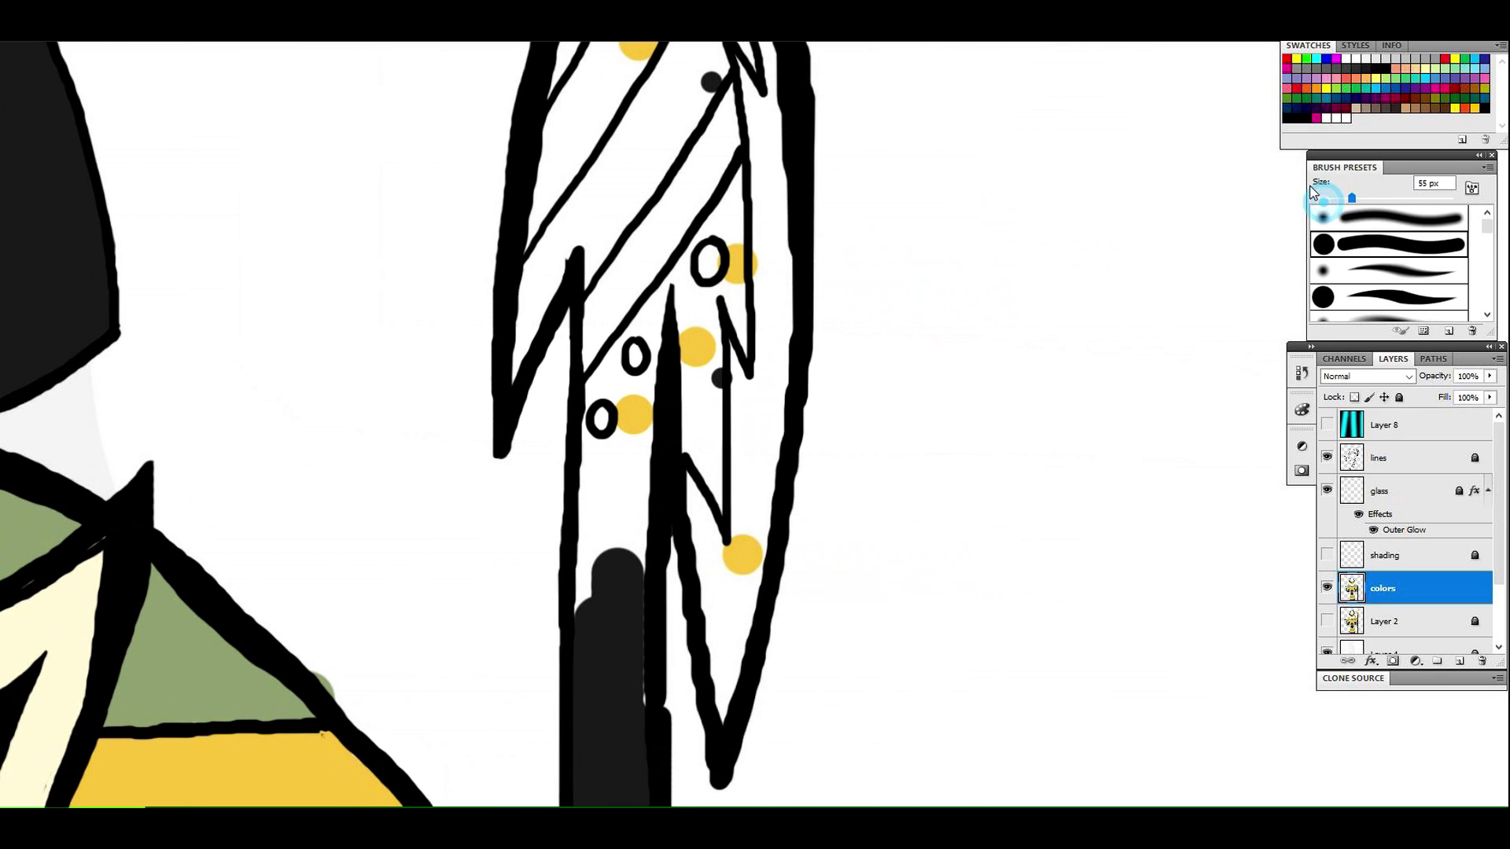
mouse_move(605, 524)
left_mouse_down()
mouse_move(634, 651)
mouse_move(621, 385)
mouse_move(602, 369)
mouse_move(636, 454)
mouse_move(671, 294)
mouse_move(657, 438)
mouse_move(695, 441)
mouse_move(716, 232)
mouse_move(708, 260)
mouse_move(735, 299)
left_mouse_up()
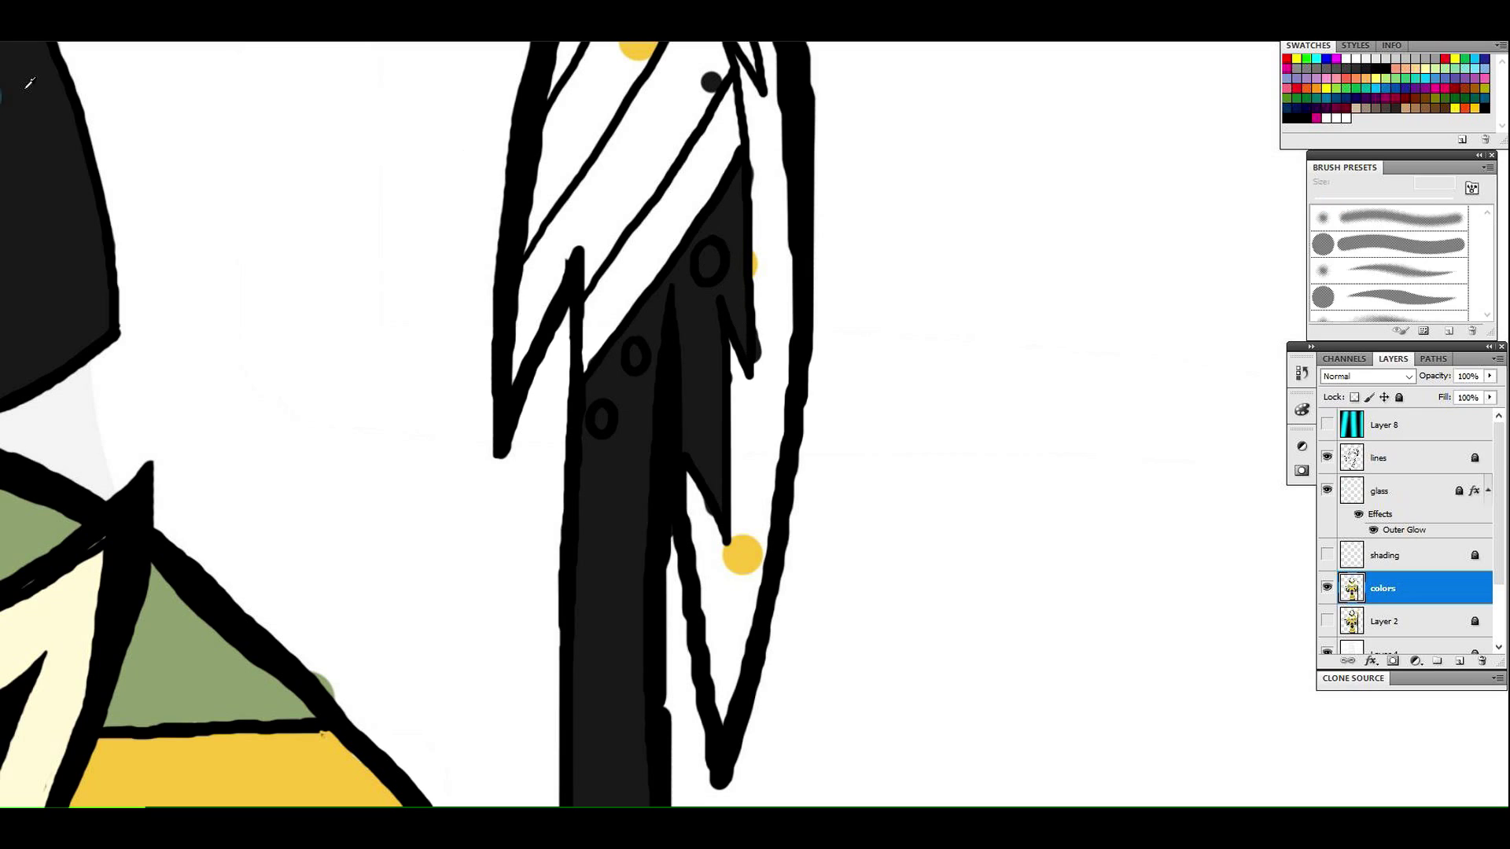
Fill the three small rings and the jagged outer edge of the spearhead with golden yellow at 10 px
left_click(602, 417)
left_click(635, 355)
mouse_move(764, 436)
left_mouse_down()
mouse_move(720, 676)
mouse_move(709, 582)
left_mouse_up()
left_click_drag(699, 496, 697, 483)
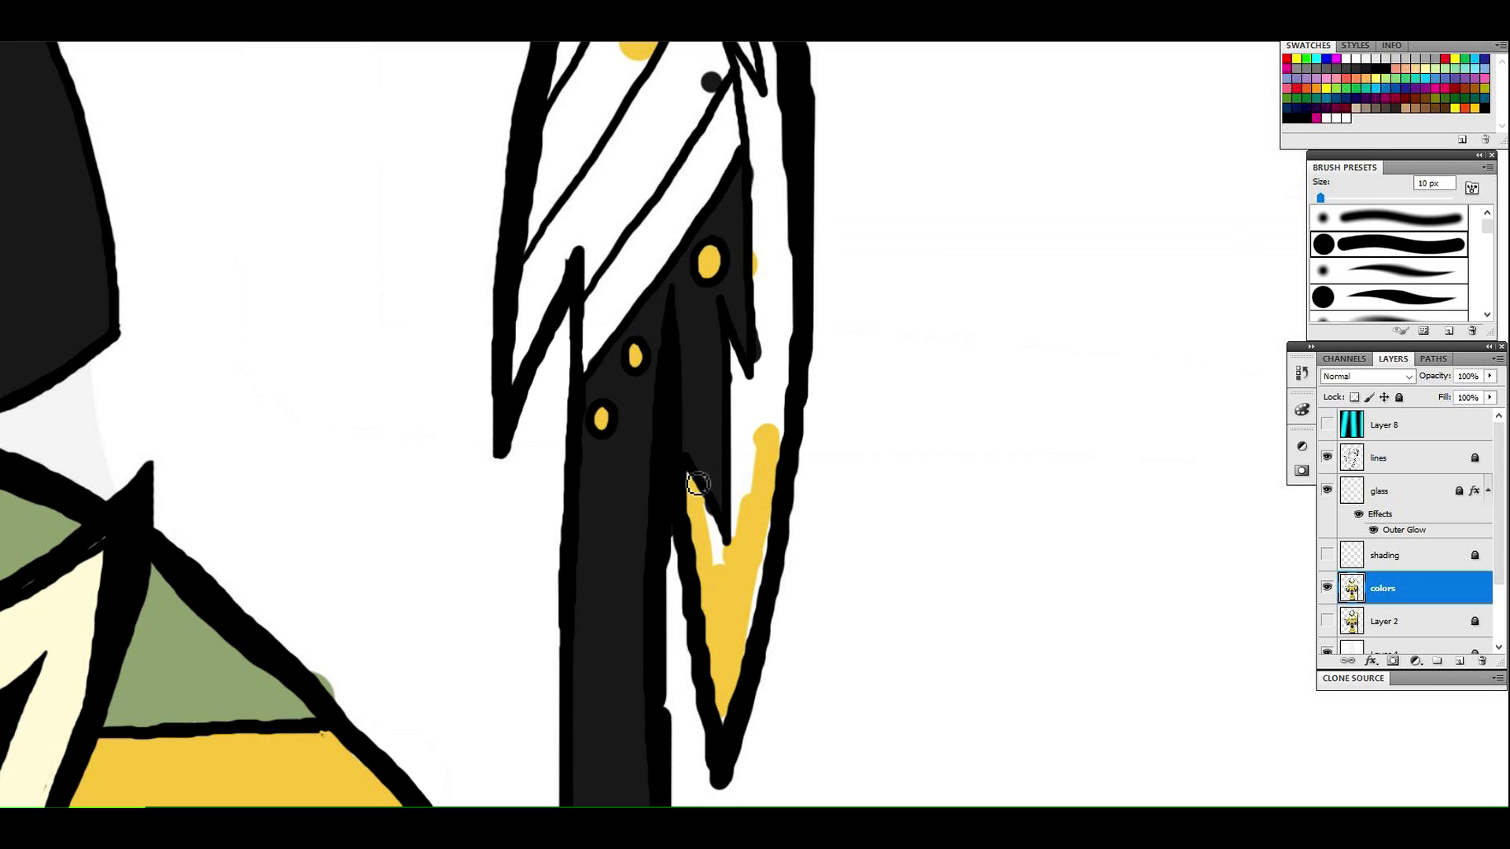
mouse_move(743, 401)
left_mouse_down()
mouse_move(745, 496)
mouse_move(711, 509)
mouse_move(766, 361)
mouse_move(786, 350)
left_mouse_up()
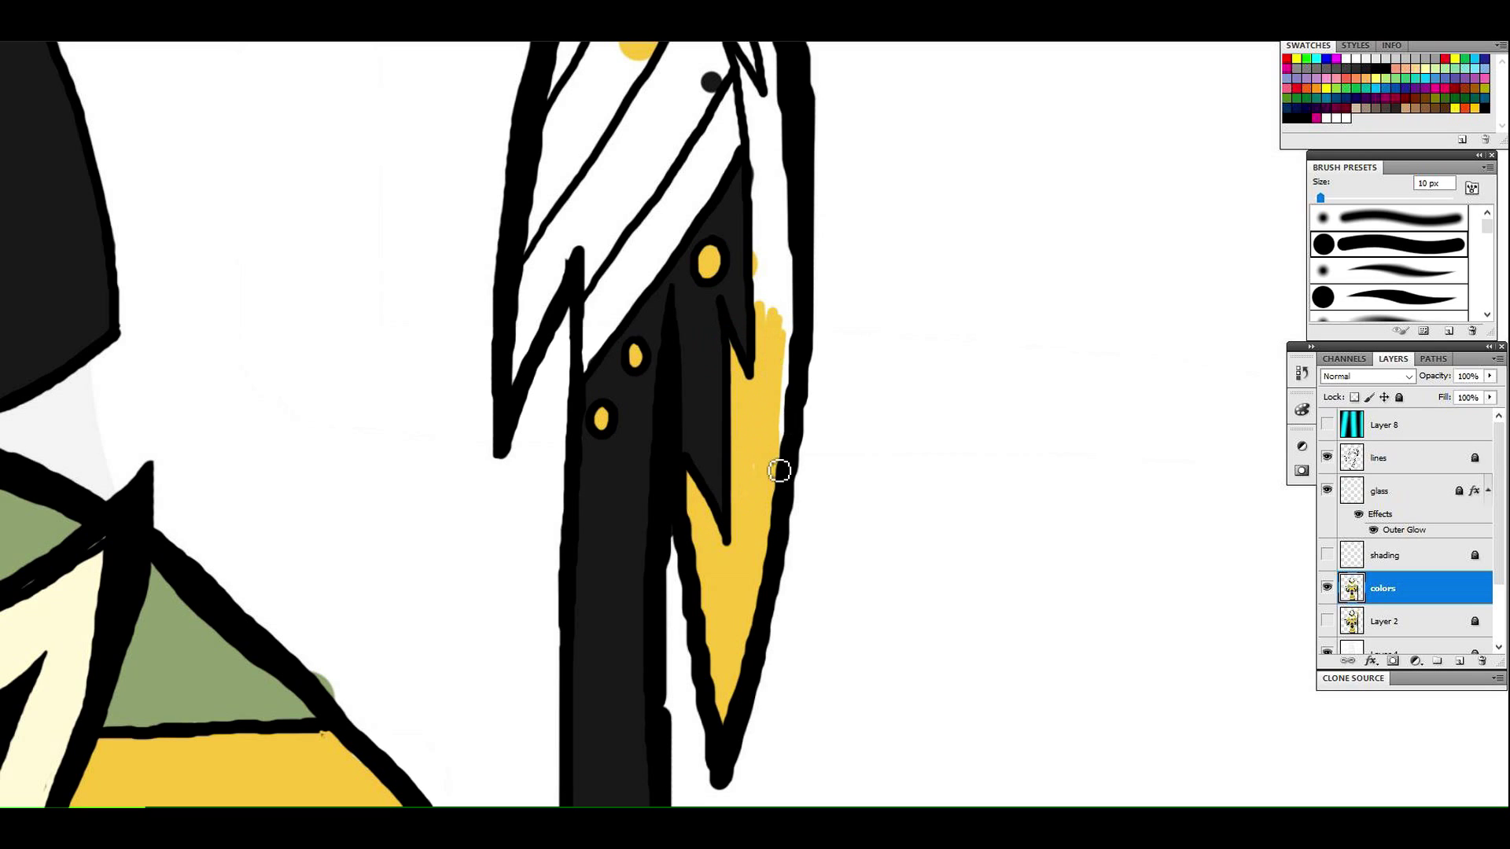
left_click_drag(650, 297, 593, 504)
mouse_move(712, 401)
left_mouse_down()
mouse_move(709, 461)
mouse_move(738, 423)
mouse_move(726, 494)
left_mouse_up()
mouse_move(684, 273)
left_mouse_down()
mouse_move(714, 398)
mouse_move(718, 327)
mouse_move(671, 124)
mouse_move(708, 193)
left_mouse_up()
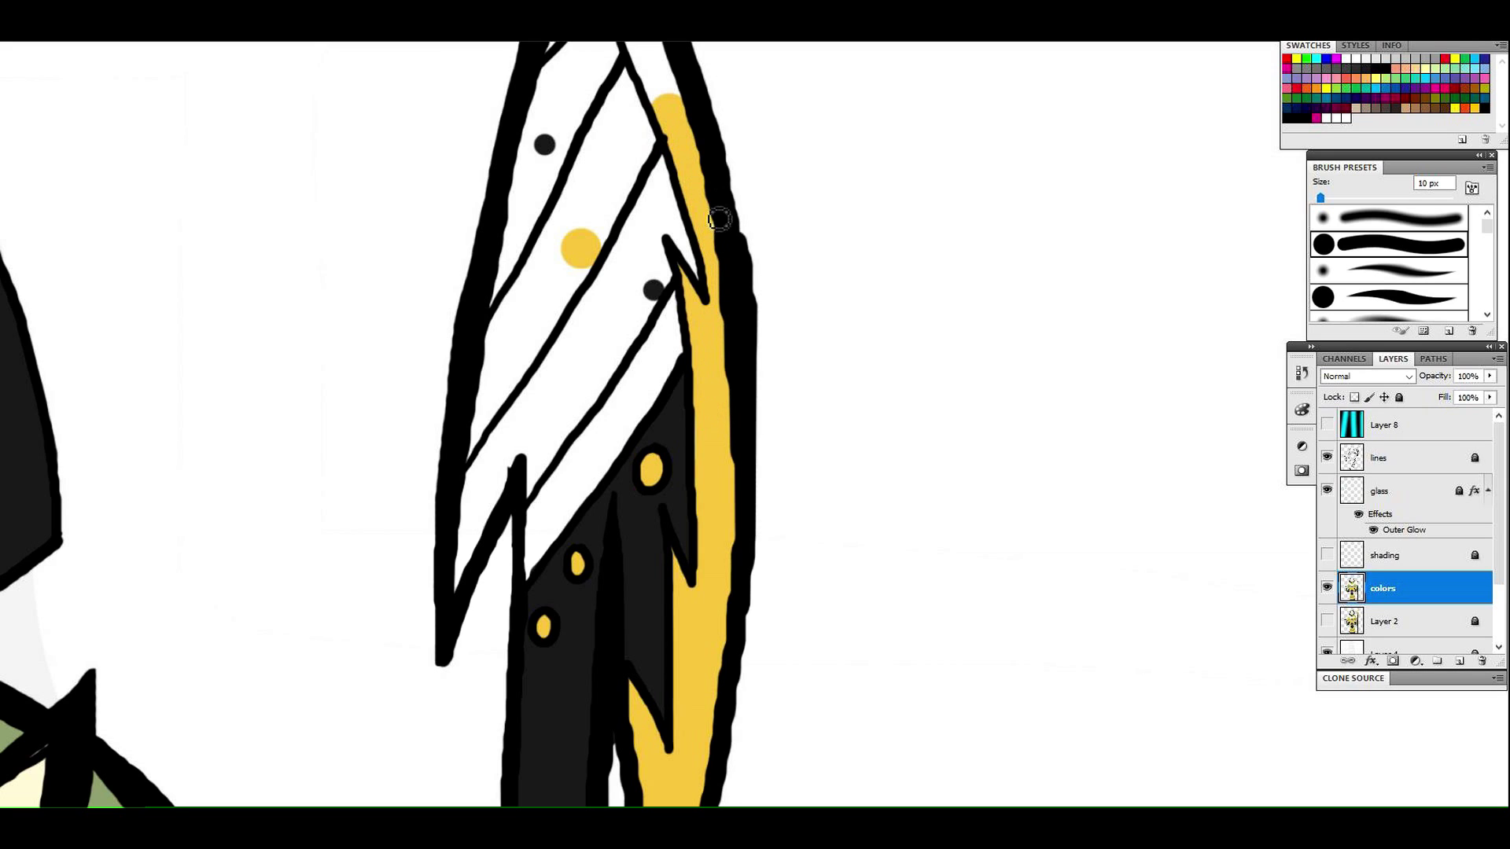
left_click_drag(145, 228, 168, 579)
mouse_move(609, 295)
left_mouse_down()
mouse_move(657, 381)
mouse_move(627, 280)
left_mouse_up()
left_click_drag(427, 316, 564, 89)
Fill two diagonal stripes of the spearhead with golden yellow using an 18 px brush
left_click_drag(1320, 198, 1338, 198)
mouse_move(761, 305)
left_mouse_down()
mouse_move(648, 500)
mouse_move(739, 393)
mouse_move(779, 291)
mouse_move(771, 204)
mouse_move(821, 243)
left_mouse_up()
mouse_move(759, 559)
left_mouse_down()
mouse_move(700, 656)
mouse_move(704, 621)
left_mouse_up()
mouse_move(810, 493)
left_mouse_down()
mouse_move(732, 607)
mouse_move(838, 431)
left_mouse_up()
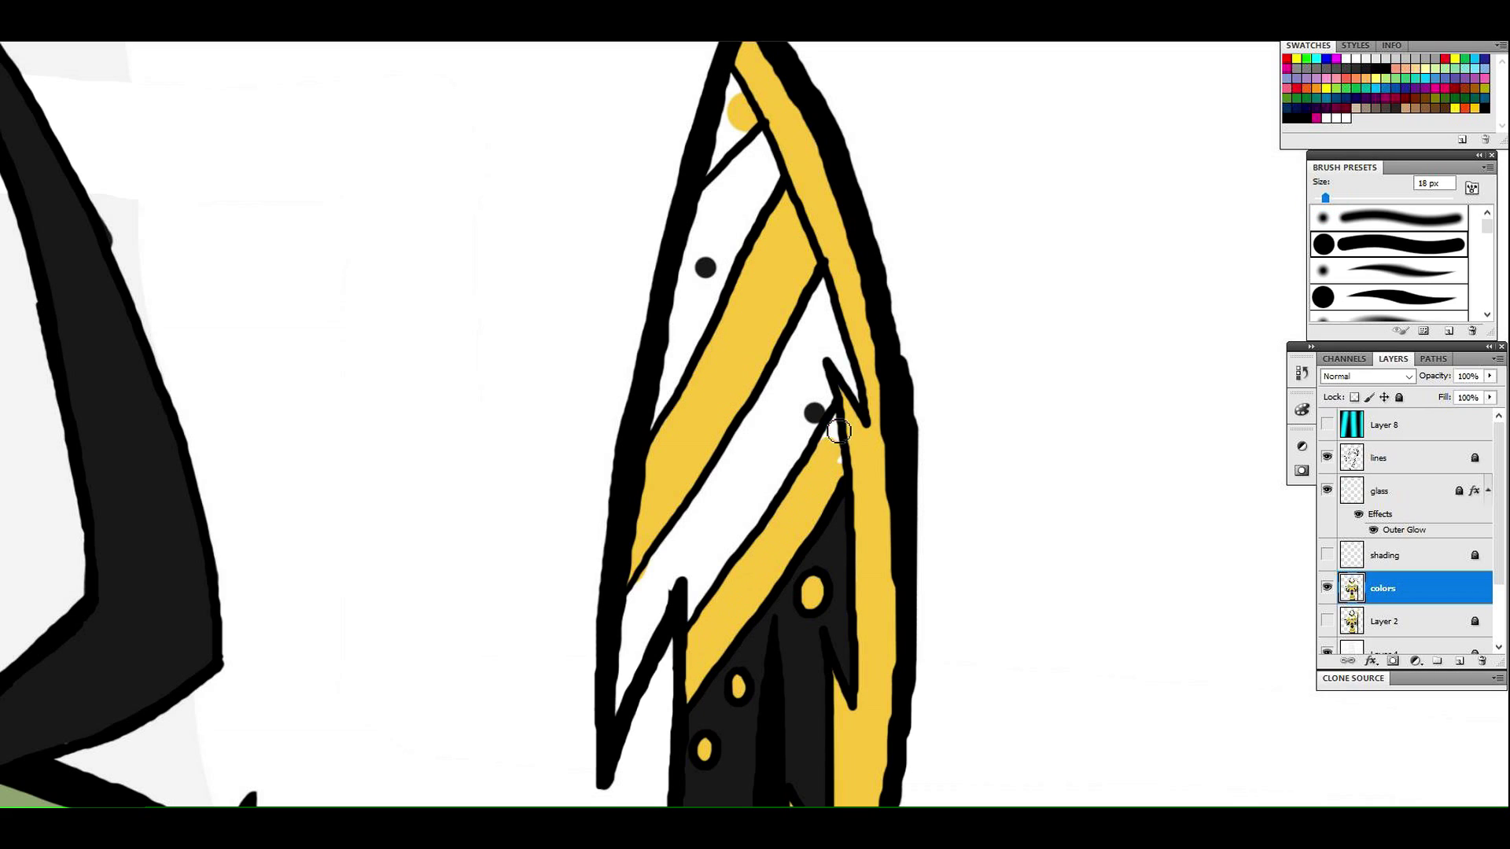
Fill the remaining diagonal spearhead stripes with near-black at 9 px and the small tip section with golden yellow
left_click(833, 620, "alt")
mouse_move(673, 560)
left_mouse_down()
mouse_move(627, 684)
mouse_move(632, 633)
mouse_move(692, 511)
mouse_move(700, 605)
mouse_move(774, 472)
mouse_move(721, 568)
mouse_move(790, 366)
mouse_move(798, 462)
left_mouse_up()
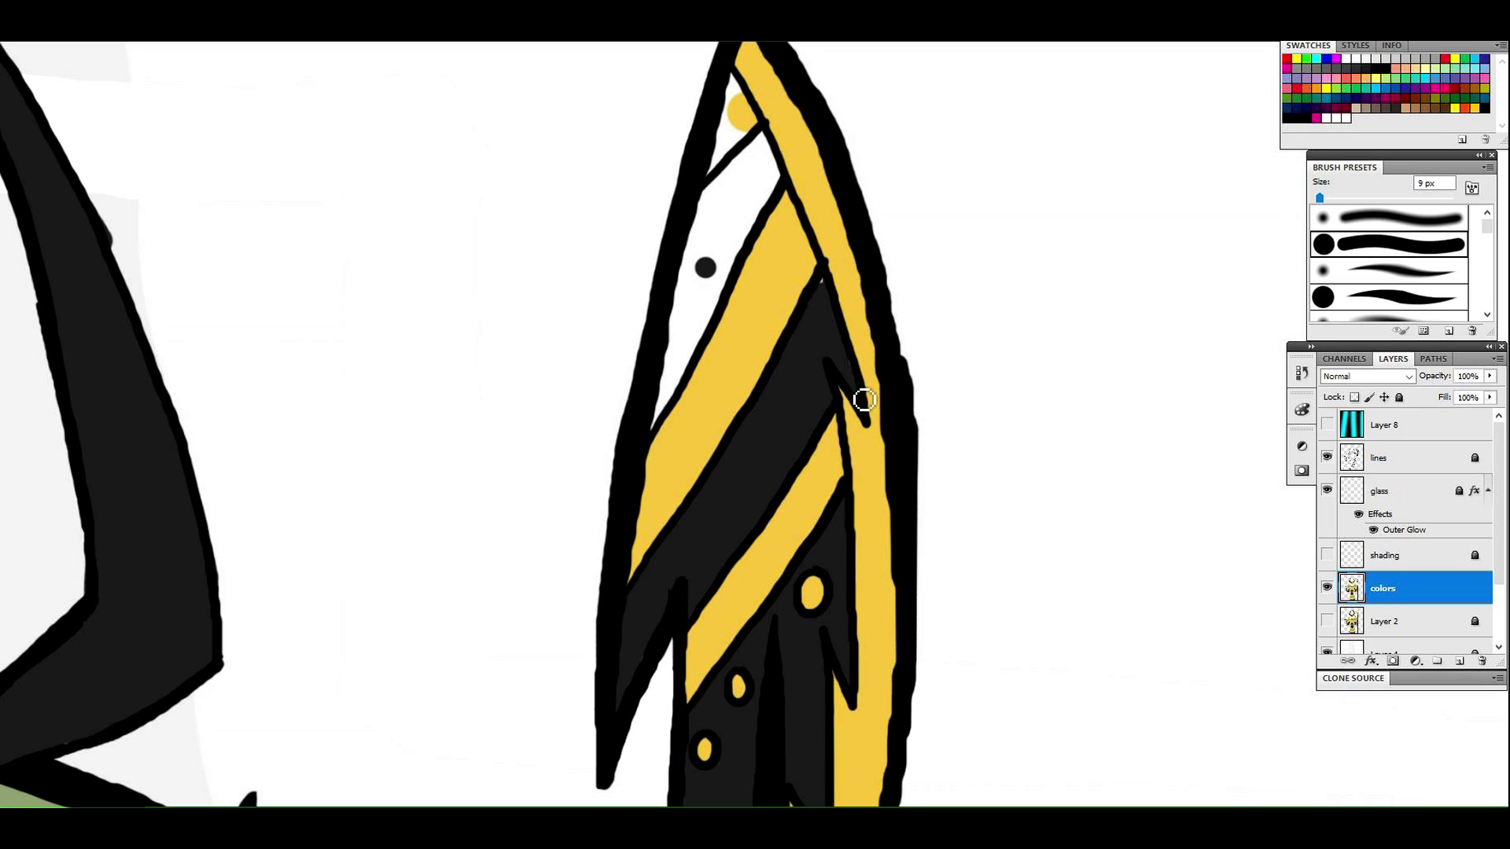
mouse_move(736, 250)
left_mouse_down()
mouse_move(678, 330)
mouse_move(658, 427)
mouse_move(724, 288)
mouse_move(699, 255)
left_mouse_up()
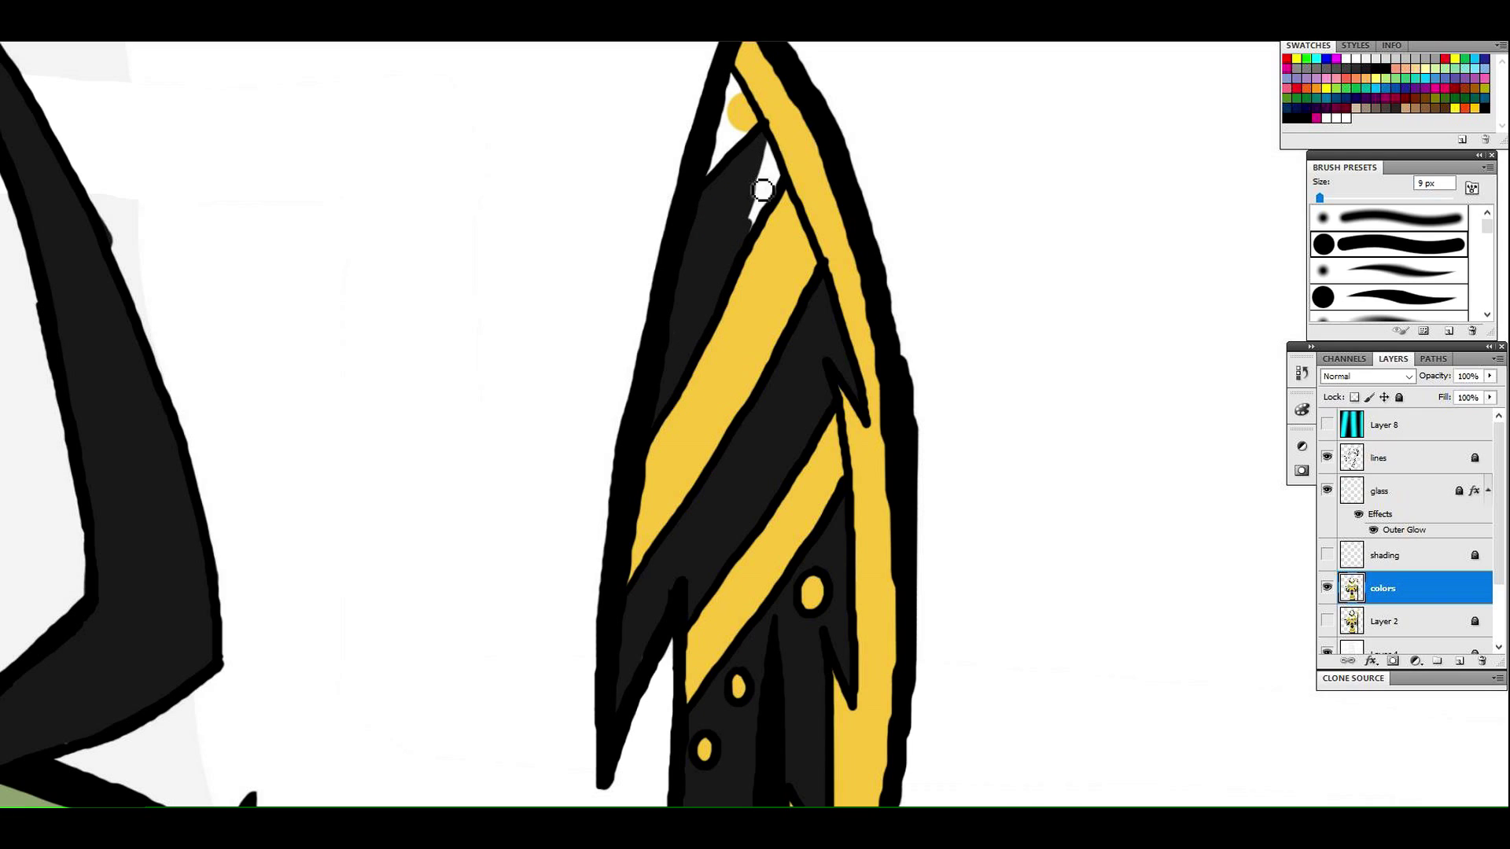
key("i")
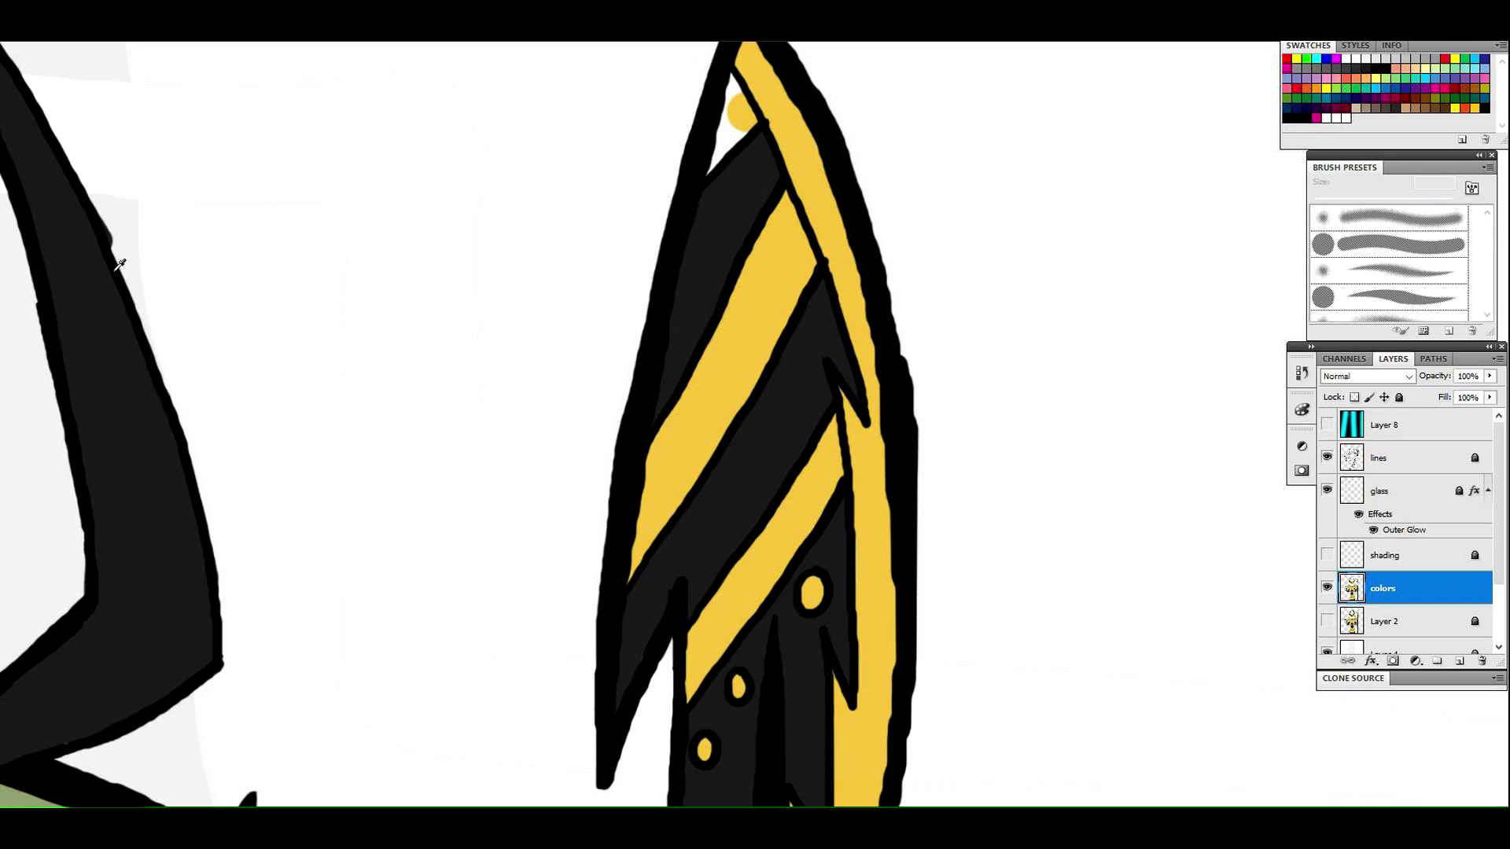
key("b")
mouse_move(741, 102)
left_mouse_down()
mouse_move(735, 75)
mouse_move(725, 161)
left_mouse_up()
Lock the colors layer and switch to the lines layer
key("z")
left_click_drag(760, 418, 704, 356)
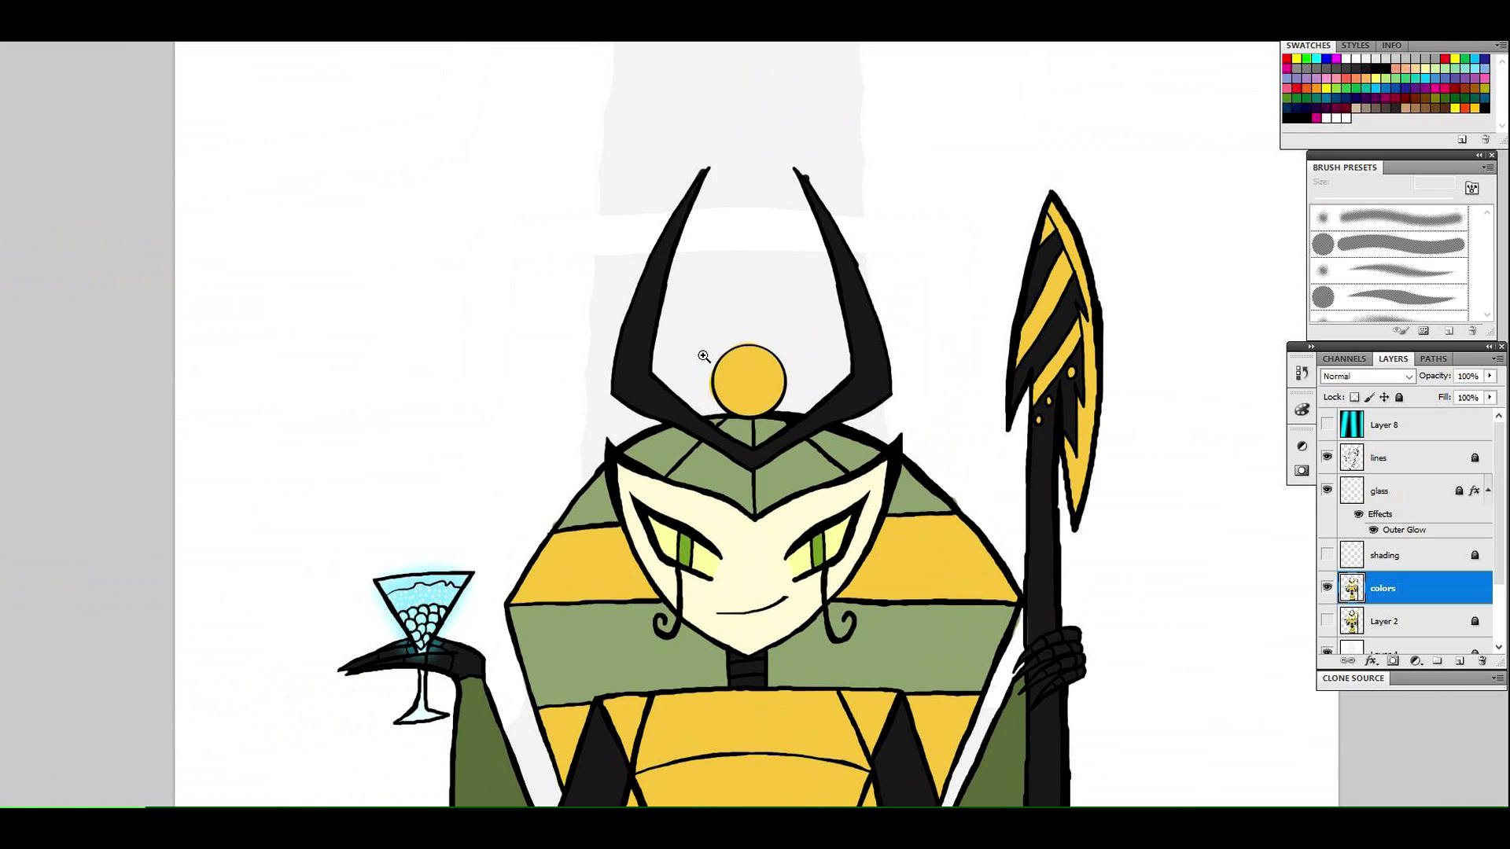
left_click_drag(798, 428, 977, 429)
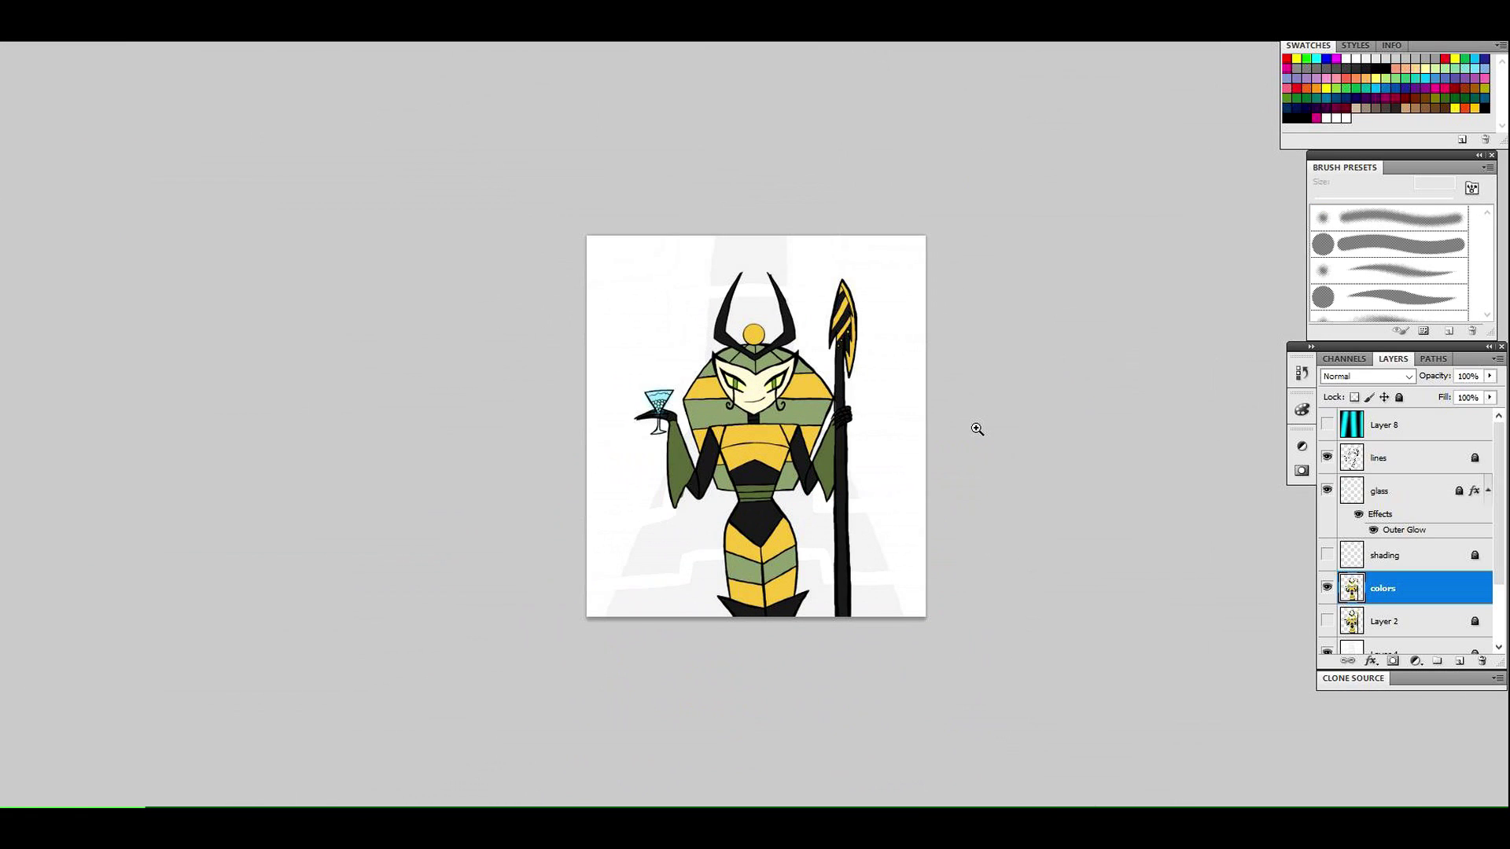
left_click(976, 429)
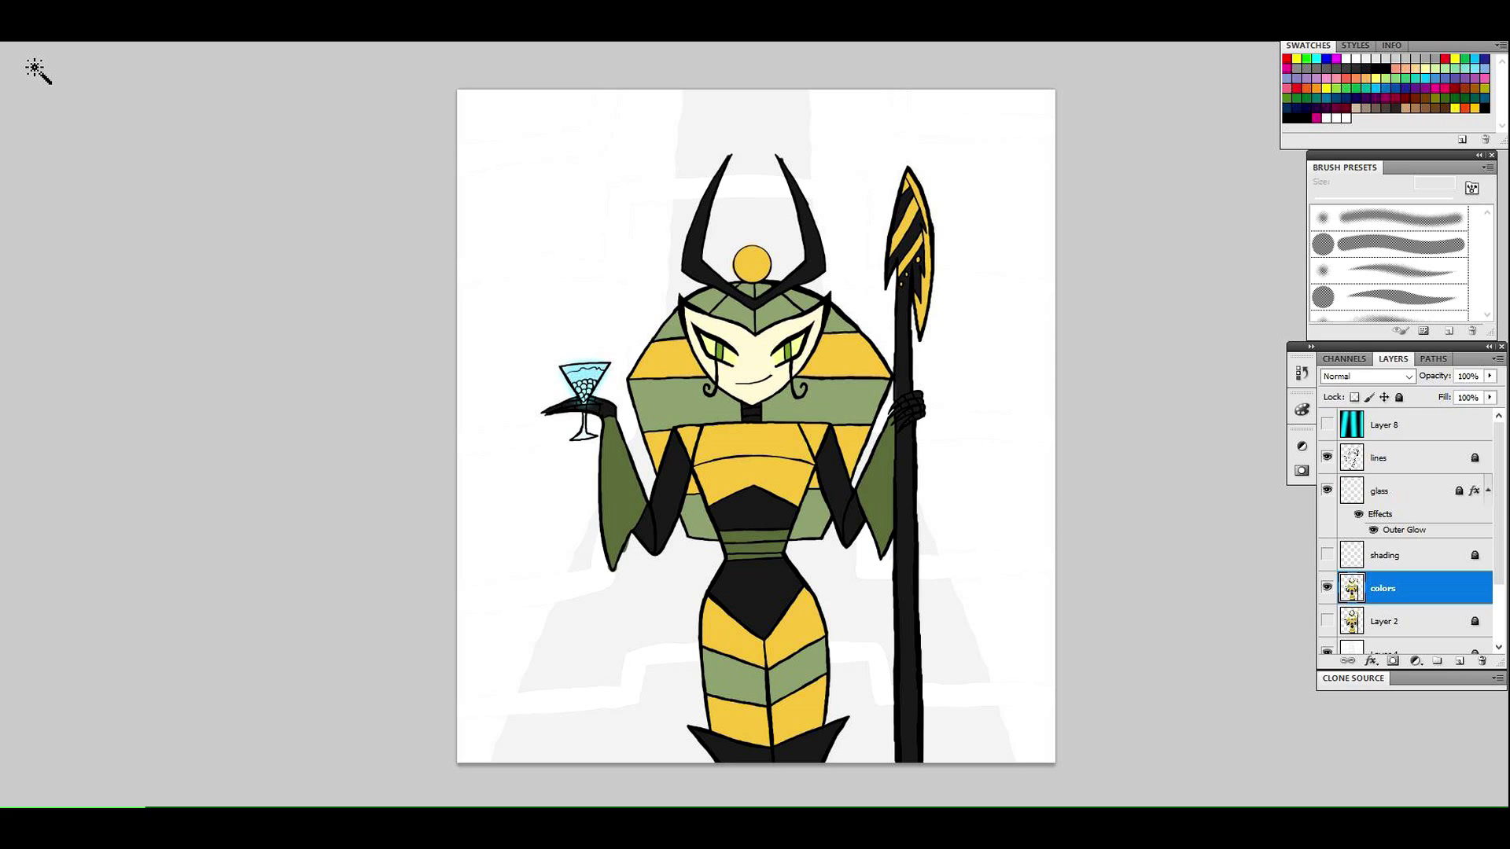
left_click(1399, 397)
left_click(1451, 472)
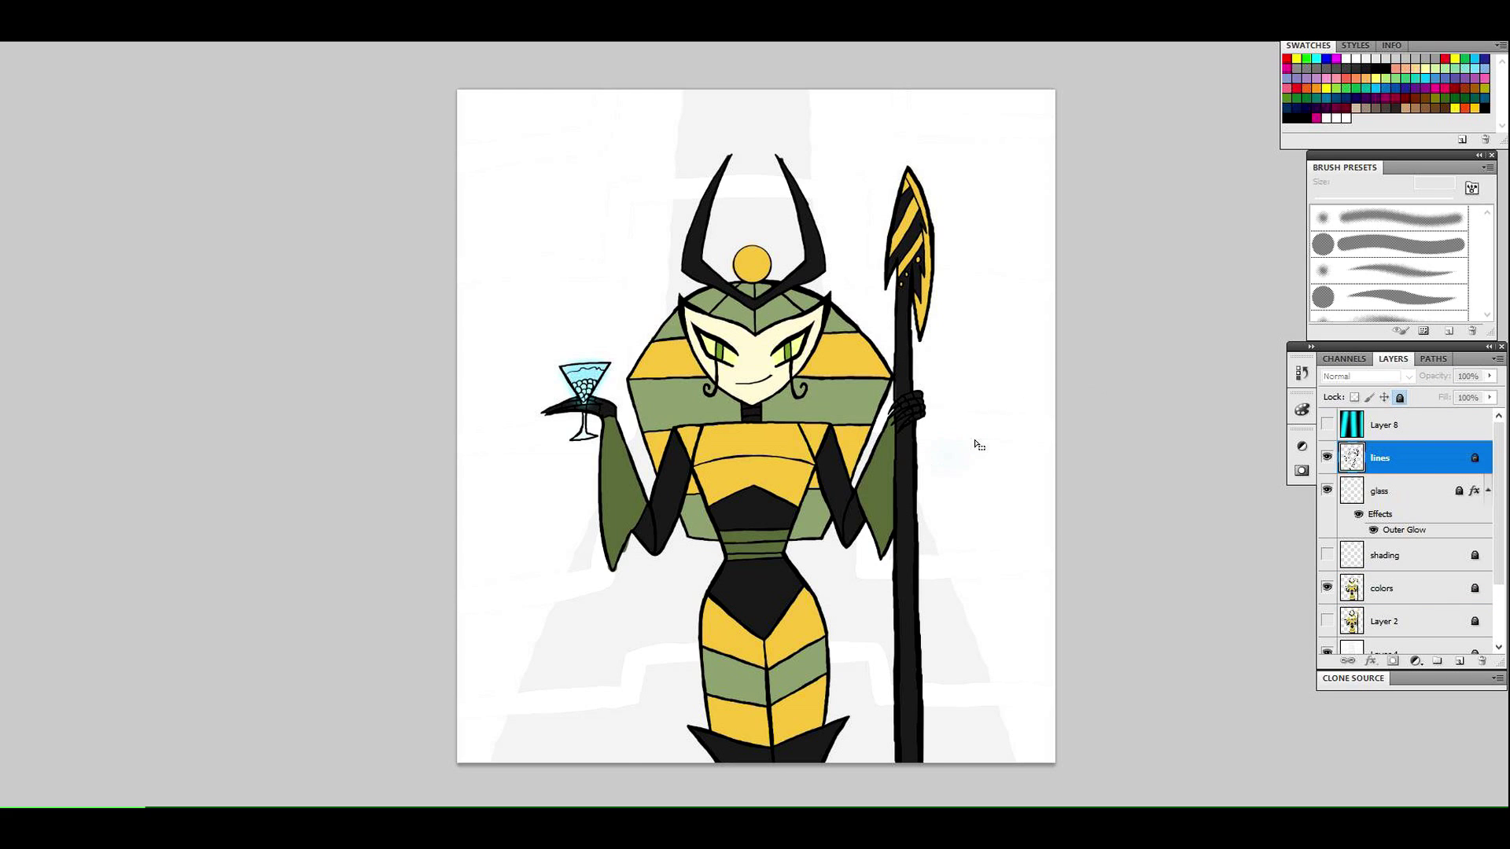
Fill the gap between the spear hand's fingertips with the dark sleeve green, then touch up the fingertip outline on the unlocked lines layer at 14 px
left_click(854, 652)
left_click_drag(680, 234, 1167, 183)
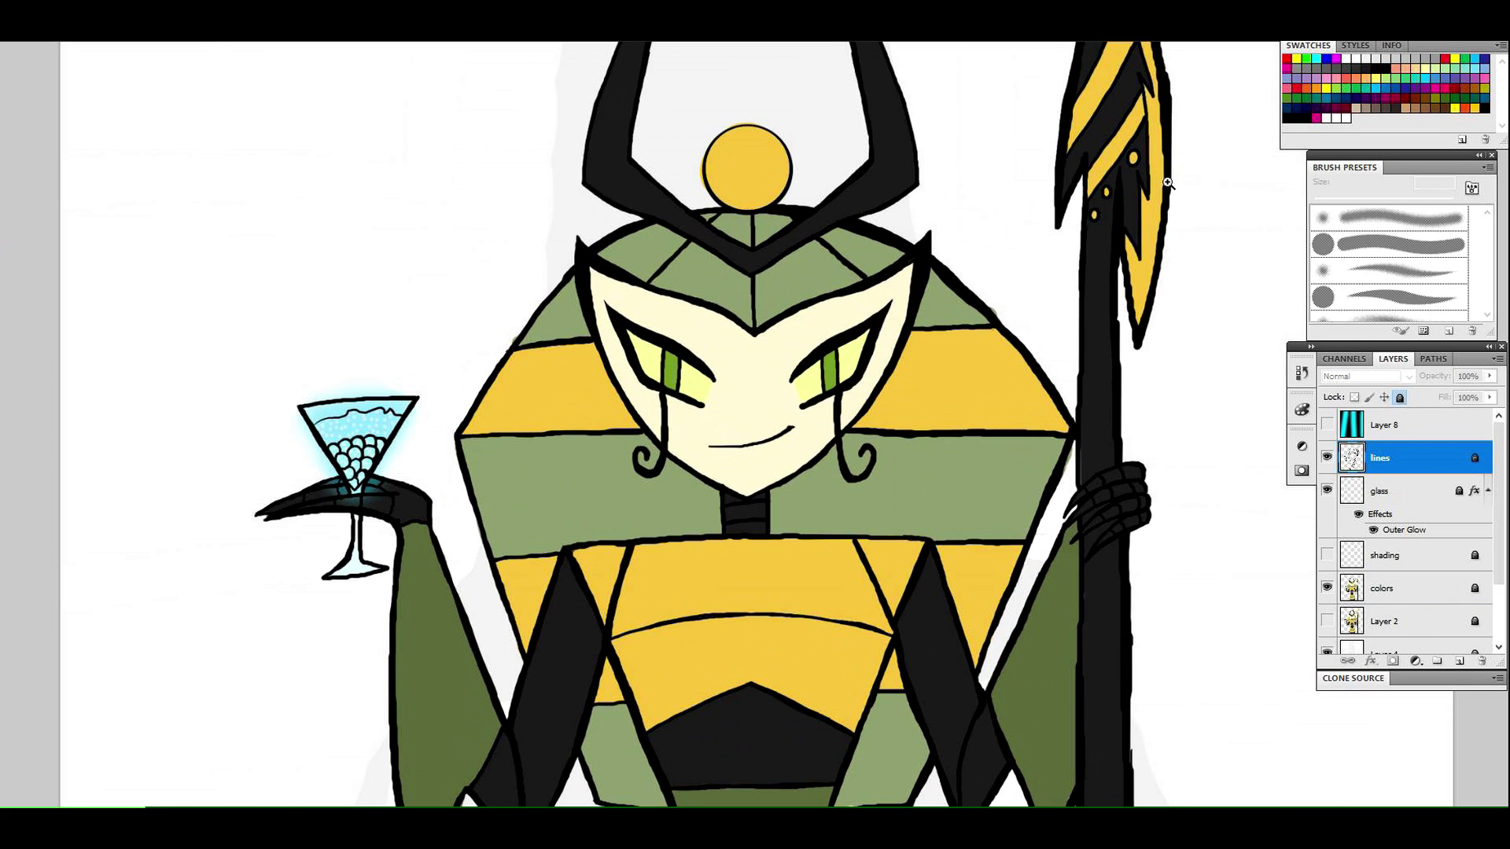
left_click_drag(1123, 454, 1206, 388)
key("b")
left_click(1391, 588)
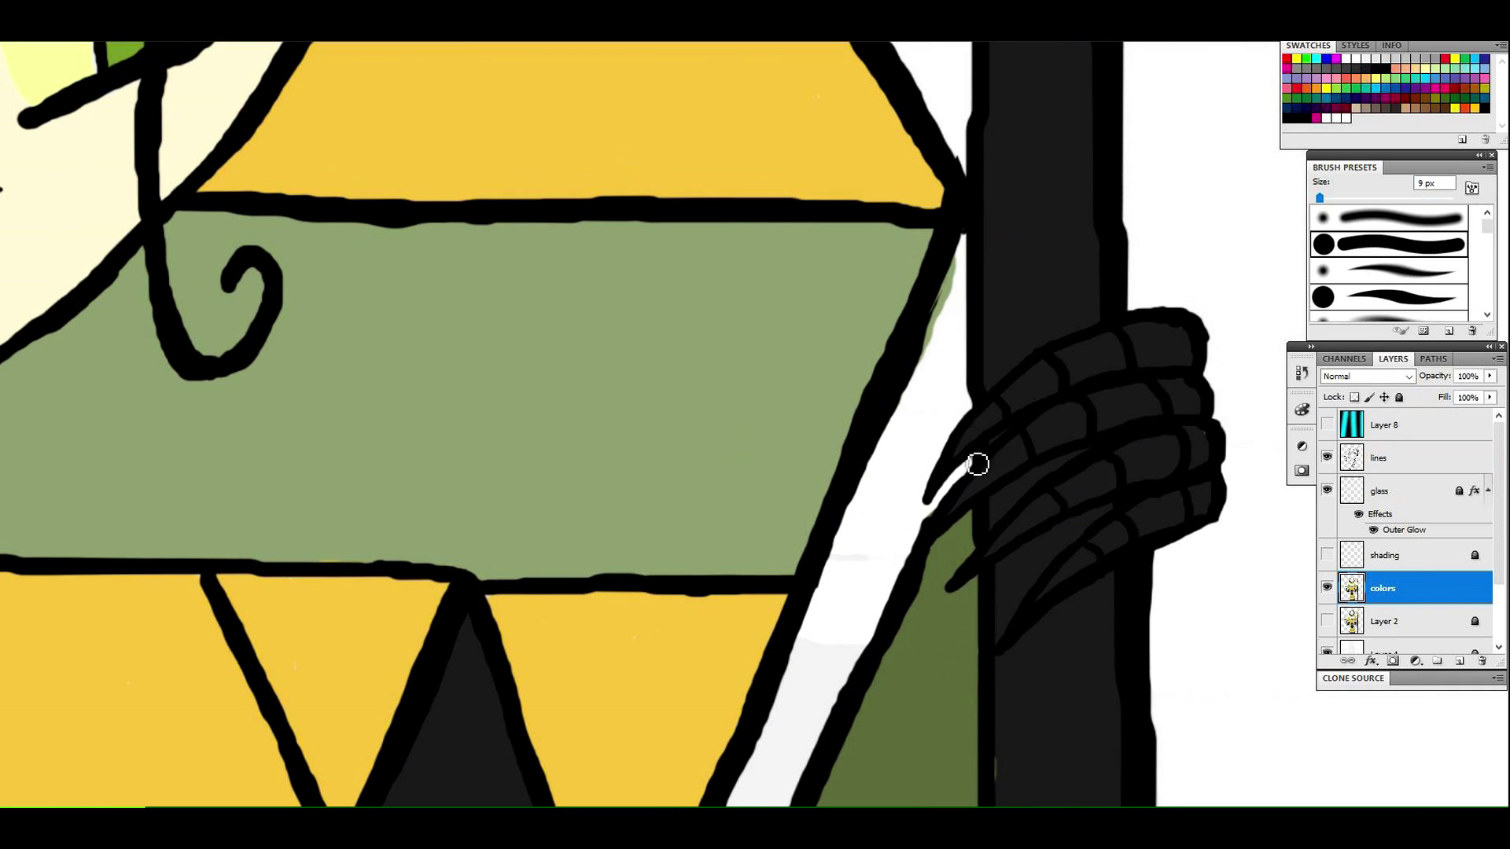
left_click(1379, 457)
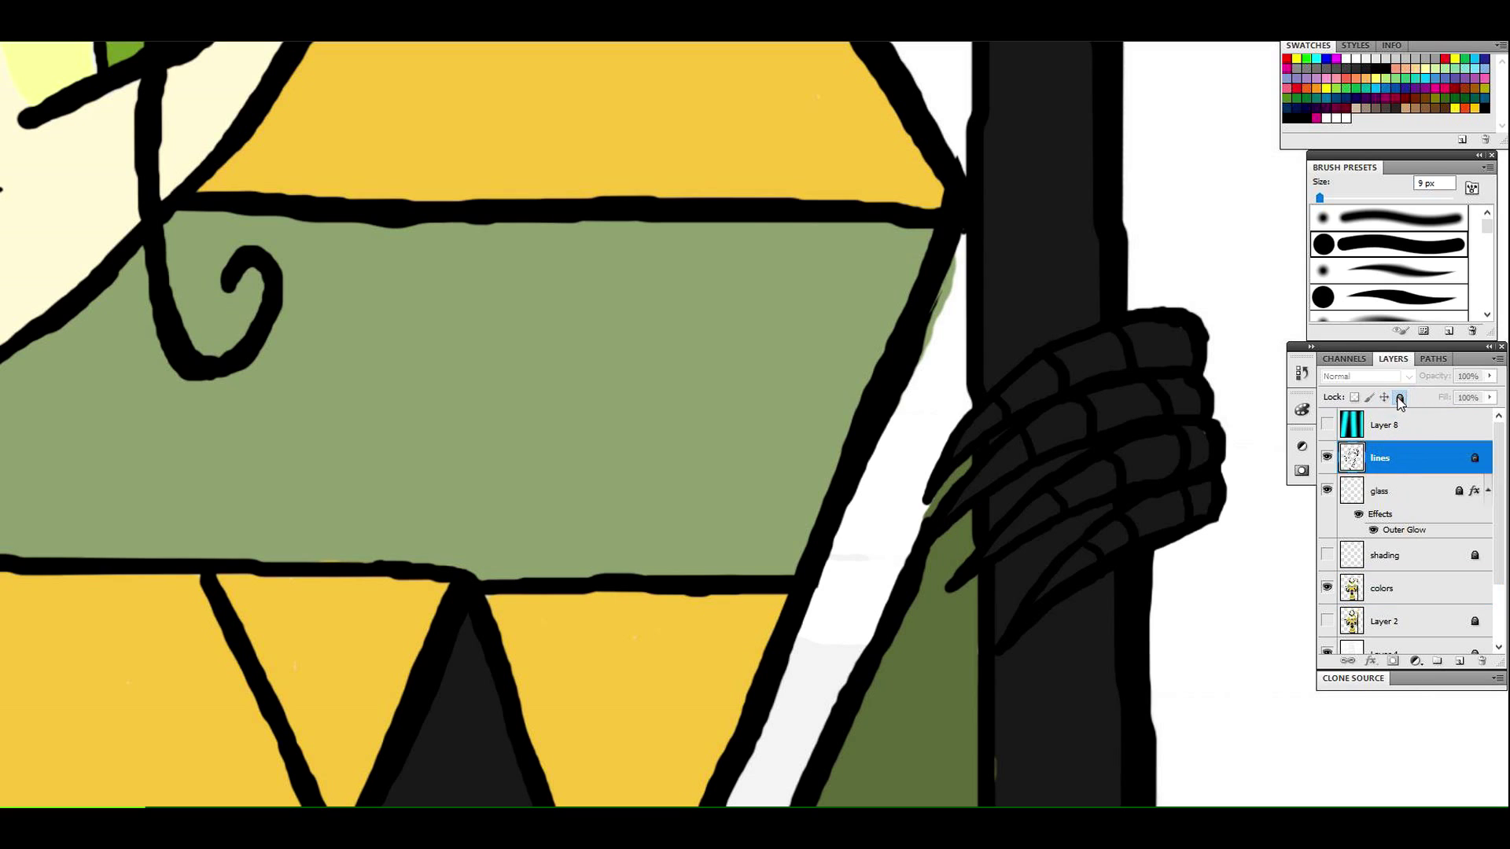
left_click(1322, 197)
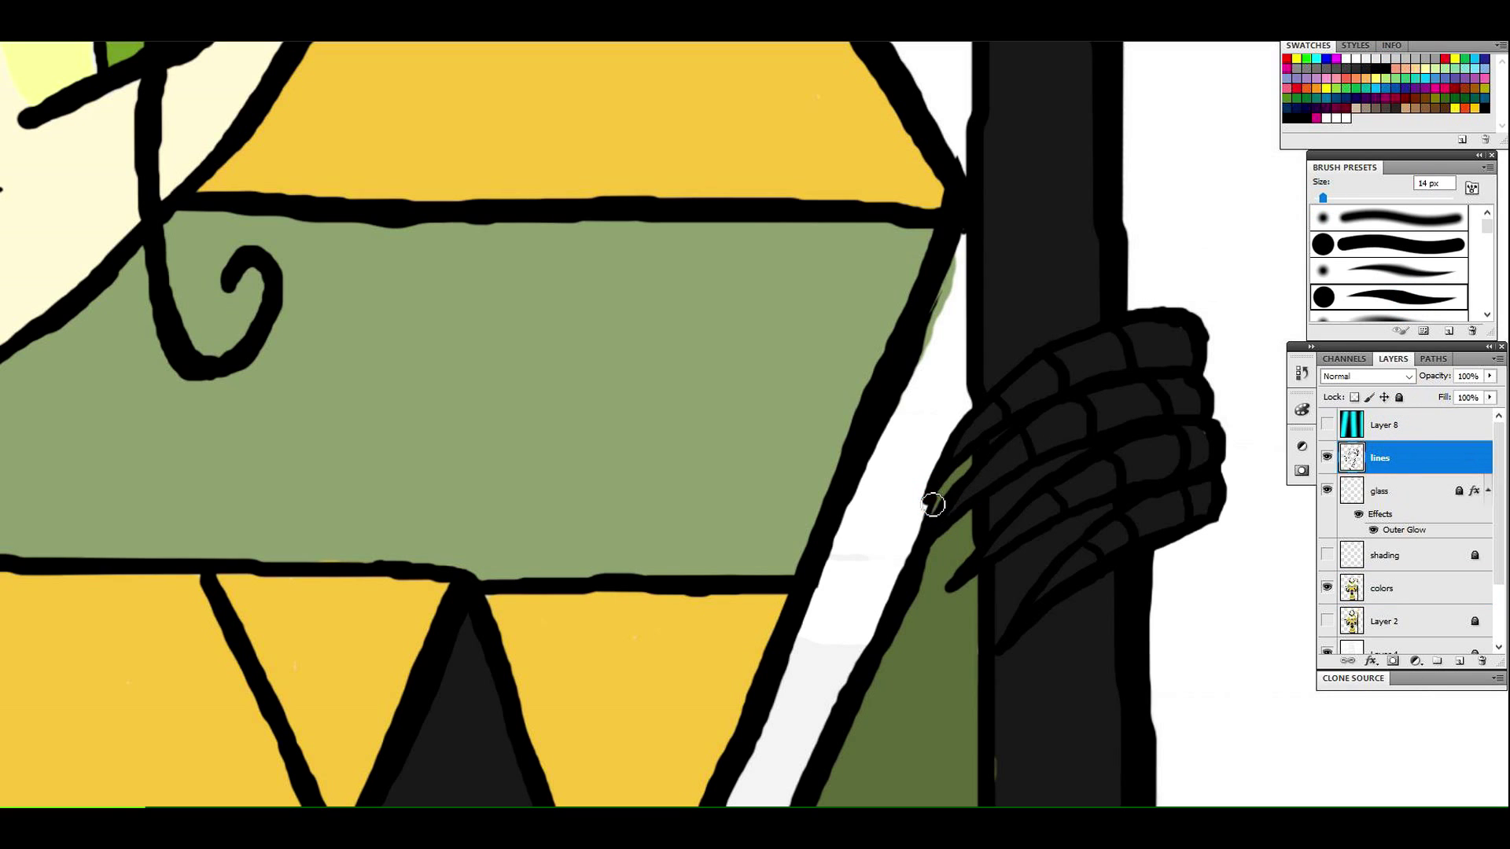
Magic Wand the area outside the figure on the lines layer and erase stray colour there on the colors layer with a 1000 px eraser
key("z")
left_click_drag(932, 456, 613, 425)
left_click_drag(1048, 357, 369, 251)
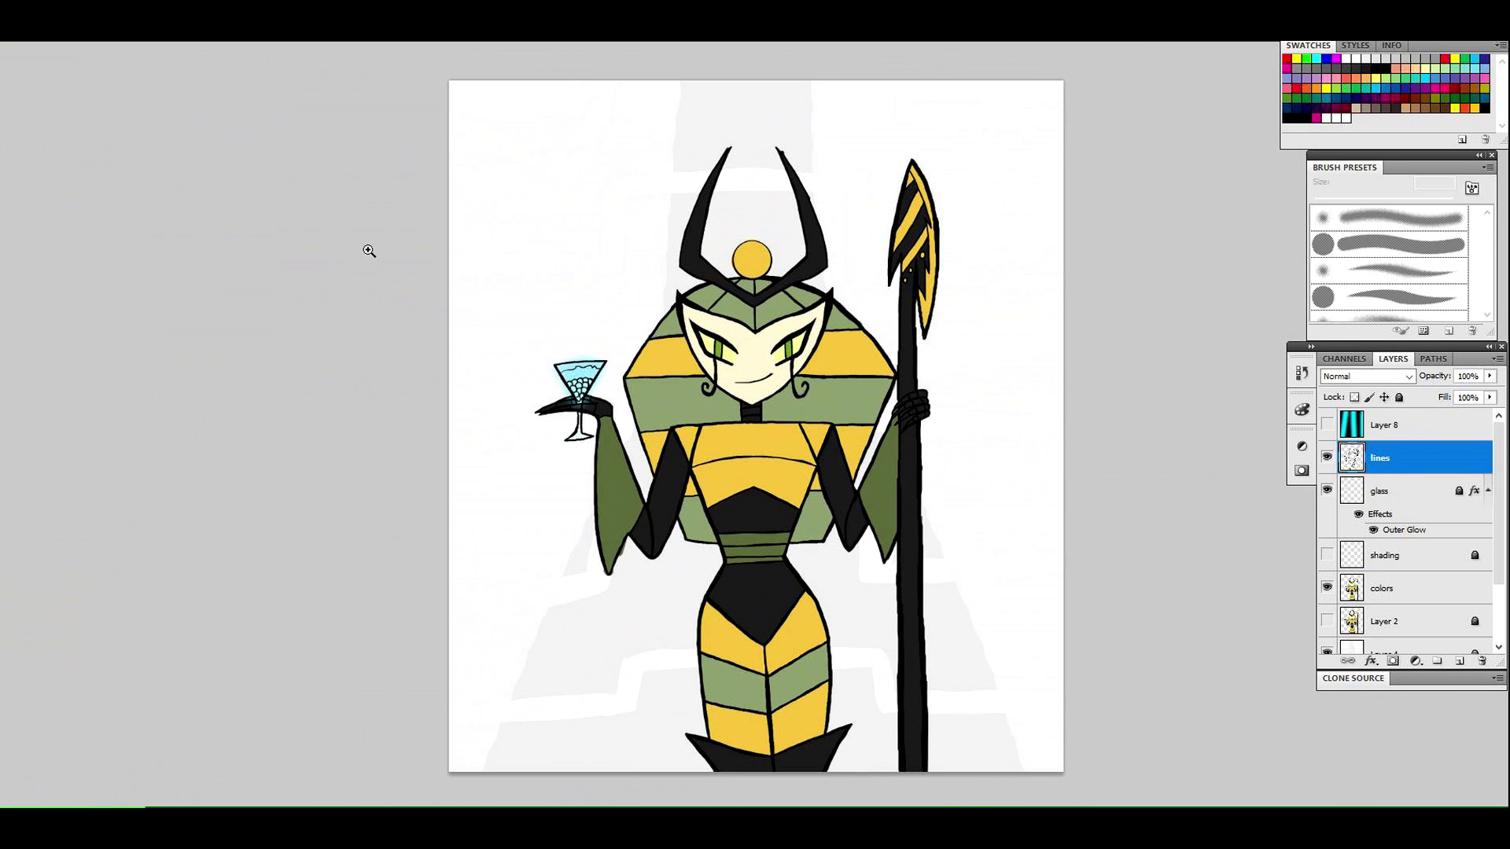
key("w")
left_click(1015, 485)
key("e")
left_click(1412, 246)
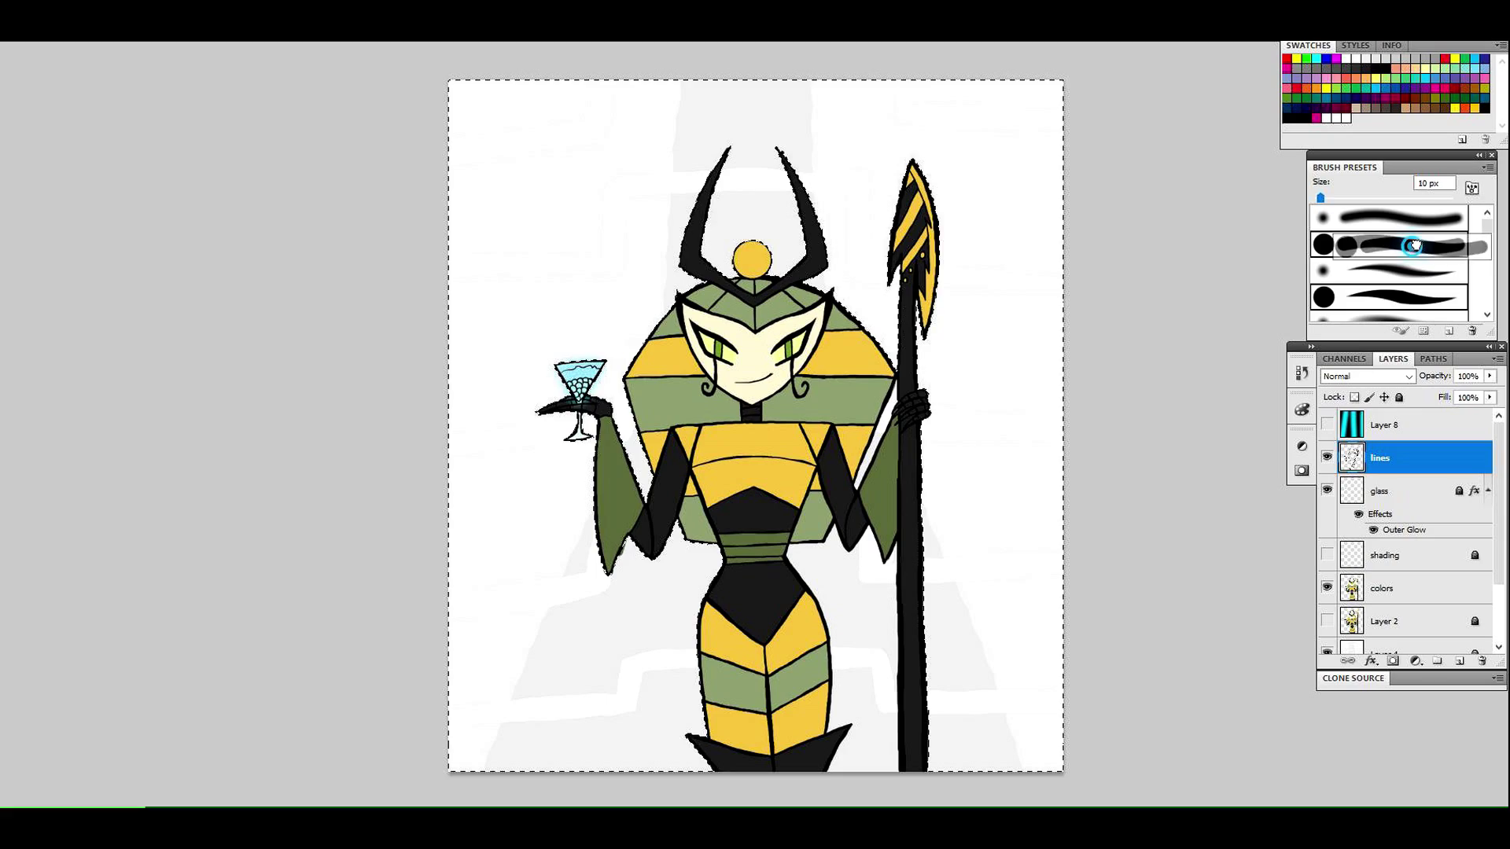
left_click(1404, 198)
left_click_drag(1408, 198, 1446, 197)
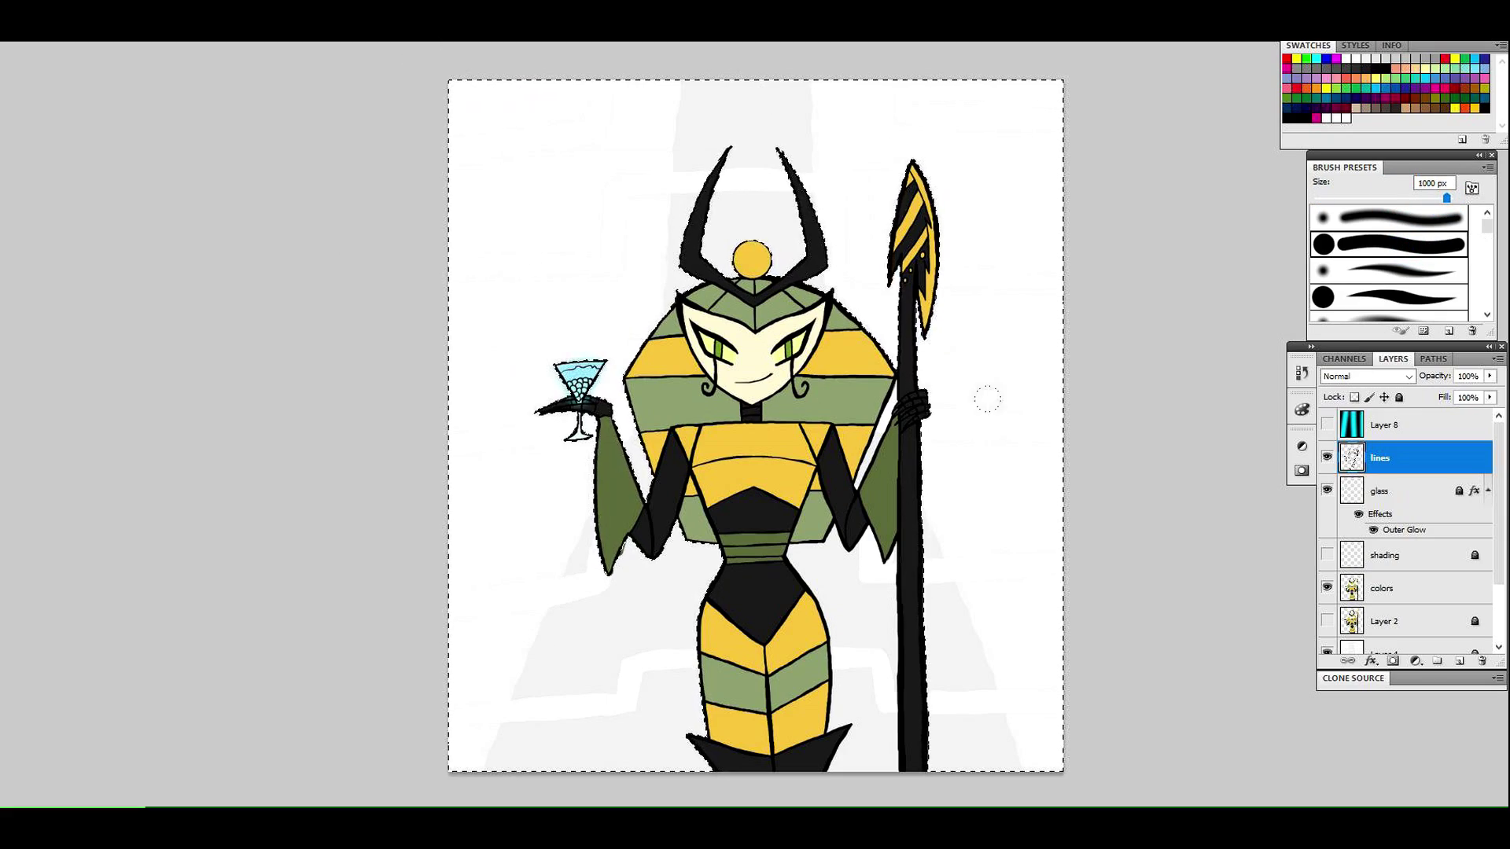
left_click(1399, 589)
mouse_move(1035, 629)
left_mouse_down()
mouse_move(957, 293)
mouse_move(421, 638)
mouse_move(362, 403)
left_mouse_up()
left_click(0, 80)
Select the enclosed background between the body and the spear from the lines layer and erase stray colour there on the colors layer
left_click(1424, 454)
left_click(876, 657)
left_click(1445, 565)
left_click(1420, 586)
key("e")
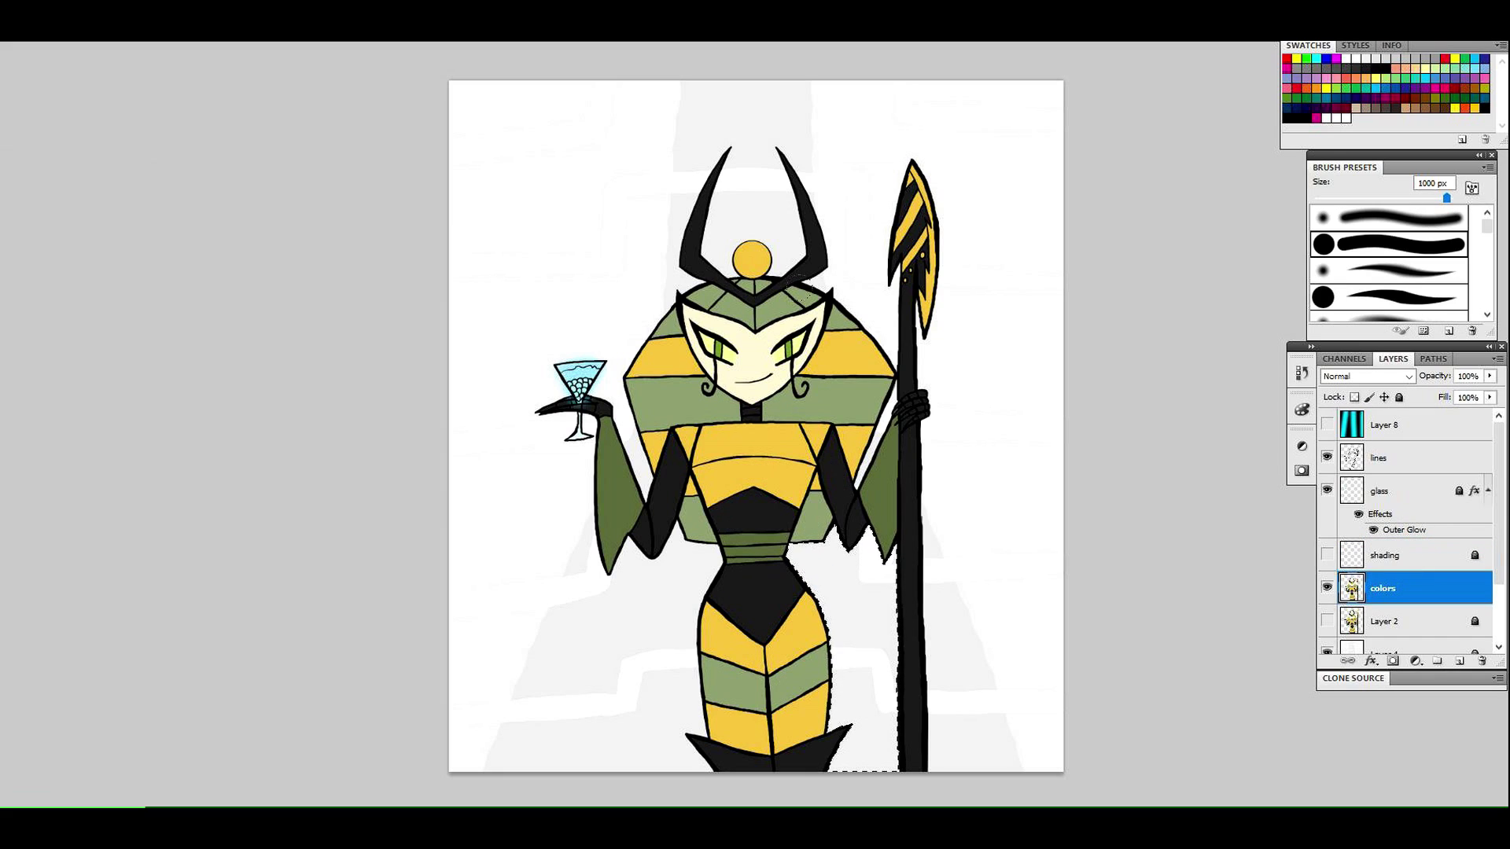
Select the gap between the headdress and the spear-side sleeve from the lines layer and clean its stray colour on the colors layer
key("w")
key("alt+bracketright")
key("alt+bracketright")
key("b")
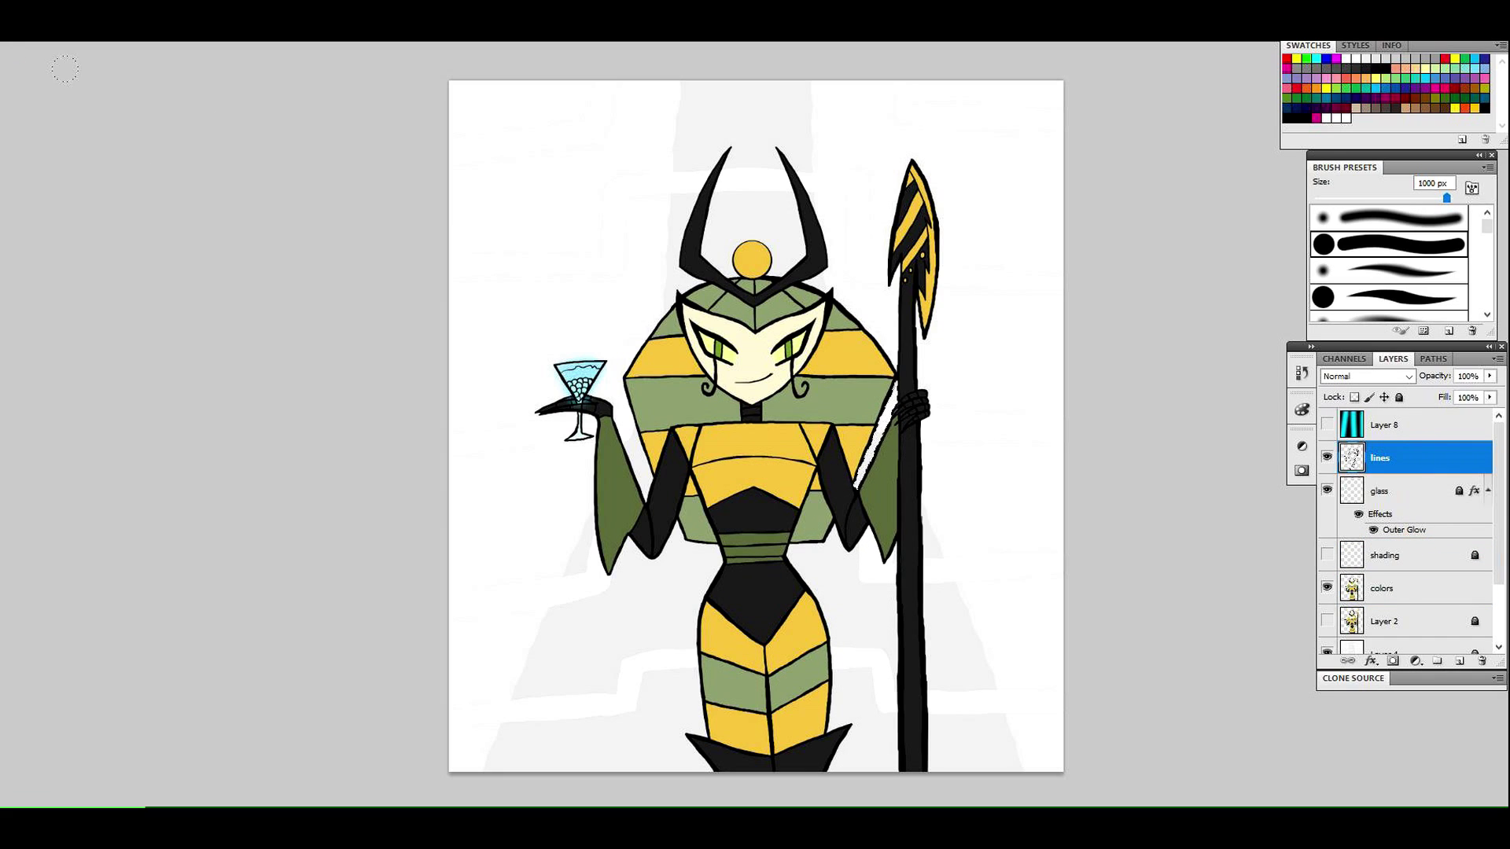
key("alt+bracketleft")
key("alt+bracketleft")
key("w")
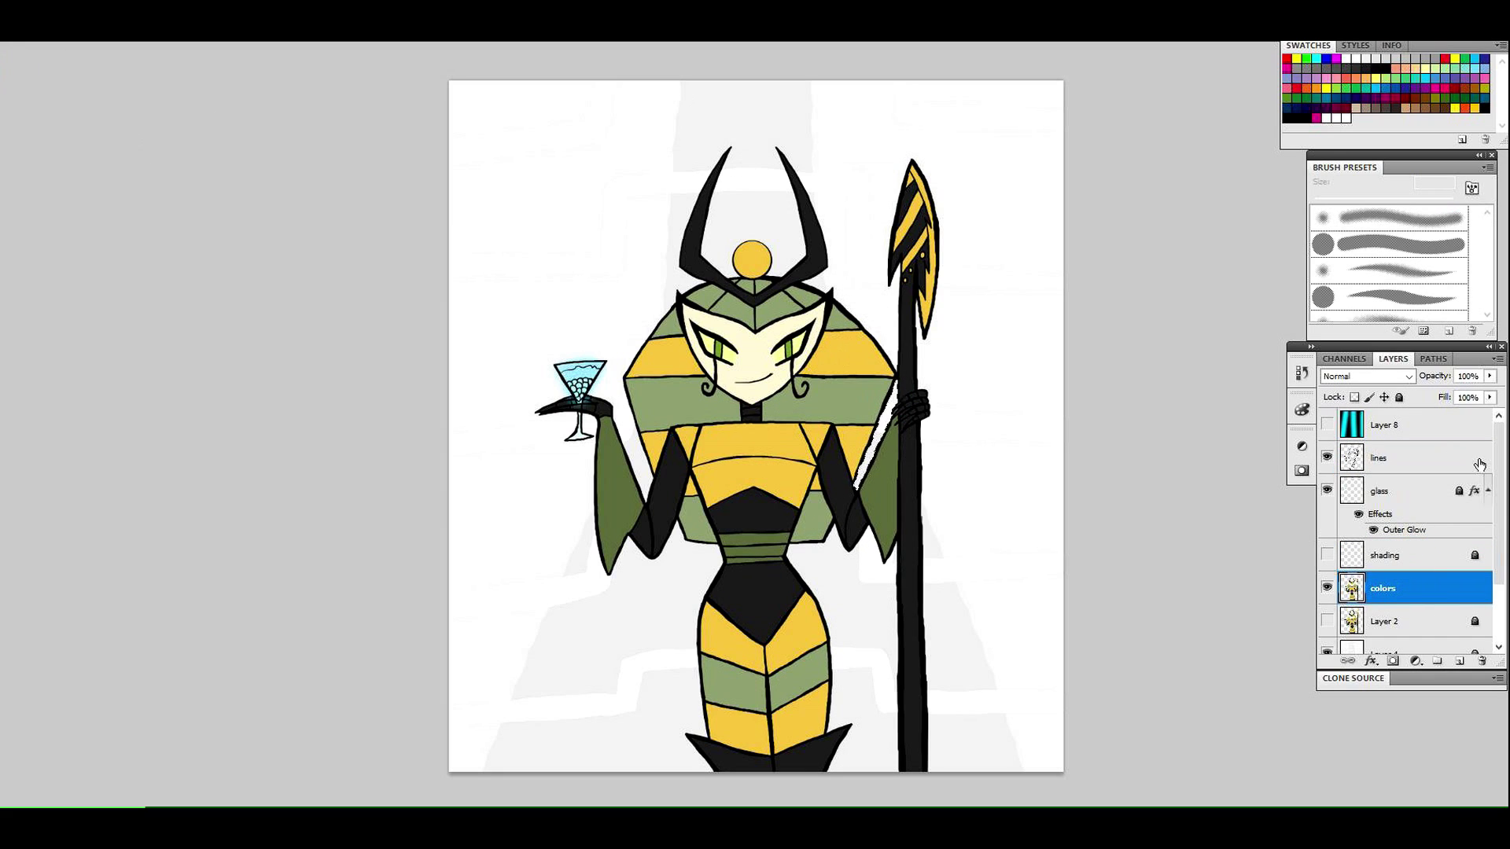
Lock the lines layer, select the spearhead's outer gold edge from it, and add a new layer beneath the lines
left_click(1441, 457)
key("ctrl+slash")
key("z")
left_click_drag(1002, 181, 1217, 137)
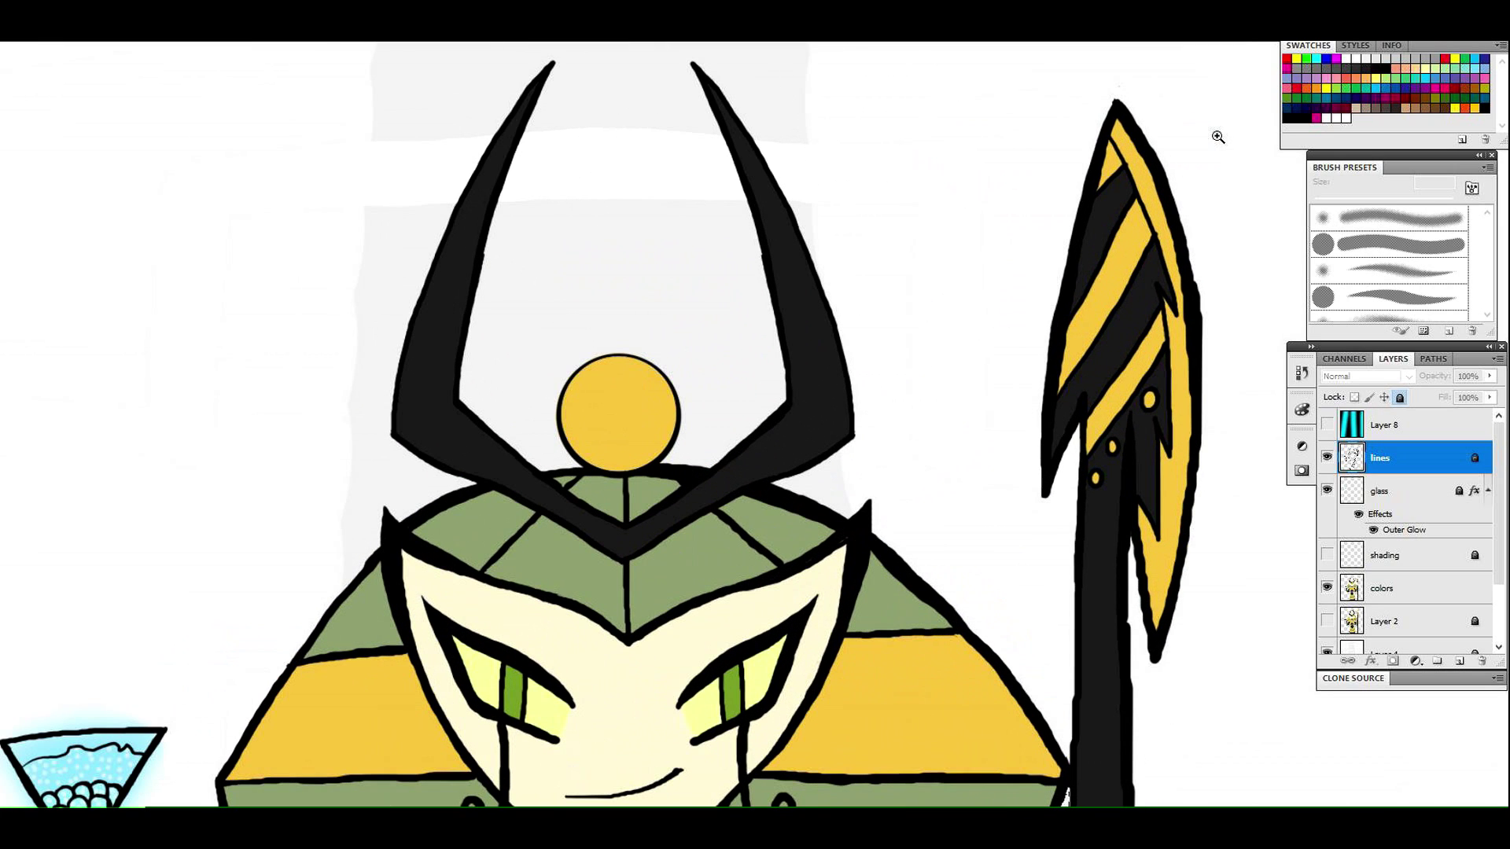
left_click(1162, 247)
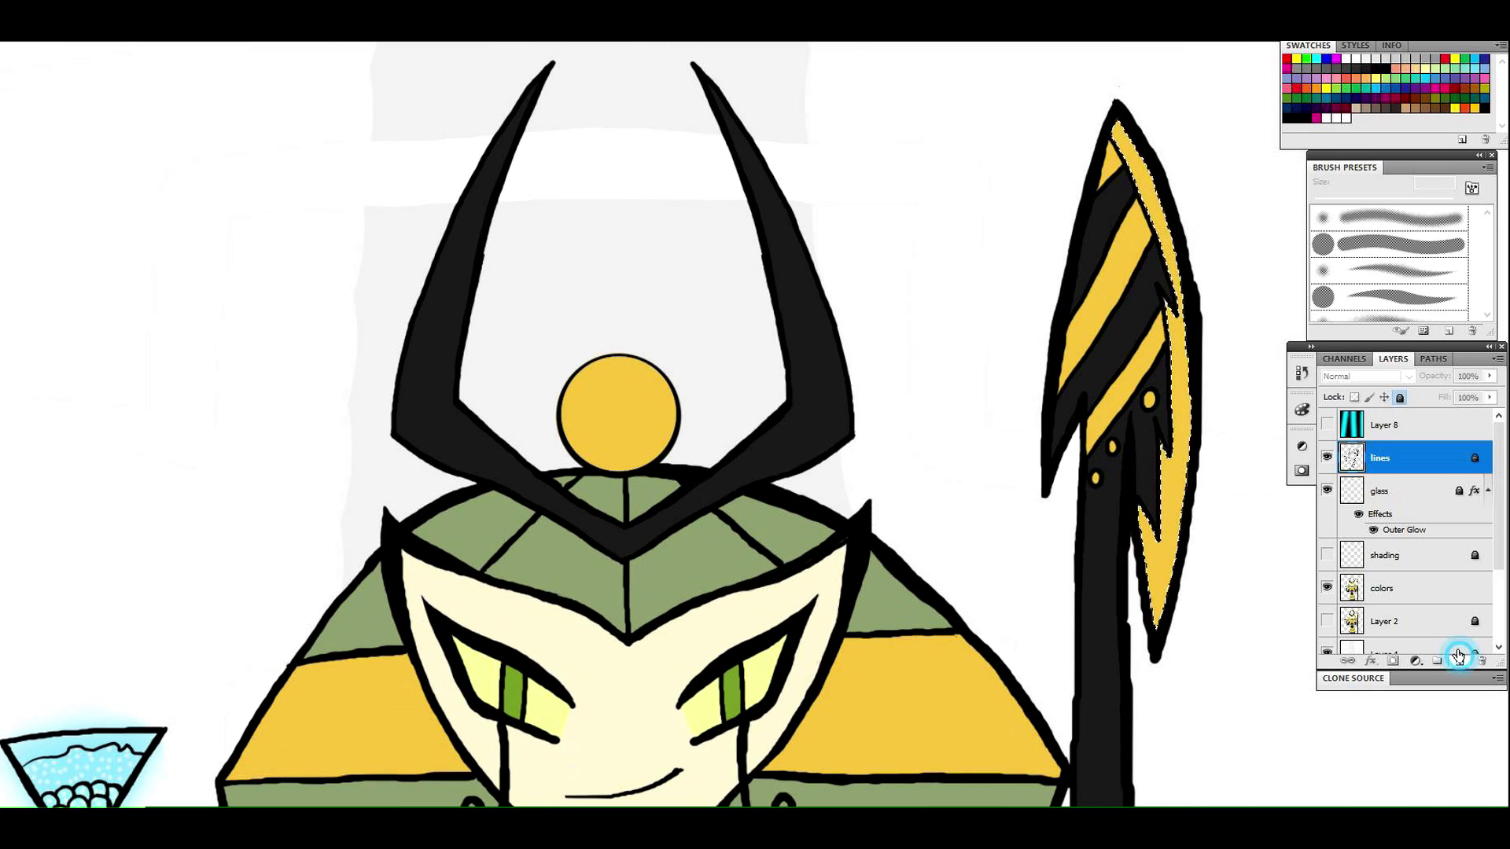
key("ctrl+alt+shift+n")
key("ctrl+bracketleft")
Fill the selected outer edge of the spearhead with an orange-to-yellow gold gradient on the new layer
left_click(78, 32)
left_click(790, 242)
left_click(938, 200)
left_click_drag(1105, 119, 1216, 583)
Select the small gold segment at the spearhead's tip from the lines layer and fill it with the gold gradient
left_click(1, 76)
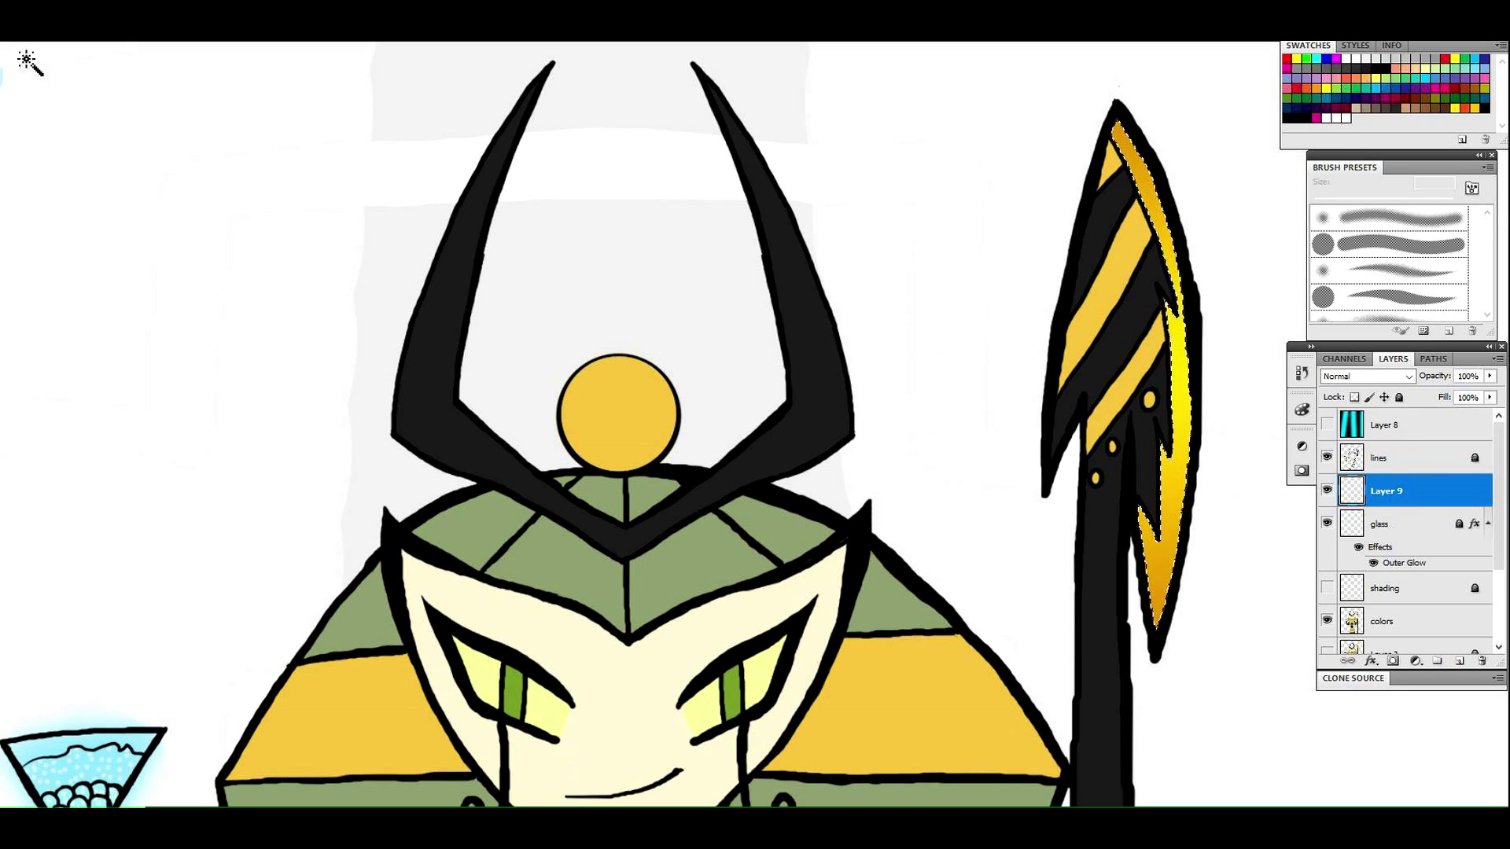
left_click(1410, 459)
left_click(1112, 166)
left_click(1414, 621)
left_click_drag(1090, 191, 1150, 121)
Select the spearhead's upper gold stripe from the lines layer and fill it with the gold gradient on Layer 9
left_click(1, 72)
left_click(1423, 461)
left_click(10, 187)
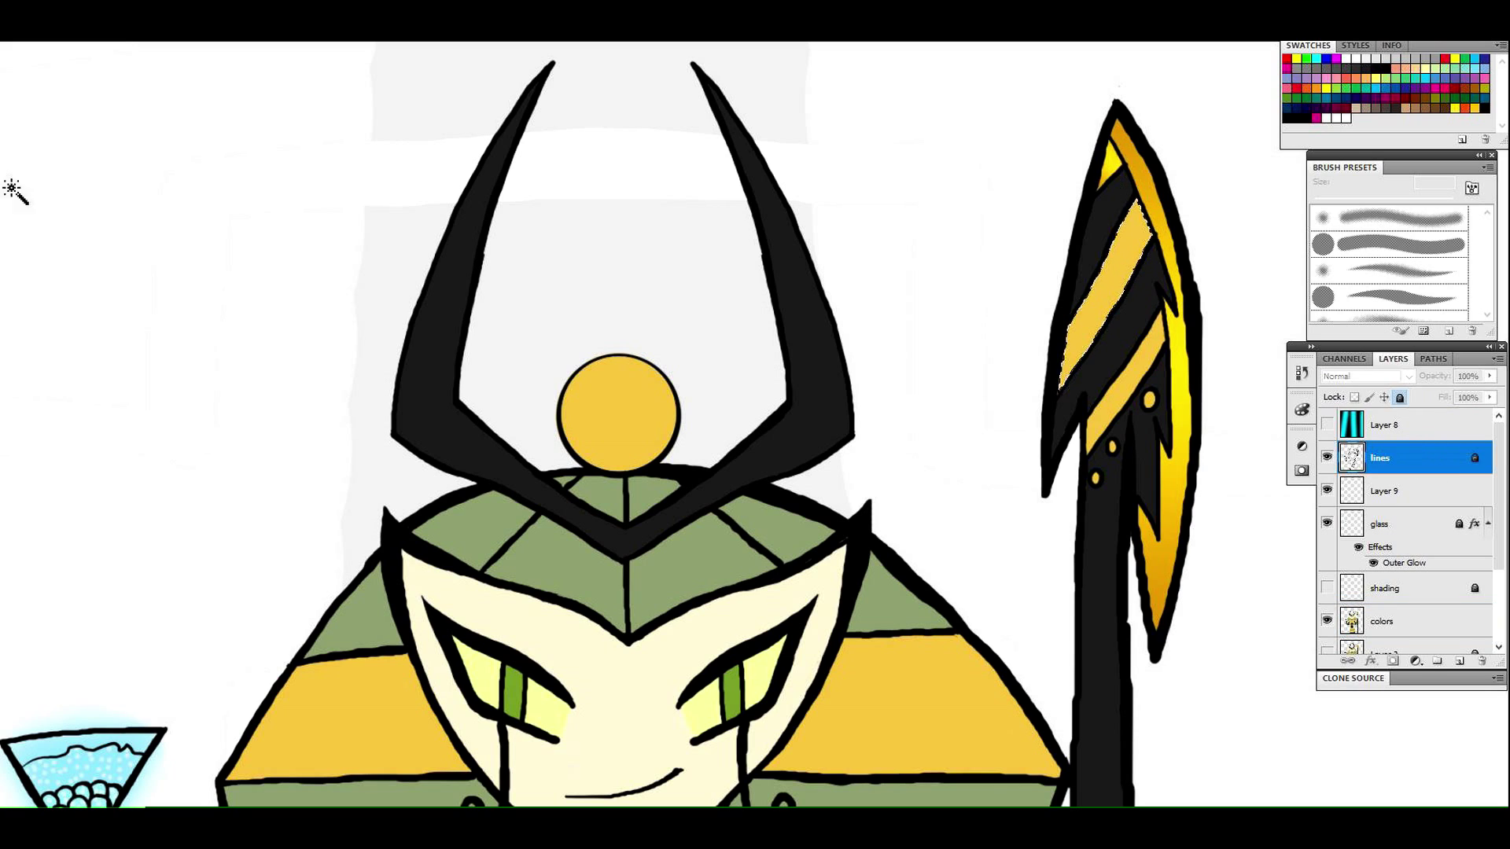
left_click(1426, 620)
left_click(1420, 490)
left_click_drag(1062, 361, 1145, 206)
Select the spearhead's lower gold stripe from the lines layer and fill it with the gold gradient on Layer 9
left_click(2, 74)
left_click(1418, 461)
left_click(1154, 357)
left_click(1419, 621)
left_click(1428, 488)
left_click_drag(1082, 425, 1164, 328)
Select the spear shaft below the hand from the lines layer, then make Layer 9 active
left_click_drag(1208, 417, 1040, 511)
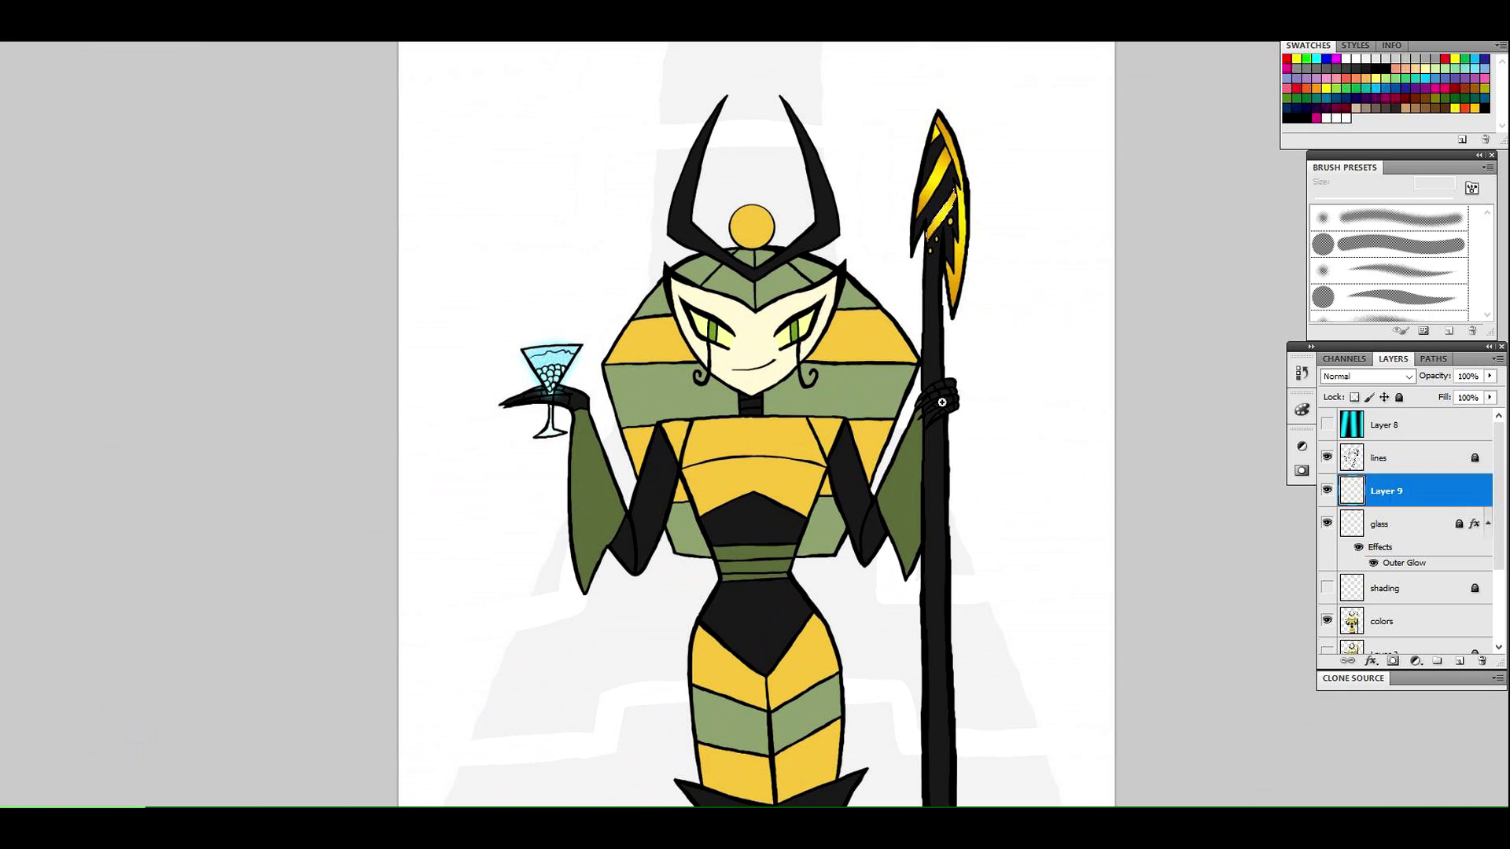
left_click(1423, 461)
left_click(937, 470)
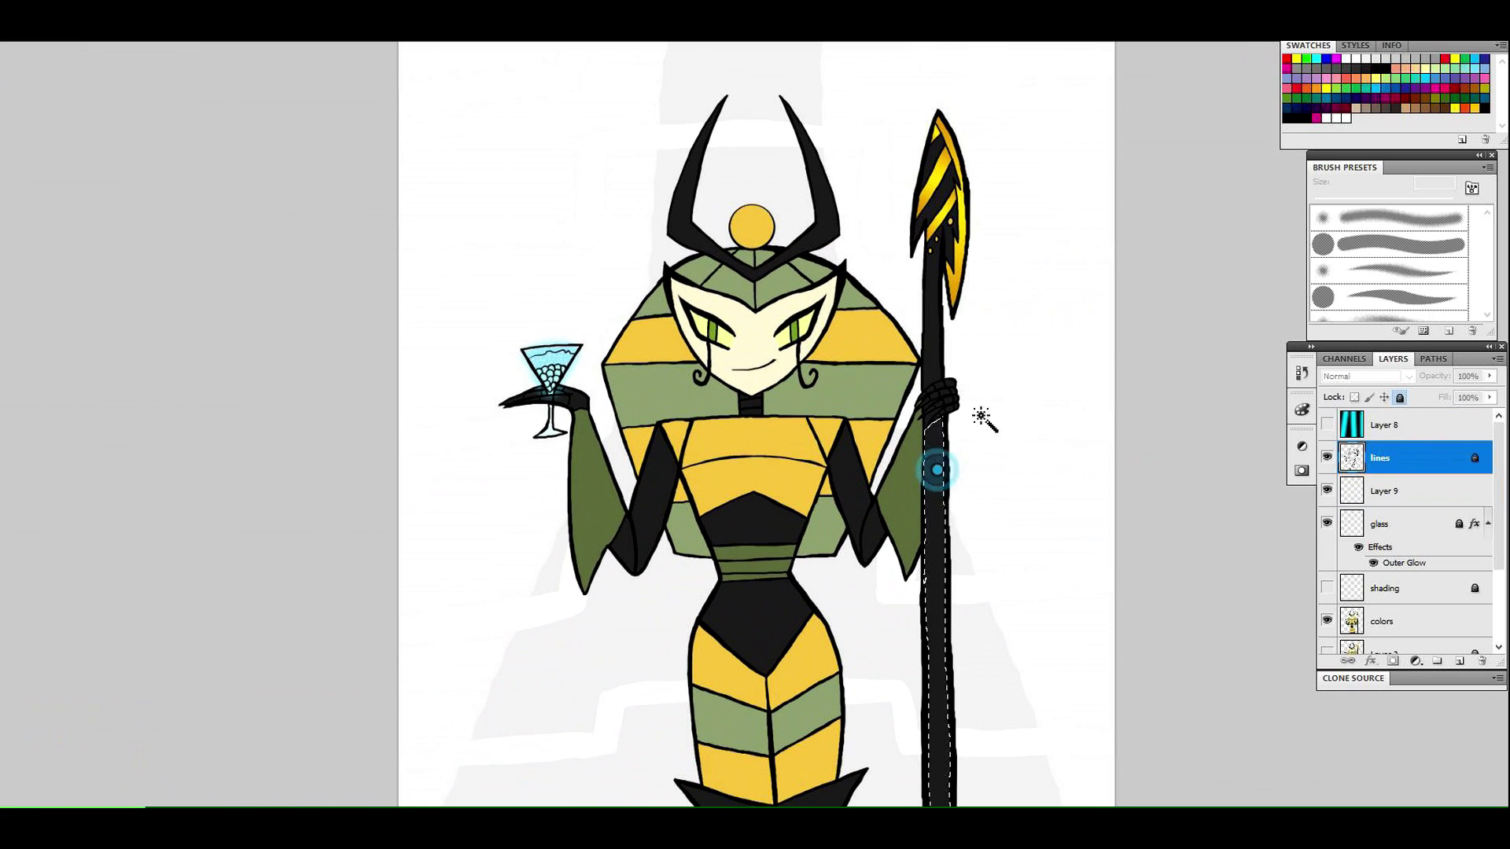
left_click(1403, 489)
Recolour a three-stop gradient from near-black #252525 at both ends to a lighter grey at the 50% stop
left_click_drag(879, 235, 882, 277)
left_click(686, 289)
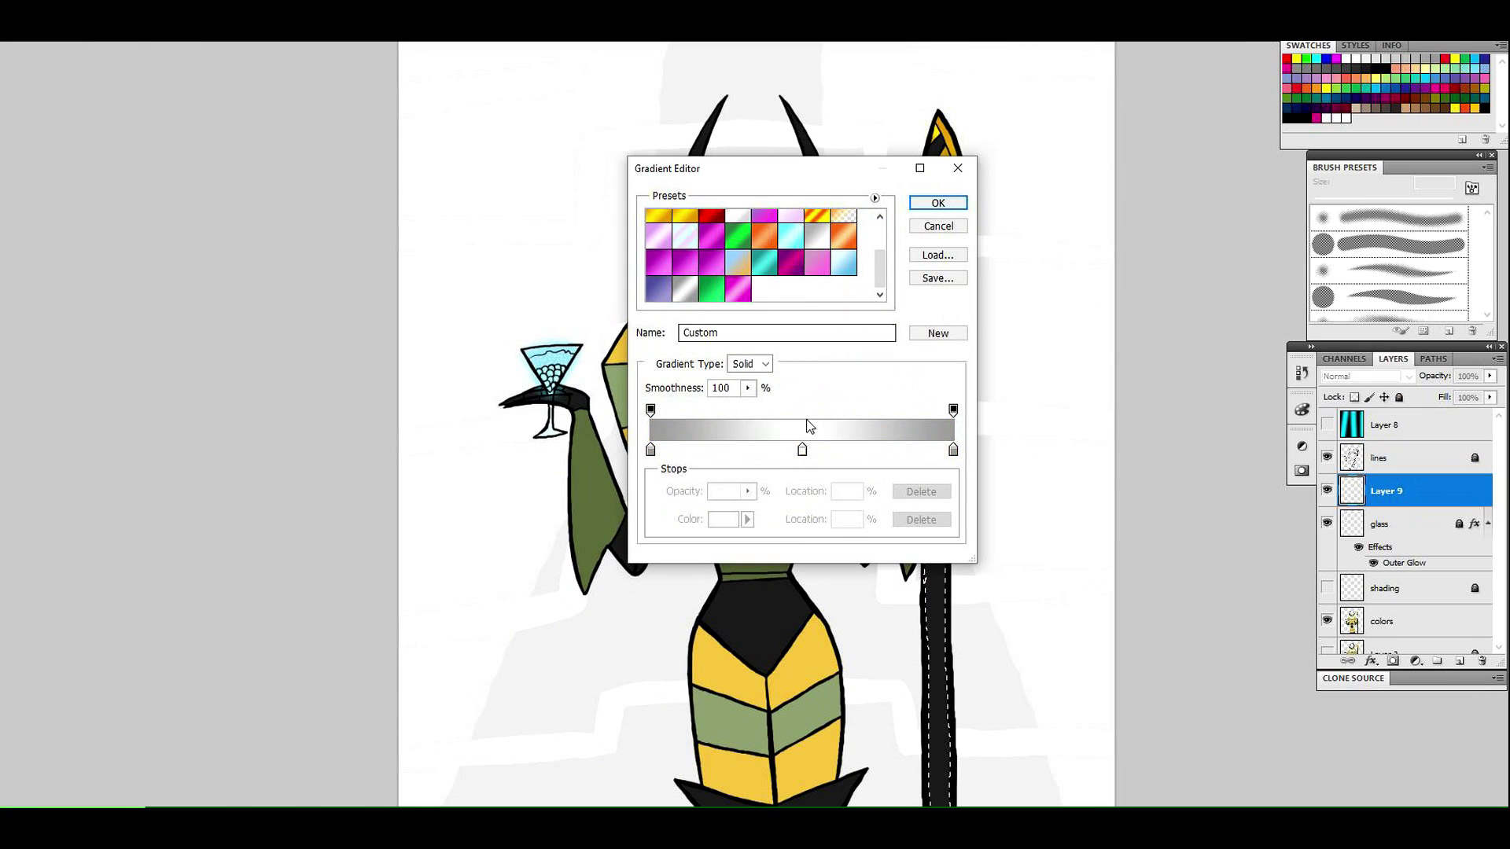
left_click(951, 449)
left_click(802, 449)
left_click(722, 519)
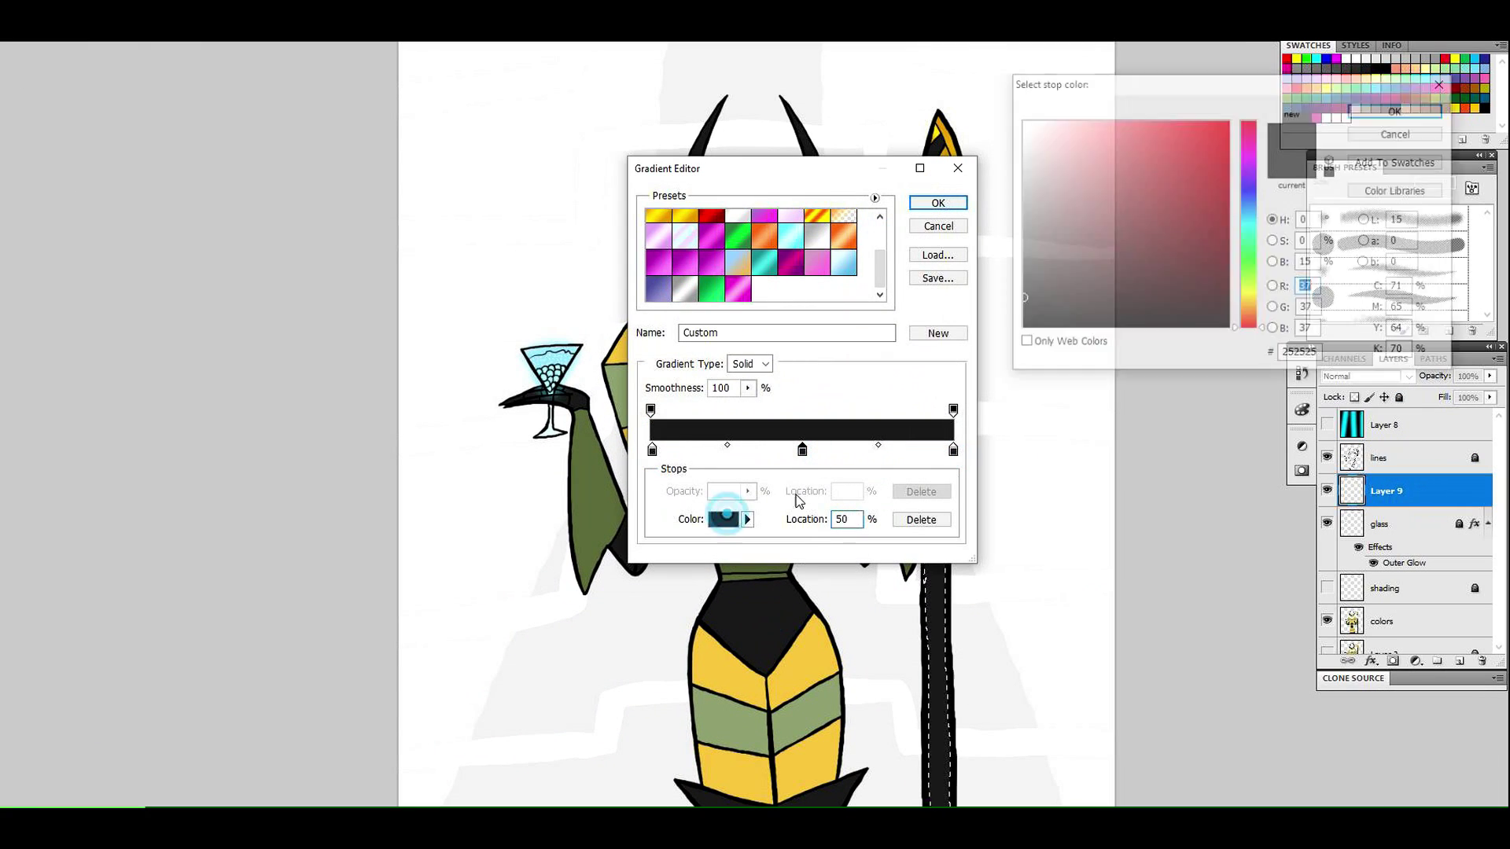
left_click(1398, 109)
left_click(937, 202)
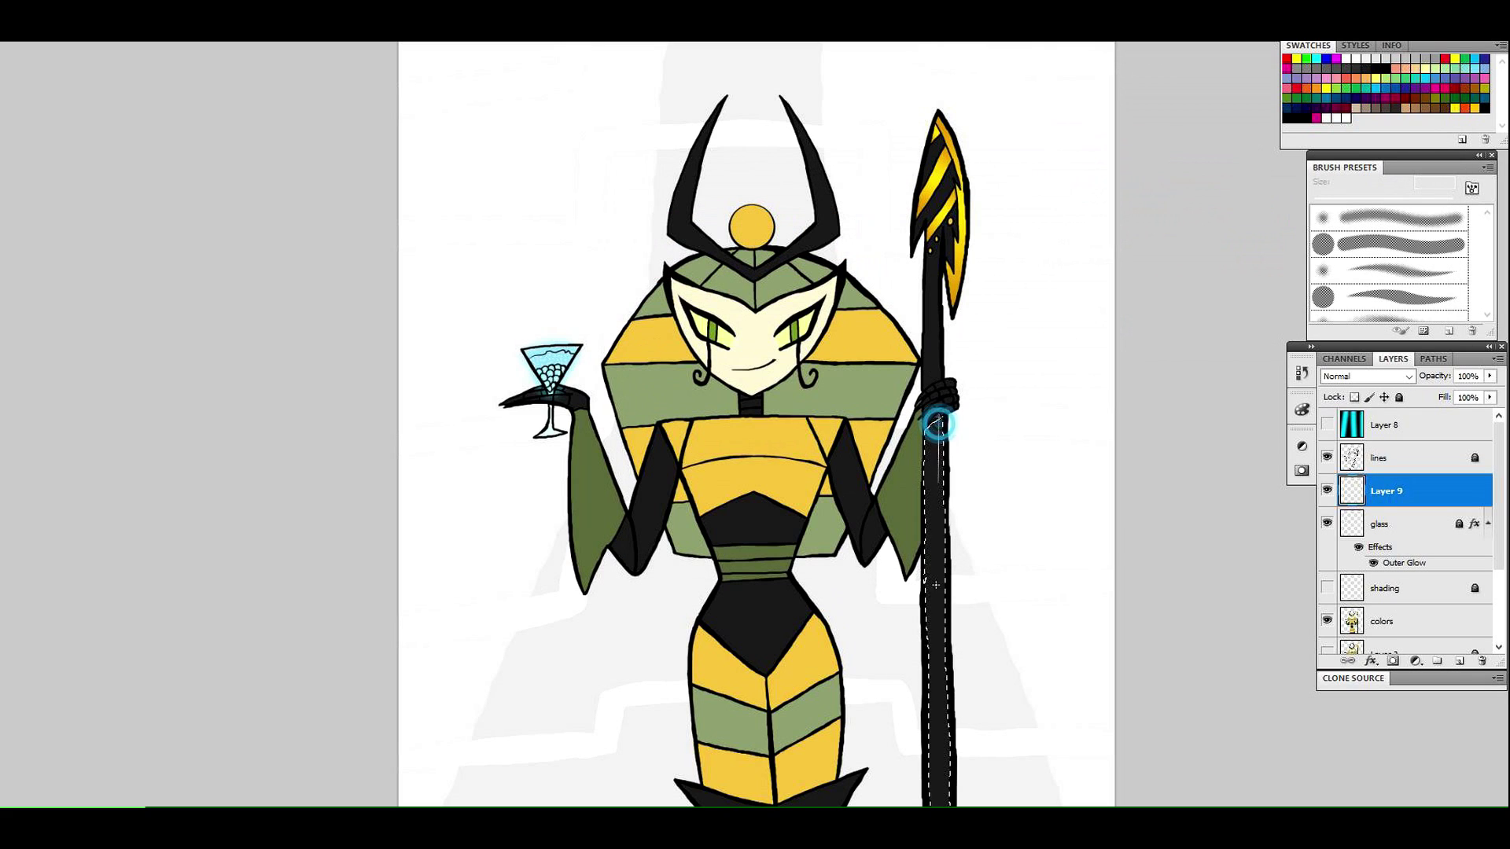
Try the dark grey gradient along and across the selected spear shaft on Layer 9
scroll(937, 417, "down", 1)
left_click_drag(939, 410, 944, 805)
left_click_drag(942, 130, 946, 794)
left_click_drag(922, 662, 953, 662)
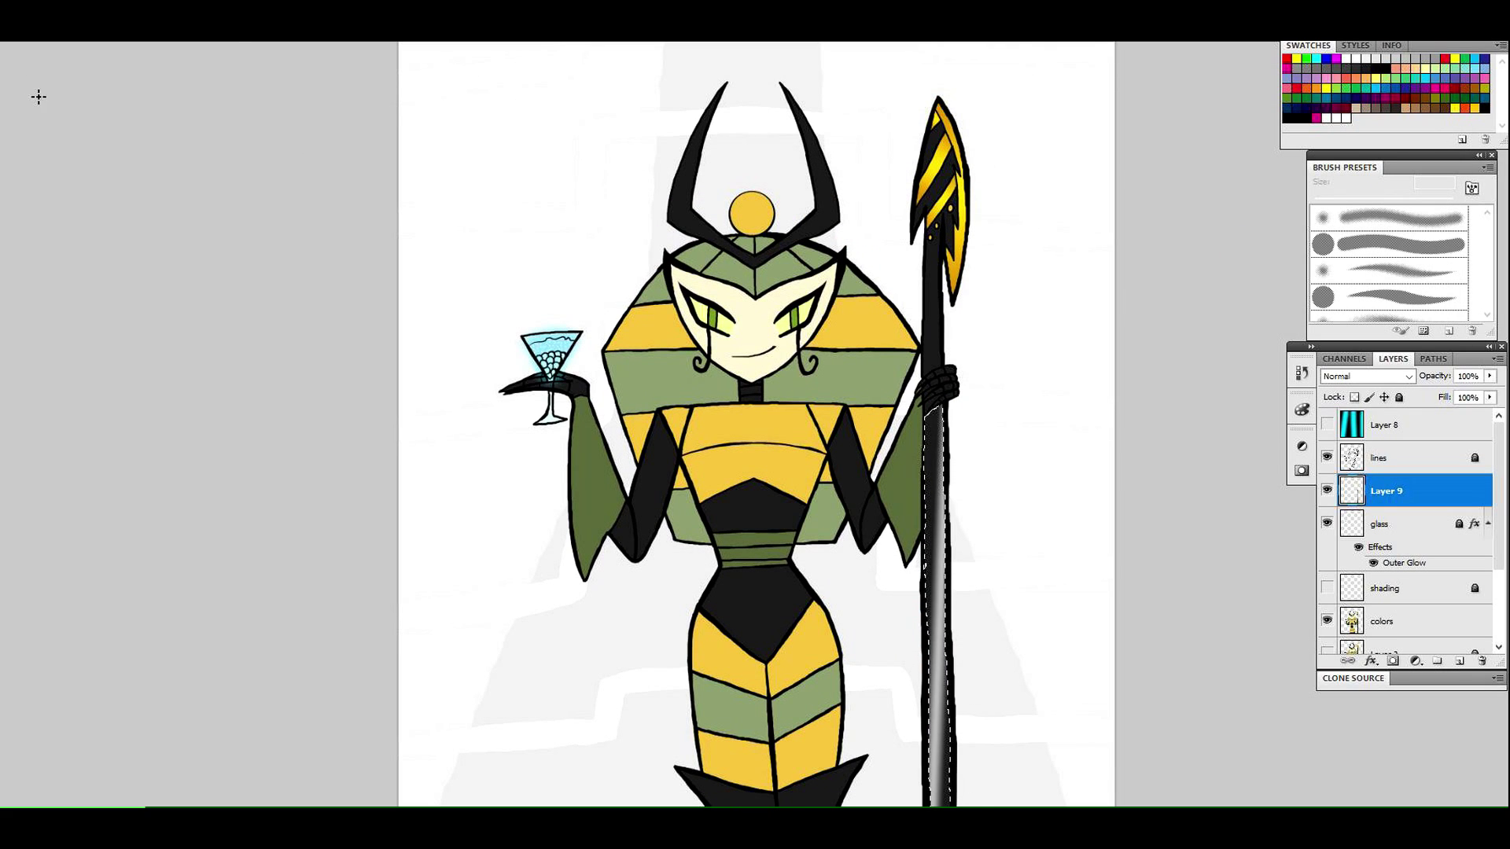
Undo the grey gradient fills on the spear shaft and dismiss the gradient settings
left_click(23, 4)
left_click(47, 31)
left_click(23, 4)
left_click(47, 31)
left_click(24, 4)
left_click(47, 31)
left_click(24, 4)
left_click(47, 31)
left_click(59, 28)
left_click(802, 451)
left_click(958, 168)
Choose a grey foreground colour and a soft round brush at 92 px for highlighting the shaft
left_click(1, 250)
left_click(1023, 233)
left_click(1395, 107)
left_click(974, 519)
key("b")
left_click(1405, 214)
left_click_drag(1341, 199, 1377, 198)
key("alt+bracketleft")
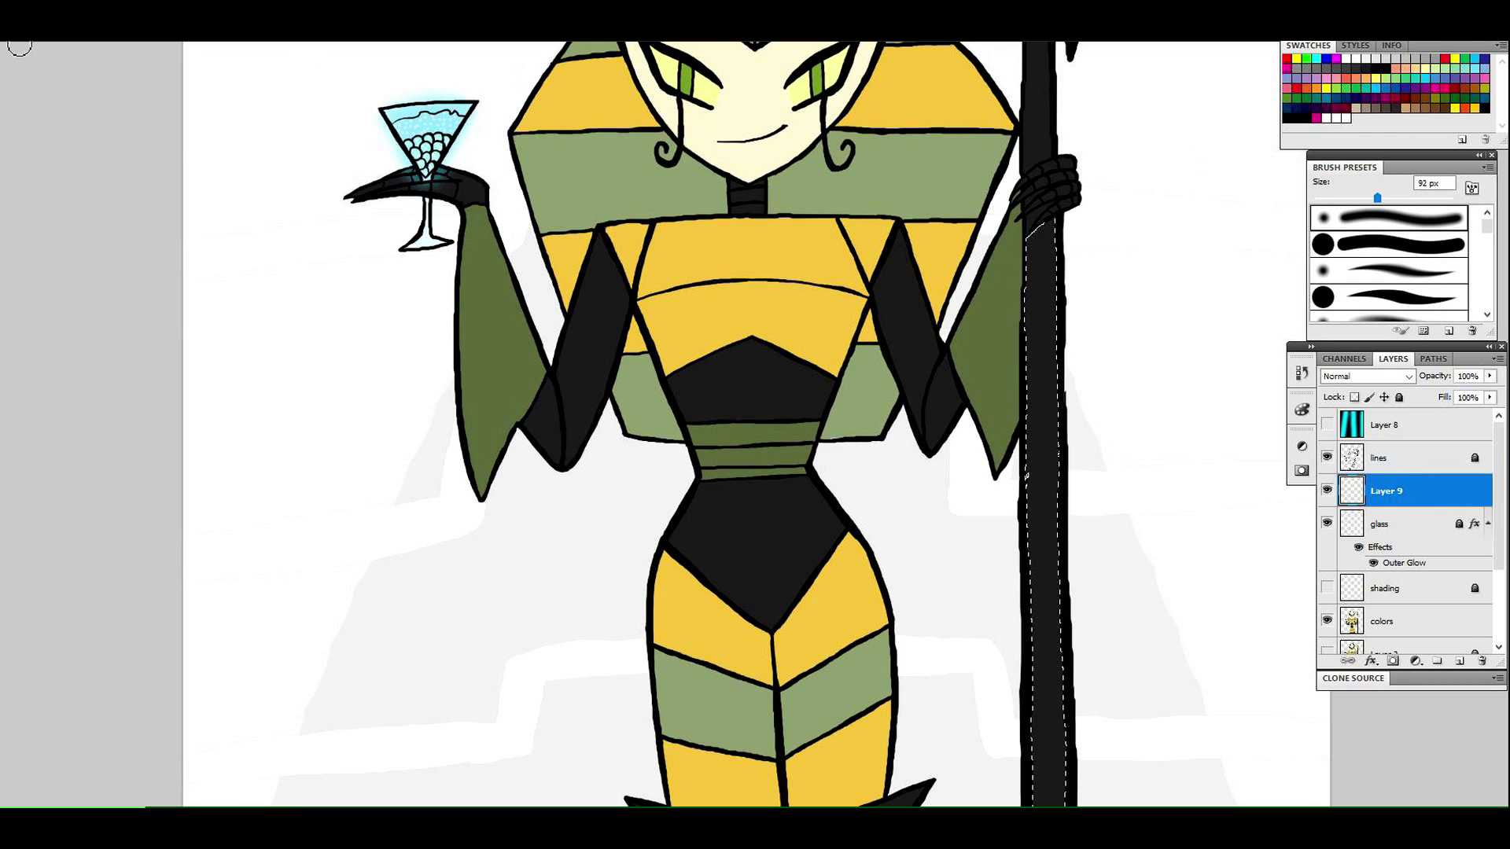
Try a soft grey highlight stroke down the selected spear shaft directly on Layer 9
mouse_move(1057, 236)
left_mouse_down()
mouse_move(1054, 202)
mouse_move(1057, 802)
left_mouse_up()
left_click(24, 6)
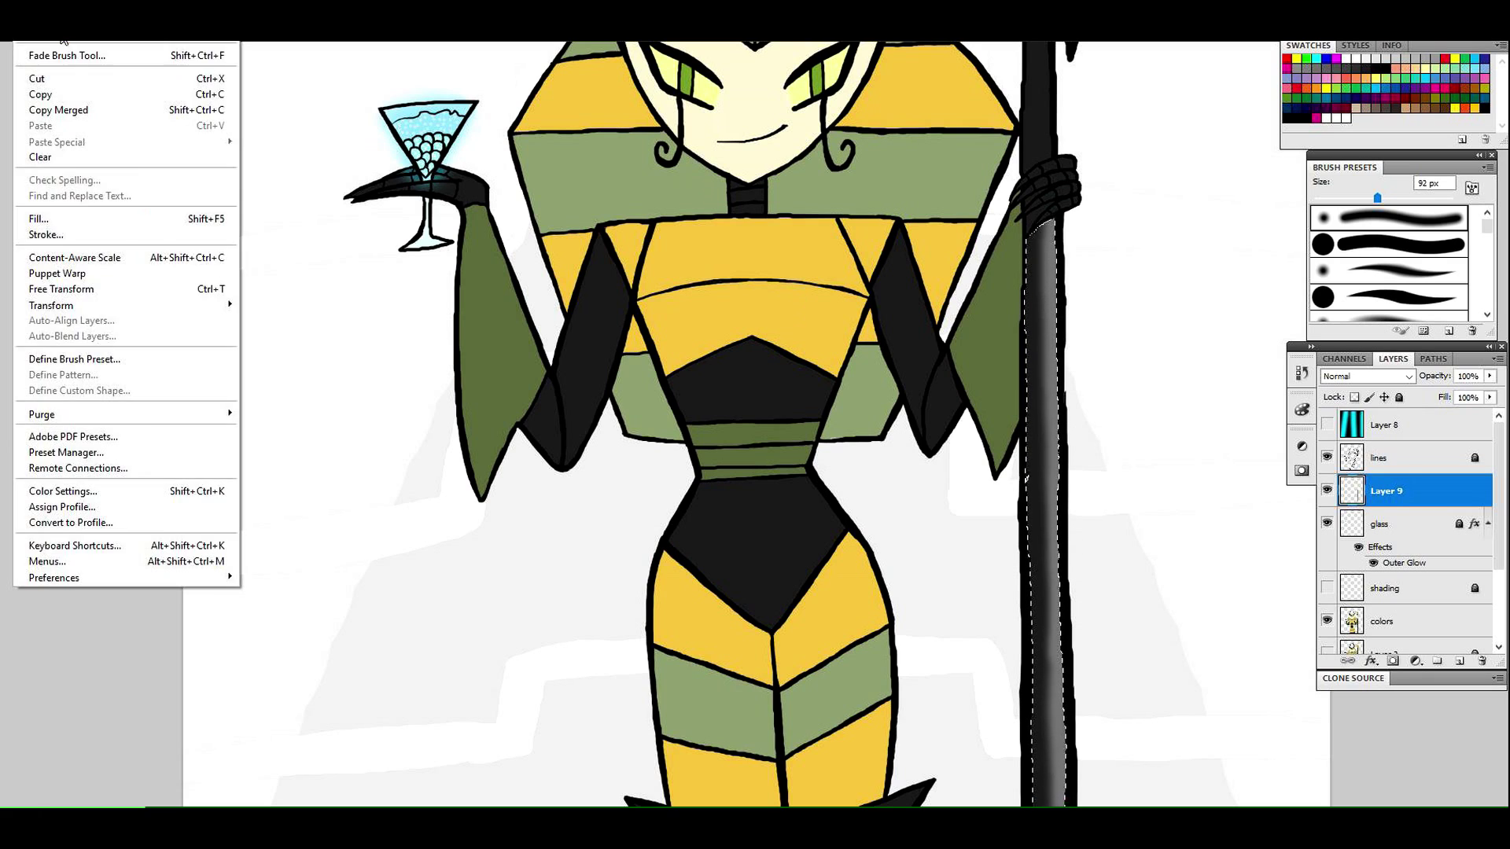
left_click(59, 32)
Add a new layer above Layer 9 and paint a soft grey highlight down the spear shaft below the hand
left_click(1416, 497)
left_click(1459, 661)
left_click_drag(1056, 198, 1059, 605)
key("space")
left_click_drag(555, 335, 556, 279)
left_click_drag(1061, 724, 1061, 804)
Paint the soft grey highlight along the shaft between the spearhead and the hand with the 92 px brush
key("z")
left_click_drag(298, 332, 250, 330)
mouse_move(981, 323)
left_mouse_down()
mouse_move(1011, 298)
mouse_move(988, 314)
left_mouse_up()
left_click_drag(857, 251, 936, 247)
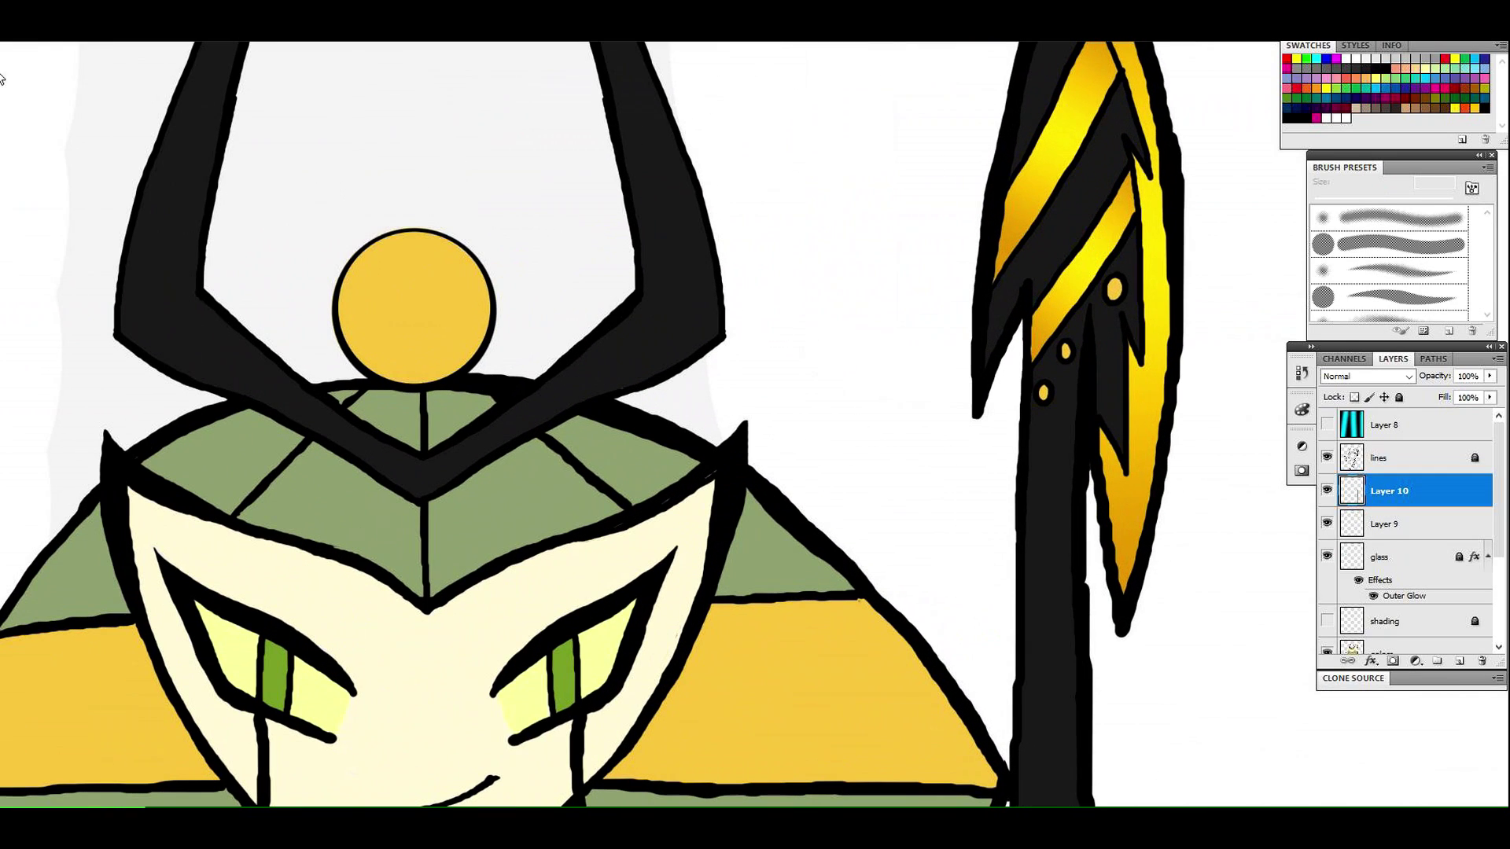
key("b")
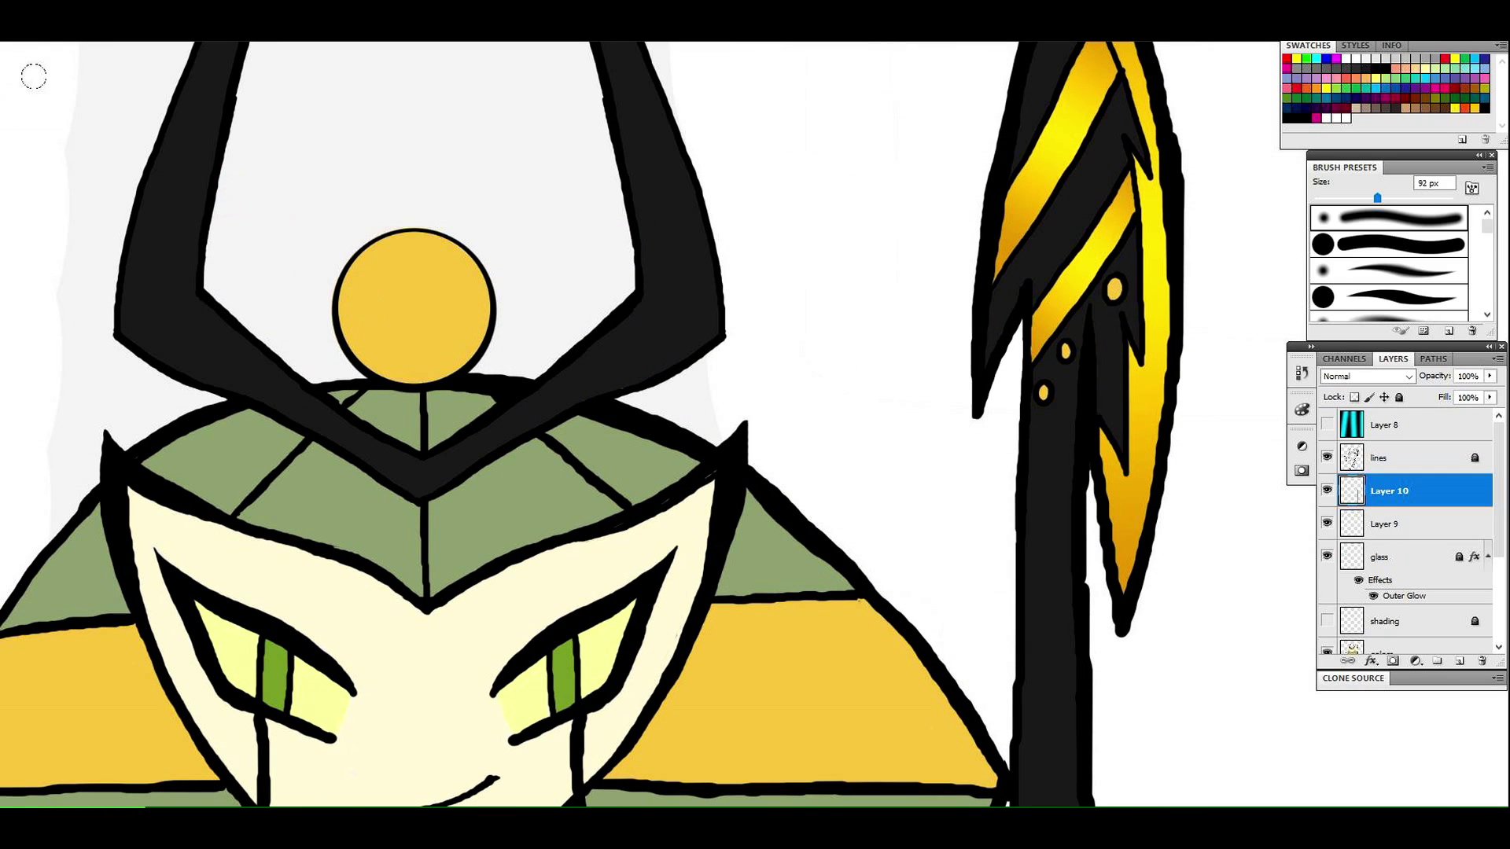
left_click_drag(1061, 472, 1057, 801)
scroll(748, 371, "down", 3)
mouse_move(1006, 561)
left_mouse_down()
mouse_move(1013, 621)
mouse_move(1046, 613)
left_mouse_up()
Paint grey highlights with a 28 px brush where the shaft meets the spearhead's dark barbs, undoing the last stroke
left_click(1332, 198)
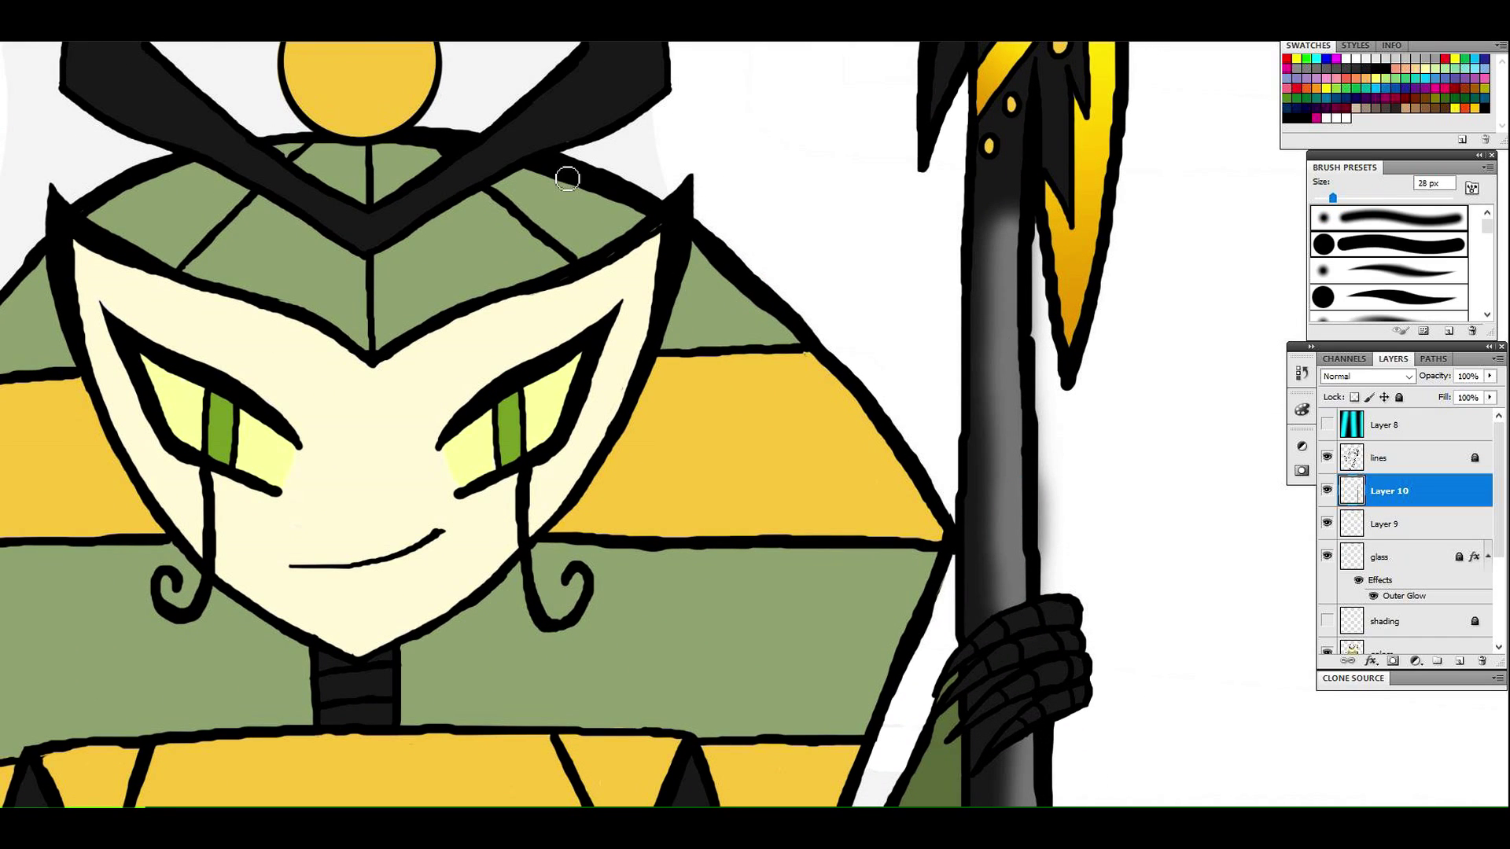
key("z")
key("ctrl+0")
left_click(1091, 163)
left_click(1236, 118)
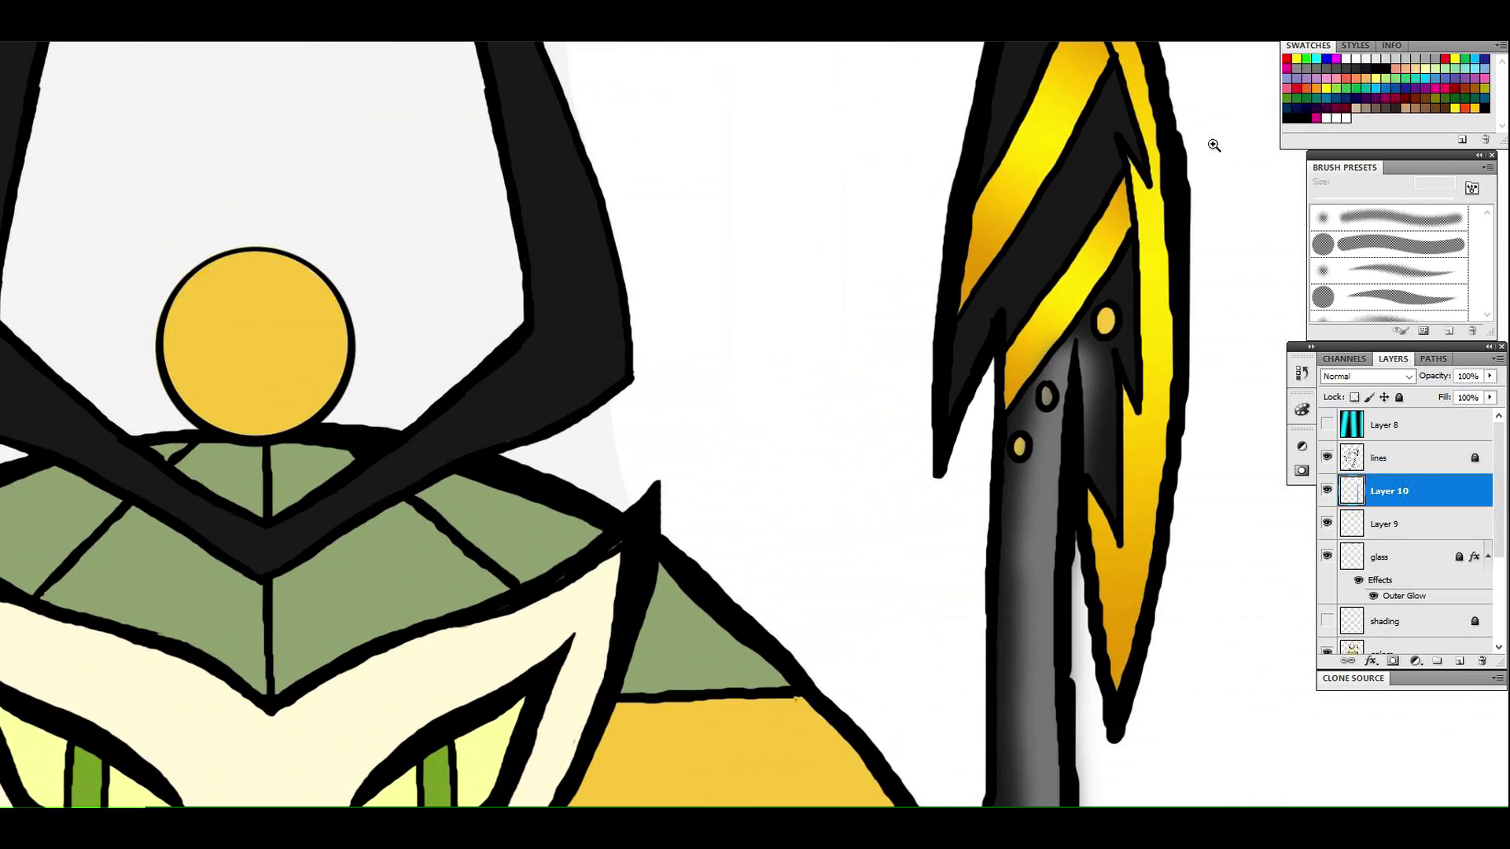
key("b")
left_click_drag(1086, 329, 1102, 472)
mouse_move(998, 477)
left_mouse_down()
mouse_move(1086, 329)
mouse_move(1008, 514)
left_mouse_up()
mouse_move(976, 760)
left_mouse_down()
mouse_move(1088, 438)
mouse_move(977, 739)
left_mouse_up()
left_click_drag(978, 739, 1055, 434)
mouse_move(1040, 524)
left_mouse_down()
mouse_move(1004, 724)
mouse_move(1016, 555)
mouse_move(1042, 531)
mouse_move(1068, 560)
left_mouse_up()
key("ctrl+z")
key("z")
key("ctrl+0")
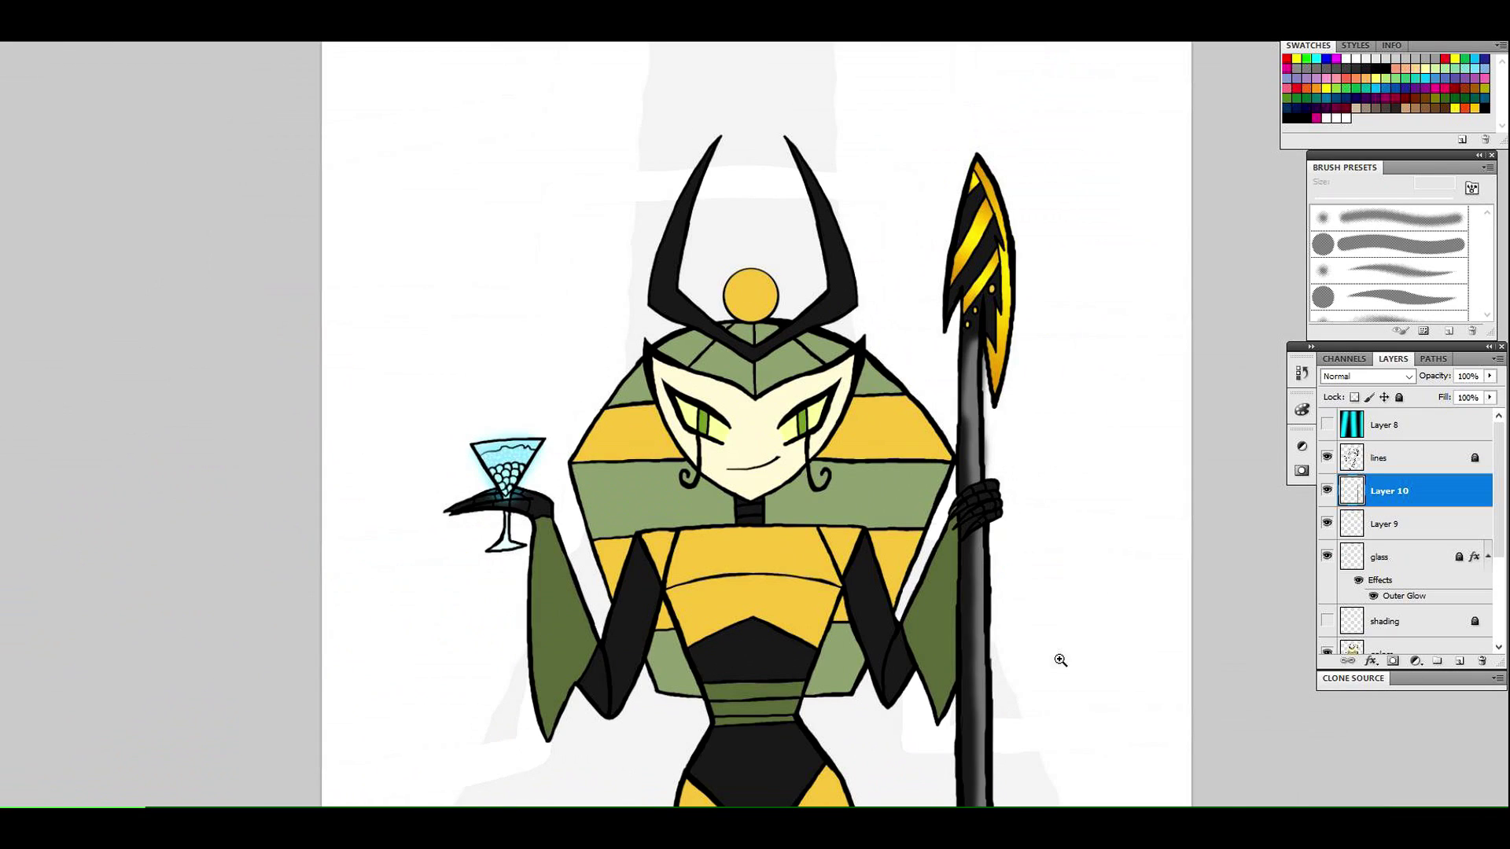
Erase the grey highlight from the spearhead and the whole shaft on Layer 10
left_click(1062, 657)
key("e")
left_click(1370, 228)
left_click_drag(1332, 199, 1340, 199)
mouse_move(1023, 275)
left_mouse_down()
mouse_move(1029, 358)
mouse_move(1029, 283)
mouse_move(1038, 293)
left_mouse_up()
left_click_drag(1339, 198, 1382, 199)
mouse_move(1030, 534)
left_mouse_down()
mouse_move(1029, 755)
mouse_move(1029, 542)
left_mouse_up()
key("z")
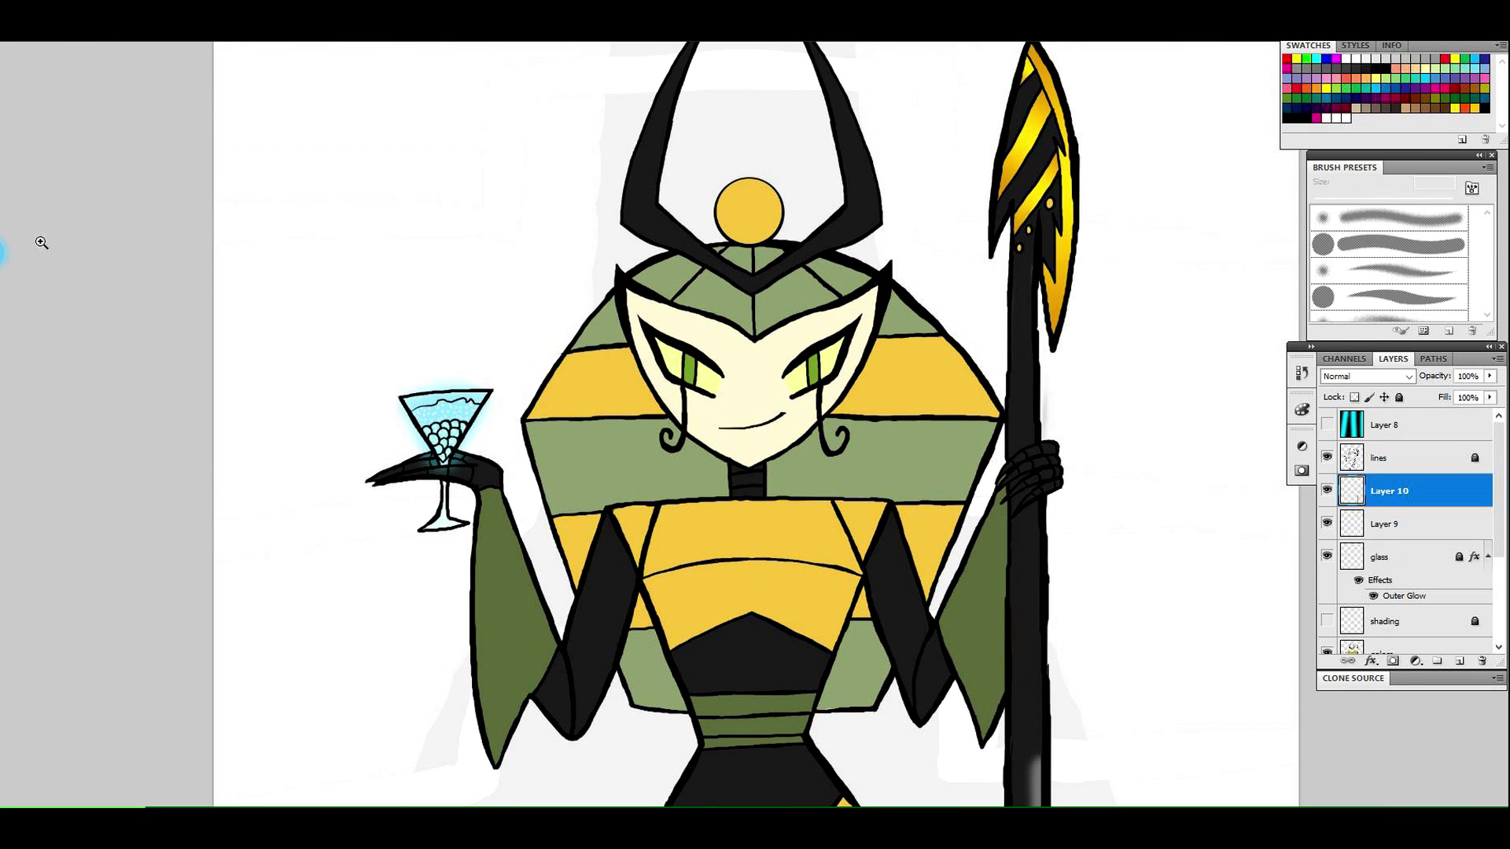
key("ctrl+0")
mouse_move(941, 739)
left_mouse_down()
mouse_move(926, 657)
mouse_move(980, 620)
mouse_move(957, 621)
mouse_move(921, 800)
left_mouse_up()
key("e")
Reselect the spear shaft below the hand from the lines layer and ready a 58 px soft brush on Layer 10
key("w")
left_click(1432, 454)
left_click(914, 602)
left_click(1418, 492)
key("b")
left_click_drag(1377, 197, 1352, 196)
left_click(55, 42)
left_click(1390, 491)
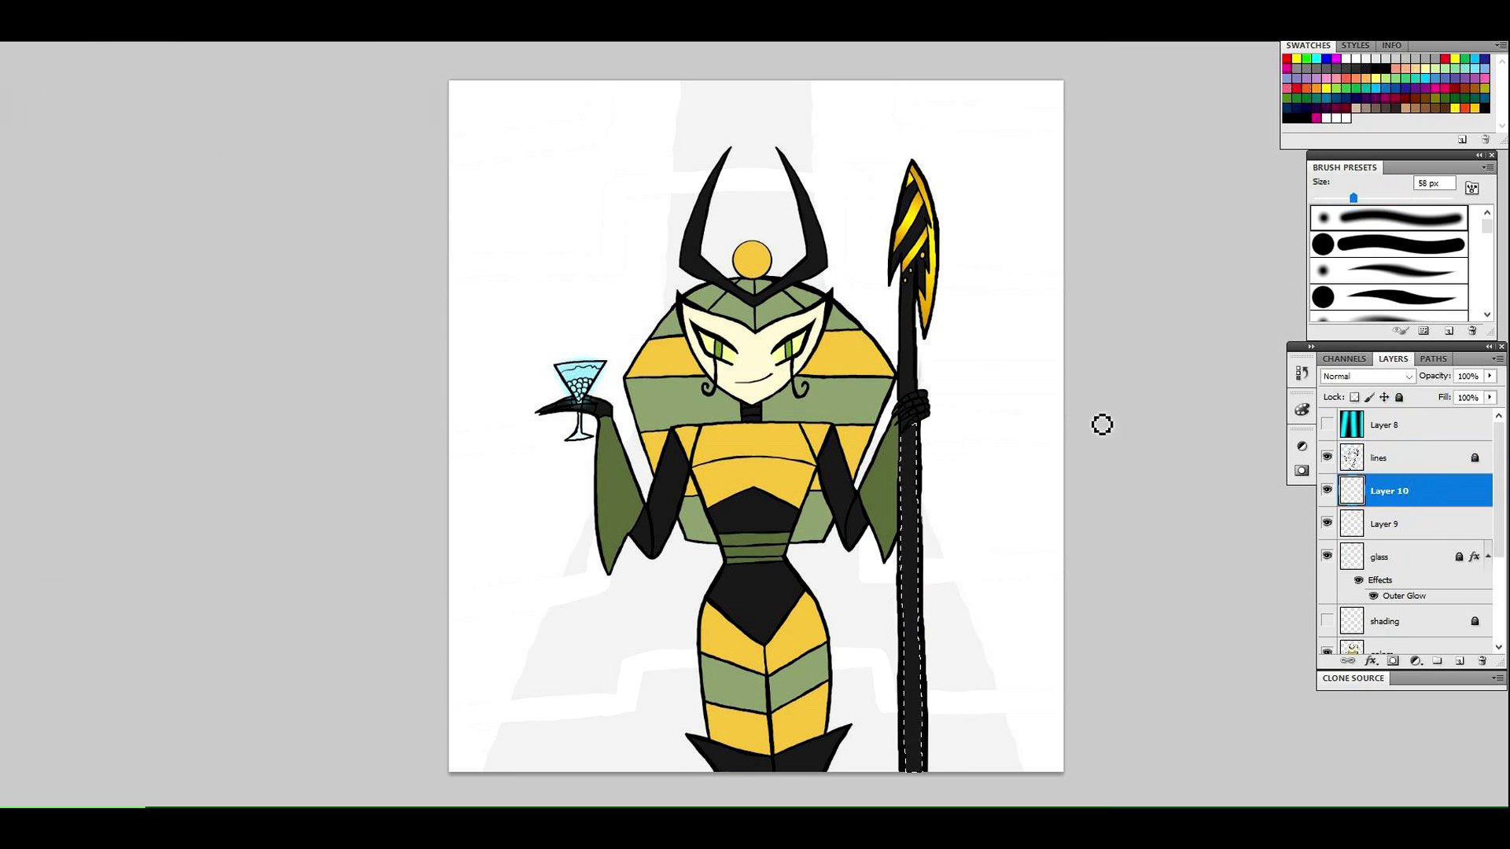
left_click(3, 245)
left_click_drag(979, 424, 966, 423)
left_click(10, 3)
left_click(24, 221)
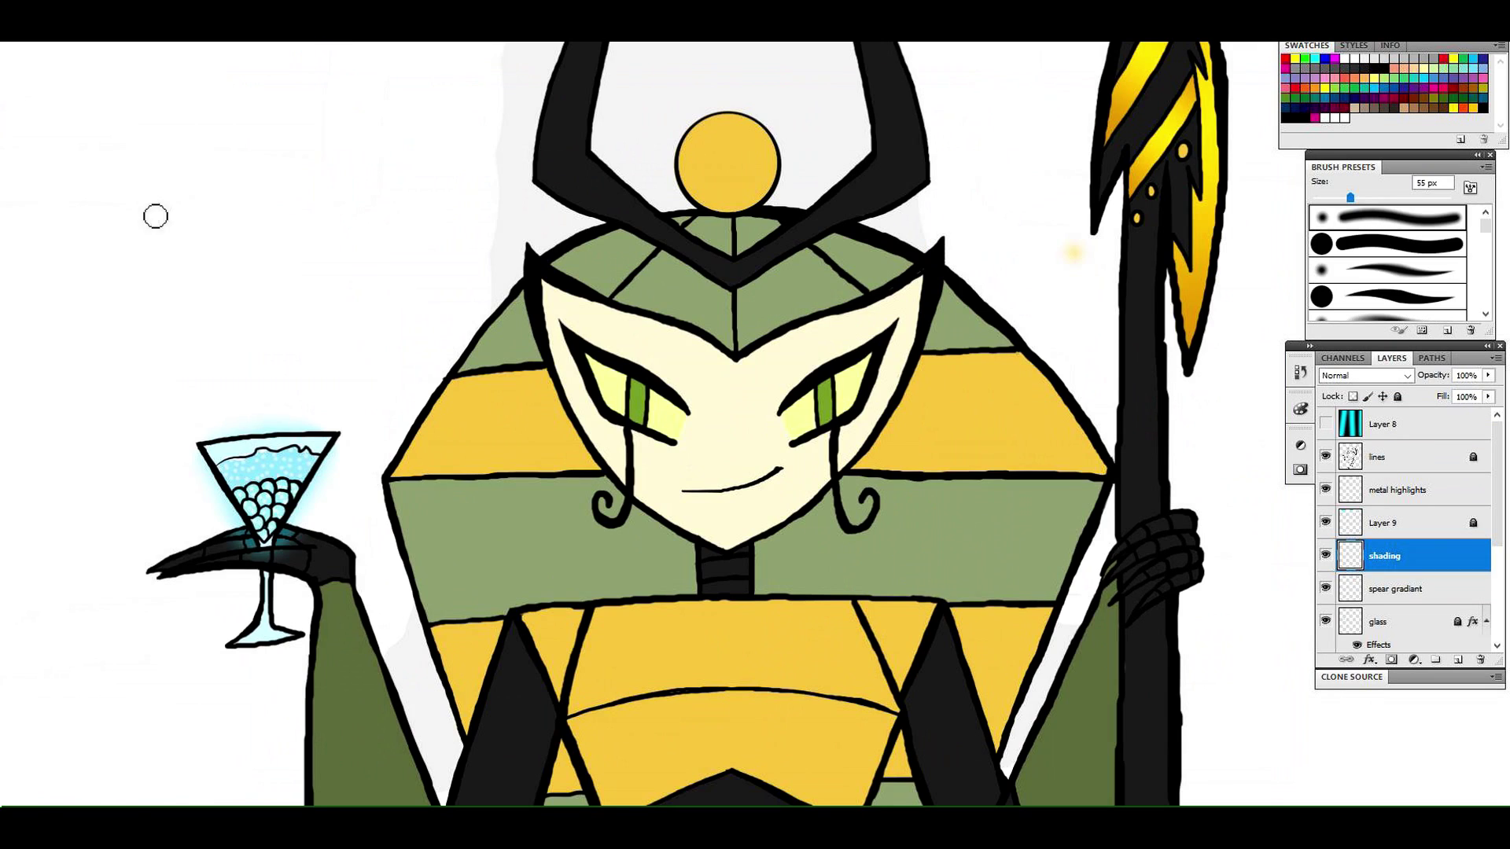
Make the shading layer active and set the brush size to 41 px for the face
left_click(995, 317)
key("b")
left_click_drag(1350, 198, 1340, 197)
left_click(1407, 457)
left_click(1424, 552)
Try a soft brush stroke of shading along the edge of the face
left_click_drag(555, 395, 778, 302)
left_click(36, 4)
left_click(65, 31)
Shade the inner edges of the face in pale yellow with a hard round brush on the shading layer
left_click(1399, 241)
mouse_move(562, 390)
left_mouse_down()
mouse_move(853, 263)
mouse_move(899, 220)
mouse_move(822, 463)
left_mouse_up()
mouse_move(518, 746)
left_mouse_down()
mouse_move(700, 654)
mouse_move(833, 479)
left_mouse_up()
mouse_move(550, 402)
left_mouse_down()
mouse_move(438, 342)
mouse_move(308, 311)
mouse_move(174, 232)
mouse_move(393, 336)
left_mouse_up()
mouse_move(178, 237)
left_mouse_down()
mouse_move(232, 473)
mouse_move(335, 602)
left_mouse_up()
mouse_move(287, 544)
left_mouse_down()
mouse_move(475, 709)
mouse_move(573, 711)
mouse_move(668, 637)
left_mouse_up()
left_click(12, 238)
key("ctrl+0")
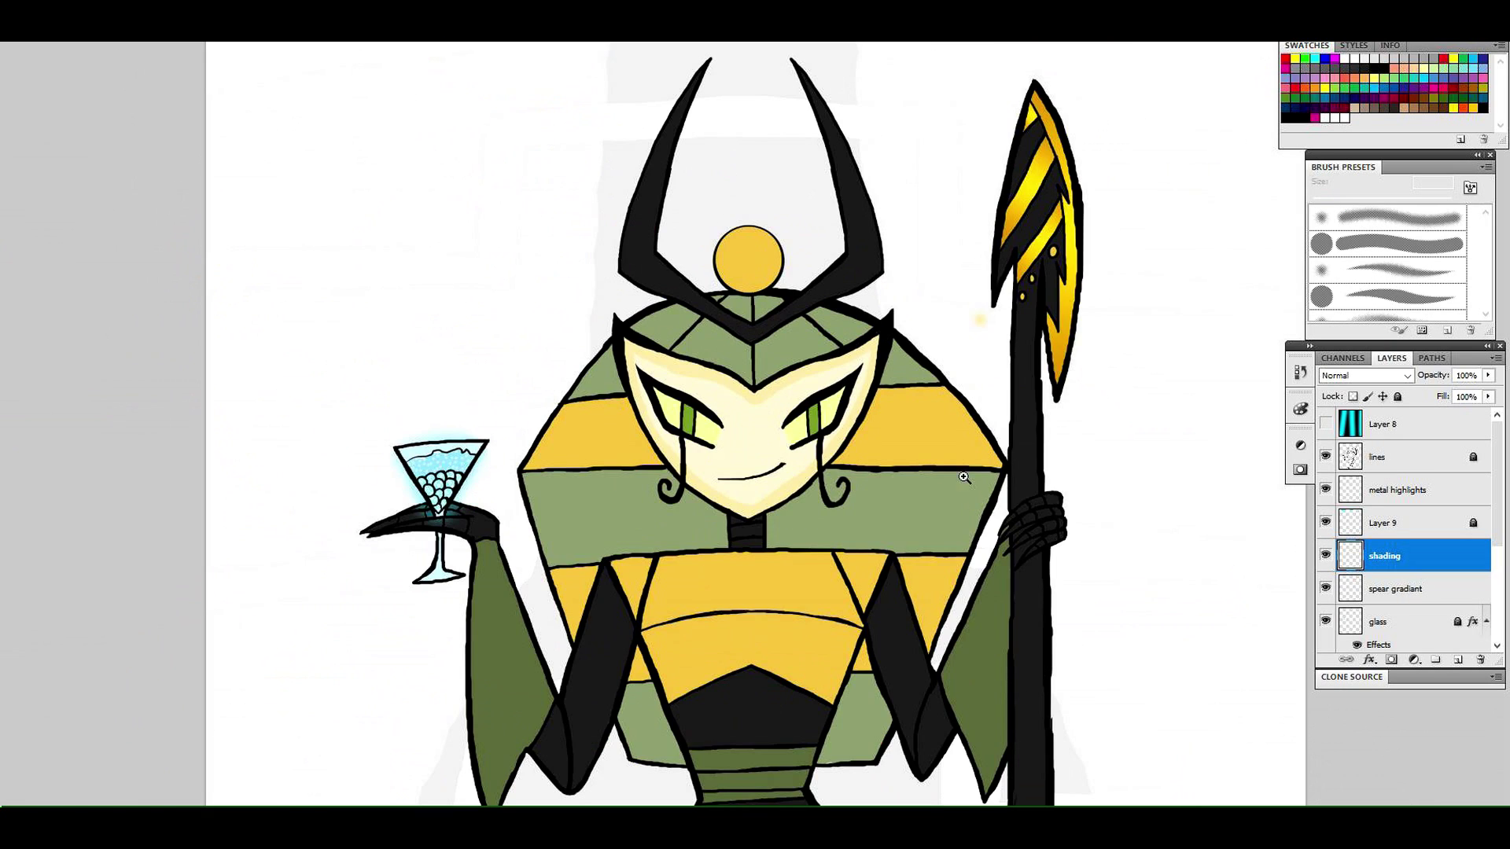
Undo the pale yellow shading strokes around the face
left_click_drag(629, 330, 1045, 570)
left_click(23, 35)
left_click(47, 87)
left_click(1139, 245)
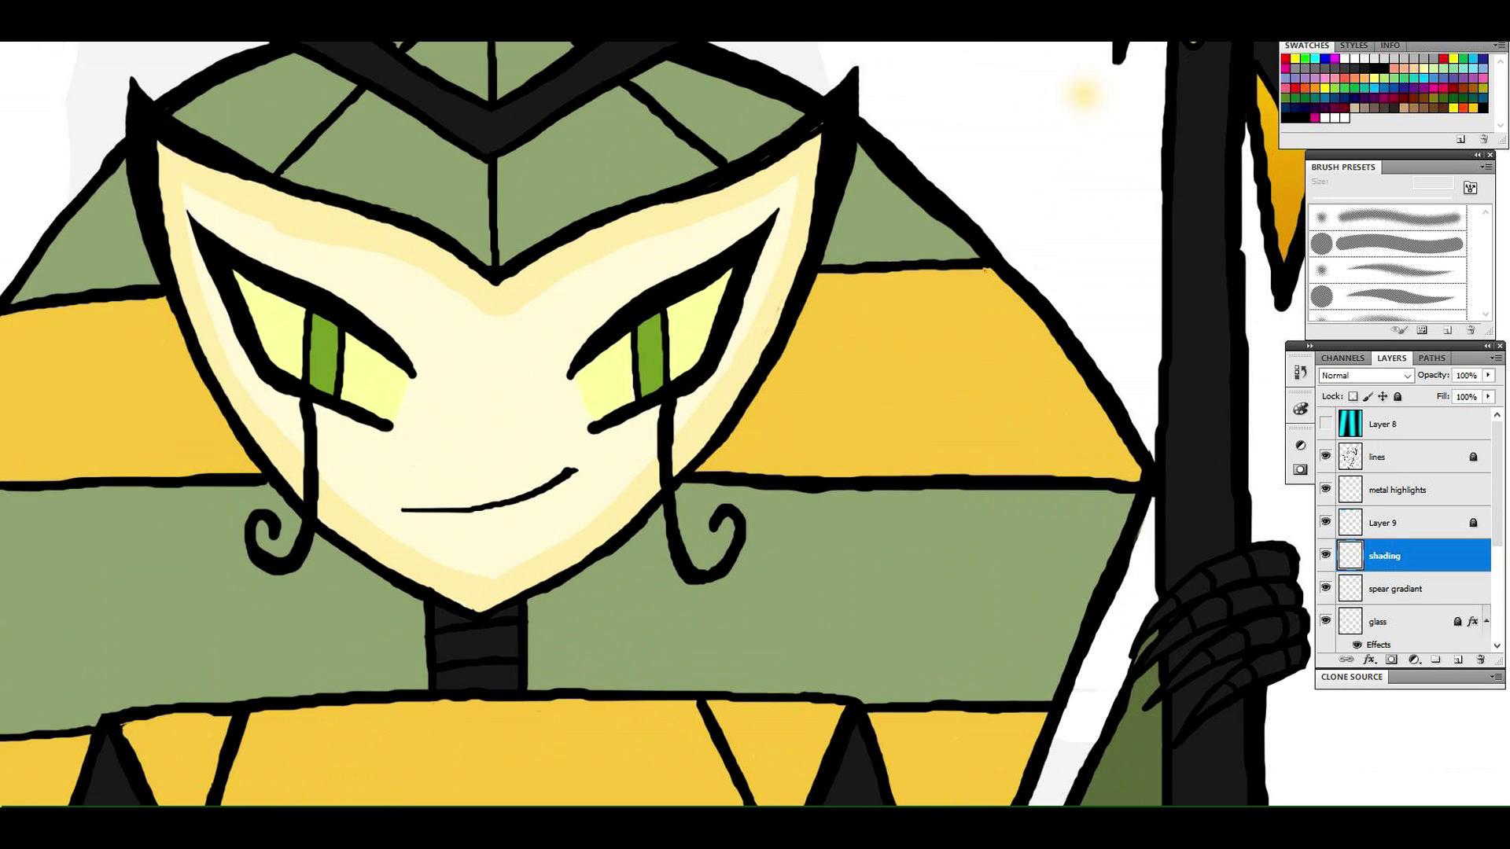
left_click(53, 39)
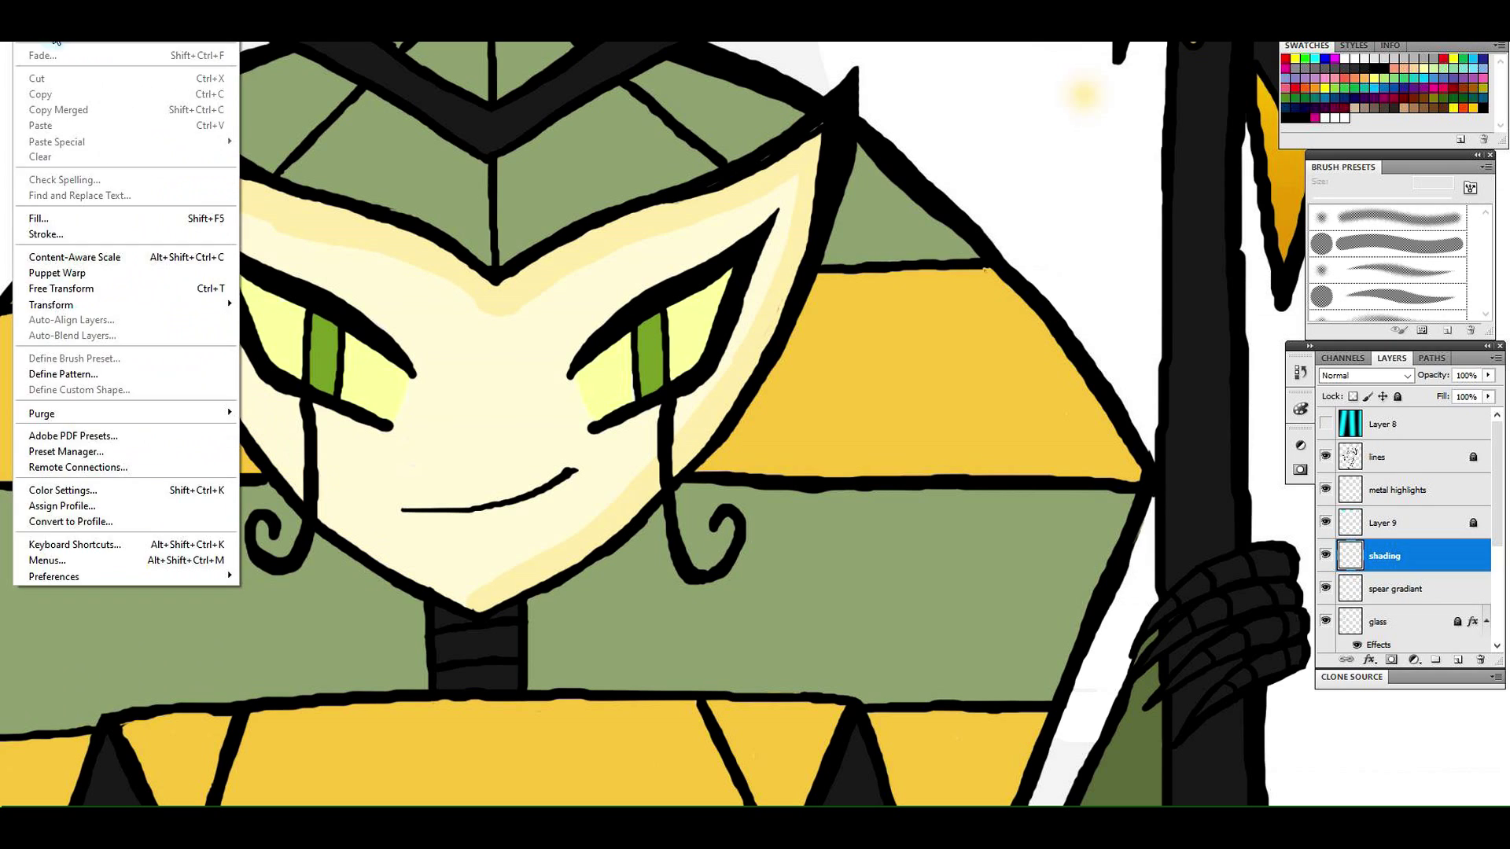
left_click(55, 37)
left_click(23, 8)
left_click(56, 37)
left_click(23, 8)
left_click(55, 37)
Pick a pale peach colour and shade the spear-side brow, cheek and chin of the face with the 41 px brush
left_click(2, 243)
left_click(1072, 138)
left_click(1395, 108)
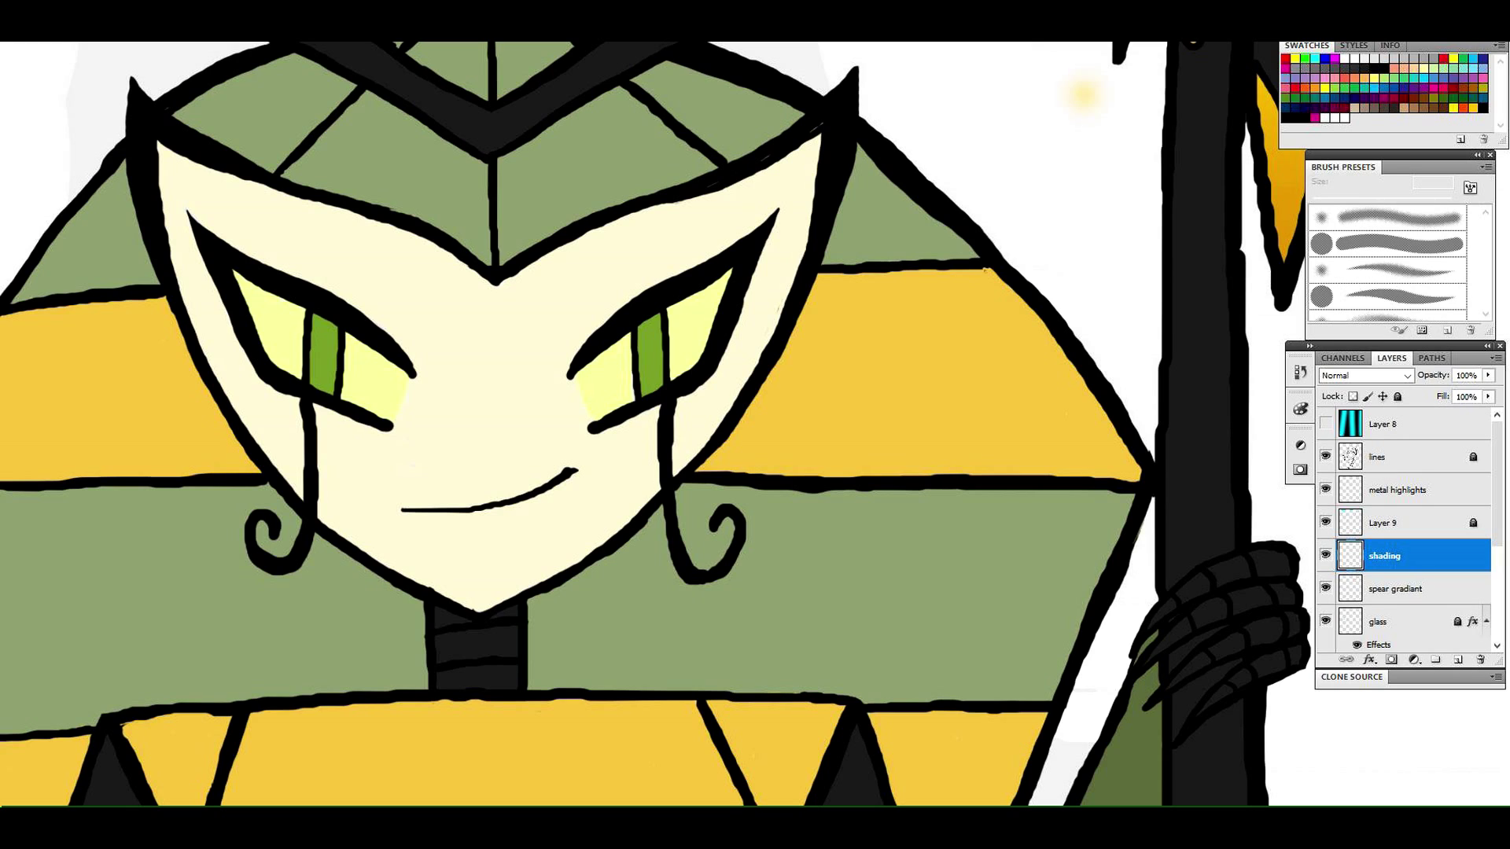
key("b")
mouse_move(505, 289)
left_mouse_down()
mouse_move(746, 183)
mouse_move(727, 185)
mouse_move(822, 121)
mouse_move(779, 292)
mouse_move(718, 412)
mouse_move(661, 483)
mouse_move(489, 603)
mouse_move(678, 504)
mouse_move(559, 566)
left_mouse_up()
mouse_move(265, 473)
left_mouse_down()
mouse_move(475, 556)
mouse_move(660, 486)
left_mouse_up()
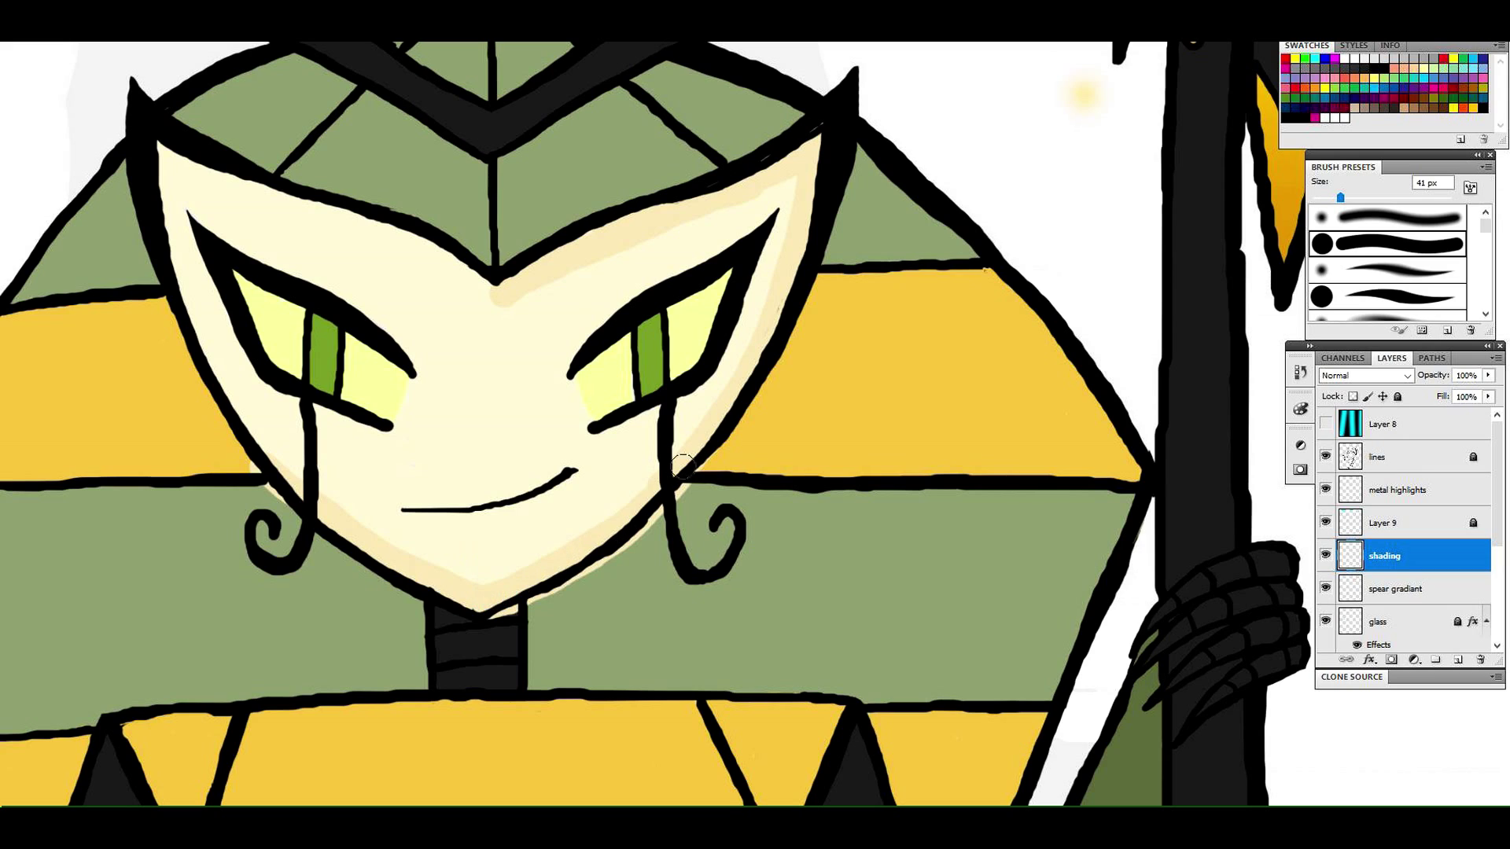
Extend the pale peach shading up the glass-side cheek and along the brow beneath the headdress
left_click_drag(282, 465, 206, 355)
mouse_move(193, 140)
left_mouse_down()
mouse_move(204, 169)
mouse_move(492, 287)
left_mouse_up()
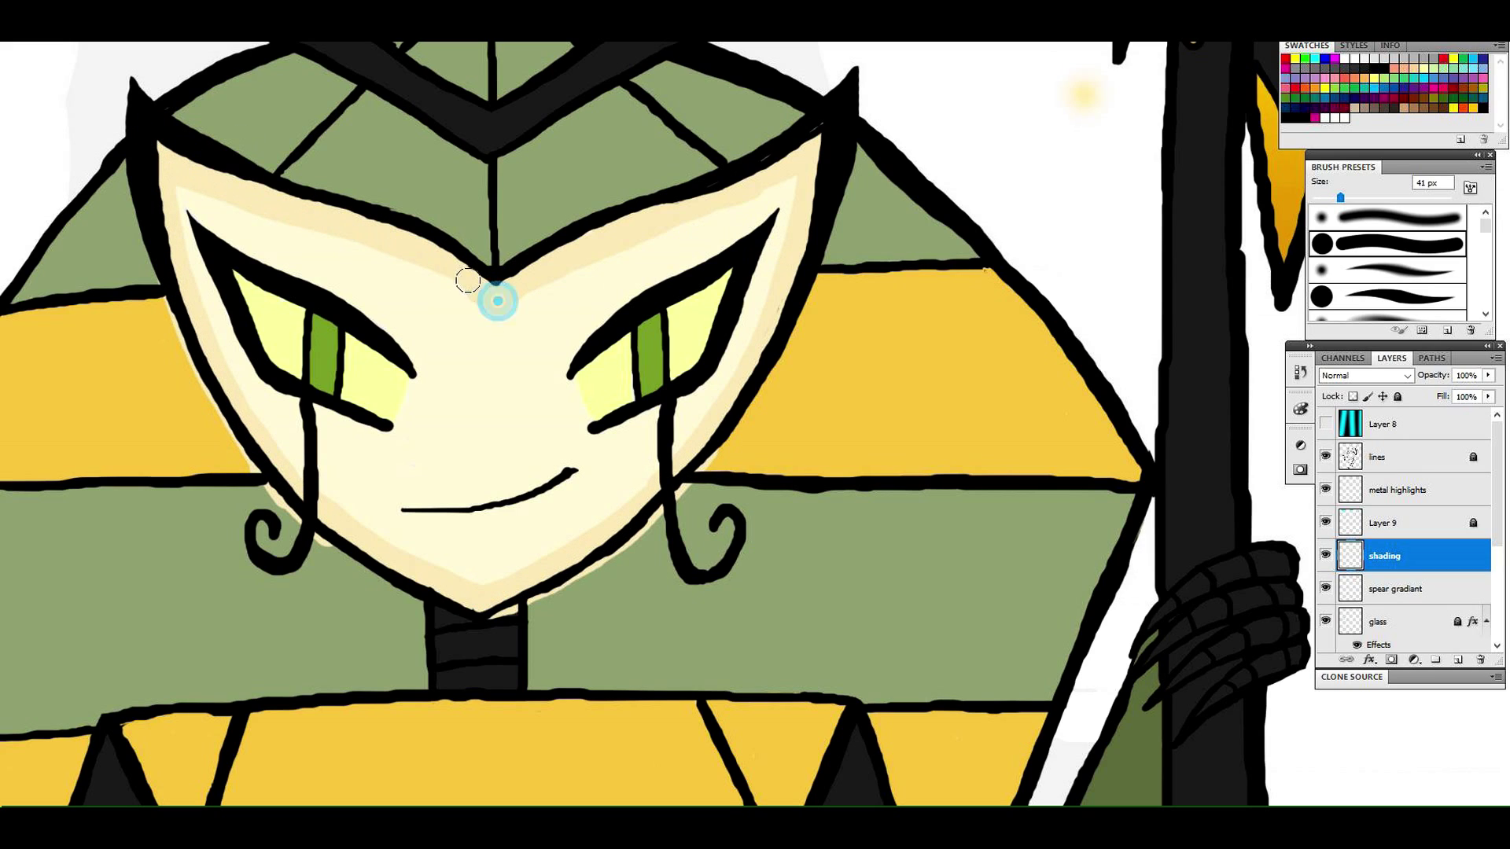
left_click_drag(495, 292, 761, 179)
mouse_move(166, 209)
left_mouse_down()
mouse_move(499, 596)
mouse_move(641, 519)
mouse_move(735, 388)
left_mouse_up()
Erase the shading that spills past the jaw outline with a 97 px brush, then make the spear gradient layer active
key("z")
key("ctrl+0")
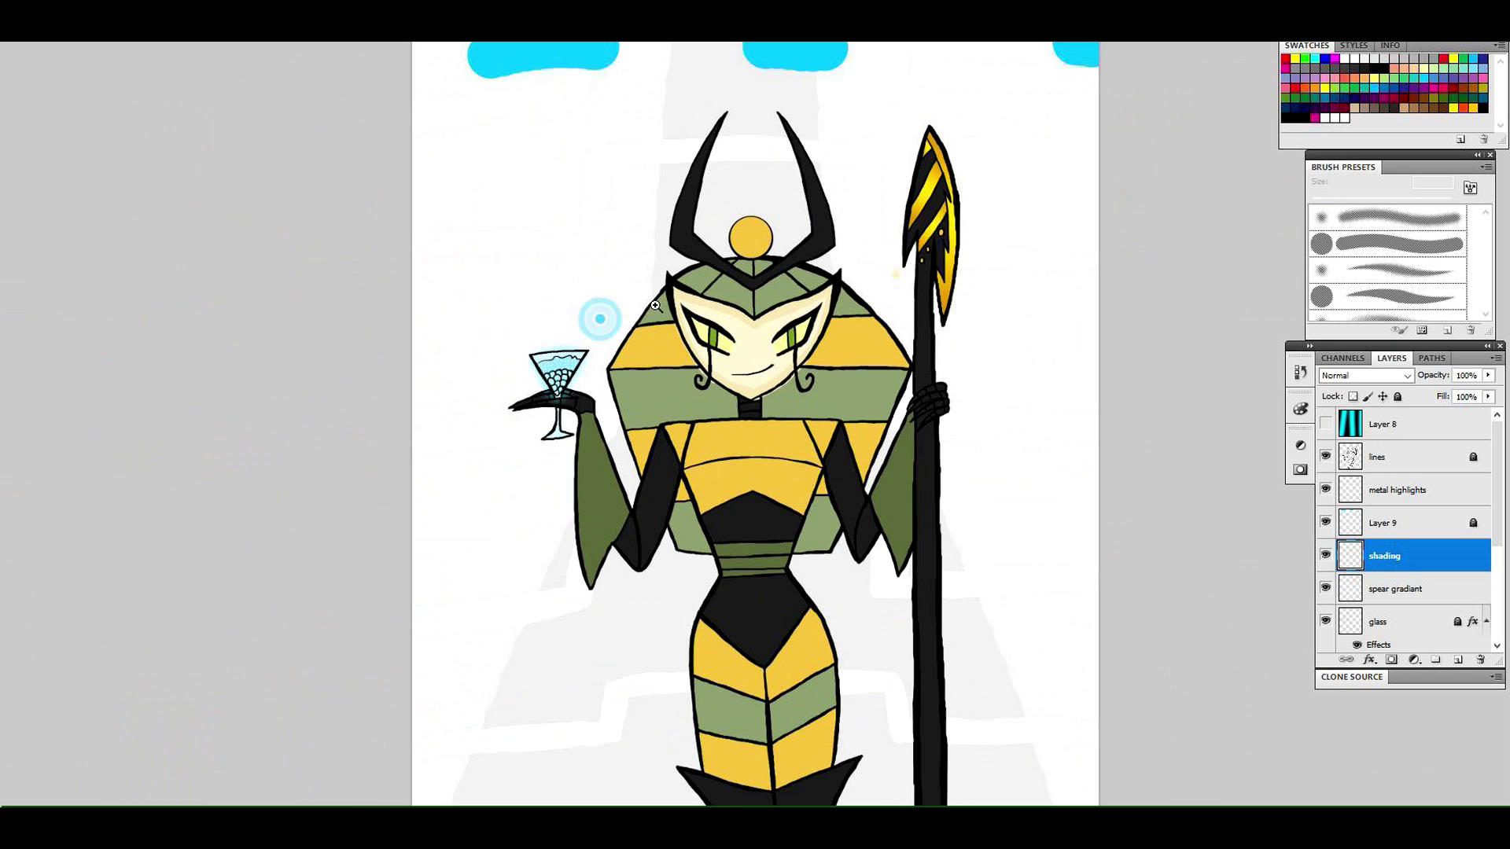
left_click_drag(833, 364, 1069, 325)
key("b")
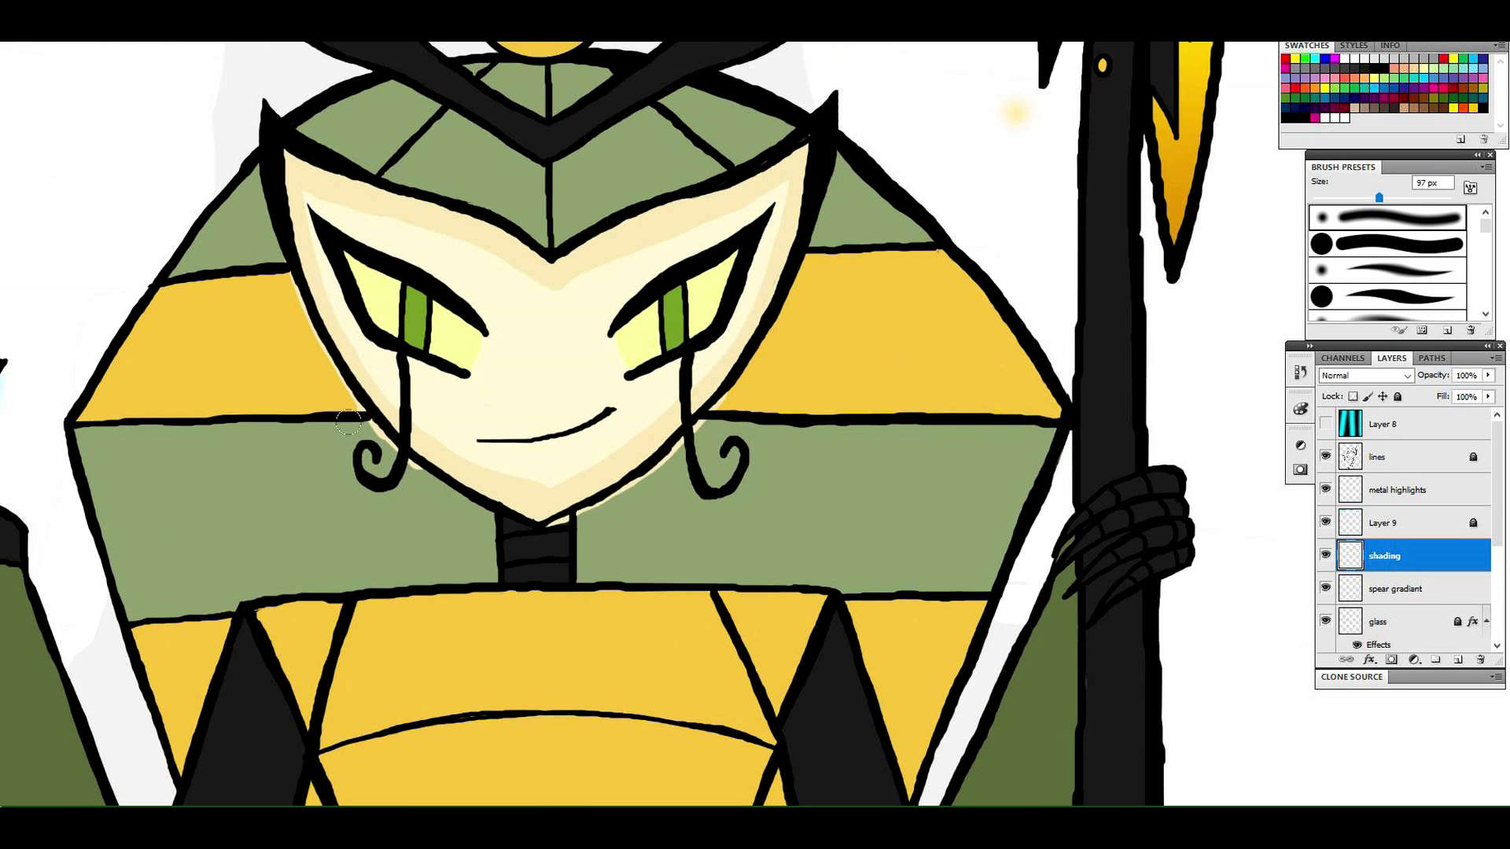
left_click_drag(410, 463, 661, 473)
left_click(1415, 246)
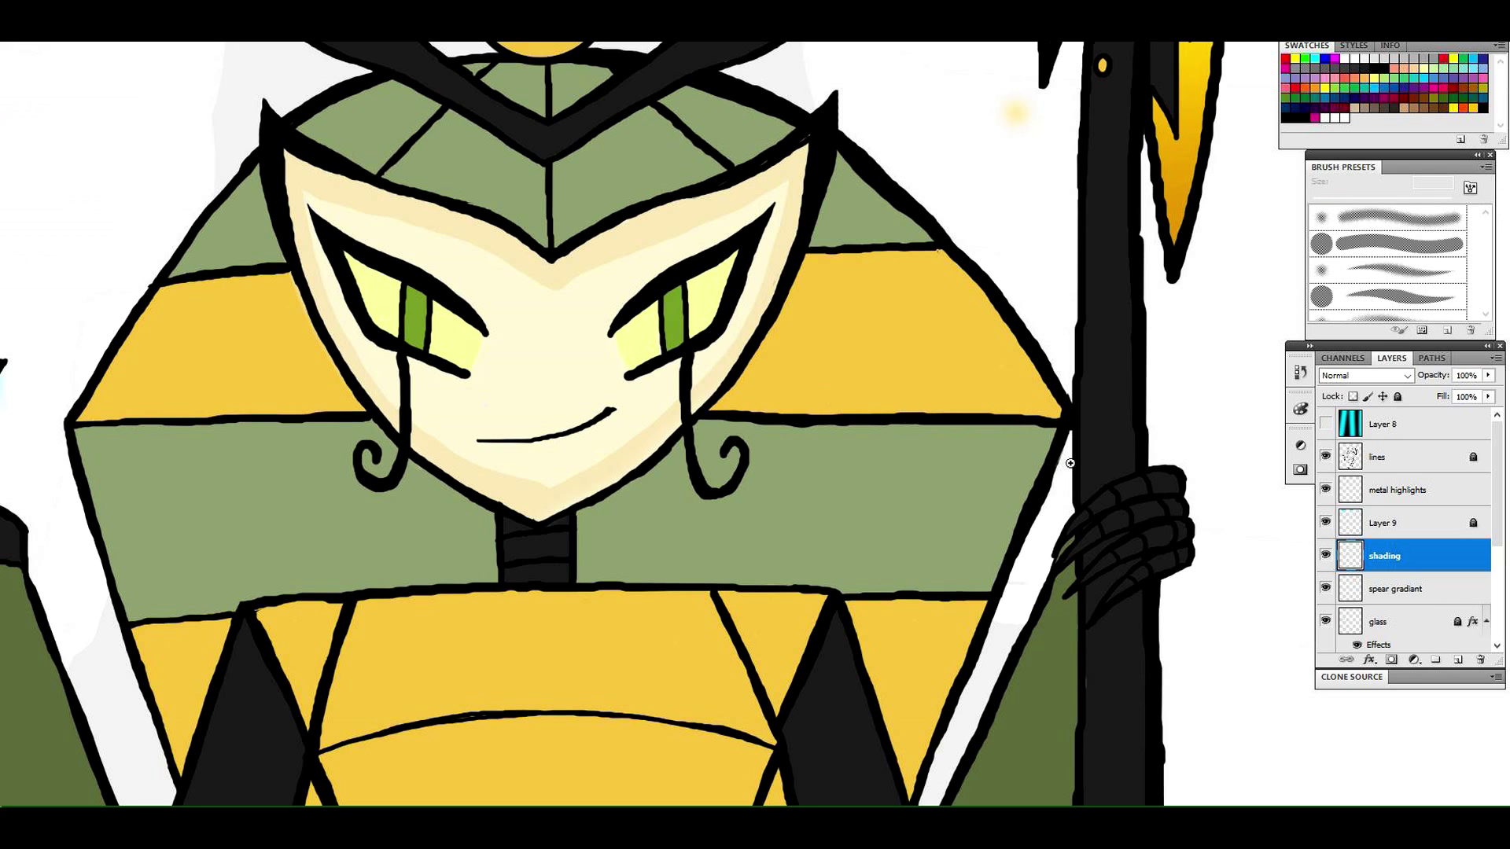
key("alt+bracketleft")
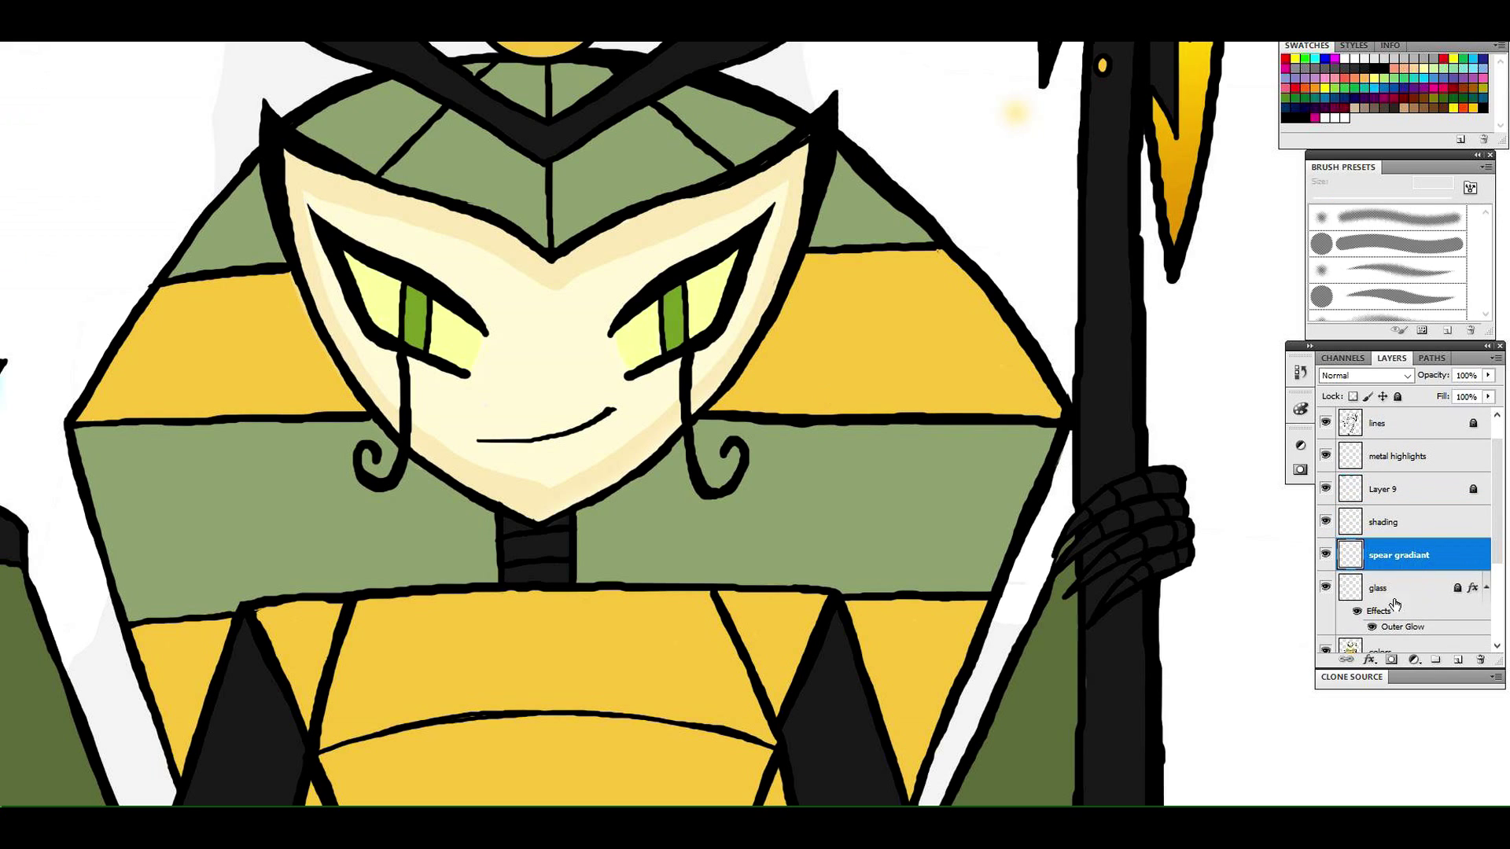
Paint full red lips around the smile line with a reduced hard round brush
scroll(1400, 550, "down", 3)
left_click(1325, 549)
left_click(1326, 549)
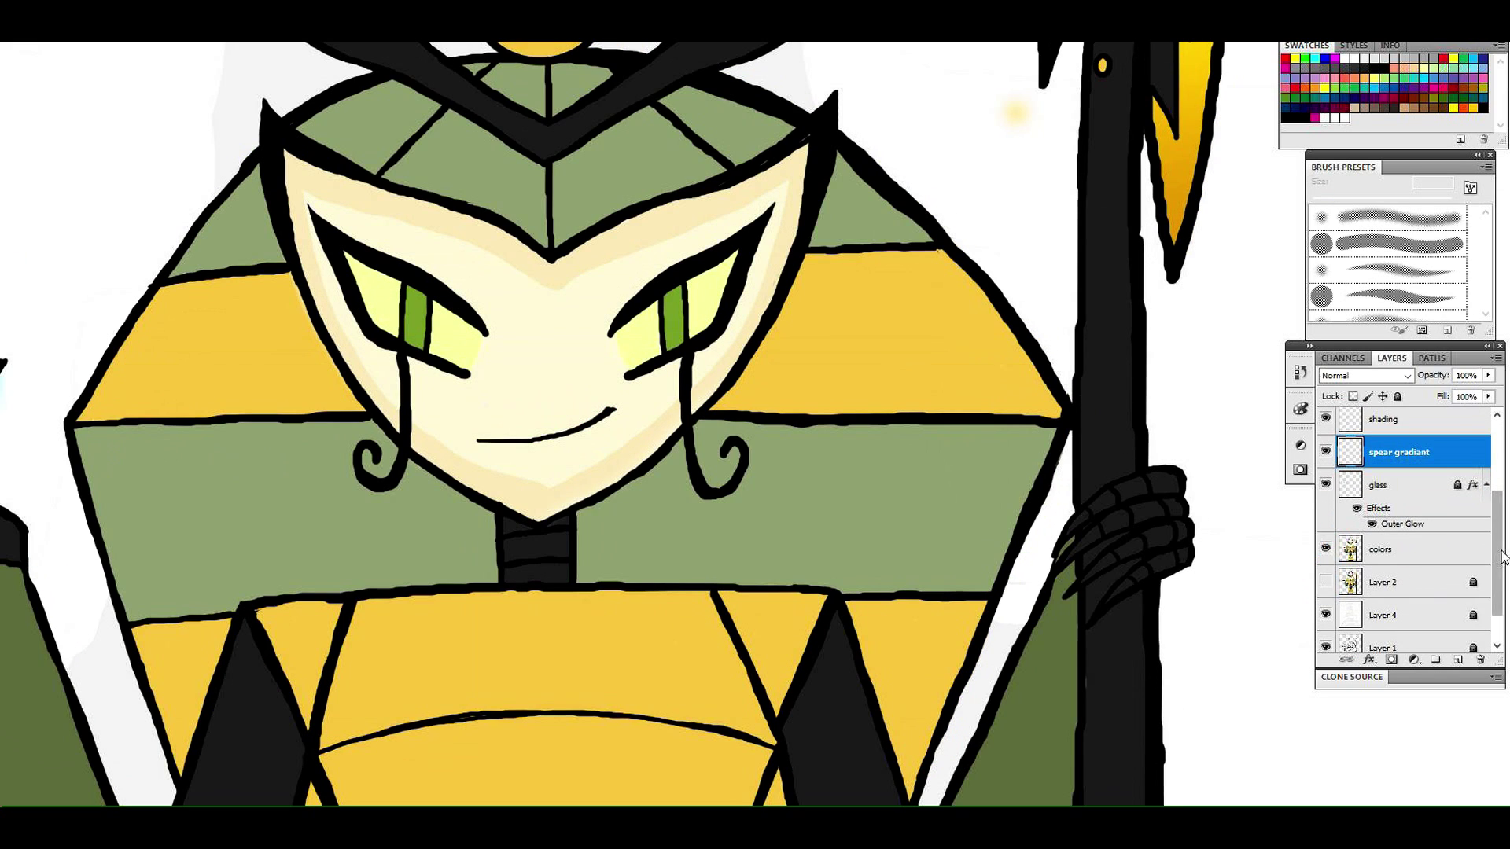
scroll(1400, 535, "up", 3)
key("ctrl+plus")
left_click(1413, 295)
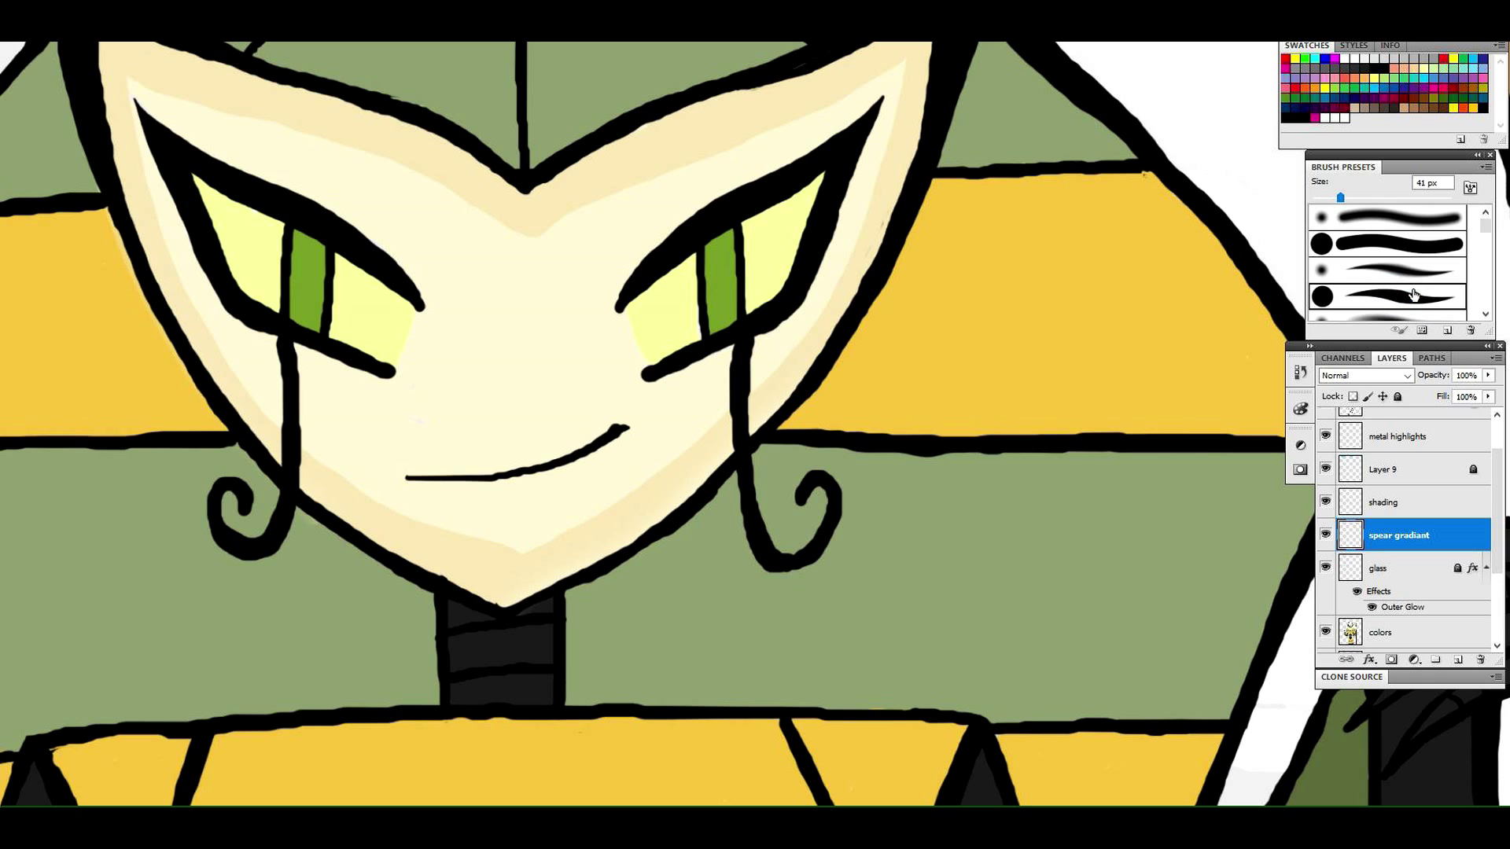
key("bracketleft")
key("bracketleft")
mouse_move(425, 474)
left_mouse_down()
mouse_move(612, 438)
mouse_move(534, 487)
mouse_move(446, 485)
mouse_move(577, 457)
mouse_move(530, 490)
mouse_move(469, 478)
mouse_move(543, 484)
mouse_move(438, 478)
mouse_move(608, 445)
mouse_move(506, 493)
mouse_move(475, 480)
mouse_move(618, 437)
mouse_move(551, 463)
mouse_move(613, 463)
mouse_move(517, 488)
mouse_move(449, 499)
mouse_move(423, 479)
mouse_move(606, 441)
mouse_move(552, 482)
mouse_move(472, 496)
mouse_move(442, 474)
mouse_move(542, 477)
mouse_move(576, 460)
mouse_move(539, 460)
left_mouse_up()
key("e")
key("z")
left_click(806, 349, "alt")
left_click_drag(828, 275, 986, 233)
Lock the spear gradient layer, then make the shading layer and finally the colors layer active
left_click(1397, 397)
left_click(1417, 504)
left_click(820, 299, "alt")
left_click(862, 278)
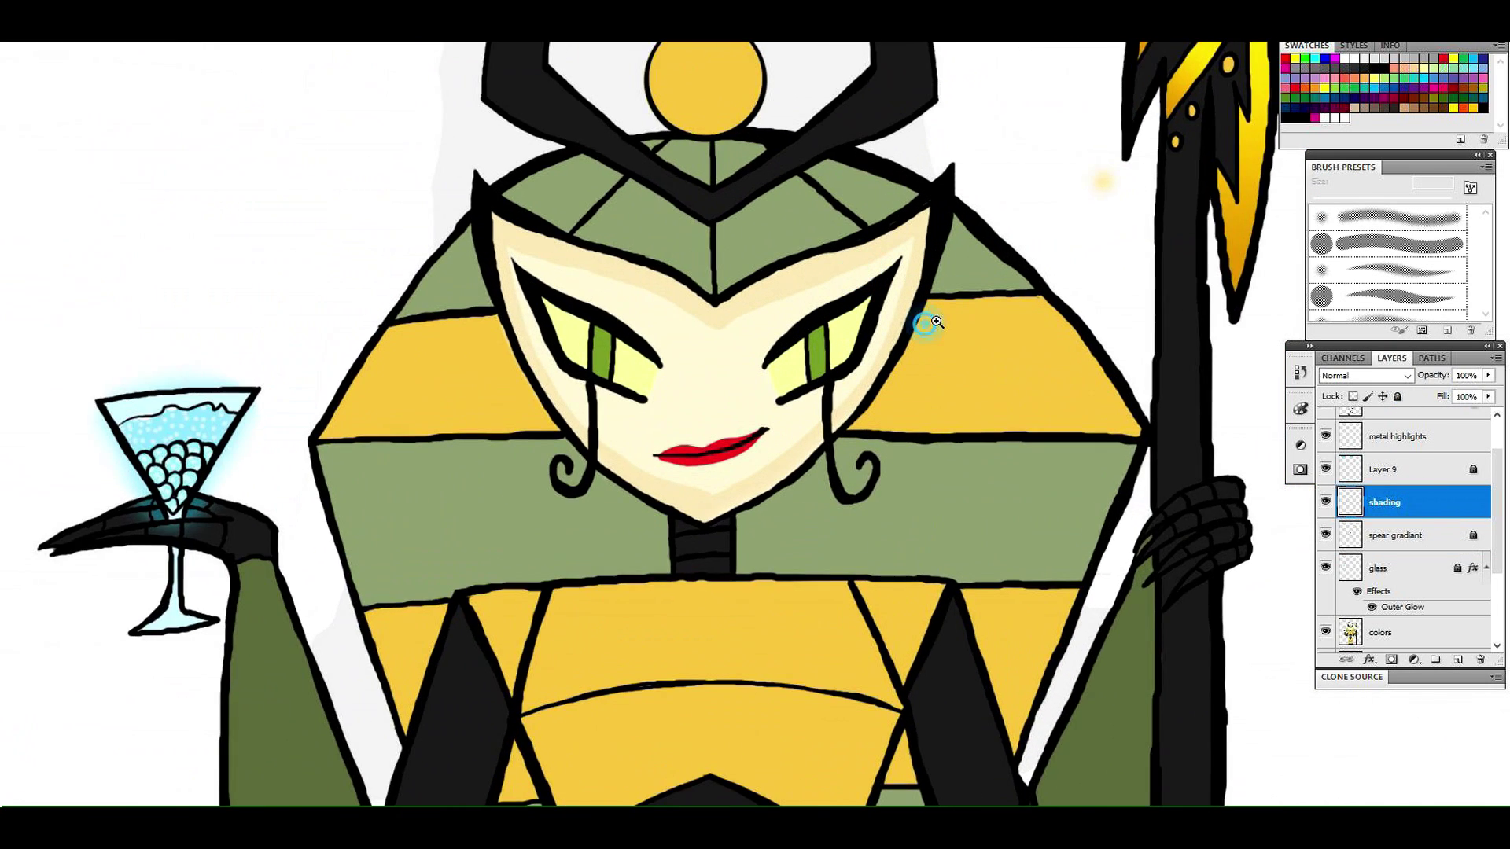
left_click(865, 302)
left_click(1419, 637)
key("b")
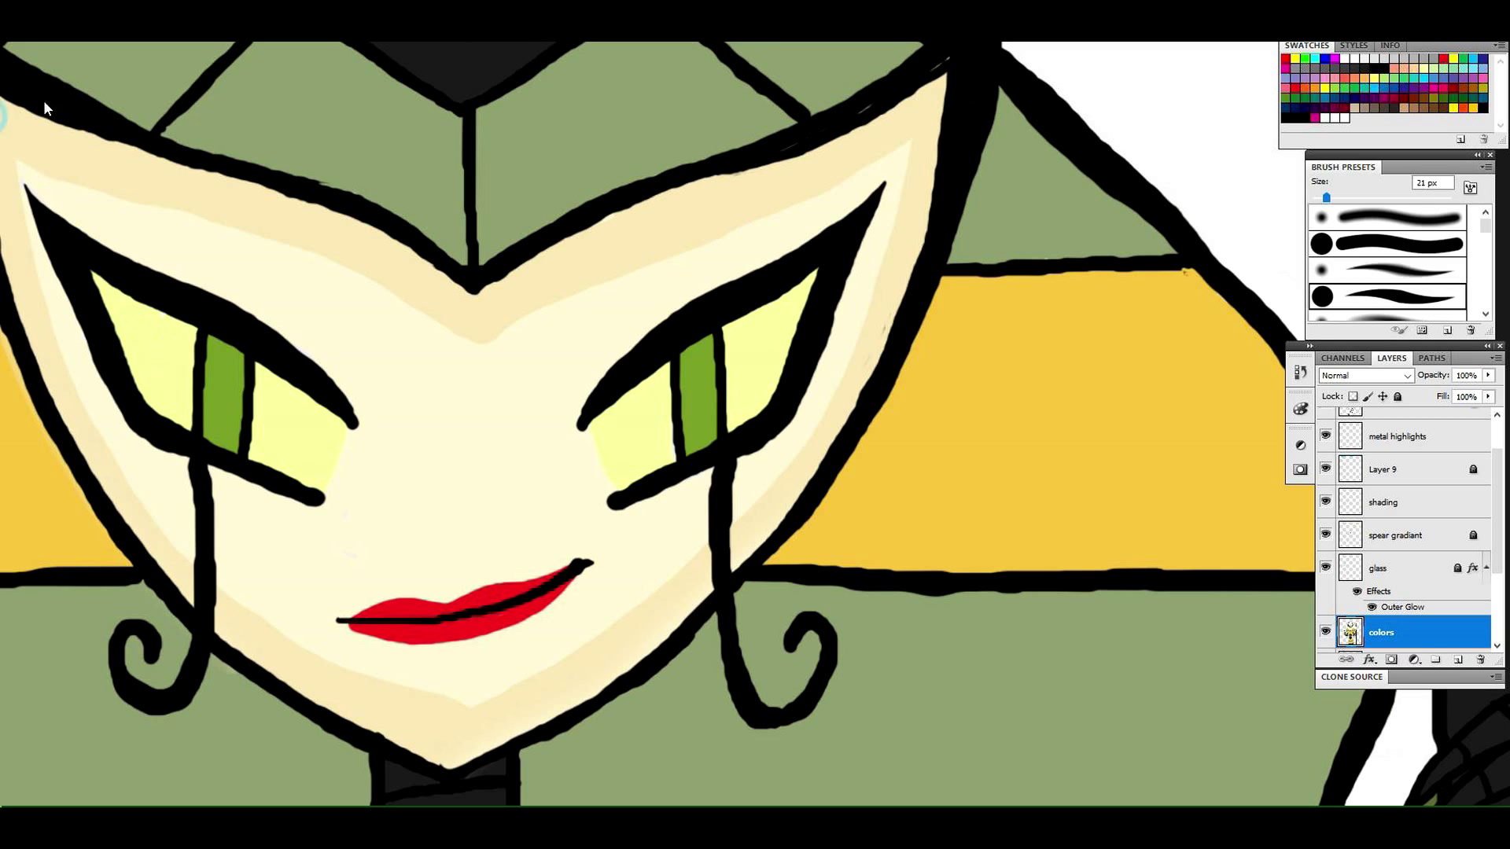
key("z")
mouse_move(222, 239)
left_mouse_down()
mouse_move(378, 200)
mouse_move(126, 201)
left_mouse_up()
left_click_drag(943, 334, 985, 374)
left_click_drag(906, 445, 928, 546)
left_click_drag(880, 328, 987, 275)
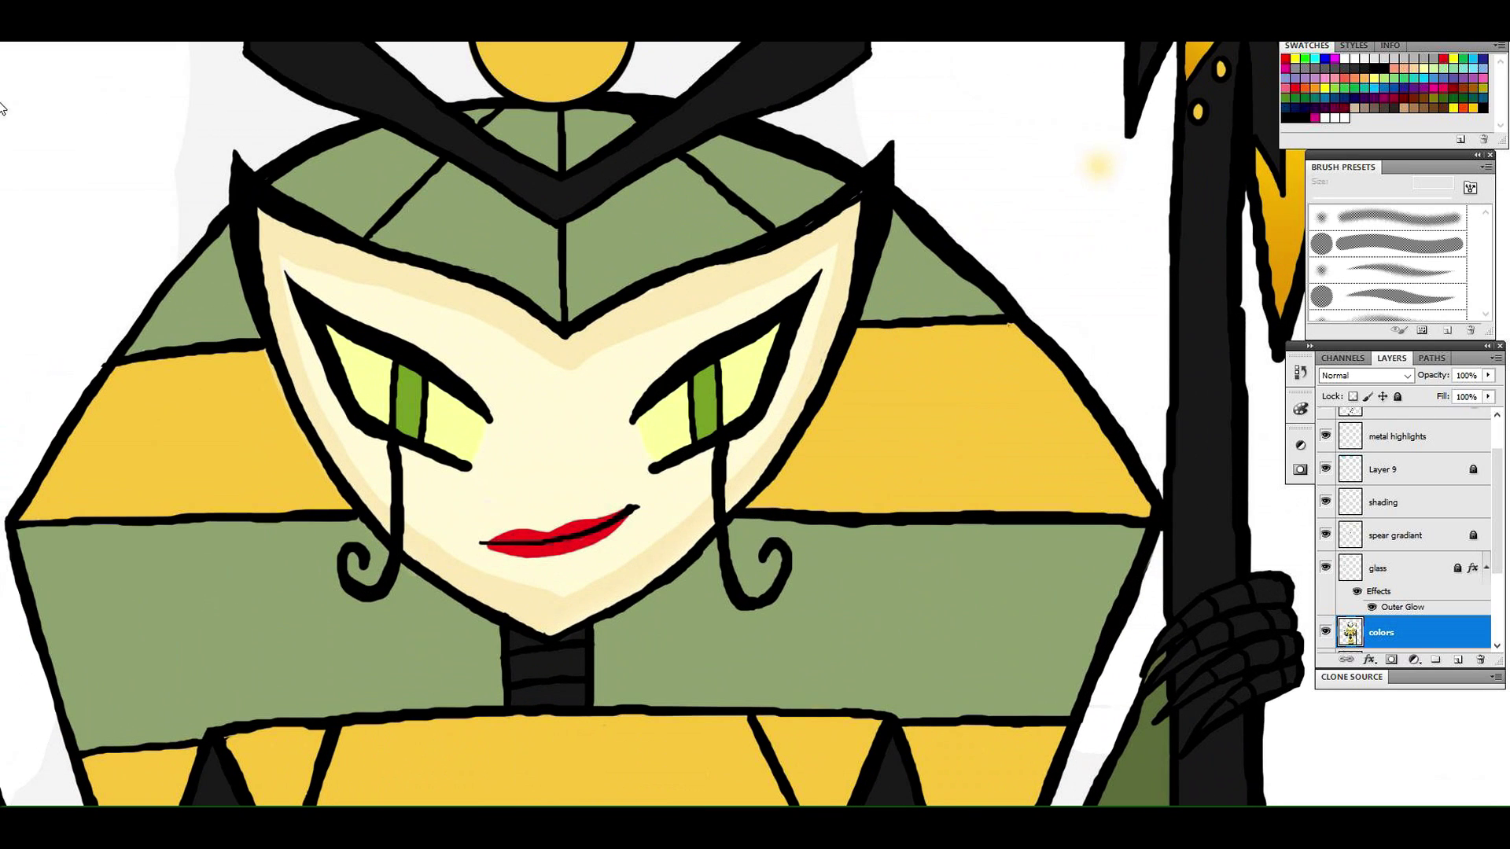
Even out the pale peach shading along the chin on the shading layer with the 10 px brush
key("b")
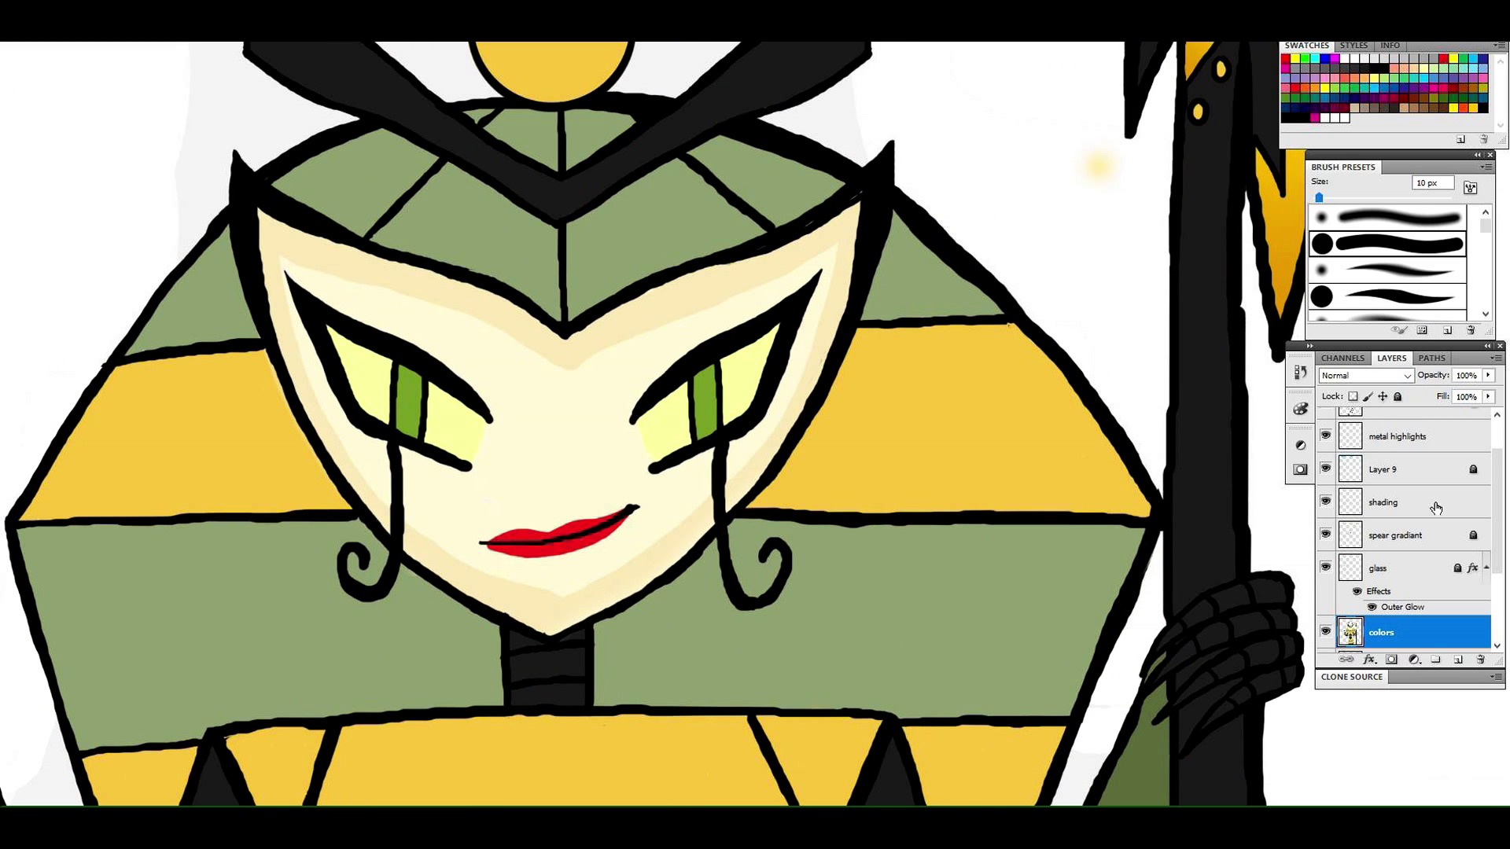
scroll(1429, 445, "up", 2)
left_click(1423, 558)
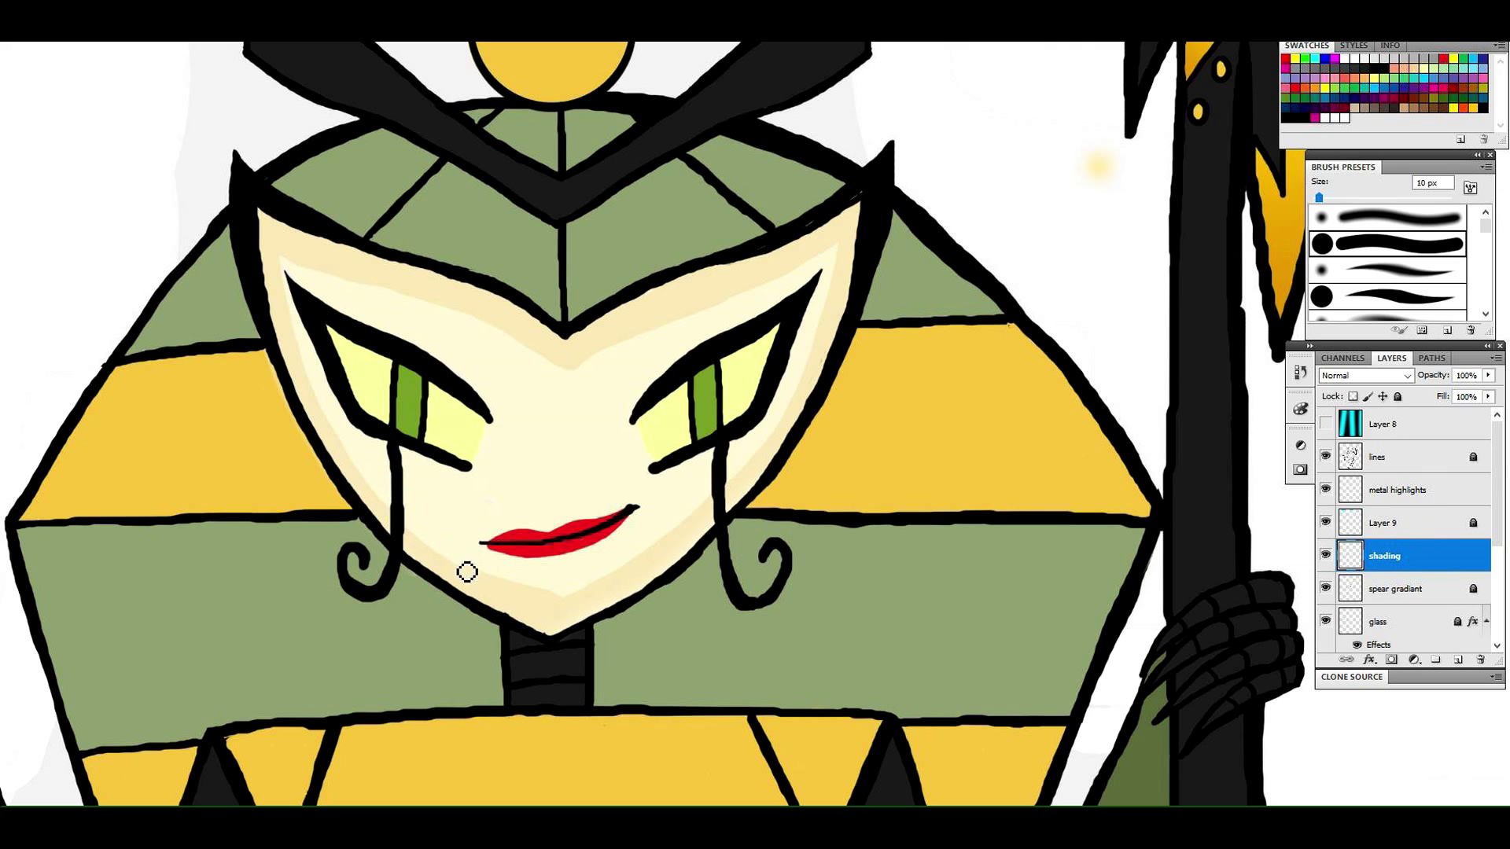
left_click_drag(543, 608, 600, 597)
left_click_drag(507, 578, 548, 605)
key("z")
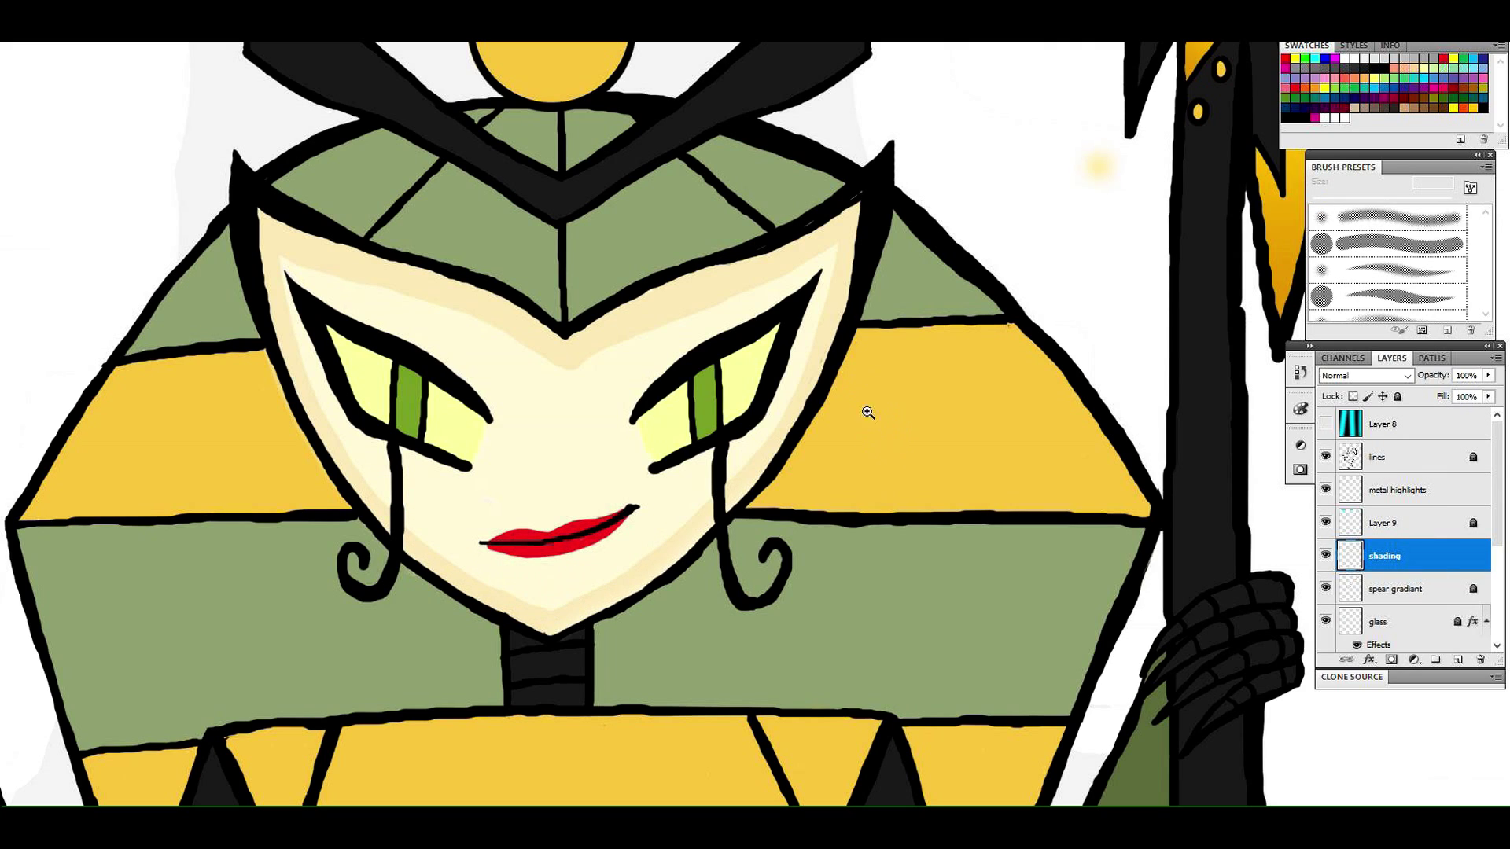
Pick a darker green and shade the headdress cap above the brow and along its upper edge with the 21 px brush
key("b")
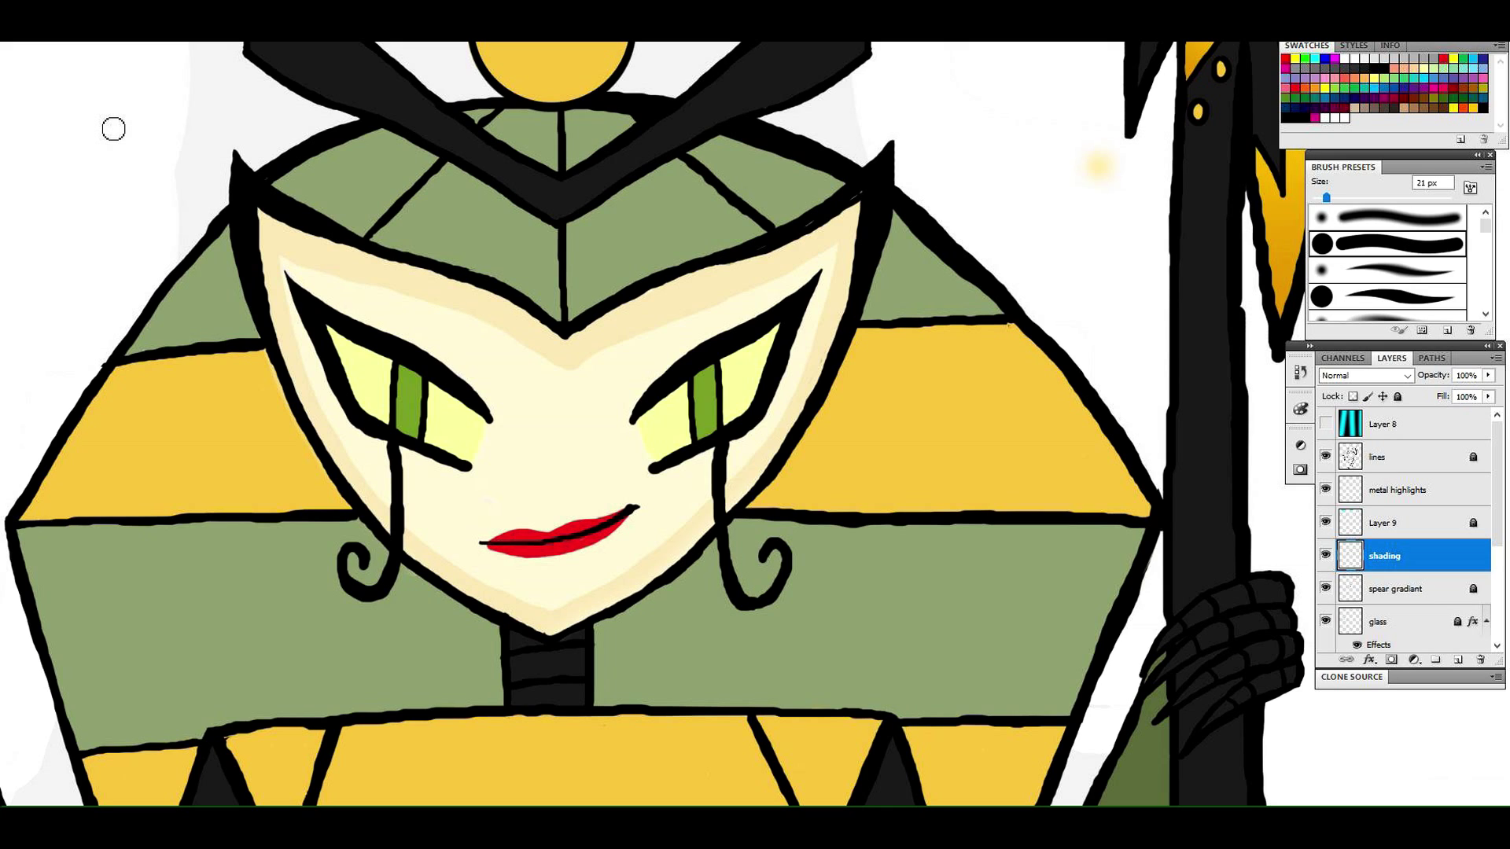
left_click(1092, 210)
left_click(1388, 109)
mouse_move(578, 321)
left_mouse_down()
mouse_move(731, 250)
mouse_move(718, 241)
mouse_move(573, 314)
mouse_move(271, 183)
mouse_move(471, 273)
left_mouse_up()
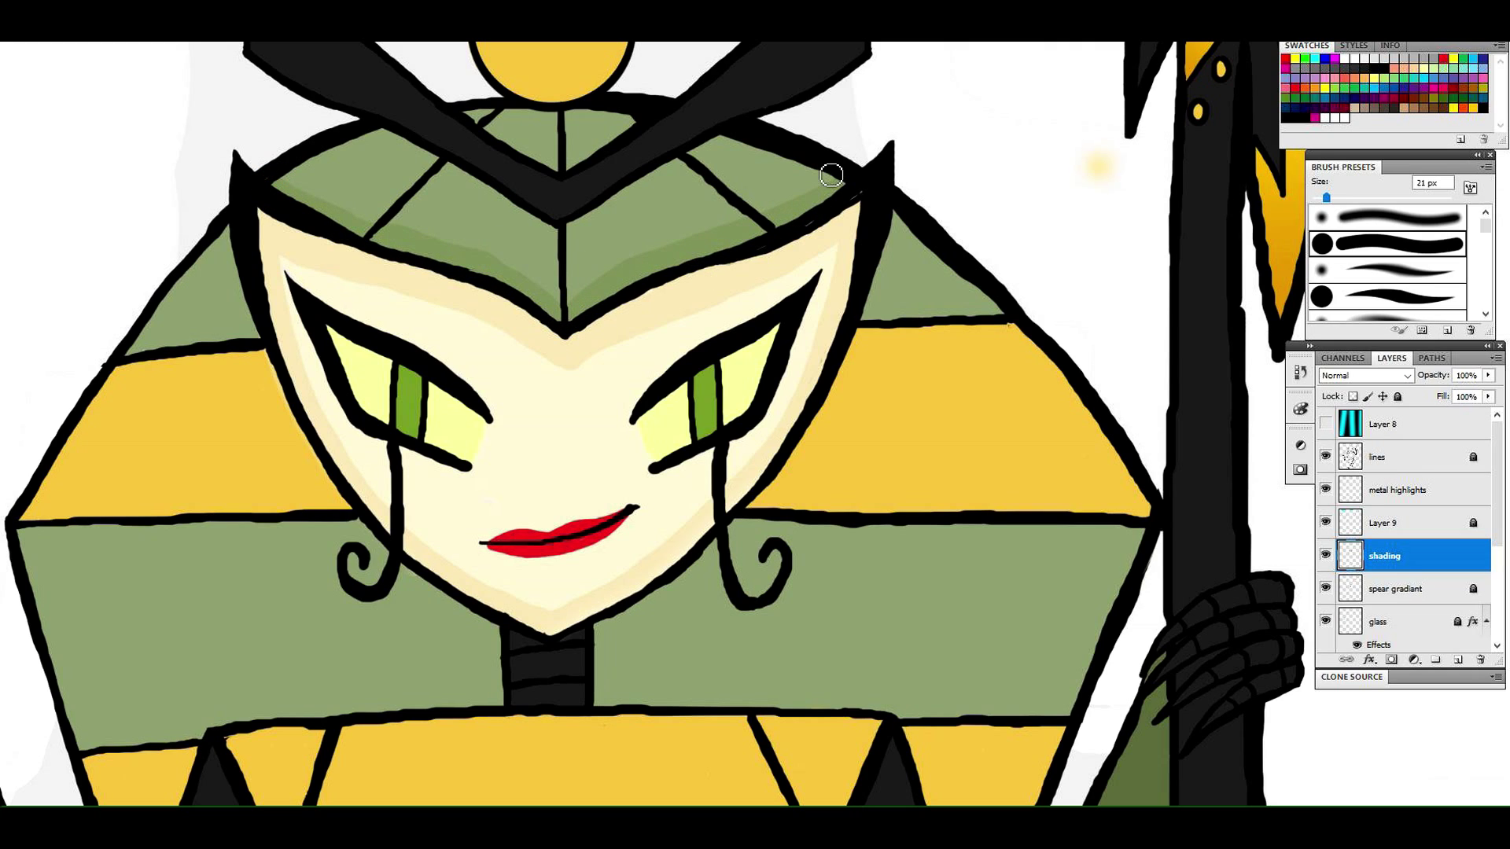
mouse_move(297, 180)
left_mouse_down()
mouse_move(393, 127)
mouse_move(557, 130)
left_mouse_up()
mouse_move(706, 136)
left_mouse_down()
mouse_move(775, 160)
mouse_move(710, 146)
left_mouse_up()
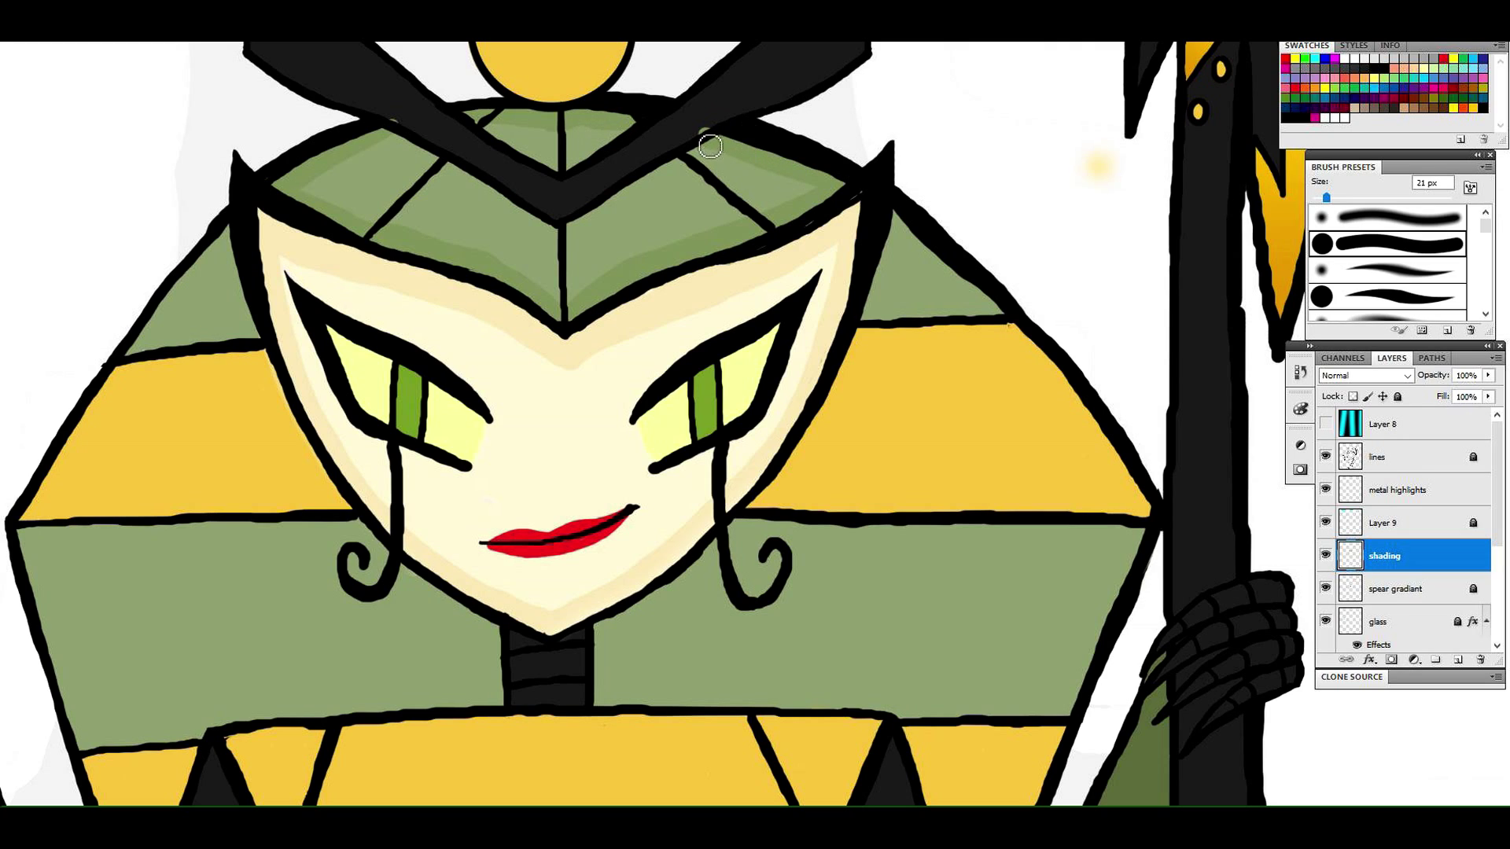
Widen the darker green shading around the cap's upper edges beneath the black horns
key("bracketleft")
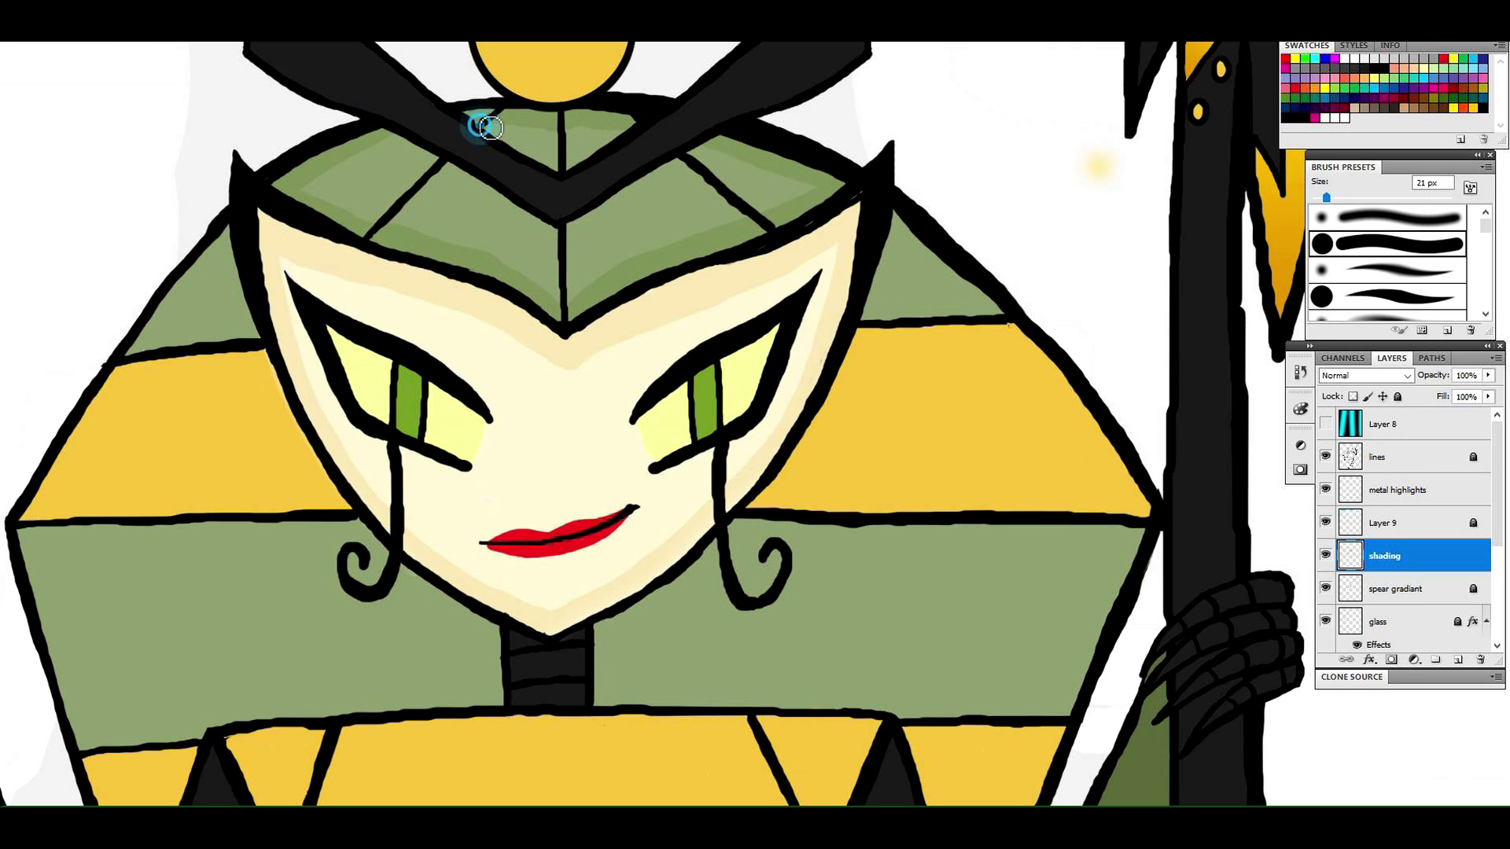
left_click_drag(309, 196, 405, 143)
left_click_drag(711, 157, 800, 181)
left_click_drag(317, 196, 430, 158)
mouse_move(336, 206)
left_mouse_down()
mouse_move(555, 299)
mouse_move(788, 204)
mouse_move(701, 163)
left_mouse_up()
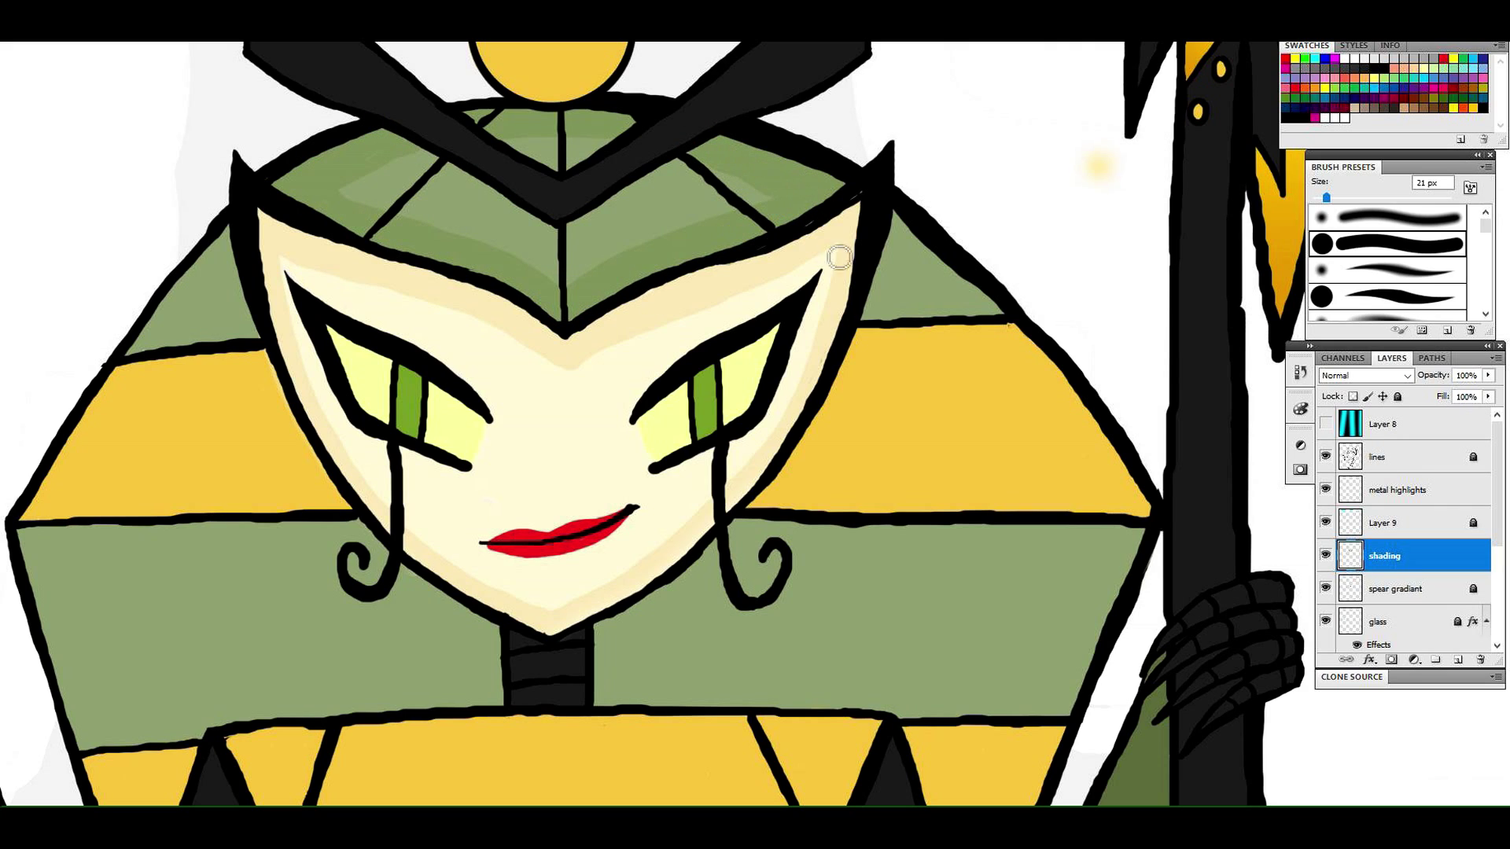
Shade the outer edges of the upper green side panels and the wide green headdress band in darker green
mouse_move(157, 336)
left_mouse_down()
mouse_move(237, 235)
mouse_move(173, 319)
mouse_move(226, 251)
mouse_move(215, 305)
mouse_move(169, 345)
left_mouse_up()
mouse_move(894, 244)
left_mouse_down()
mouse_move(962, 308)
mouse_move(939, 261)
mouse_move(899, 251)
left_mouse_up()
left_click_drag(63, 529, 109, 737)
mouse_move(109, 737)
left_mouse_down()
mouse_move(59, 586)
mouse_move(81, 739)
left_mouse_up()
mouse_move(33, 542)
left_mouse_down()
mouse_move(77, 622)
mouse_move(46, 540)
left_mouse_up()
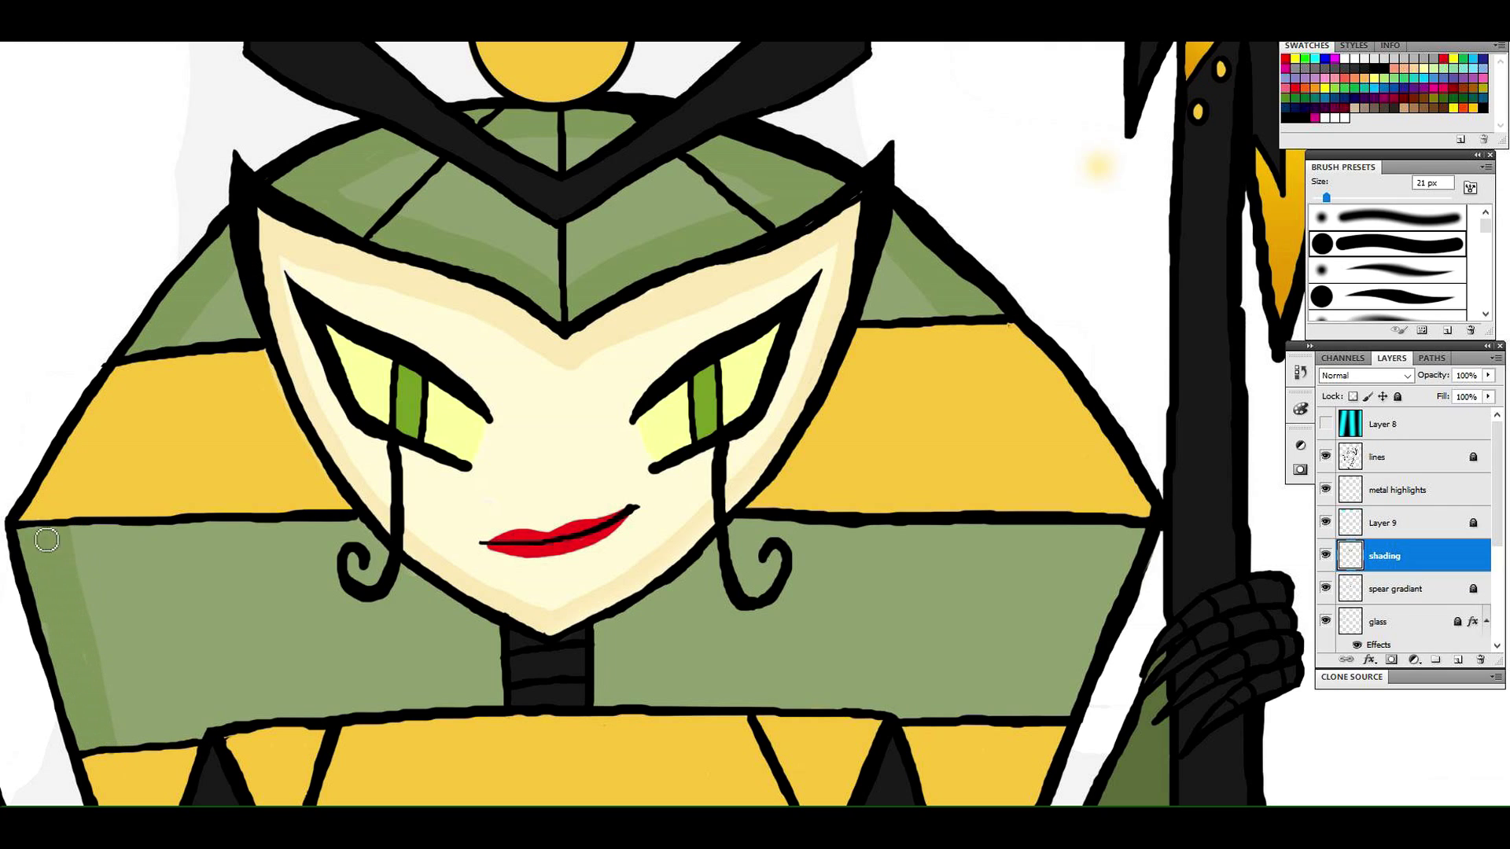
mouse_move(1106, 551)
left_mouse_down()
mouse_move(1036, 711)
mouse_move(1104, 564)
left_mouse_up()
Shade the borders of the lower green headdress ends beside the waist, leaving a lighter strip in each
key("space")
mouse_move(630, 753)
left_mouse_down()
mouse_move(563, 266)
mouse_move(669, 178)
left_mouse_up()
mouse_move(299, 470)
left_mouse_down()
mouse_move(337, 582)
mouse_move(303, 585)
mouse_move(419, 625)
mouse_move(412, 614)
left_mouse_up()
mouse_move(357, 452)
left_mouse_down()
mouse_move(416, 615)
mouse_move(352, 457)
left_mouse_up()
mouse_move(819, 602)
left_mouse_down()
mouse_move(764, 593)
mouse_move(896, 633)
mouse_move(767, 625)
mouse_move(890, 612)
mouse_move(893, 549)
mouse_move(940, 522)
mouse_move(786, 600)
mouse_move(852, 440)
left_mouse_up()
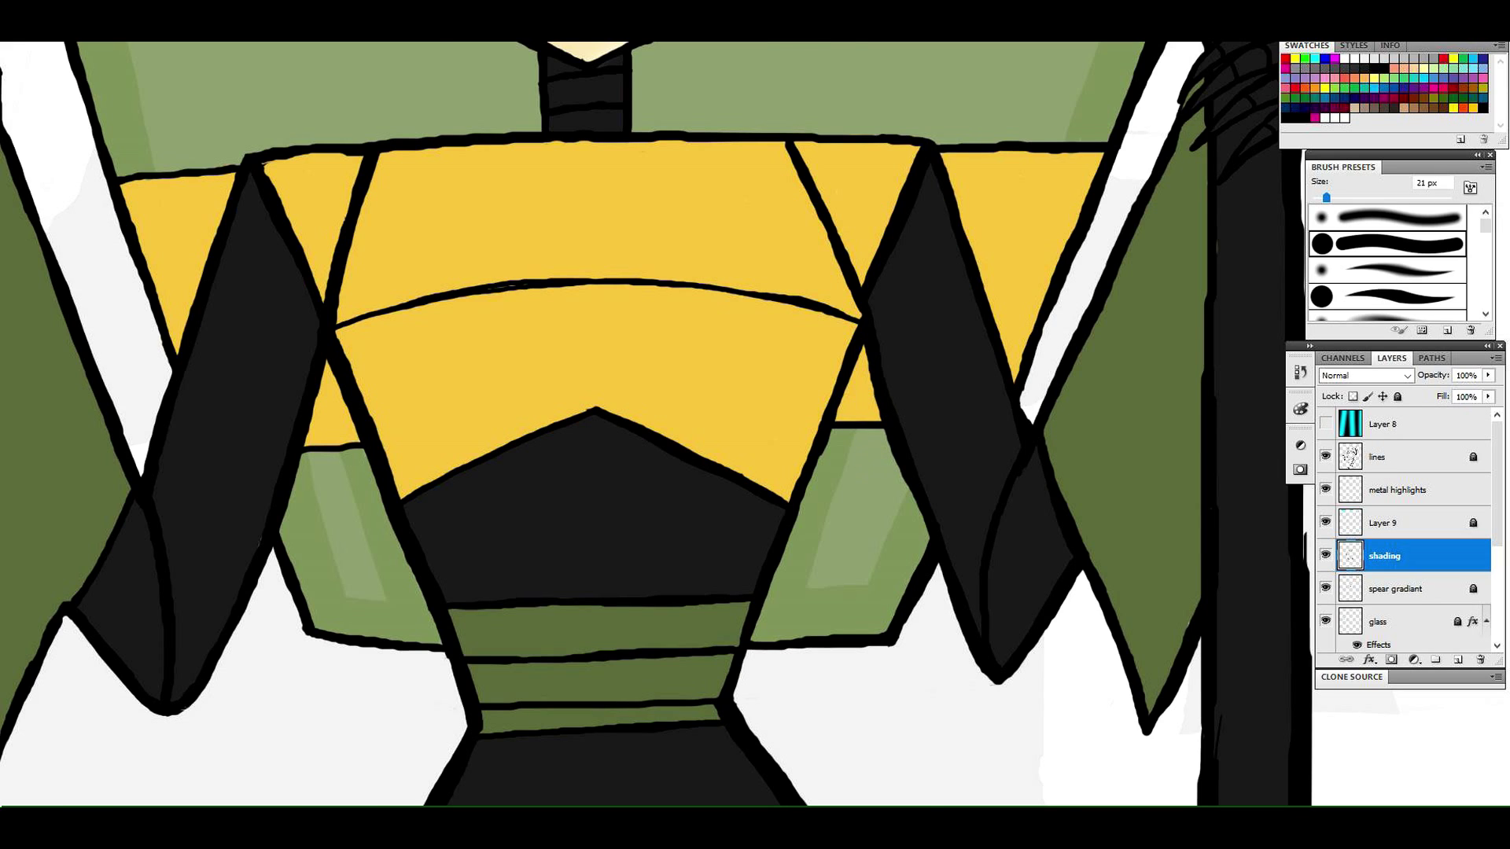
Add darker green shadows below the jaw, beside the neck and on the upper side panels next to the face
scroll(717, 613, "up", 5)
left_click_drag(718, 361, 766, 320)
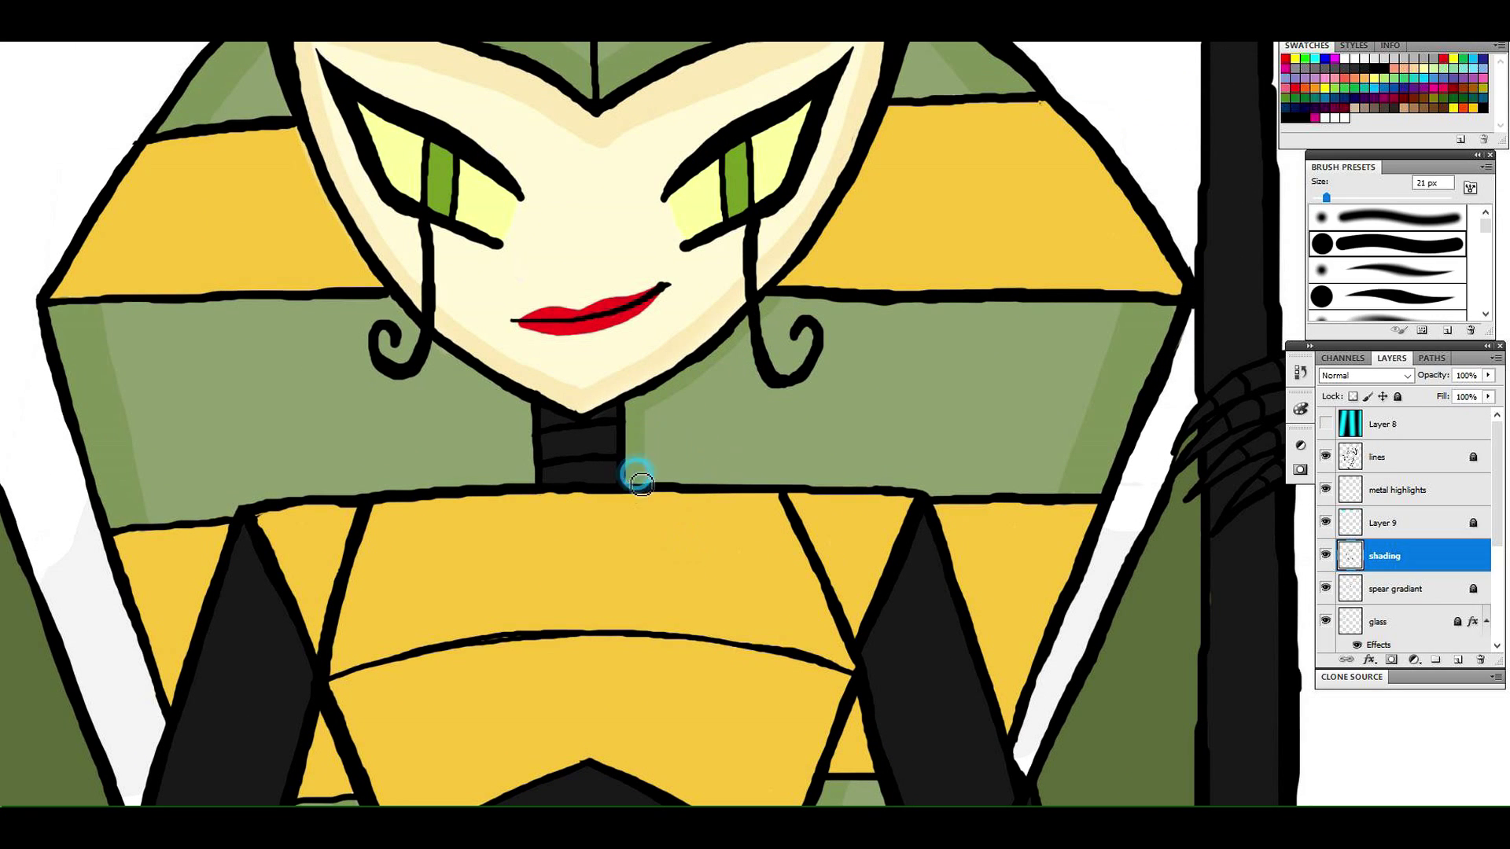
mouse_move(525, 476)
left_mouse_down()
mouse_move(527, 406)
mouse_move(417, 339)
left_mouse_up()
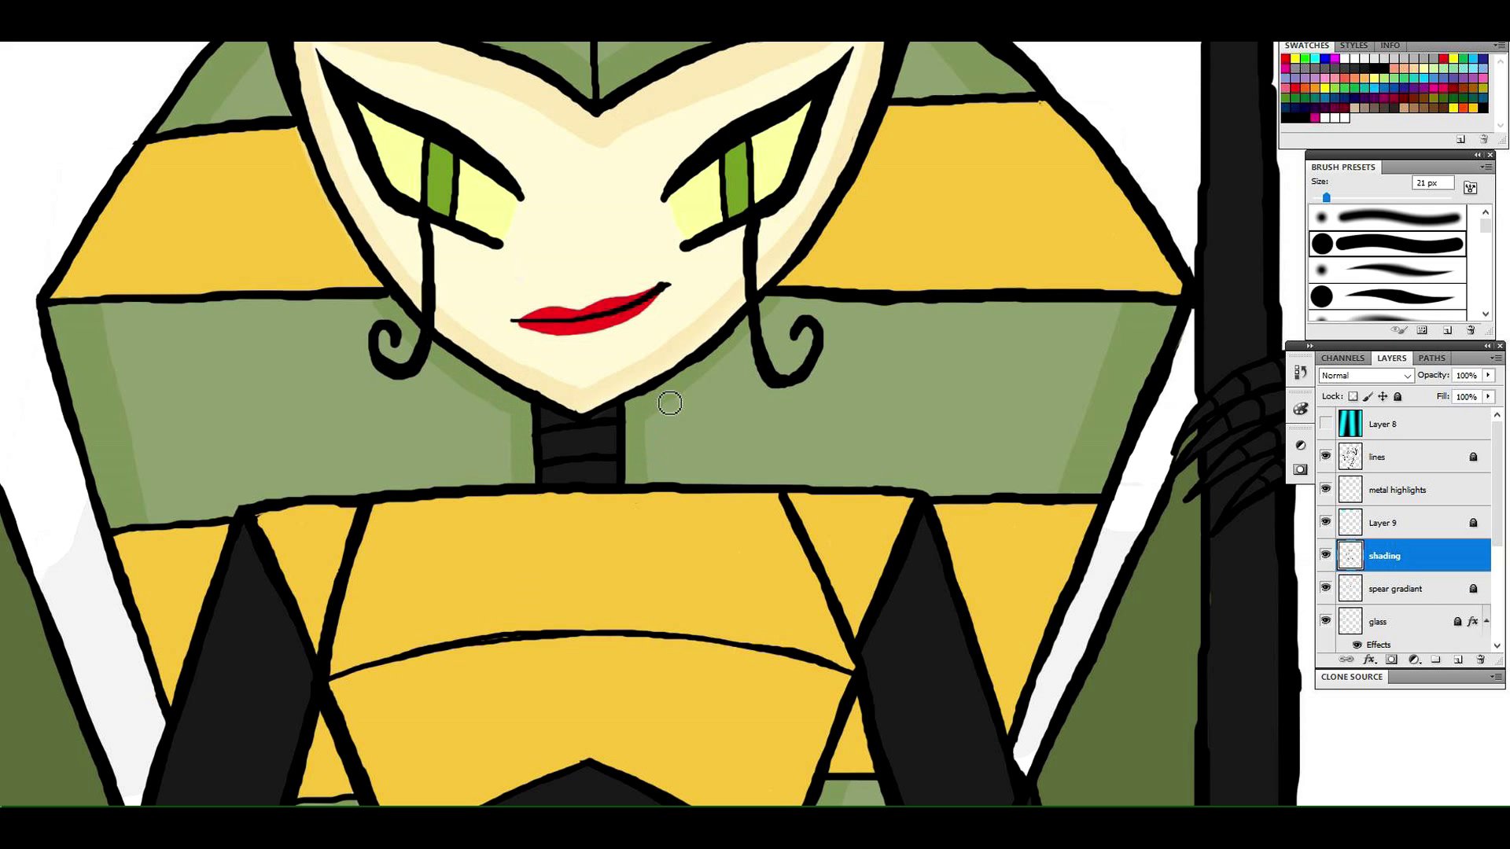
left_click_drag(634, 269, 663, 424)
left_click_drag(299, 214, 306, 253)
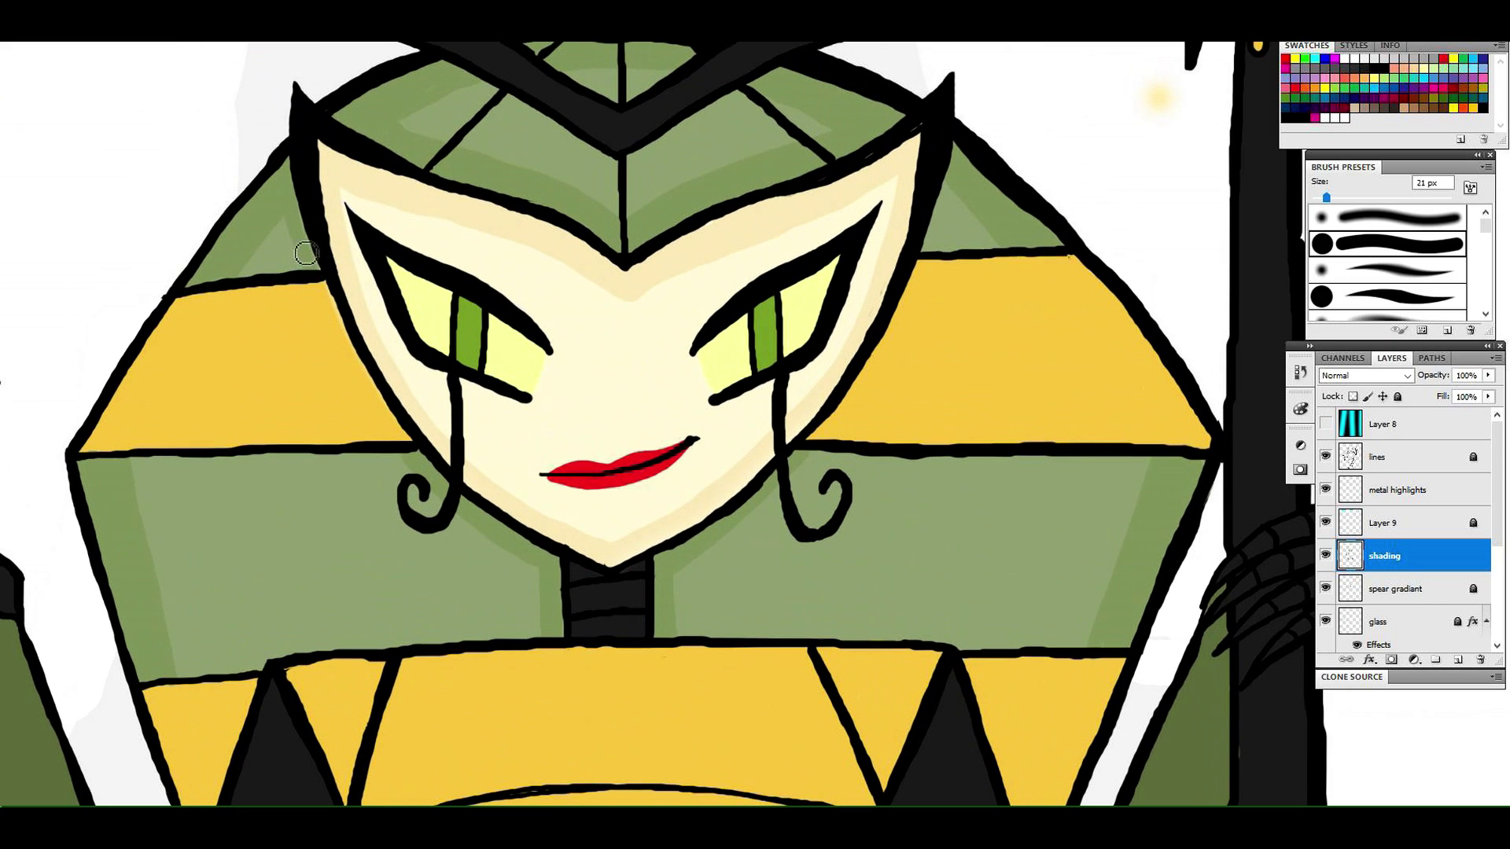
Pick a darker gold and shade the upper gold headdress bands along their outer edges and beside the face
key("i")
left_click(236, 338)
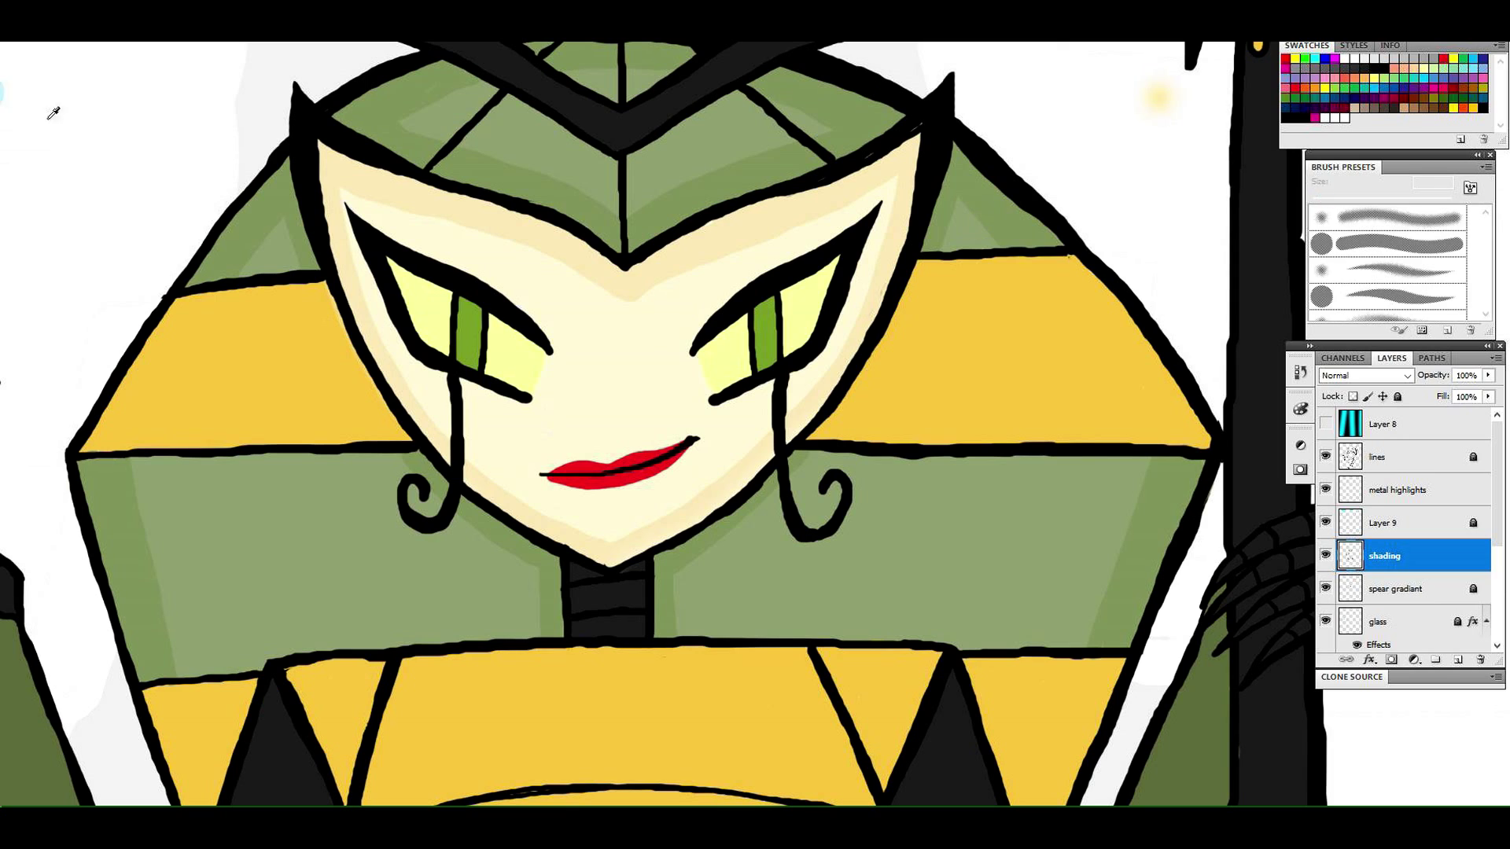
left_click(2, 93)
left_click(1176, 160)
left_click(1396, 109)
key("b")
mouse_move(158, 395)
left_mouse_down()
mouse_move(205, 327)
mouse_move(110, 438)
mouse_move(168, 332)
mouse_move(207, 305)
left_mouse_up()
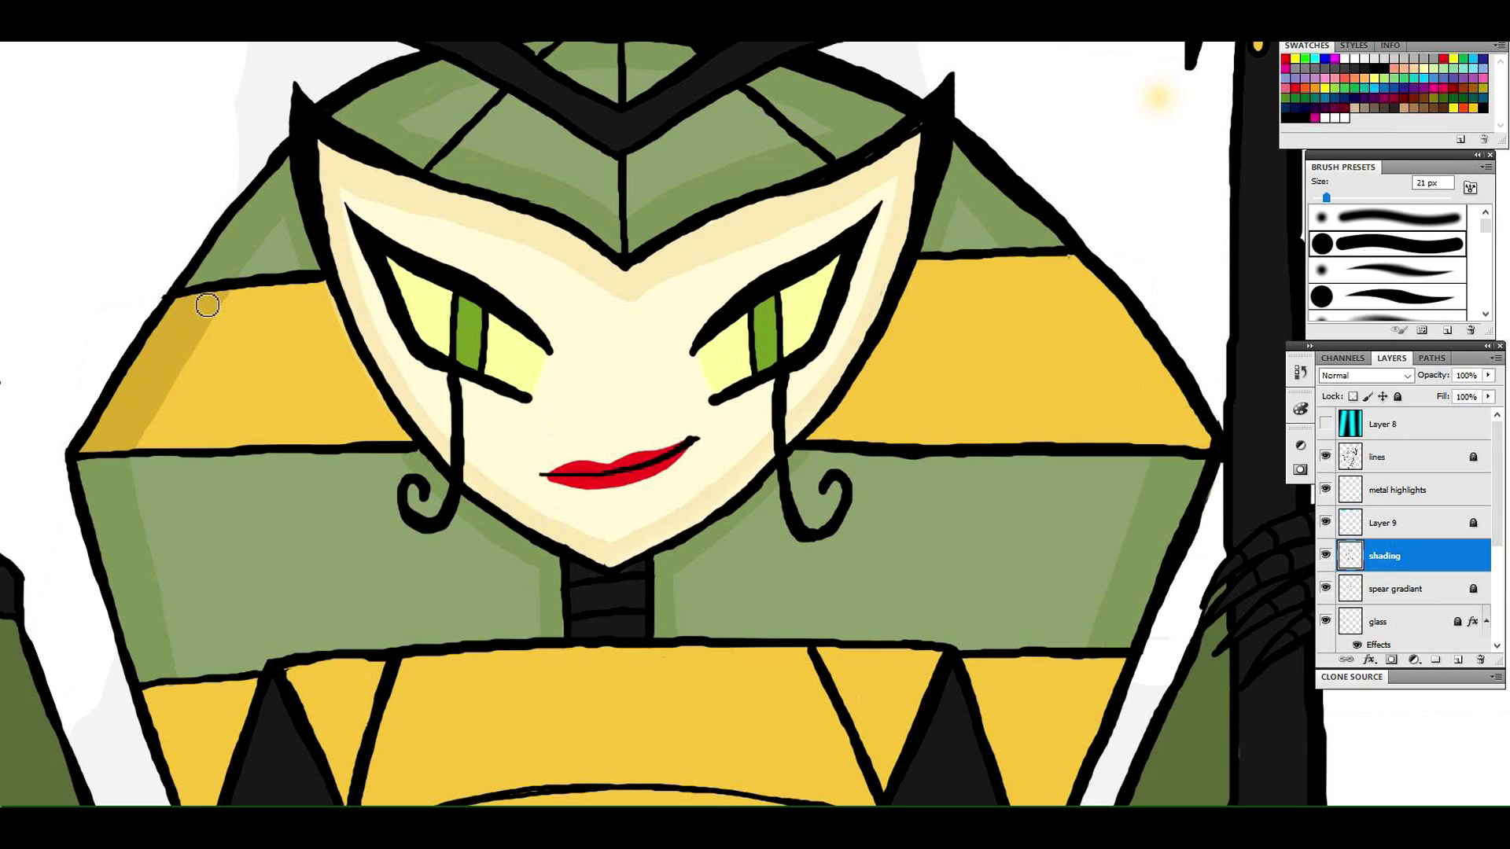
mouse_move(1019, 261)
left_mouse_down()
mouse_move(1098, 344)
mouse_move(1046, 267)
mouse_move(1145, 408)
mouse_move(1160, 397)
mouse_move(1198, 431)
left_mouse_up()
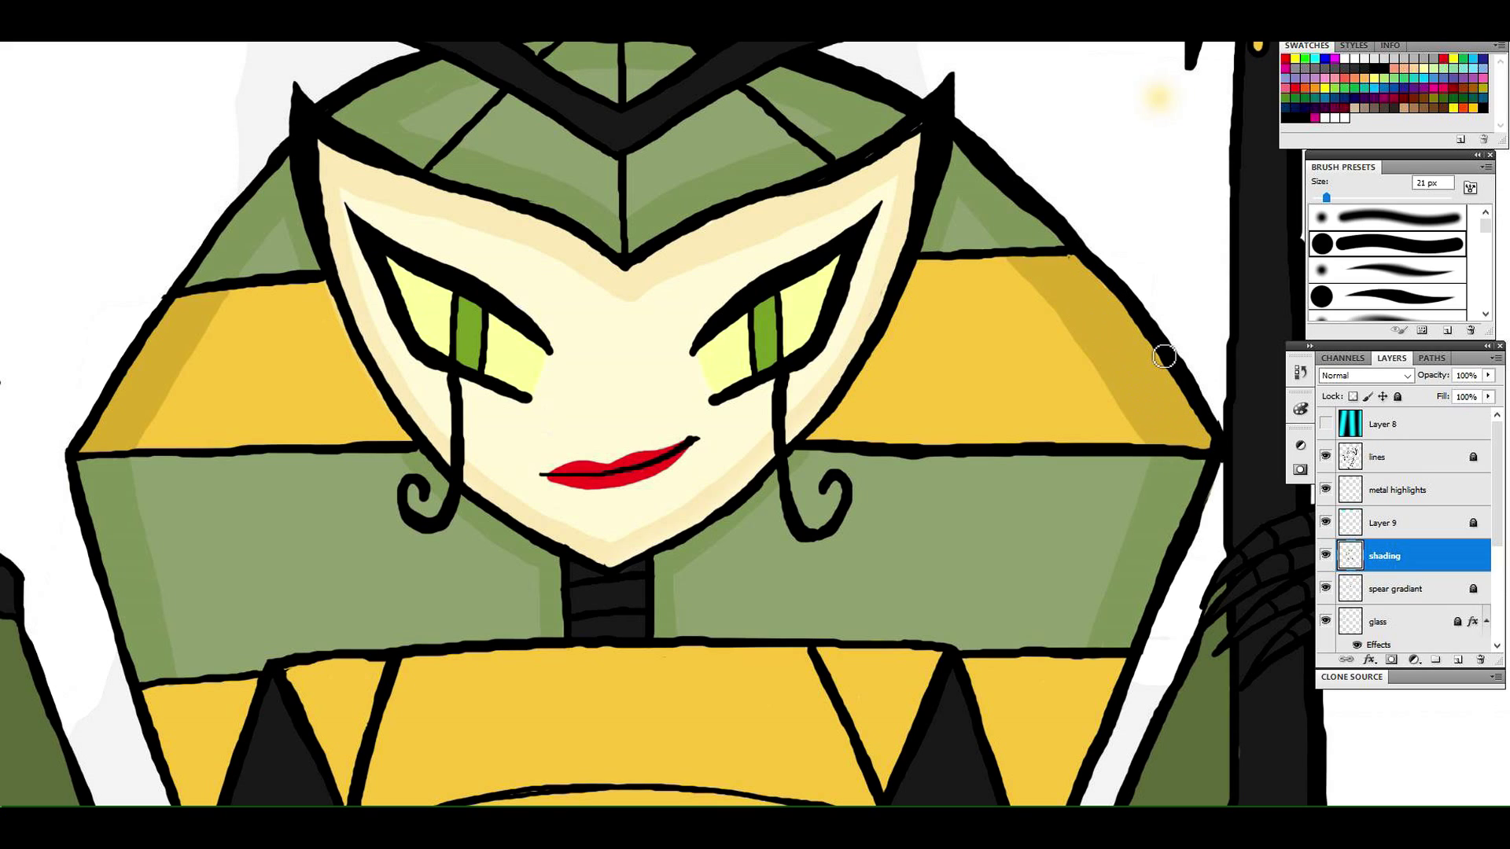
mouse_move(318, 287)
left_mouse_down()
mouse_move(410, 445)
mouse_move(326, 295)
left_mouse_up()
mouse_move(851, 401)
left_mouse_down()
mouse_move(904, 338)
mouse_move(868, 382)
left_mouse_up()
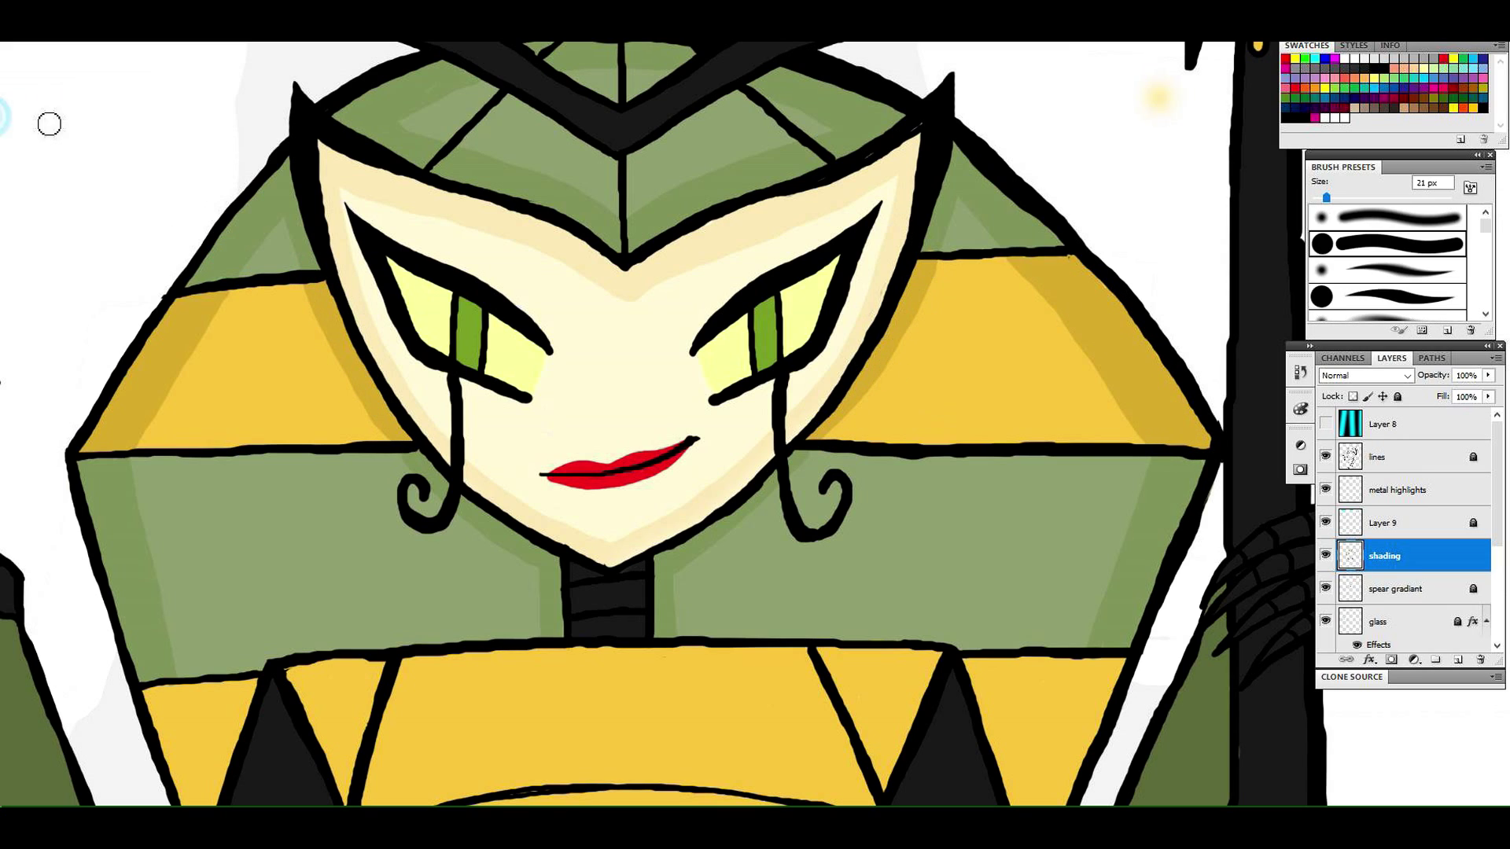
Shade the small green cap section beneath the gold disc with the 10 px brush
scroll(50, 117, "up", 2)
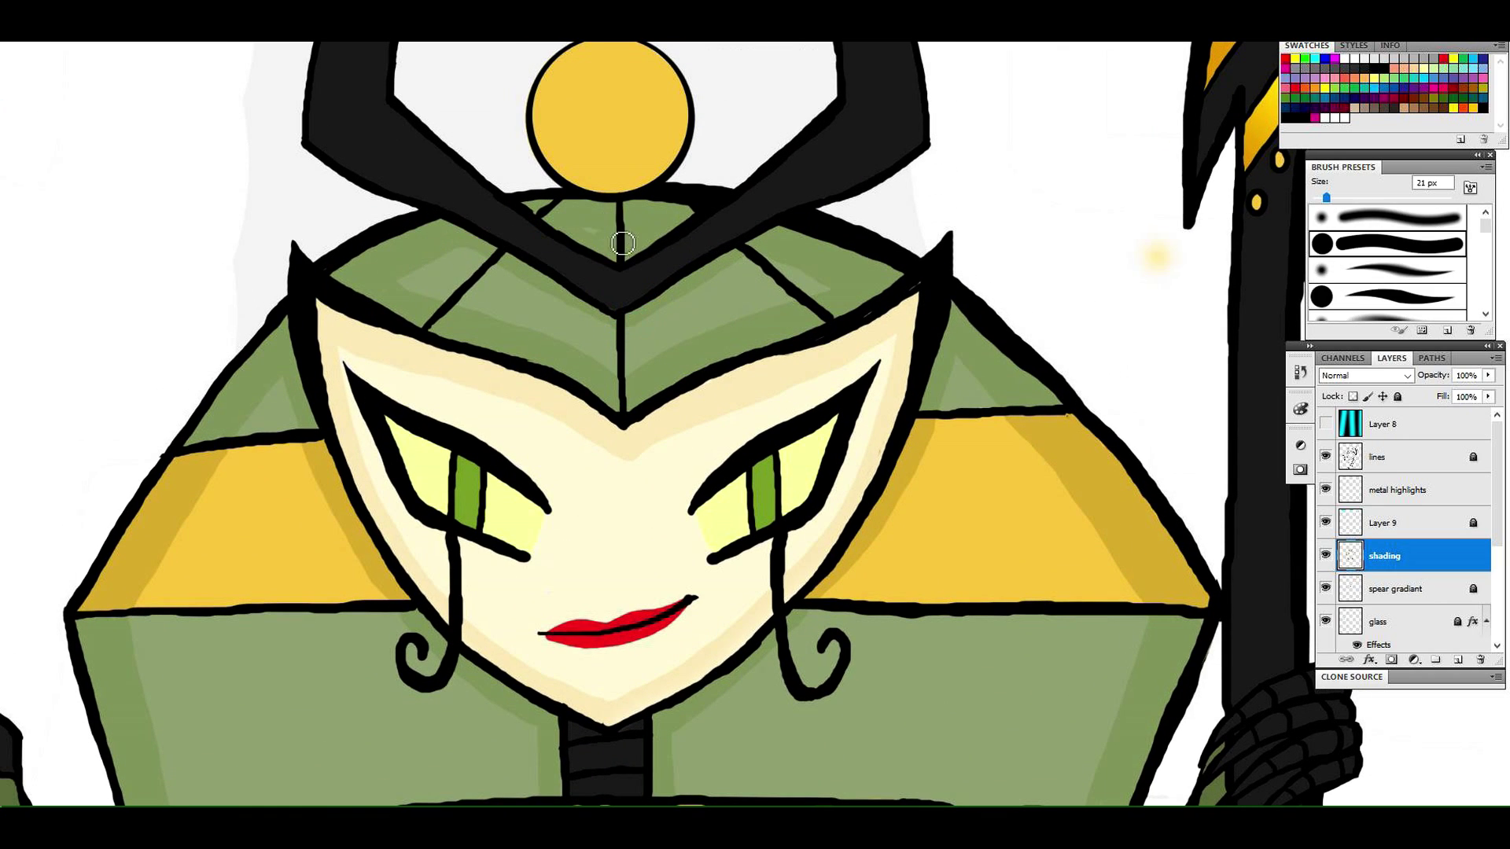
key("bracketleft")
key("bracketleft")
mouse_move(580, 209)
left_mouse_down()
mouse_move(650, 238)
mouse_move(614, 231)
left_mouse_up()
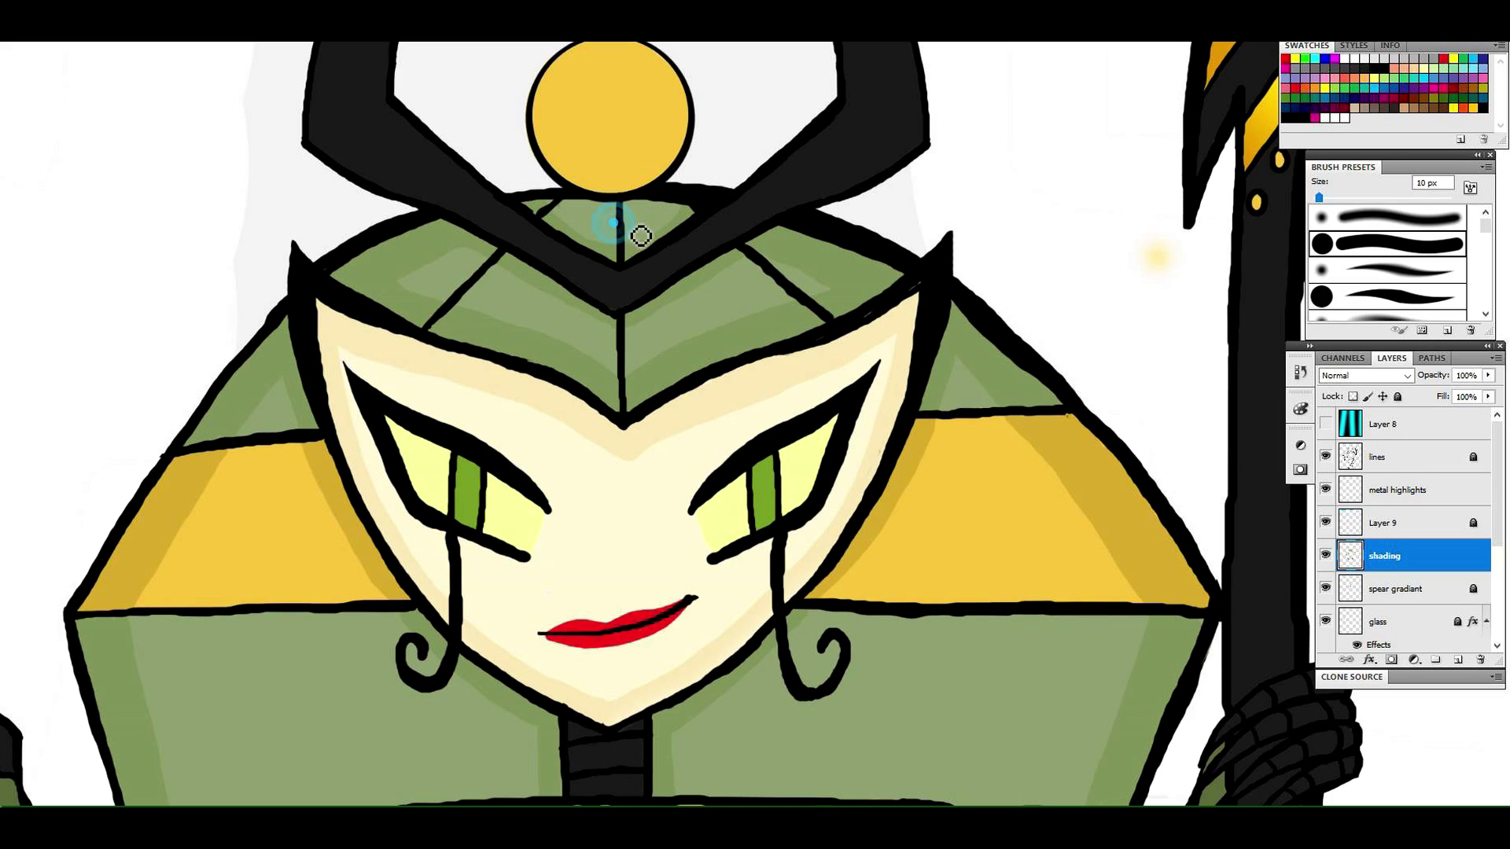
Shade the outer edges of the lower gold headdress sections beside the arms in darker gold with the 21 px brush
left_click(1, 101)
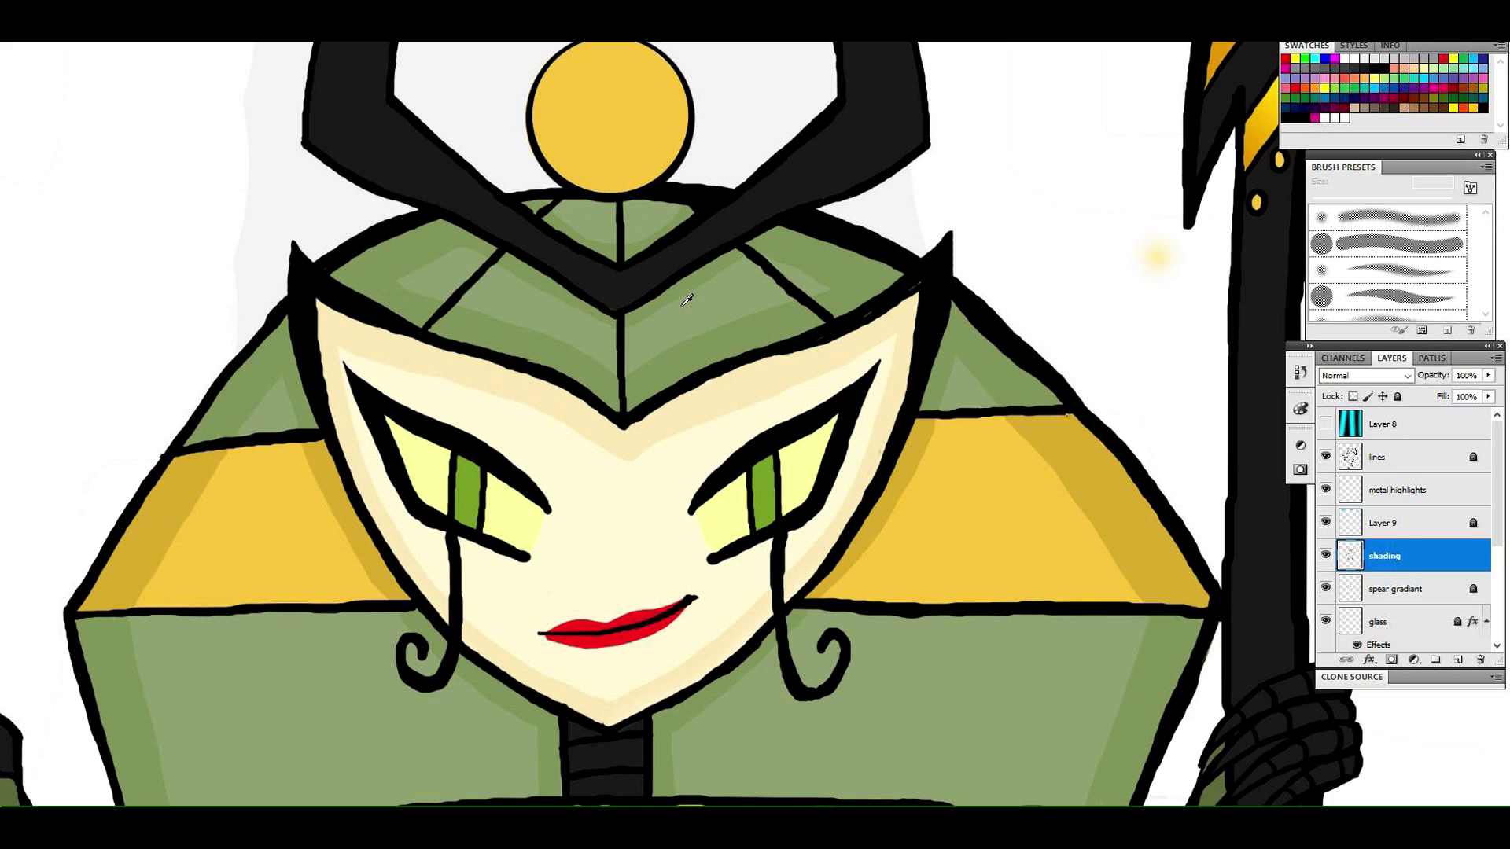
left_click_drag(740, 421, 708, 353)
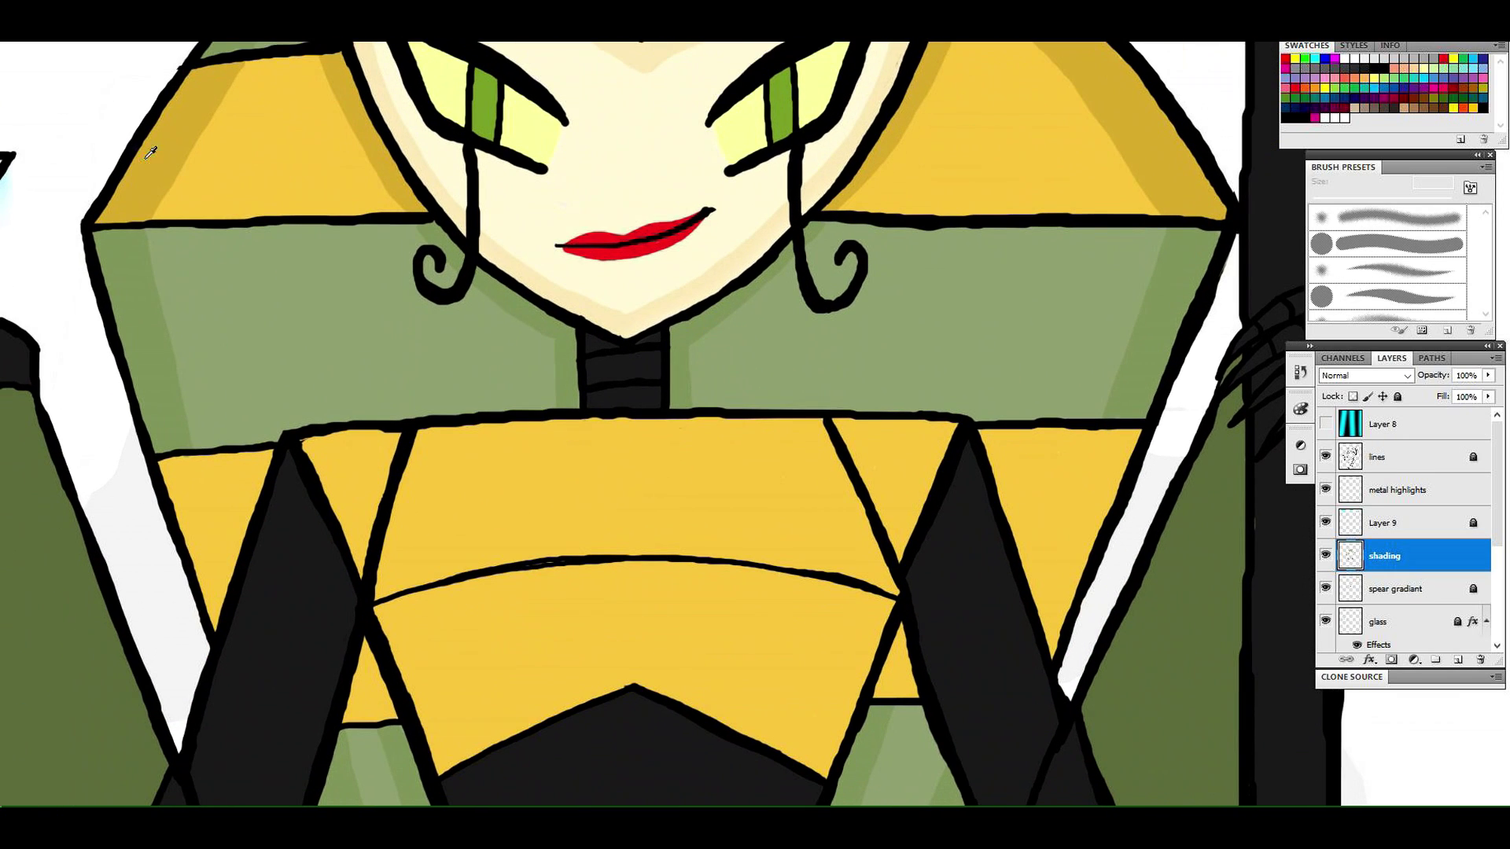
key("b")
left_click_drag(167, 464, 217, 591)
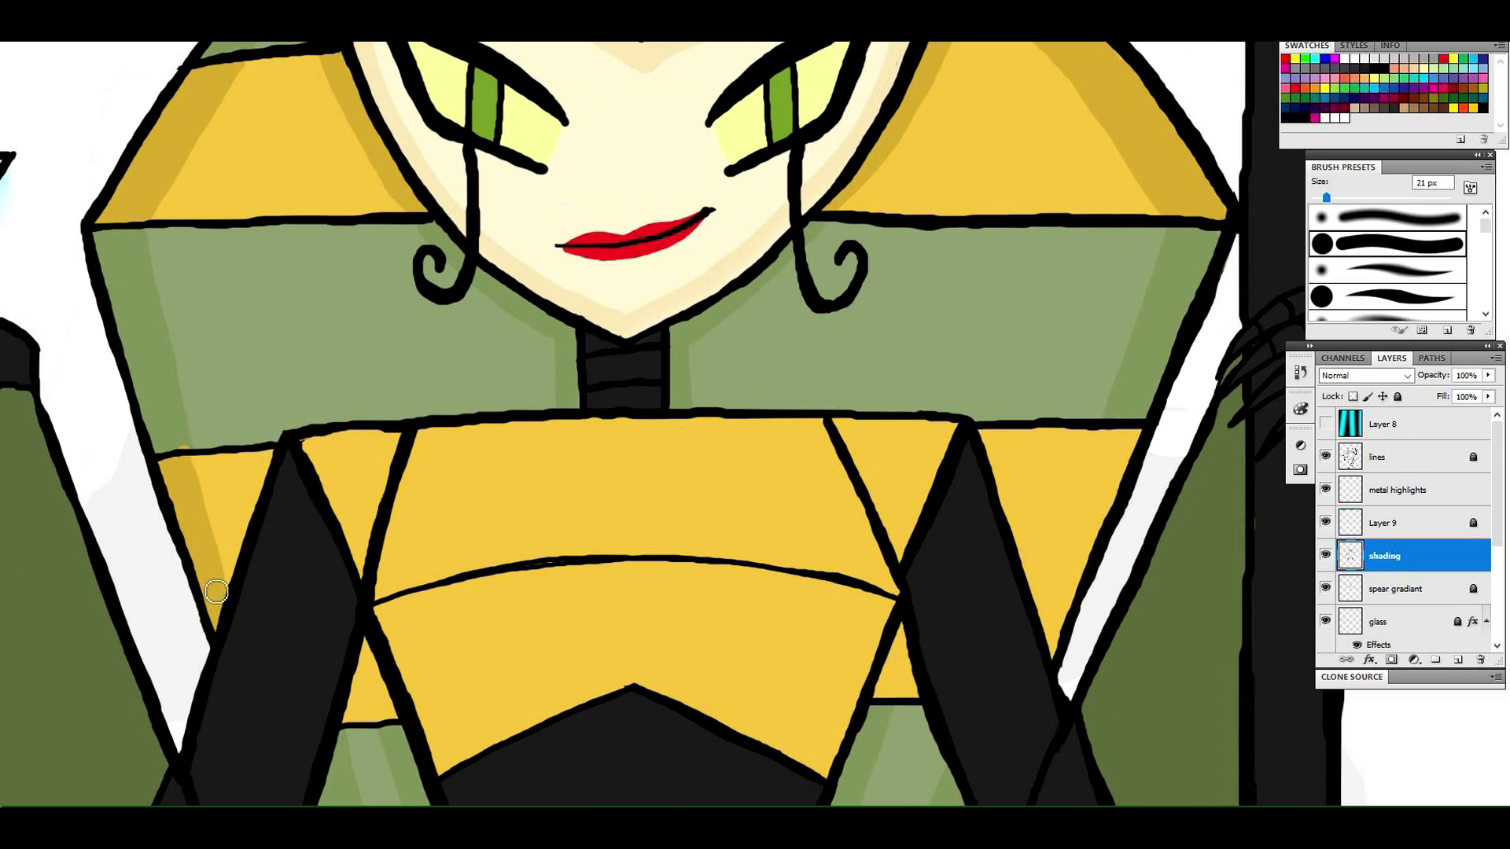
mouse_move(1111, 439)
left_mouse_down()
mouse_move(1038, 634)
mouse_move(1127, 440)
mouse_move(1130, 473)
left_mouse_up()
left_click(1, 96)
key("b")
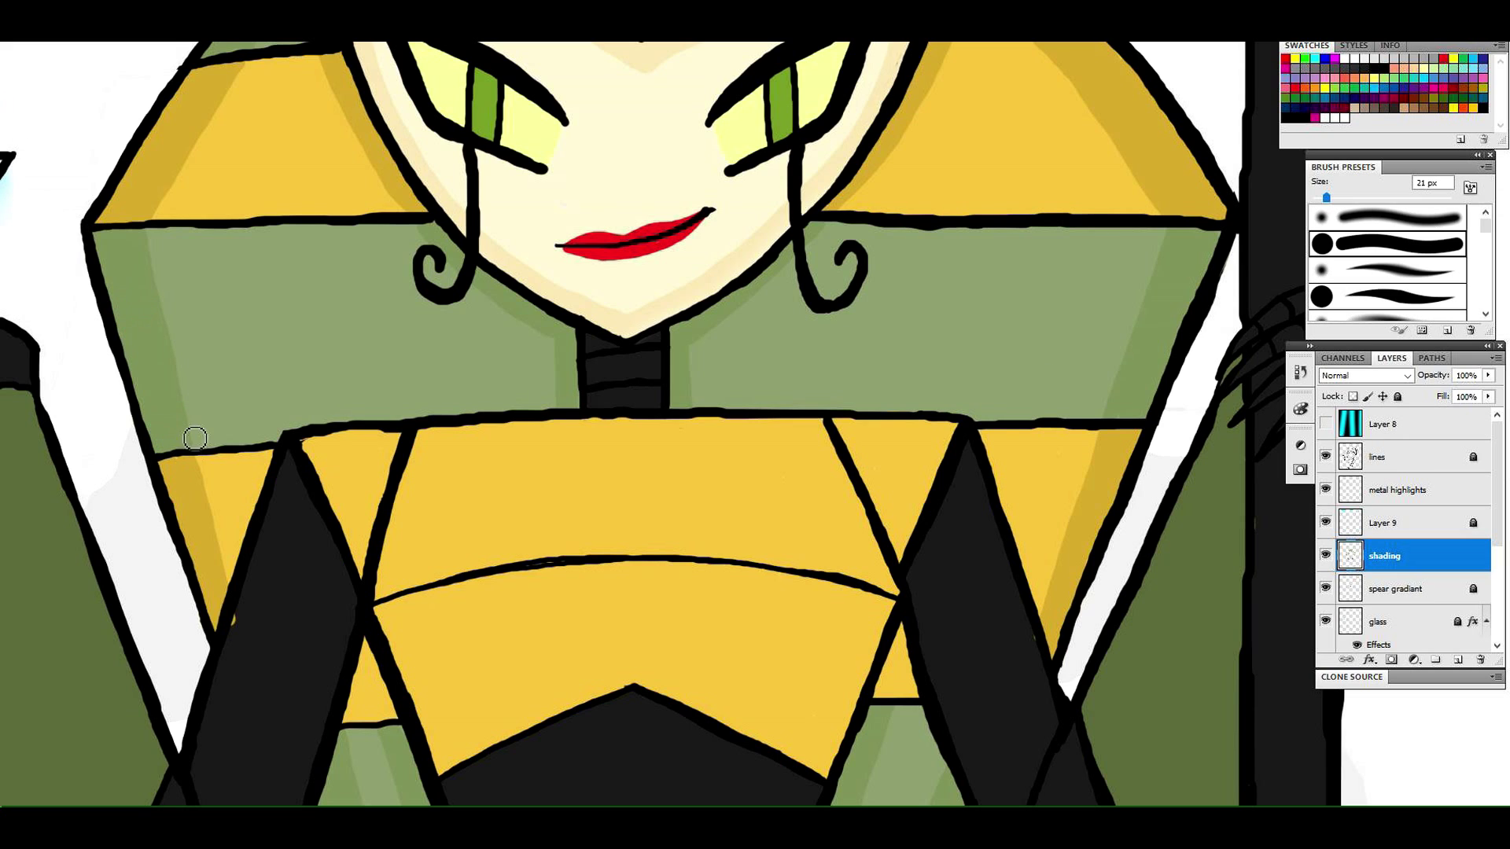
left_click_drag(1024, 623, 1047, 659)
Shade the small gold headdress pieces between the arms and the torso in darker gold
left_click(1, 96)
left_click(174, 513)
left_click(4, 112)
left_click_drag(114, 282, 84, 95)
mouse_move(308, 536)
left_mouse_down()
mouse_move(346, 499)
mouse_move(356, 516)
left_mouse_up()
left_click_drag(849, 504, 888, 505)
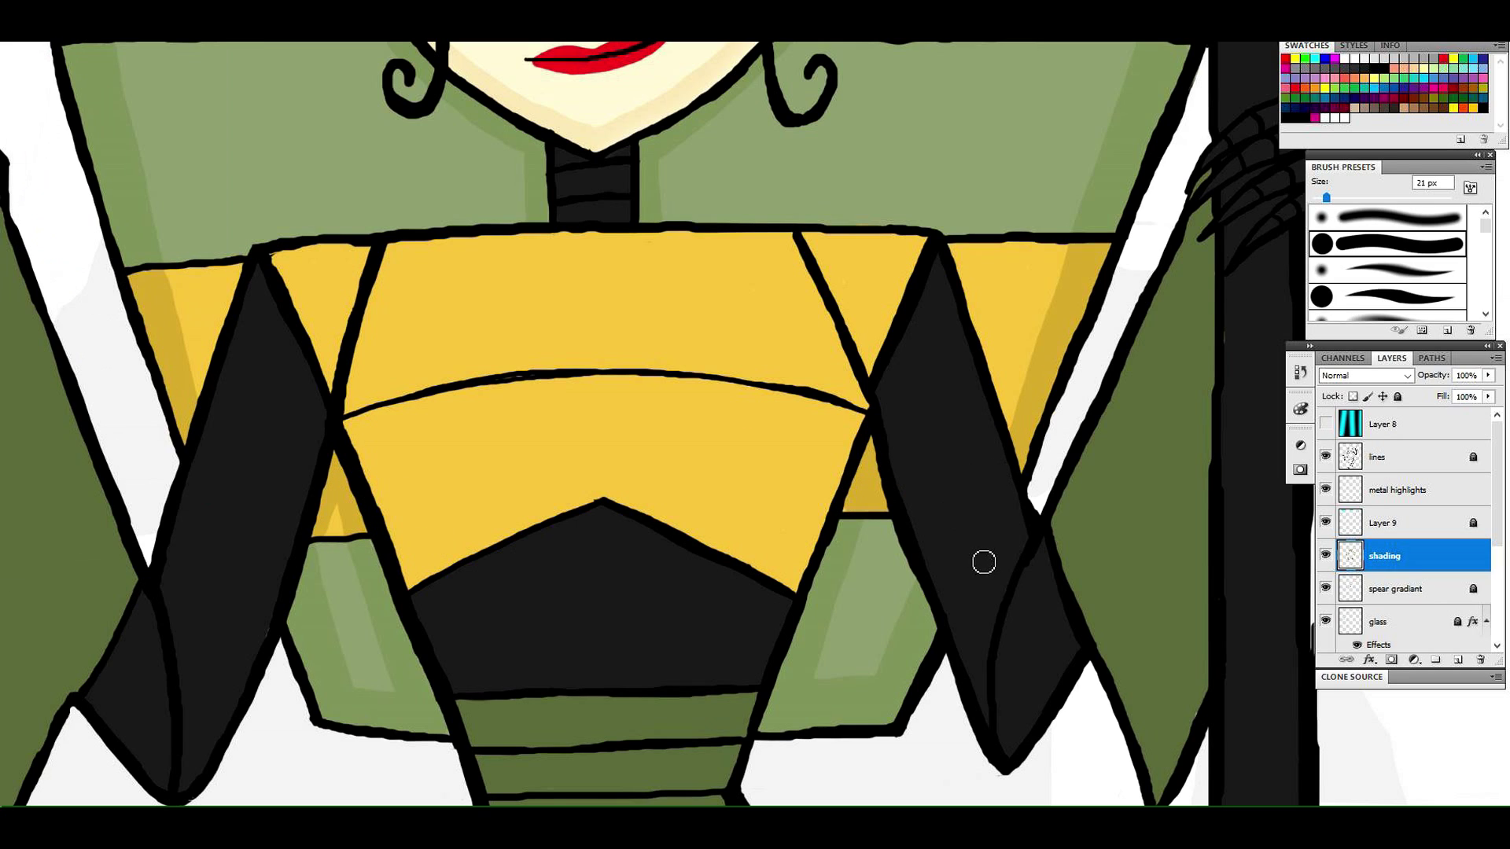
Shade the lower edge of the wide green headdress band along the shoulders in darker green
key("b")
mouse_move(657, 218)
left_mouse_down()
mouse_move(930, 224)
mouse_move(674, 201)
mouse_move(835, 222)
mouse_move(775, 202)
mouse_move(883, 212)
mouse_move(772, 204)
left_mouse_up()
left_click_drag(257, 250, 504, 224)
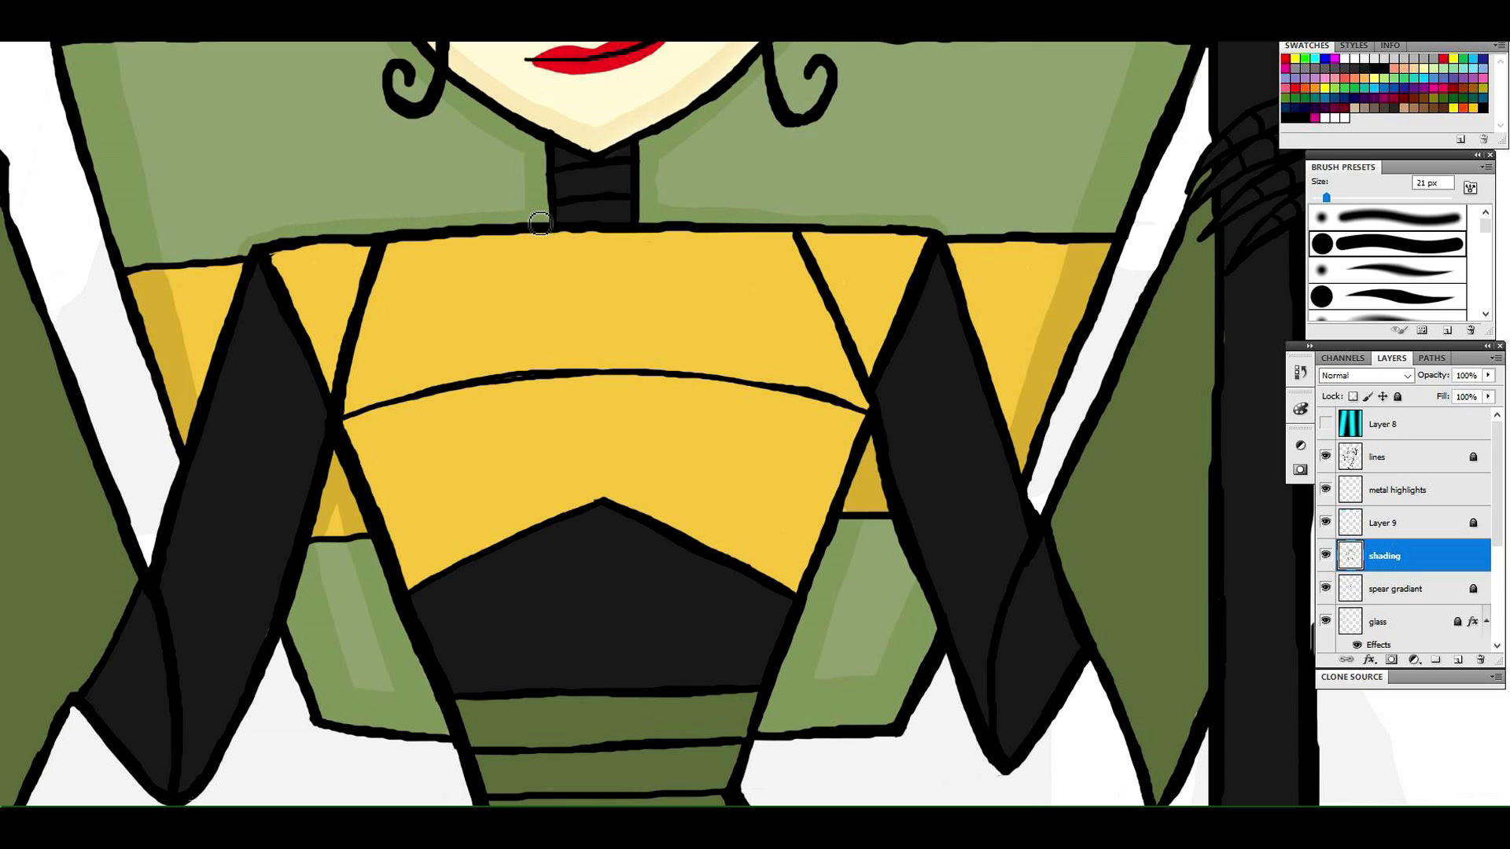
Sample the darker gold and shade the gold headdress sections along the arms and the shoulder pieces along the chest seams
left_click(158, 312, "alt")
right_click(192, 396, "alt")
left_click_drag(198, 384, 207, 359)
mouse_move(959, 253)
left_mouse_down()
mouse_move(1017, 439)
mouse_move(957, 254)
mouse_move(1041, 403)
left_mouse_up()
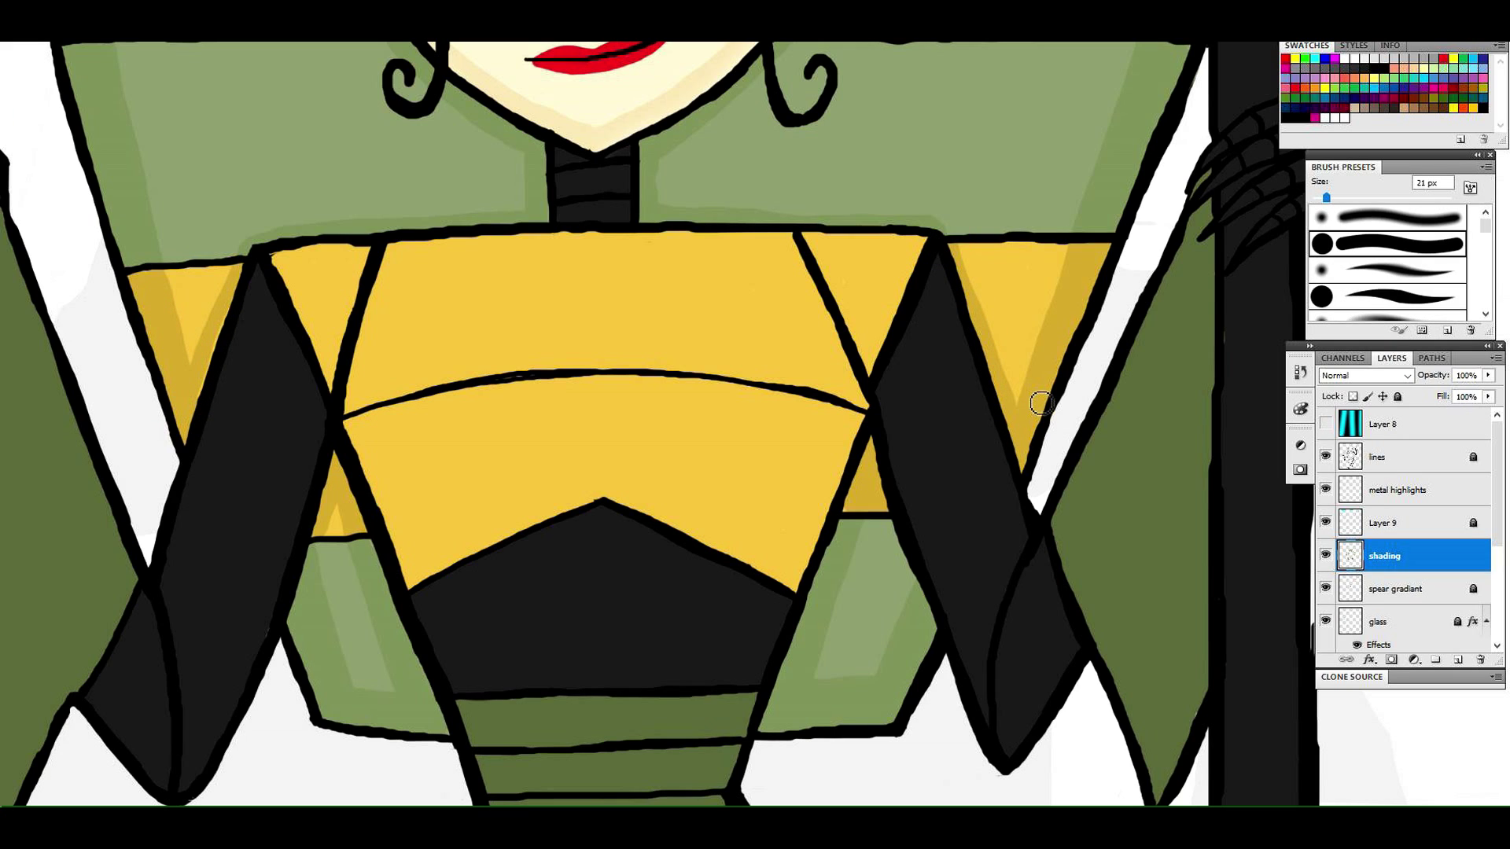
left_click_drag(335, 396, 371, 250)
left_click_drag(809, 239, 874, 377)
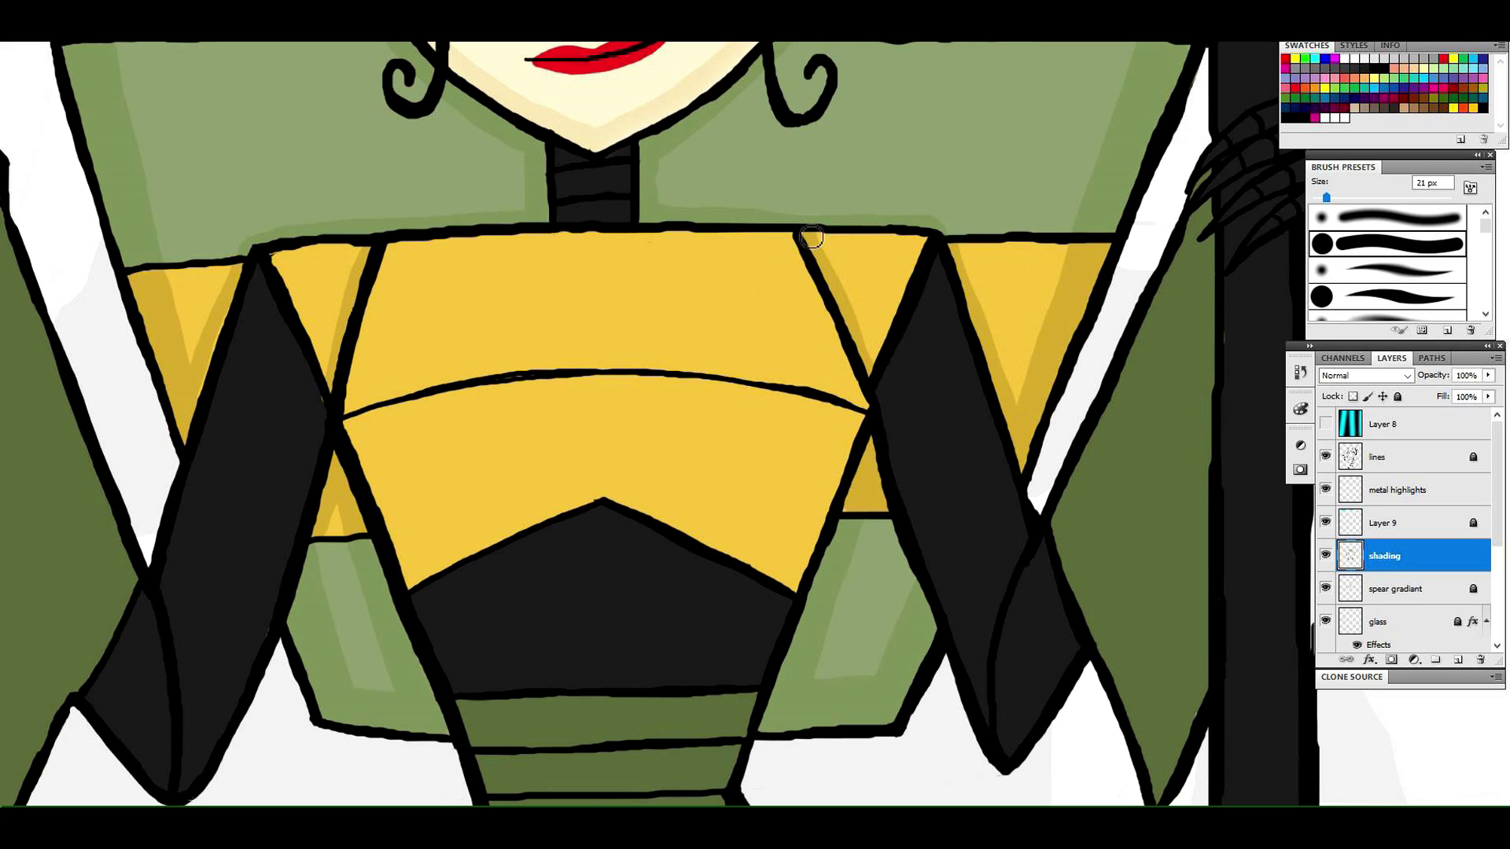
Sample the darker green and shade the outer side edges of the green band across the hips
key("i")
left_click(916, 541, "alt")
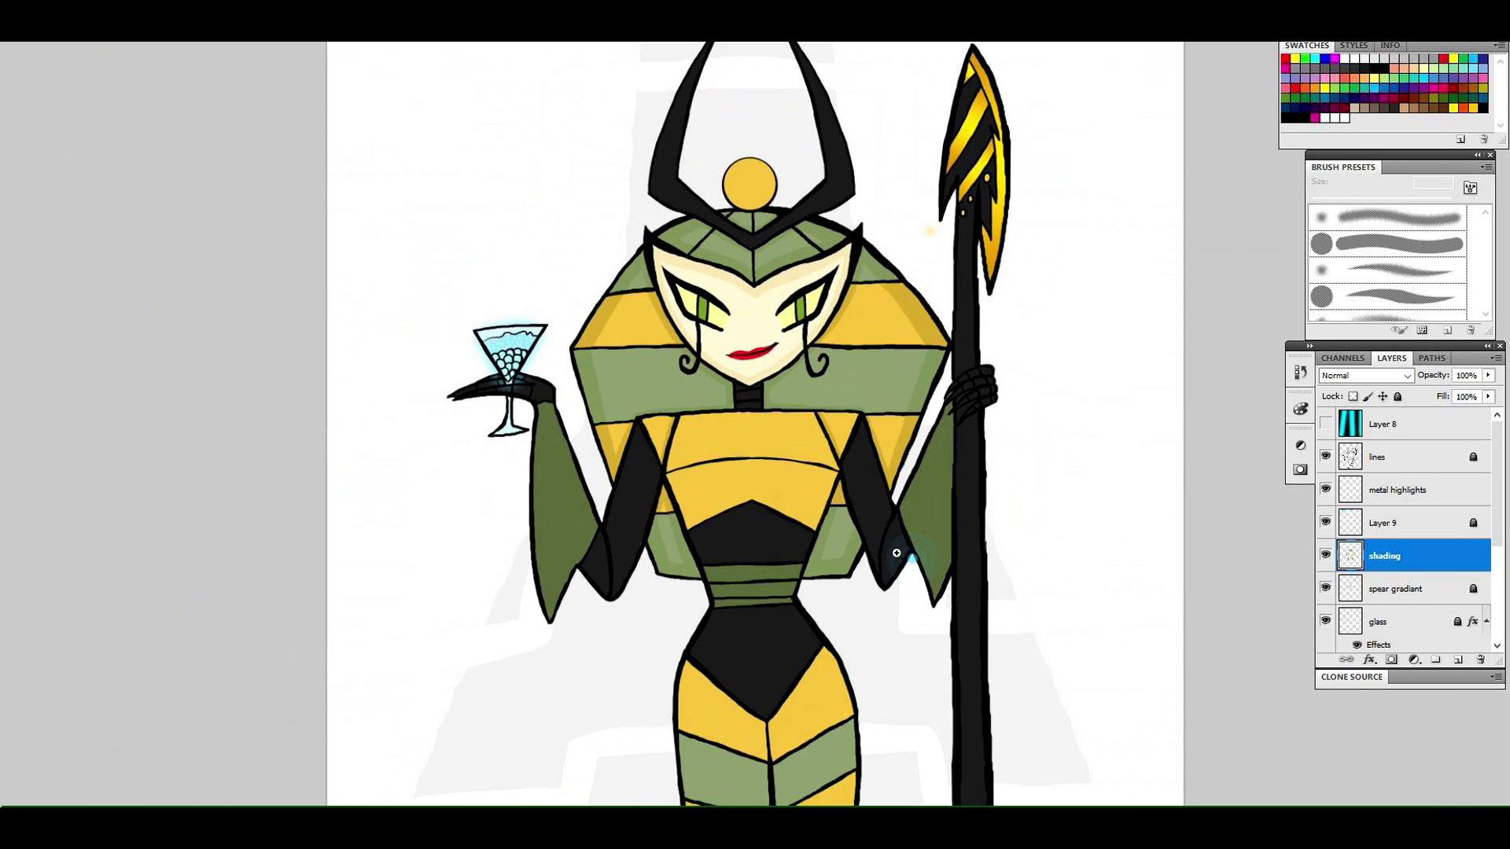
left_click(858, 542)
left_click(908, 495)
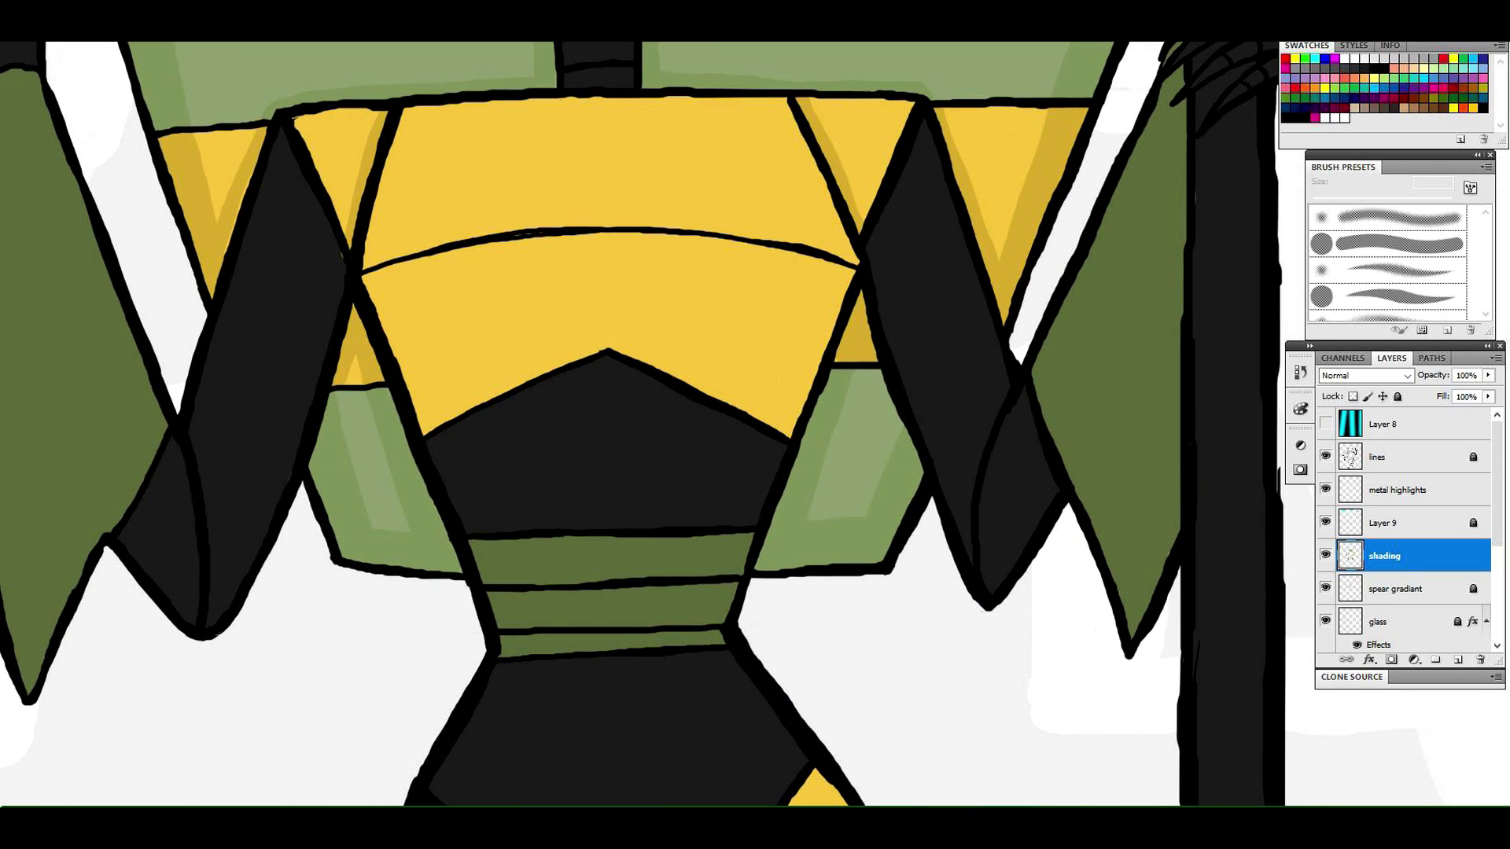
key("b")
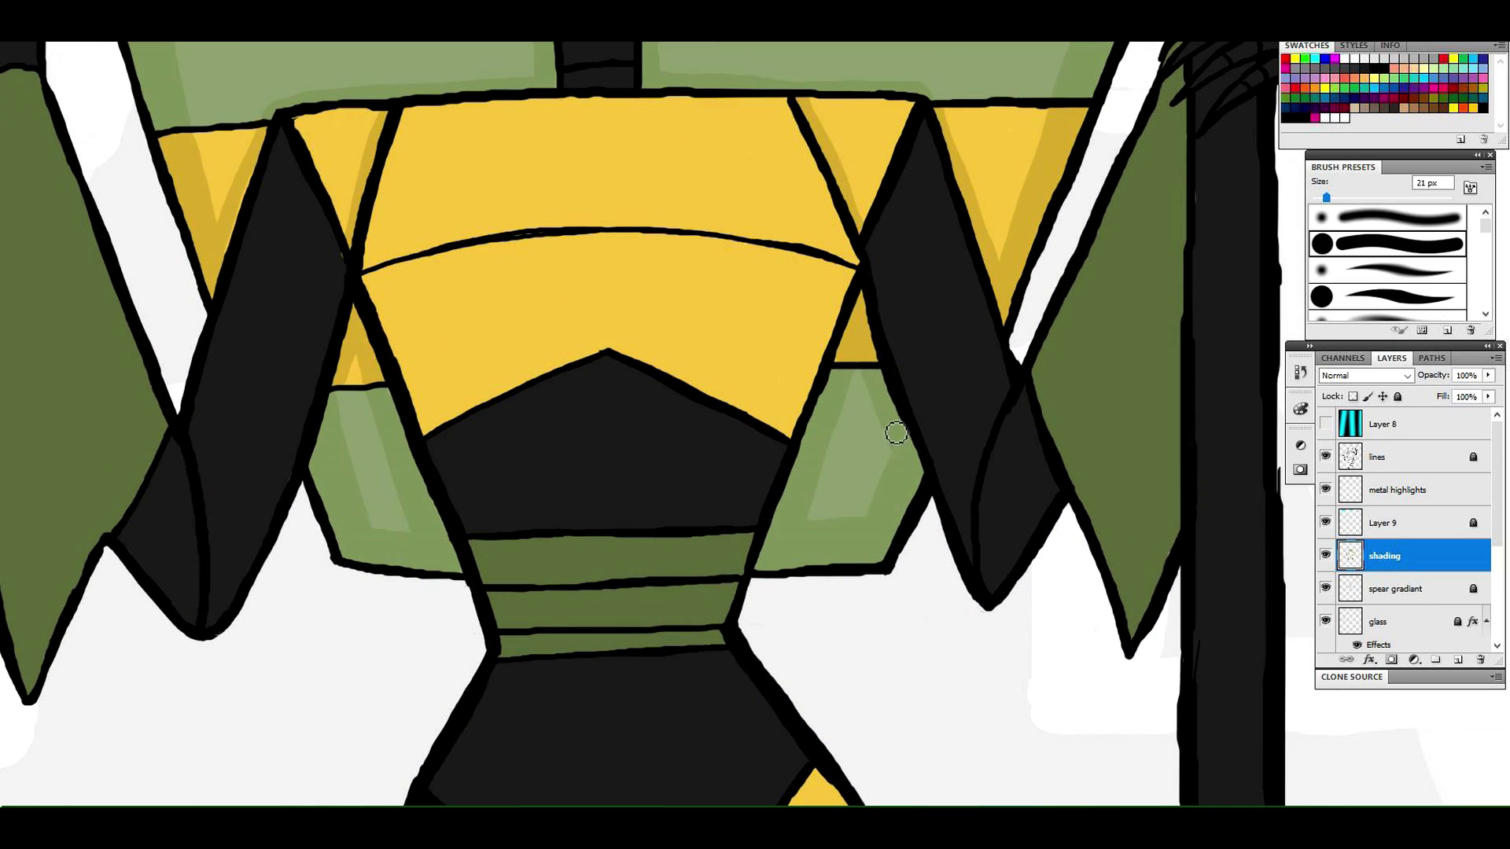
key("z")
key("ctrl+0")
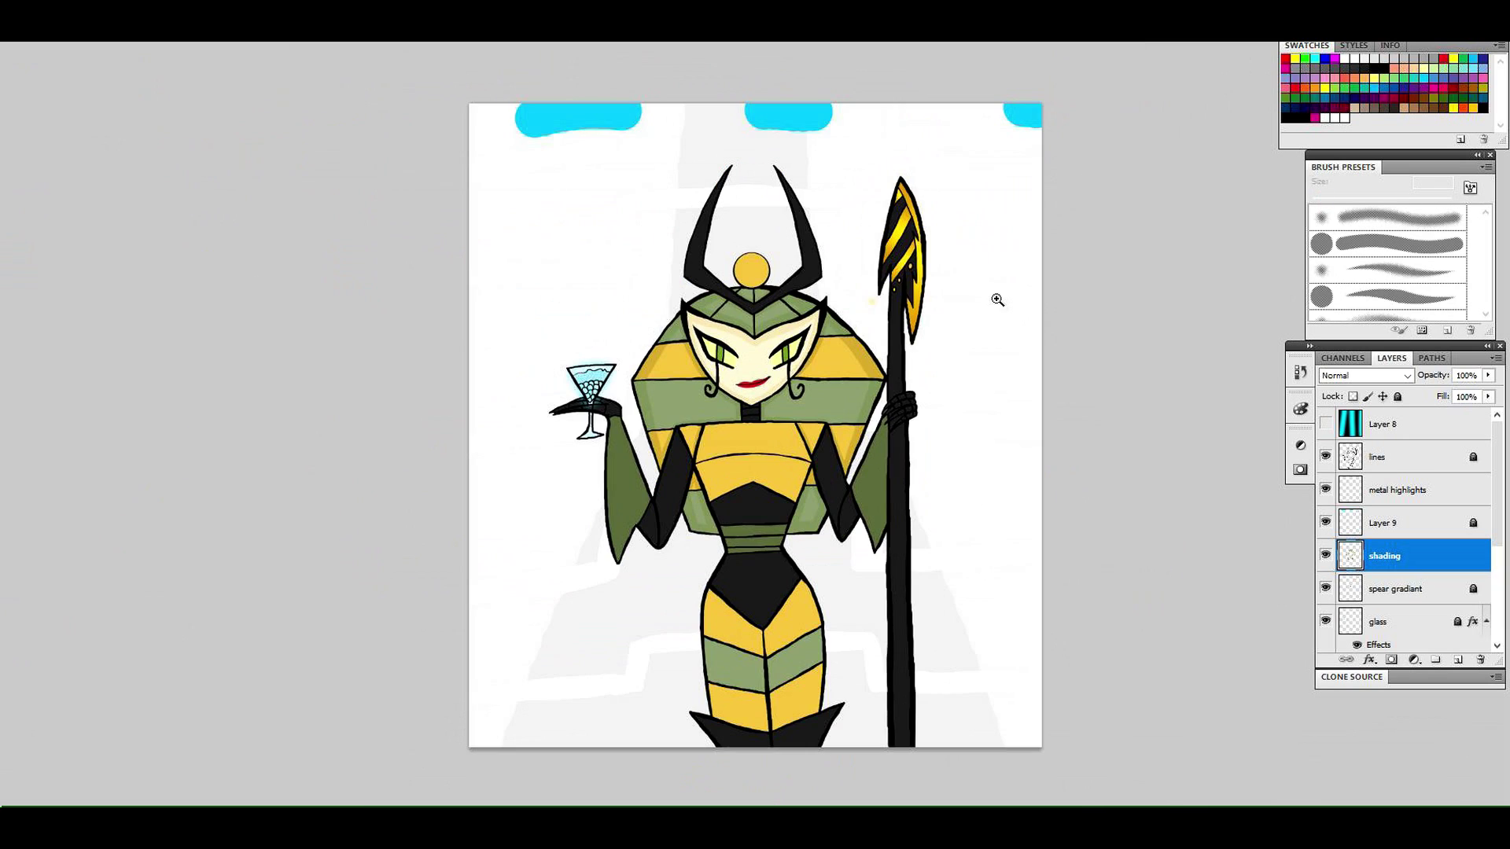
left_click(903, 624)
left_click(899, 702)
left_click_drag(212, 283, 141, 126)
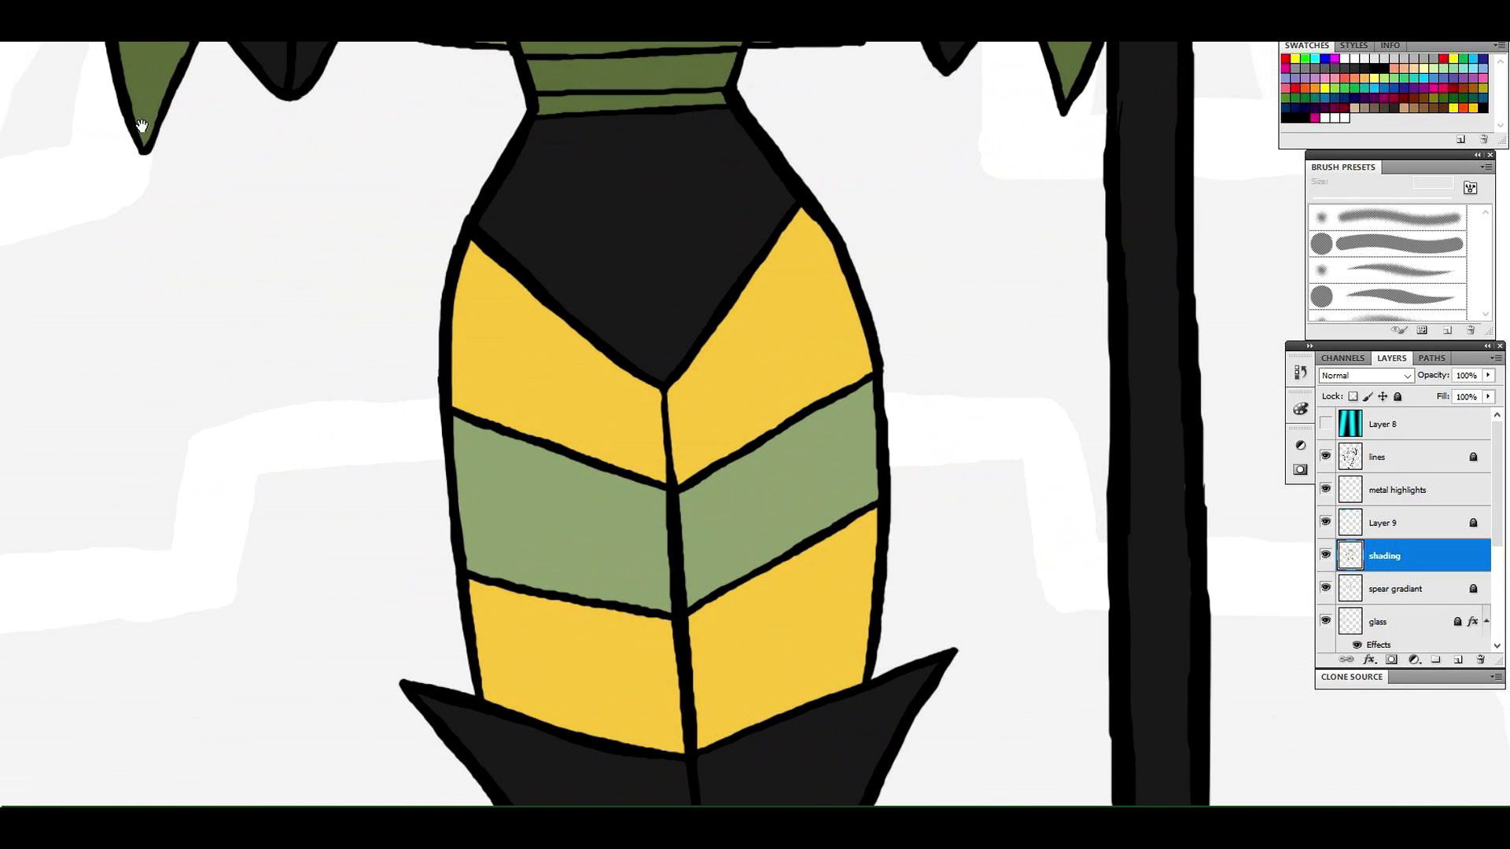
mouse_move(489, 559)
left_mouse_down()
mouse_move(471, 431)
mouse_move(488, 491)
left_mouse_up()
mouse_move(857, 397)
left_mouse_down()
mouse_move(862, 487)
mouse_move(874, 423)
mouse_move(857, 503)
left_mouse_up()
left_click_drag(491, 582, 493, 439)
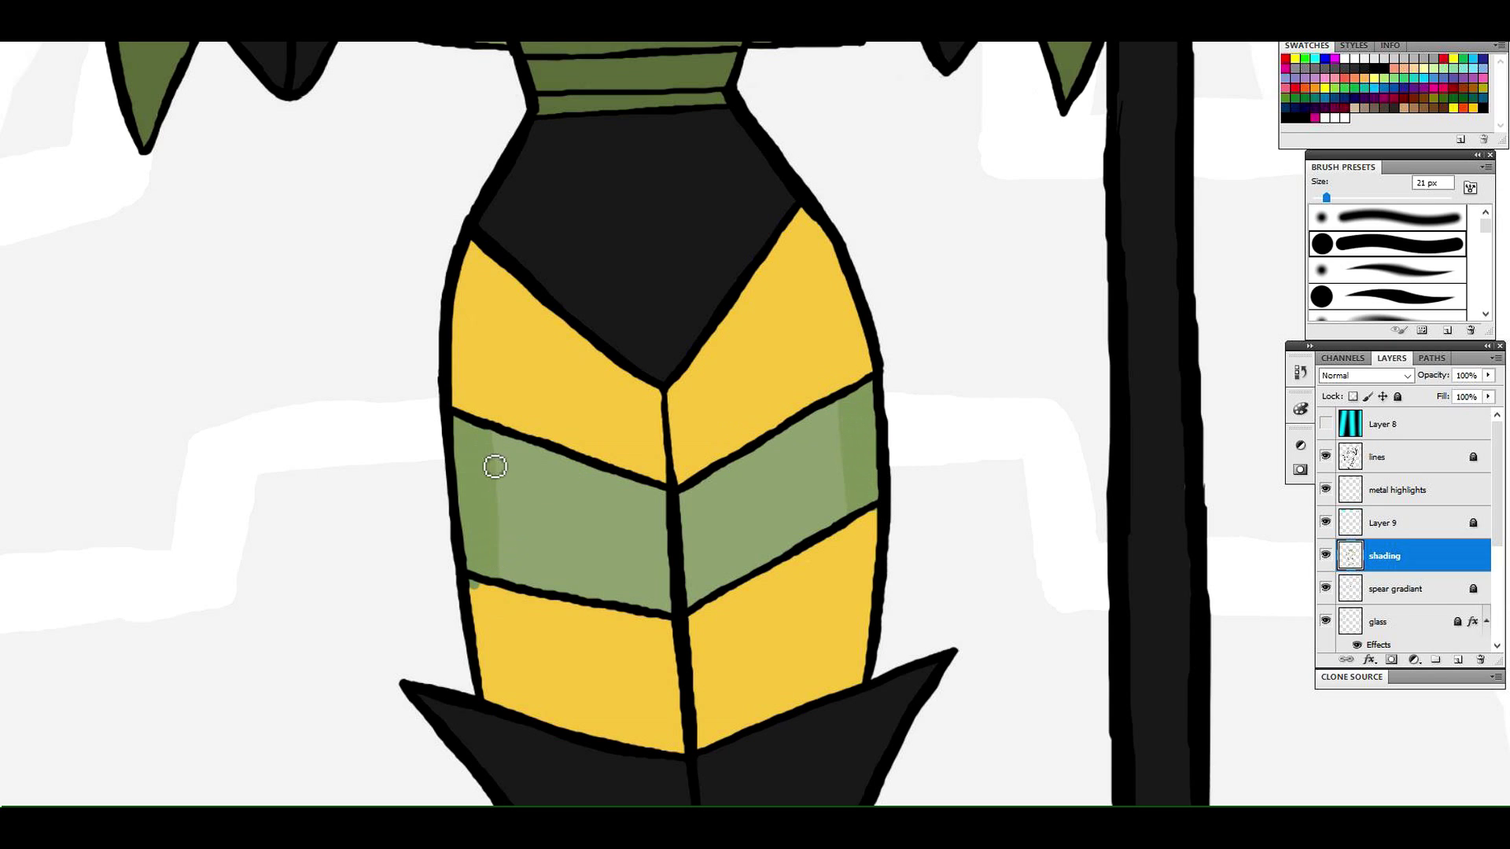
left_click_drag(339, 118, 328, 269)
left_click_drag(223, 377, 118, 79)
left_click_drag(343, 417, 348, 309)
left_click(25, 3)
left_click(55, 35)
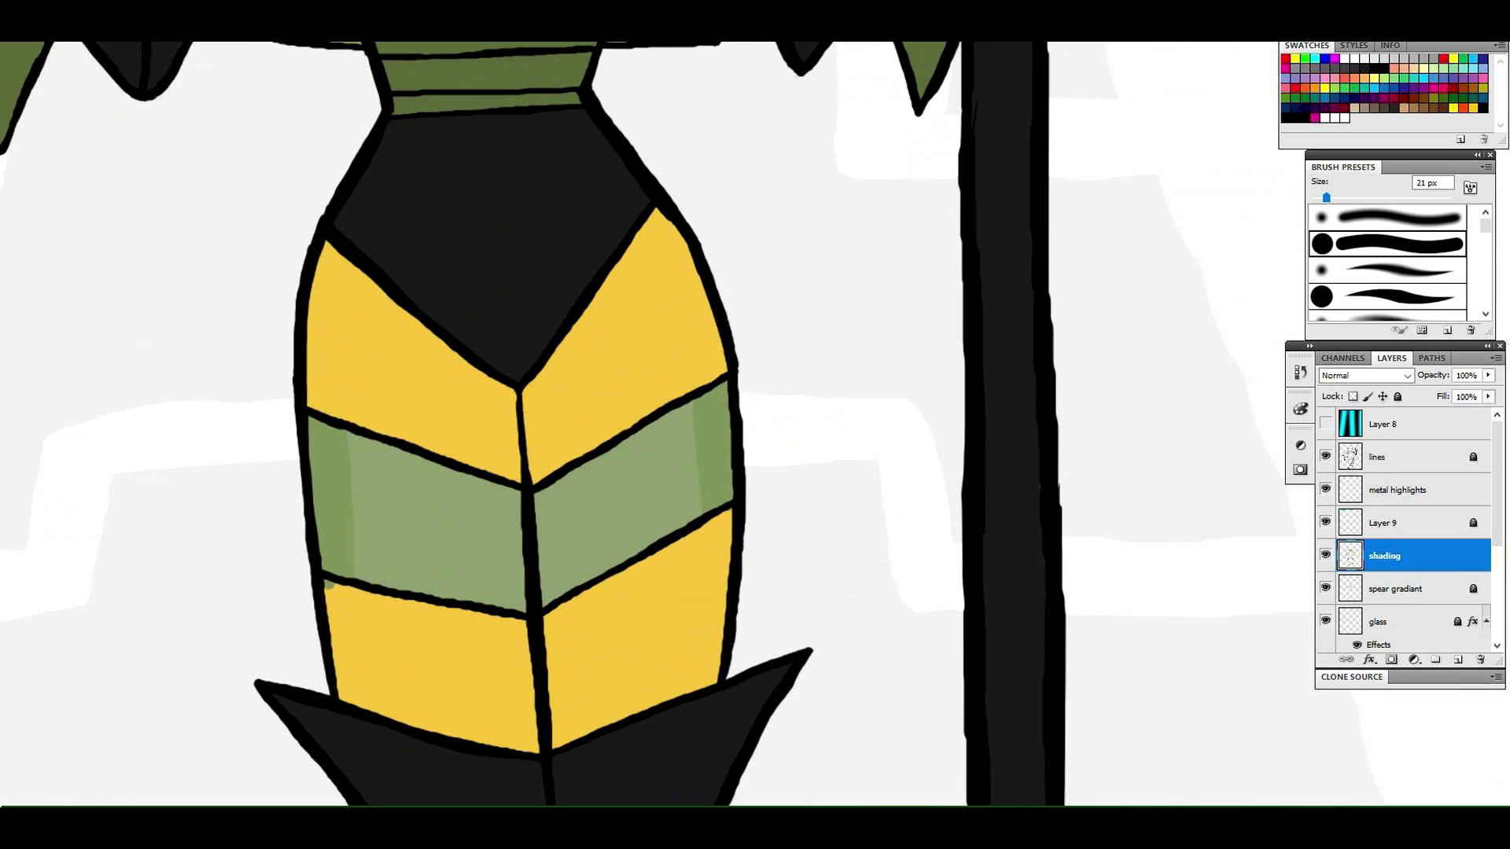
Shade the outer edges of the gold hip and thigh sections and the lower gold hem in darker gold
left_click_drag(292, 174, 282, 598)
left_click_drag(354, 483, 330, 121)
mouse_move(345, 557)
left_mouse_down()
mouse_move(351, 452)
mouse_move(307, 532)
mouse_move(321, 402)
left_mouse_up()
left_click_drag(350, 472, 340, 394)
mouse_move(696, 515)
left_mouse_down()
mouse_move(647, 368)
mouse_move(708, 506)
mouse_move(718, 496)
mouse_move(670, 386)
mouse_move(694, 398)
mouse_move(678, 419)
mouse_move(721, 505)
left_mouse_up()
left_click_drag(556, 432, 556, 298)
mouse_move(722, 509)
left_mouse_down()
mouse_move(708, 527)
mouse_move(712, 605)
mouse_move(723, 519)
left_mouse_up()
mouse_move(347, 590)
left_mouse_down()
mouse_move(360, 713)
mouse_move(340, 644)
mouse_move(346, 595)
mouse_move(340, 702)
left_mouse_up()
mouse_move(564, 741)
left_mouse_down()
mouse_move(699, 686)
mouse_move(549, 731)
left_mouse_up()
mouse_move(376, 707)
left_mouse_down()
mouse_move(537, 751)
mouse_move(408, 727)
mouse_move(488, 734)
left_mouse_up()
Try to shade the side edge of the black hip panel in pure black
key("z")
key("i")
left_click(445, 212)
key("n")
left_click(1029, 310)
left_click(1401, 111)
key("b")
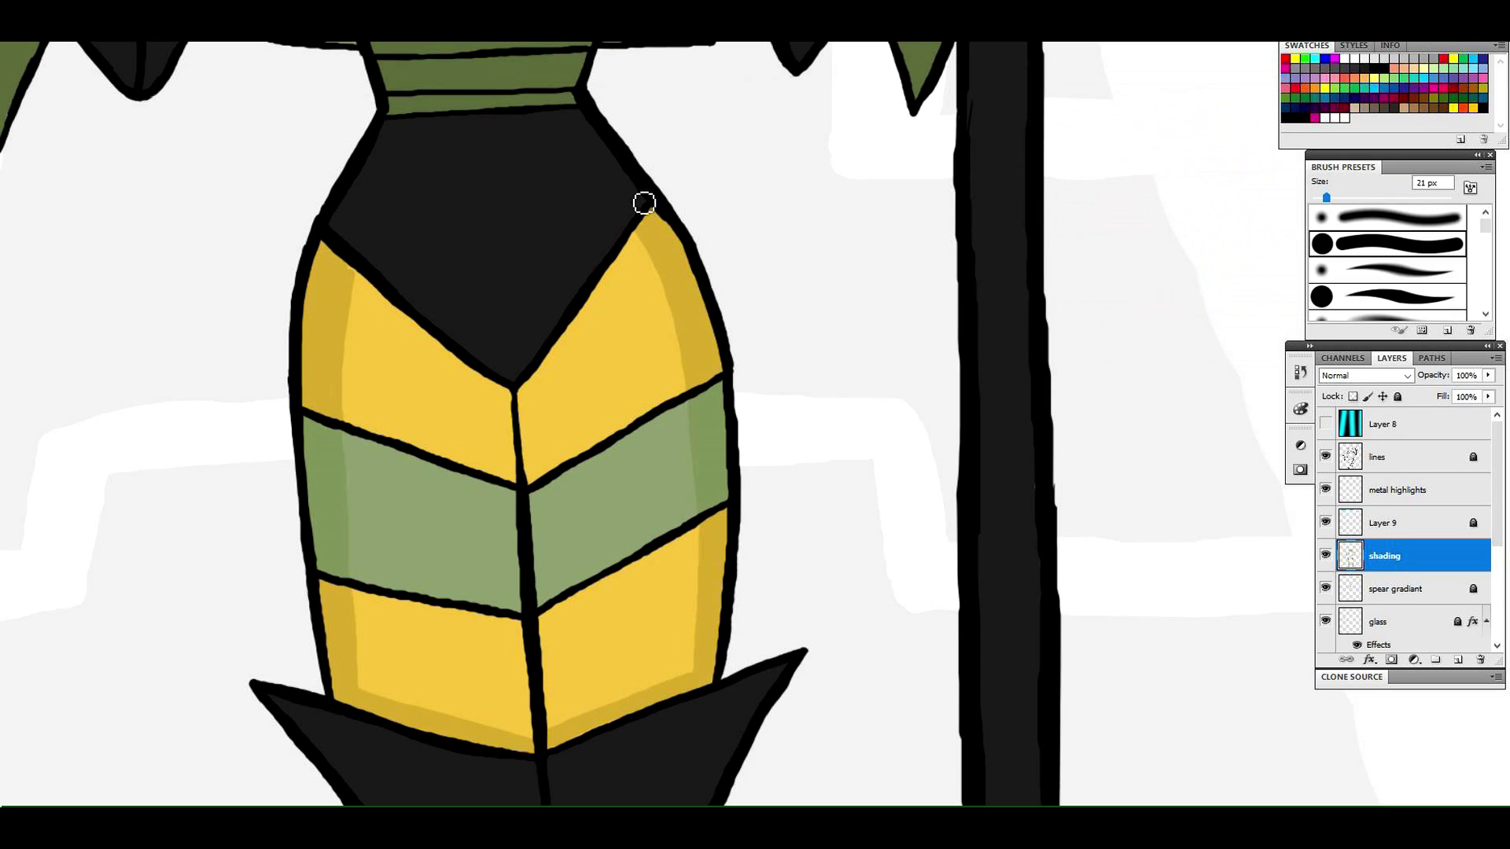
mouse_move(624, 216)
left_mouse_down()
mouse_move(569, 116)
mouse_move(615, 161)
left_mouse_up()
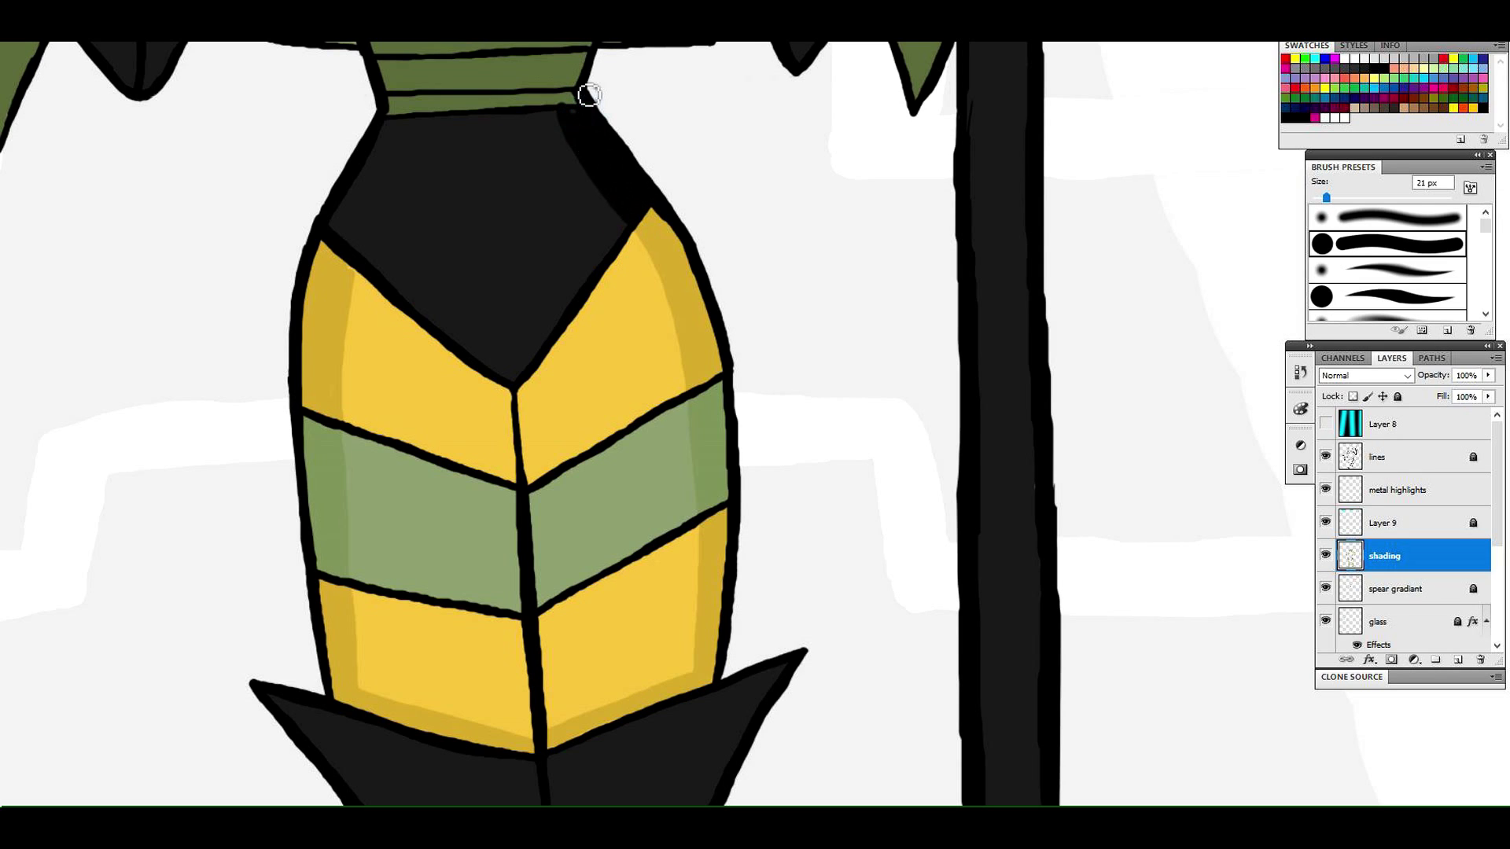
Sample the panel's charcoal, choose a slightly darker tone, and shade both side edges of the black hip panel
key("i")
left_click(423, 224)
left_click(3, 268)
left_click(1031, 305)
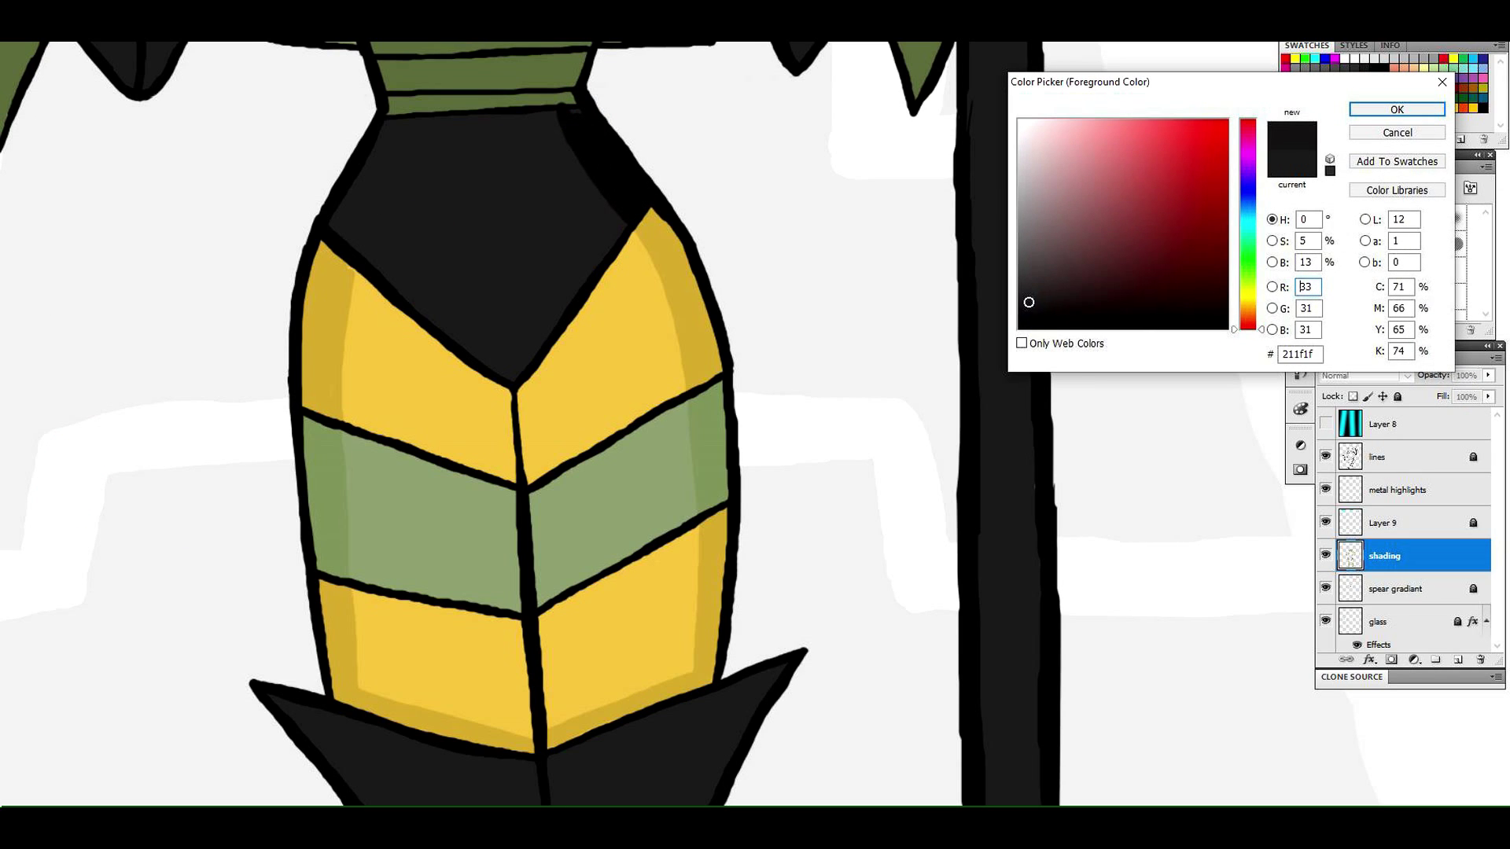
key("Return")
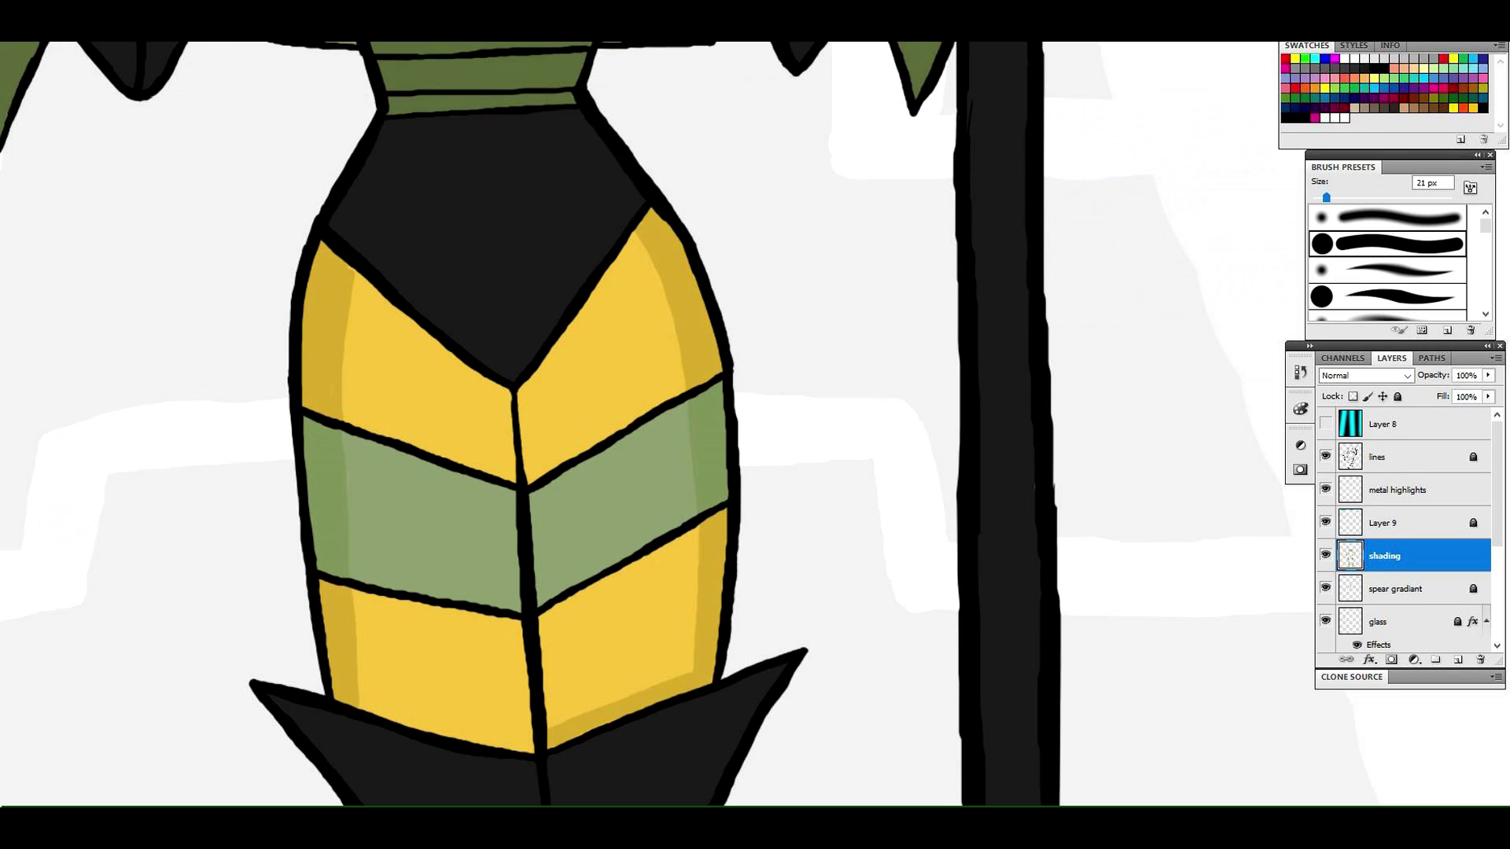
left_click_drag(629, 219, 605, 174)
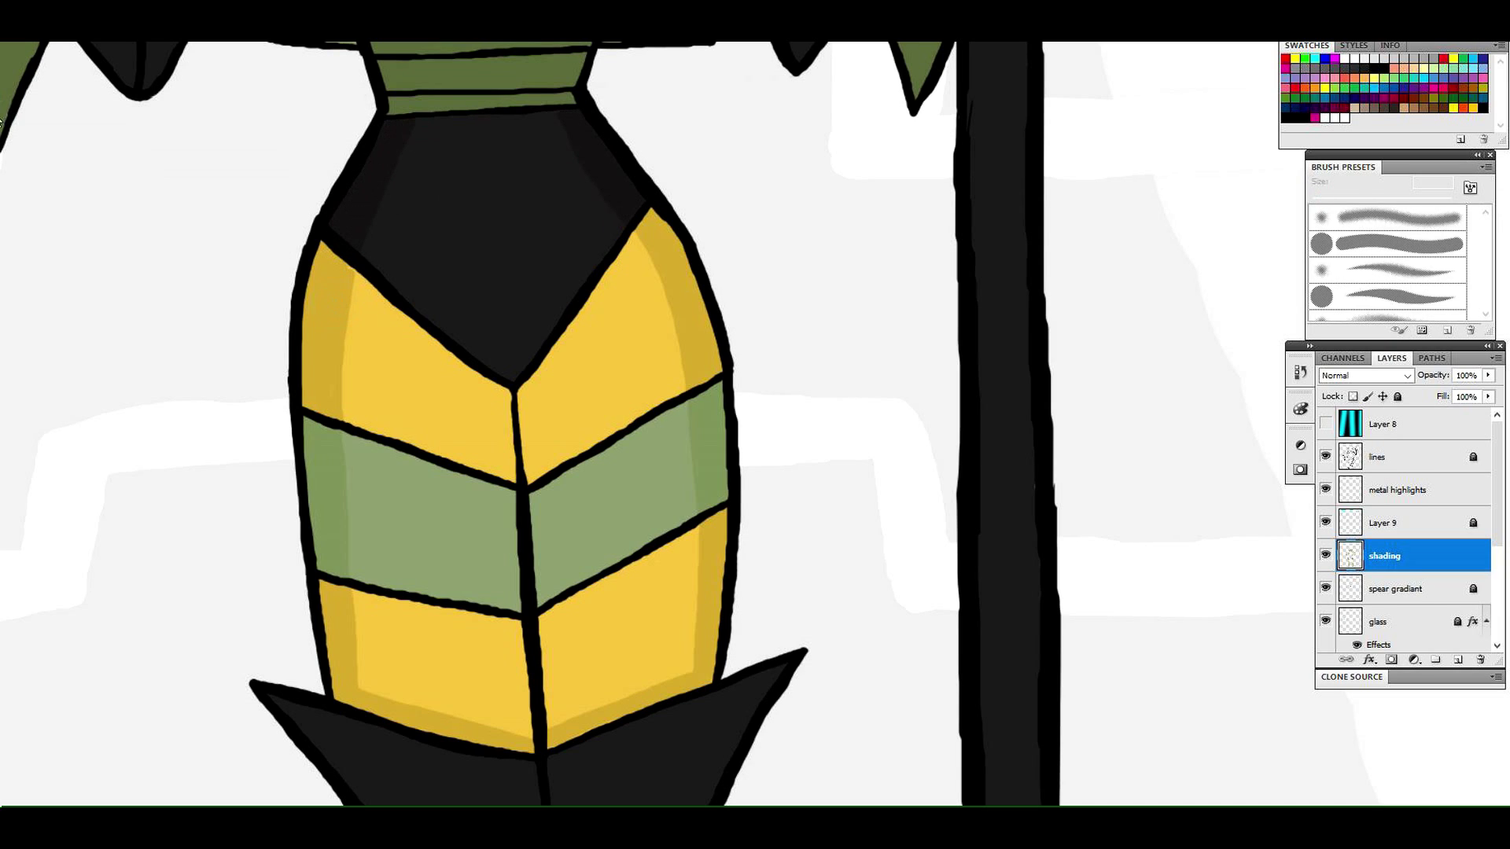
Shade the outer edges of the pointed black skirt piece below the gold hem in darker charcoal, redoing the last stroke
left_click(1, 117)
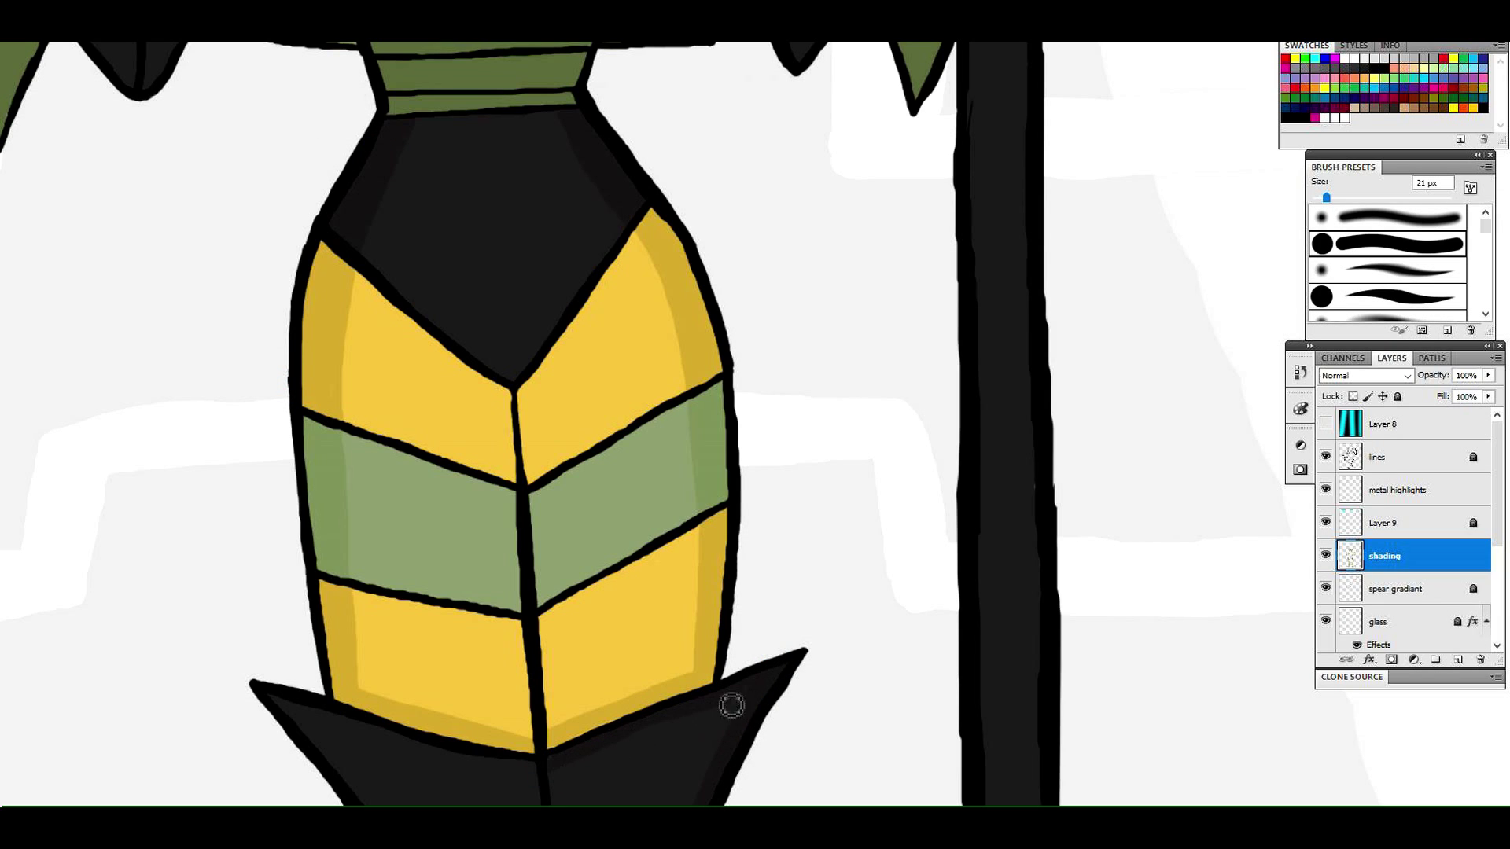
key("alt+e")
key("Escape")
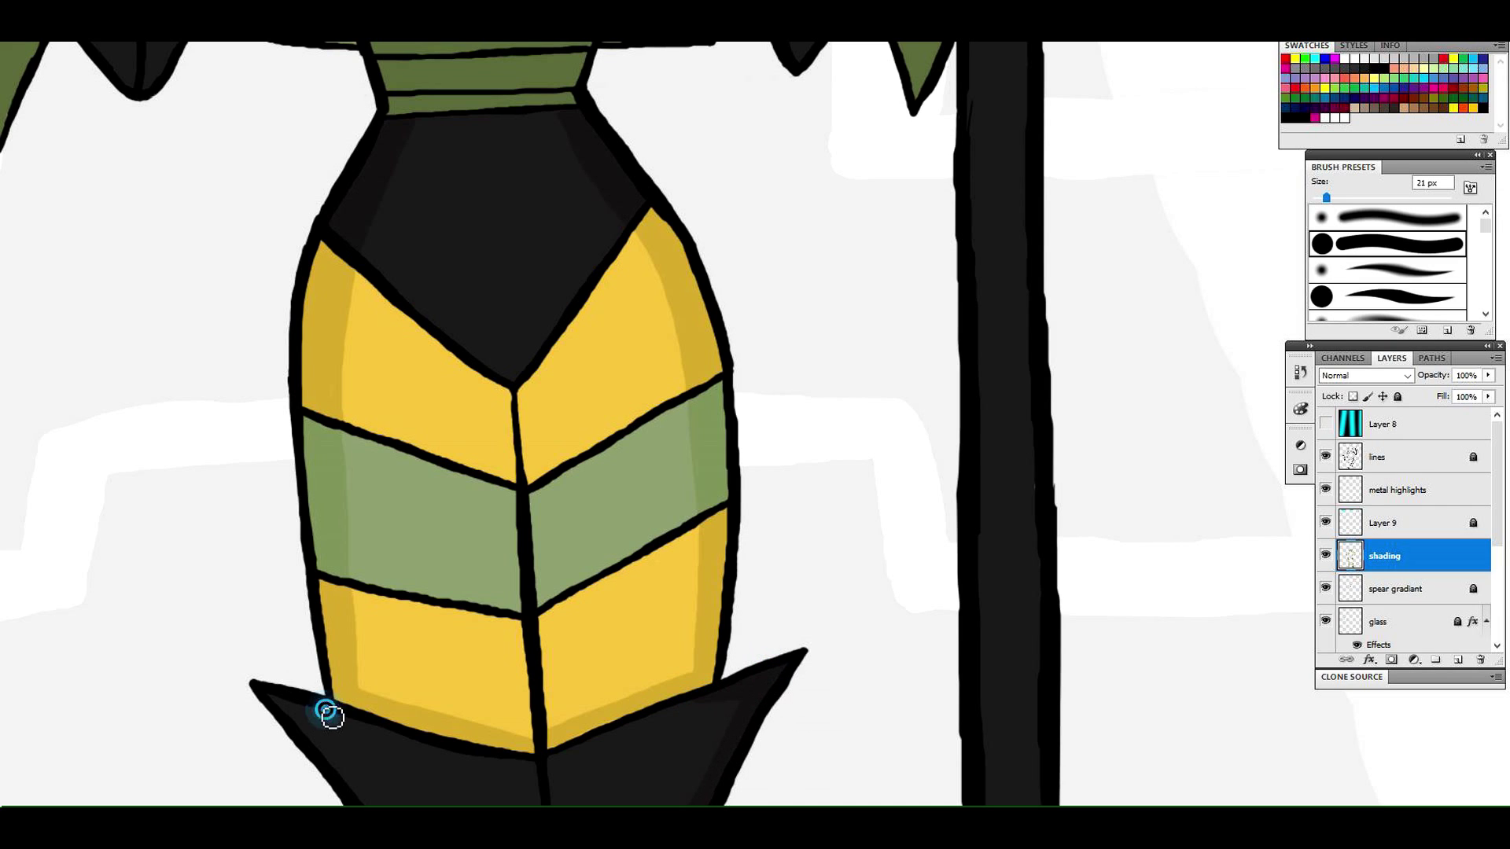
key("ctrl+z")
left_click_drag(283, 708, 368, 801)
left_click_drag(325, 710, 282, 703)
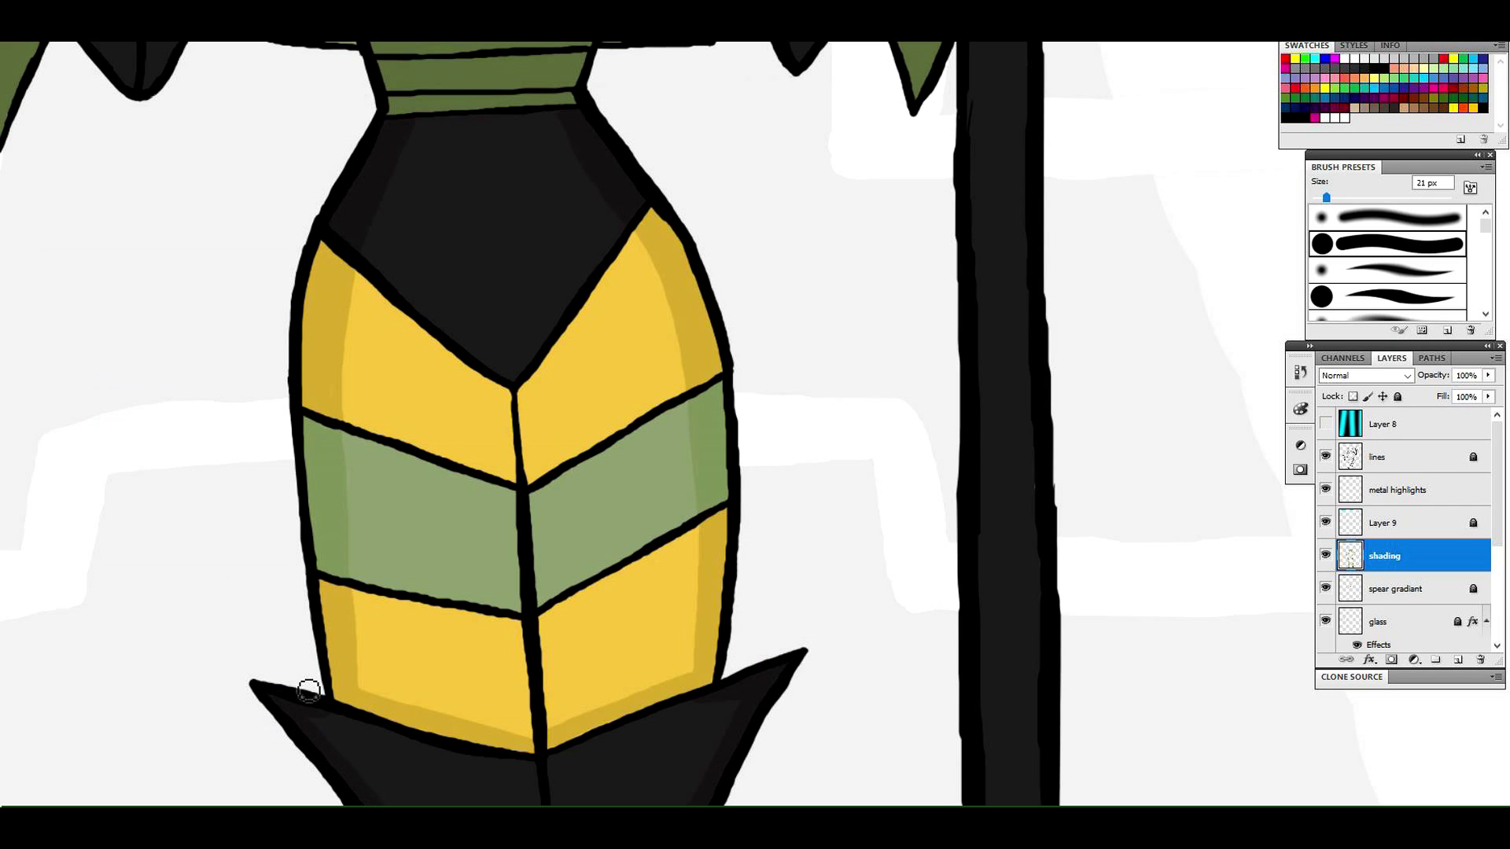
Shade the edges of the black arm nearest the spear in darker charcoal
left_click(459, 482, "alt")
left_click(458, 482, "alt")
left_click(459, 482, "alt")
left_click(977, 394, "ctrl")
left_click(977, 393, "ctrl")
left_click(977, 394, "ctrl")
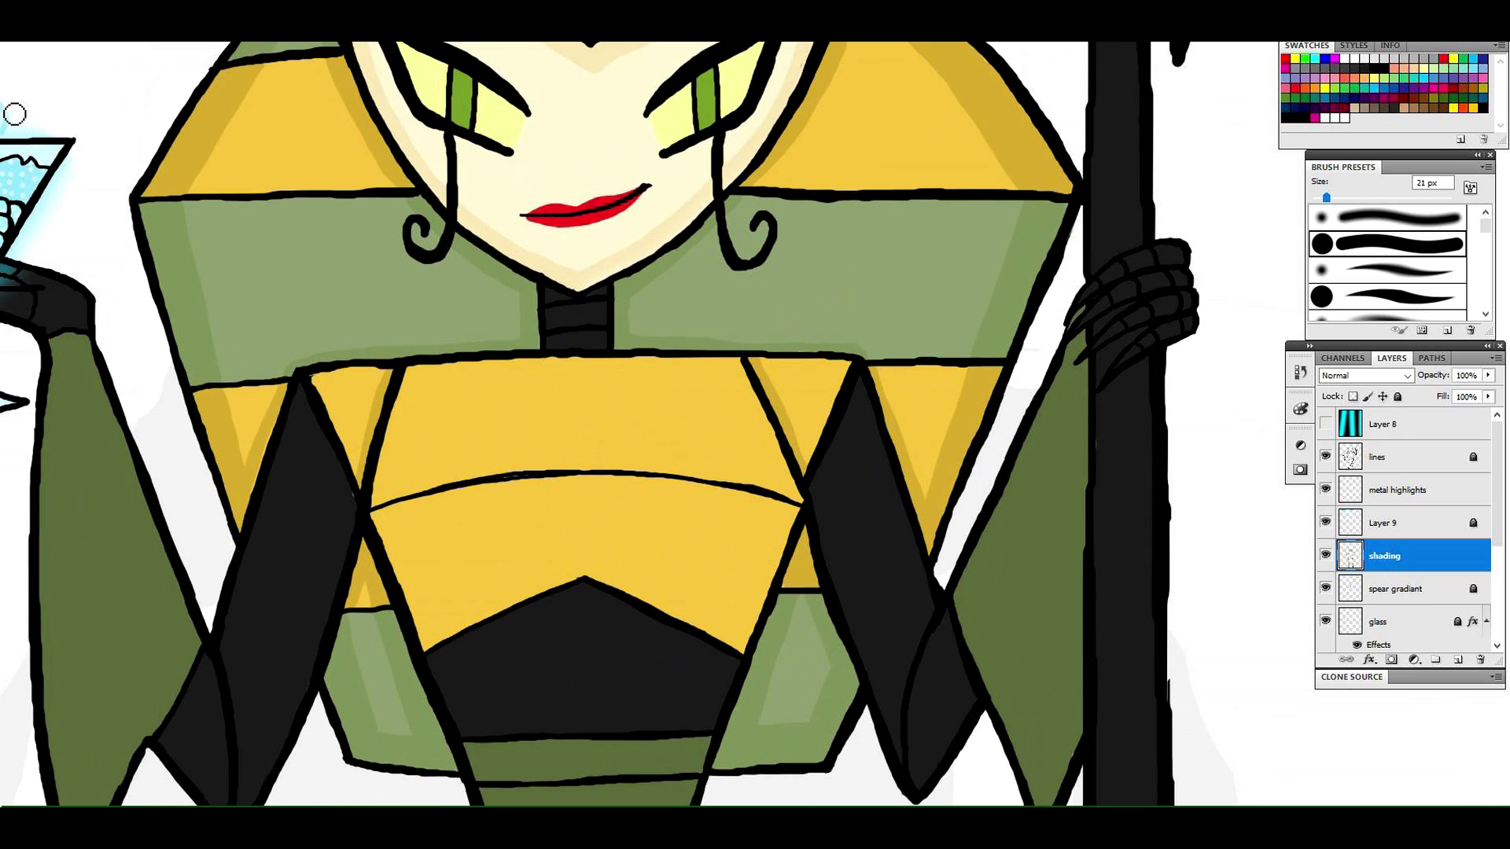
left_click_drag(981, 715, 957, 739)
left_click_drag(949, 608, 957, 742)
left_click_drag(931, 615, 930, 655)
left_click(28, 6)
left_click(33, 35)
Shade the sides of the black midriff panel and the edge of the glass-holding arm in darker charcoal
left_click_drag(711, 691, 735, 659)
left_click_drag(467, 728, 433, 666)
left_click_drag(308, 406, 254, 577)
Sample the olive green, choose a darker tone, and shade the side edges of the green waist bands
key("space")
left_click_drag(126, 329, 192, 107)
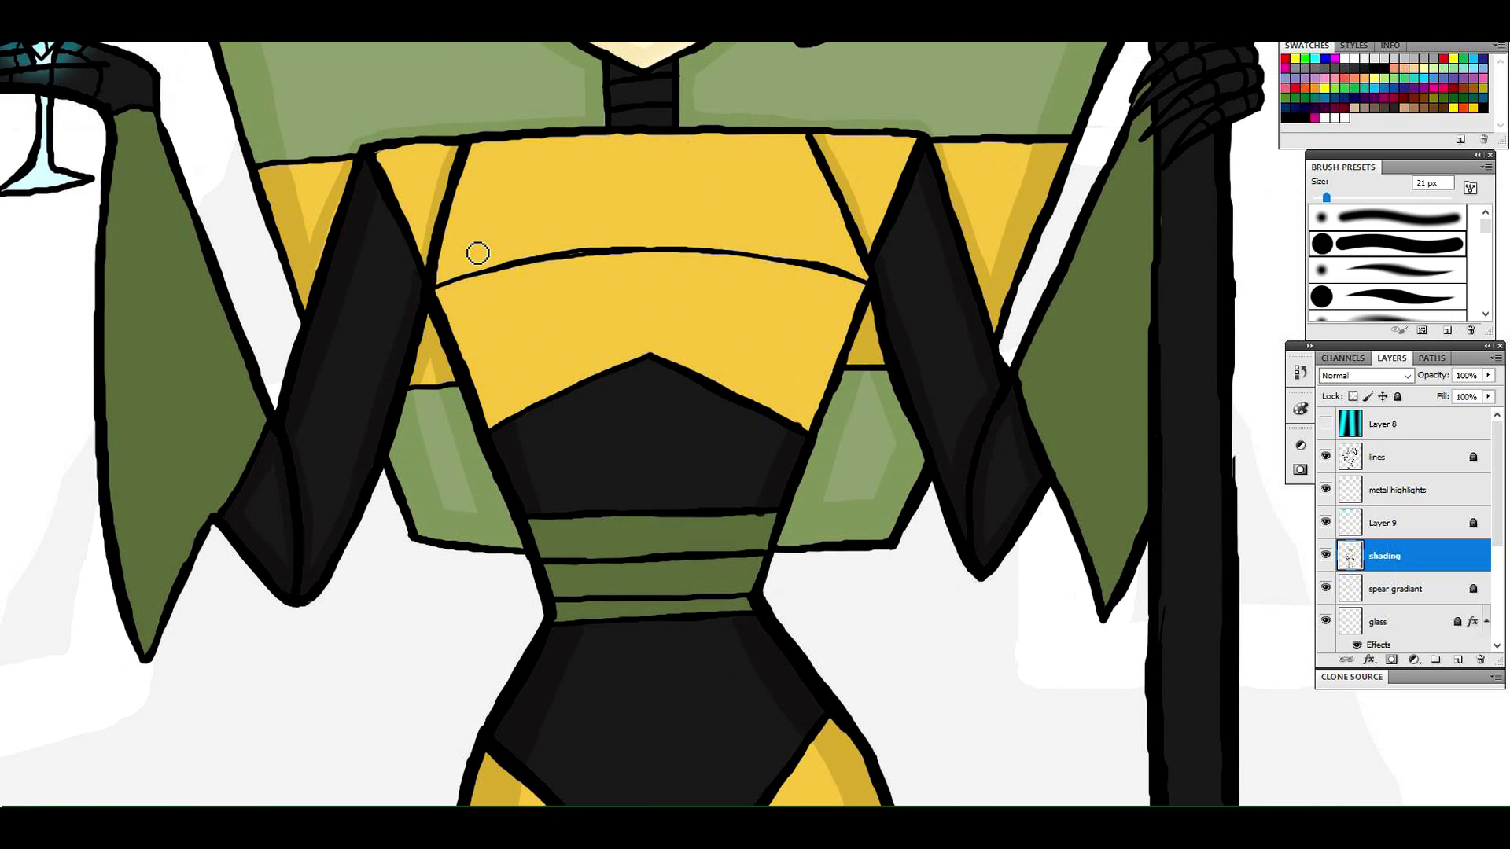
left_click(151, 236, "alt")
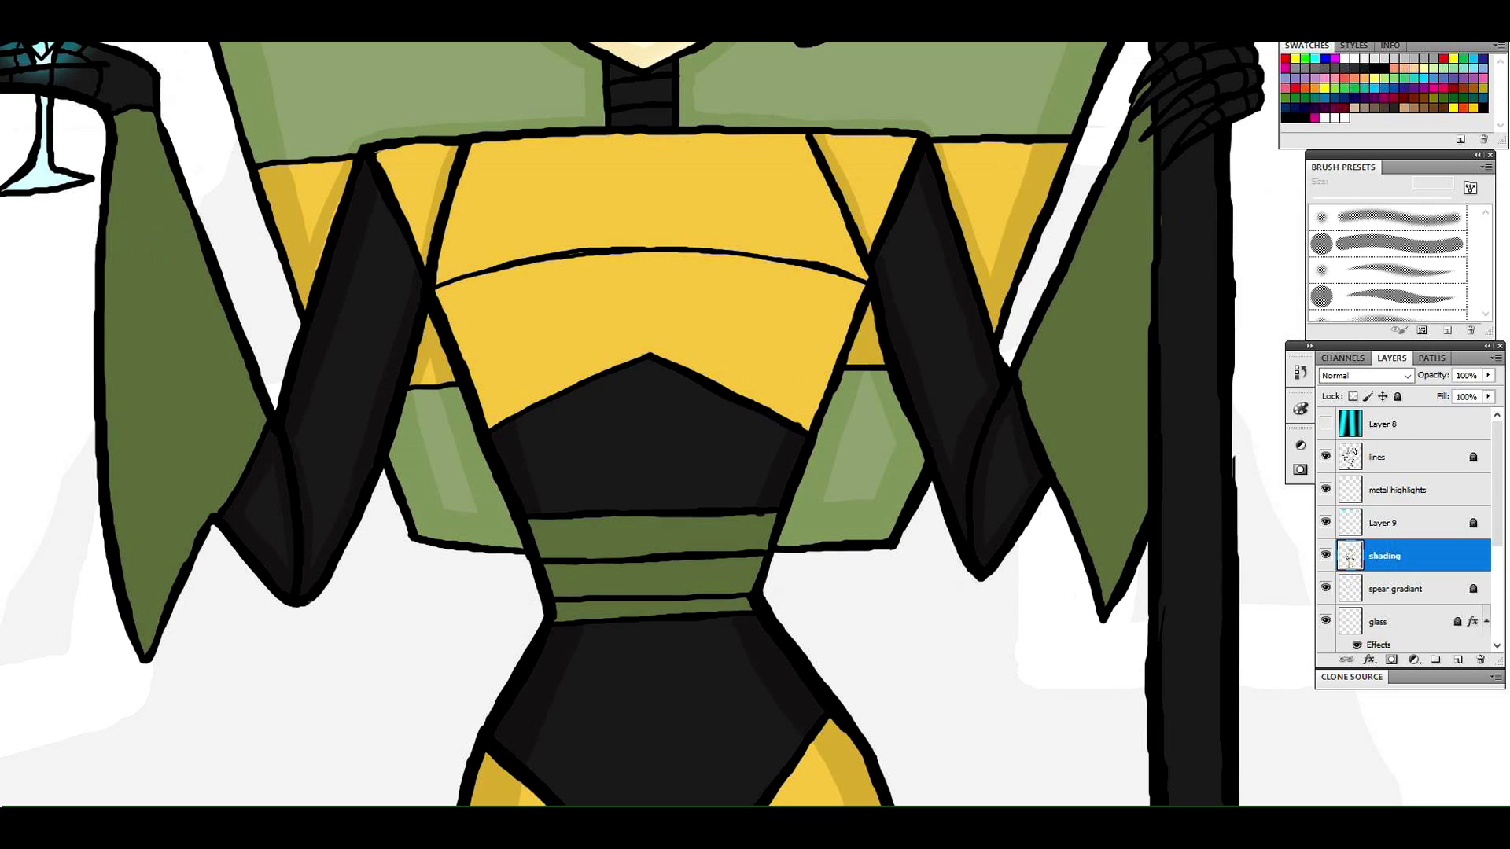
key("Return")
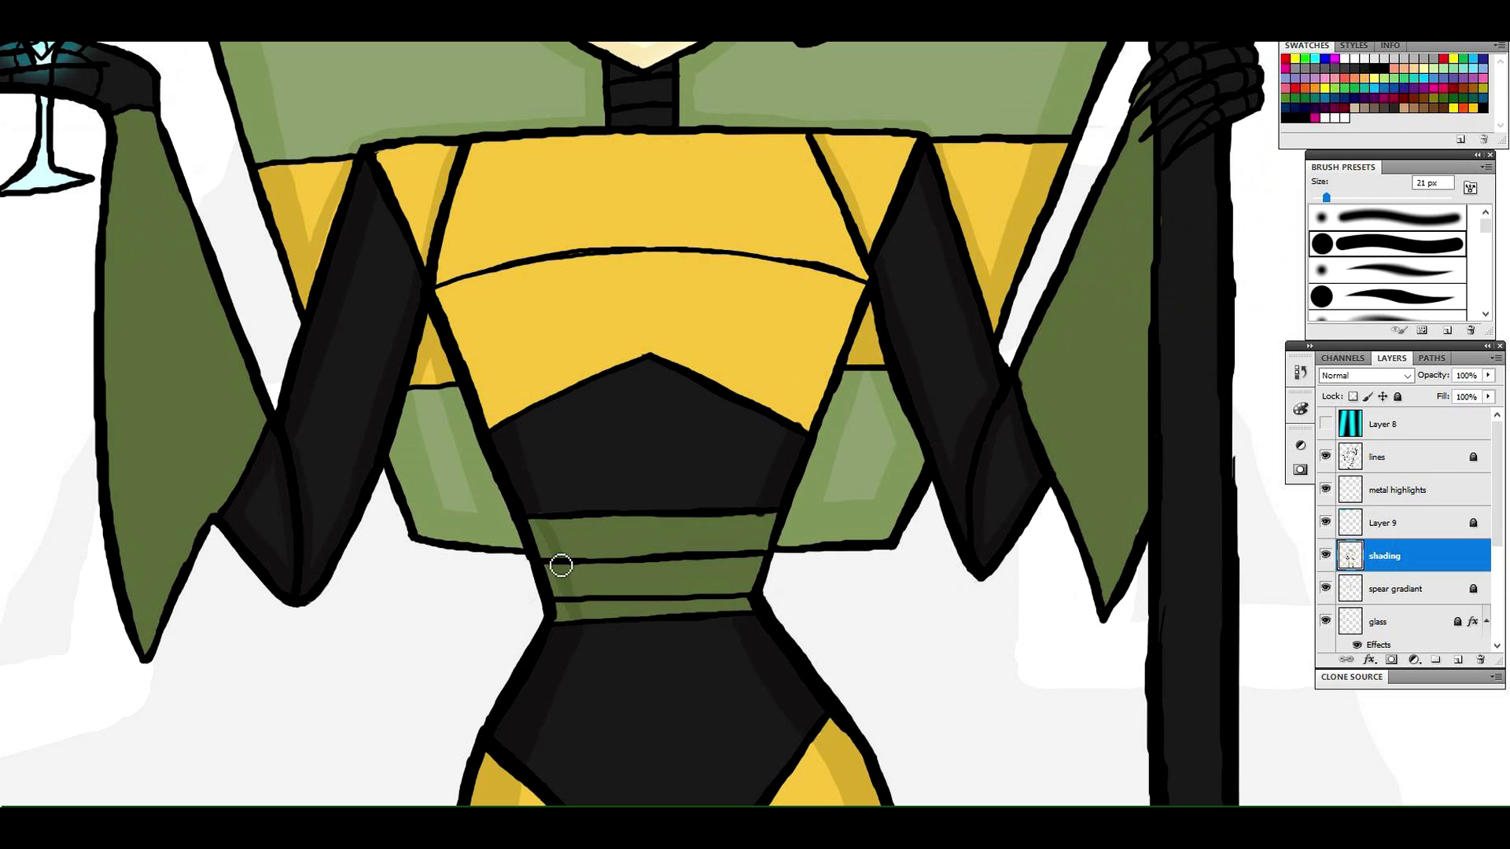
left_click_drag(755, 546, 751, 619)
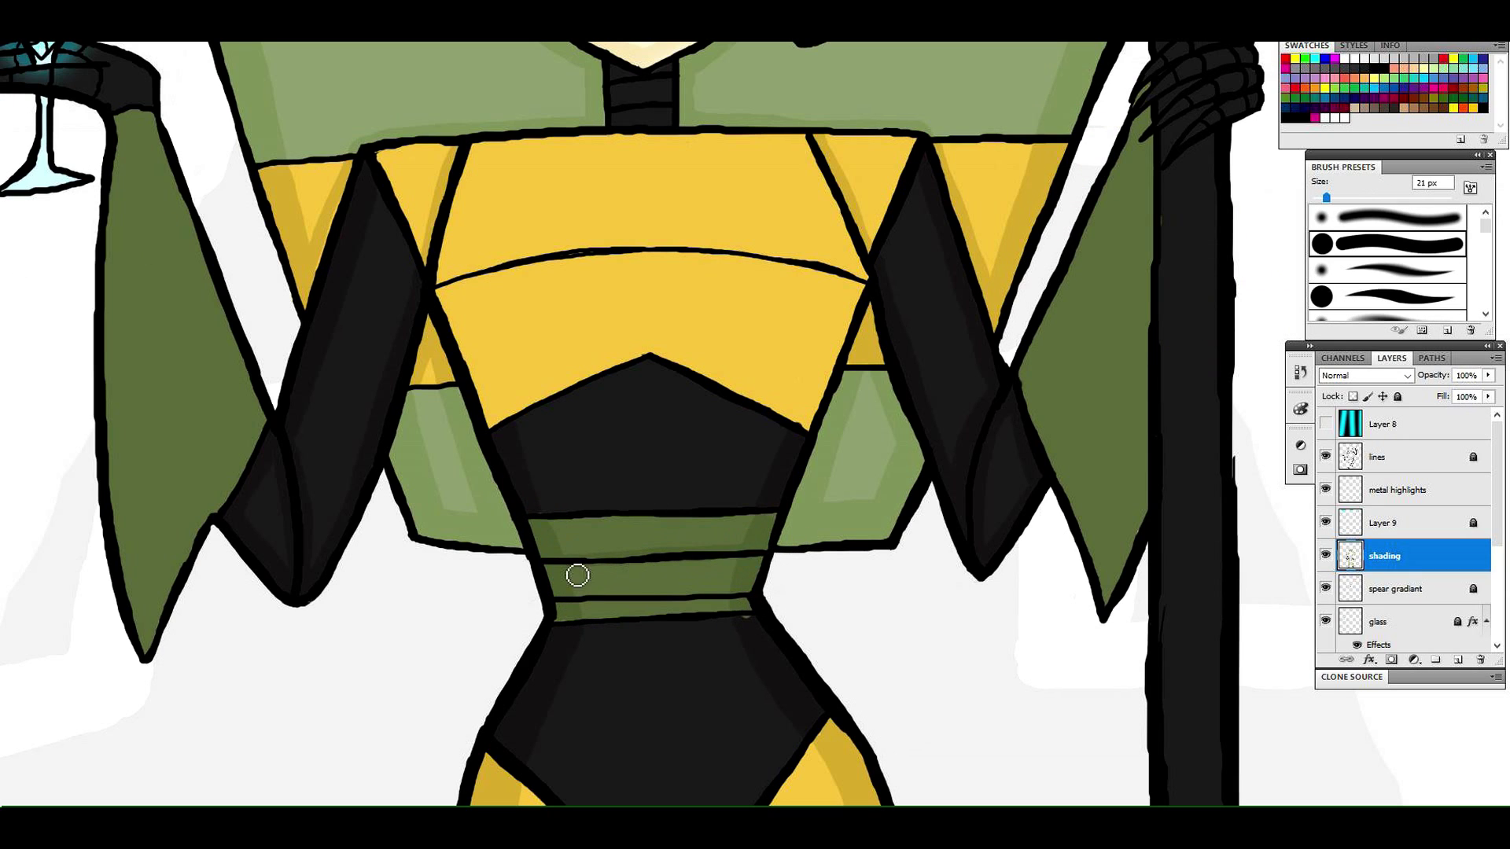
left_click(61, 37)
left_click(60, 36)
left_click(28, 7)
left_click(59, 36)
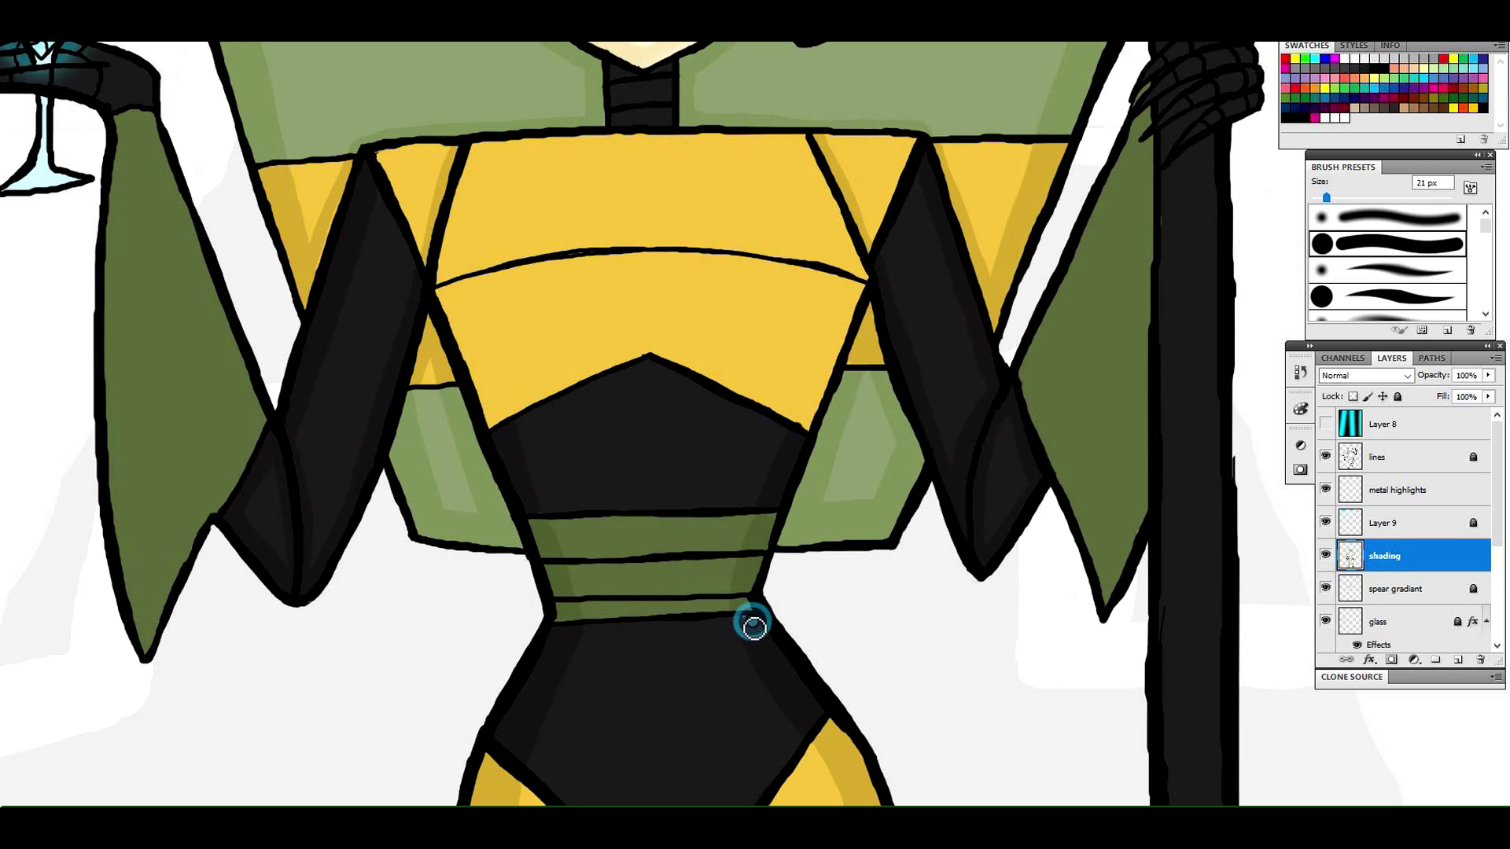
left_click(559, 538, "alt")
left_click(564, 613)
left_click(506, 451, "alt")
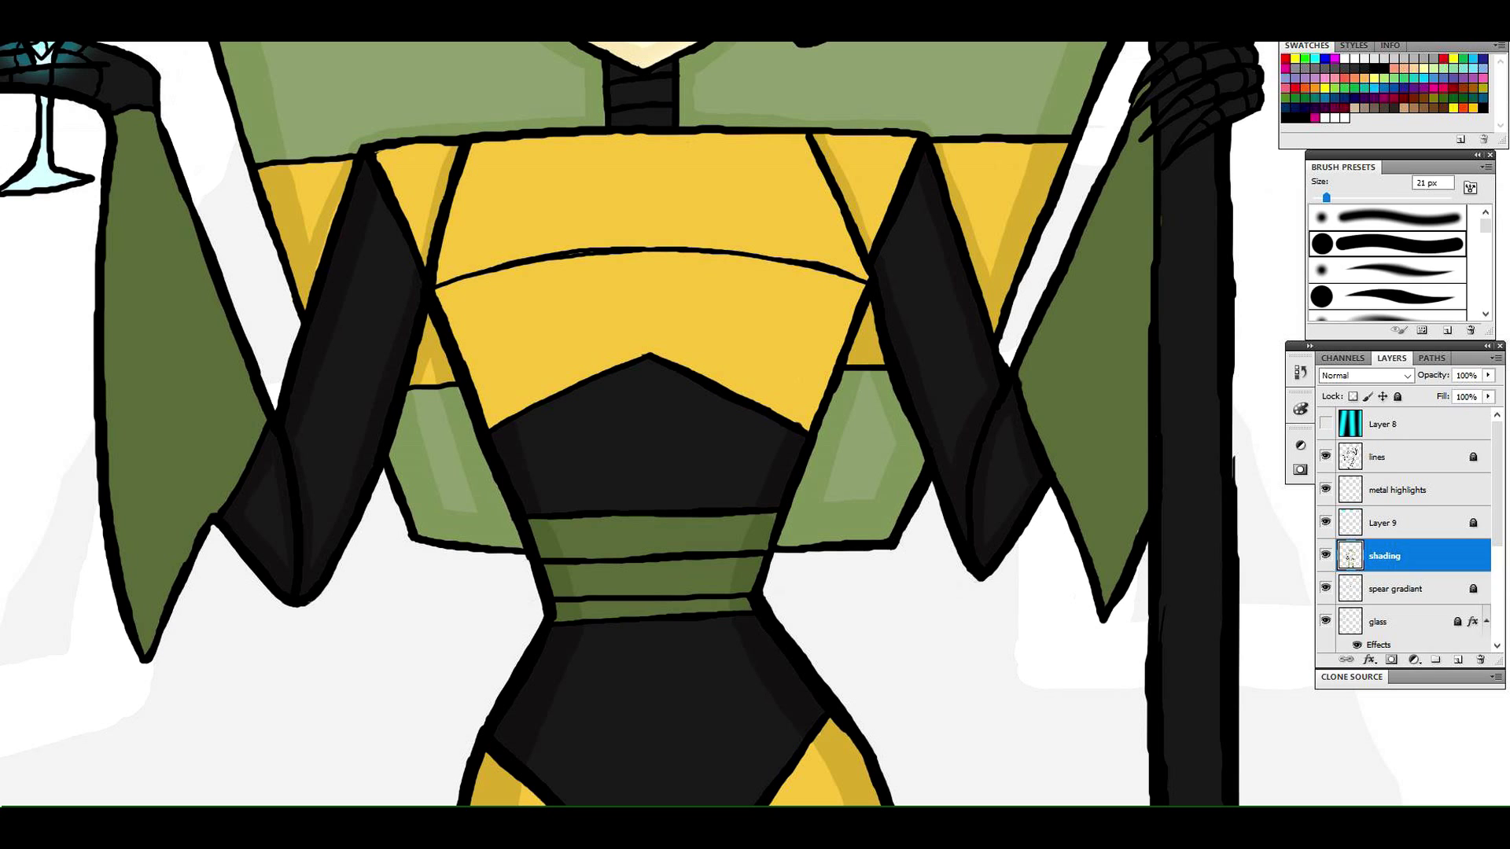
Sample the darker gold and shade the side edges of the chest panels and below the curved chest seam
key("z")
mouse_move(973, 459)
left_mouse_down()
mouse_move(937, 492)
mouse_move(917, 557)
mouse_move(887, 560)
mouse_move(936, 560)
left_mouse_up()
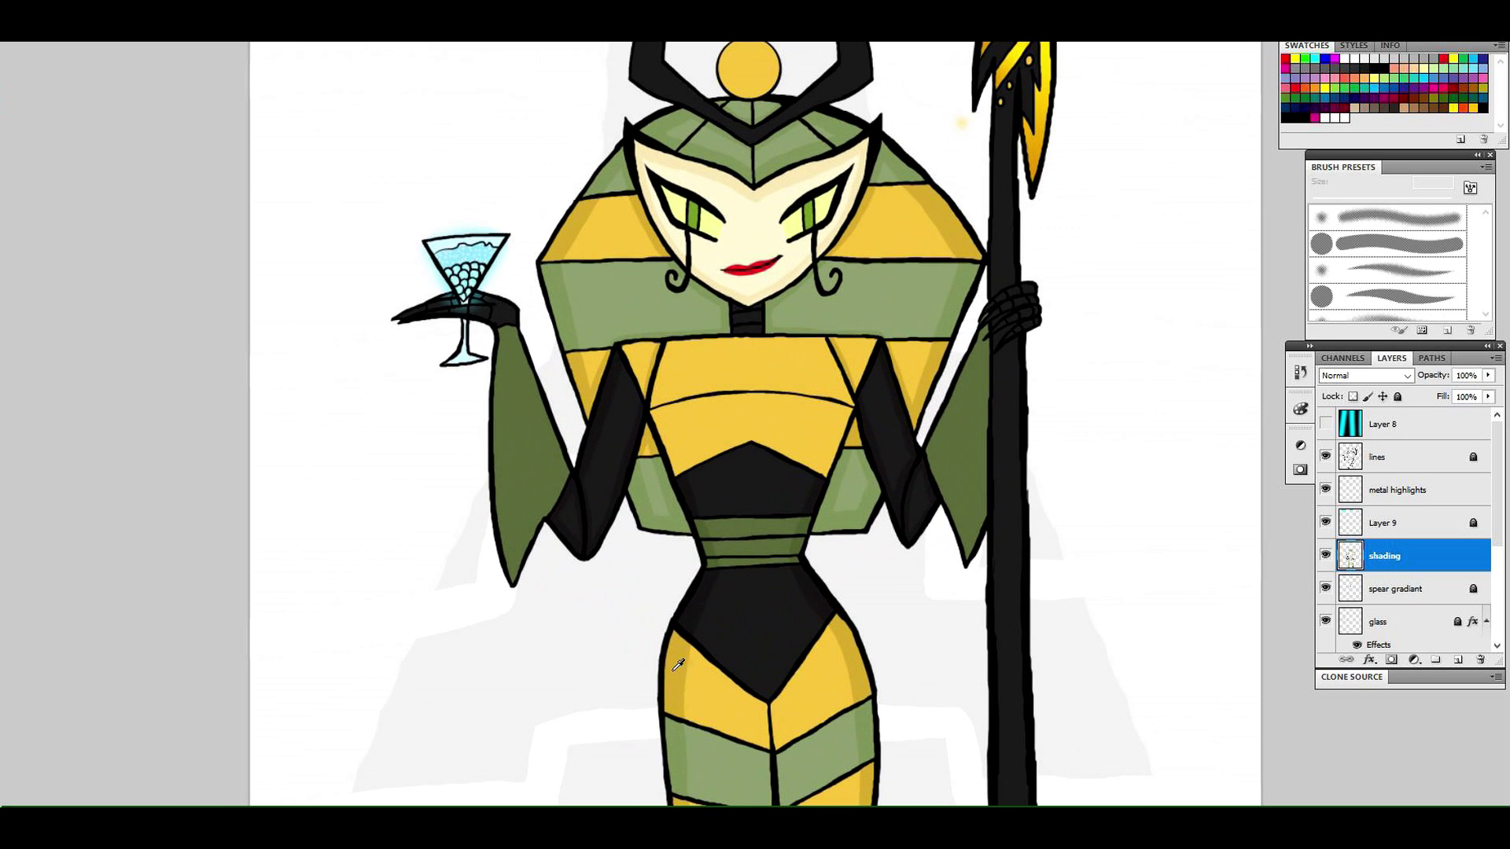
left_click(897, 384)
key("b")
mouse_move(822, 573)
left_mouse_down()
mouse_move(867, 482)
mouse_move(849, 568)
mouse_move(876, 448)
mouse_move(832, 564)
mouse_move(889, 446)
mouse_move(822, 319)
mouse_move(852, 356)
left_mouse_up()
mouse_move(498, 429)
left_mouse_down()
mouse_move(505, 318)
mouse_move(478, 438)
mouse_move(536, 569)
left_mouse_up()
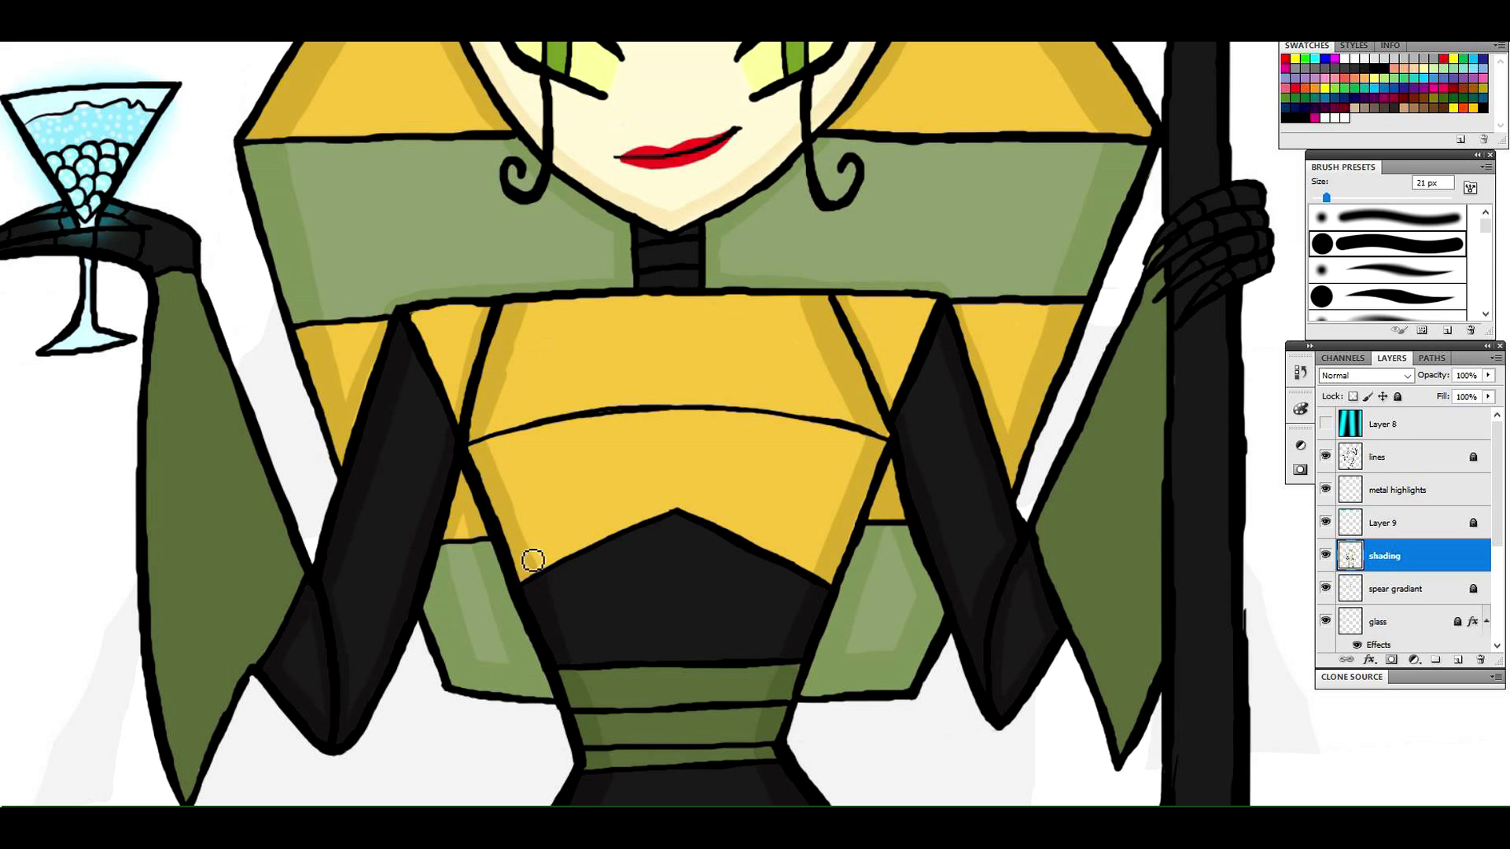
mouse_move(481, 448)
left_mouse_down()
mouse_move(677, 423)
mouse_move(865, 447)
mouse_move(615, 428)
mouse_move(874, 456)
left_mouse_up()
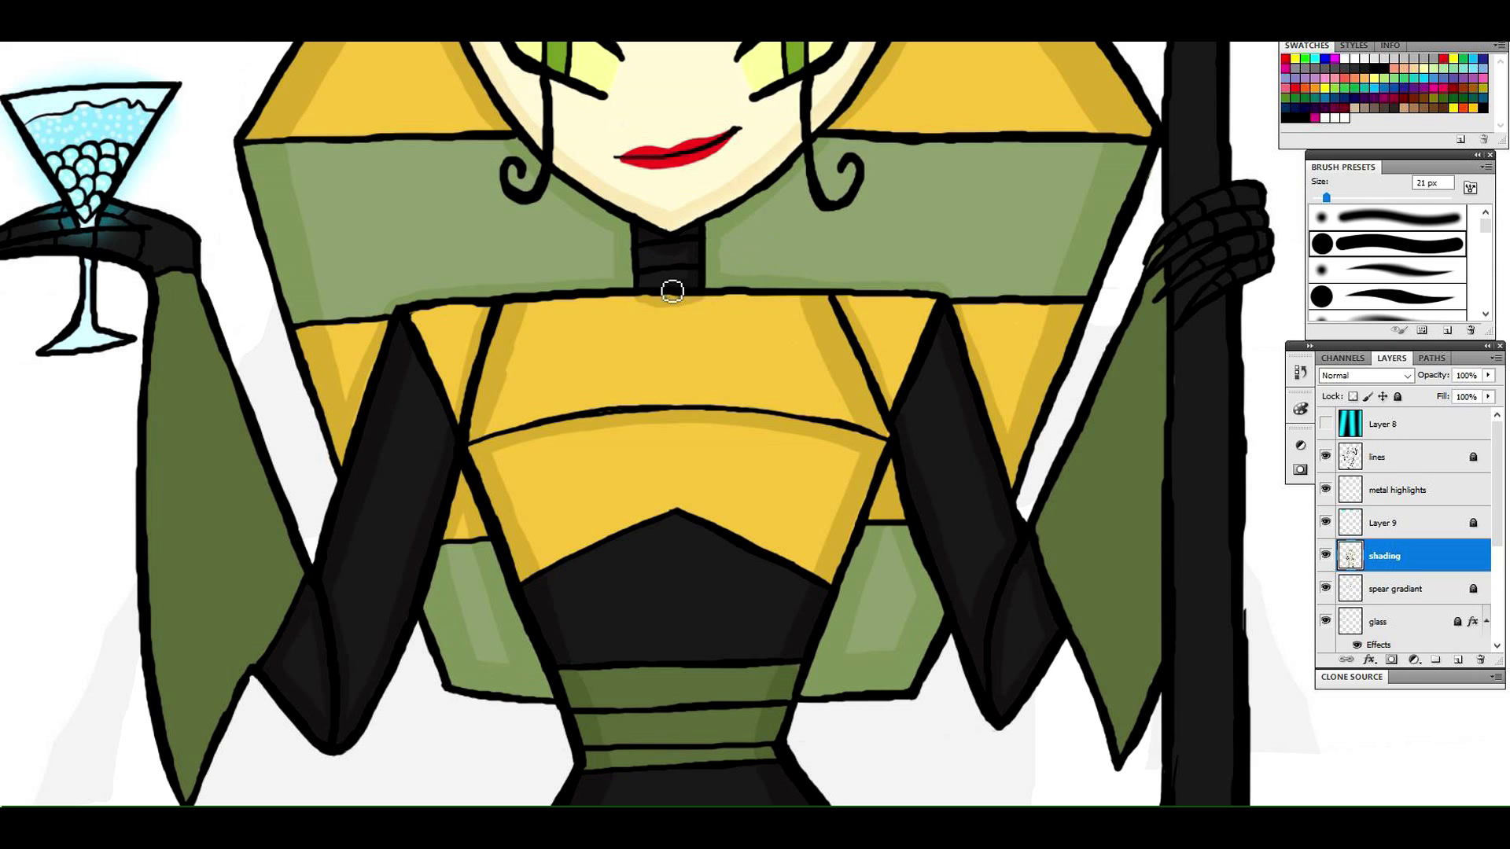
Sample the gold tones and touch up the shoulder pieces and the chest panel's upper edge below the neck
left_click(3, 91)
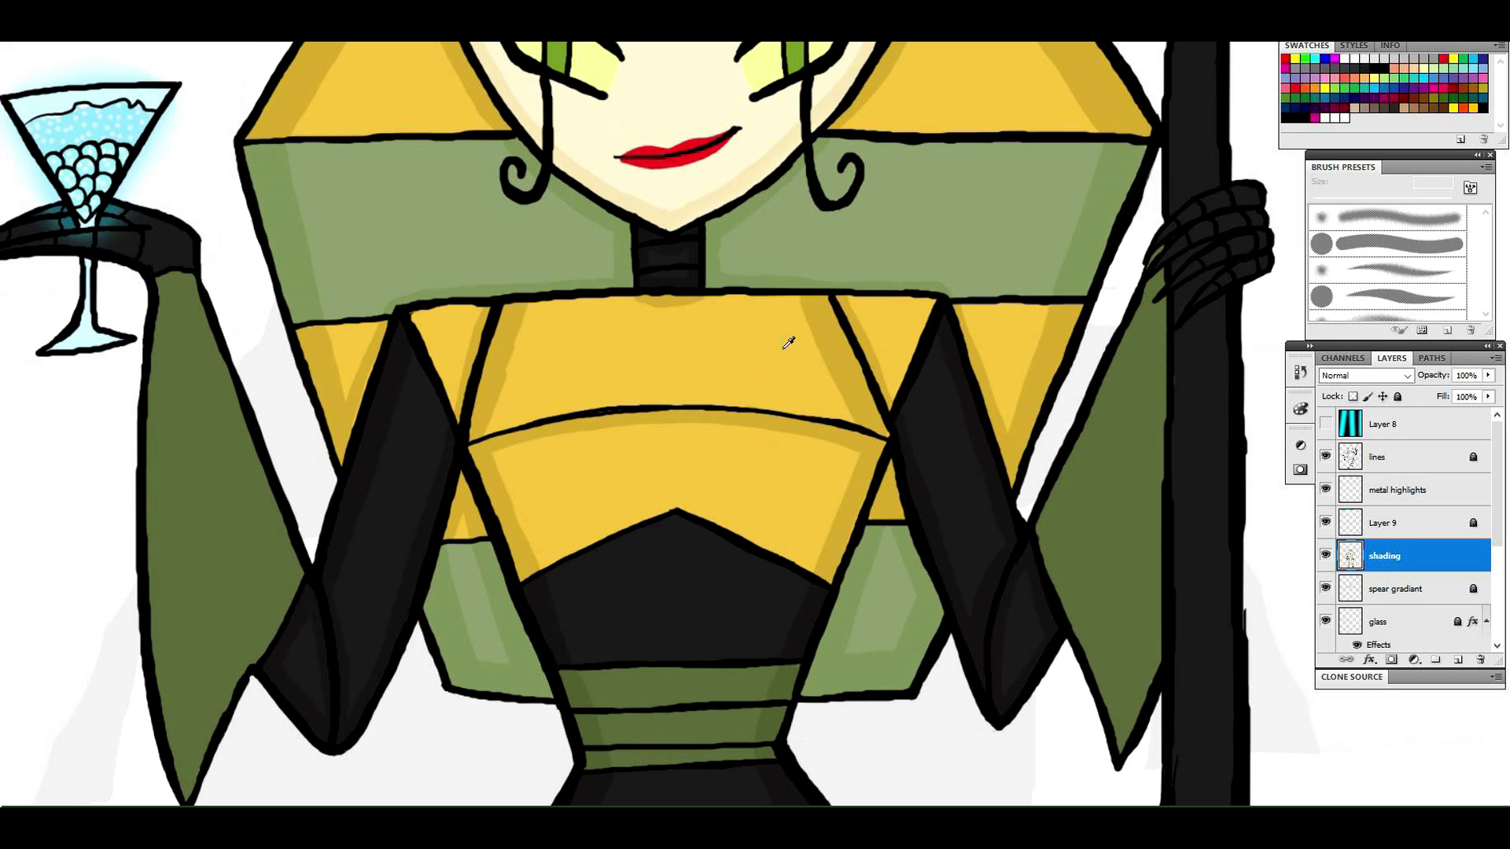
key("b")
left_click(849, 309)
left_click(3, 91)
left_click(325, 373)
key("b")
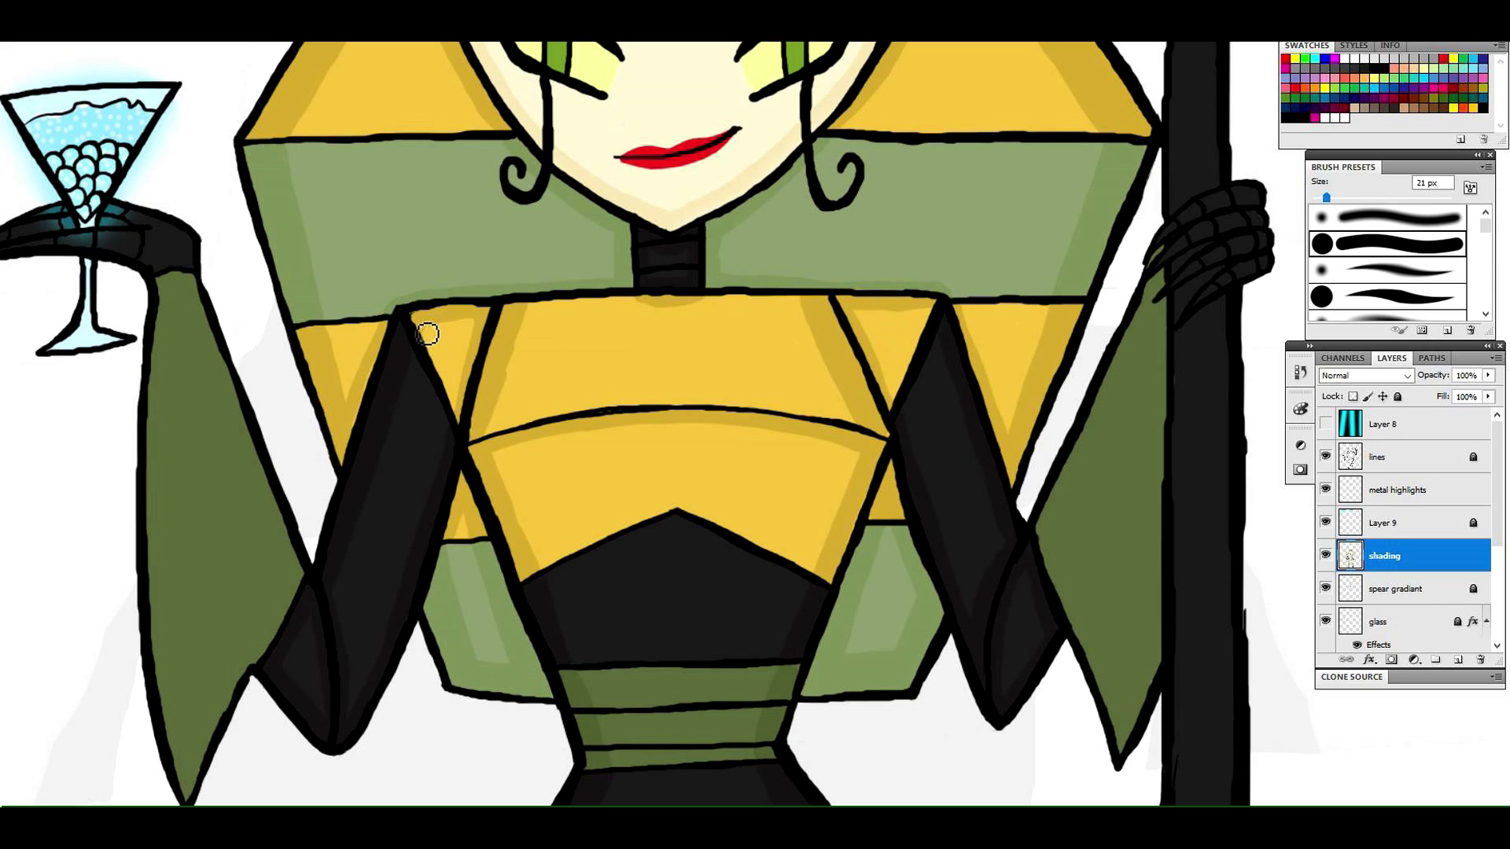
left_click_drag(533, 313, 795, 307)
key("ctrl+alt+z")
key("ctrl+alt+z")
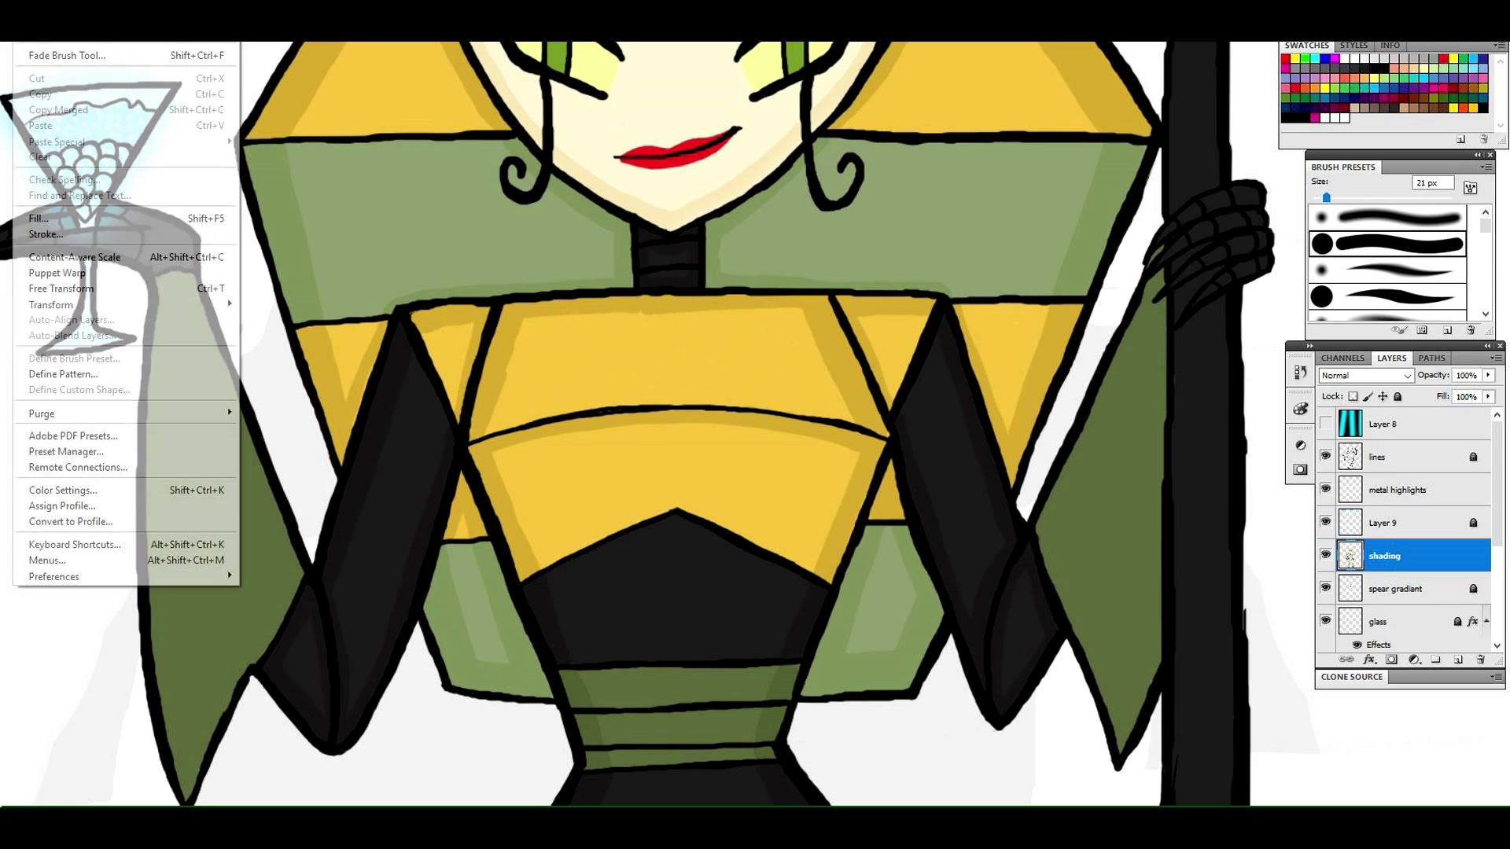
left_click_drag(678, 301, 696, 299)
Set the foreground colour to olive green 546237 and shade the edges of both hanging green sleeves
key("z")
left_click_drag(886, 482, 771, 481)
left_click(865, 641)
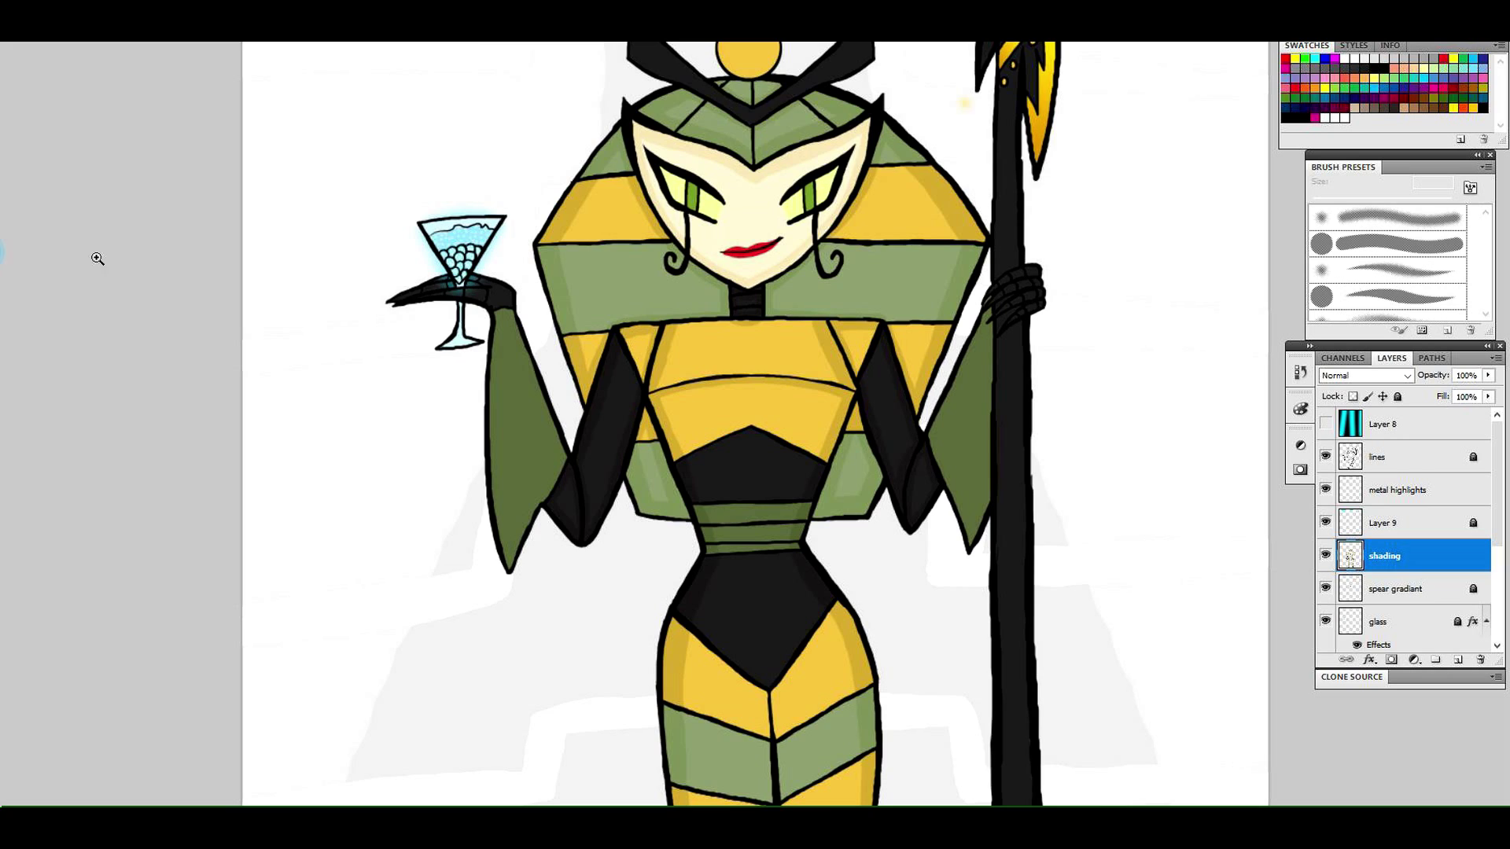
key("z")
left_click(762, 529)
key("b")
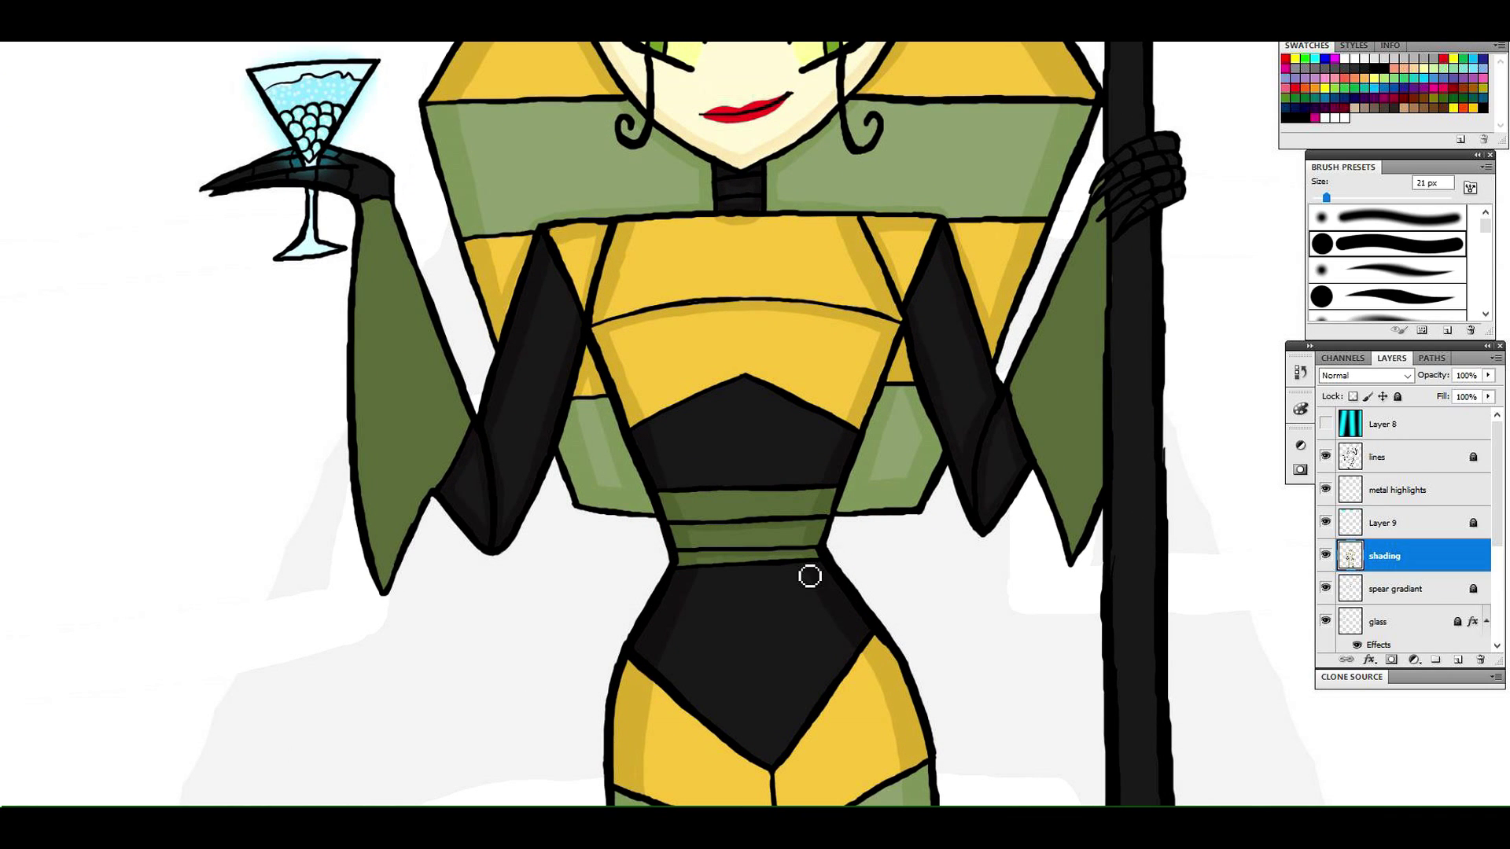
key("n")
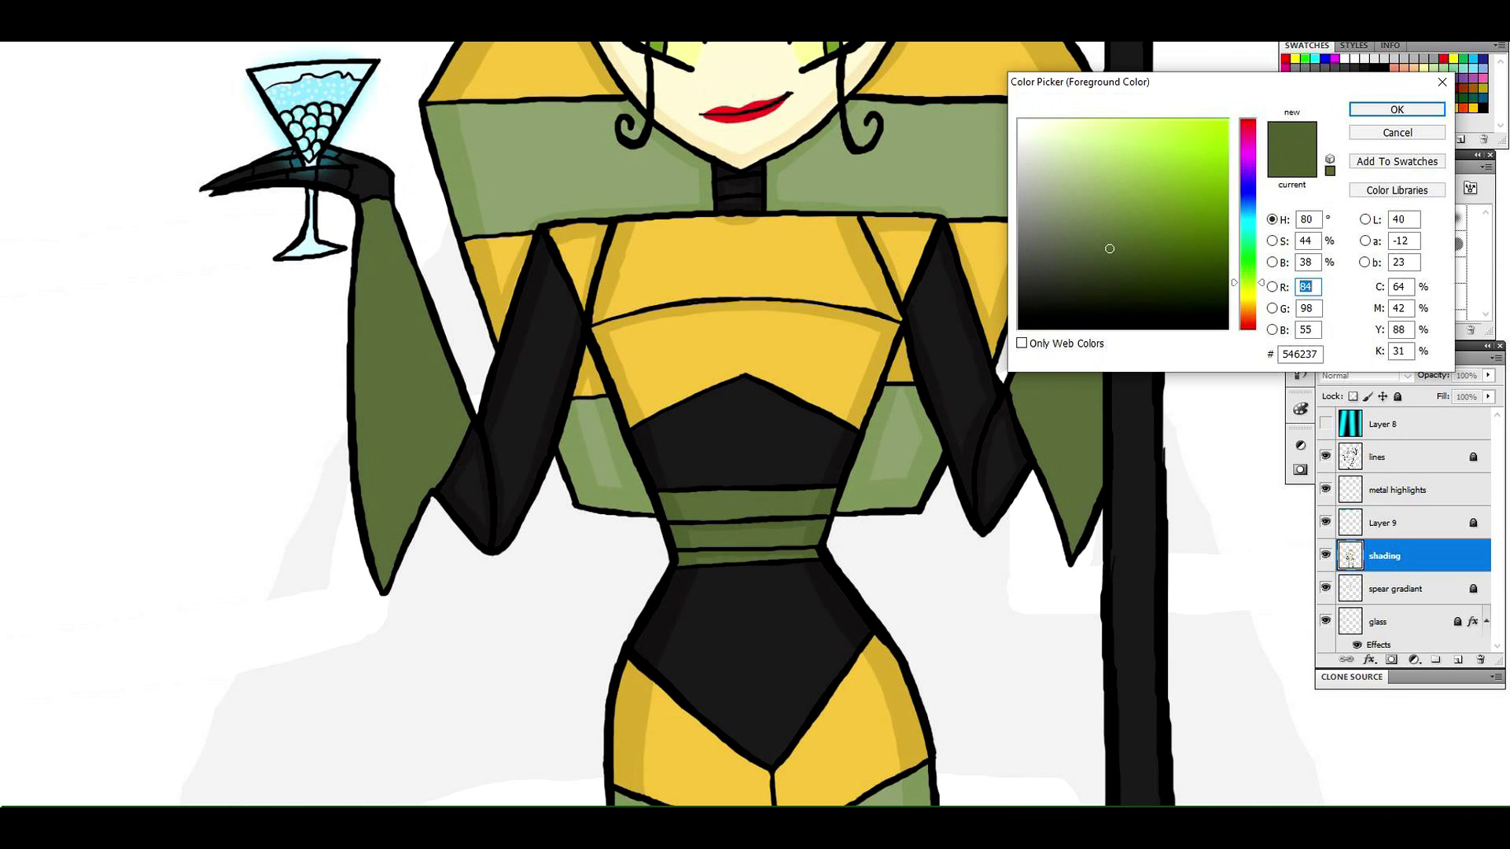
left_click(1364, 115)
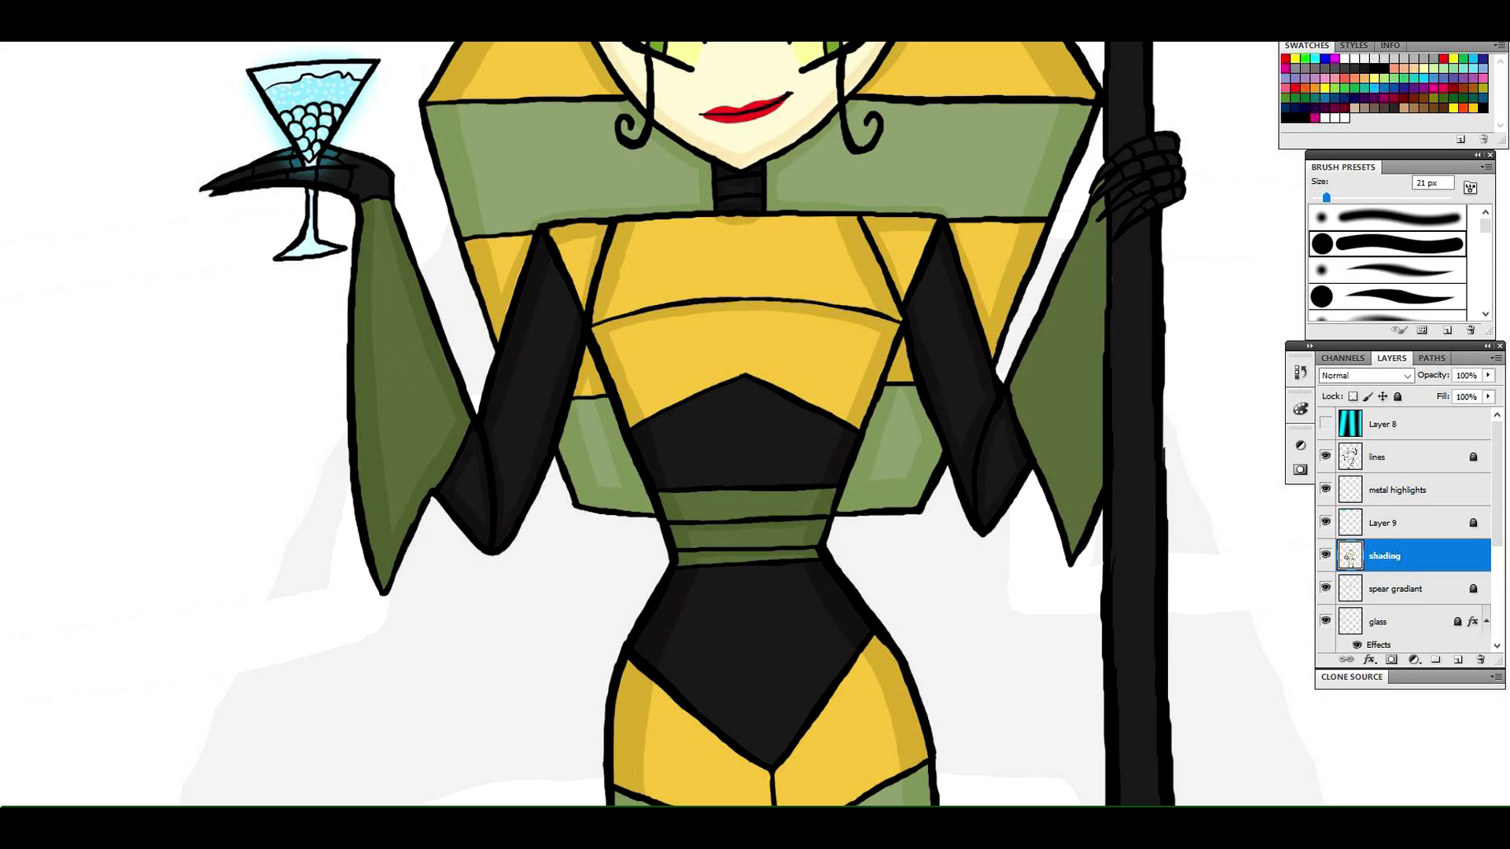
scroll(684, 306, "up", 3)
left_click_drag(1041, 570, 1071, 654)
mouse_move(1038, 524)
left_mouse_down()
mouse_move(1077, 640)
mouse_move(1102, 597)
mouse_move(1029, 504)
mouse_move(1099, 307)
mouse_move(1102, 532)
mouse_move(1098, 479)
left_mouse_up()
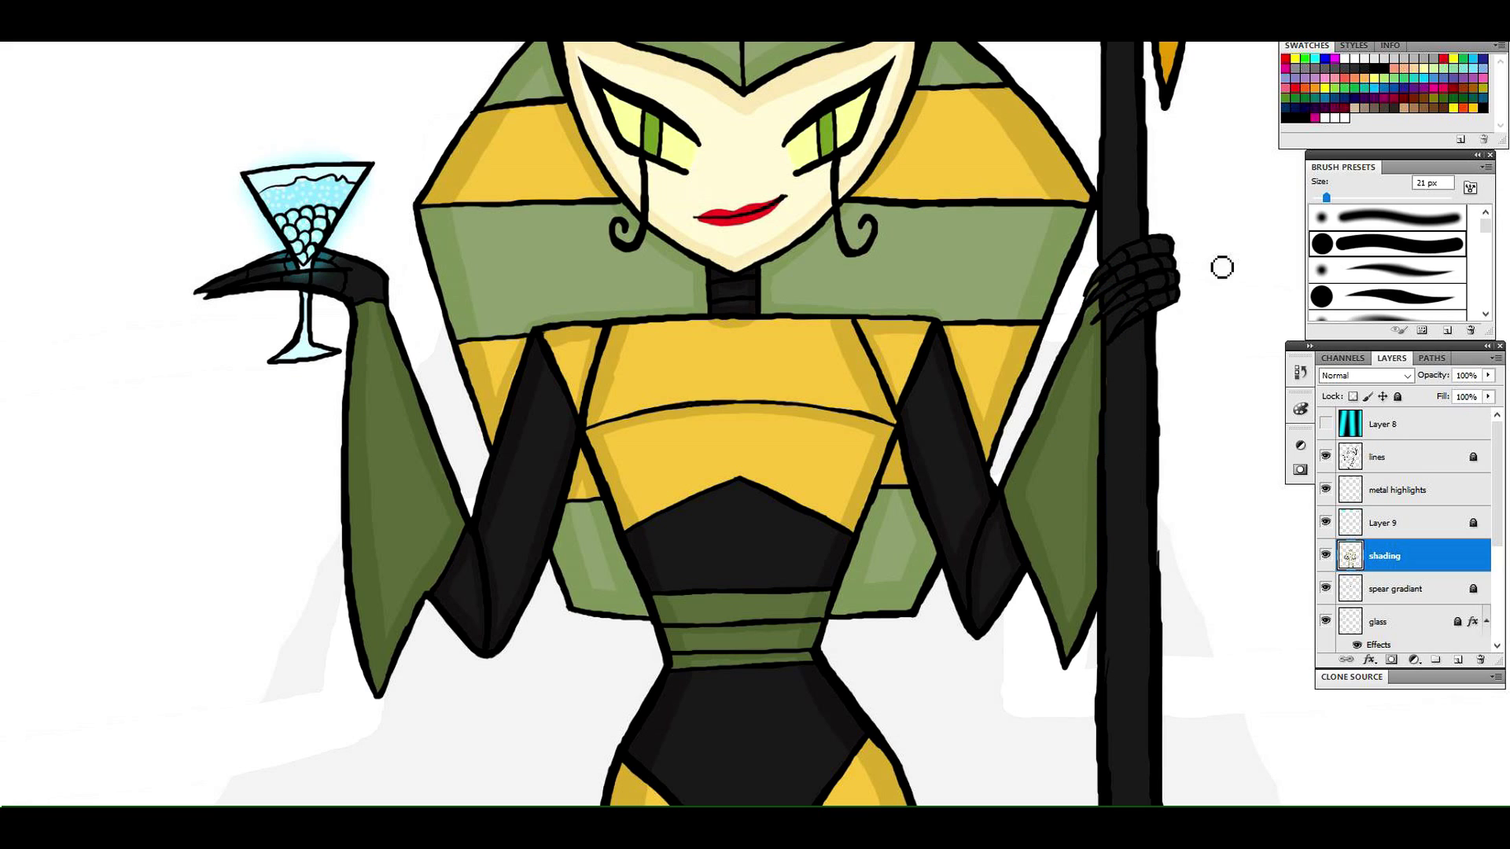
Sample the charcoal tone and shade the edge of the lower spear shaft with a 25 px brush
left_click(546, 529, "alt")
key("z")
left_click(996, 494, "alt")
left_click(1040, 607, "alt")
left_click(1053, 600)
left_click(1238, 751)
key("b")
key("z")
left_click(1156, 731)
key("b")
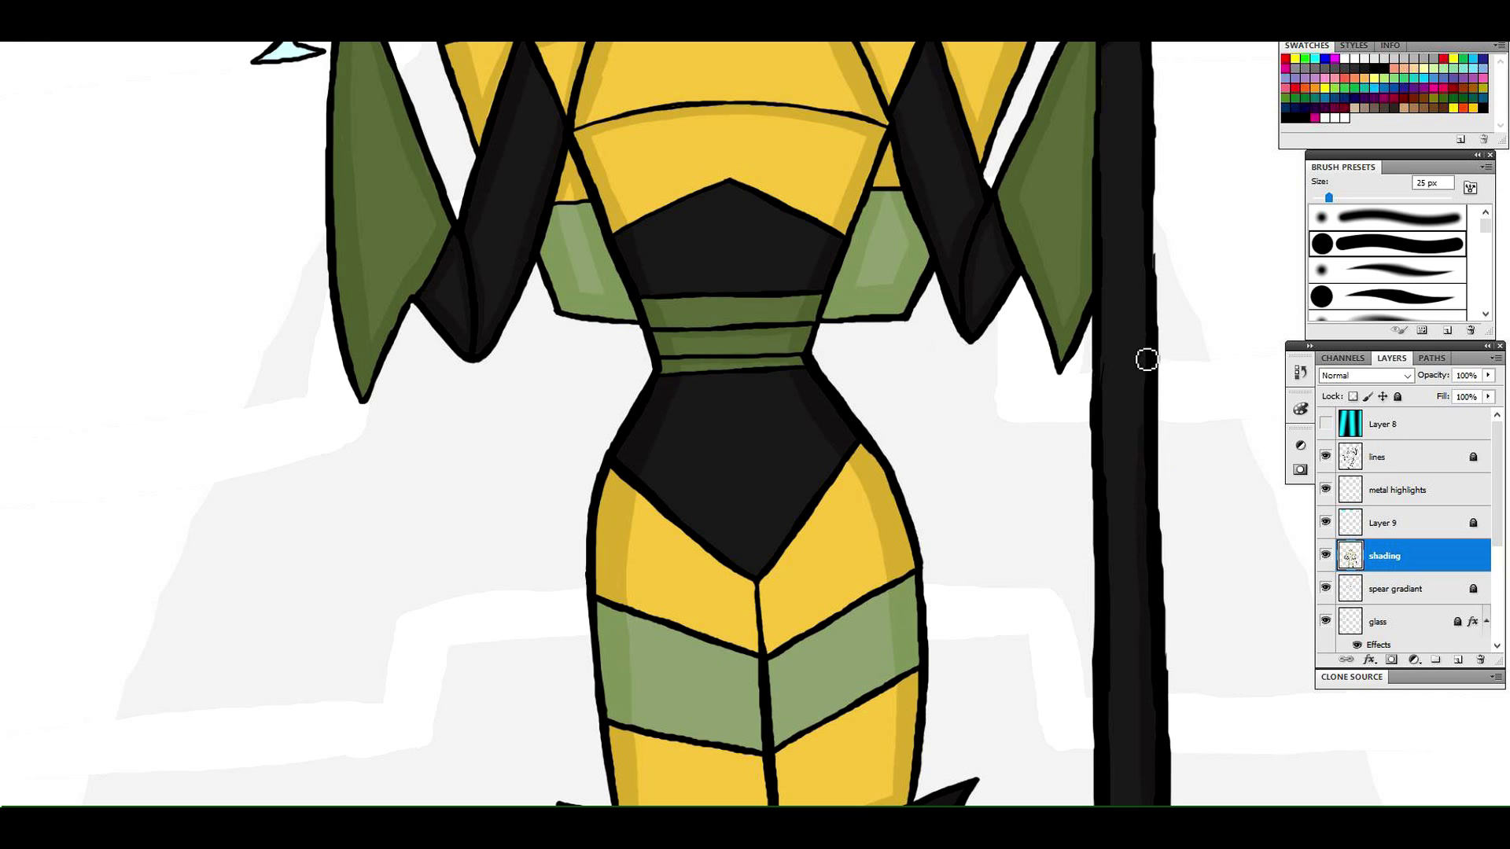
Continue the dark shading along the spear shaft above the gripping hand up to the spearhead
key("space")
left_click_drag(1169, 267, 1170, 567)
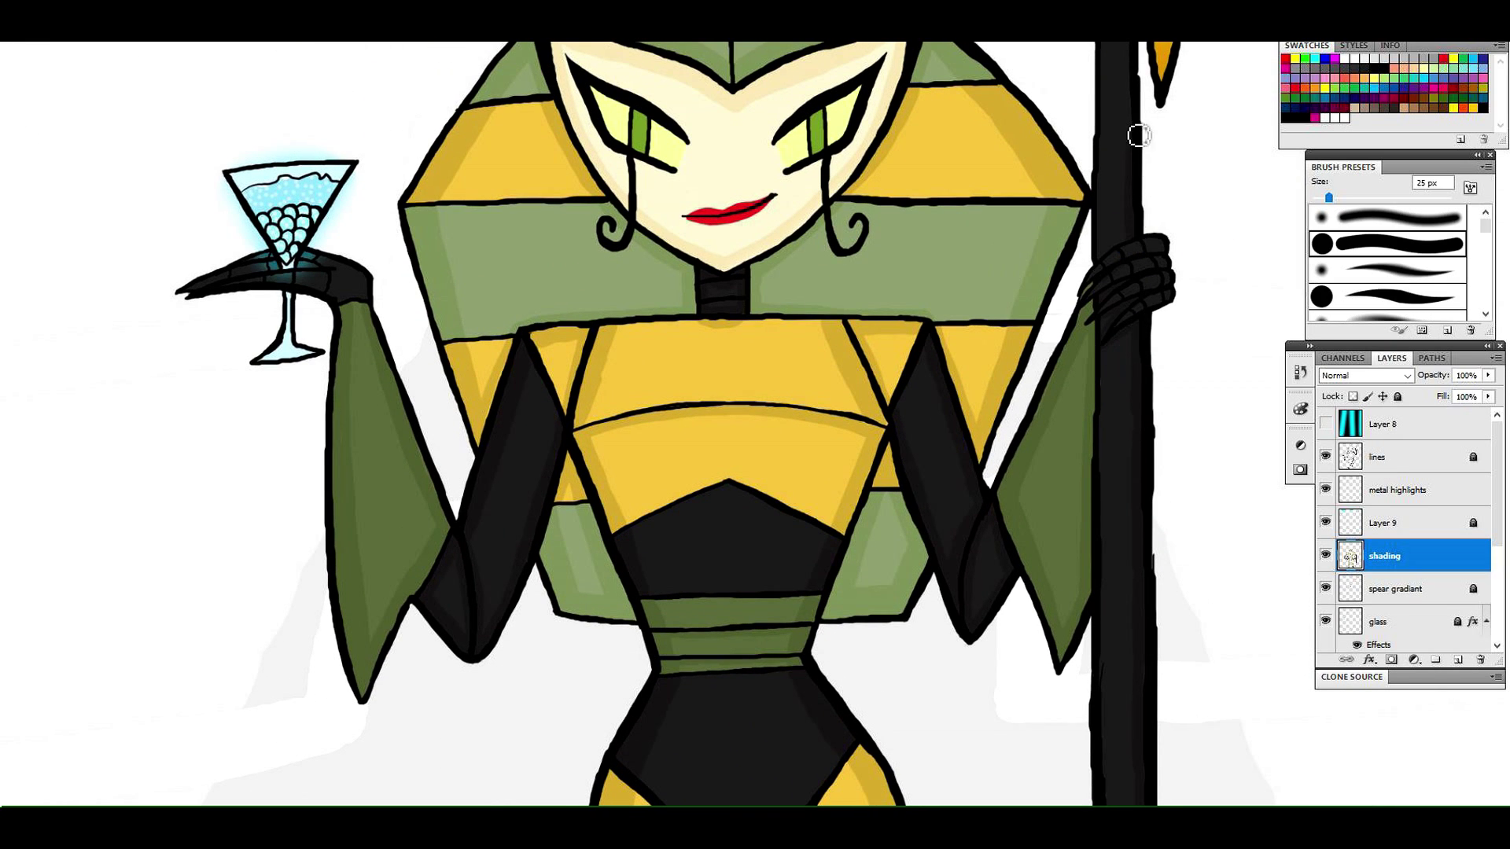
key("space")
left_click_drag(1125, 78, 1124, 331)
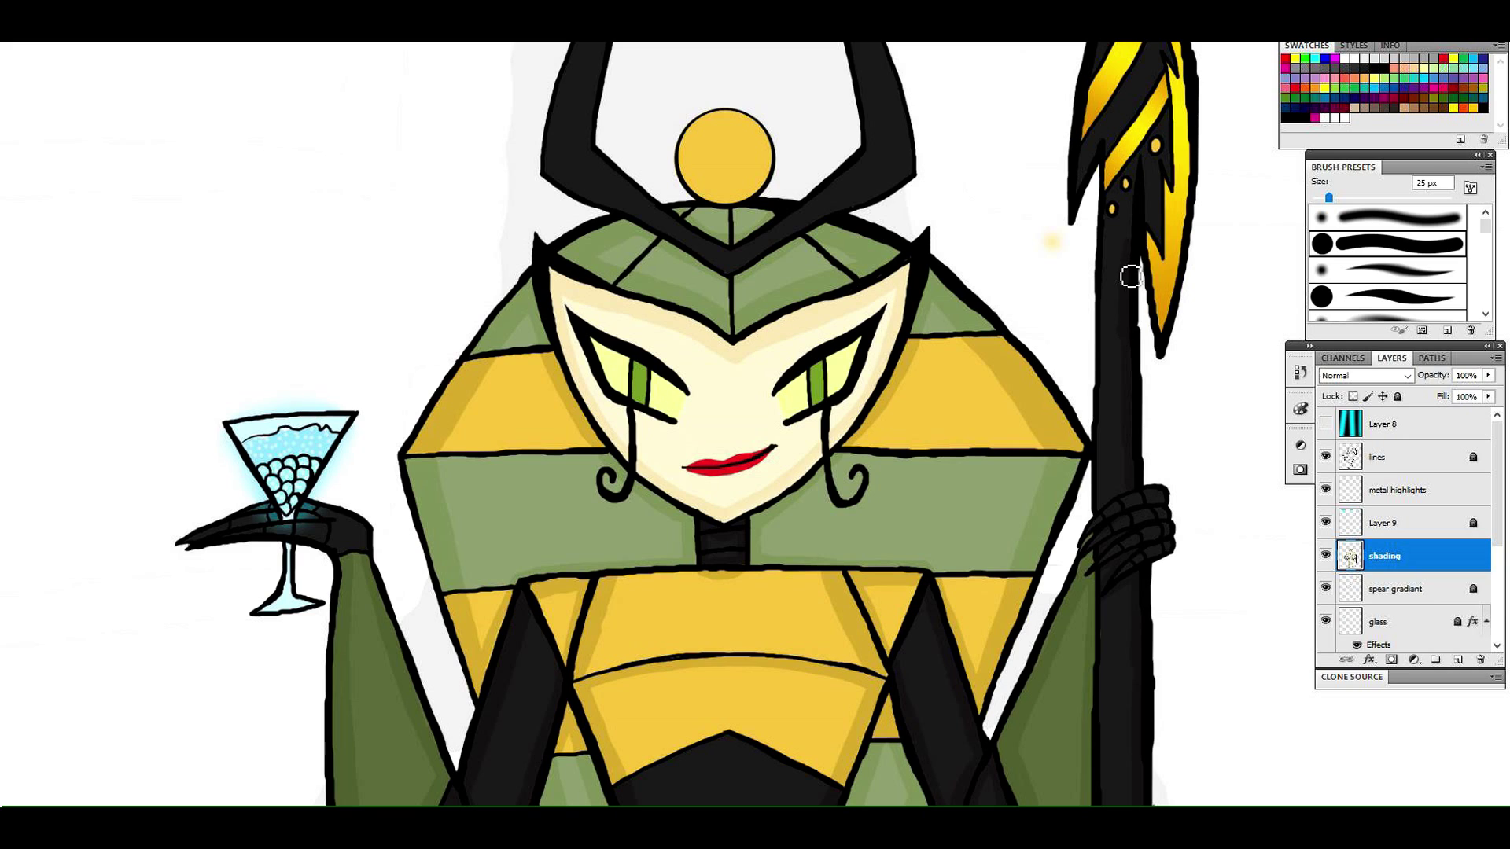
left_click(1111, 209)
left_click_drag(1203, 485, 1202, 472)
scroll(1202, 472, "down", 5)
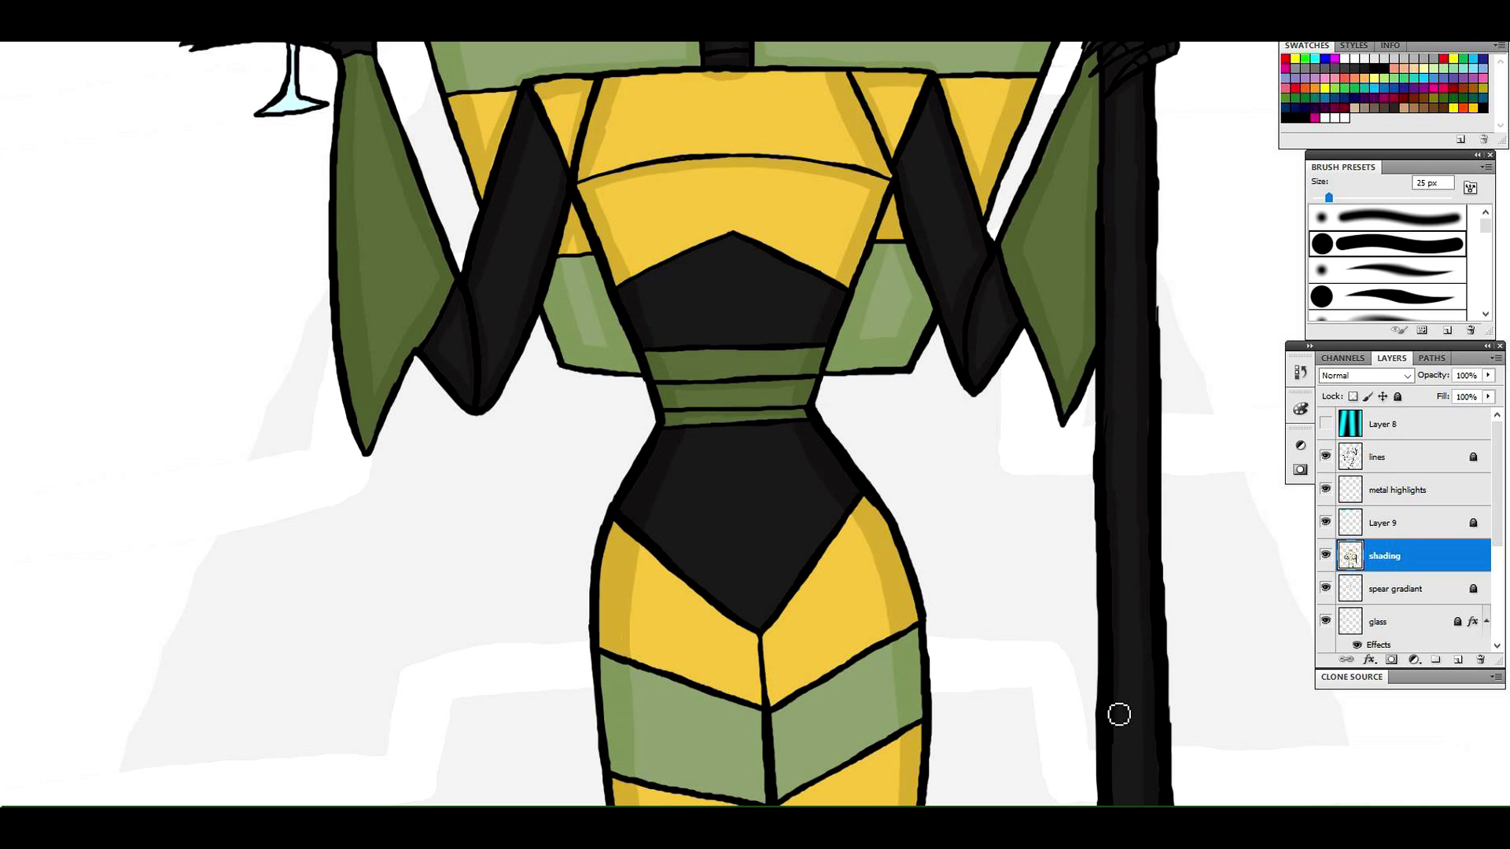
left_click_drag(1028, 615, 1025, 473)
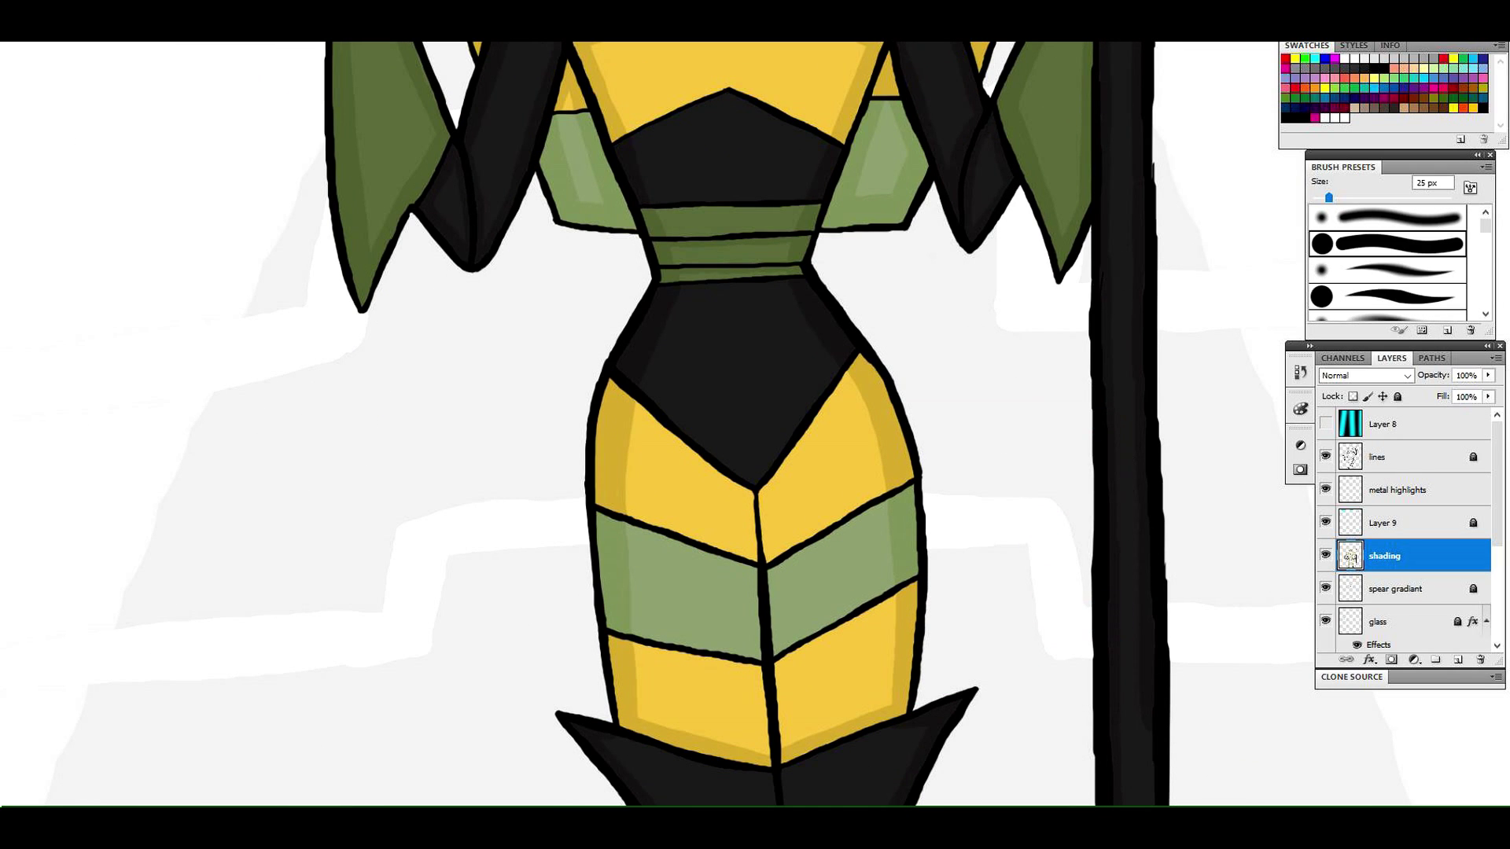
Shade the lower V and the outer and inner edges of the right-hand black horn
key("z")
key("ctrl+0")
left_click(796, 236)
left_click(796, 235)
left_click(796, 236)
left_click(796, 236)
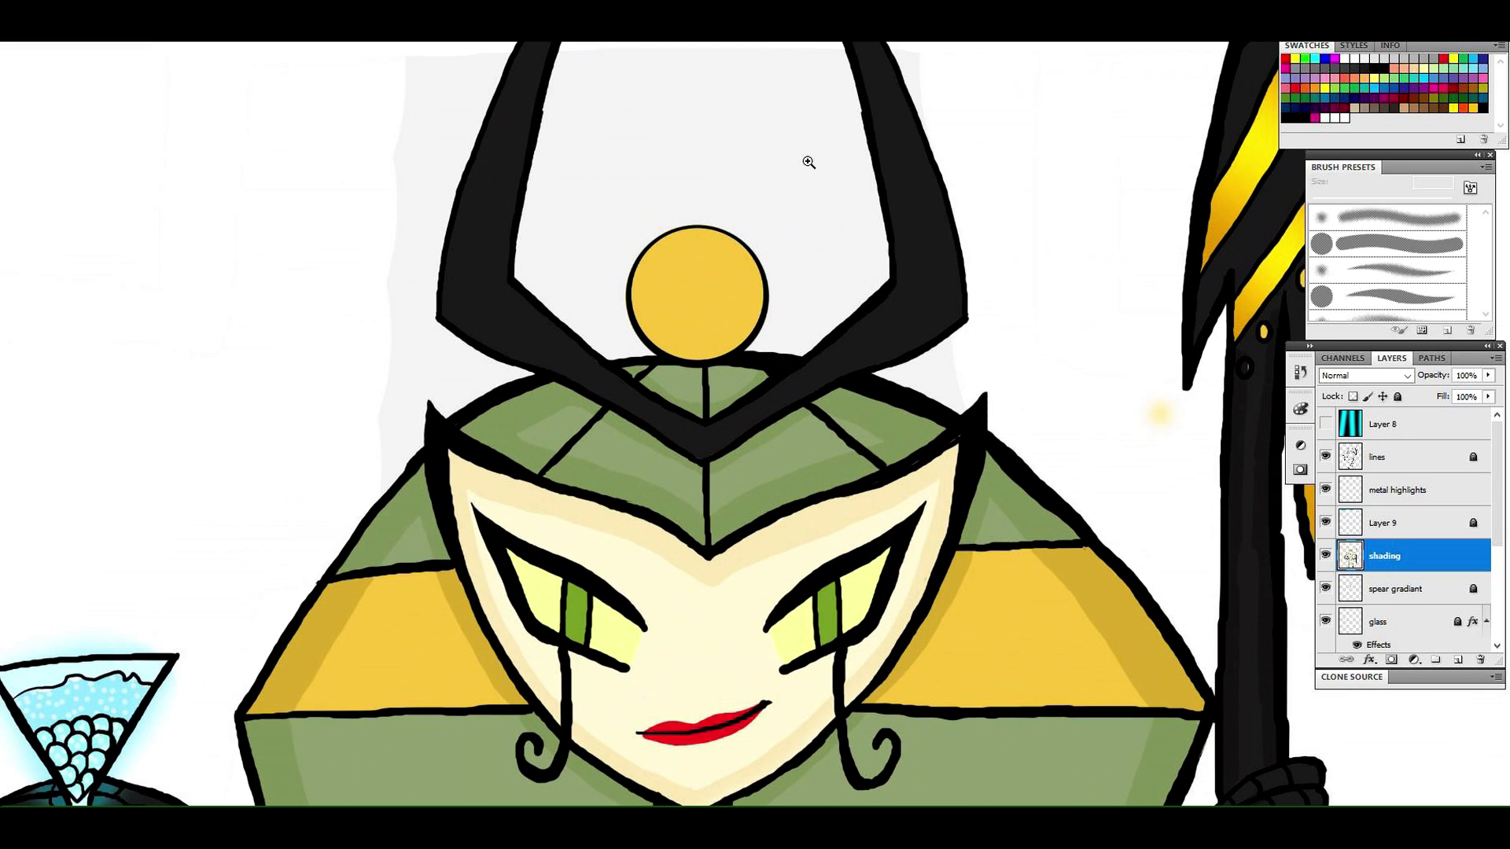
key("b")
mouse_move(701, 454)
left_mouse_down()
mouse_move(835, 377)
mouse_move(950, 330)
left_mouse_up()
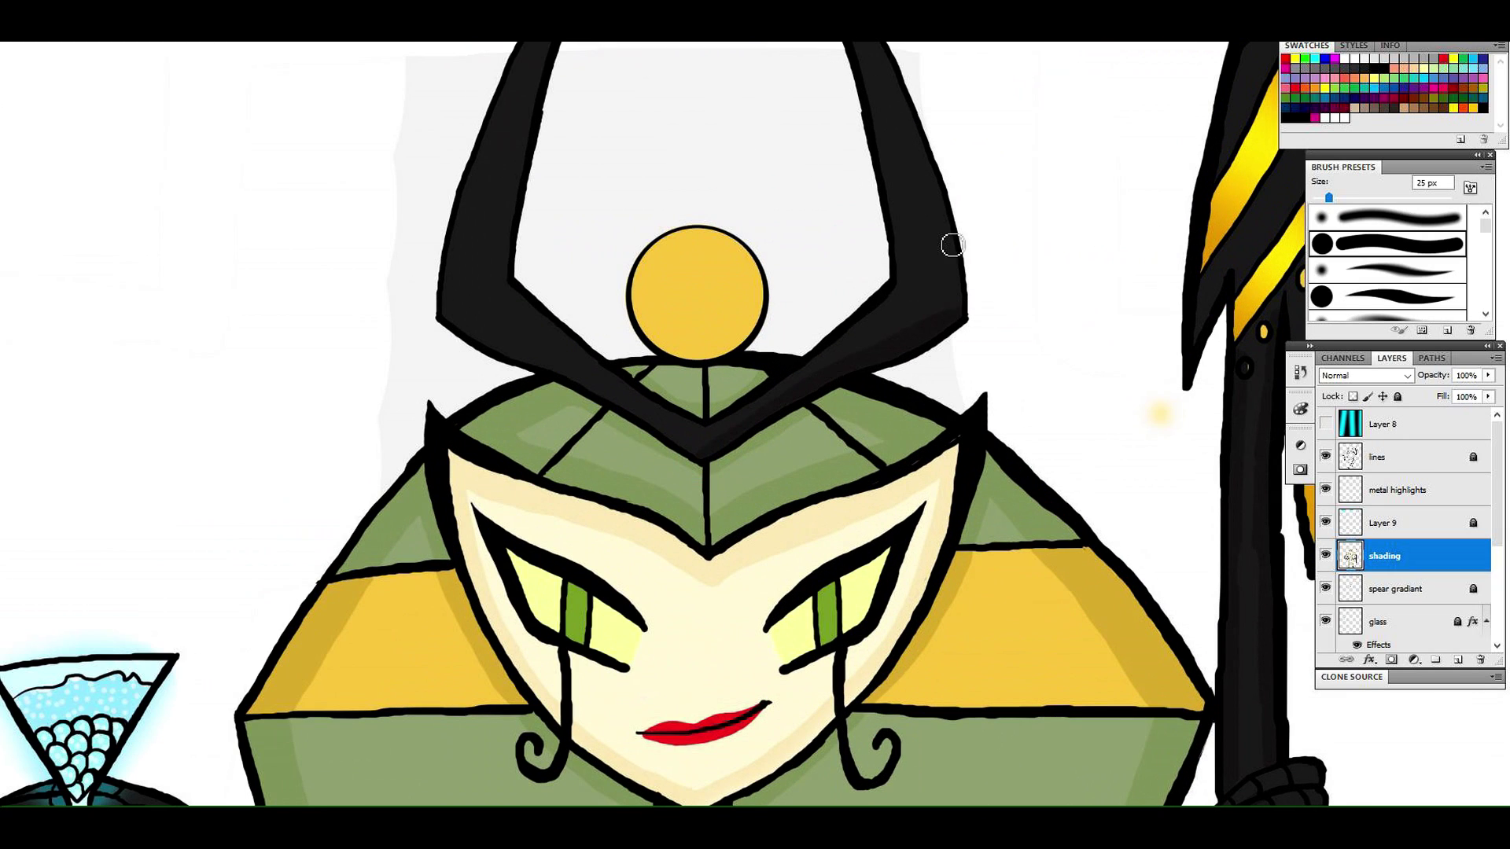
left_click_drag(934, 183, 931, 299)
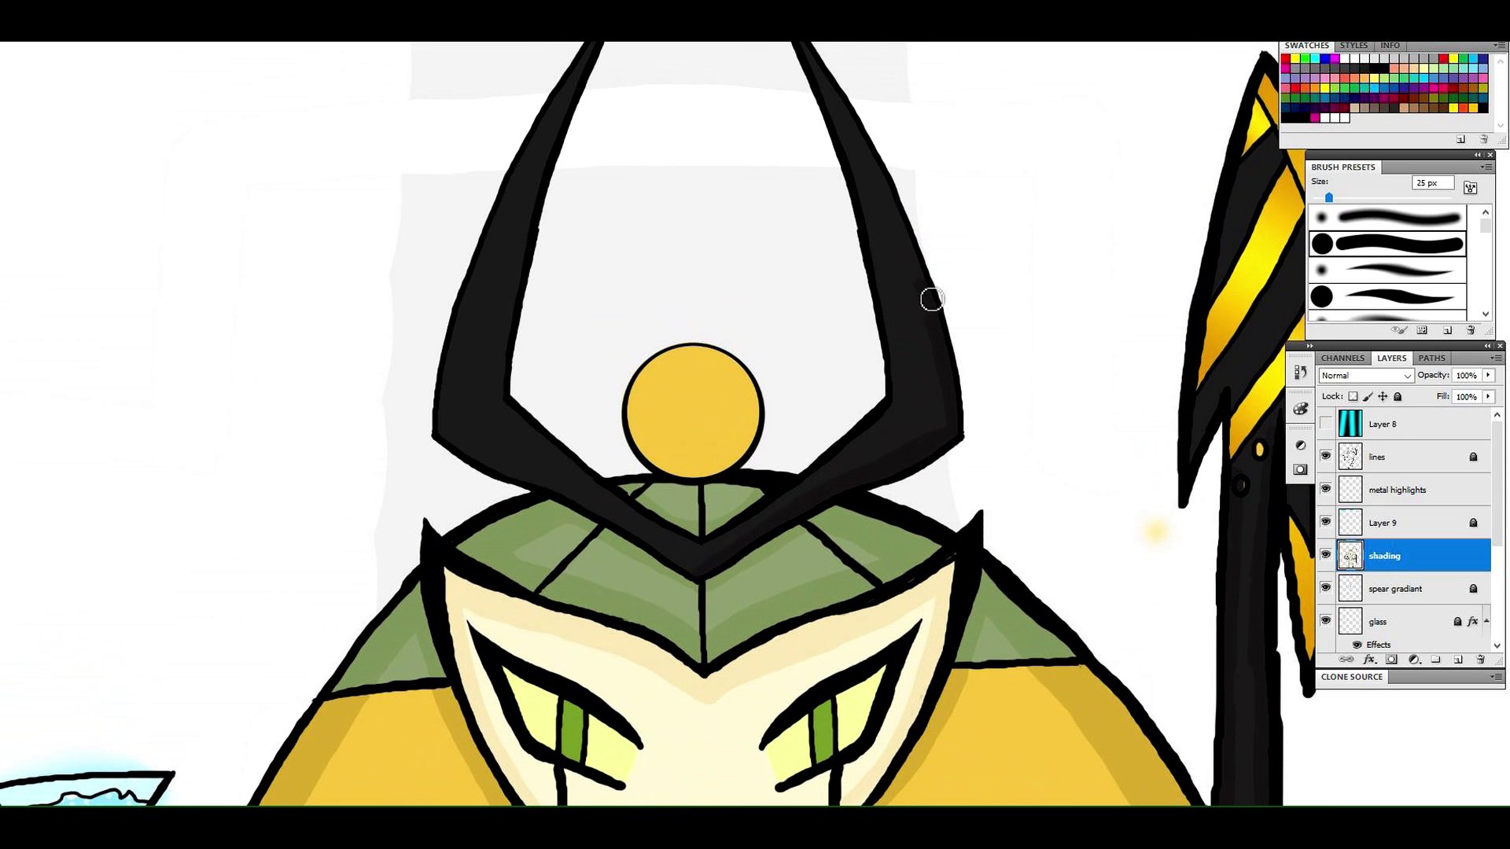
left_click_drag(732, 151, 722, 264)
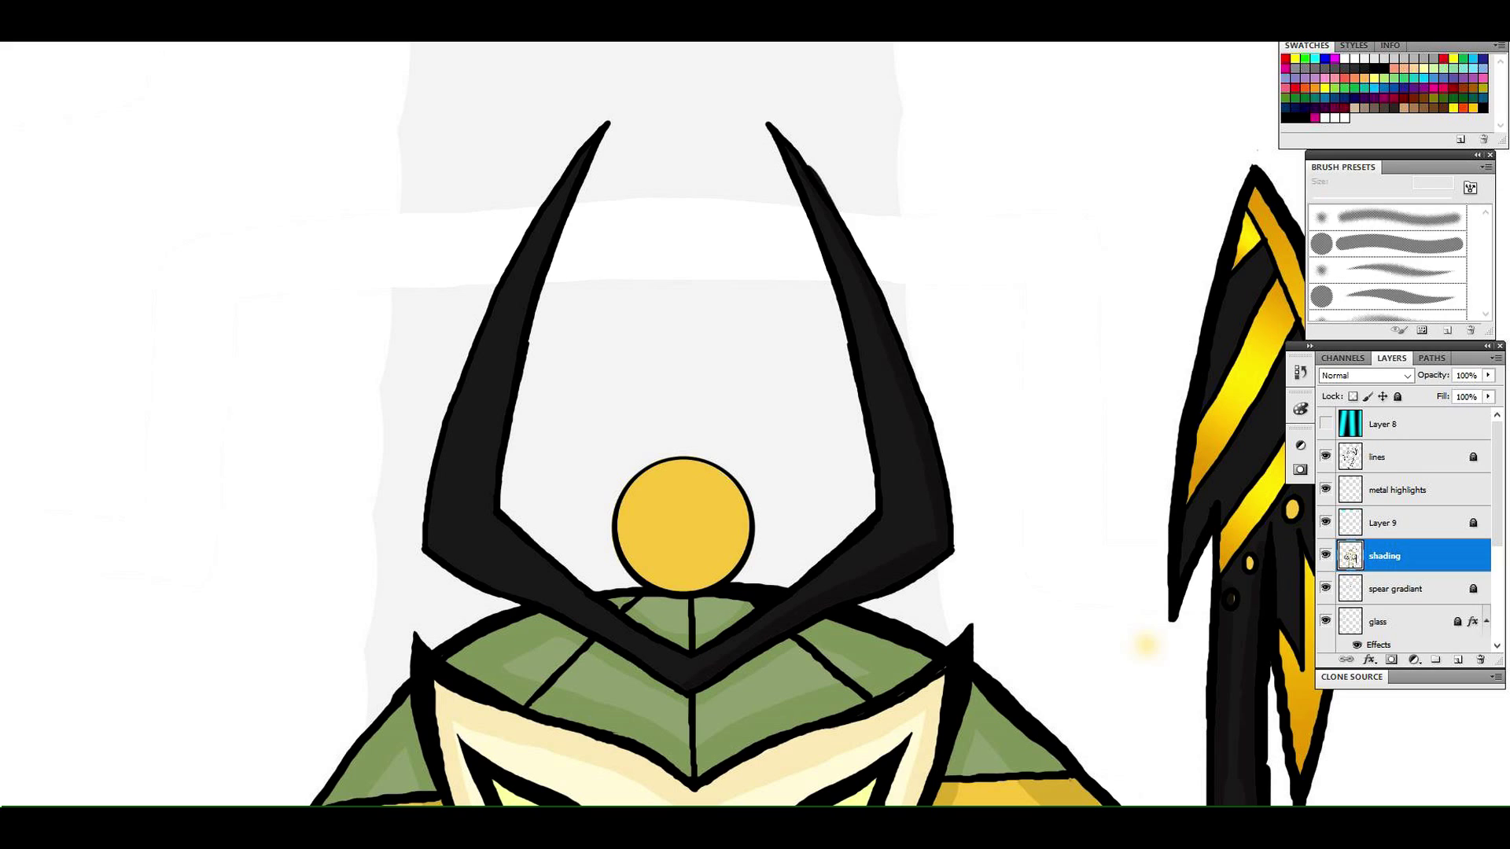
left_click_drag(814, 188, 857, 327)
left_click_drag(879, 414, 858, 356)
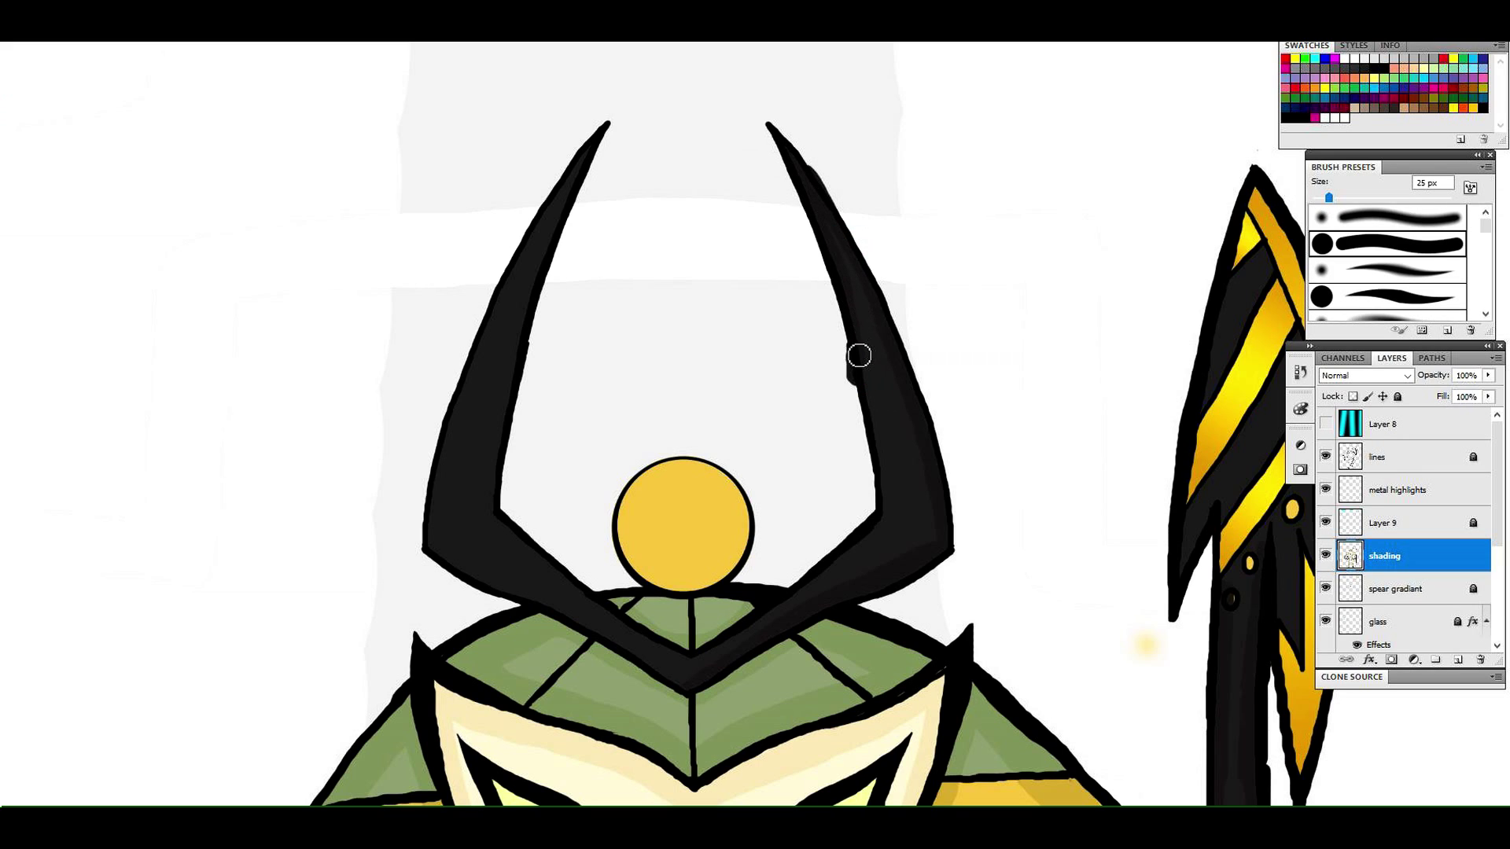
Shade the left-hand horn and erase the shading that spills past both horns' outlines
mouse_move(593, 158)
left_mouse_down()
mouse_move(540, 309)
mouse_move(599, 161)
mouse_move(482, 355)
mouse_move(576, 189)
mouse_move(519, 316)
mouse_move(491, 340)
left_mouse_up()
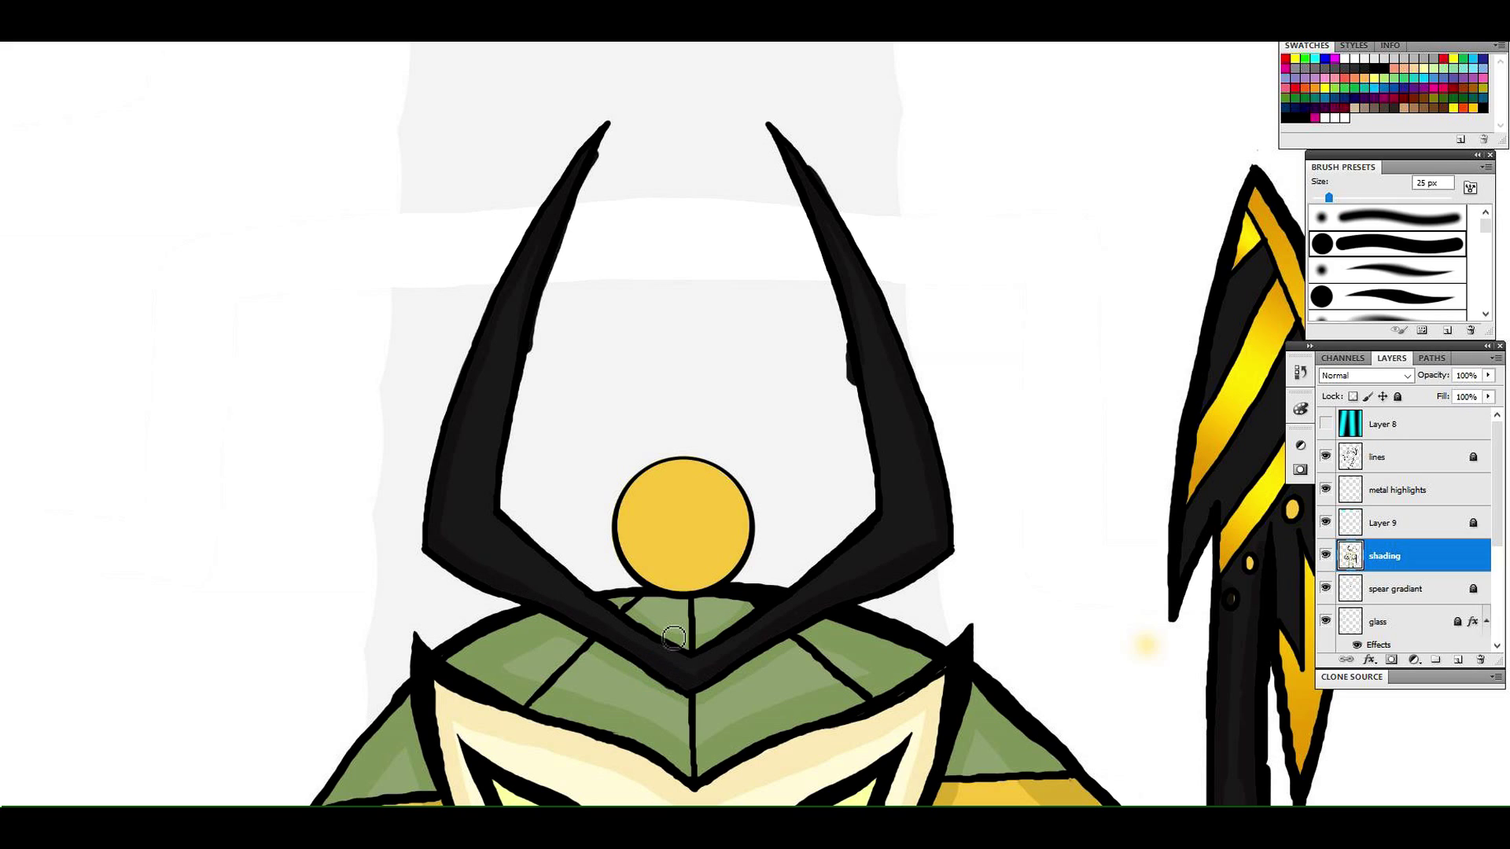
key("e")
left_click_drag(847, 377, 854, 354)
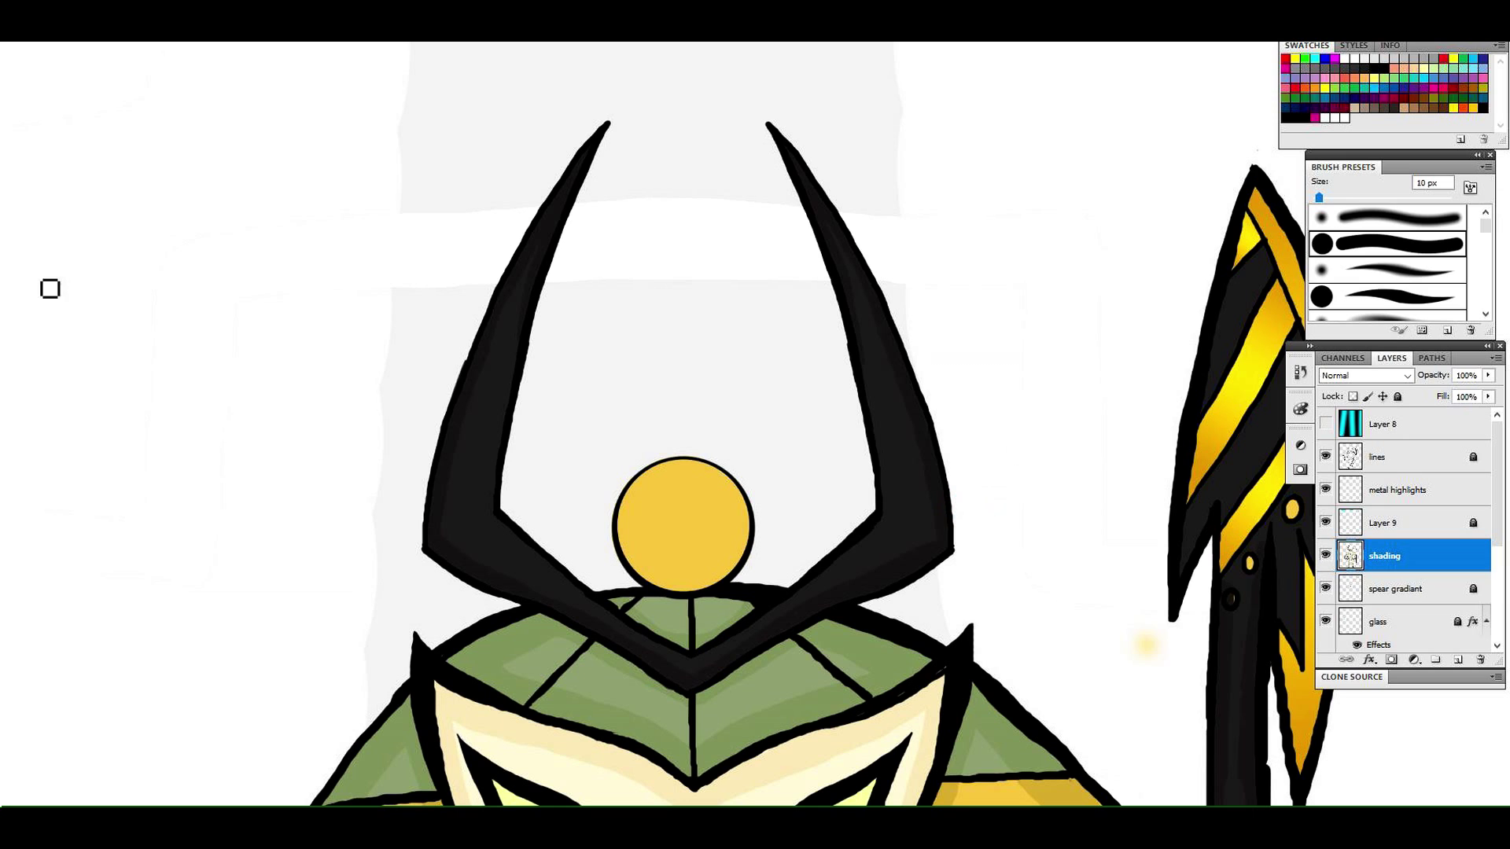
Move the shading layer below the glass layer in the layer stack
key("z")
left_click(967, 439, "alt")
left_click(963, 441, "alt")
left_click(967, 591, "alt")
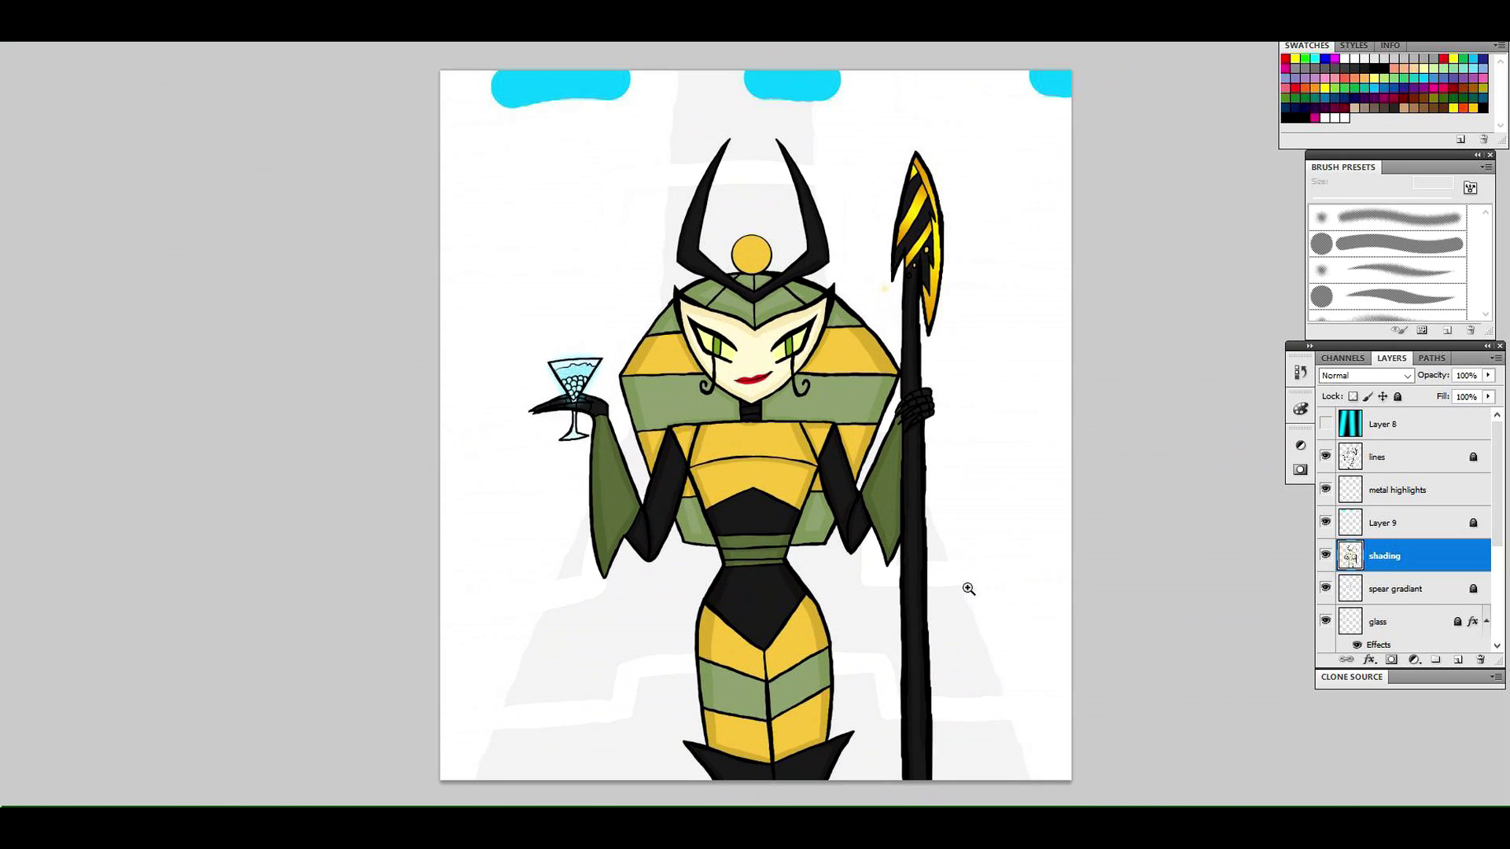
left_click(574, 404)
left_click(611, 367)
key("b")
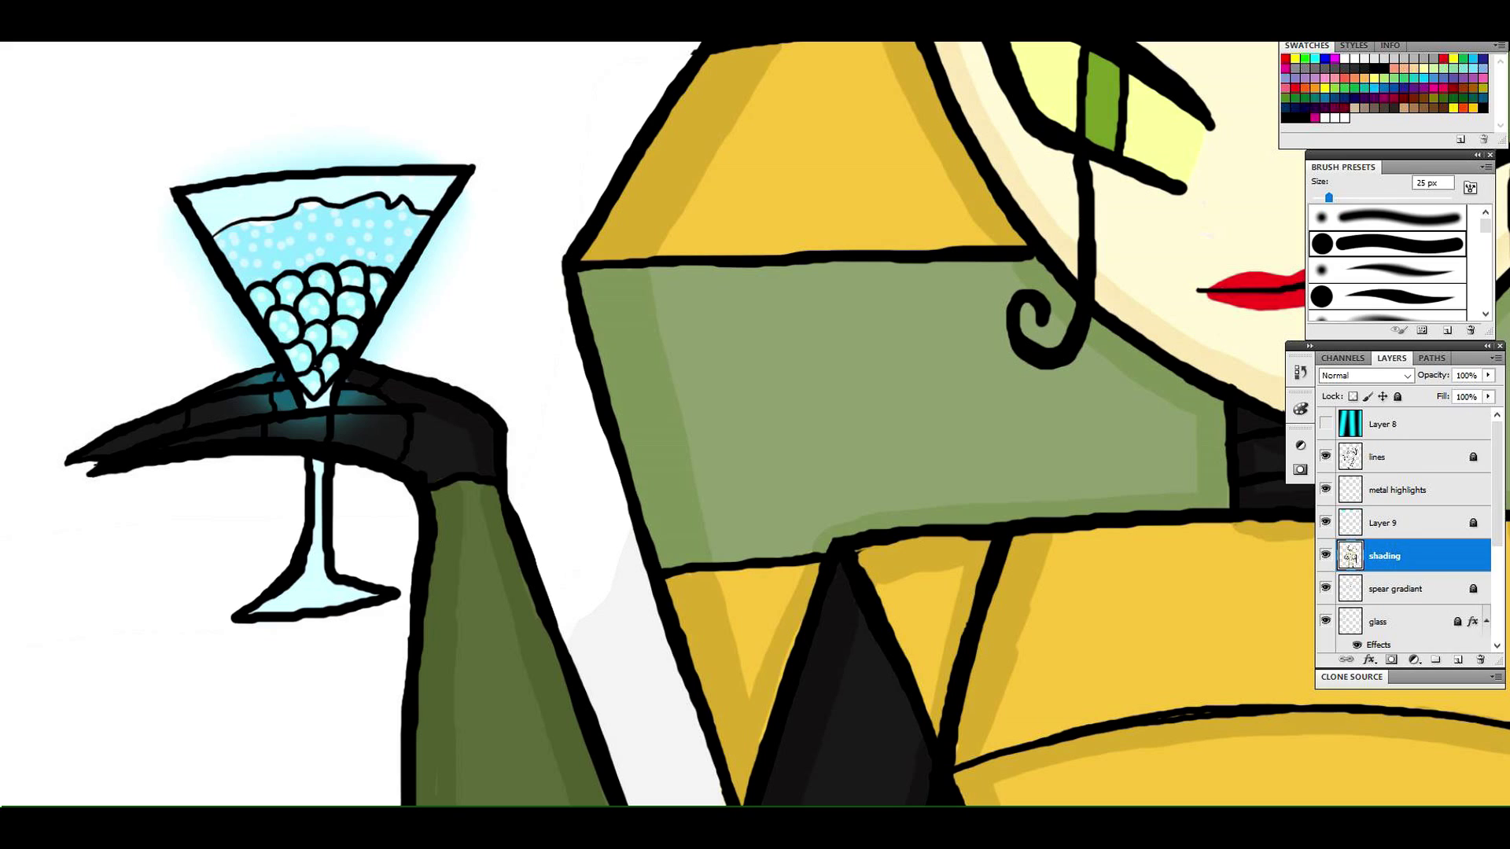
mouse_move(1429, 577)
left_mouse_down()
mouse_move(1433, 621)
mouse_move(1437, 586)
mouse_move(1441, 604)
left_mouse_up()
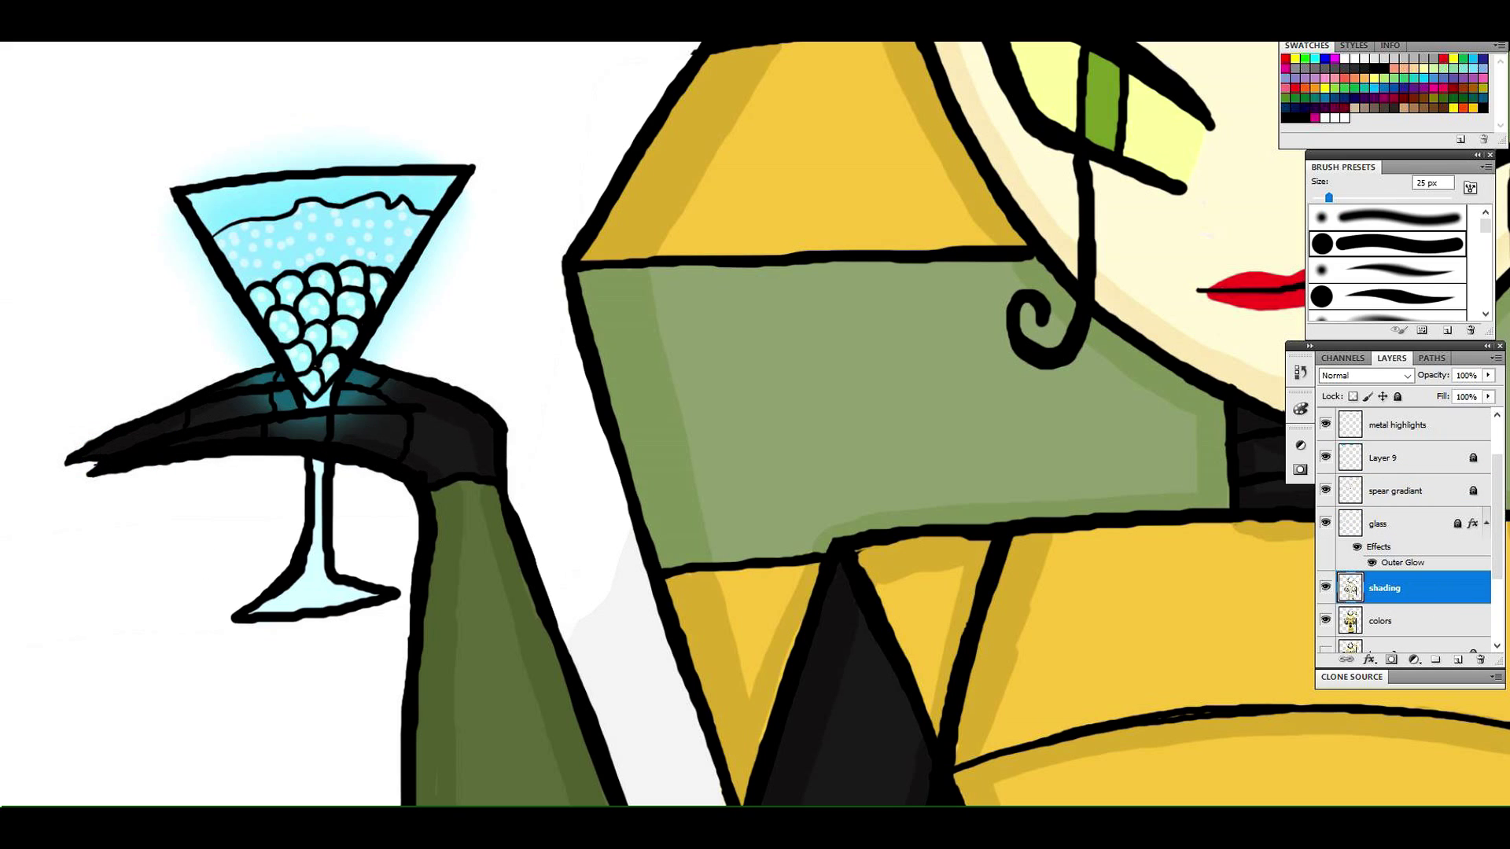
Shade the black fingers gripping the spear with a smaller brush
key("z")
left_click_drag(322, 282, 0, 249)
left_click_drag(860, 404, 1186, 468)
key("b")
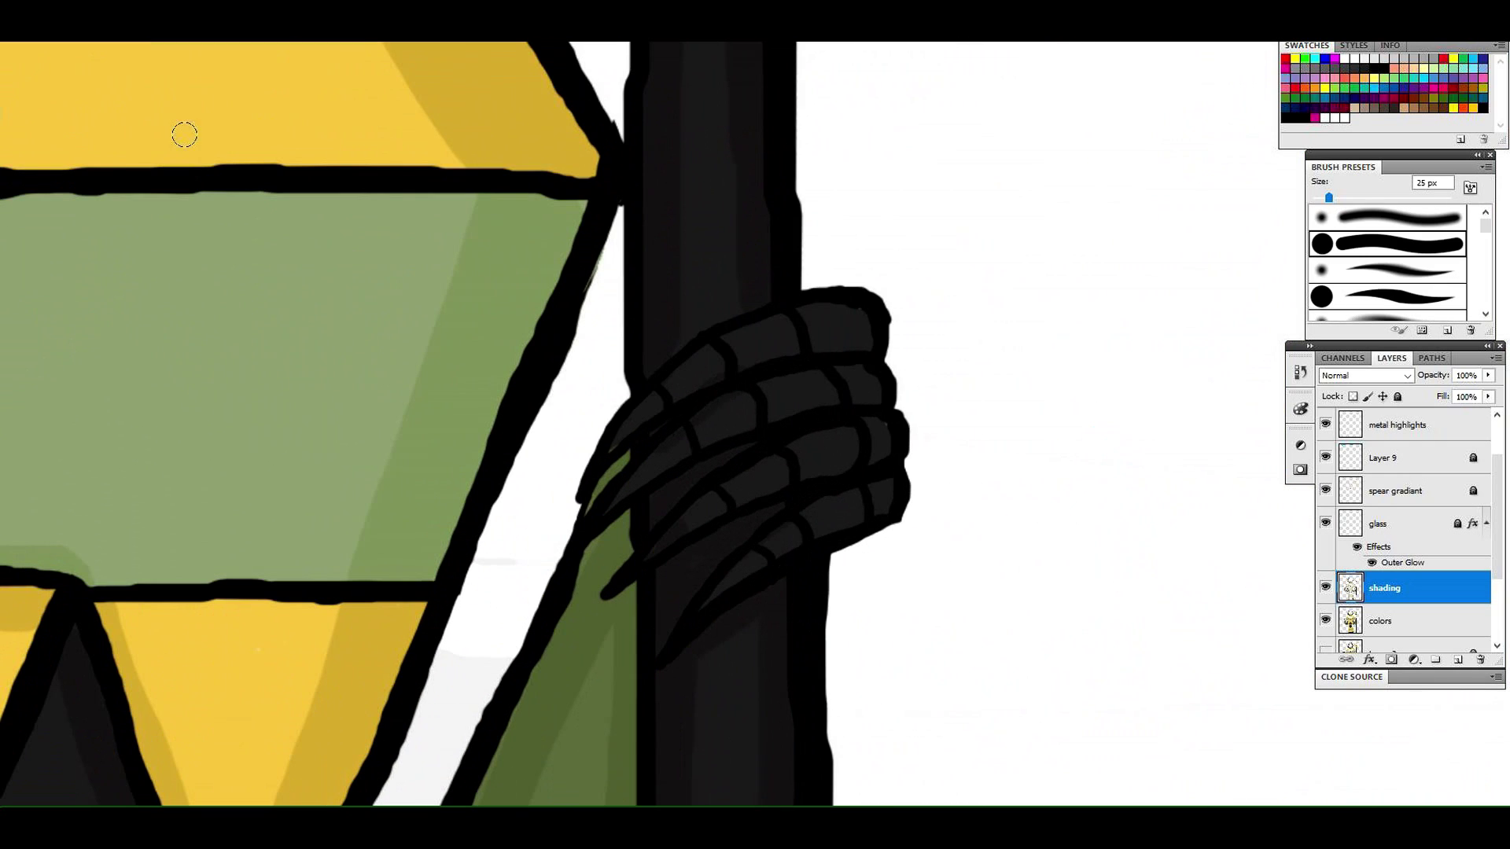
key("bracketleft")
left_click_drag(665, 545, 857, 470)
left_click_drag(658, 538, 885, 434)
Lock the shading layer and make the metal highlights layer active
key("z")
left_click(896, 450, "alt")
left_click(896, 449, "alt")
left_click(896, 449, "alt")
left_click(1016, 553, "alt")
left_click(1016, 553, "alt")
left_click(996, 598, "alt")
left_click(1006, 601)
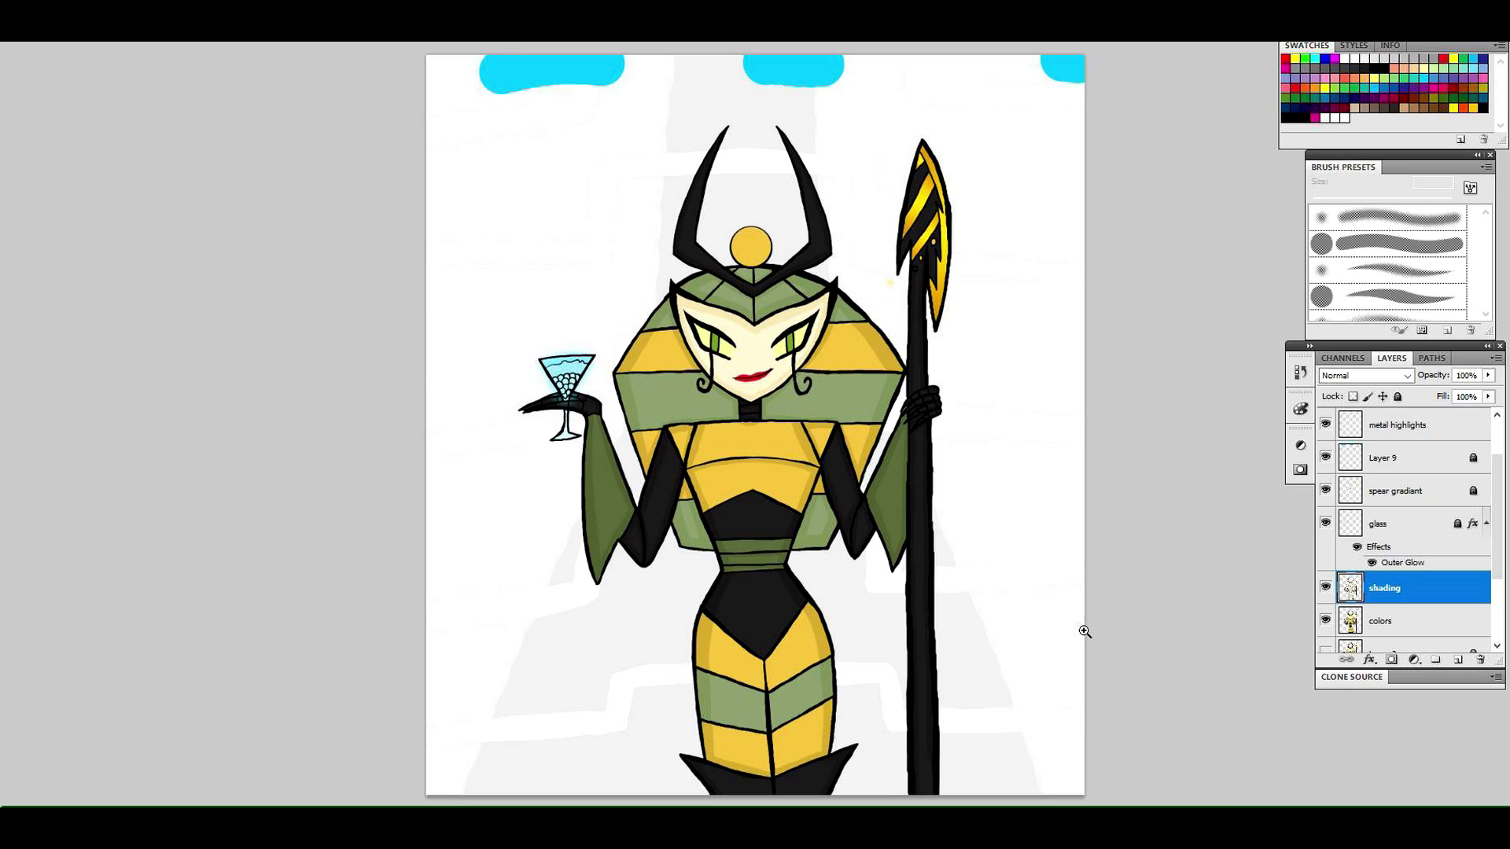
left_click(751, 226)
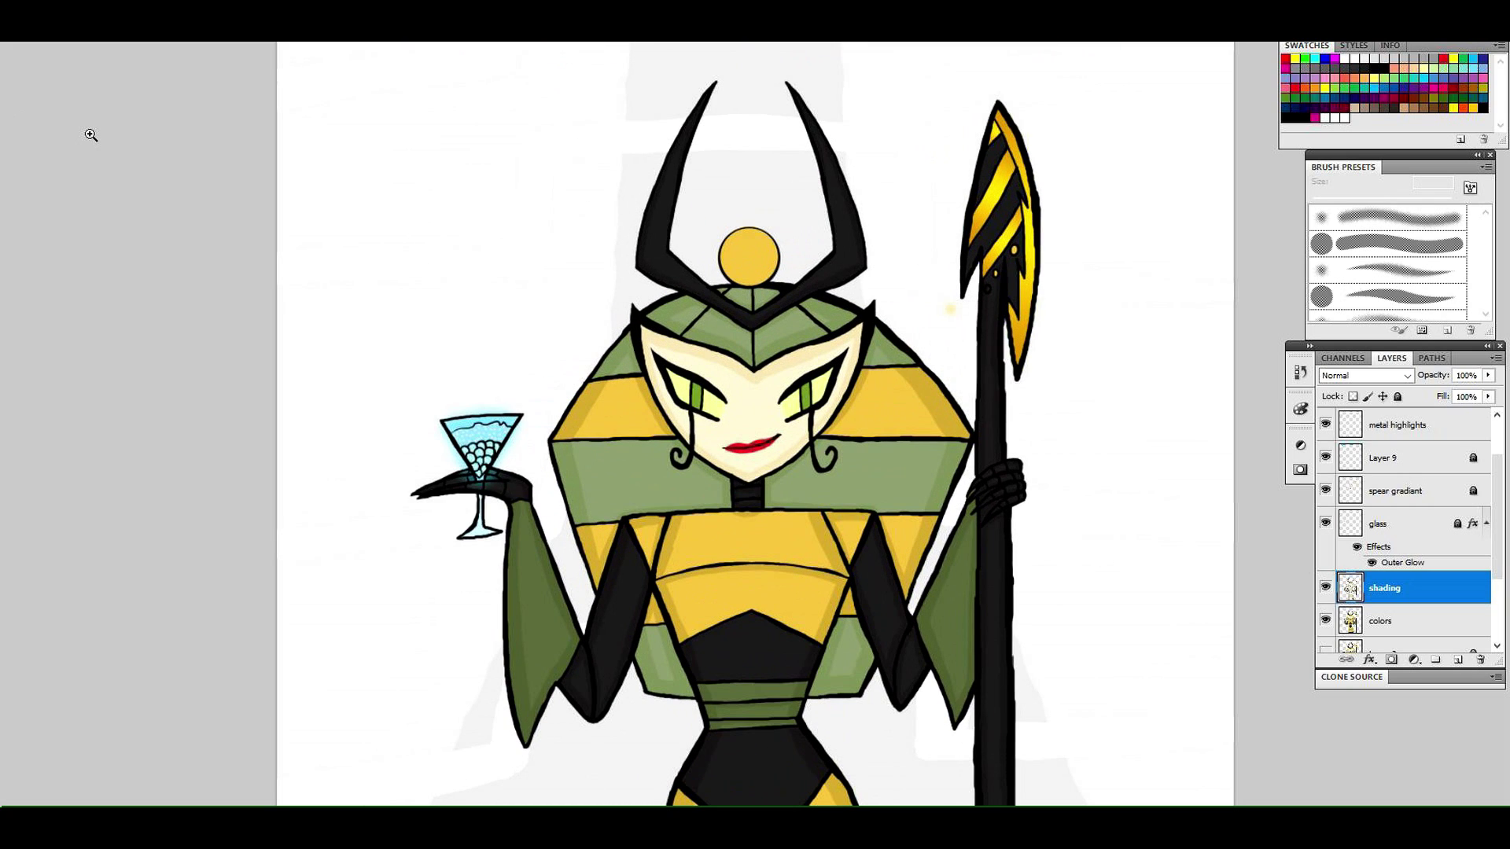
left_click(1138, 555, "alt")
mouse_move(1496, 546)
left_mouse_down()
mouse_move(1496, 512)
mouse_move(1494, 572)
left_mouse_up()
left_click(1439, 489)
left_click(1454, 584)
left_click(1397, 397)
left_click_drag(1497, 513, 1497, 487)
left_click(1438, 478)
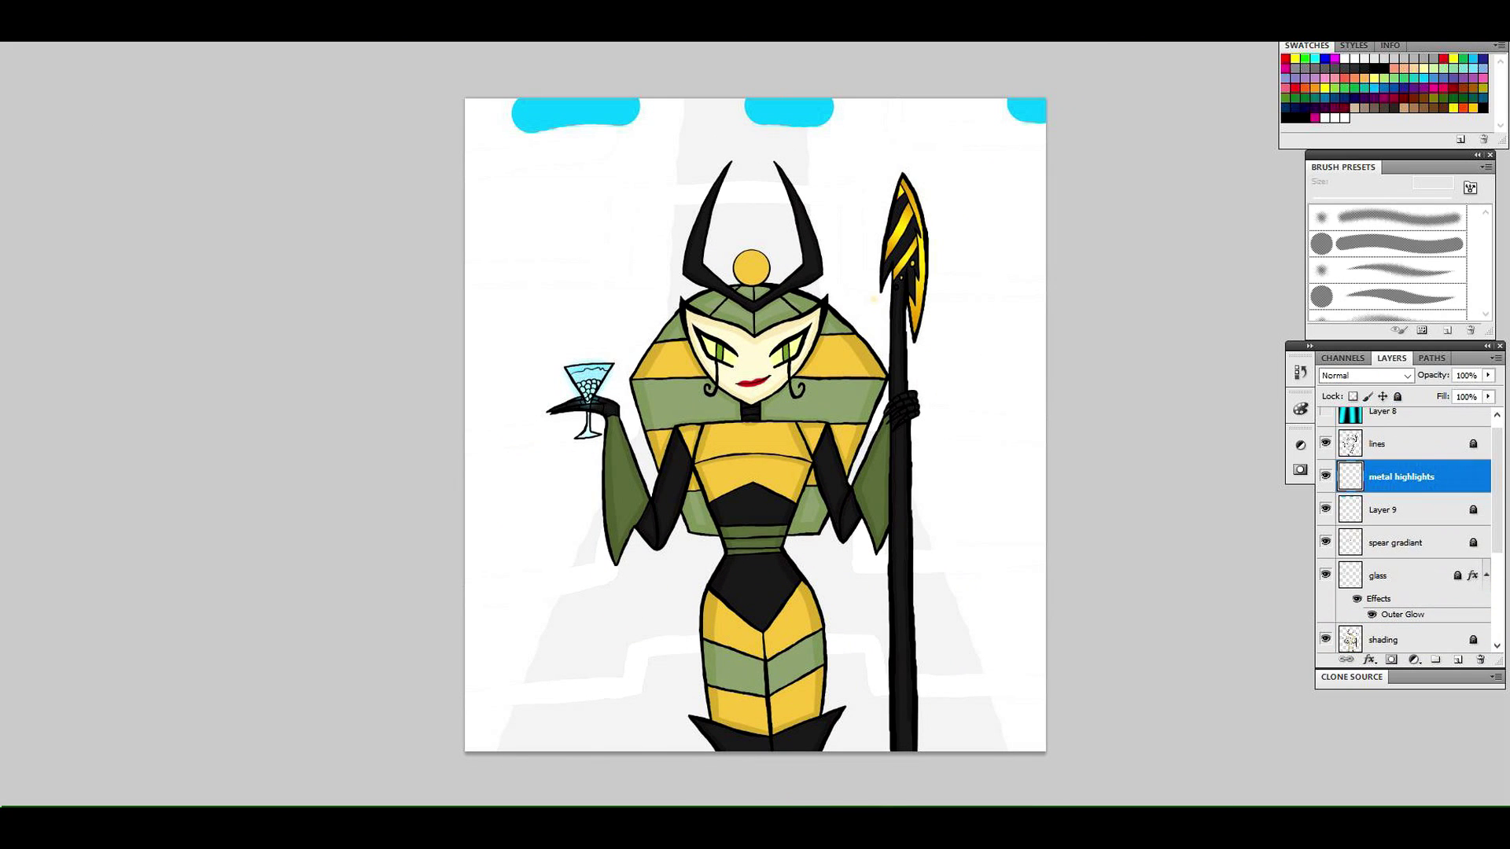
Set the foreground colour to light gold f1d481 and paint a vertical chest highlight with a soft 115 px brush
left_click(2, 275)
left_click_drag(1132, 136, 1116, 131)
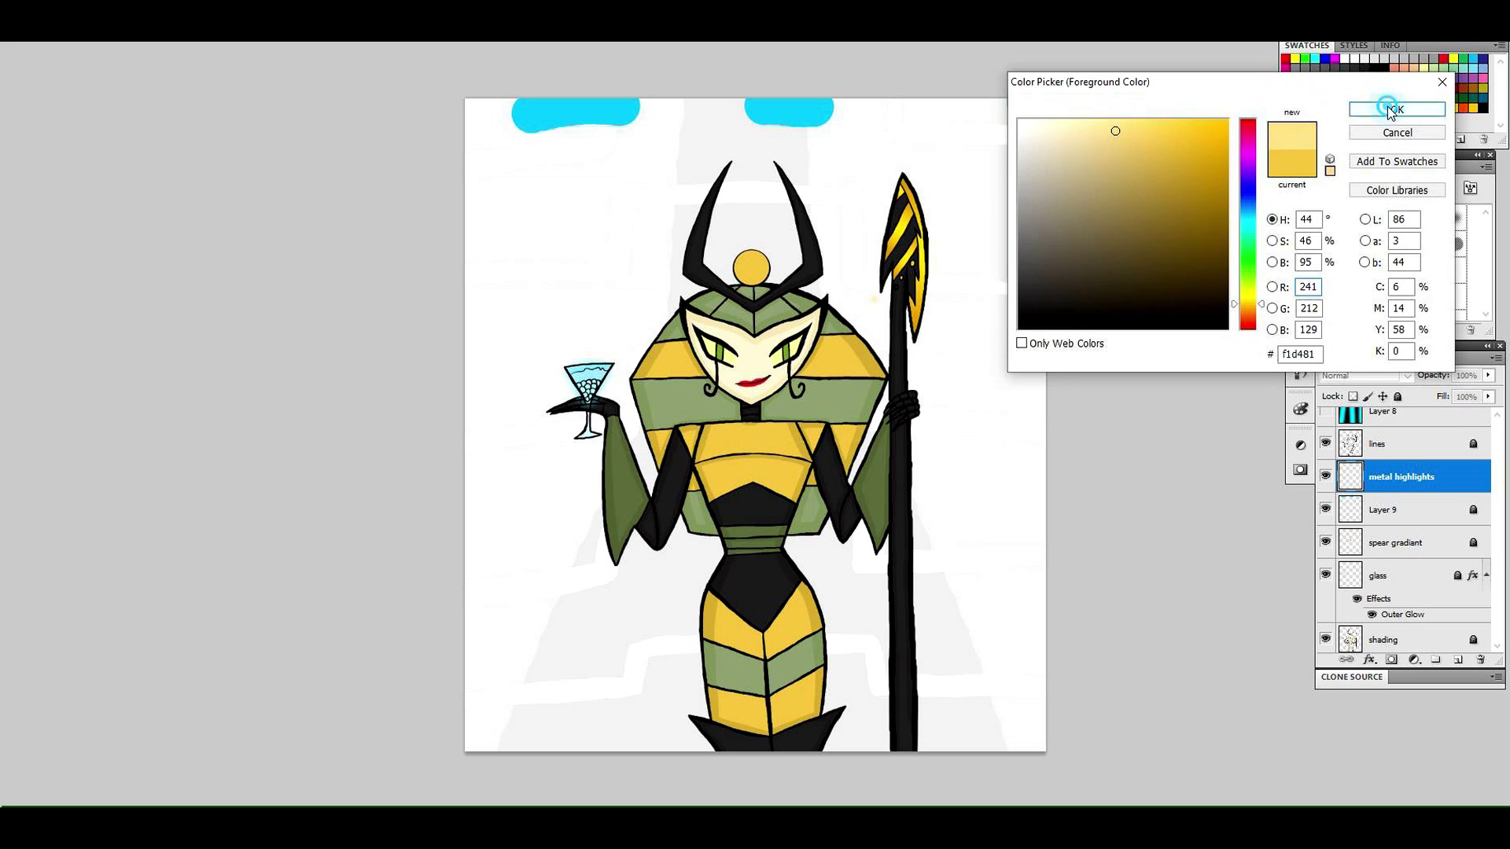
left_click(1389, 114)
left_click(6, 95)
left_click(1390, 225)
left_click(1349, 197)
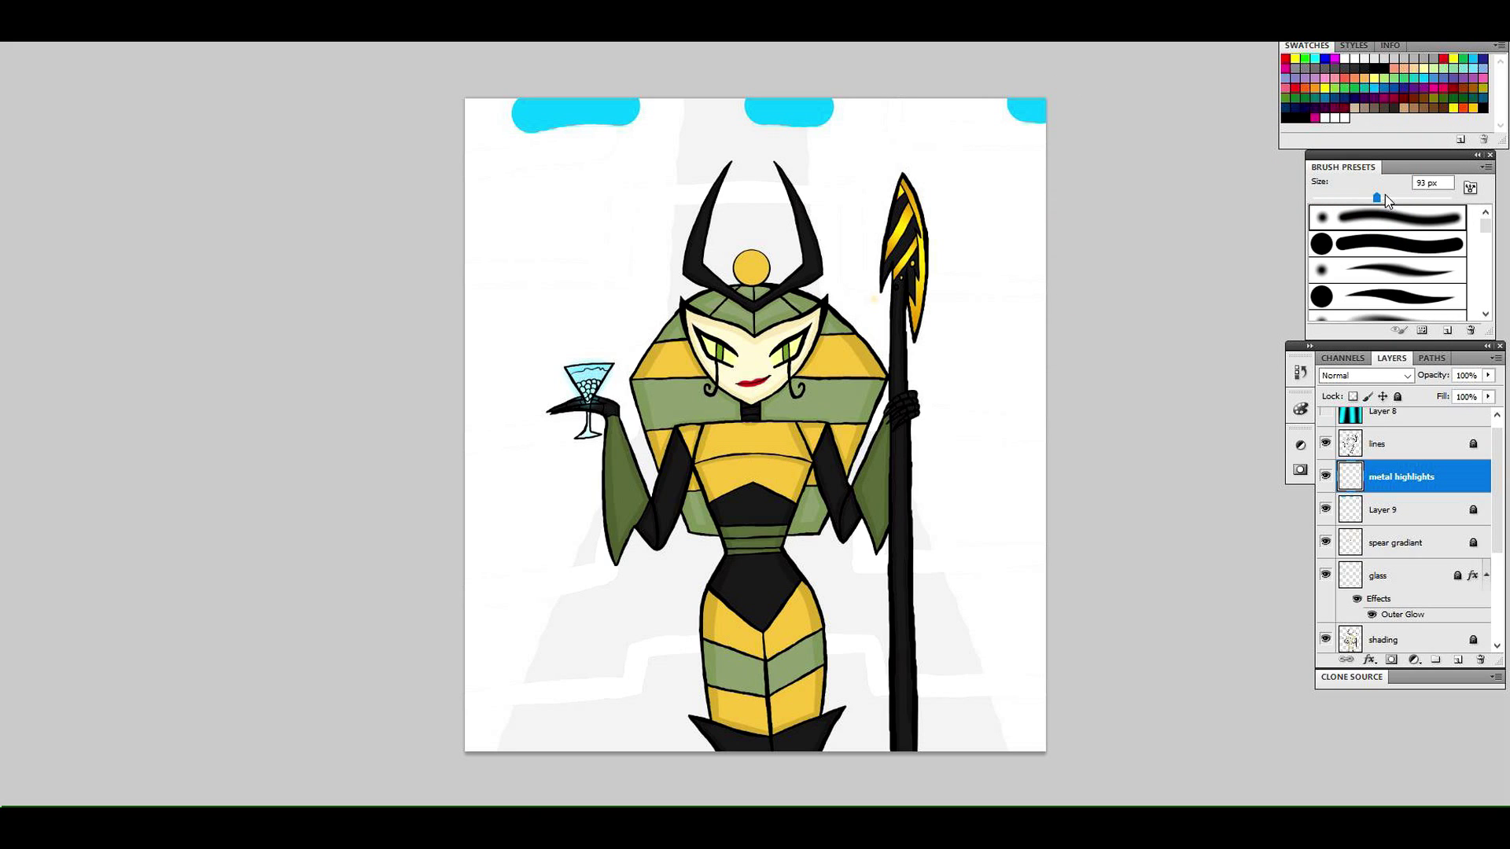
mouse_move(747, 480)
left_mouse_down()
mouse_move(760, 432)
mouse_move(756, 472)
left_mouse_up()
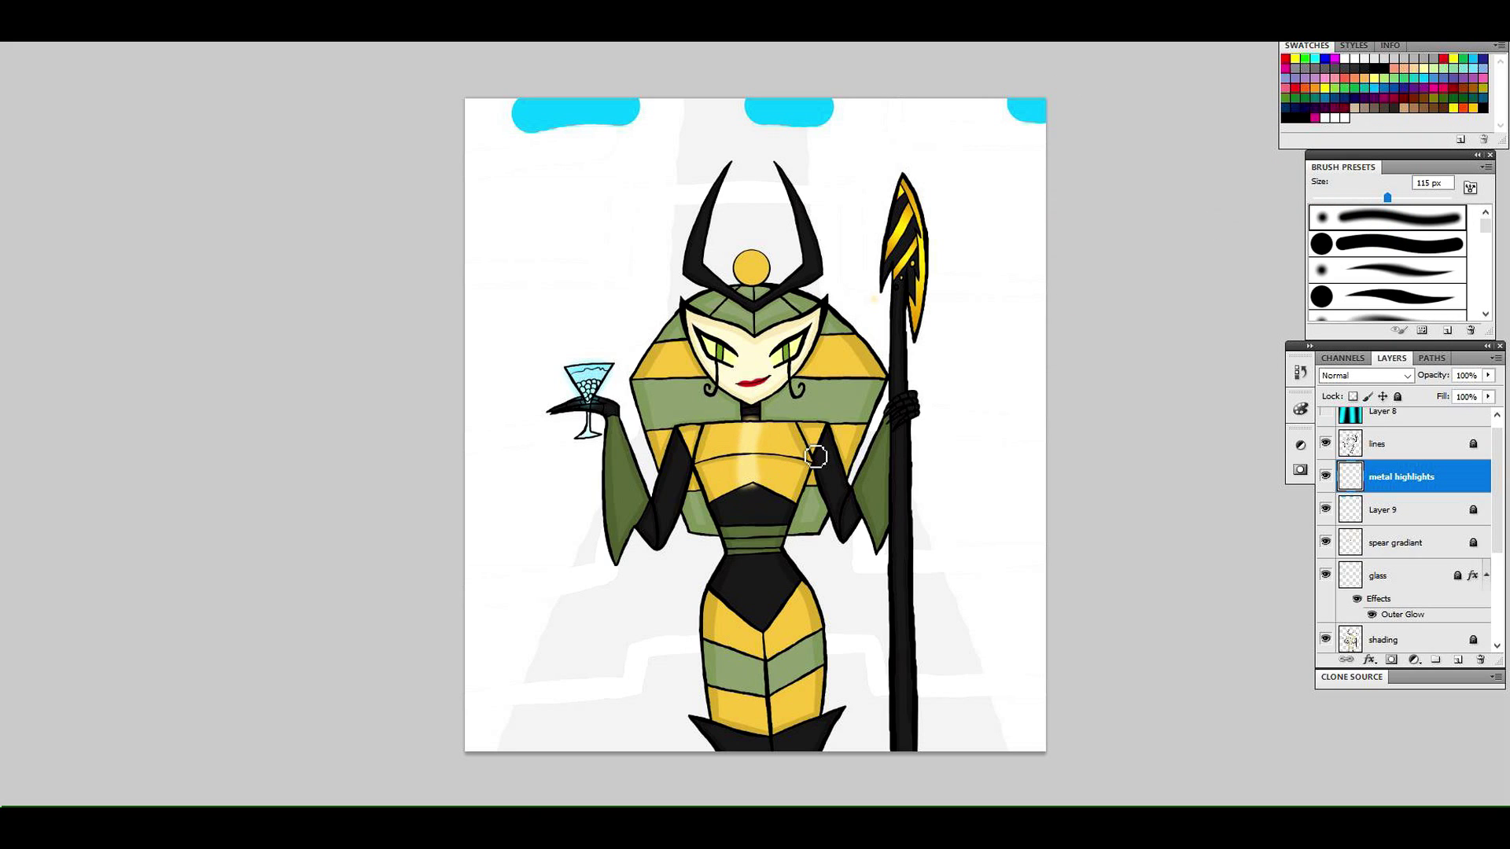
Sample the charcoal, choose a lighter grey, and paint a vertical highlight down the black midriff and hip panels
left_click(7, 243)
left_click(758, 506)
left_click(2, 275)
left_click(1027, 257)
left_click(1385, 112)
left_click(7, 96)
mouse_move(754, 493)
left_mouse_down()
mouse_move(757, 533)
mouse_move(774, 505)
mouse_move(766, 619)
mouse_move(760, 564)
left_mouse_up()
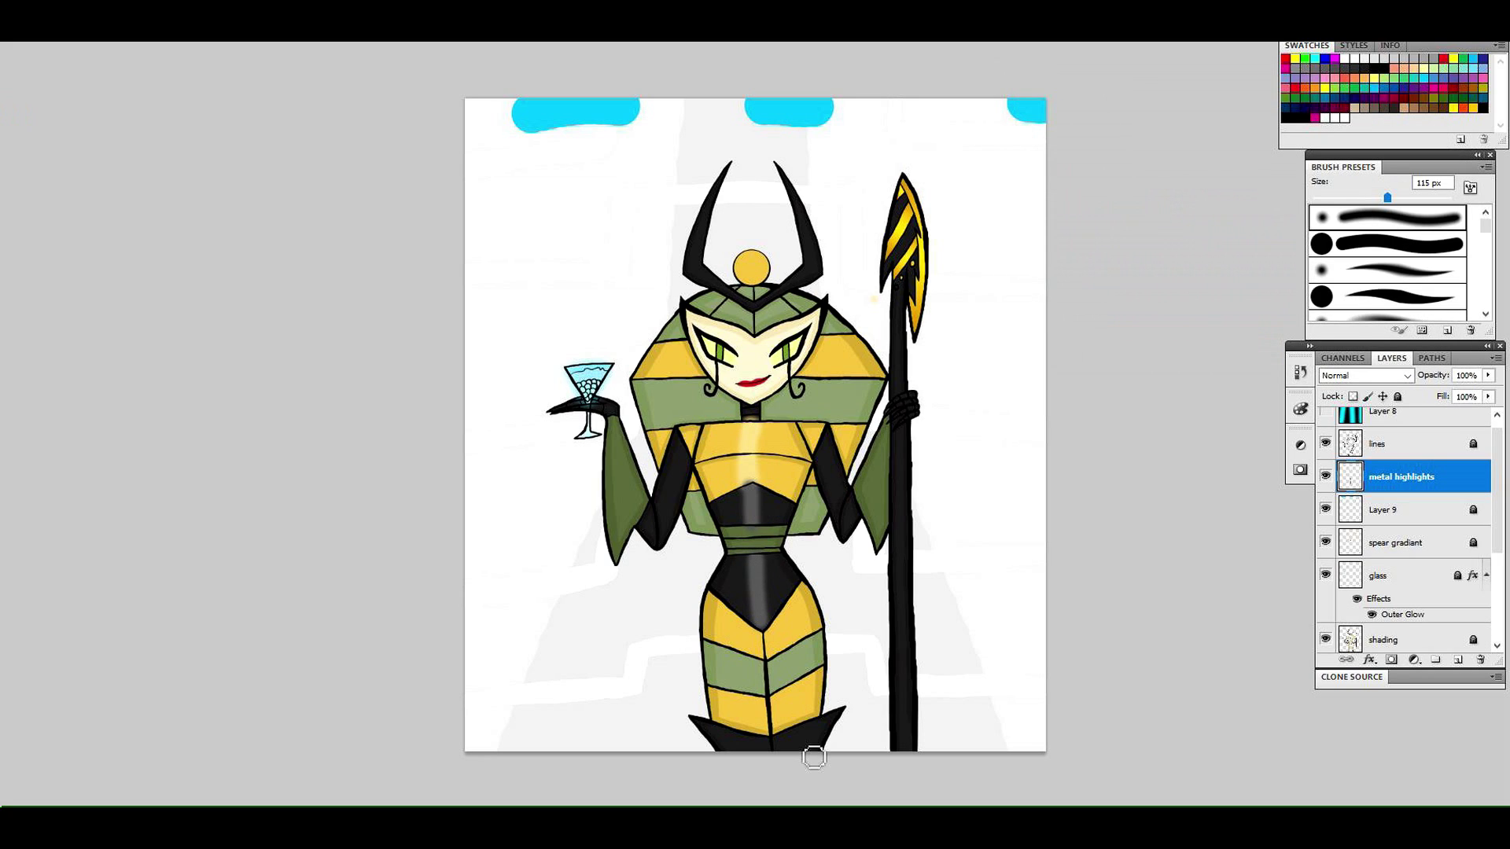
Paint grey highlights on the black hem, spear shaft, horns, arms and glass-holding hand
left_click_drag(809, 737, 747, 739)
mouse_move(904, 751)
left_mouse_down()
mouse_move(912, 206)
mouse_move(898, 260)
mouse_move(922, 253)
left_mouse_up()
mouse_move(757, 305)
left_mouse_down()
mouse_move(719, 281)
mouse_move(718, 213)
mouse_move(760, 224)
mouse_move(777, 295)
mouse_move(809, 262)
mouse_move(780, 179)
mouse_move(812, 256)
left_mouse_up()
mouse_move(777, 166)
left_mouse_down()
mouse_move(801, 283)
mouse_move(771, 295)
left_mouse_up()
mouse_move(640, 512)
left_mouse_down()
mouse_move(665, 533)
mouse_move(691, 433)
left_mouse_up()
mouse_move(812, 429)
left_mouse_down()
mouse_move(856, 513)
mouse_move(886, 449)
left_mouse_up()
left_click_drag(608, 413, 569, 406)
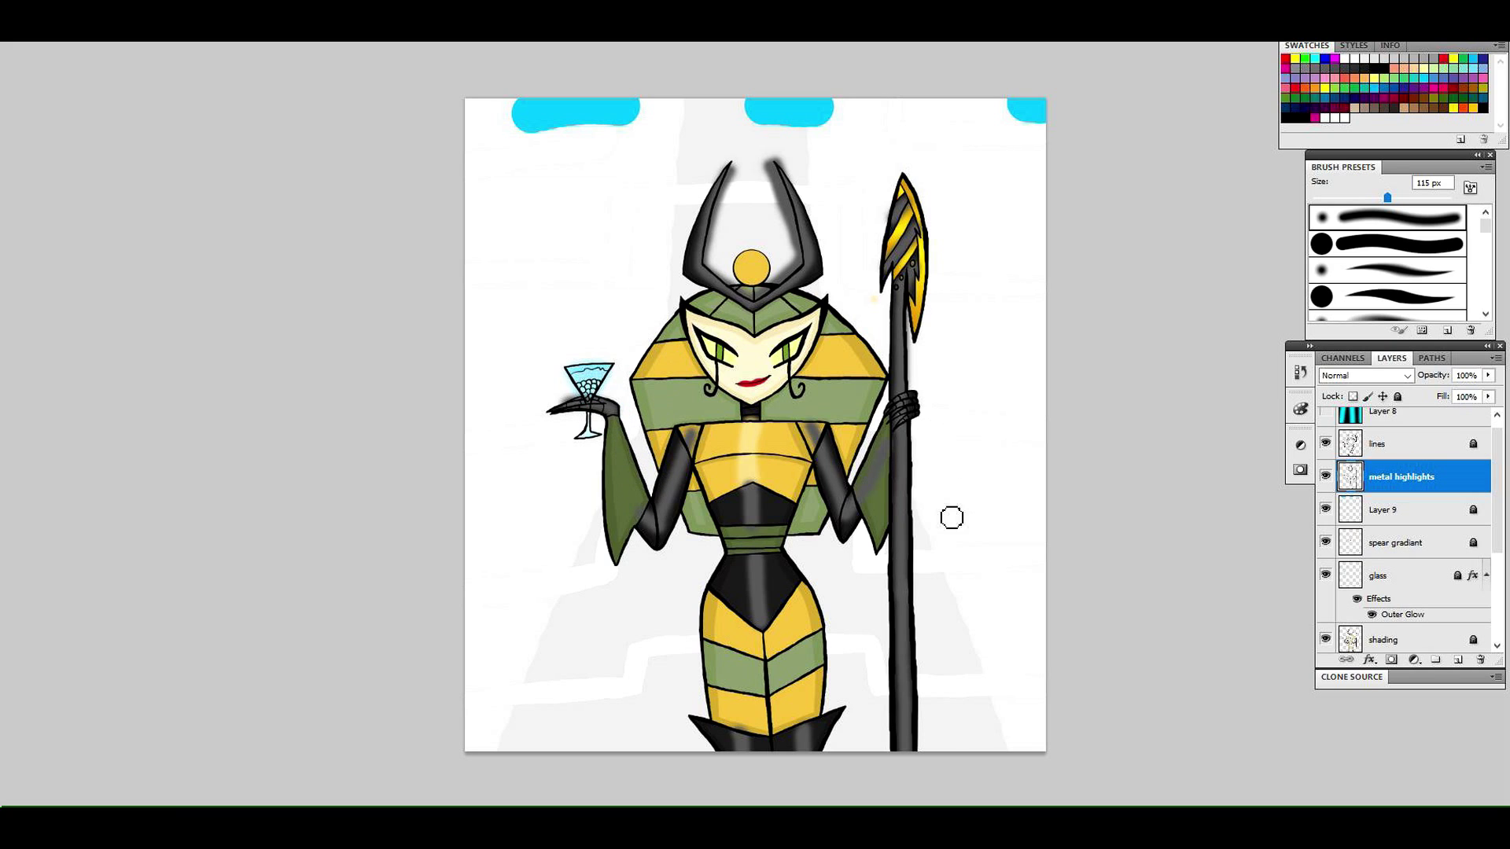
Sample the waist band's olive, choose a lighter green, and highlight the waist bands and hanging sleeves
left_click(1, 90)
left_click(742, 537)
left_click(2, 263)
left_click_drag(1100, 208, 1094, 217)
left_click(1383, 109)
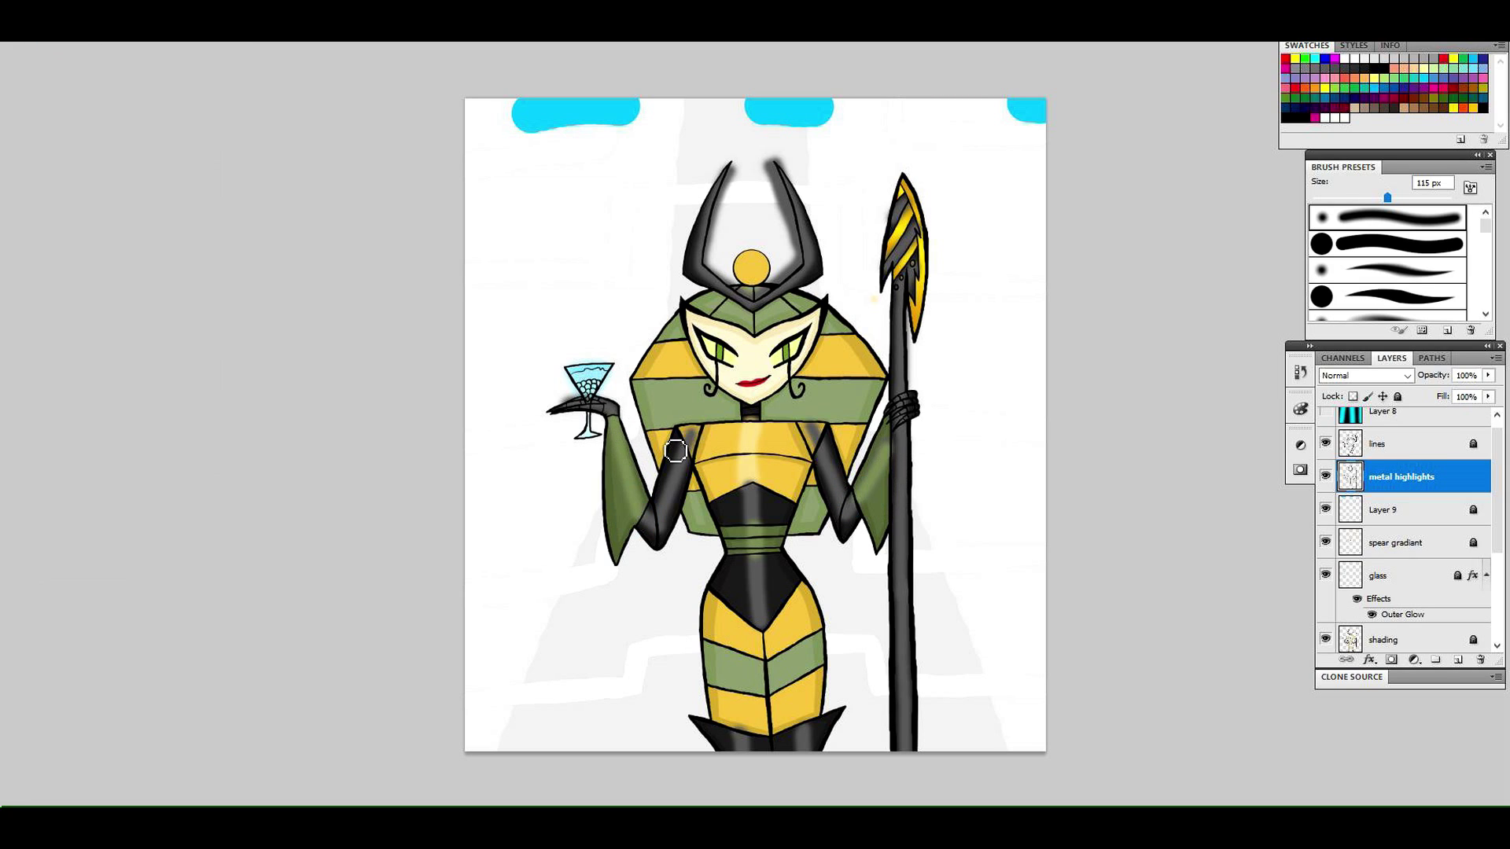
Sample the headdress green, choose a lighter tone, and highlight the crown of the headdress
key("i")
left_click(708, 406)
left_click(4, 250)
left_click(1083, 180)
left_click(1397, 110)
key("b")
left_click_drag(760, 333, 772, 293)
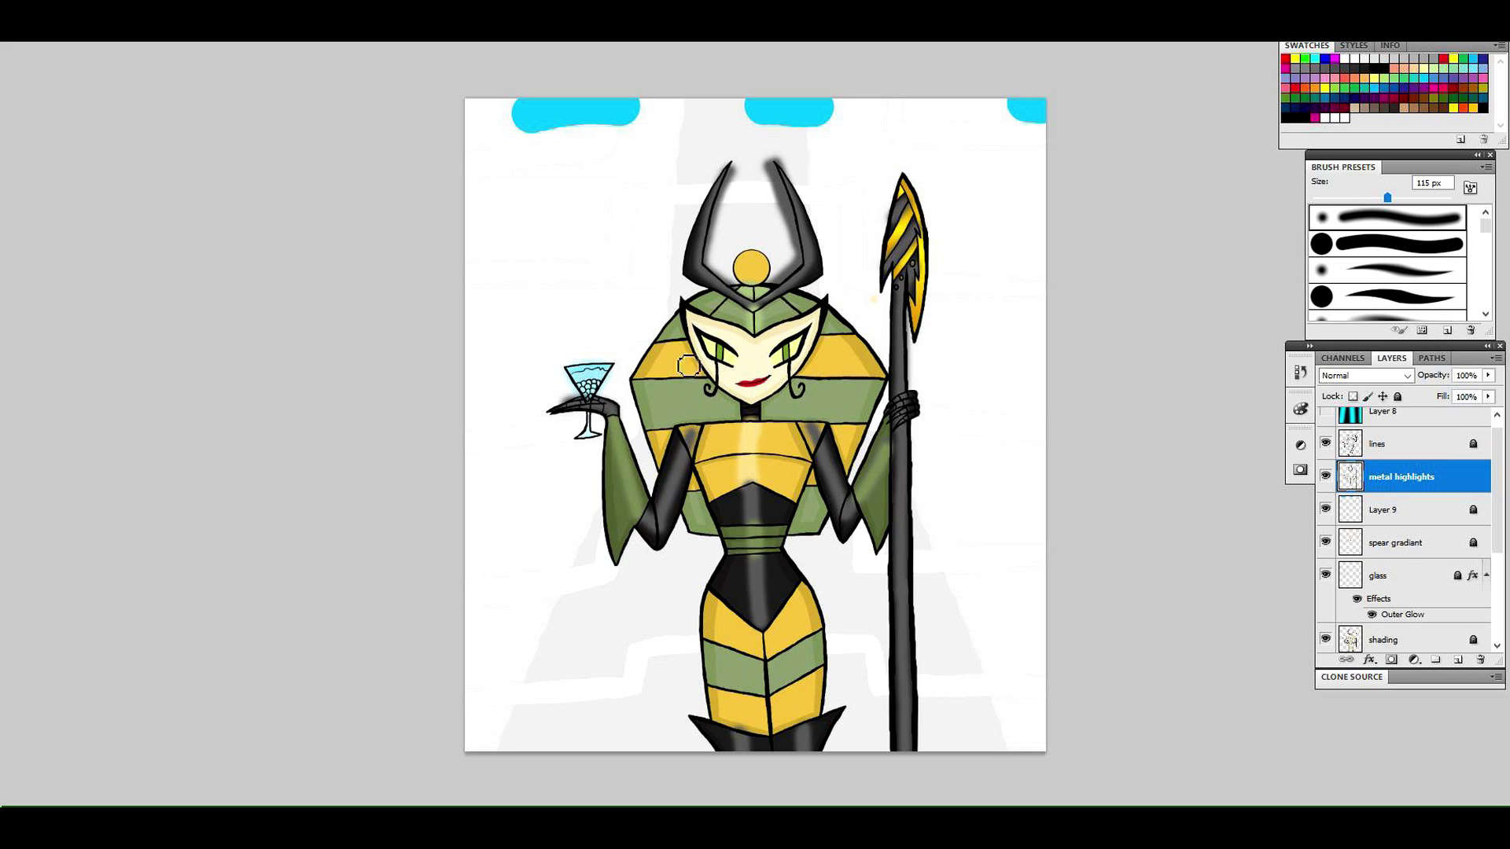
Paint light green highlights on the headdress's green side bands and the skirt's green chevron band
left_click_drag(685, 383, 687, 425)
left_click_drag(828, 425, 826, 385)
left_click_drag(836, 337, 826, 324)
left_click_drag(687, 342, 684, 333)
left_click_drag(707, 530, 690, 486)
left_click_drag(811, 519, 823, 484)
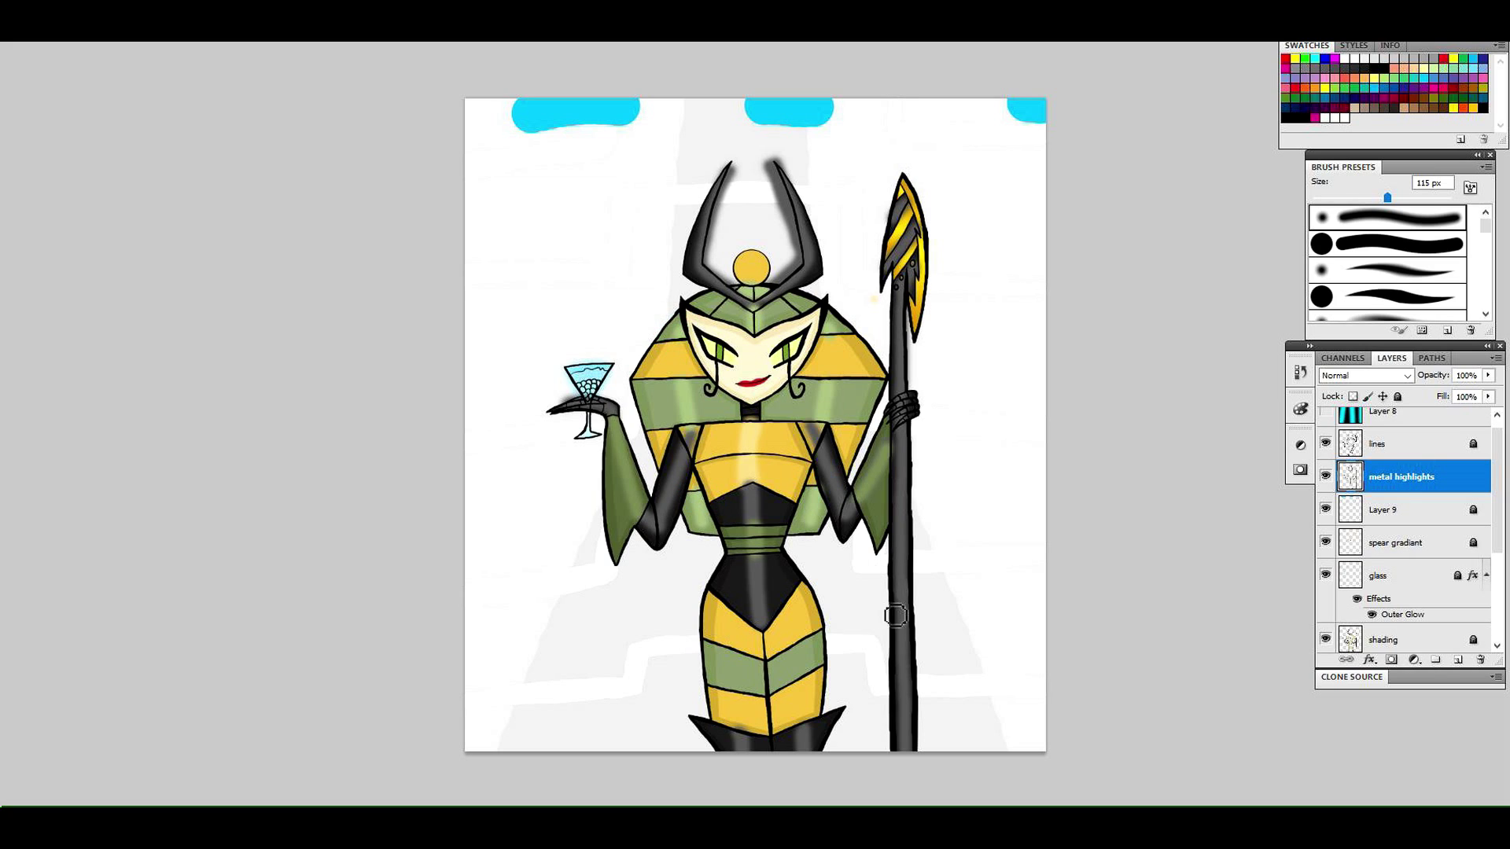
left_click_drag(743, 660, 744, 695)
left_click_drag(799, 648, 798, 673)
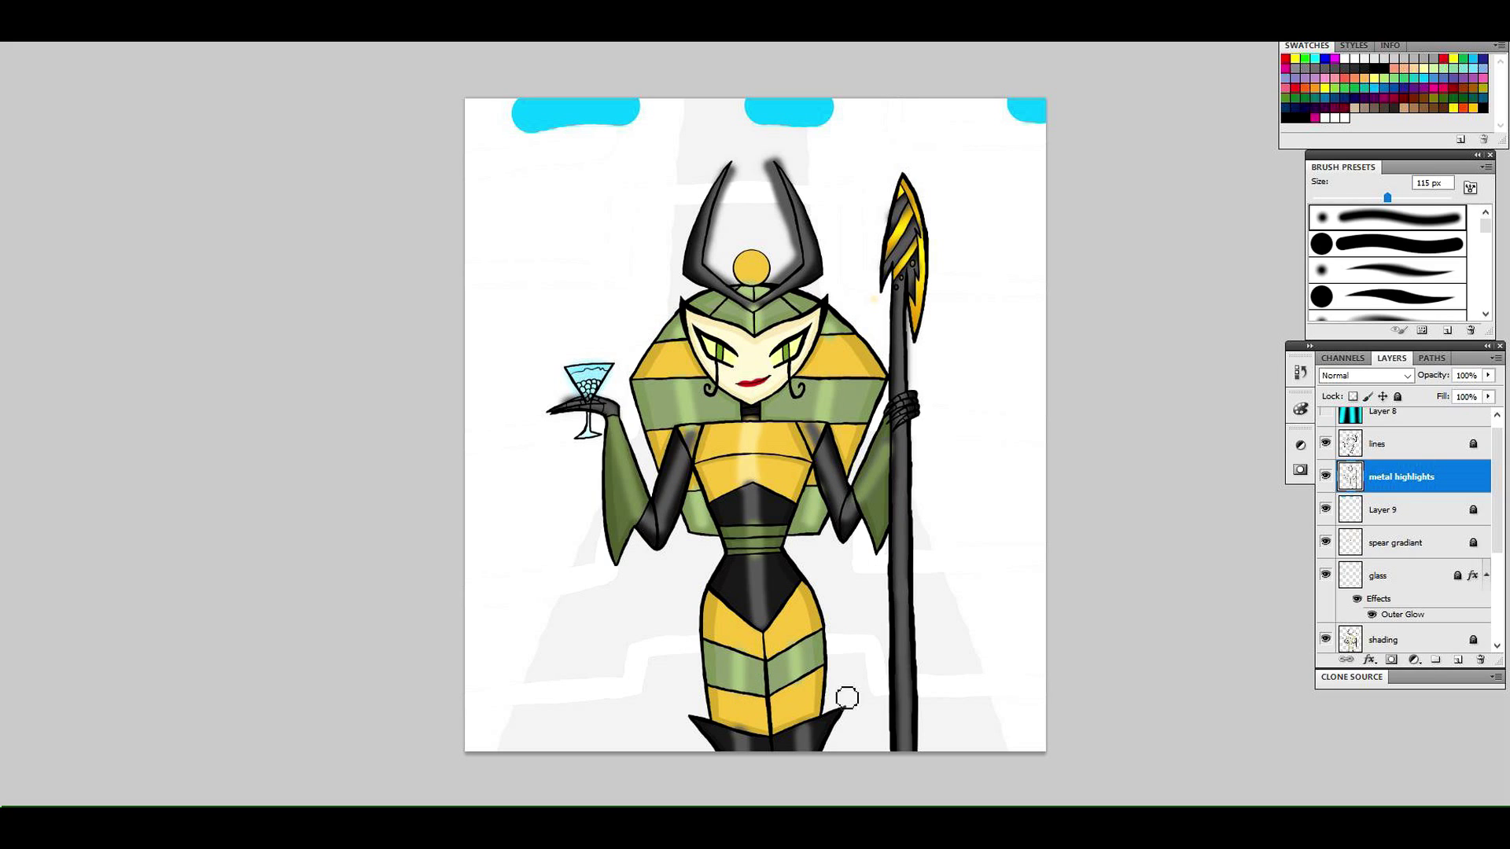
Sample the light gold and paint vertical highlights on the skirt's gold panels
key("i")
key("b")
left_click_drag(799, 684, 798, 716)
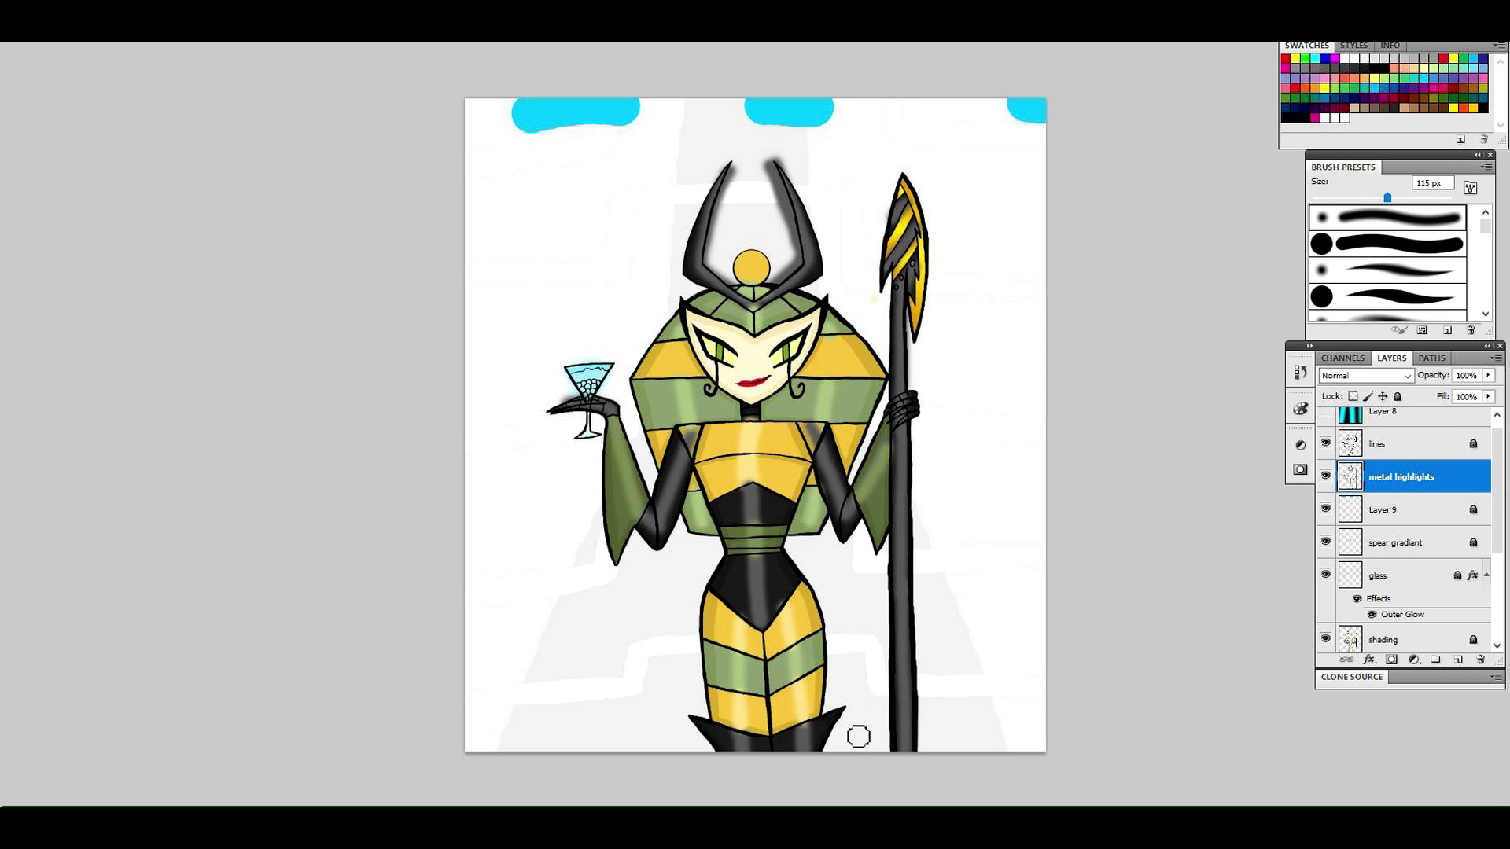
Erase the gold highlight spilling onto the black neck and paint the neck highlight in grey
key("z")
key("e")
left_click_drag(745, 408, 757, 419)
key("i")
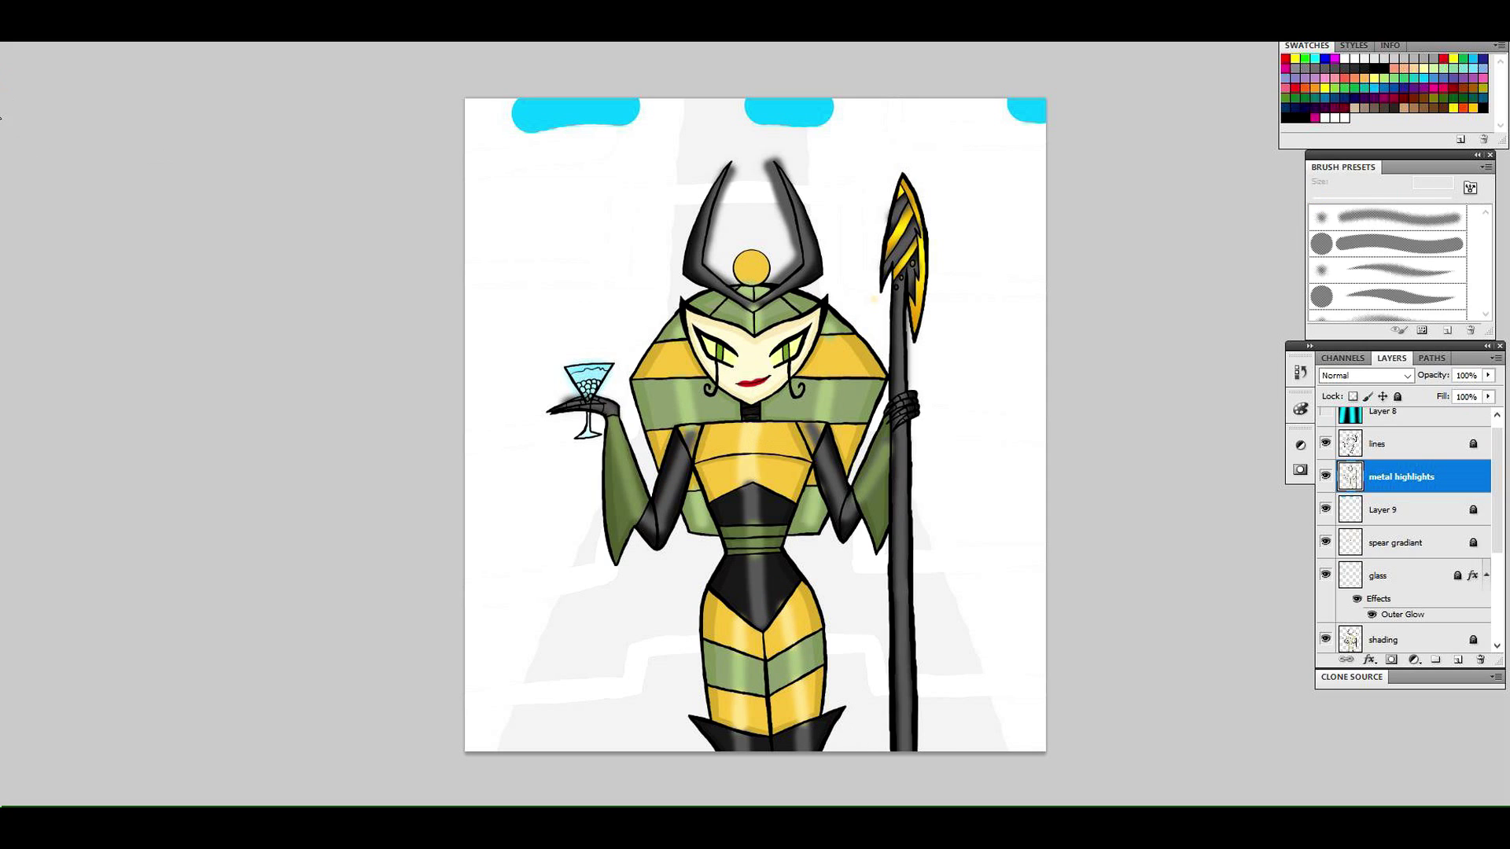
key("b")
key("i")
key("b")
mouse_move(755, 428)
left_mouse_down()
mouse_move(751, 485)
mouse_move(705, 401)
mouse_move(702, 436)
left_mouse_up()
Sample the light gold and highlight the gold bands on both sides of the headdress
key("i")
key("e")
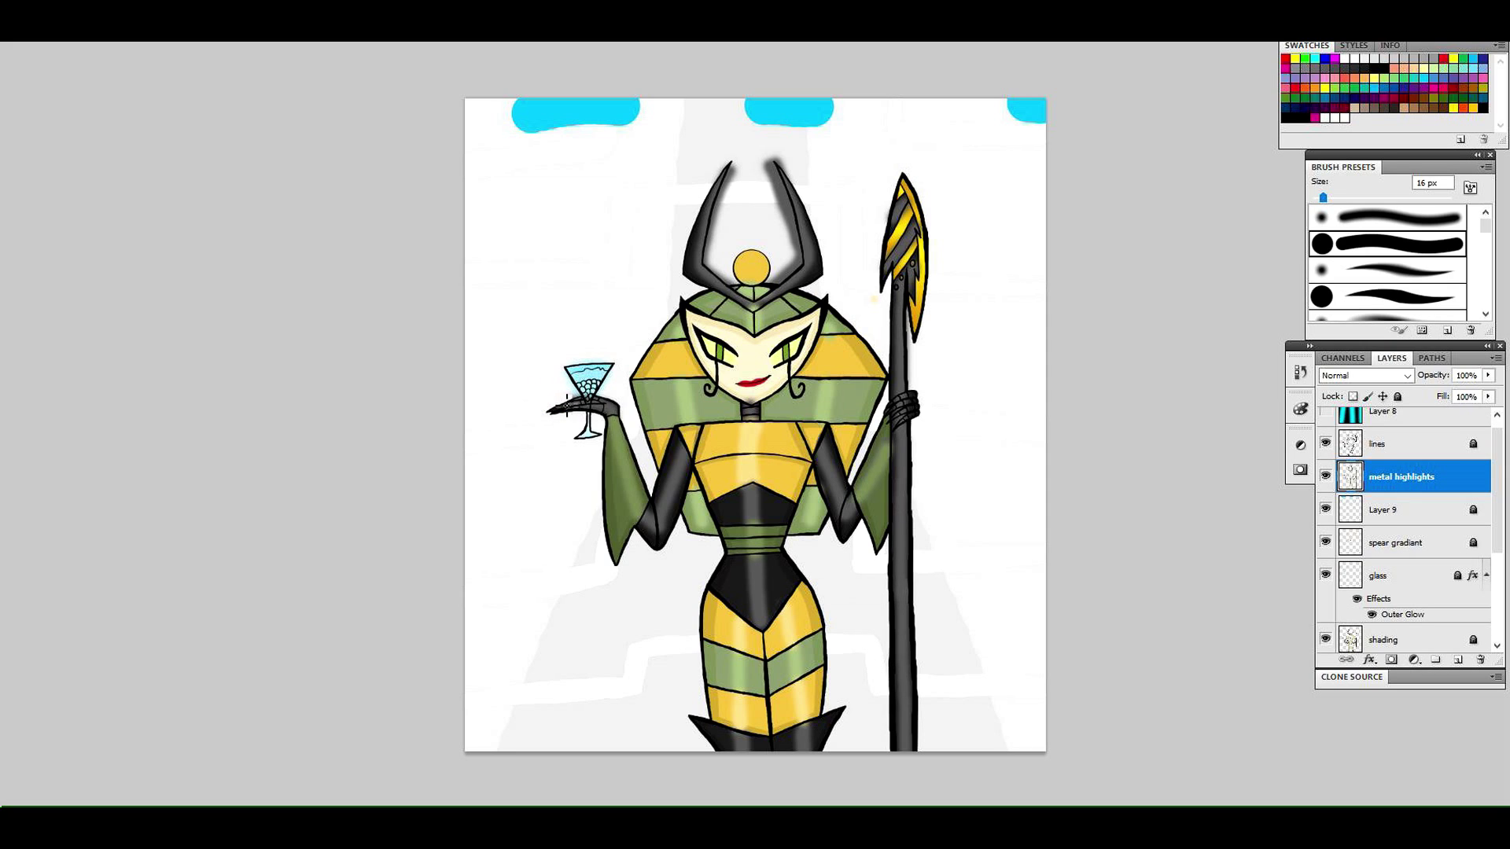
left_click(1, 82)
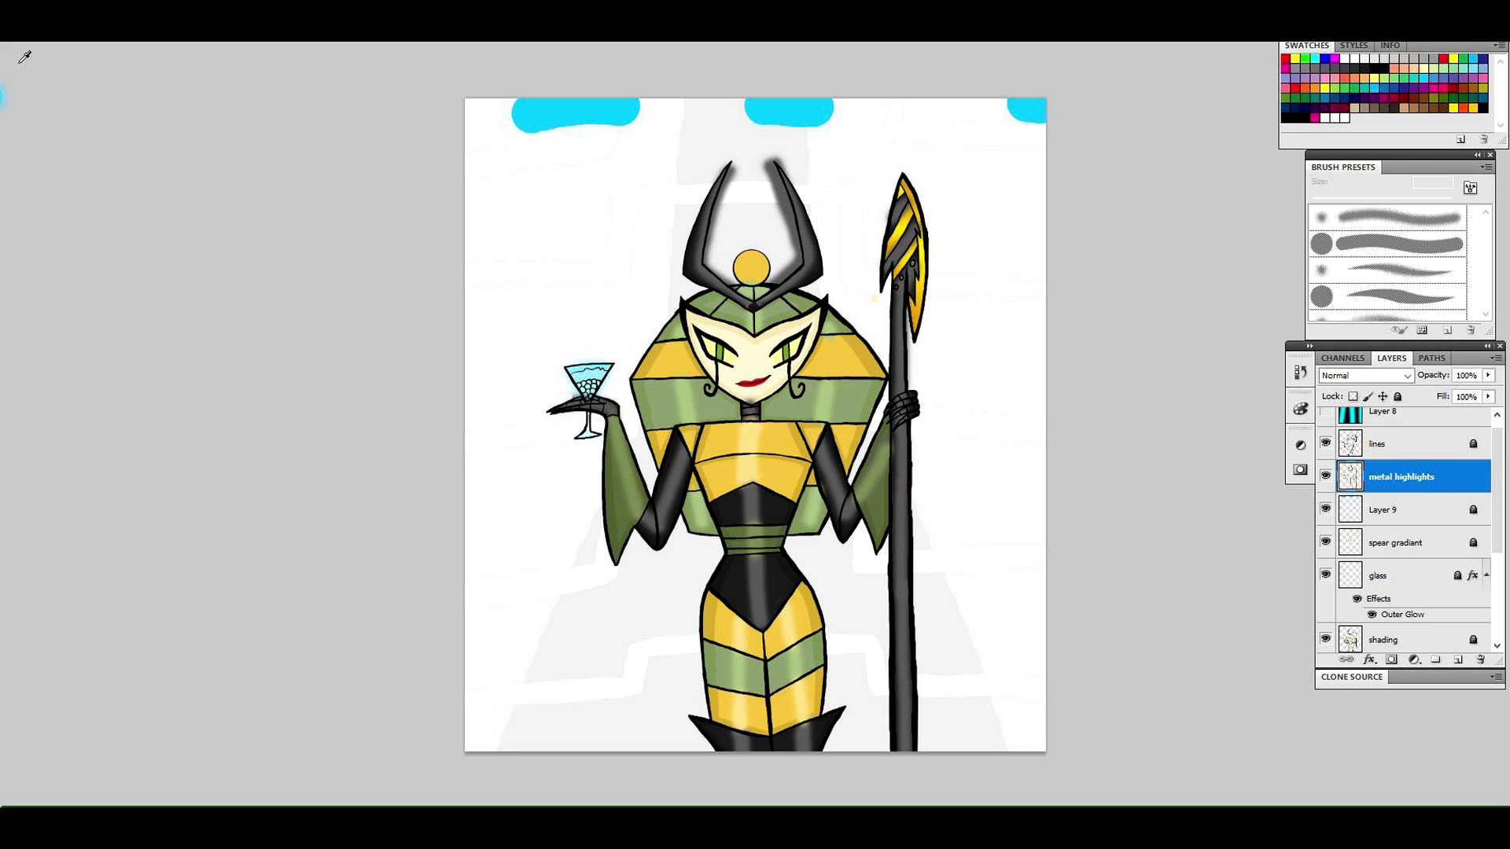
key("b")
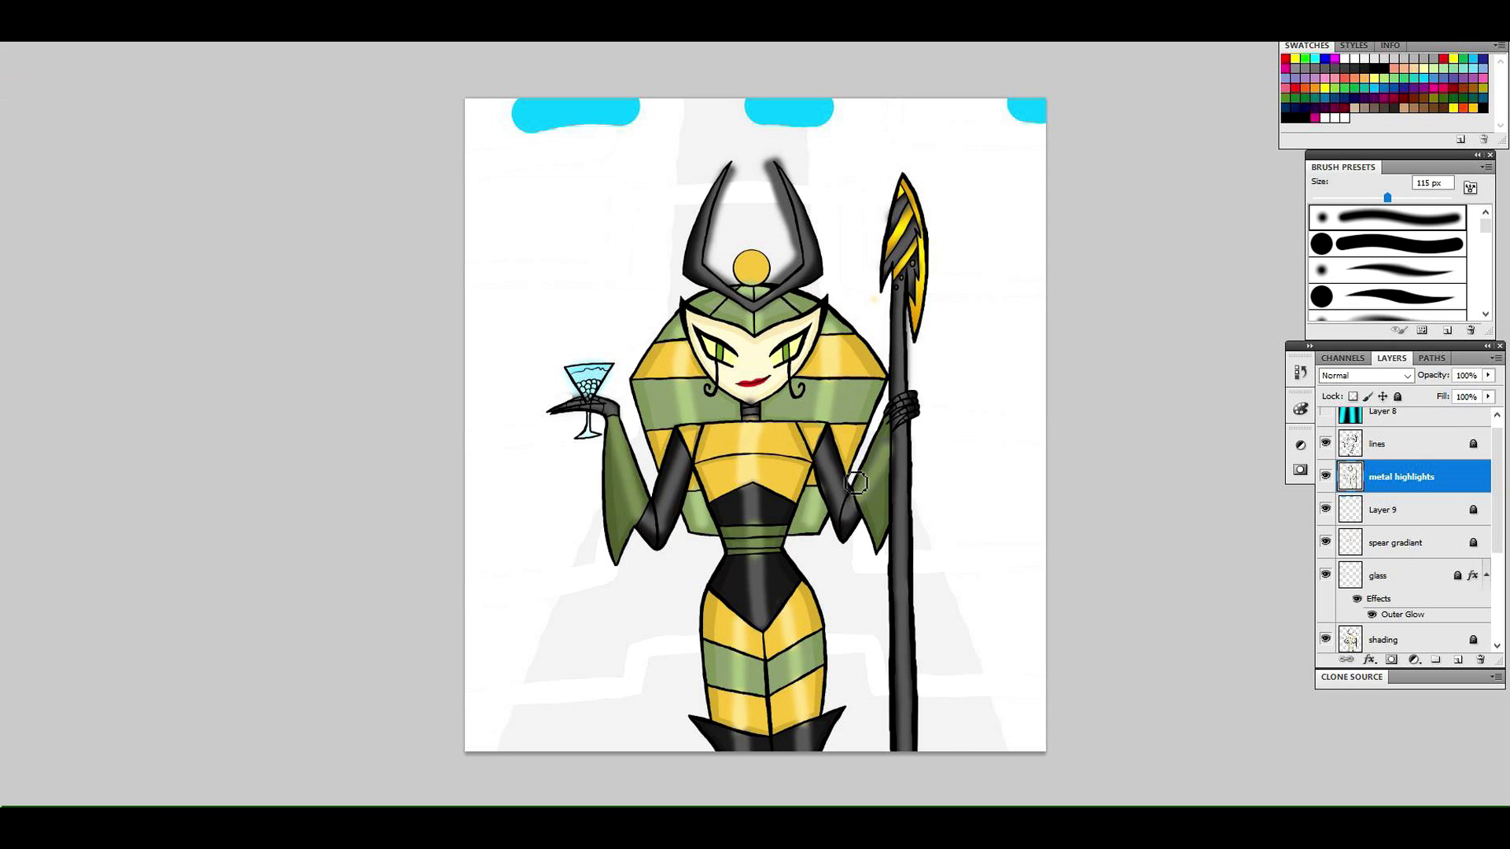
Erase the grey neck highlight spilling onto the chin using a 16 px eraser
key("z")
left_click(930, 514)
left_click(930, 514)
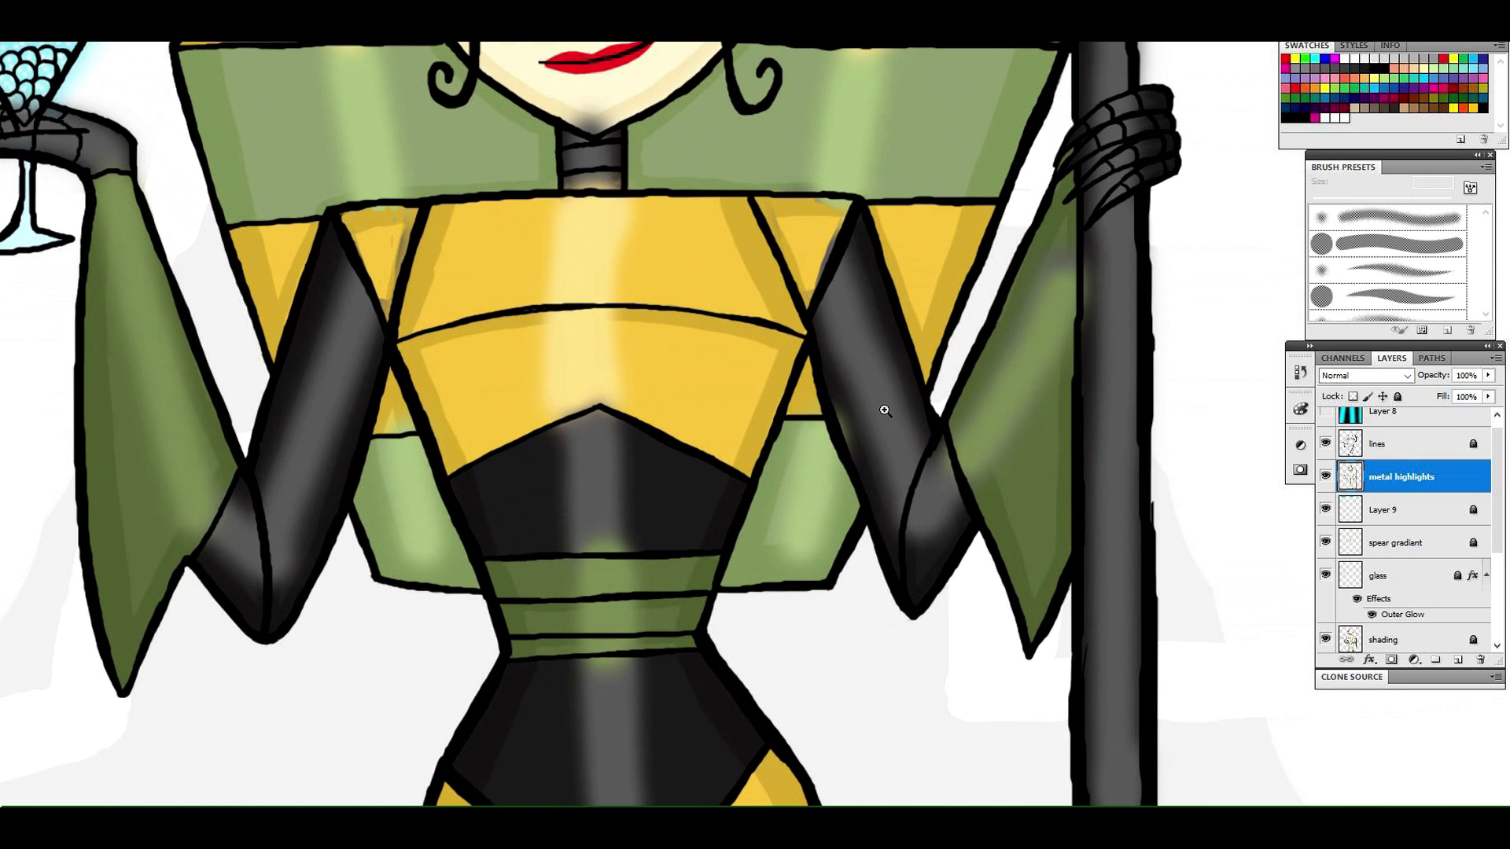
key("e")
key("comma")
key("period")
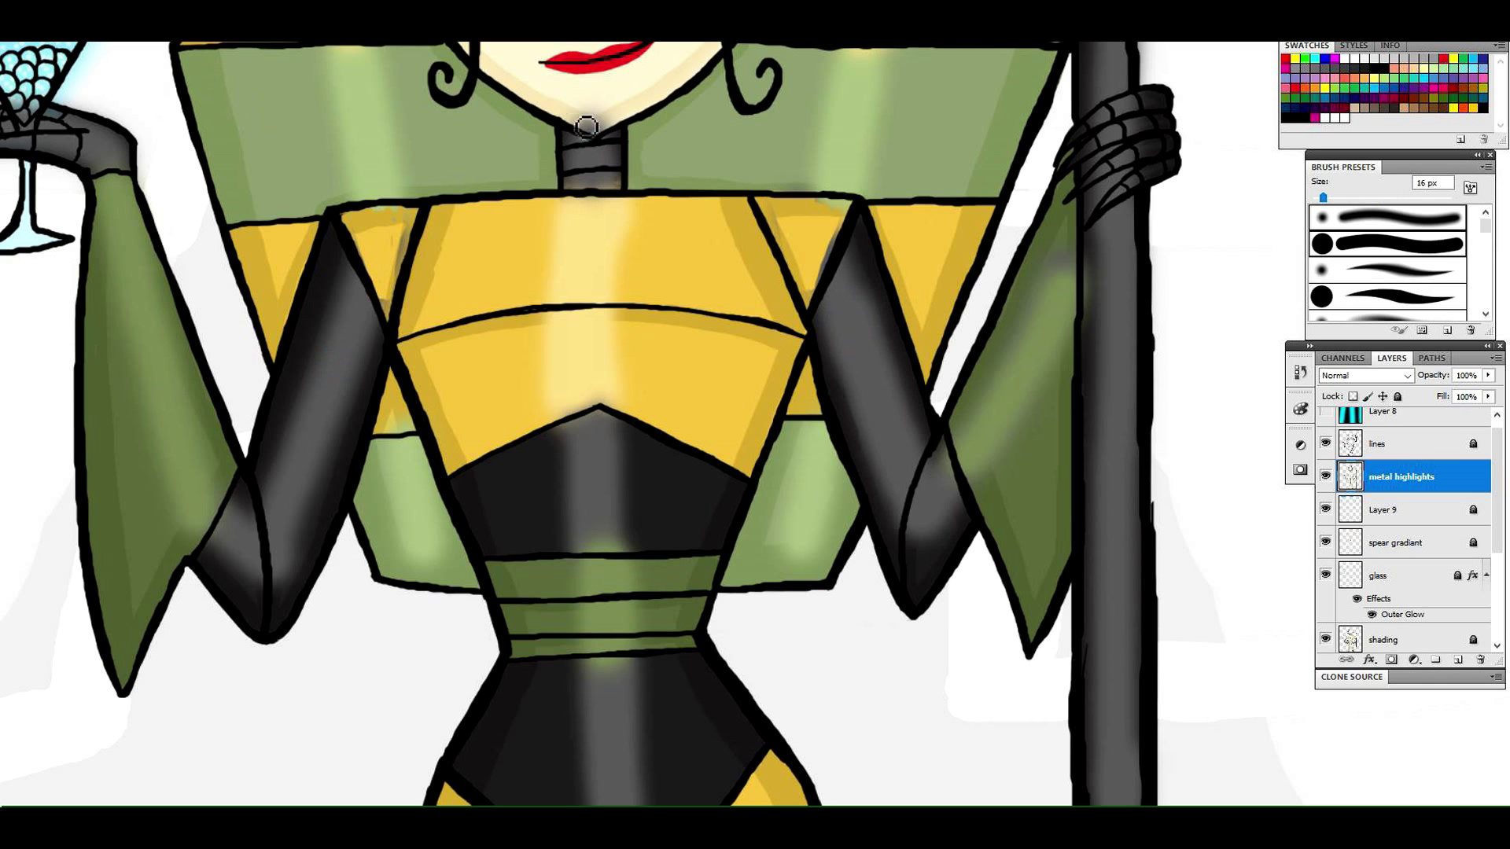
key("z")
key("ctrl+0")
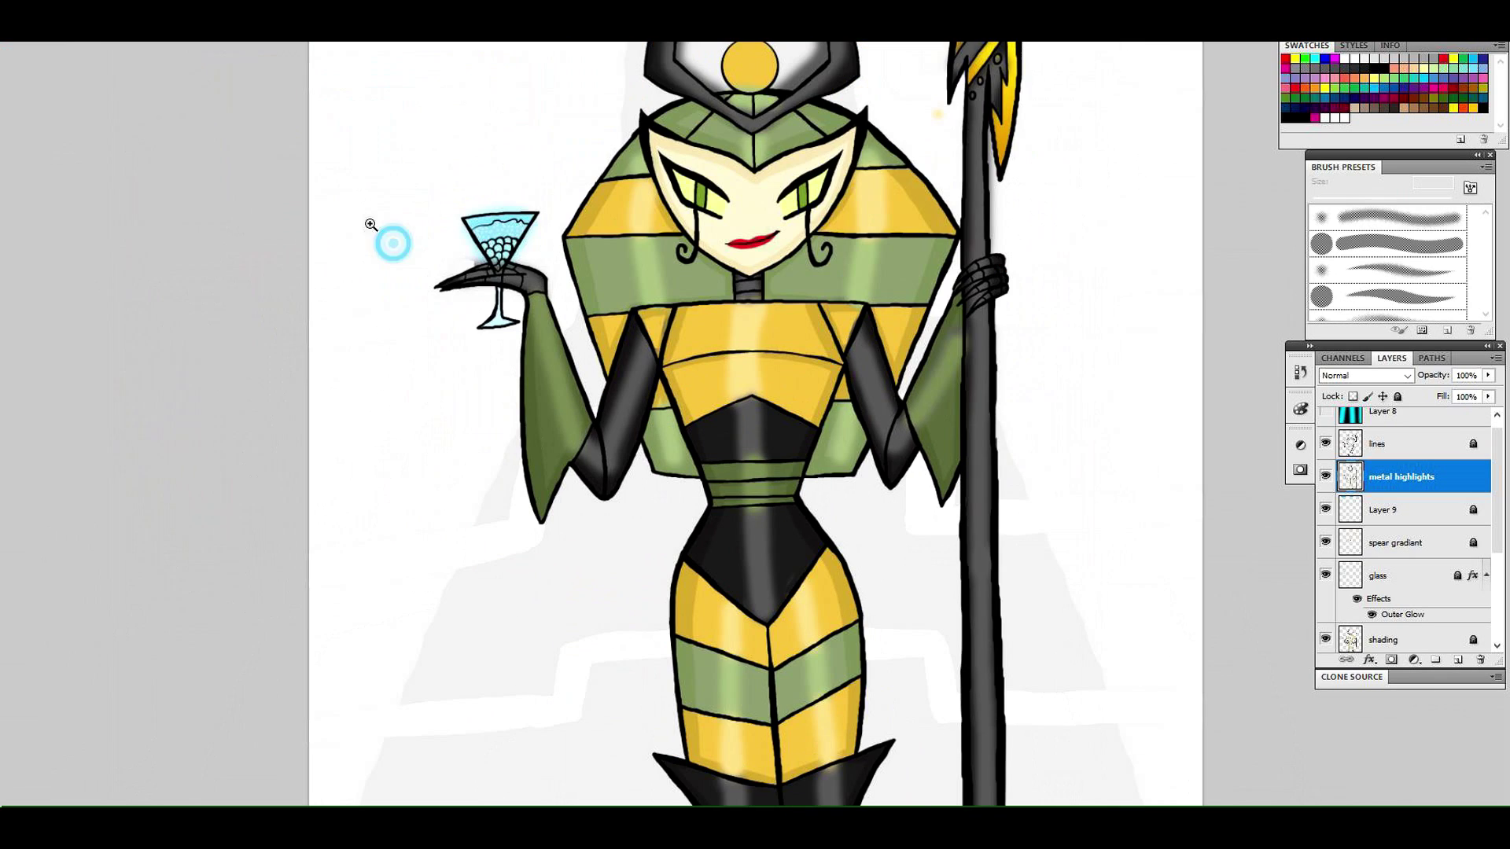
Remove the green highlight spill on the black waist sections and repaint their vertical highlight in grey with a 115 px soft brush
left_click(830, 604)
key("e")
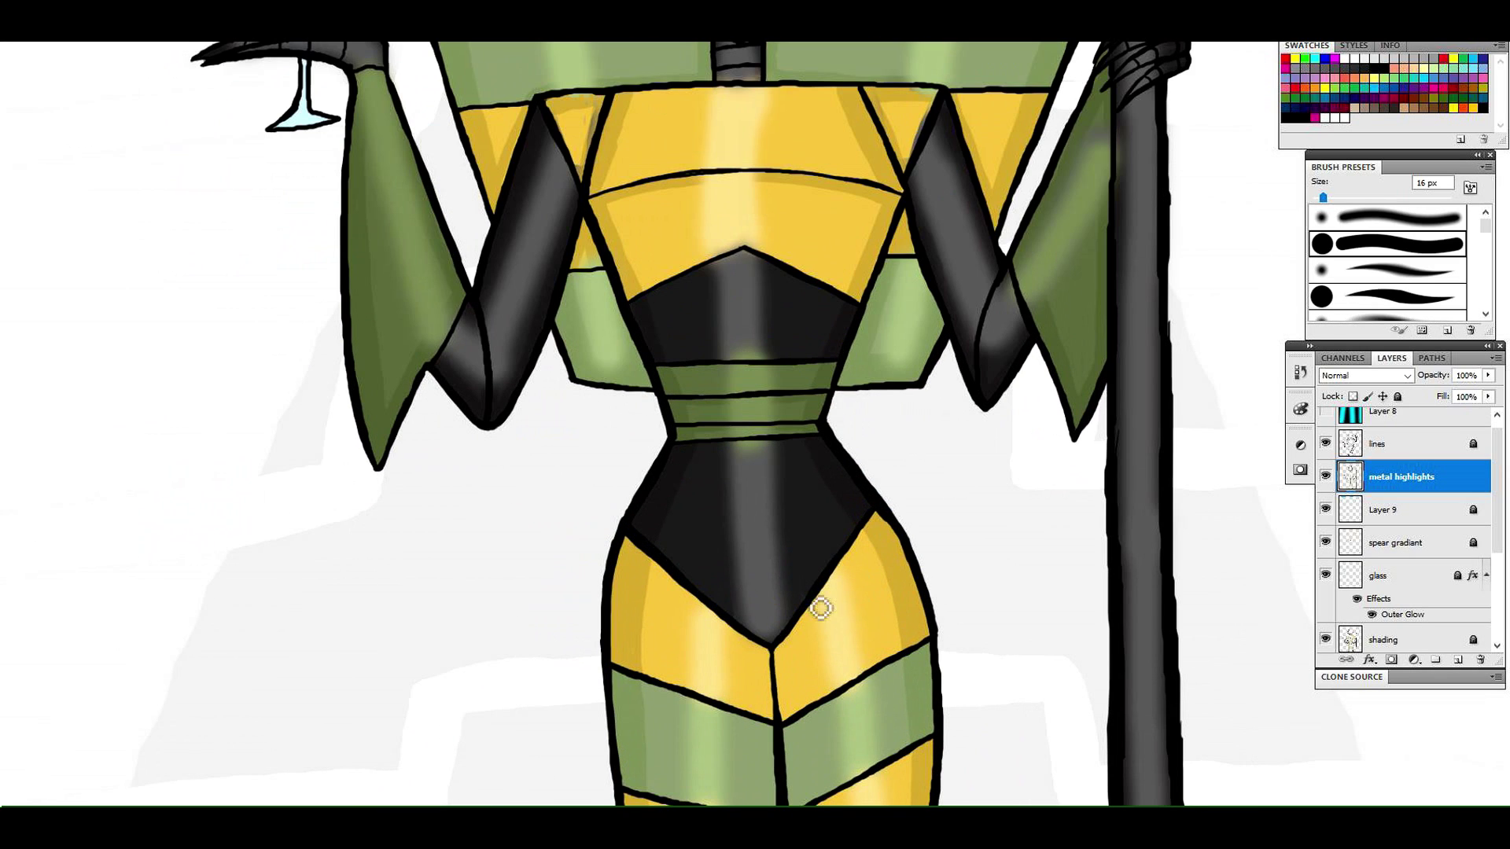
left_click(0, 156)
left_click(748, 478)
left_click(0, 91)
left_click(744, 453)
left_click_drag(739, 338, 752, 336)
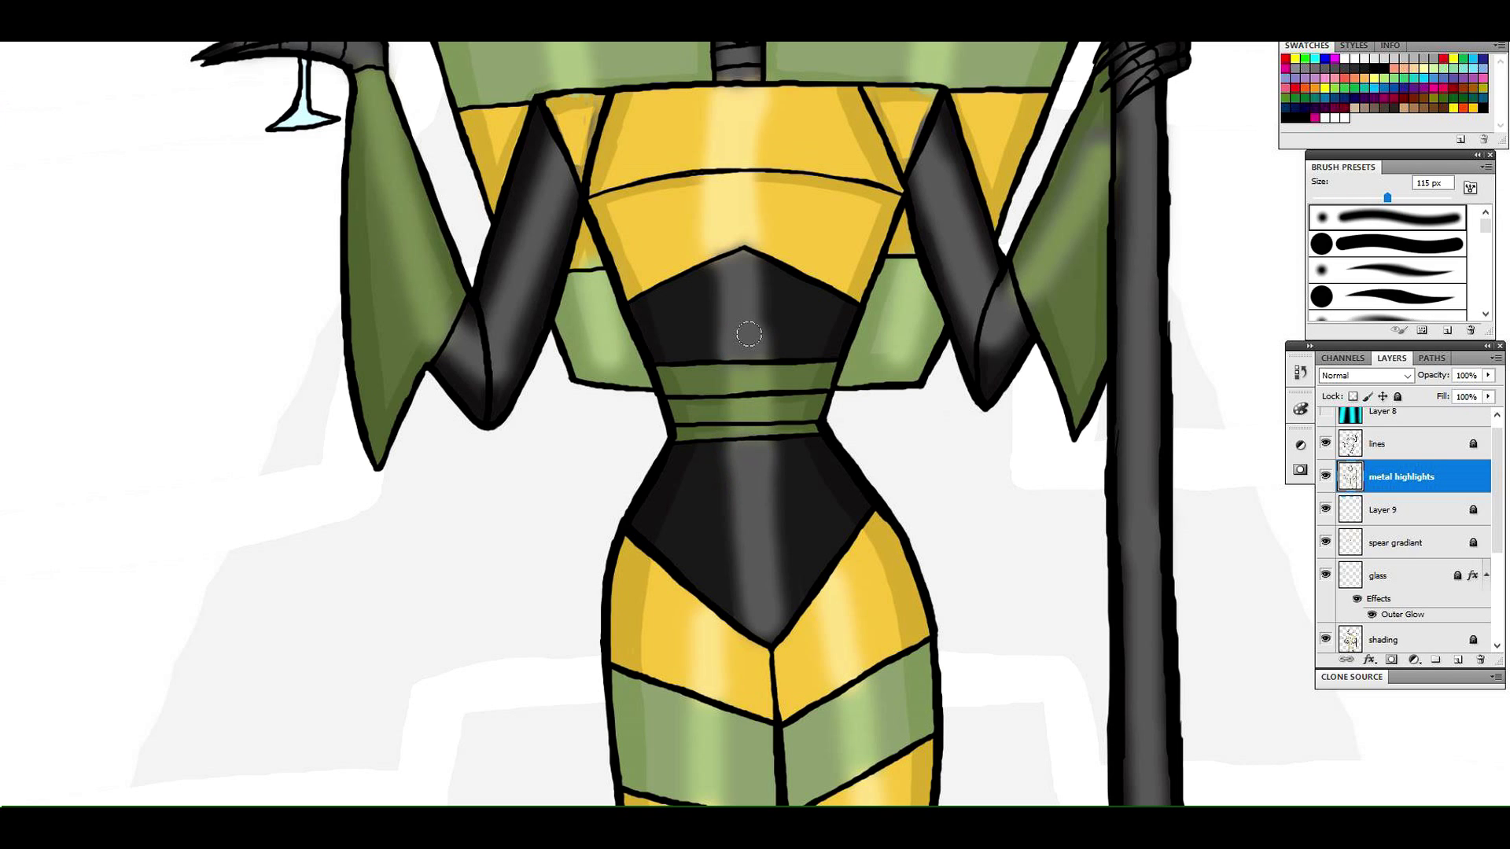
left_click(0, 257)
Sample the face colour, choose a lighter cream and paint a soft vertical highlight down the centre of the face
key("ctrl+0")
left_click(795, 358)
left_click(765, 349)
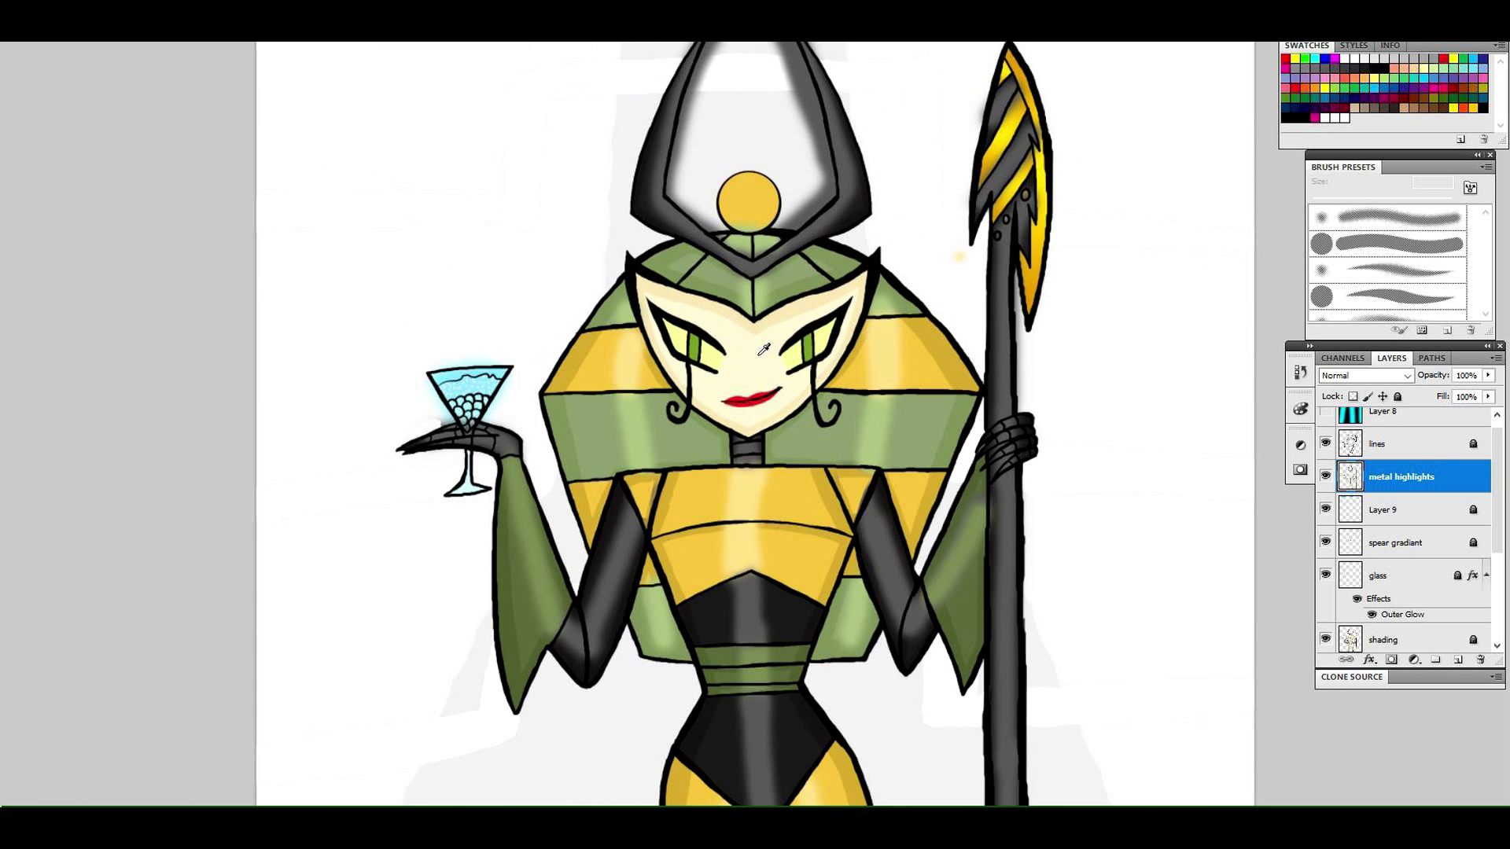
left_click(0, 287)
left_click(1039, 123)
left_click(1396, 109)
left_click_drag(749, 431, 753, 328)
Sample the lip red, choose a lighter pink and paint a soft highlight on the middle of the lips
left_click(0, 90)
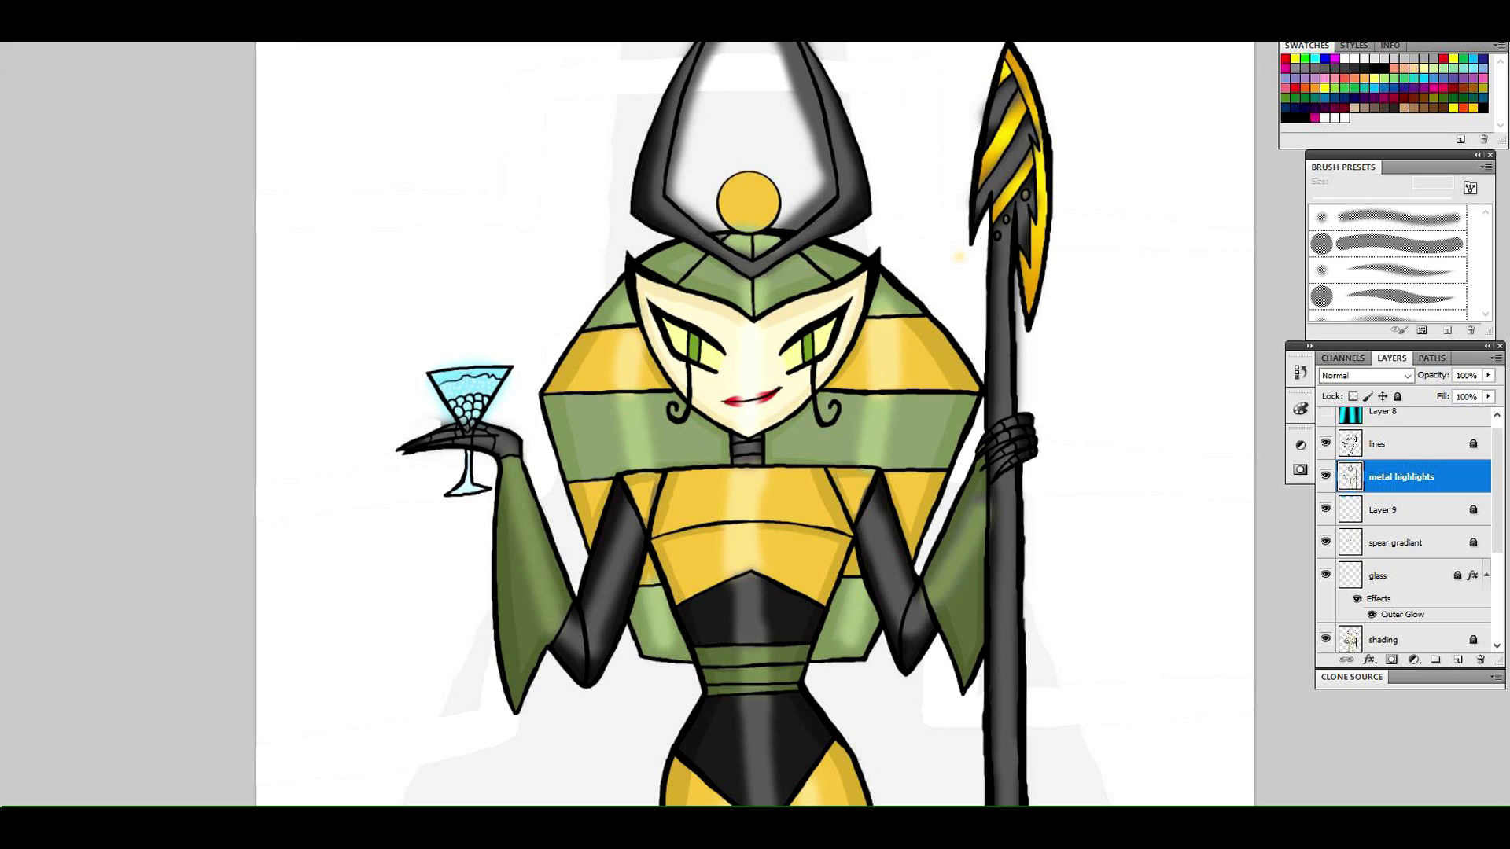
left_click(767, 392)
left_click(2, 275)
left_click(1145, 122)
left_click_drag(1200, 123, 1139, 100)
left_click(1408, 104)
left_click(2, 110)
left_click(751, 398)
left_click(27, 37)
left_click(57, 50)
left_click_drag(1386, 197, 1366, 197)
left_click(746, 399)
Tidy the highlight spill around the lips at a 16 px tool size
key("z")
mouse_move(831, 373)
left_mouse_down()
mouse_move(550, 376)
mouse_move(1004, 378)
left_mouse_up()
key("b")
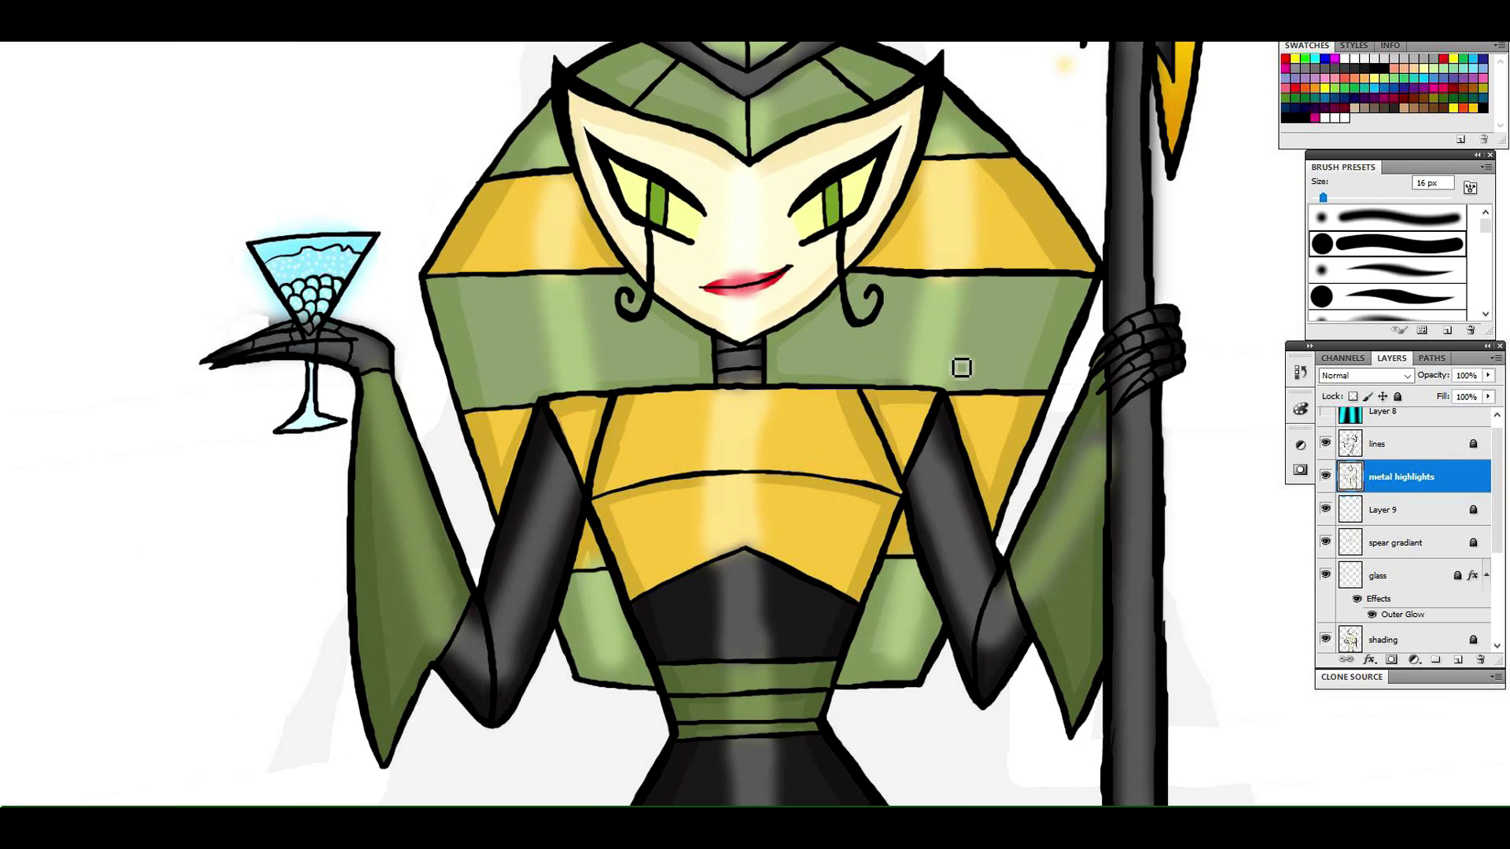
key("z")
key("ctrl+0")
left_click(829, 412)
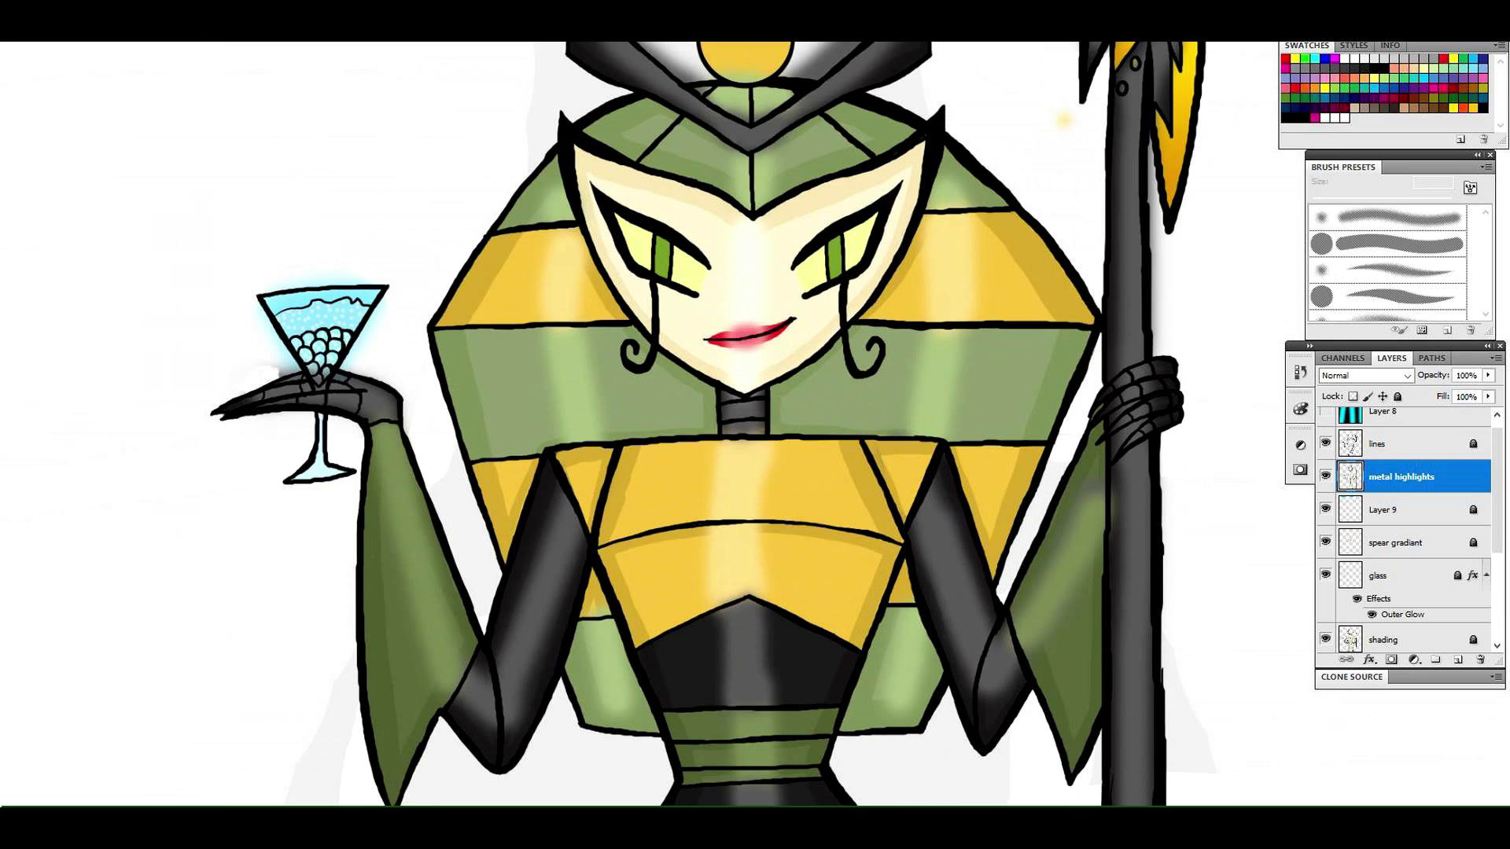
key("b")
key("z")
key("ctrl+0")
Set the metal highlights layer's opacity to 69%
left_click(1456, 479)
double_click(1456, 480)
left_click_drag(1251, 154, 1227, 154)
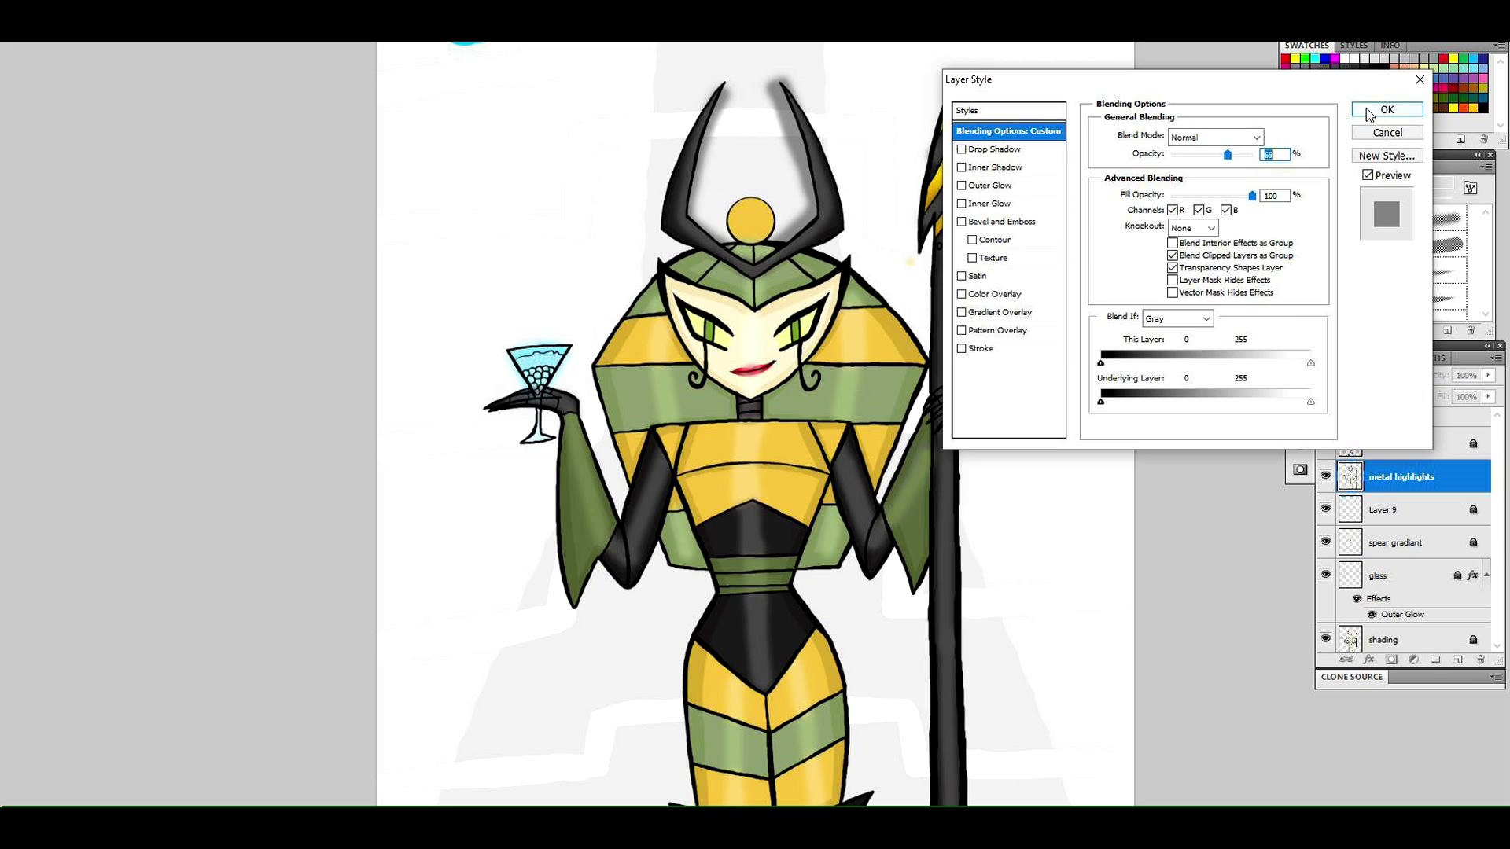
left_click(1386, 109)
Select the background around the character from the lines layer and erase the metal highlights spilling outside the horns
key("ctrl+minus")
left_click(1403, 444)
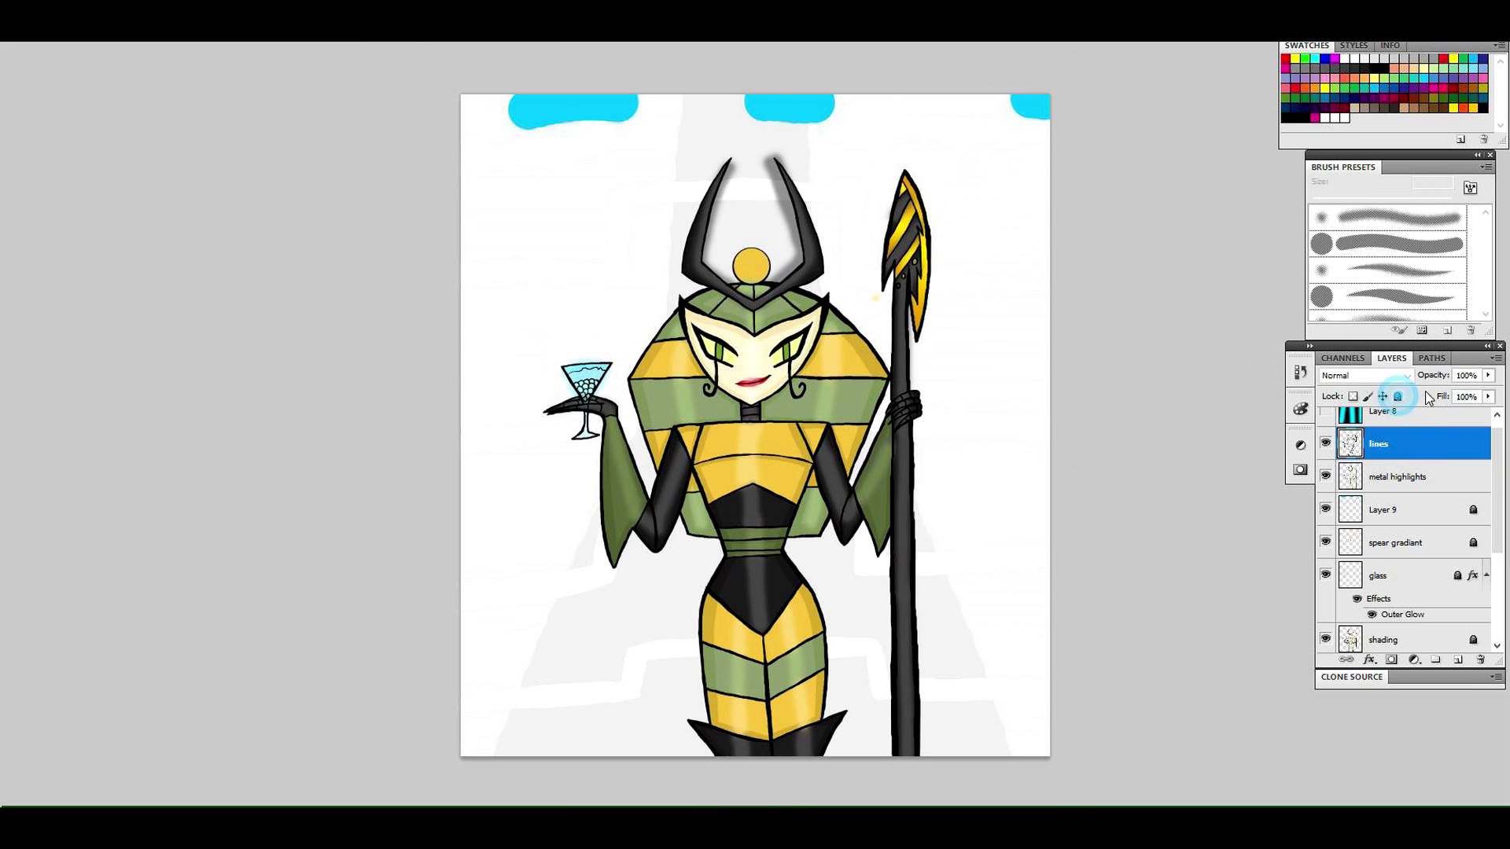
left_click(570, 188)
key("e")
left_click_drag(1321, 198, 1426, 197)
mouse_move(774, 166)
left_mouse_down()
mouse_move(795, 259)
mouse_move(773, 196)
left_mouse_up()
left_click(1433, 478)
left_click_drag(717, 263, 735, 195)
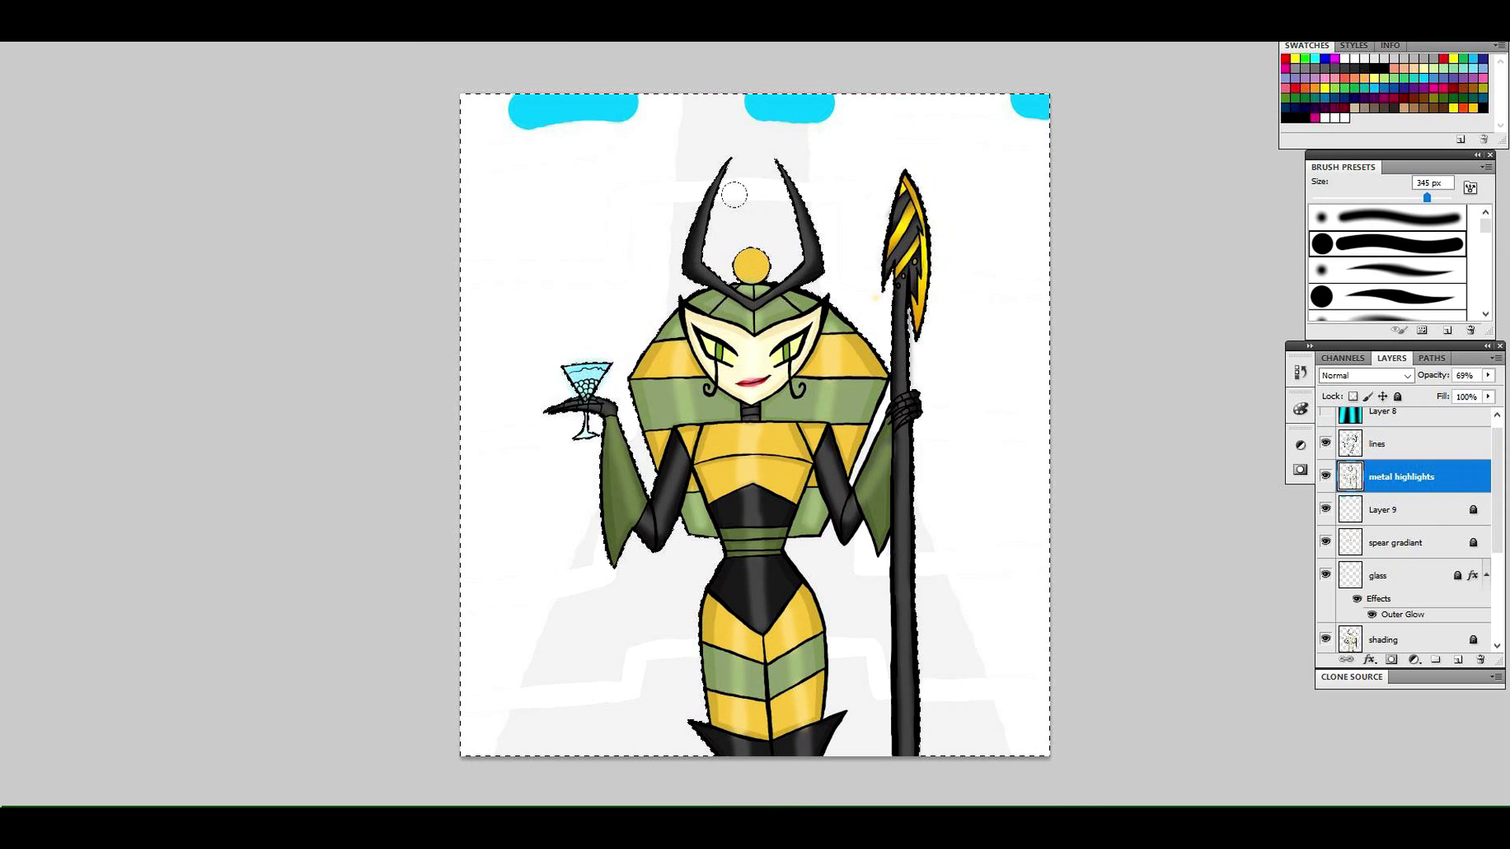
left_click(1449, 199)
Select the enclosed gaps beside the sleeve and between the hips and spear from the lines layer and erase the highlight spill there
key("w")
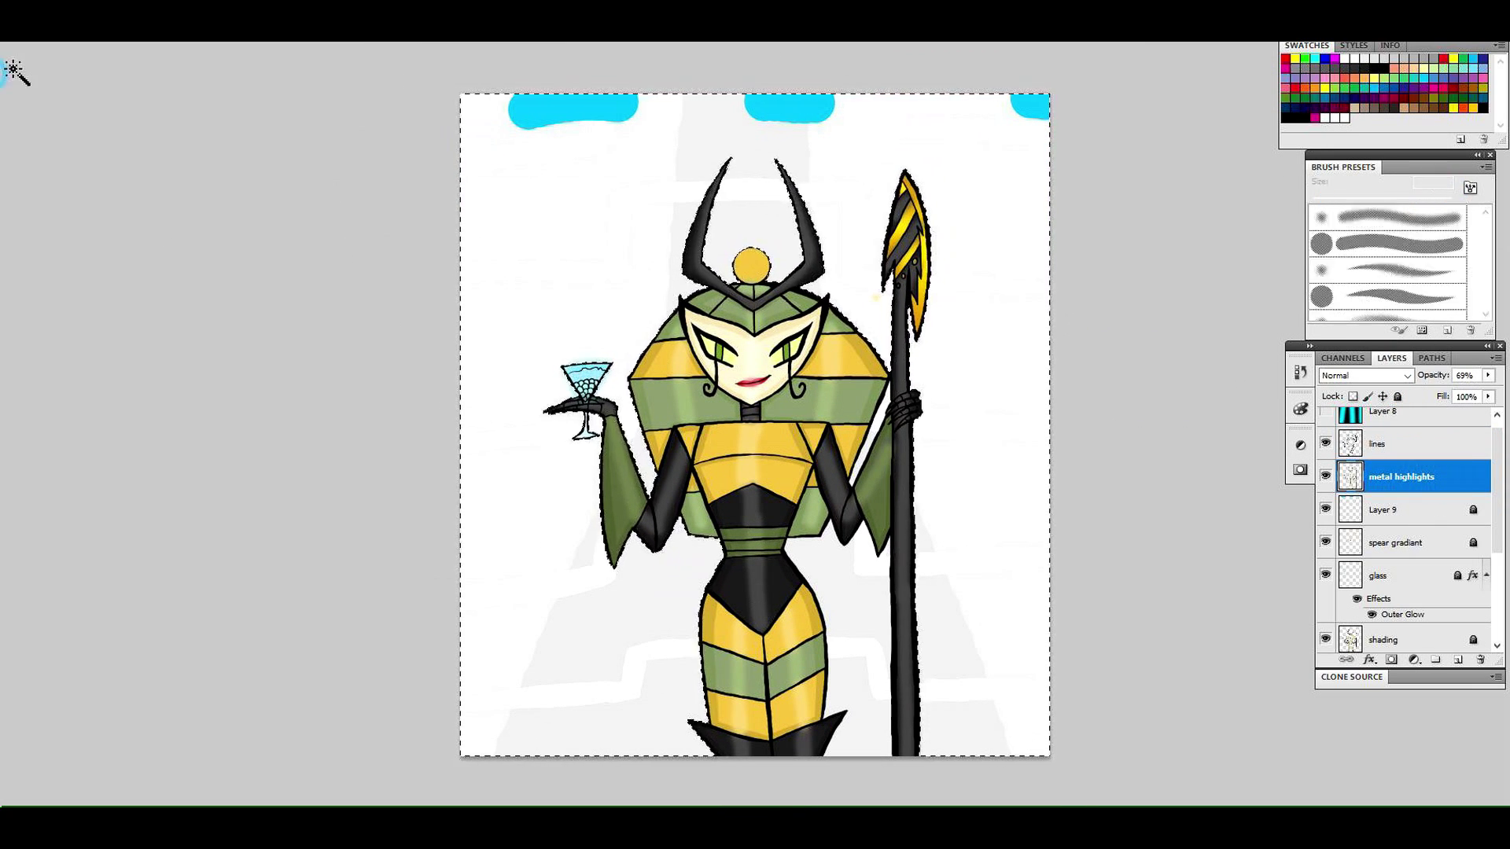
left_click(1413, 444)
key("ctrl+d")
key("b")
key("alt+bracketleft")
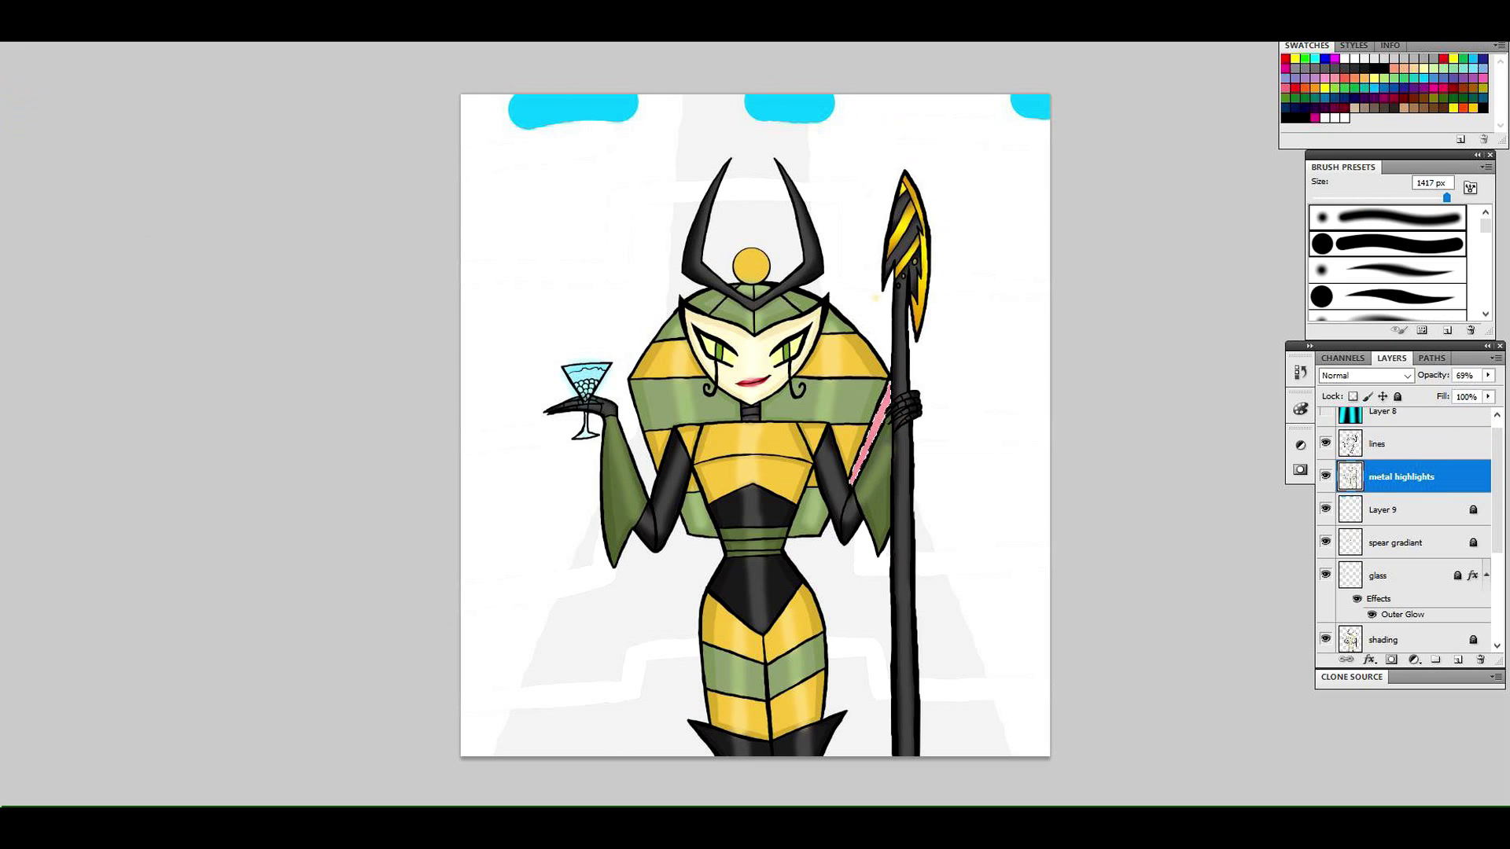
key("w")
left_click(1415, 446)
left_click(858, 599)
left_click(1448, 474)
key("e")
left_click(840, 592)
key("z")
key("ctrl+d")
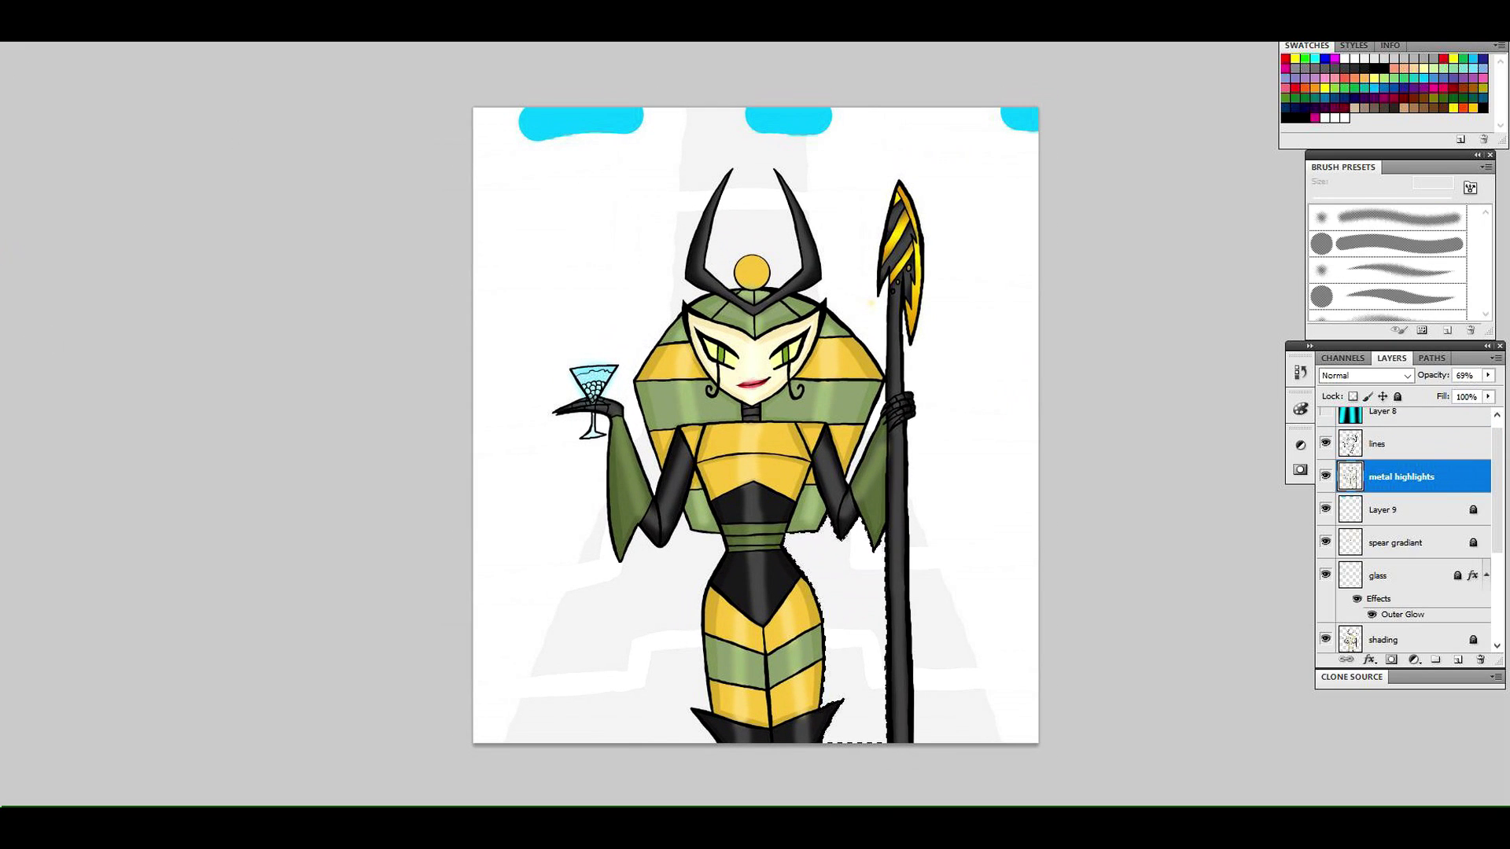
Lock the metal highlights layer and select the interior of the headdress orb from the lines layer
left_click(837, 663)
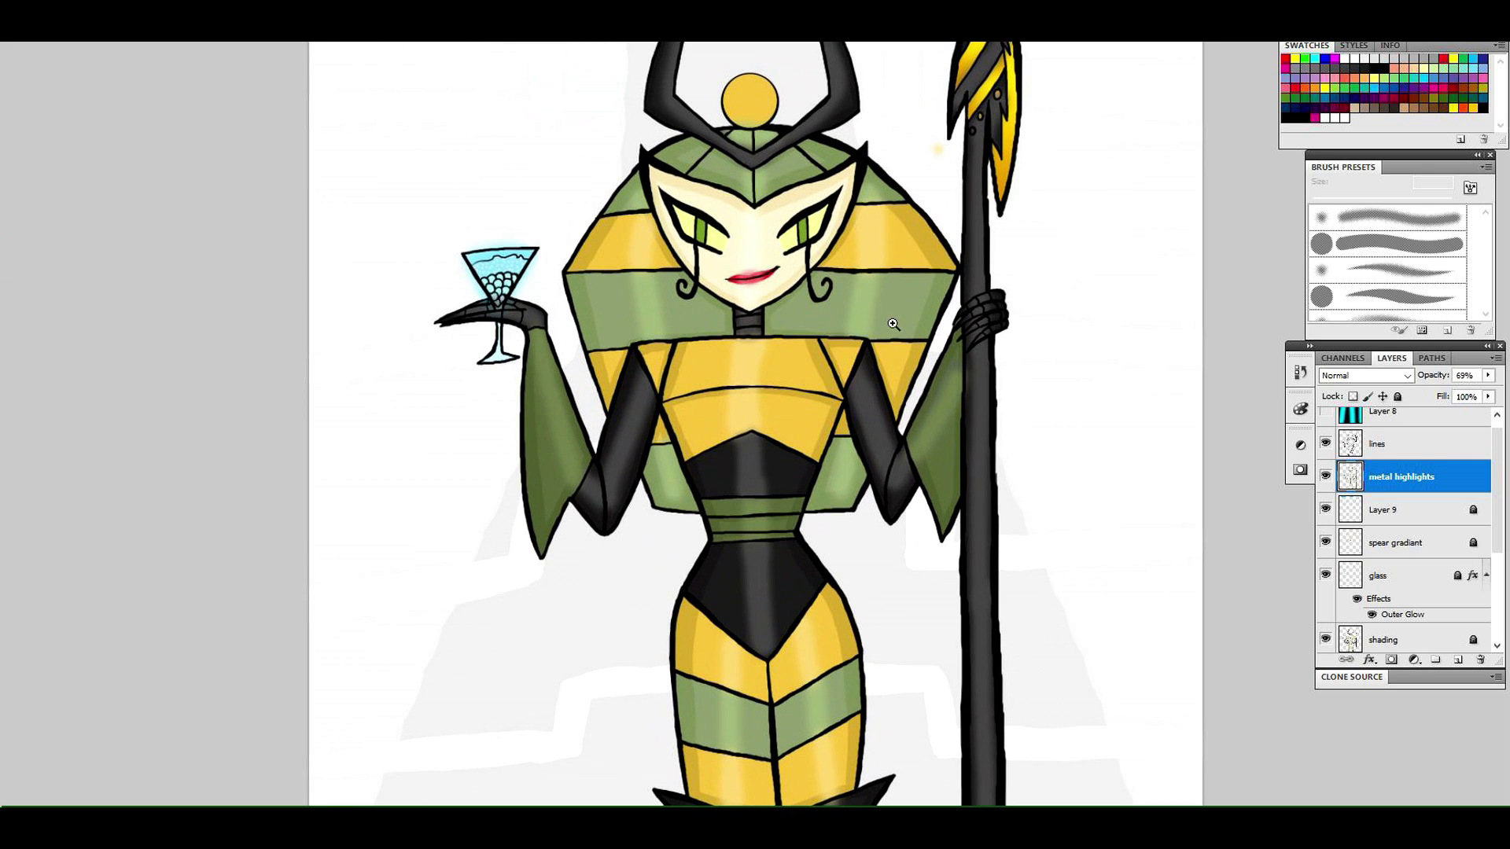
left_click_drag(793, 157, 846, 140)
key("b")
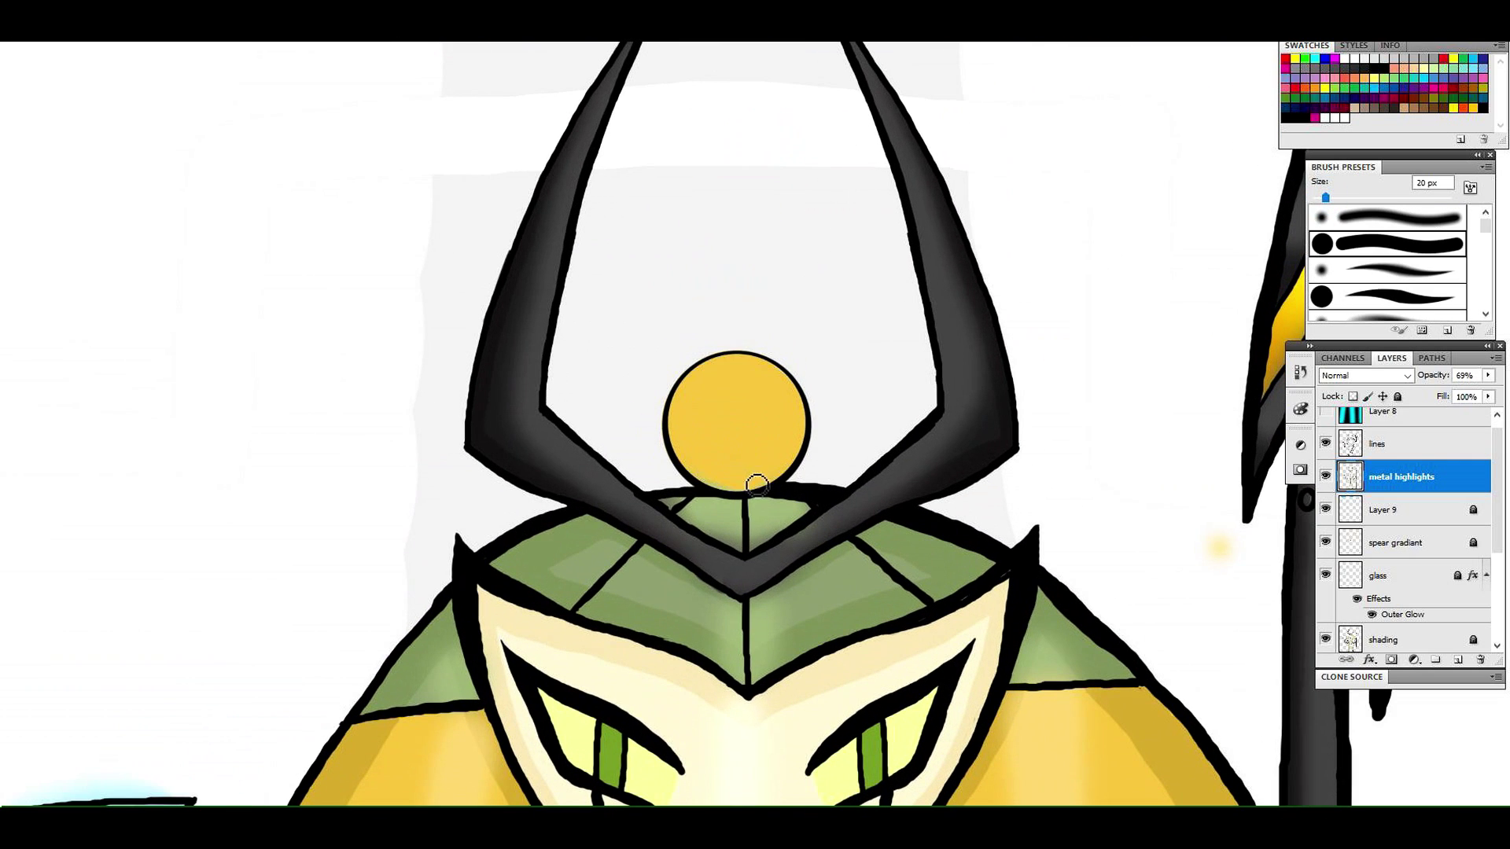
left_click(3, 66)
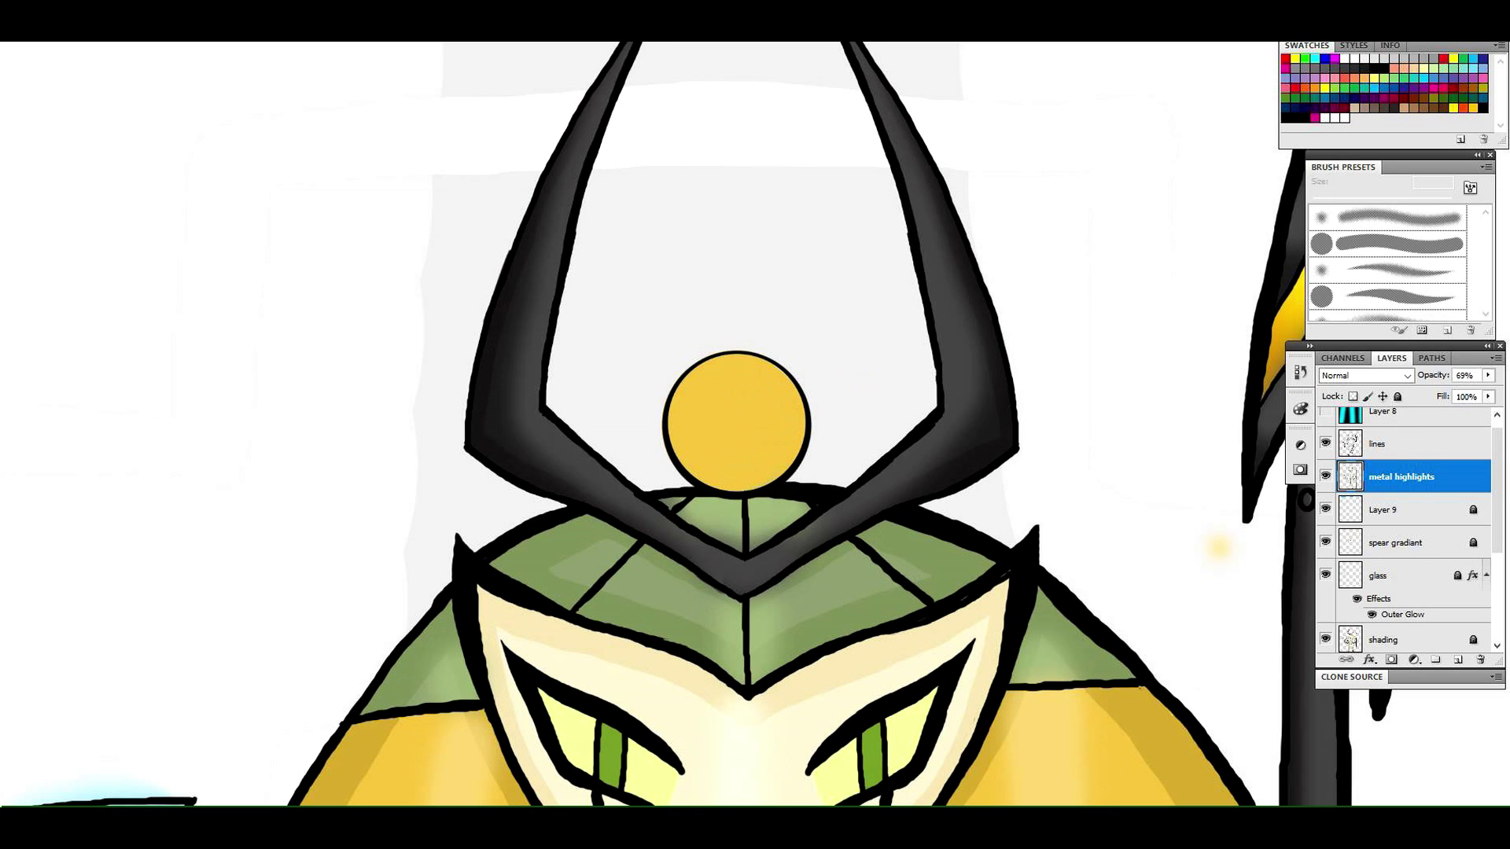
left_click(1361, 446)
left_click(1417, 477)
left_click(1397, 397)
left_click(1387, 445)
left_click(728, 387)
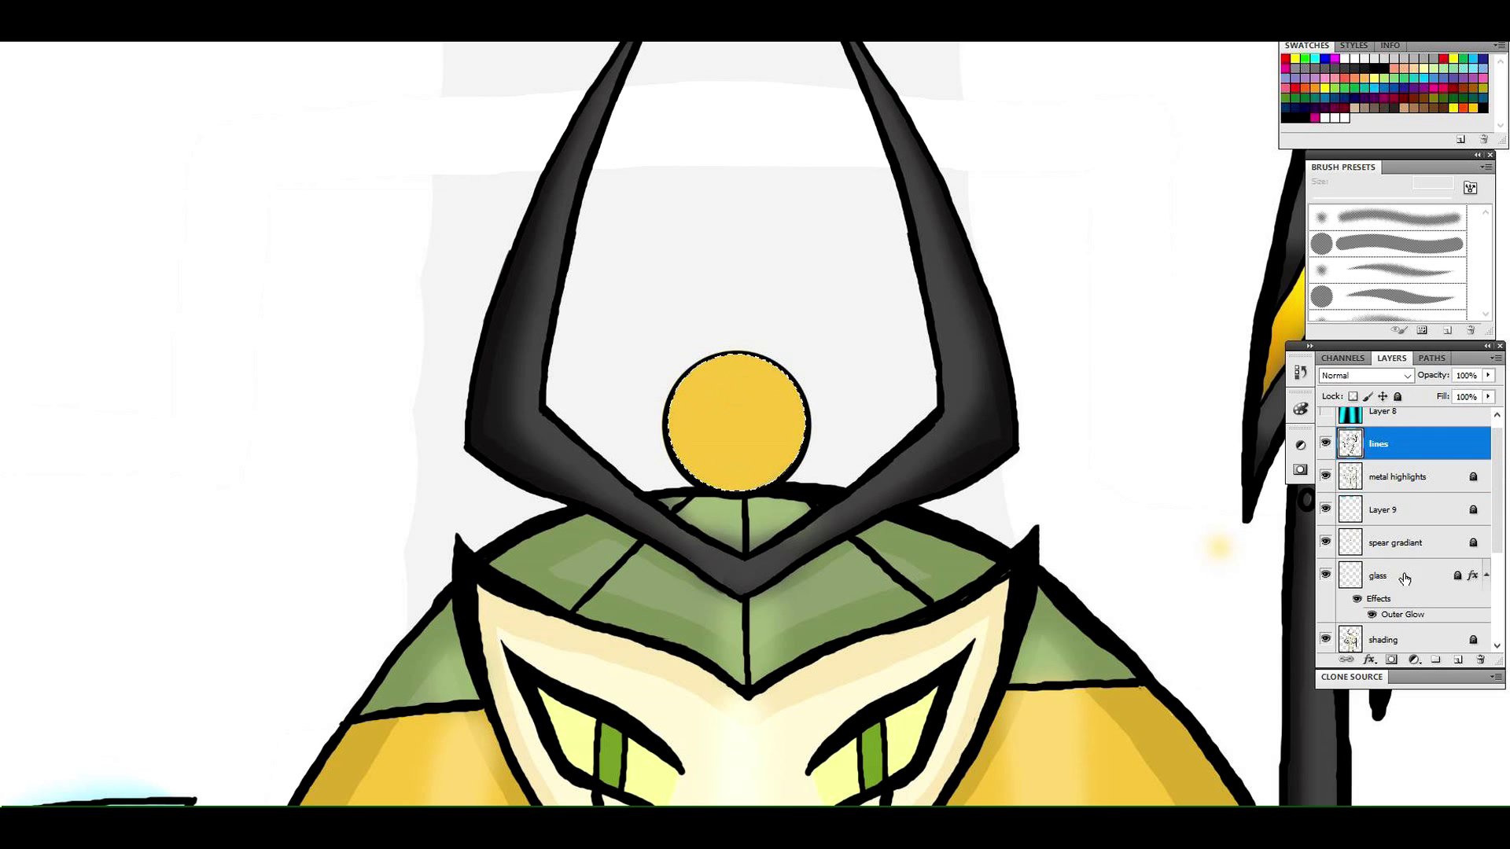
Unlock the spear gradient layer, set up a two-stop orange-to-yellow gradient and fill the orb with it radially
left_click(1405, 543)
left_click(1397, 397)
left_click(71, 40)
left_click_drag(878, 238, 878, 274)
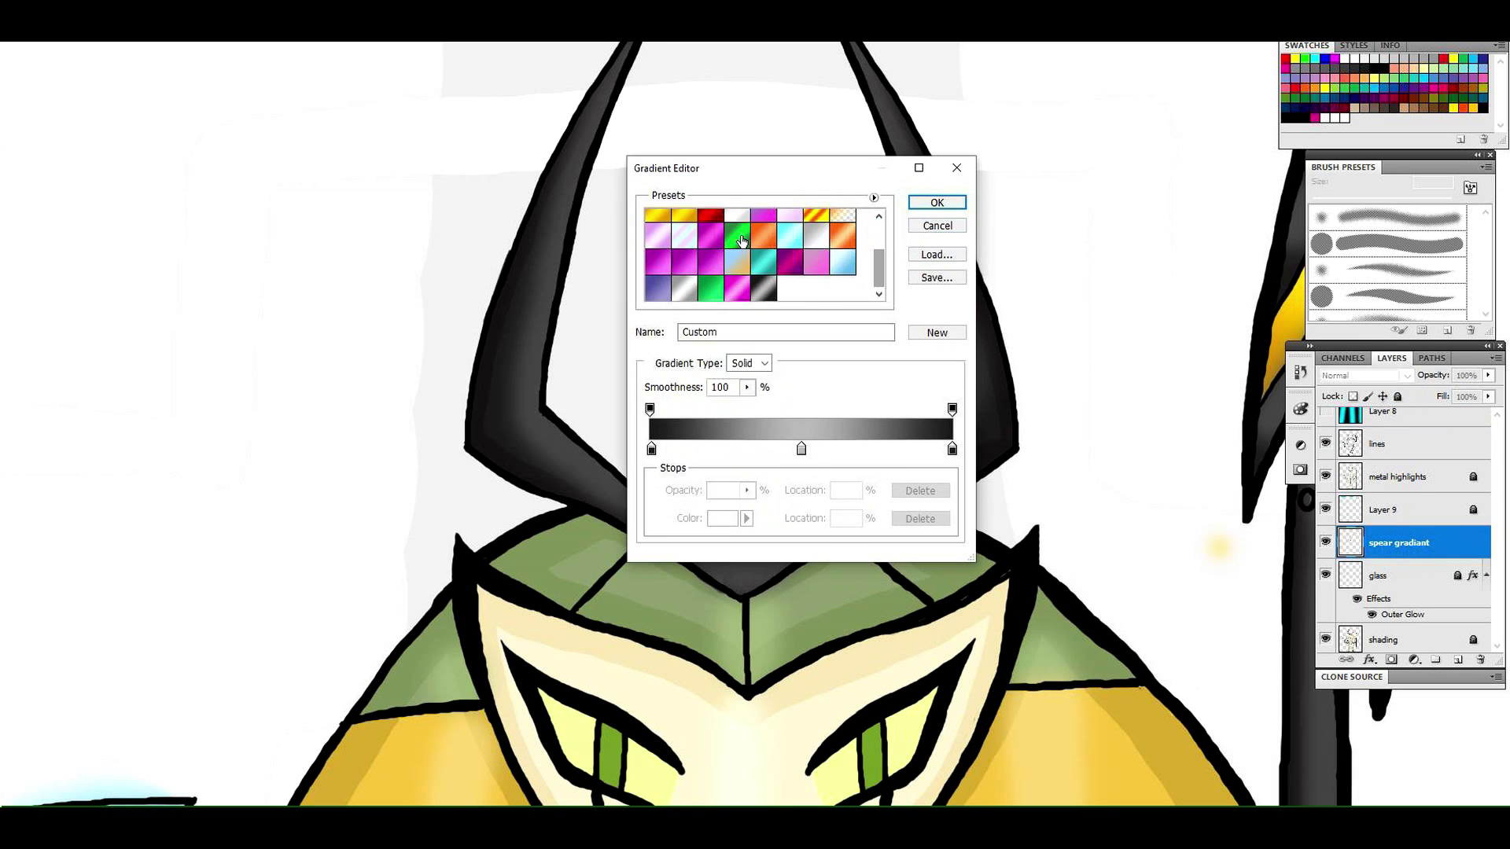
left_click(687, 216)
left_click(954, 451)
left_click(929, 519)
left_click(952, 451)
left_click_drag(802, 450, 954, 452)
left_click(927, 519)
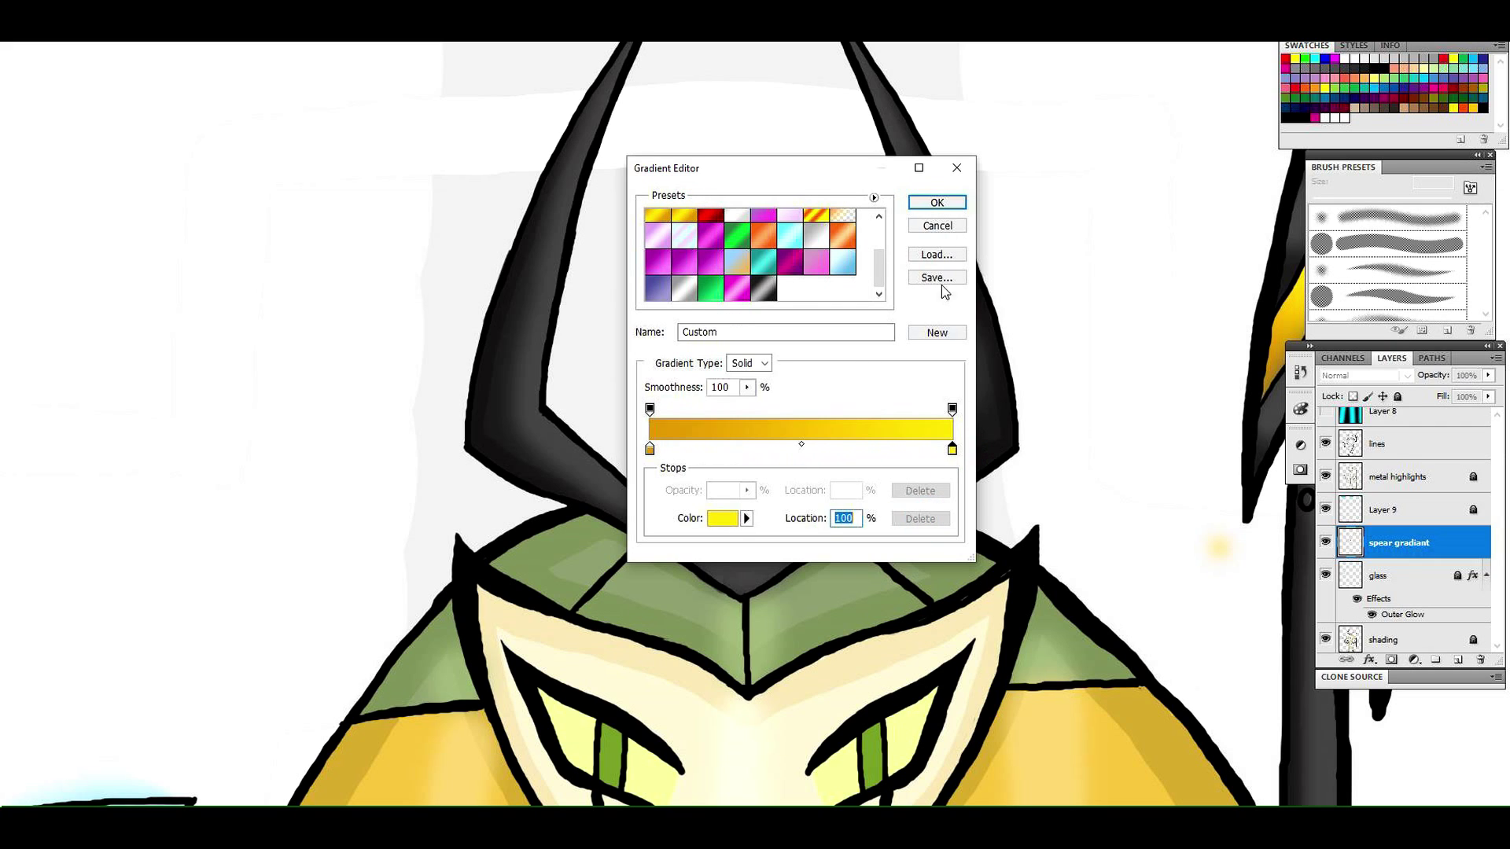
left_click(936, 206)
mouse_move(733, 426)
left_mouse_down()
mouse_move(755, 396)
mouse_move(810, 391)
mouse_move(751, 486)
left_mouse_up()
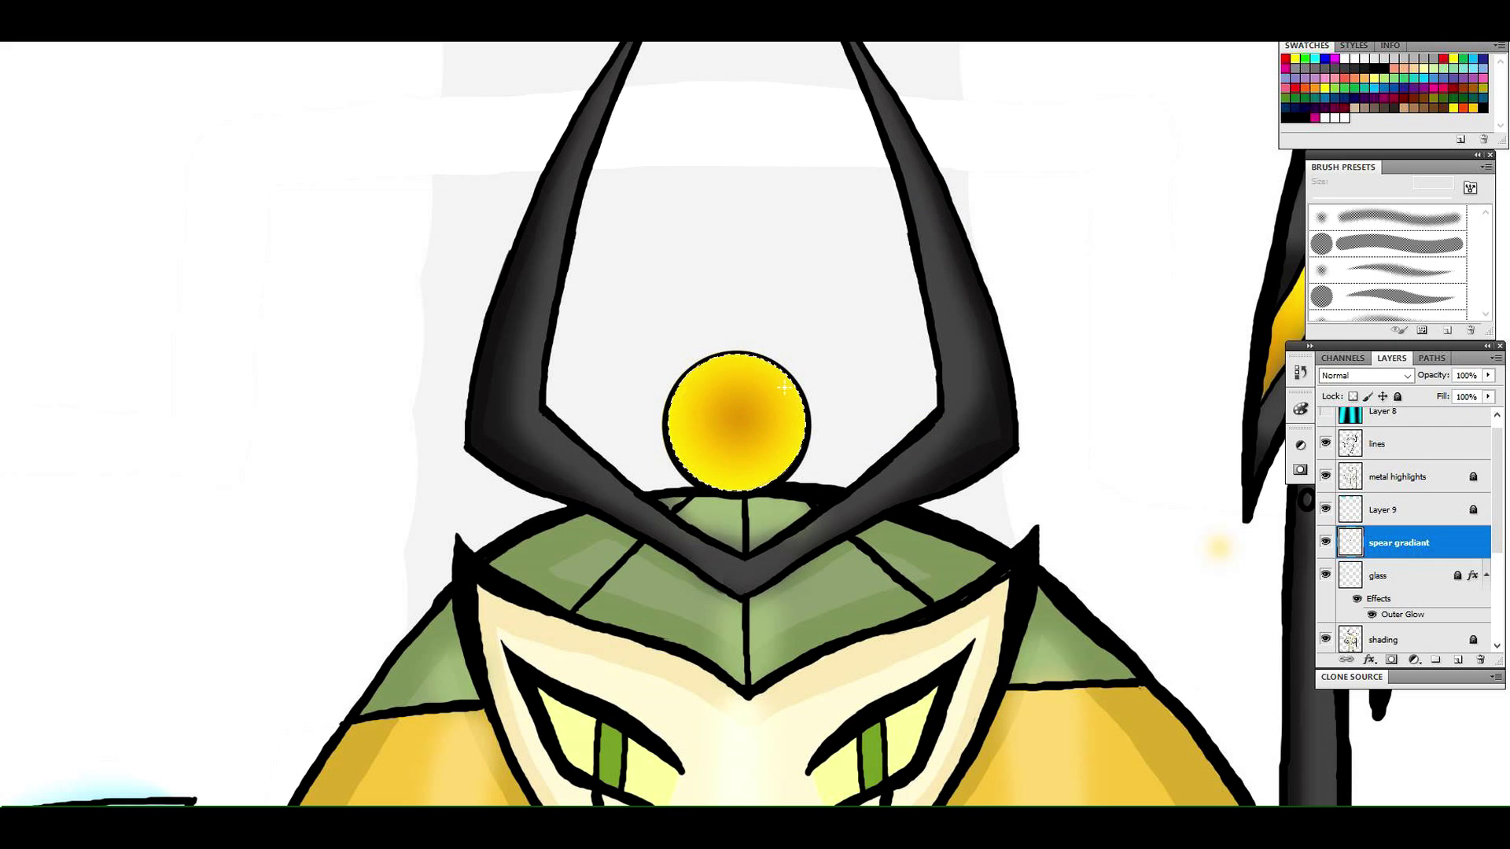
Reverse the gradient stops to run from yellow to orange and refill the orb radially from its centre
left_click(70, 39)
left_click_drag(952, 449, 794, 451)
left_click_drag(650, 450, 955, 452)
left_click_drag(795, 451, 649, 451)
left_click(929, 204)
left_click_drag(736, 424, 786, 373)
key("z")
left_click(886, 357, "alt")
left_click(881, 346, "alt")
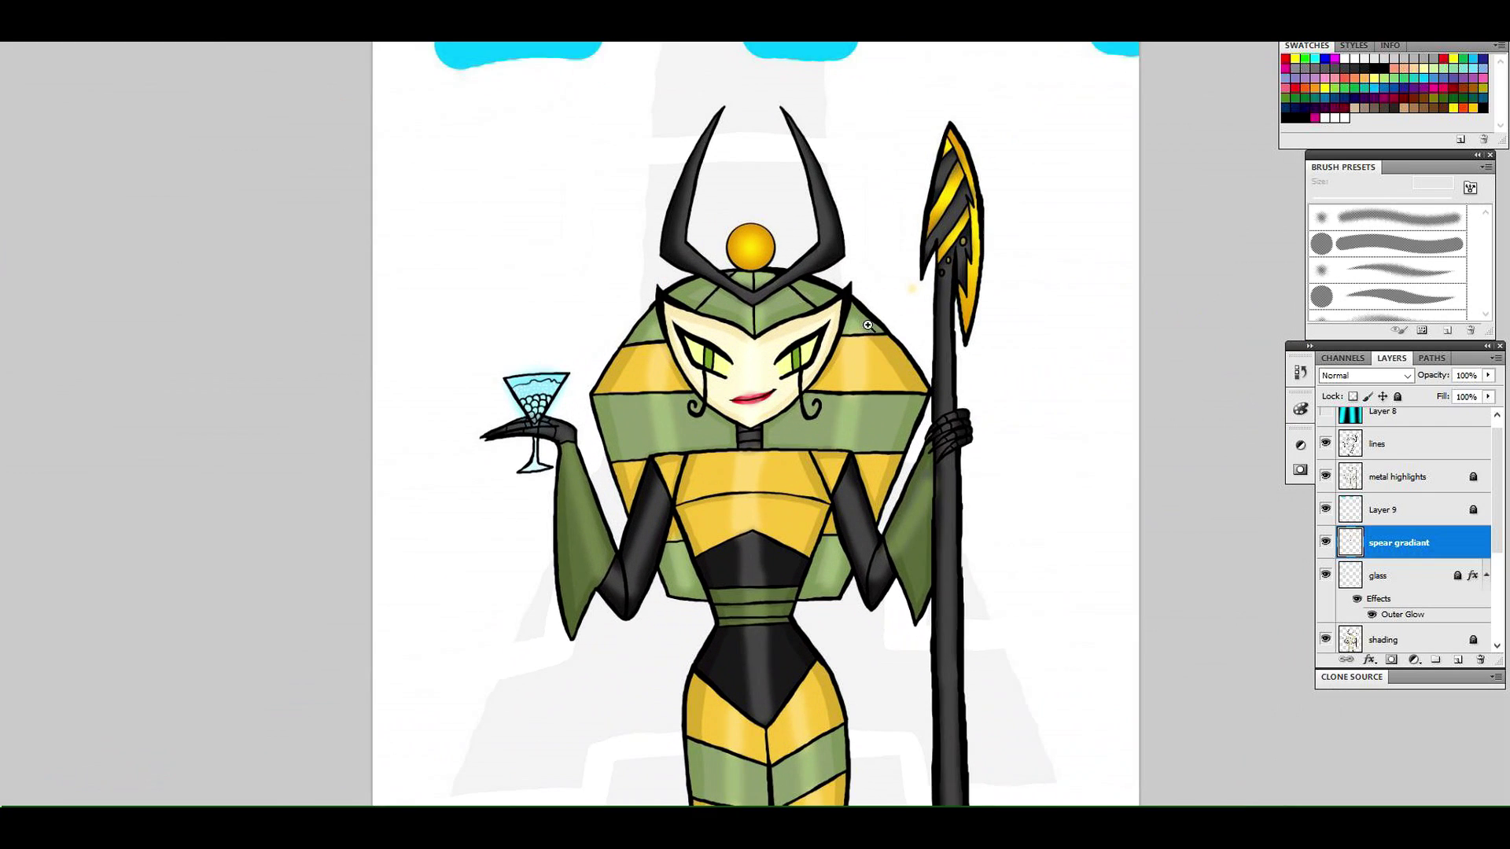
Delete the unused Layer 9 and clear the orb selection
left_click(9, 8)
left_click(35, 221)
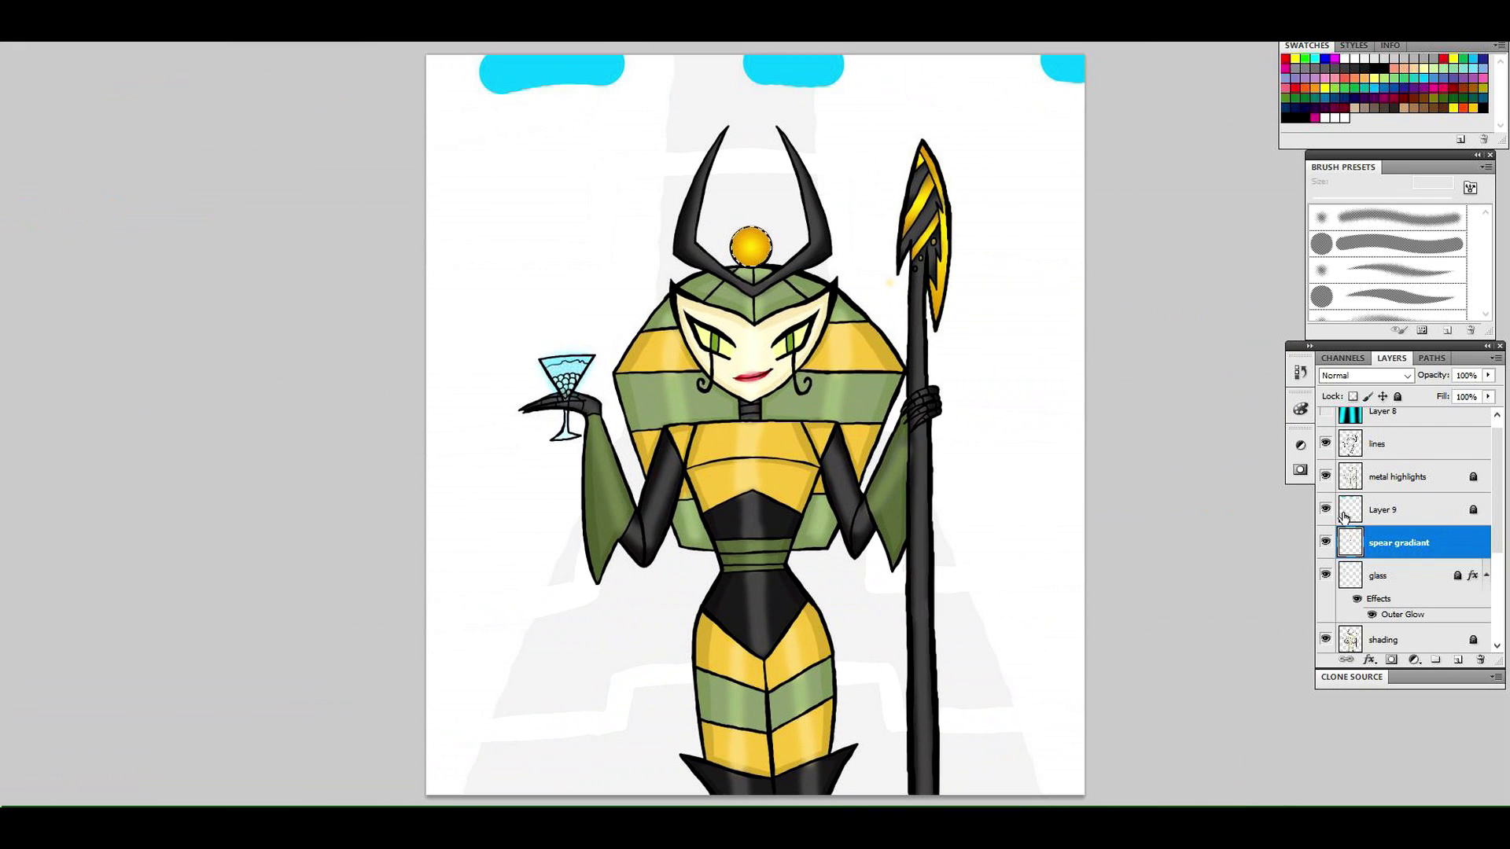
scroll(1343, 517, "up", 1)
left_click(1396, 523)
left_click(1480, 658)
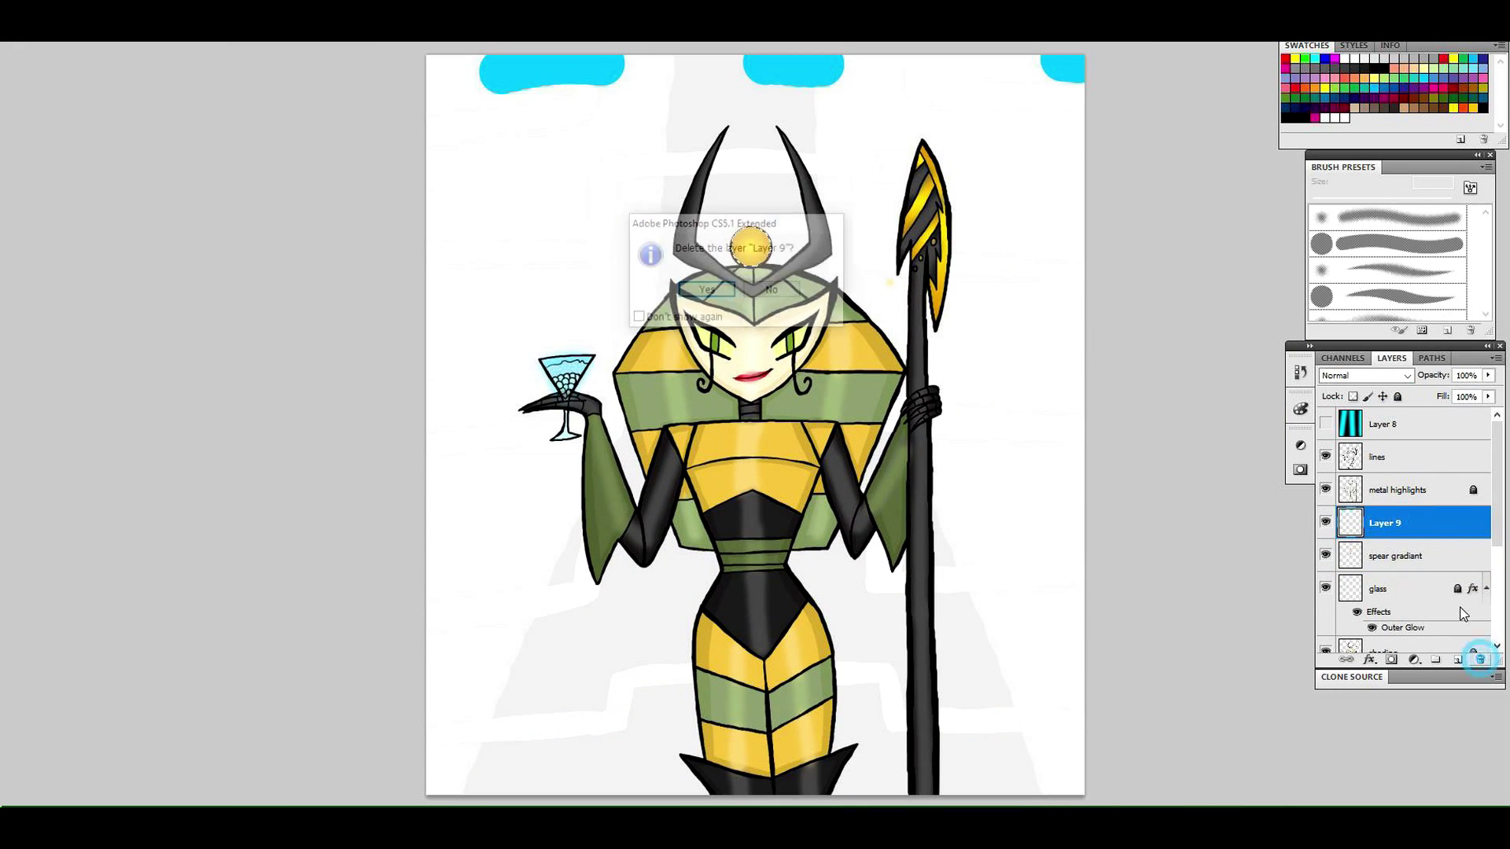
key("Return")
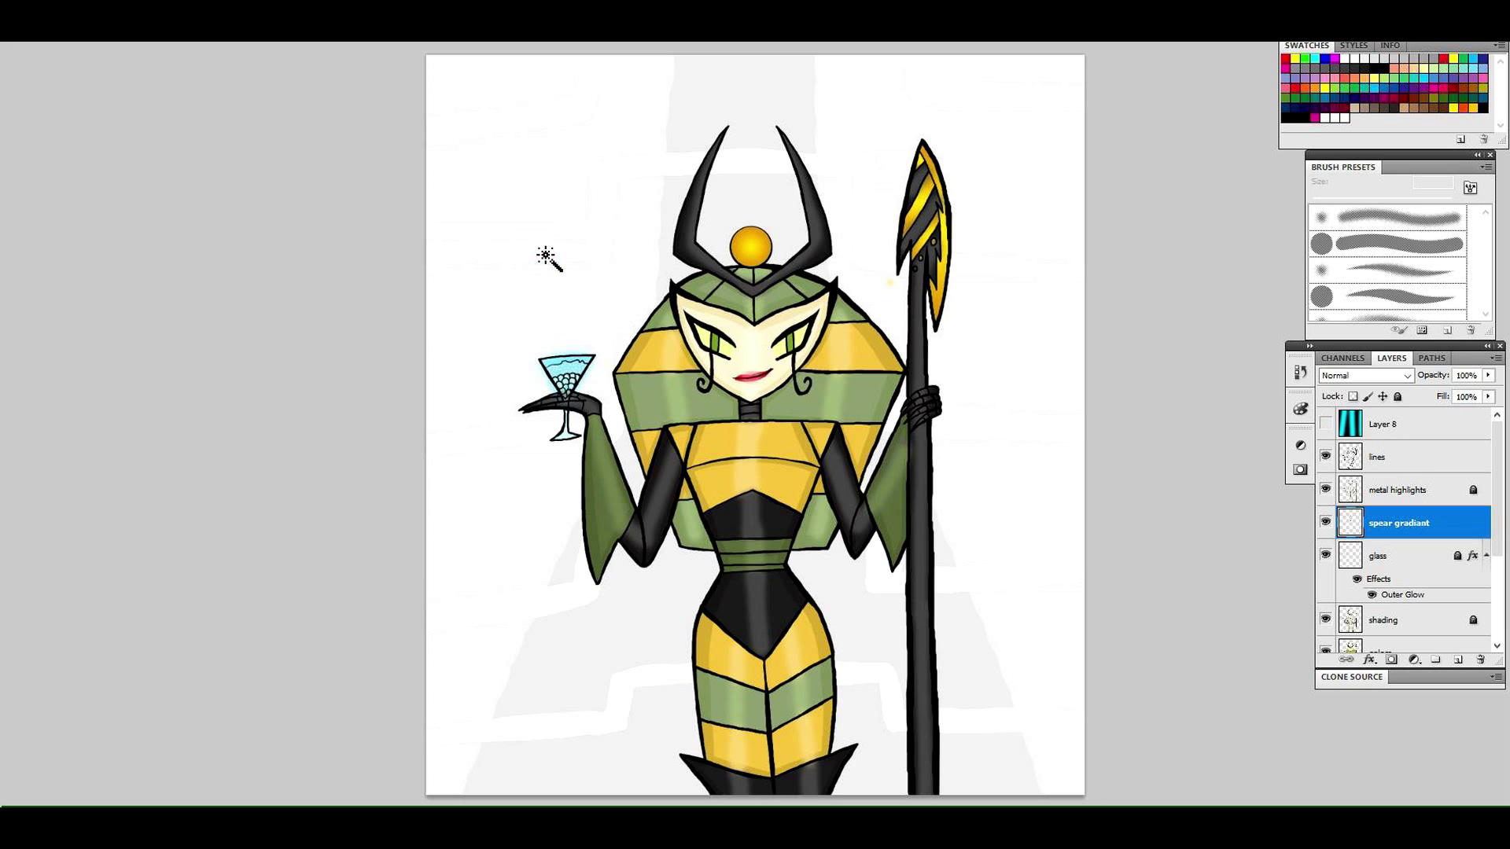
Add a new layer above metal highlights and set the foreground colour to bright yellow, ffea00
left_click(1427, 457)
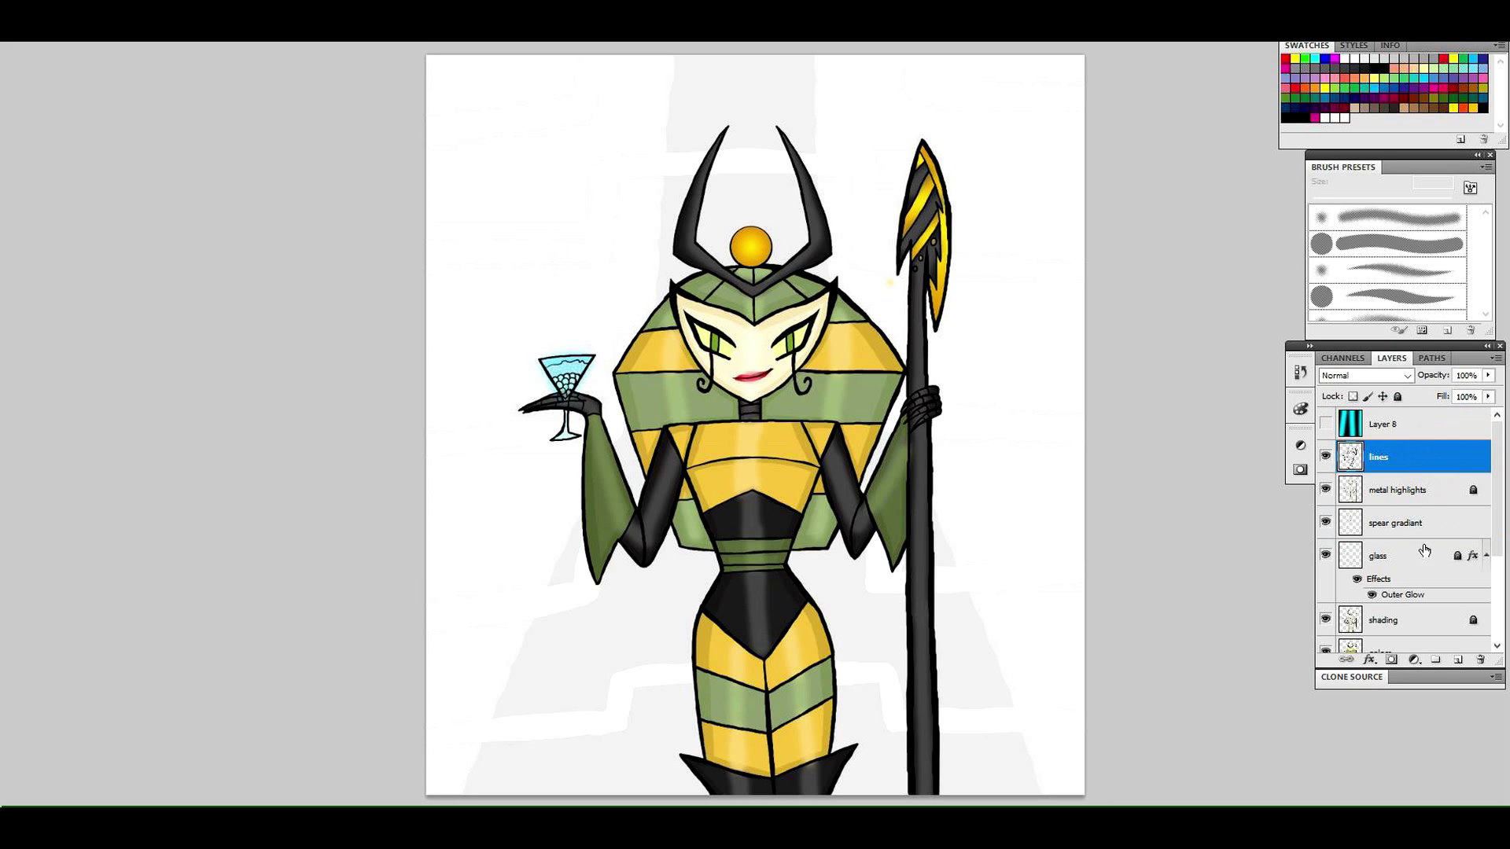
left_click(1429, 493)
left_click(1458, 660)
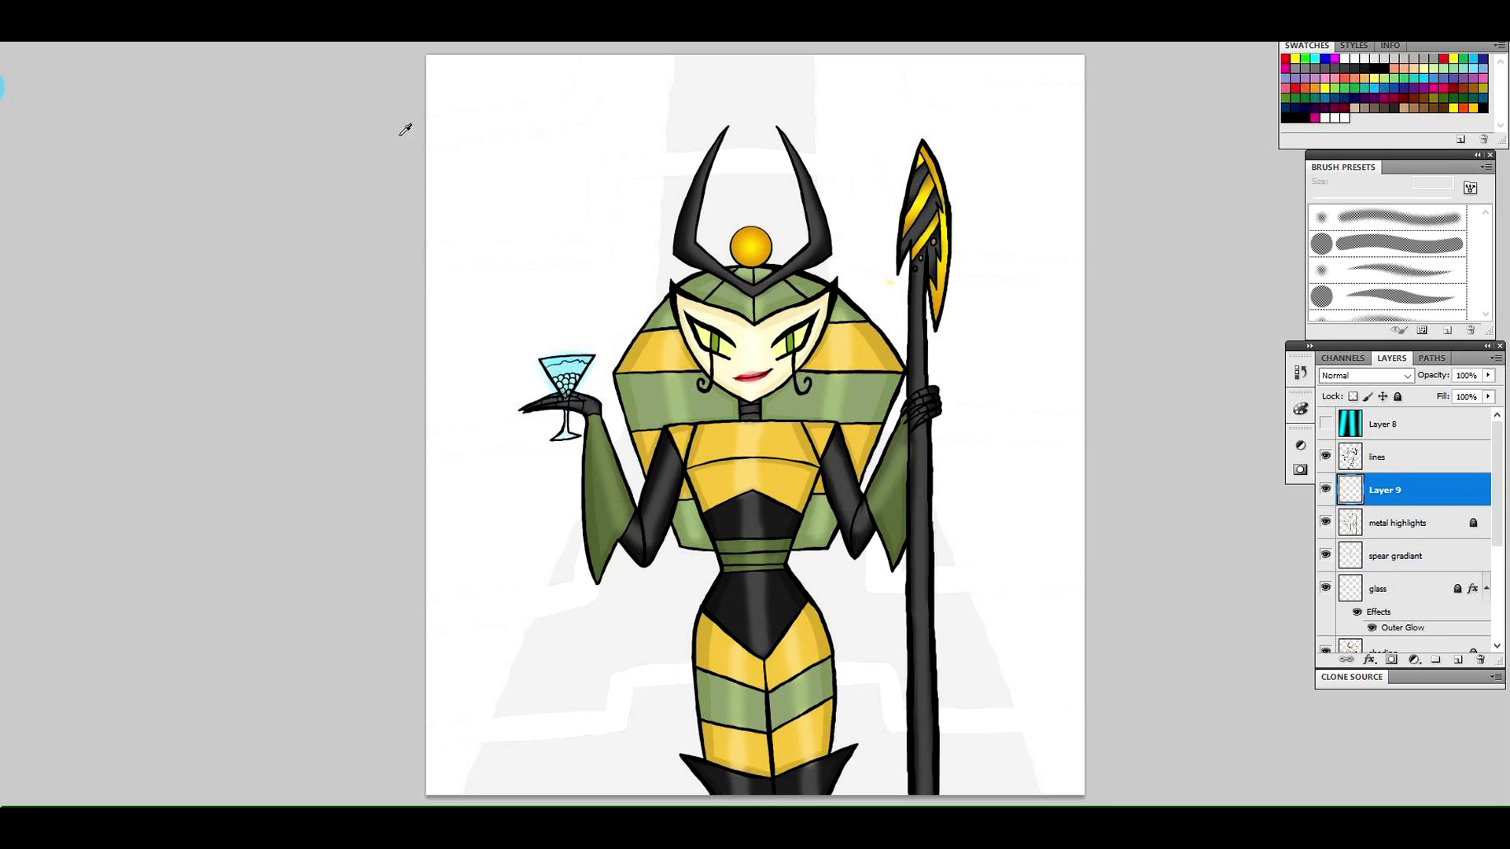
left_click(1228, 120)
left_click(1249, 296)
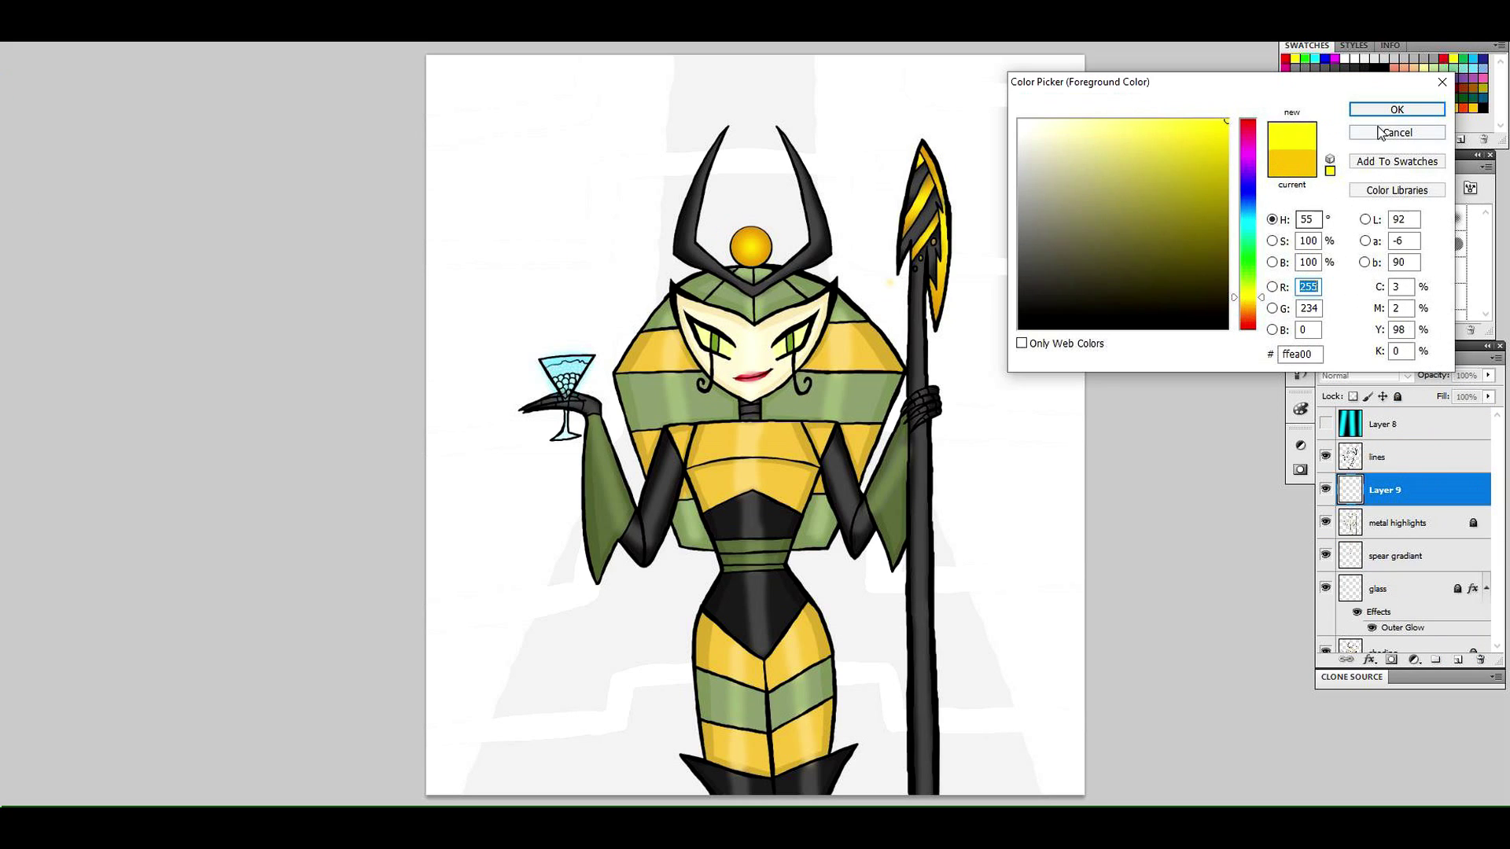
left_click(1397, 109)
Paint a yellow glow around the orb with a 607 px soft brush and lower the glow layer's opacity
key("b")
left_click_drag(1367, 198, 1417, 209)
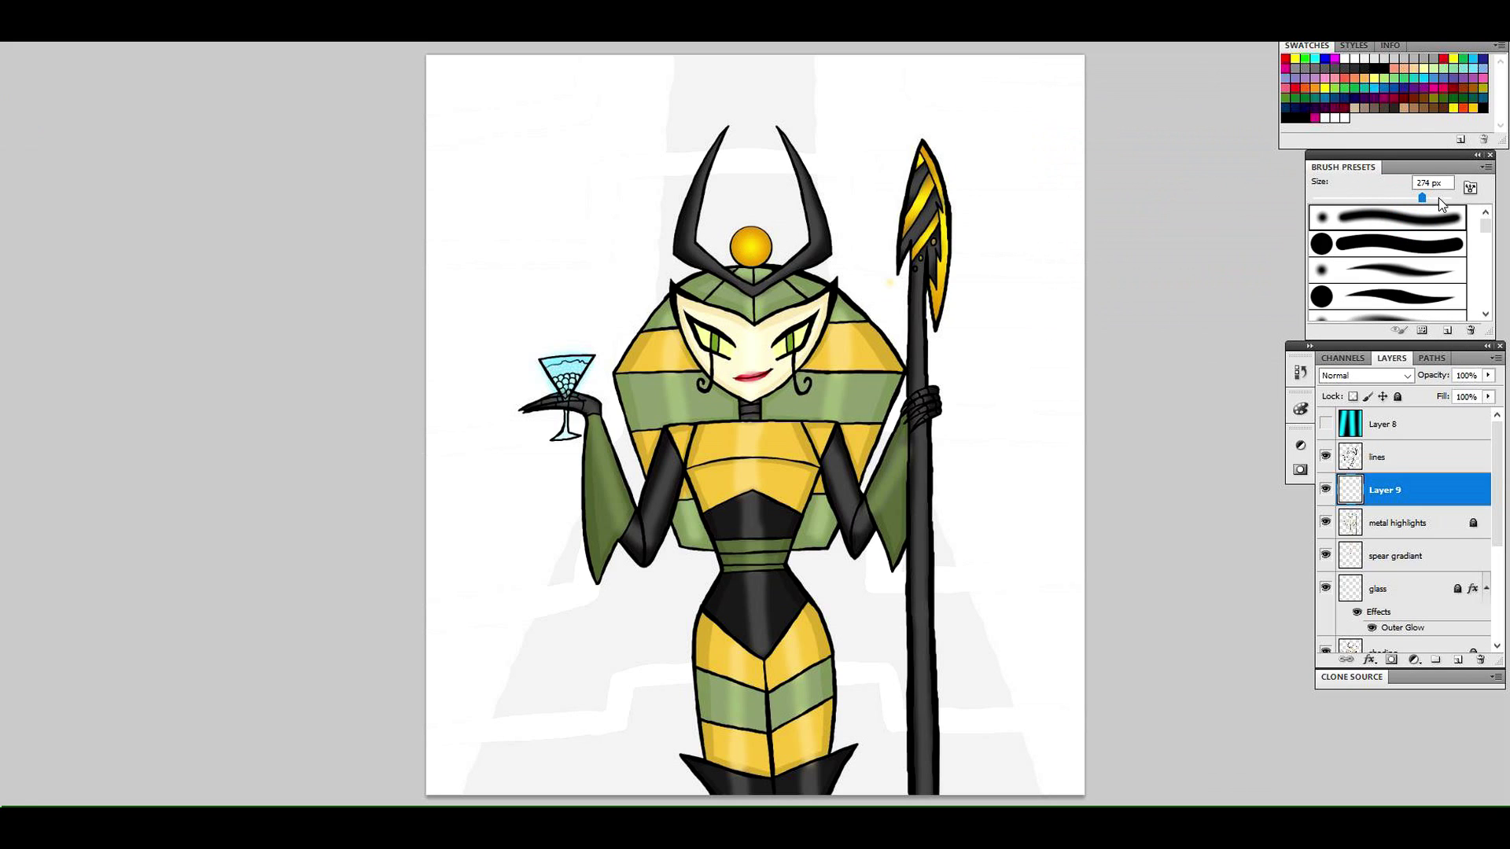
left_click(751, 243)
left_click(748, 244)
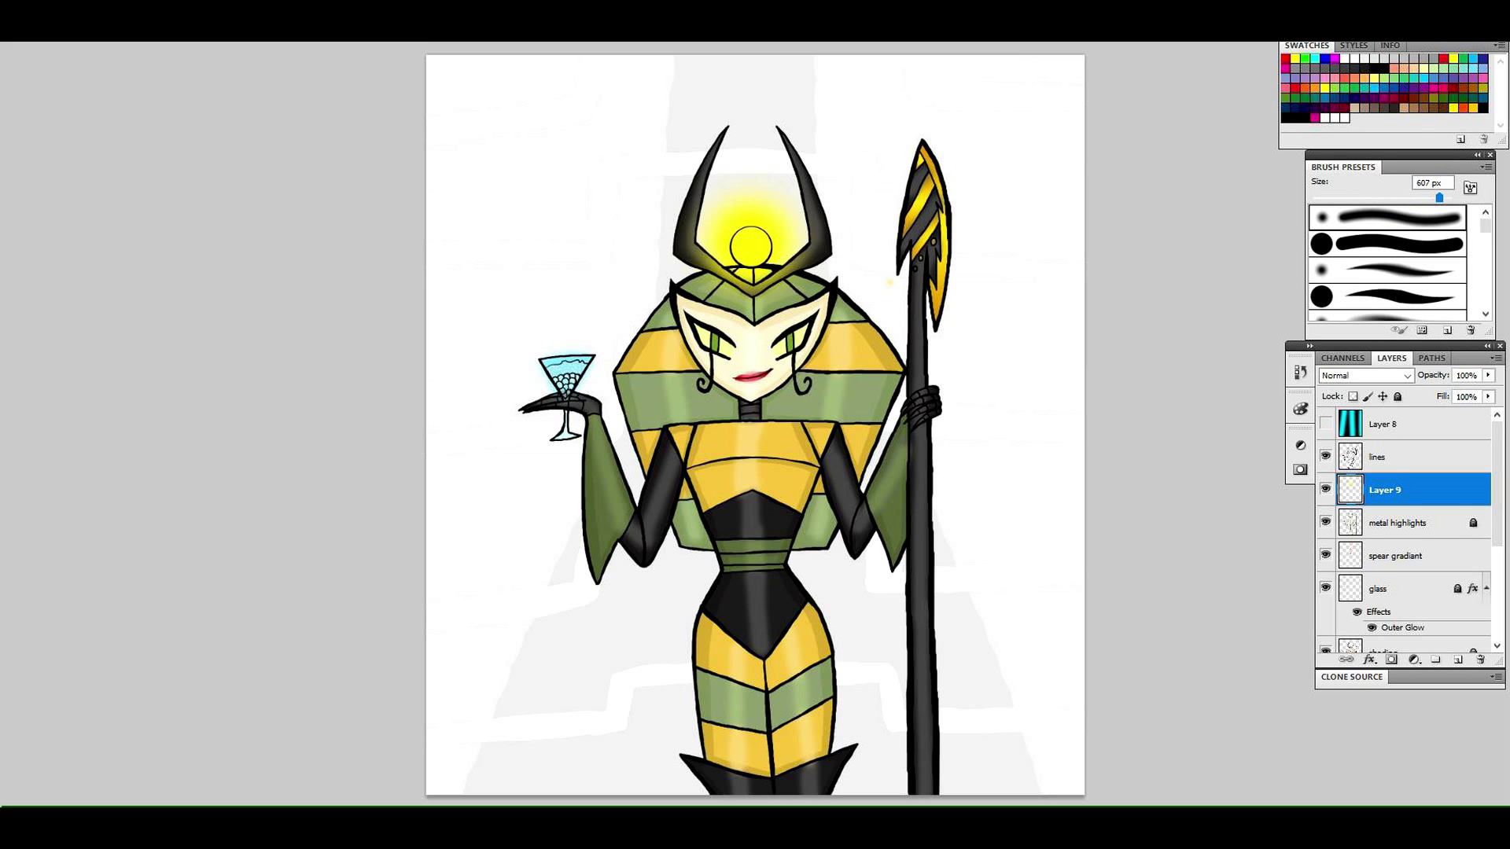
double_click(1449, 489)
left_click_drag(1252, 155, 1208, 157)
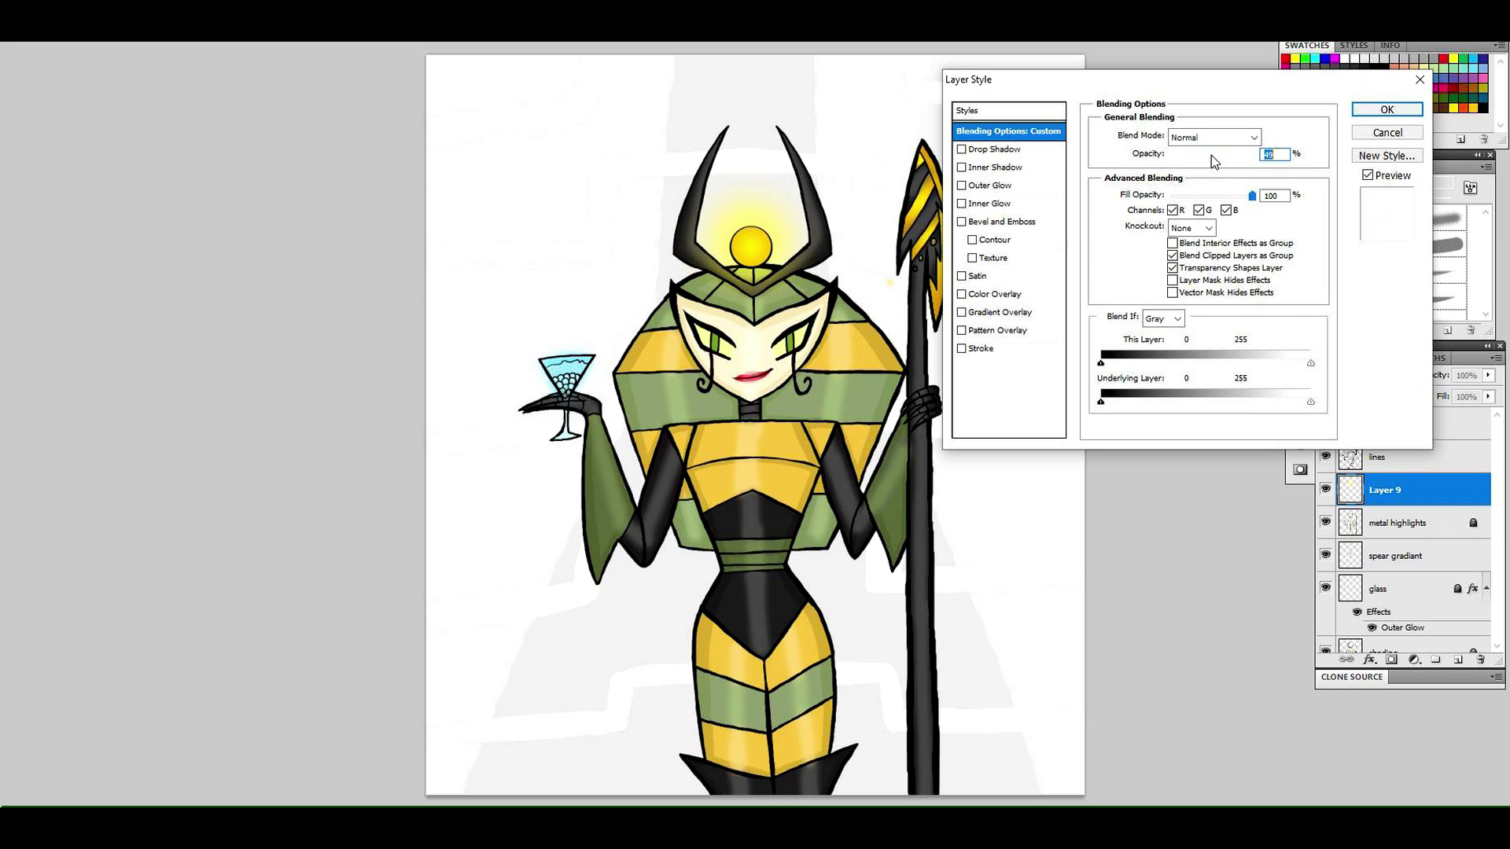
left_click(1386, 110)
Create a new layer, place it above lines, and reduce the brush to 22 px for detail on the orb
left_click(1457, 660)
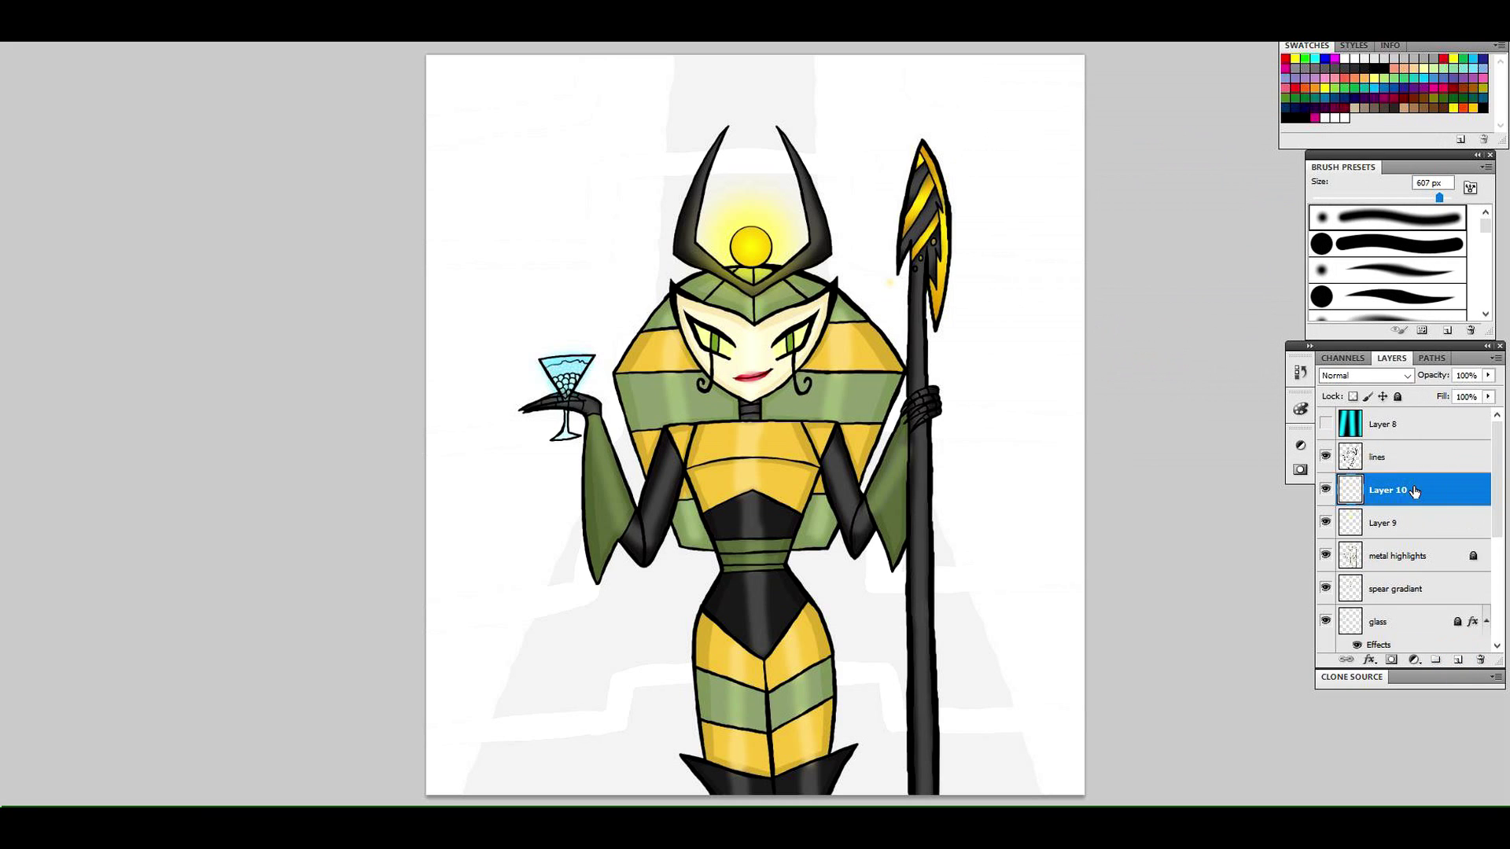
left_click_drag(1414, 495, 1409, 453)
left_click(27, 226)
left_click(872, 177)
left_click(2, 130)
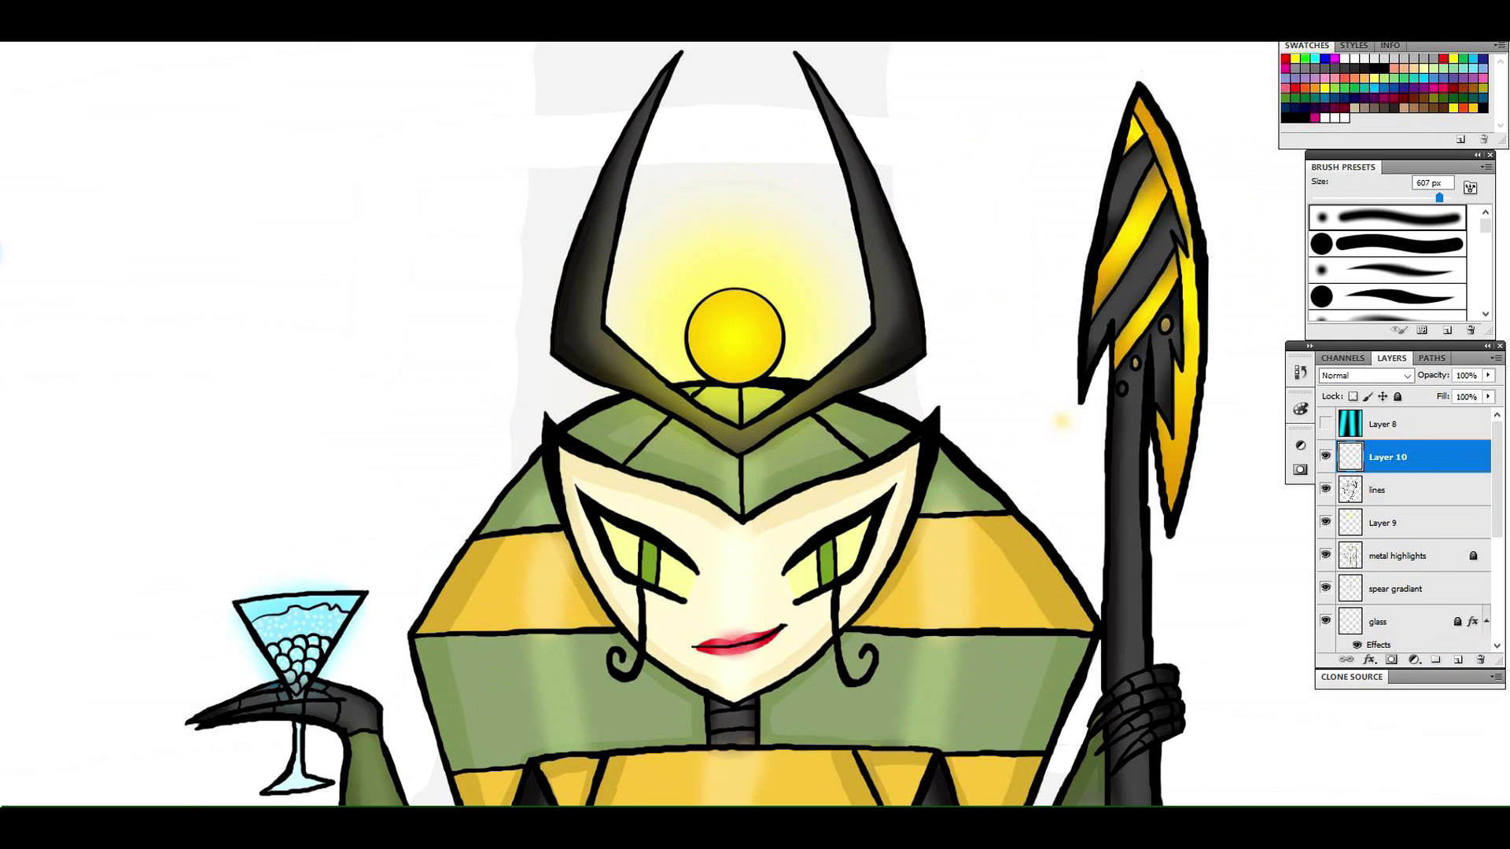
scroll(878, 326, "up", 2)
left_click_drag(1438, 197, 1326, 196)
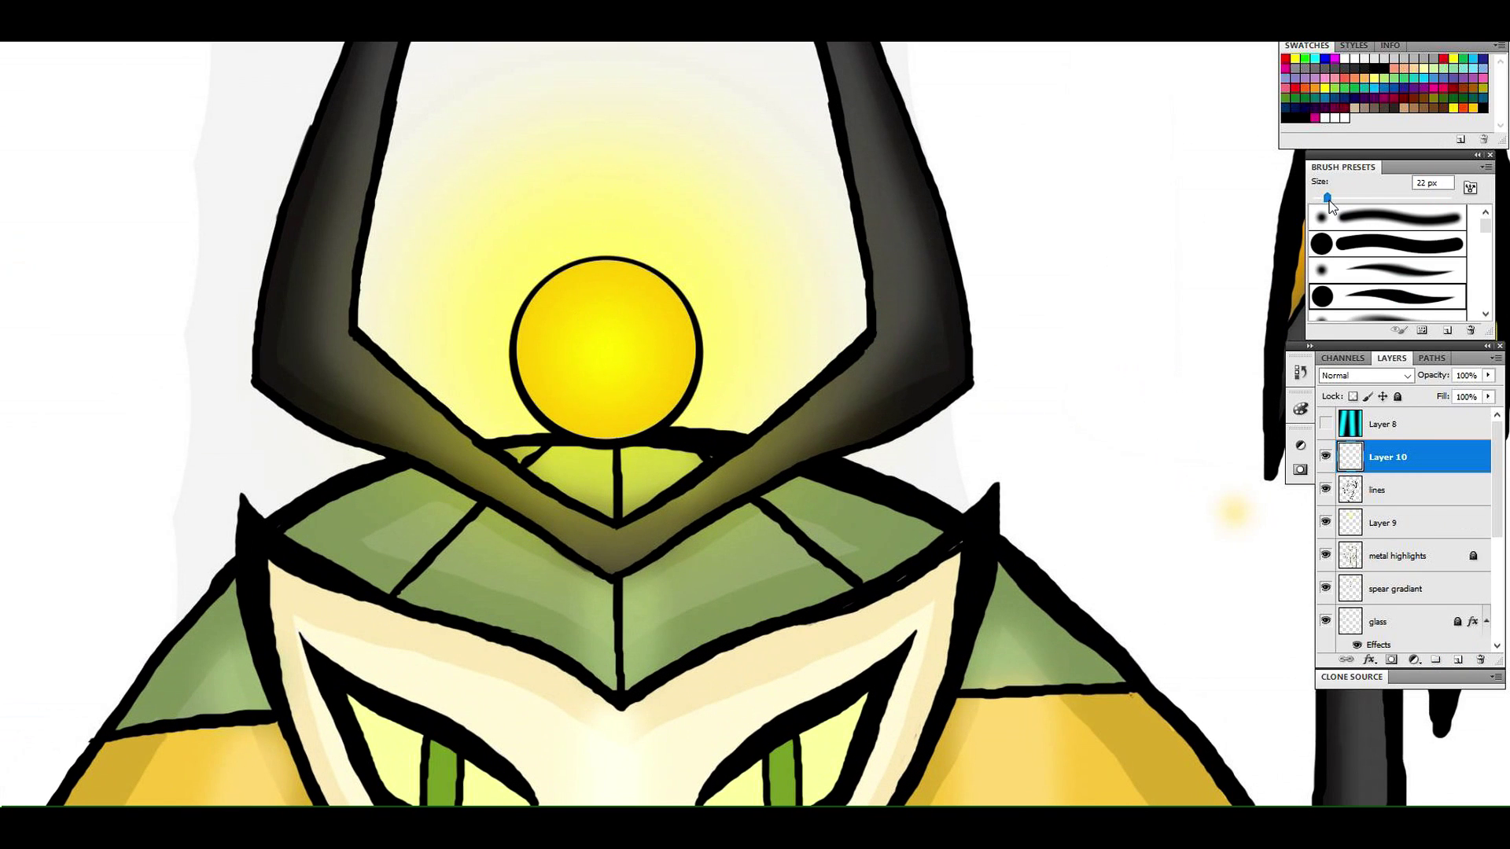
Try a yellow lightning streak across the orb, undo it, and move Layer 10 below lines
left_click_drag(527, 297, 581, 336)
left_click(25, 3)
left_click(55, 33)
left_click_drag(1406, 463, 1404, 503)
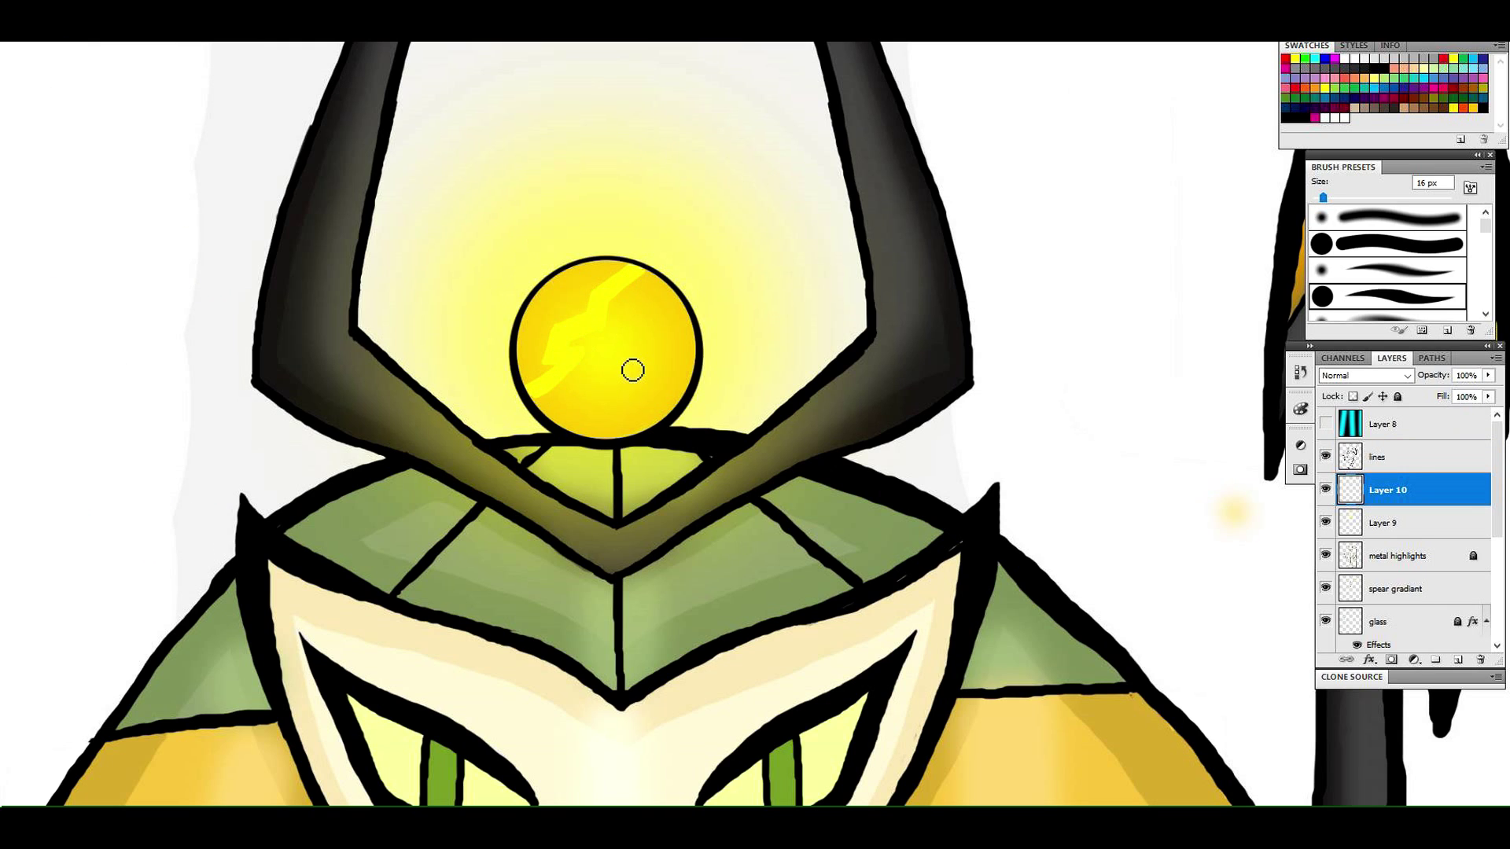
left_click(25, 3)
left_click(56, 47)
key("ctrl+z")
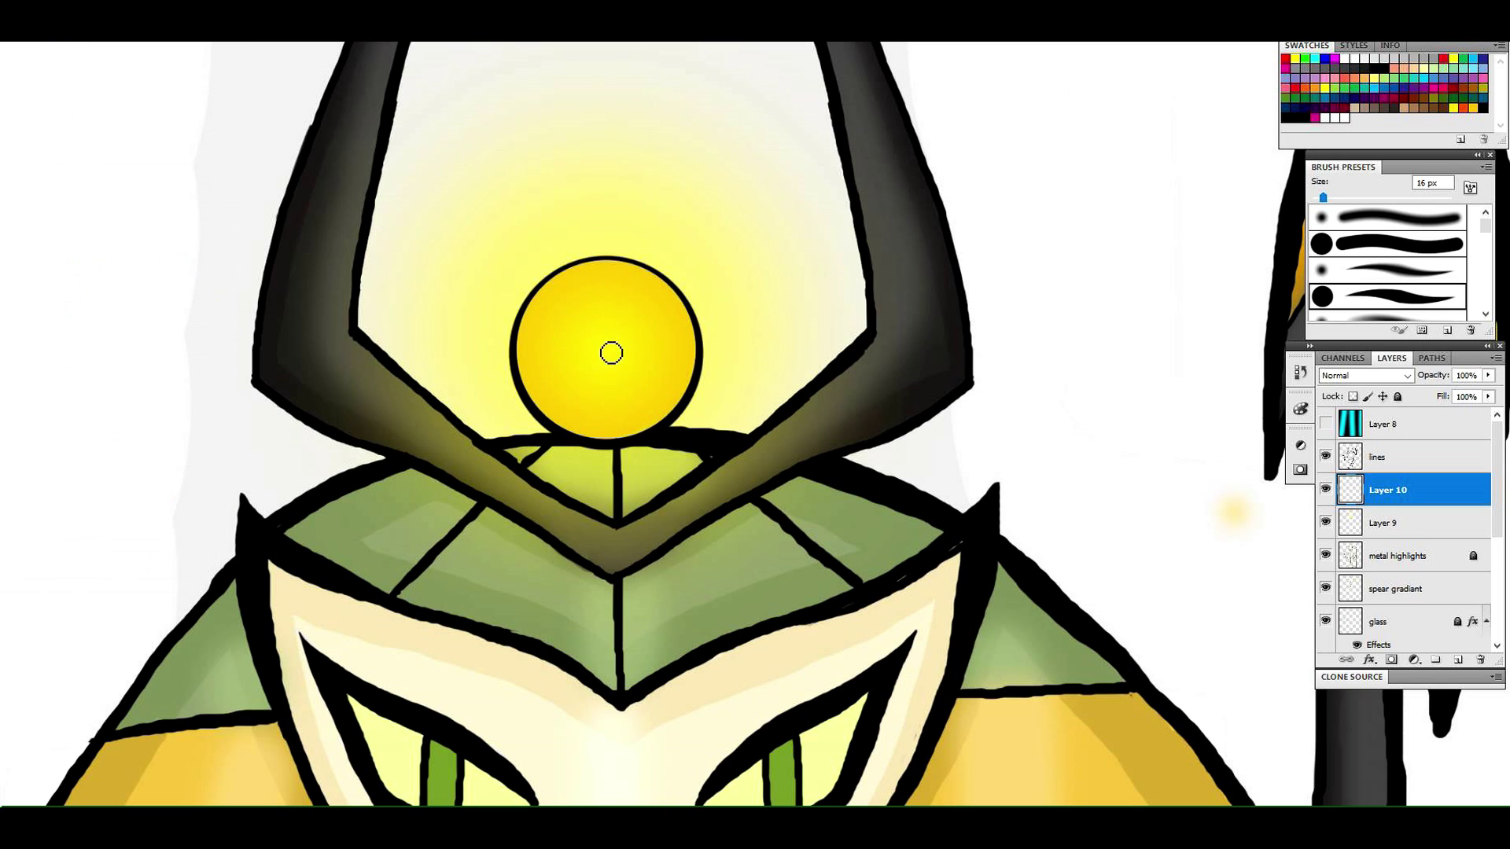
Paint thin yellow lightning bolts radiating from the orb's centre to its edge with a 16 px brush
mouse_move(610, 346)
left_mouse_down()
mouse_move(593, 354)
mouse_move(577, 310)
mouse_move(581, 266)
left_mouse_up()
mouse_move(610, 354)
left_mouse_down()
mouse_move(623, 374)
mouse_move(555, 423)
left_mouse_up()
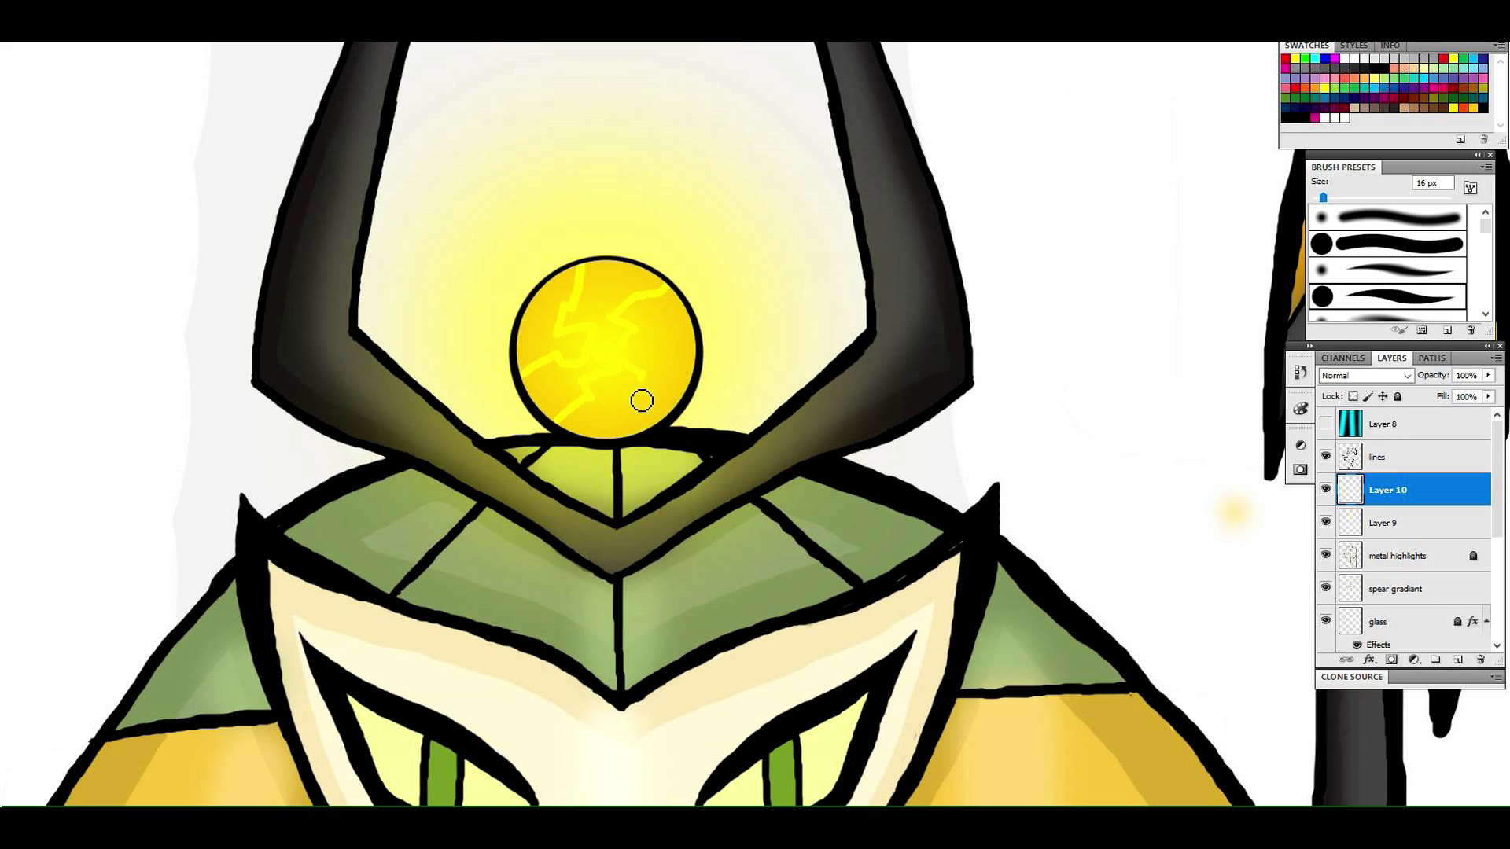
mouse_move(613, 356)
left_mouse_down()
mouse_move(686, 316)
mouse_move(609, 437)
left_mouse_up()
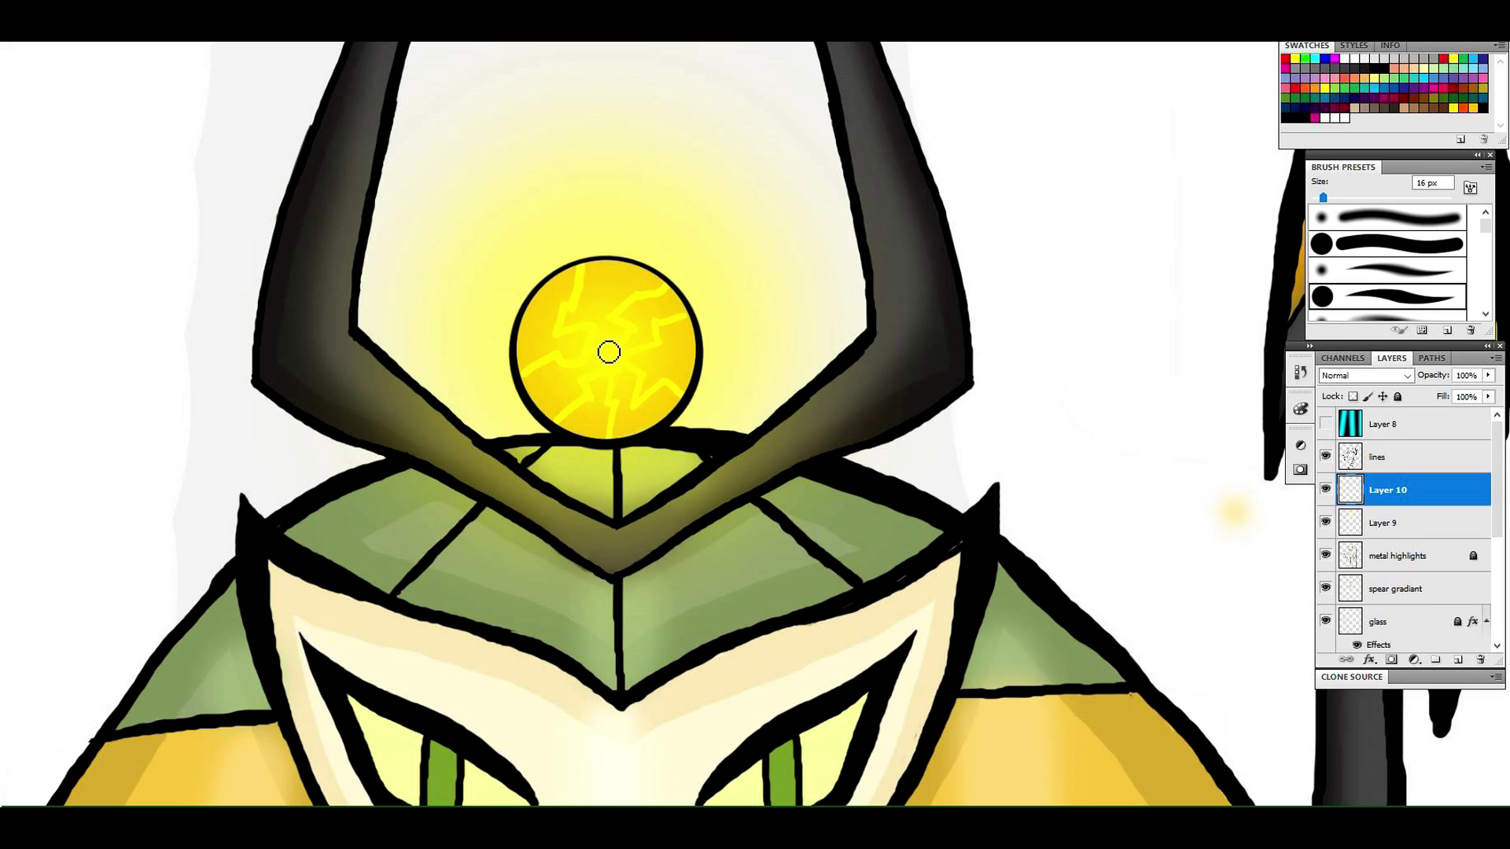
left_click_drag(521, 317, 606, 360)
left_click(24, 3)
left_click(51, 31)
left_click(23, 3)
left_click(51, 31)
double_click(16, 249)
left_click(36, 250)
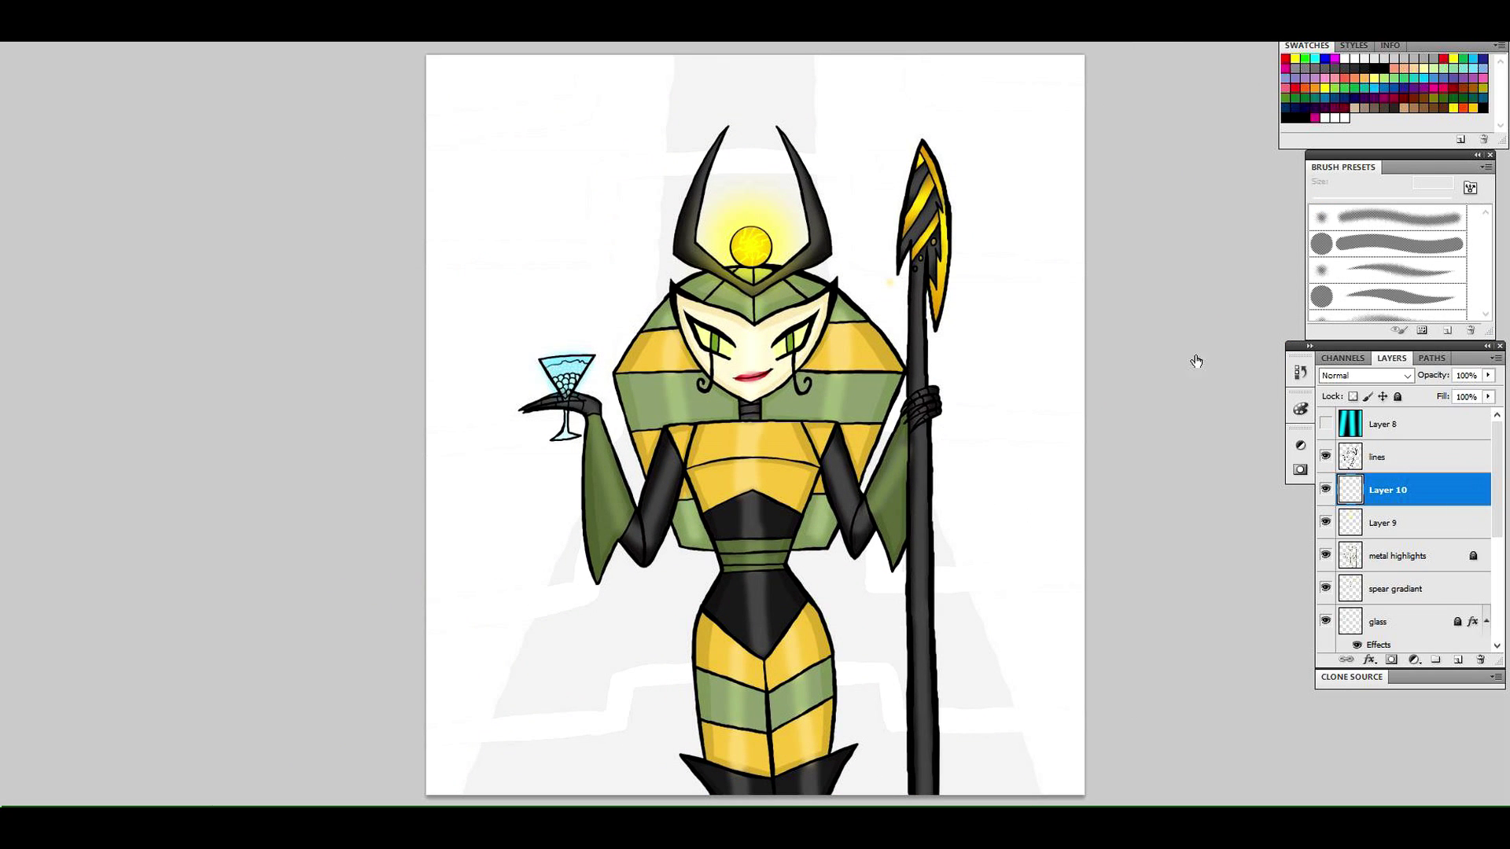
double_click(1439, 490)
left_click(1006, 187)
left_click(961, 186)
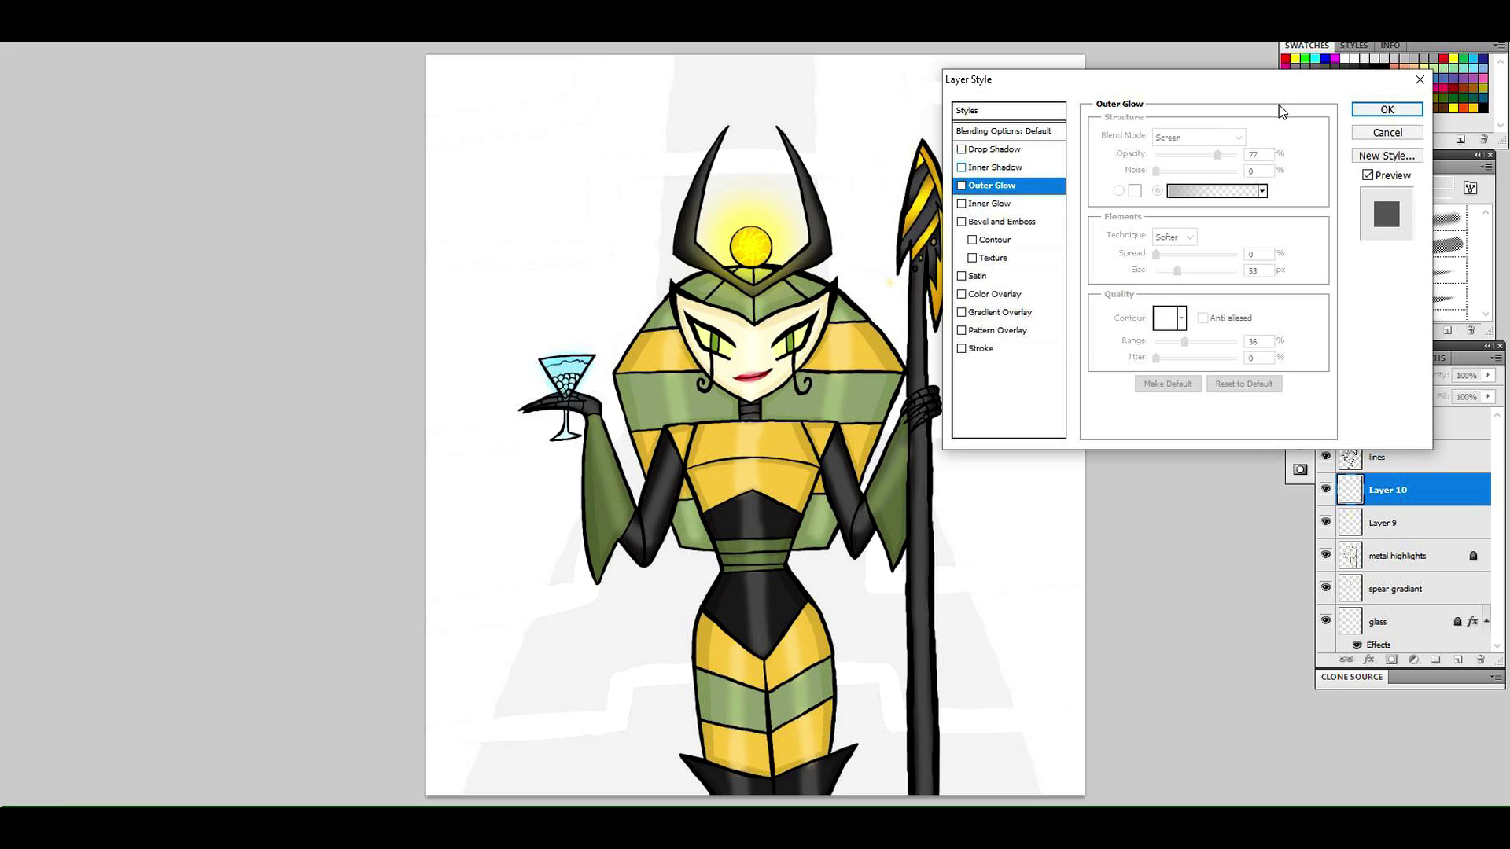
left_click(1418, 80)
Add an Outer Glow to Layer 10 and set its colour to pale yellow, ffffb4
scroll(764, 233, "up", 5)
double_click(1438, 486)
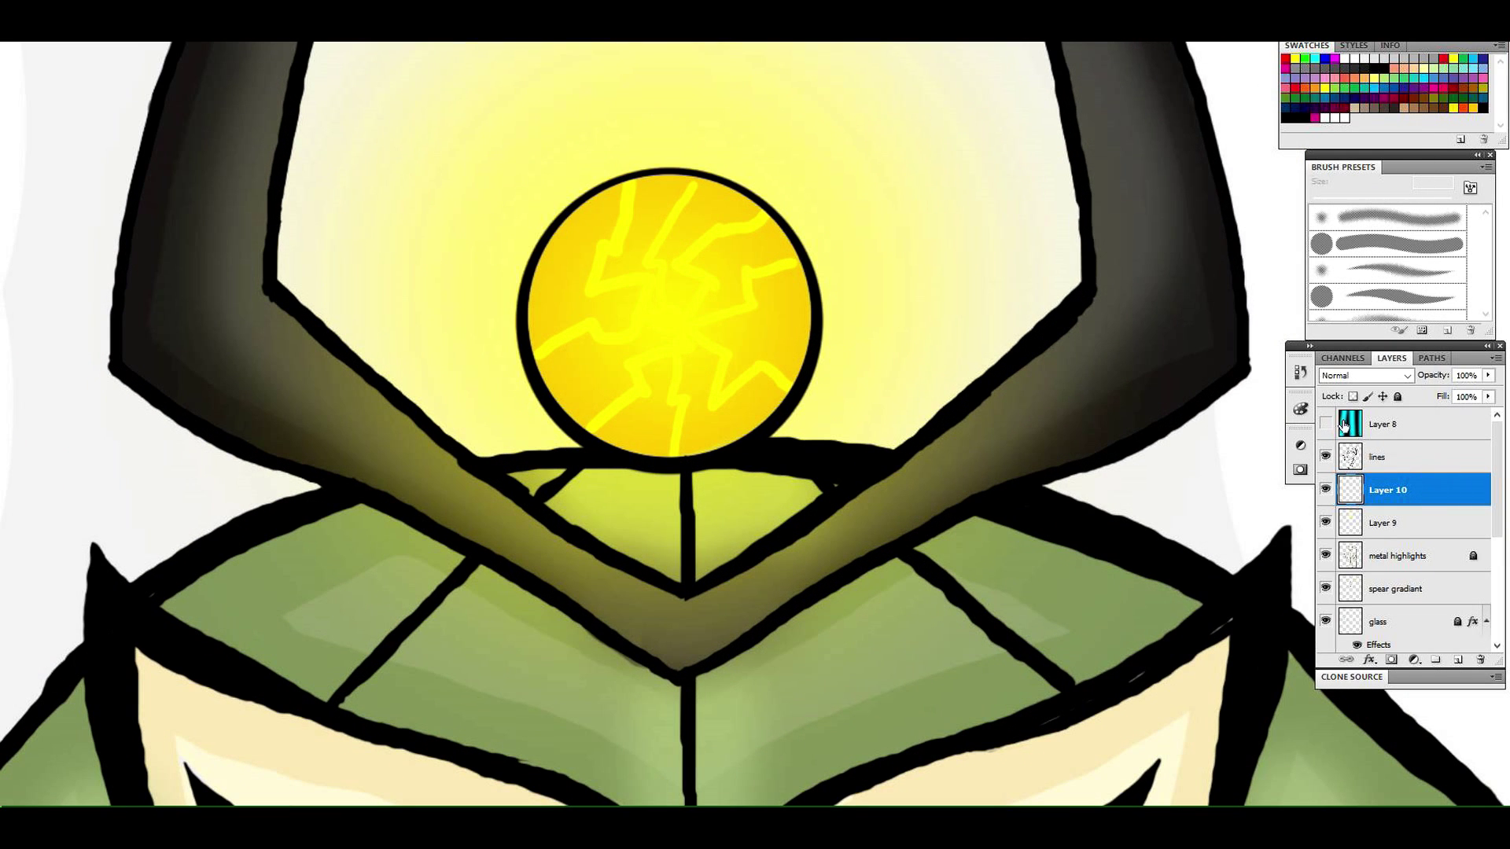
left_click(992, 186)
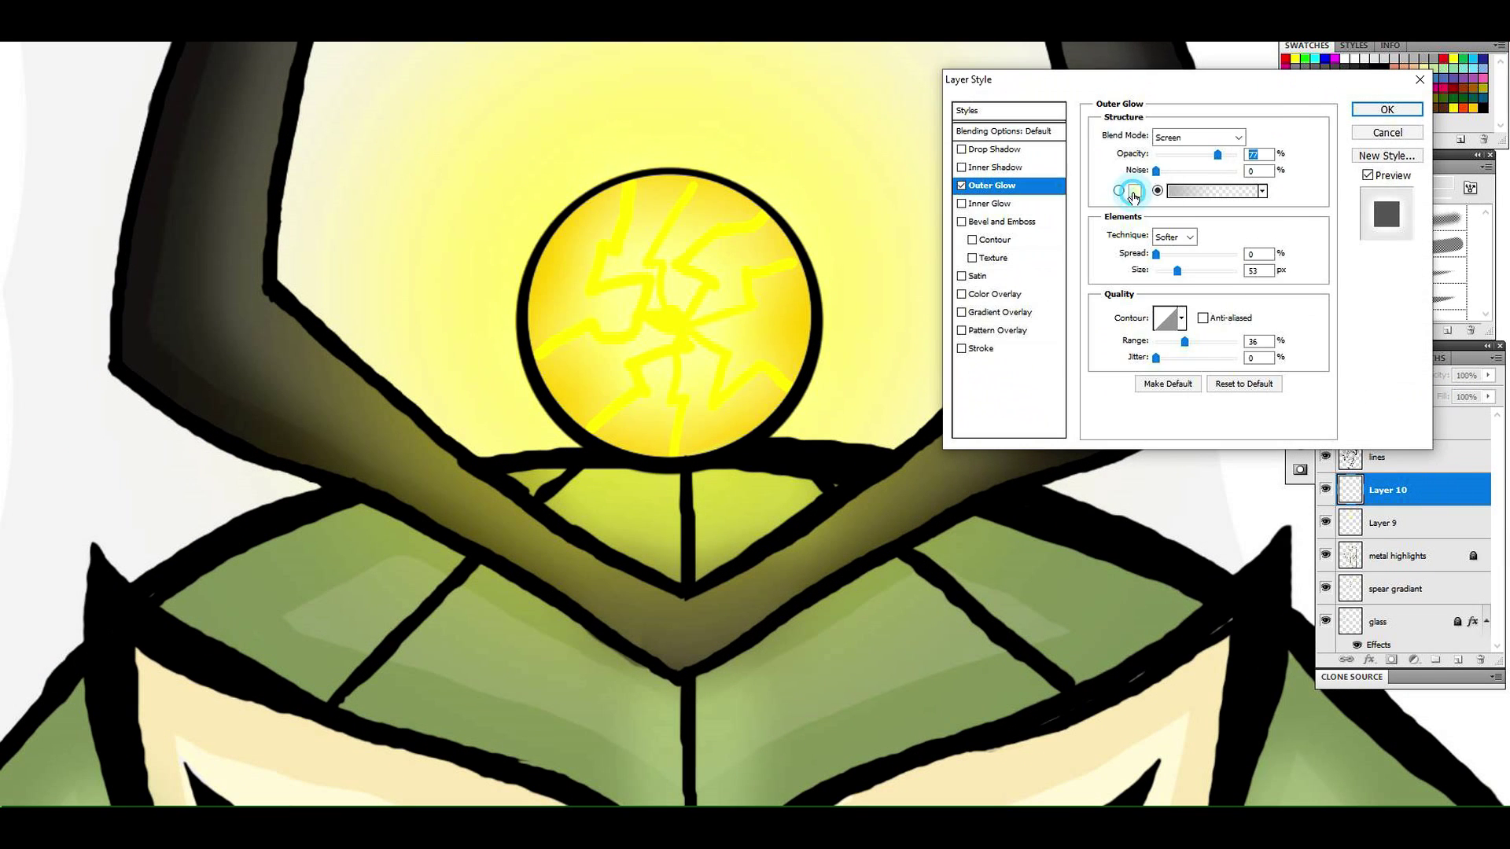
left_click(1133, 193)
left_click(1203, 146)
left_click(1223, 122)
left_click(1148, 120)
left_click(1080, 120)
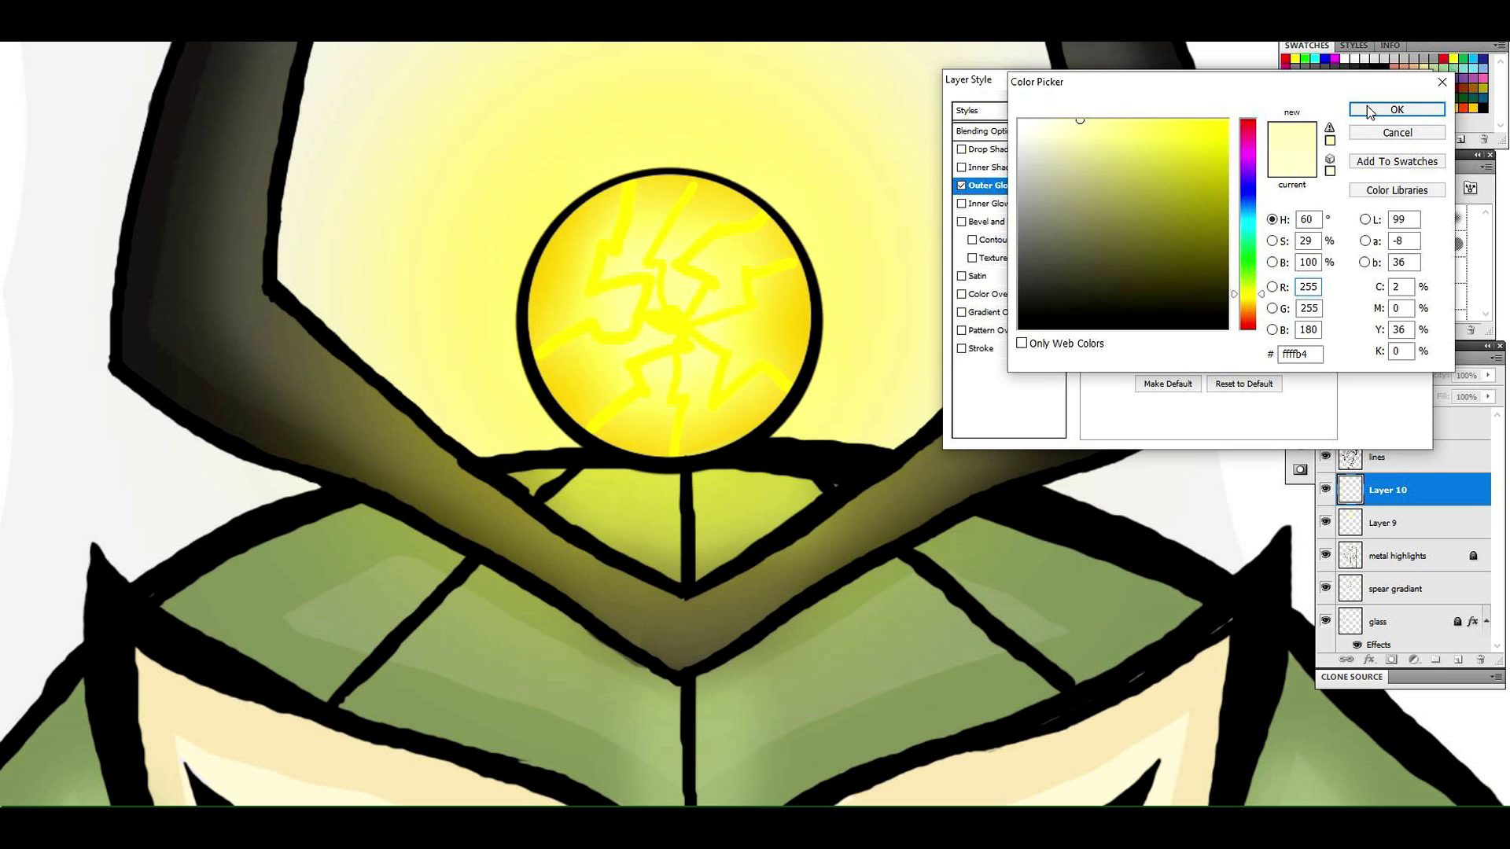
key("Return")
Set the outer glow's opacity to 86% and range to 49%, tune its spread and size, and apply the style
left_click_drag(1177, 271, 1166, 268)
left_click_drag(1191, 338, 1197, 323)
left_click_drag(1216, 156, 1222, 153)
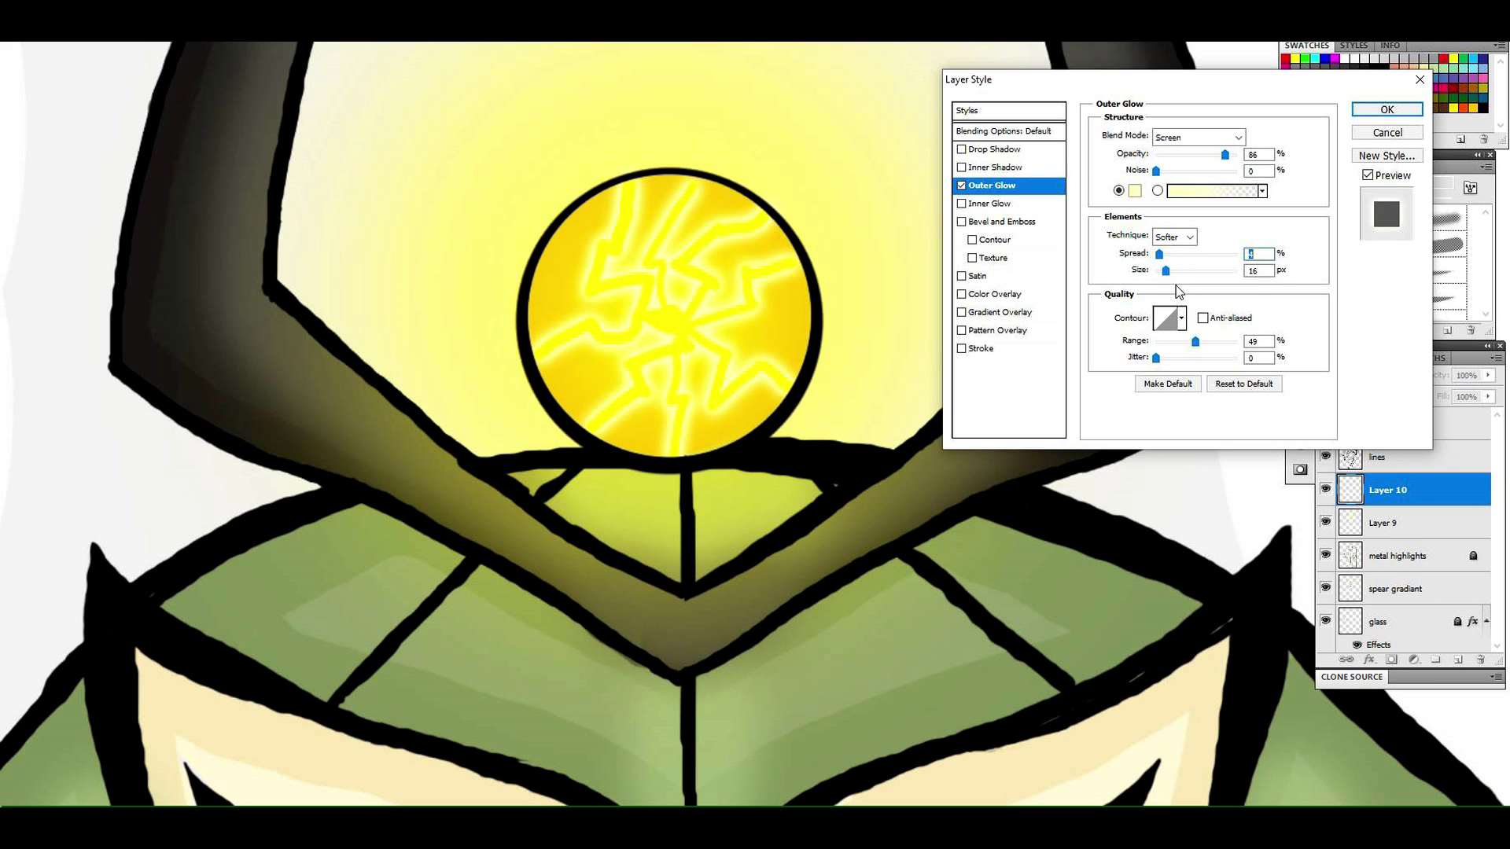
left_click_drag(1166, 271, 1172, 272)
left_click(1386, 110)
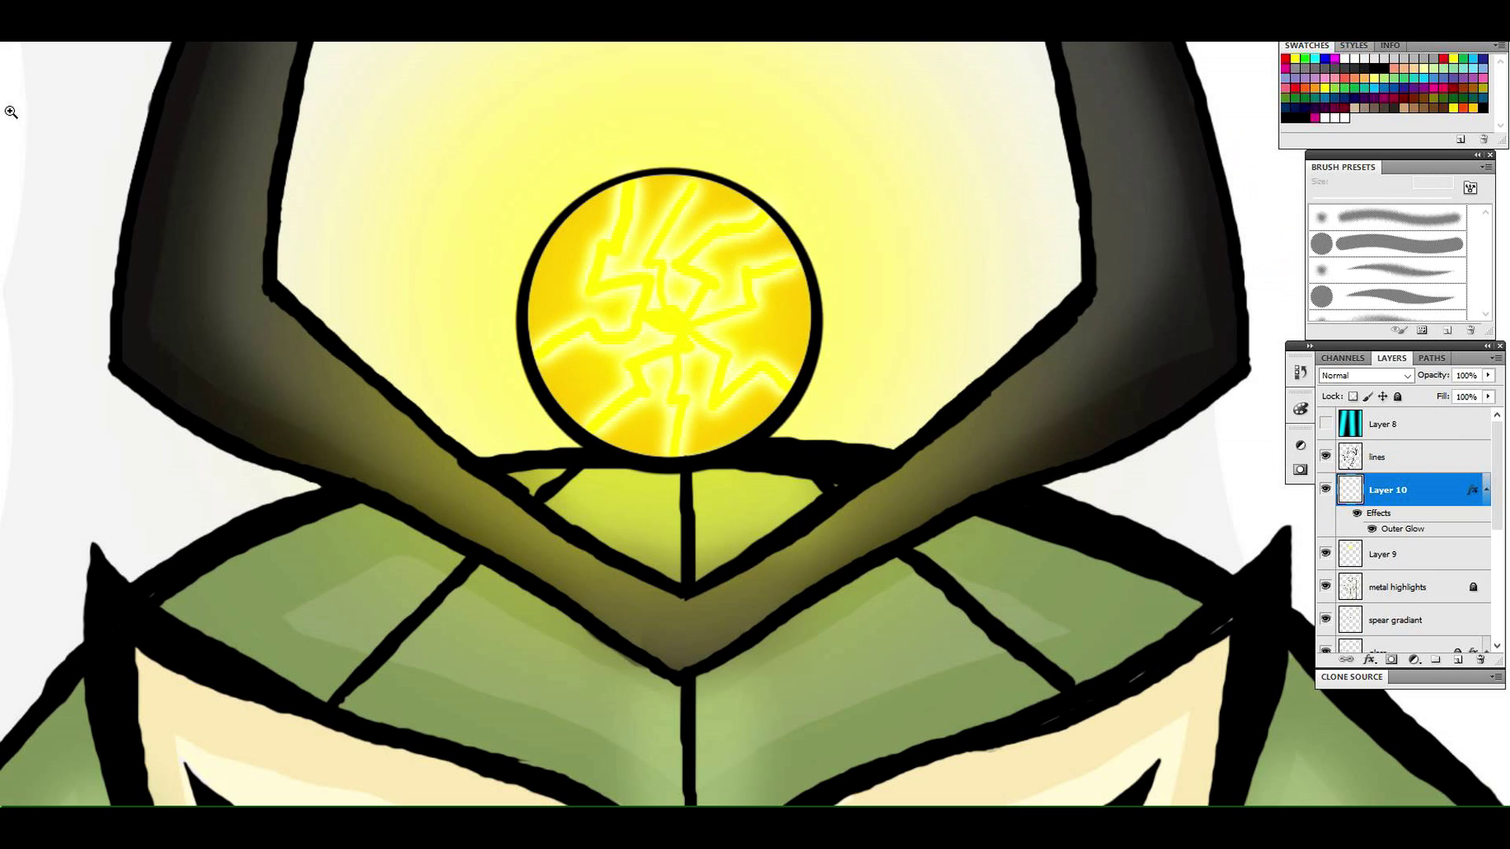
left_click(1398, 464)
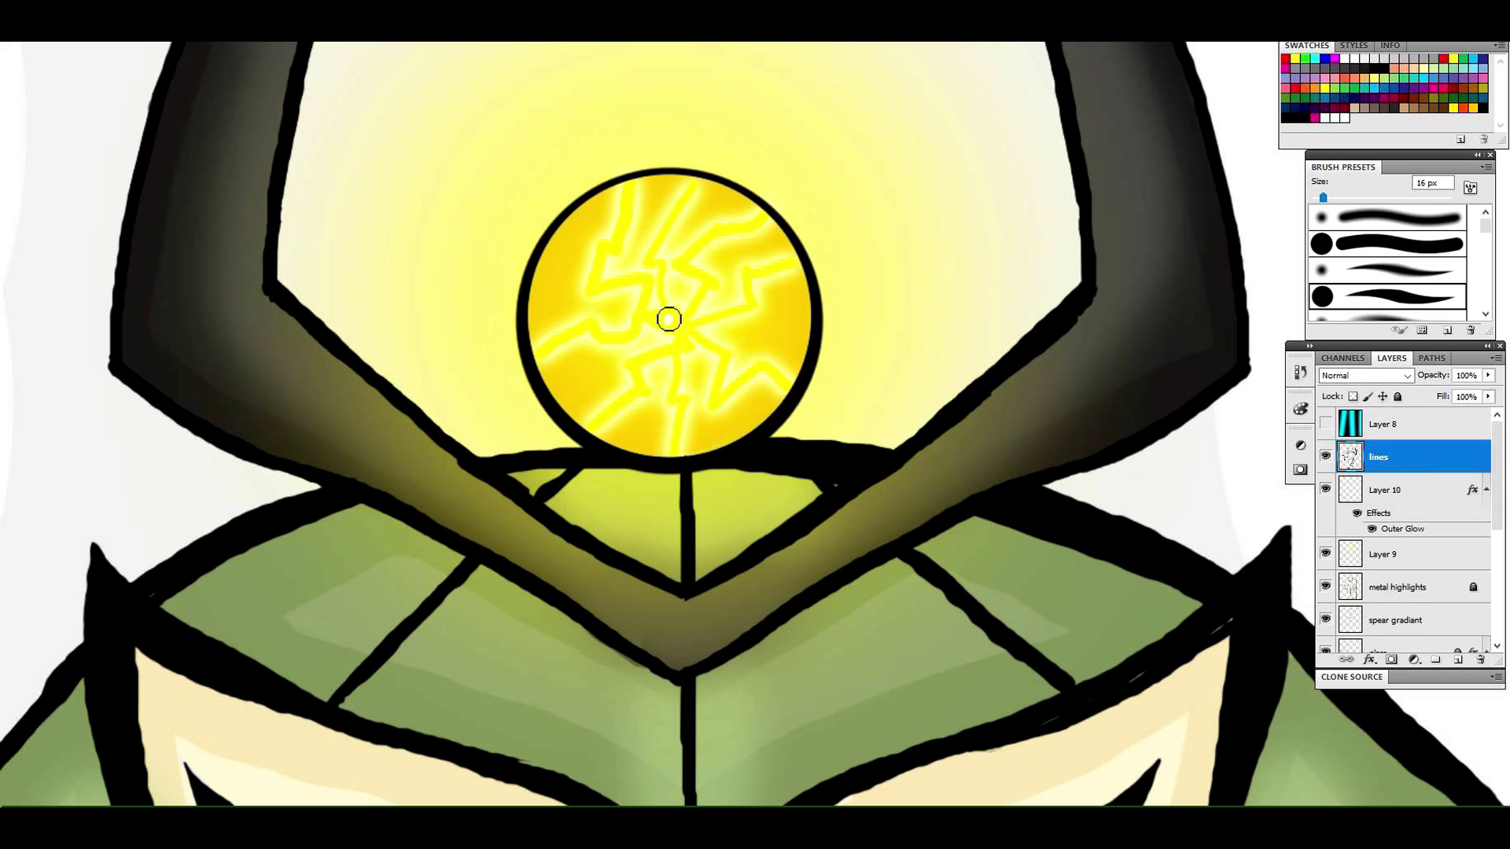
key("alt+bracketleft")
key("alt+bracketleft")
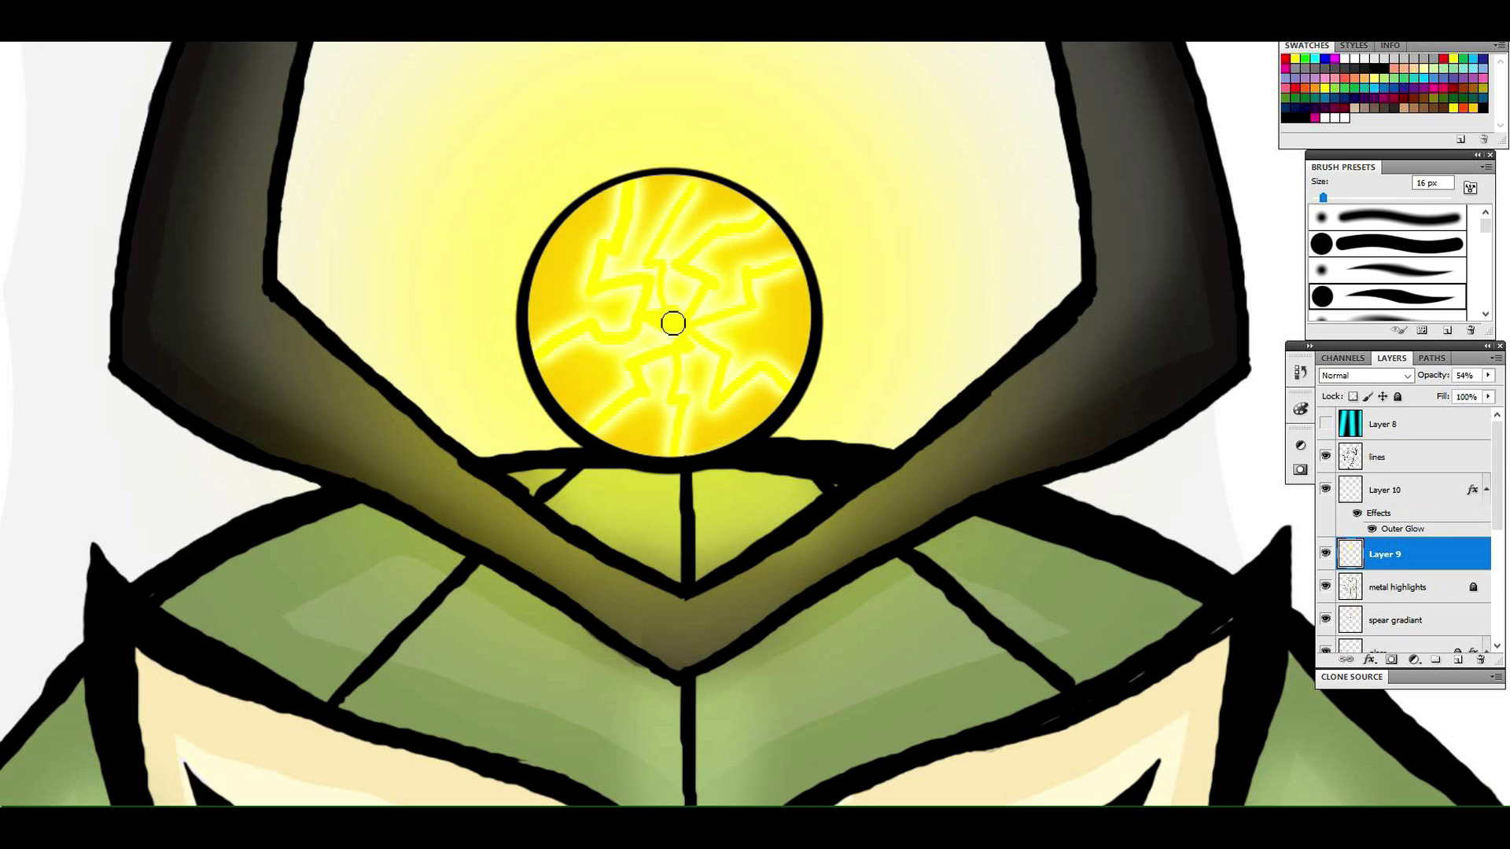
left_click(16, 5)
left_click(55, 30)
Dab a soft white highlight at the orb's centre on Layer 10 with a 26 px brush
left_click(1410, 481)
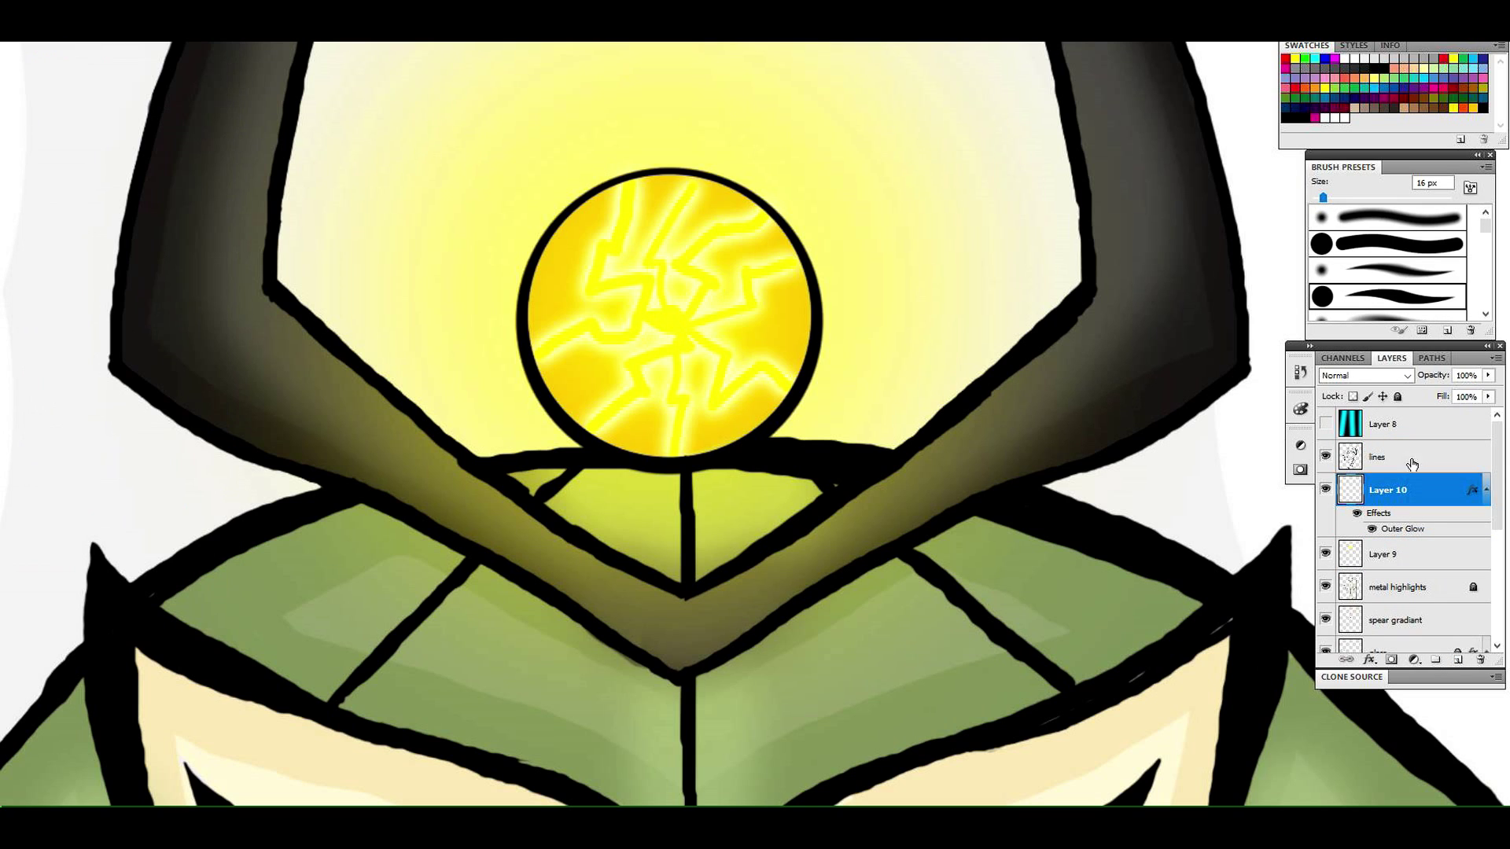
left_click(1324, 555)
left_click(1325, 555)
left_click(1372, 220)
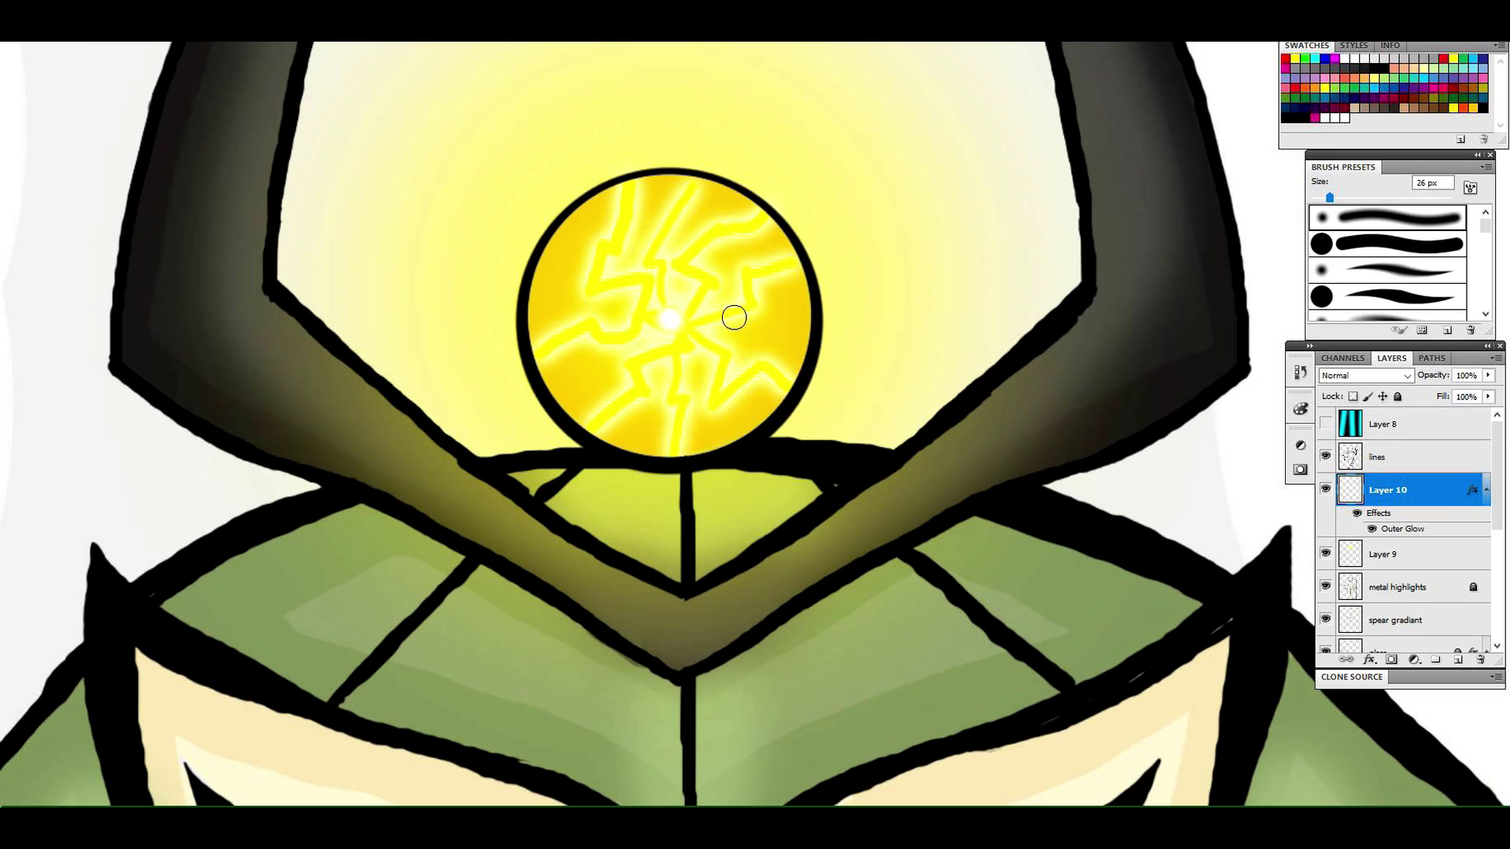
left_click(785, 386)
left_click(16, 5)
left_click(55, 30)
Reduce the brush size and dab highlights at the outer ends of the lightning bolts
left_click_drag(1330, 198, 1323, 197)
left_click(794, 393)
left_click(794, 264)
left_click(766, 213)
left_click(677, 452)
left_click(593, 427)
left_click(1388, 244)
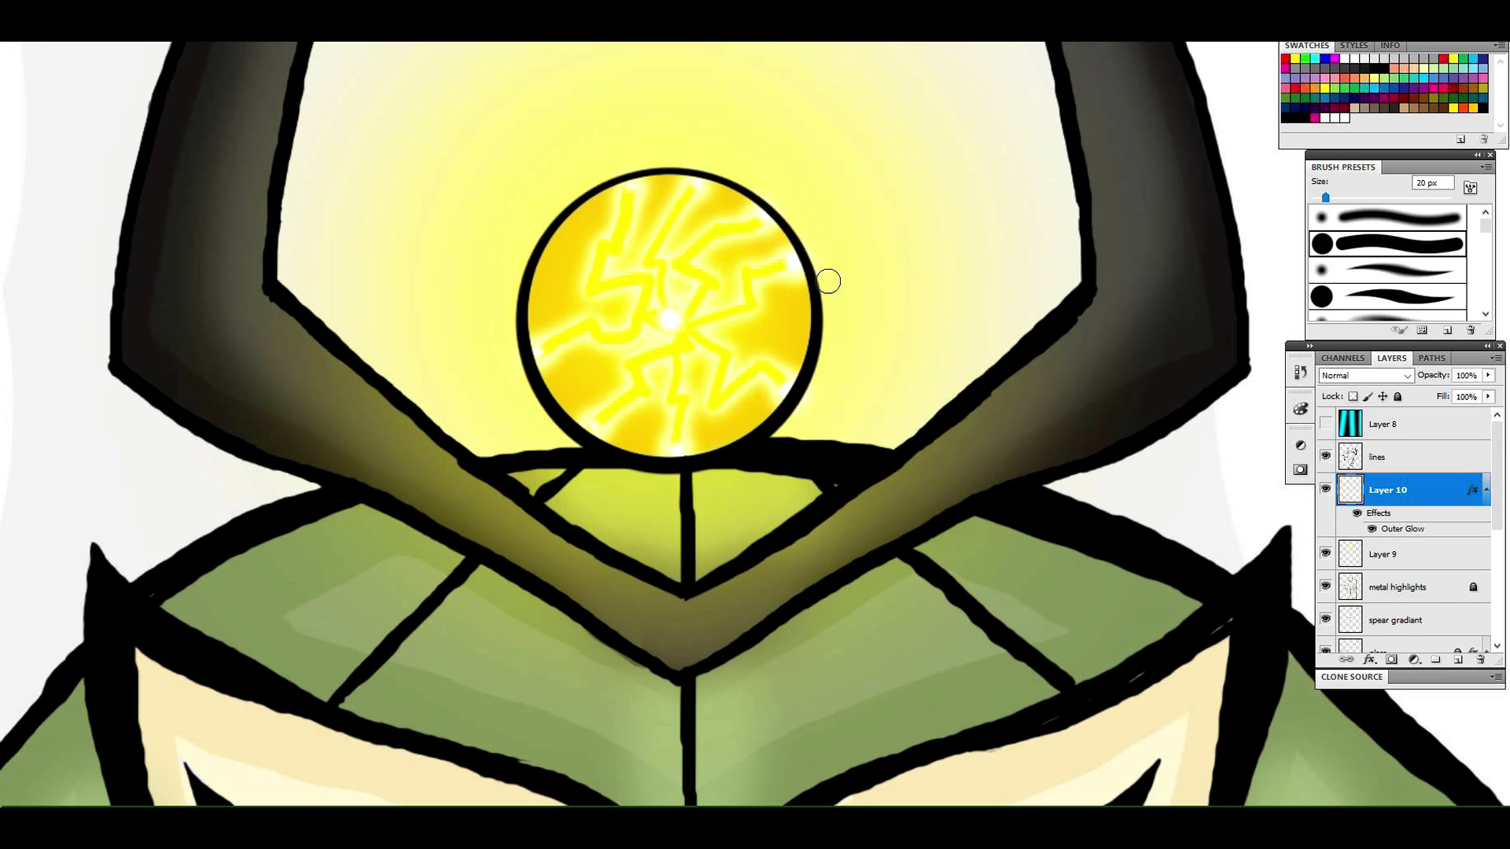
Compare the whole artwork with Layer 8 shown and hidden, leave it hidden, and save the file
key("ctrl+0")
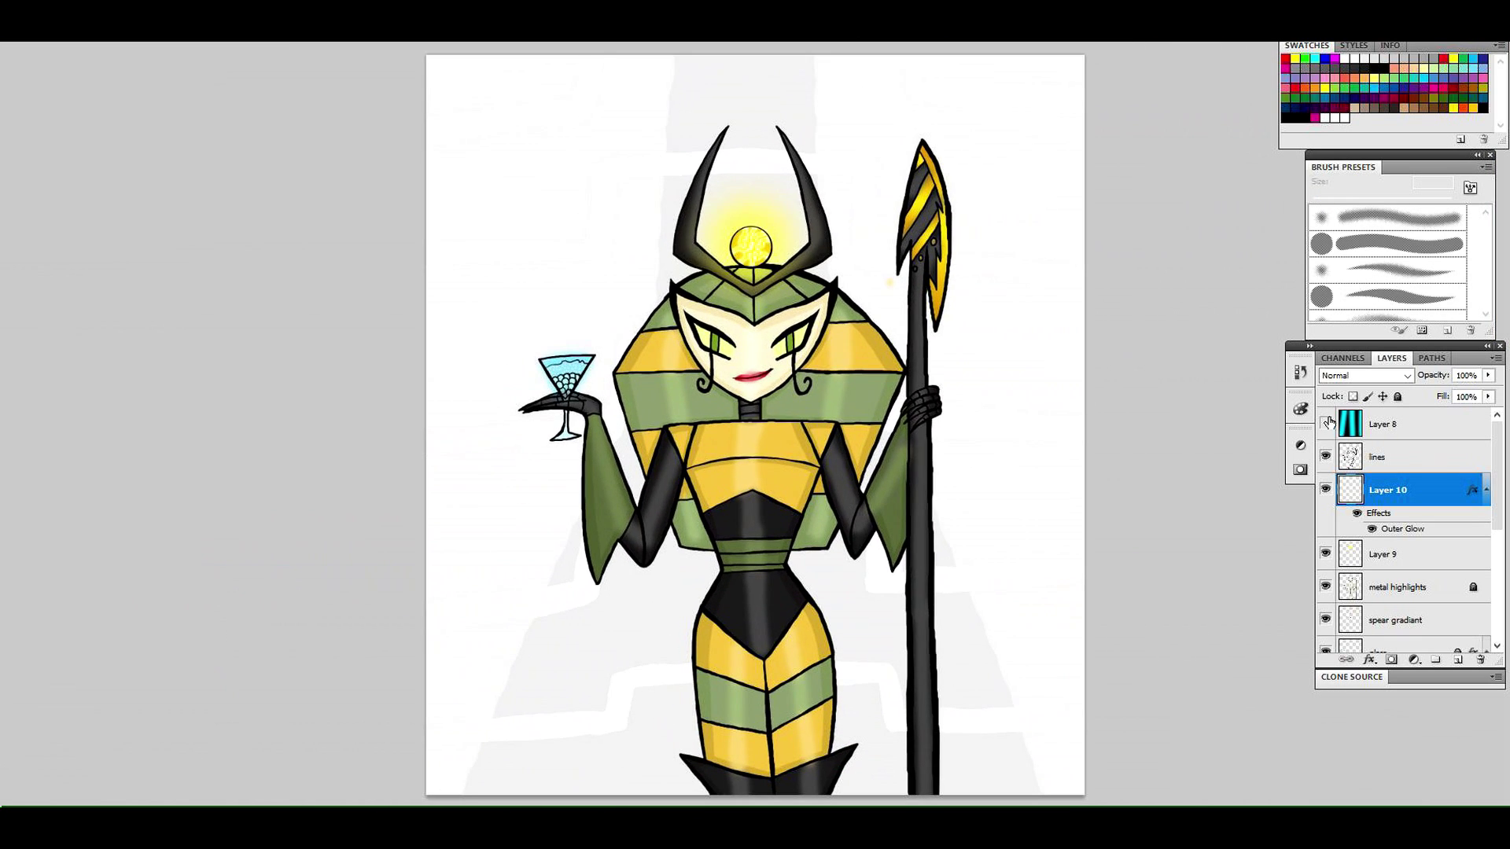
left_click(1326, 424)
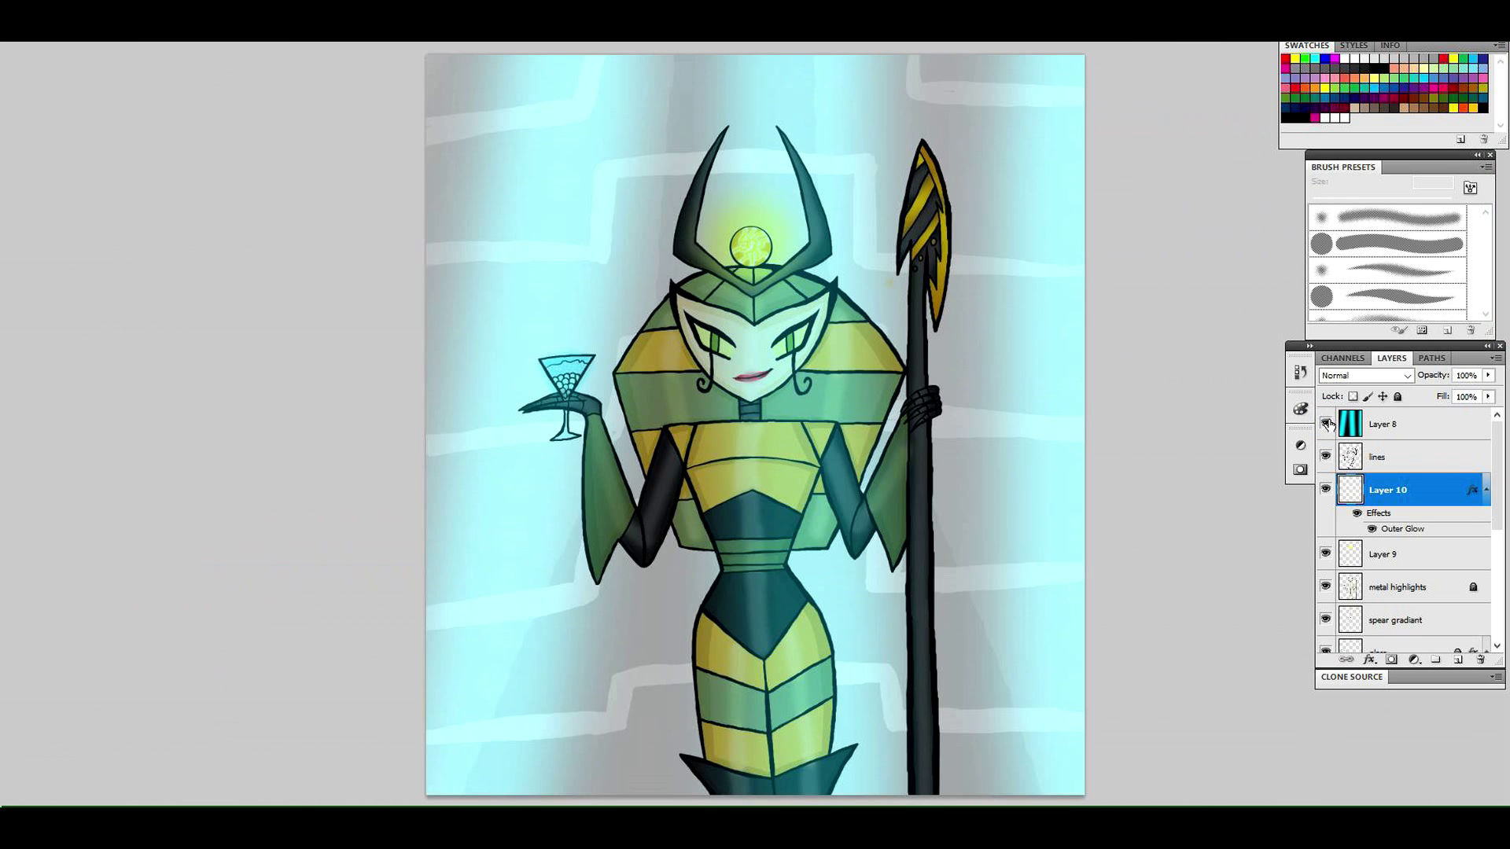
left_click(1326, 424)
left_click(1326, 423)
left_click(1328, 422)
left_click(1329, 422)
left_click(1420, 435)
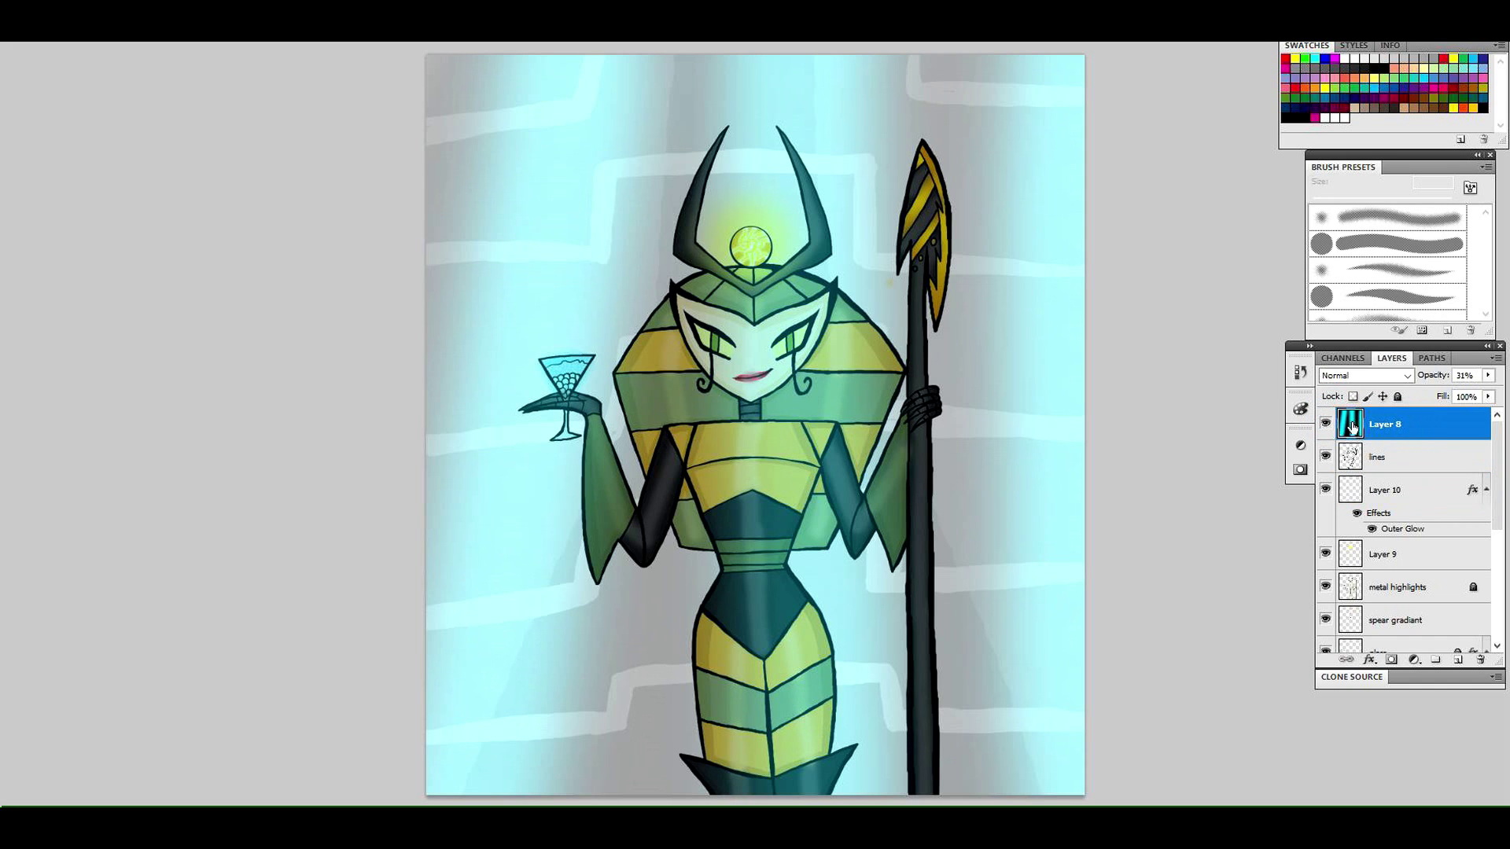
left_click(1327, 423)
left_click(9, 24)
left_click(92, 217)
Add a new layer between Layer 8 and lines and handwrite a black signature beside the headdress
left_click(1458, 659)
left_click(37, 99)
left_click_drag(1407, 426, 1431, 469)
left_click(1399, 293)
left_click_drag(498, 163, 526, 200)
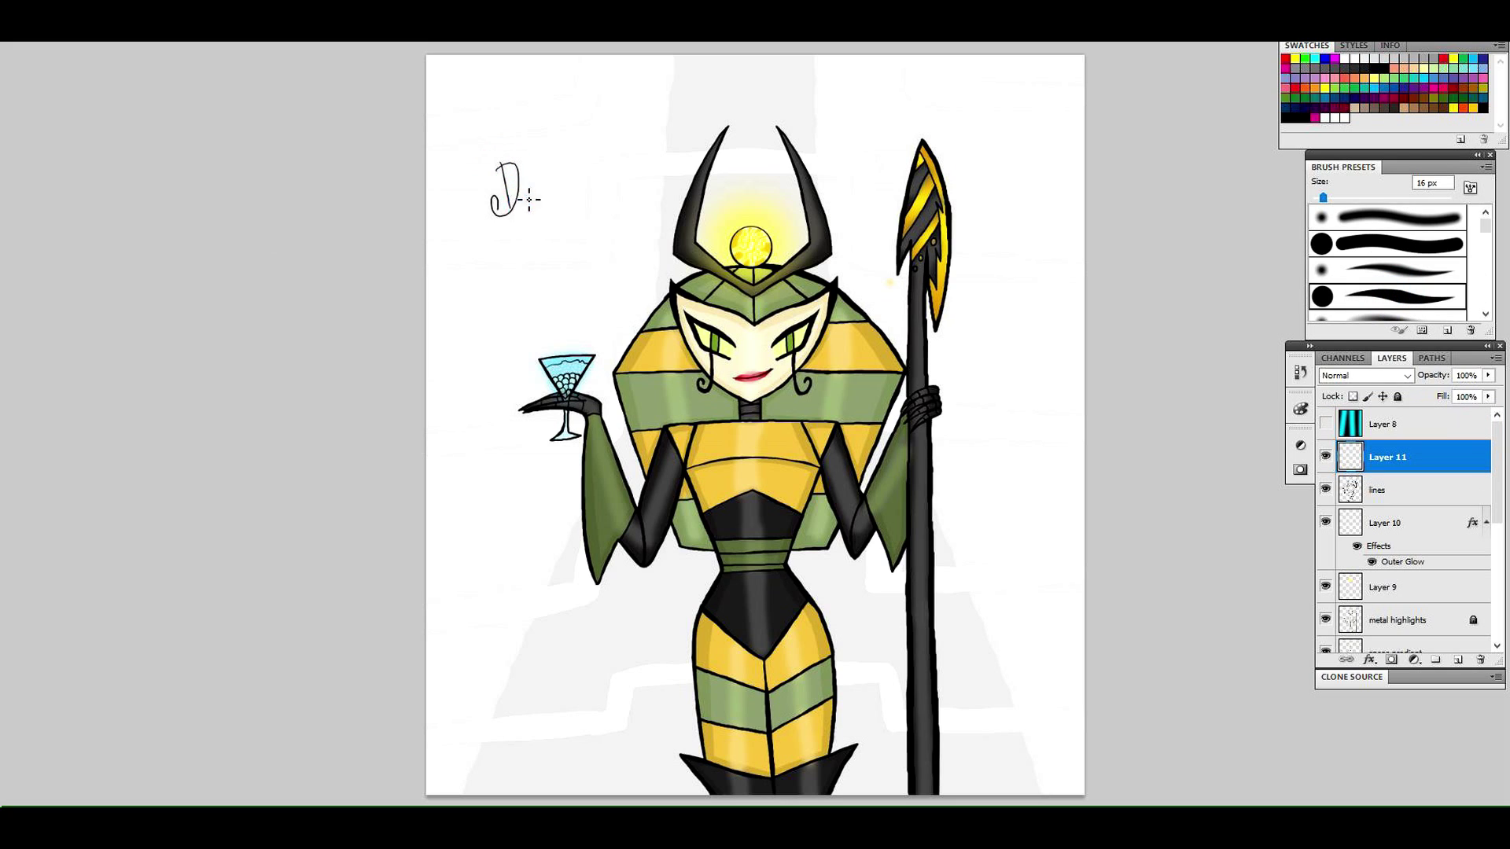
mouse_move(632, 206)
left_mouse_down()
mouse_move(652, 181)
mouse_move(666, 199)
mouse_move(702, 191)
mouse_move(657, 206)
left_mouse_up()
left_click(673, 213)
left_click(654, 210)
left_click(627, 206)
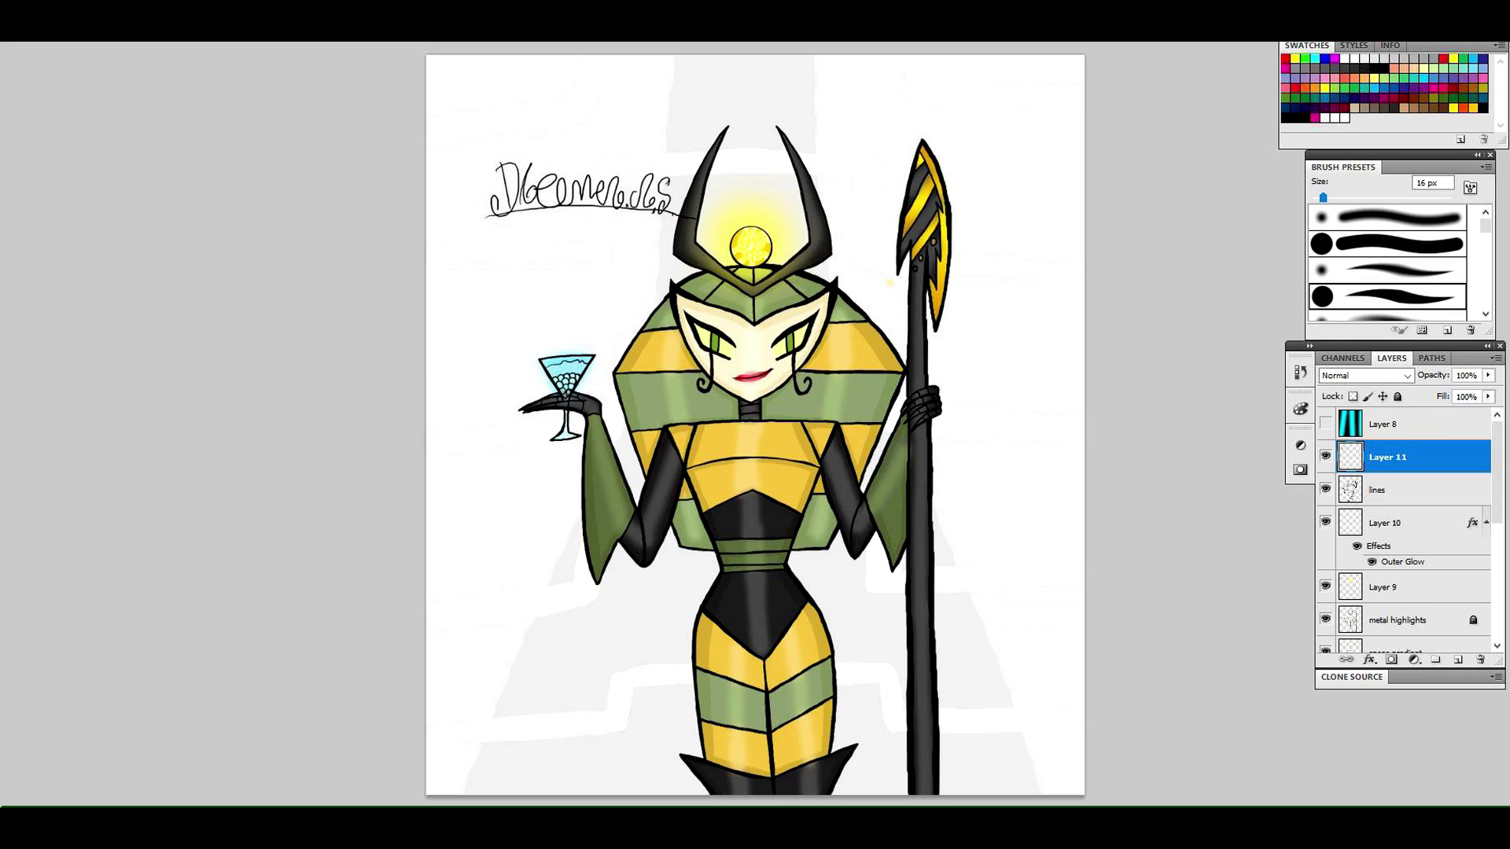
Undo the signature's underline and redraw it beneath the lettering
left_click(47, 15)
left_click(44, 38)
left_click_drag(470, 228, 704, 223)
left_click(27, 16)
left_click(43, 38)
mouse_move(466, 224)
left_mouse_down()
mouse_move(689, 213)
mouse_move(429, 166)
mouse_move(696, 239)
left_mouse_up()
key("l")
left_click(27, 16)
left_click(59, 35)
key("ctrl+z")
left_click_drag(464, 225, 674, 213)
Select the signature, scale it down, move it beside the character's waist, and clear the selection
left_click_drag(429, 181, 519, 141)
right_click(599, 189)
left_click(653, 404)
mouse_move(643, 141)
left_mouse_down()
mouse_move(837, 486)
mouse_move(614, 366)
mouse_move(656, 579)
mouse_move(695, 570)
mouse_move(699, 550)
left_mouse_up()
key("Return")
key("ctrl+t")
key("Return")
key("ctrl+d")
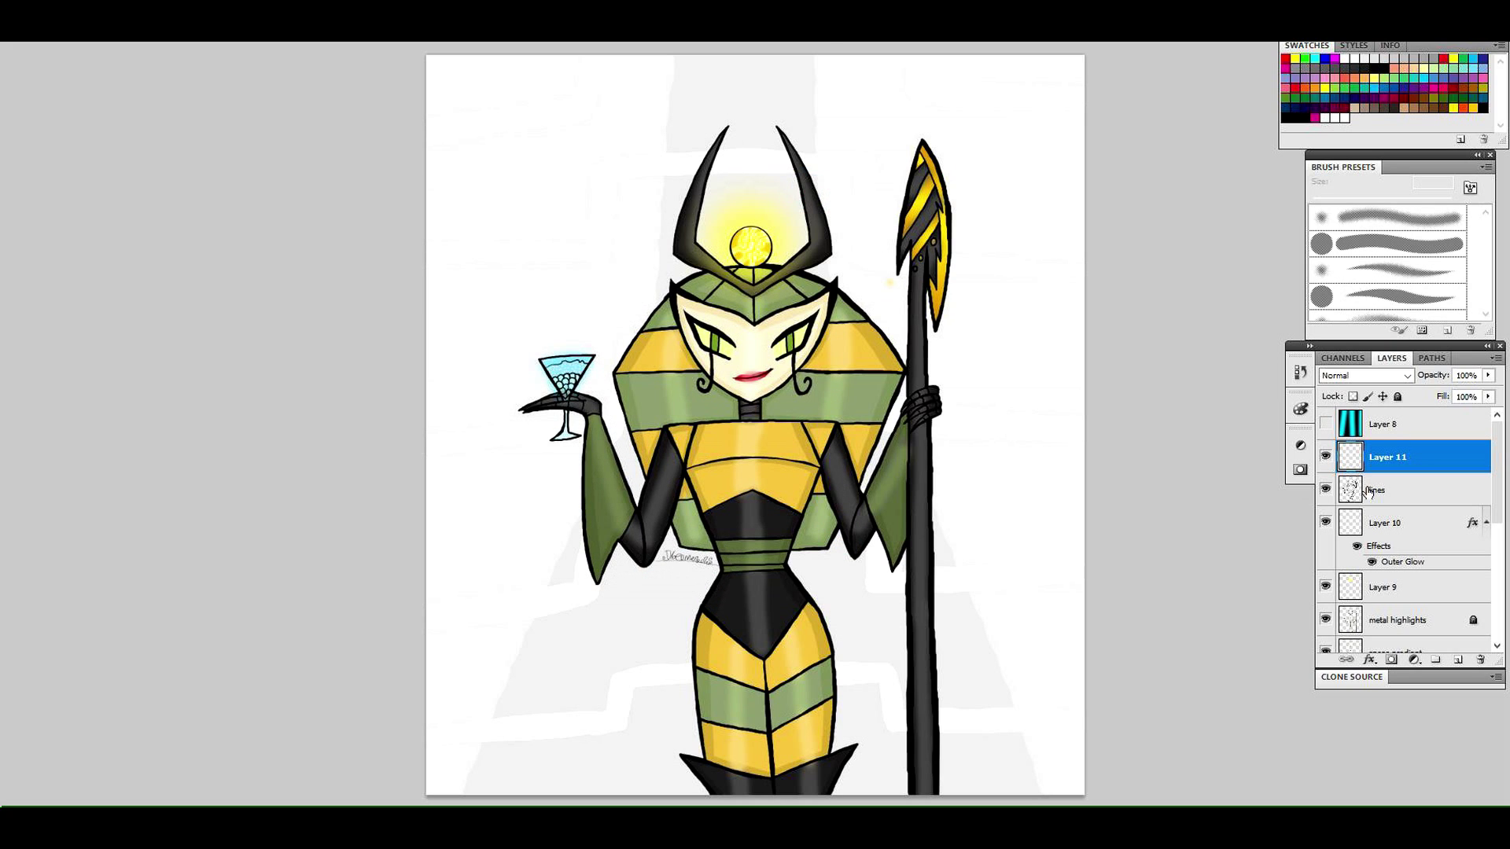
Show Layer 8 again and save the file
left_click(1325, 423)
scroll(665, 270, "down", 1)
left_click(12, 16)
left_click(31, 217)
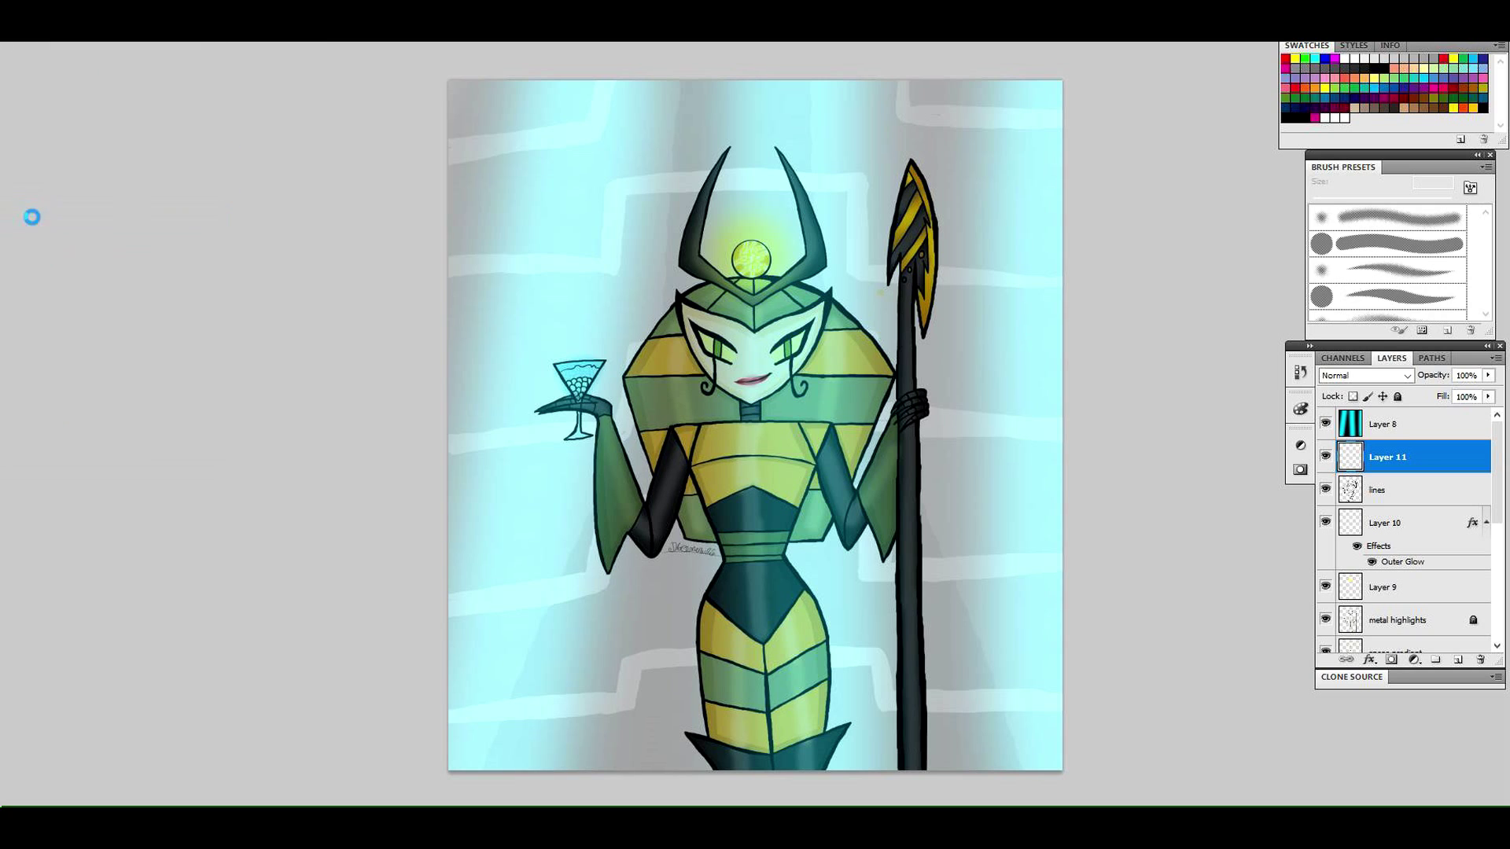
Add a new layer directly above metal highlights and hide Layer 8
left_click(1440, 598)
left_click(1419, 630)
left_click(1458, 659)
left_click(1325, 424)
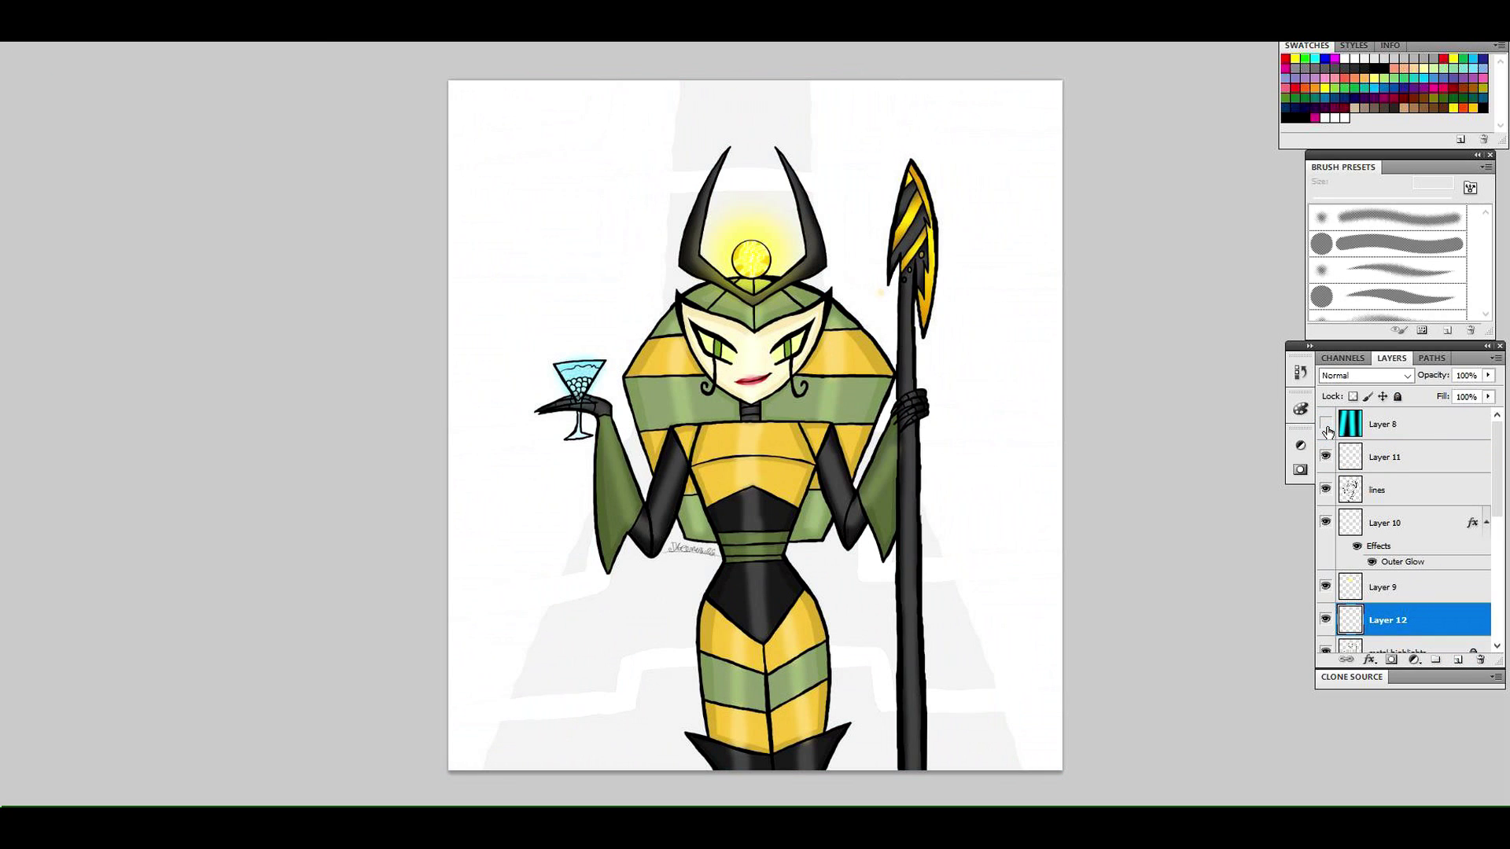
Paint a yellow glow over and around the spearhead on Layer 12 with a 106 px soft brush
key("b")
left_click(1385, 216)
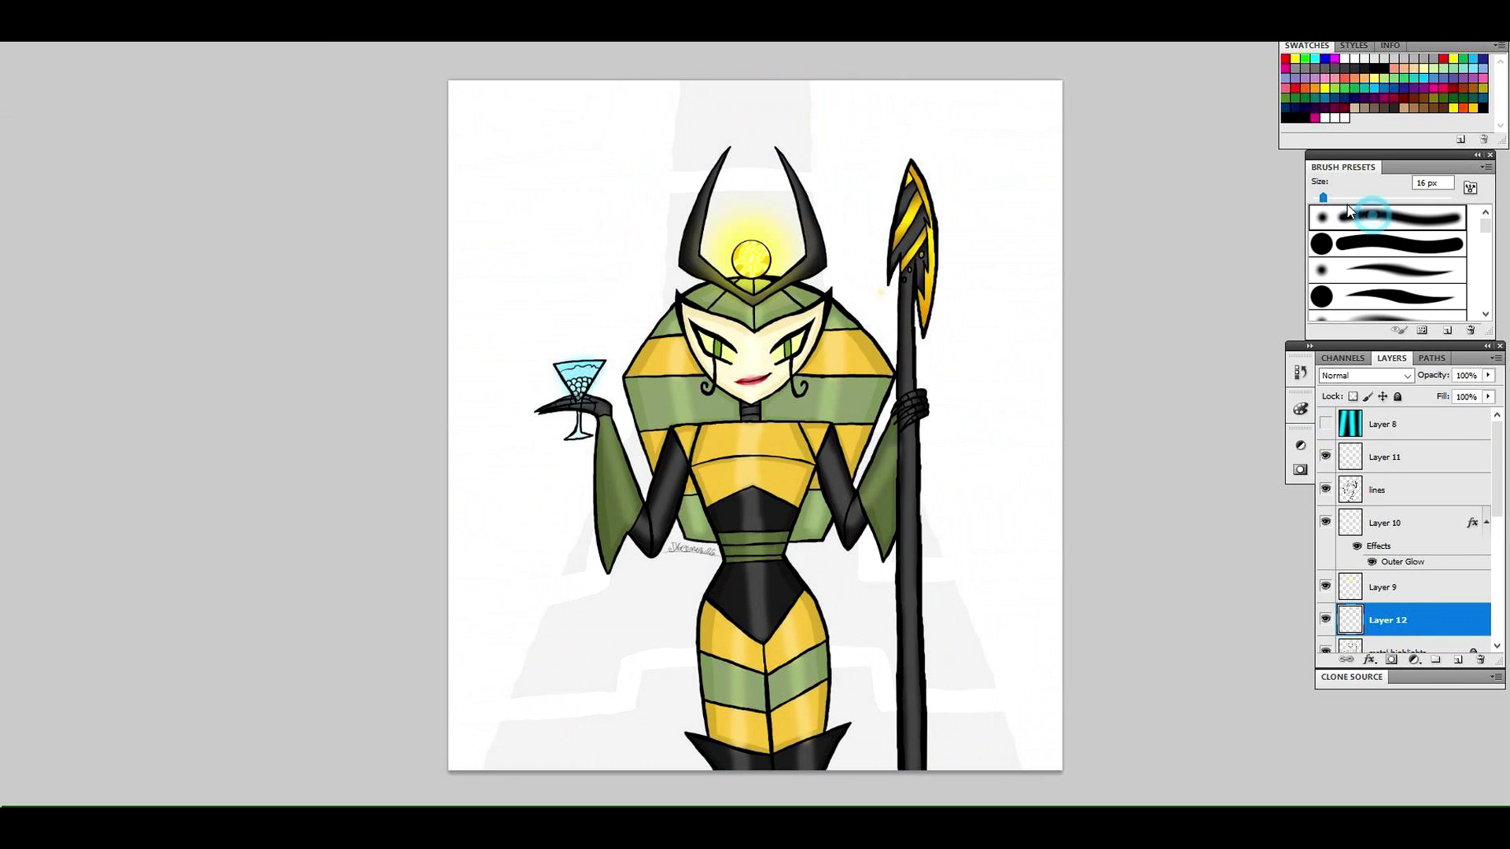
key("bracketright")
key("bracketright")
key("bracketright")
key("bracketright")
key("bracketright")
key("bracketright")
key("bracketright")
key("bracketright")
key("bracketright")
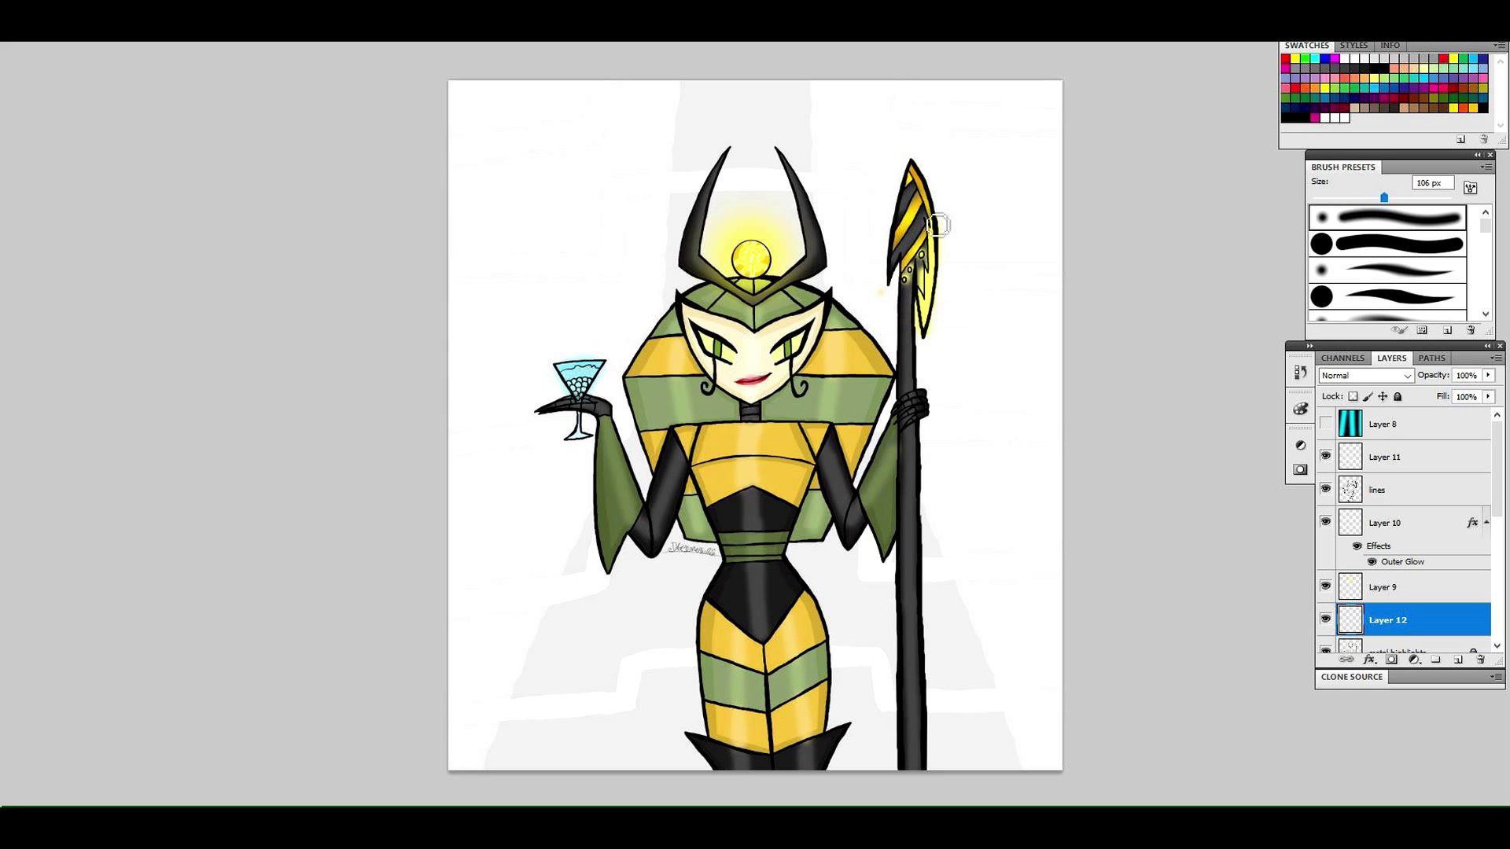
left_click_drag(938, 226, 934, 215)
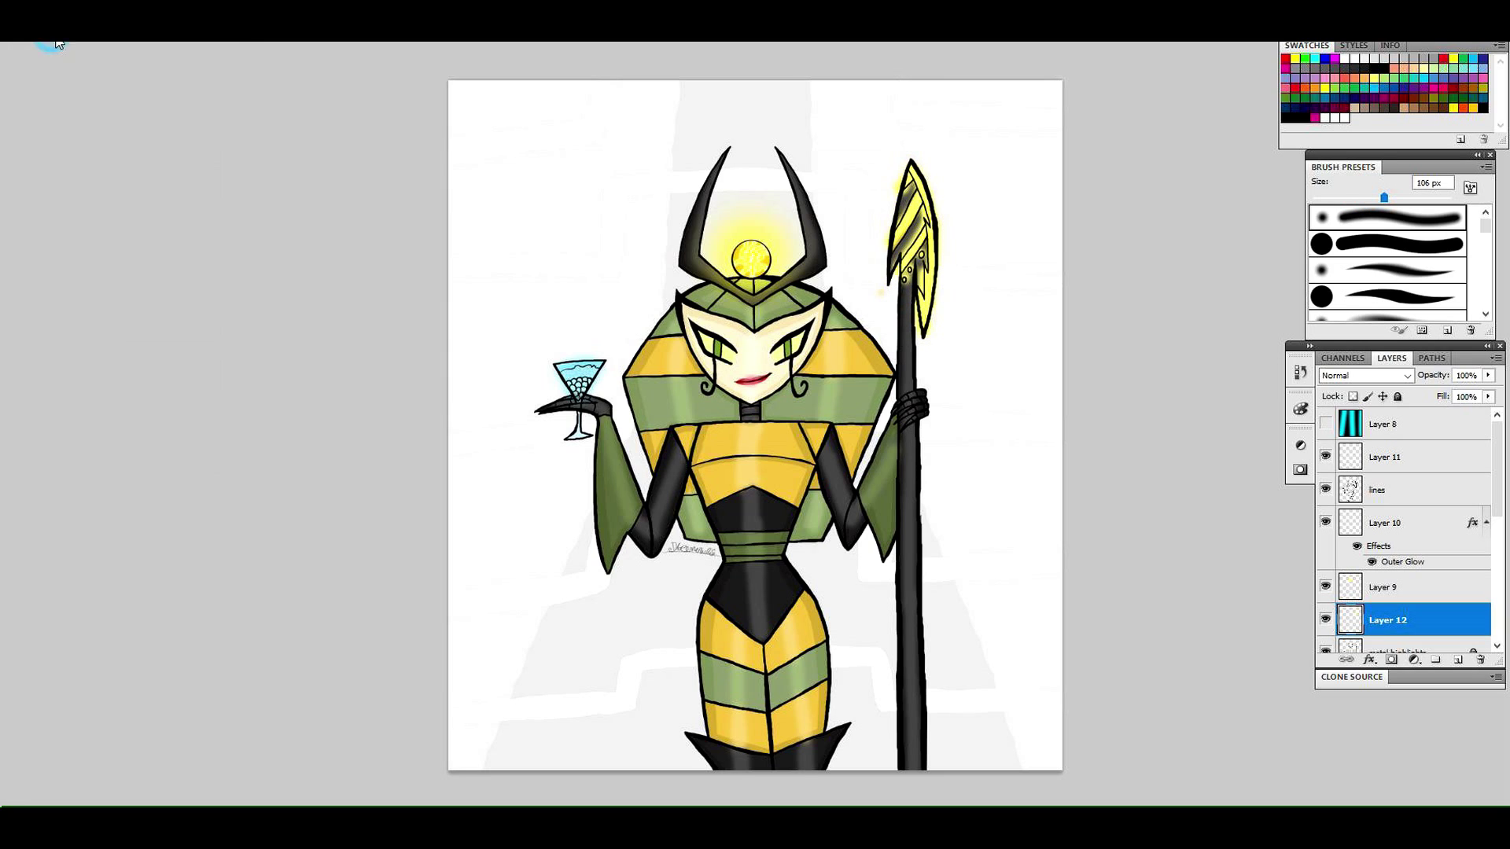
left_click_drag(903, 158, 928, 326)
left_click_drag(1384, 197, 1382, 197)
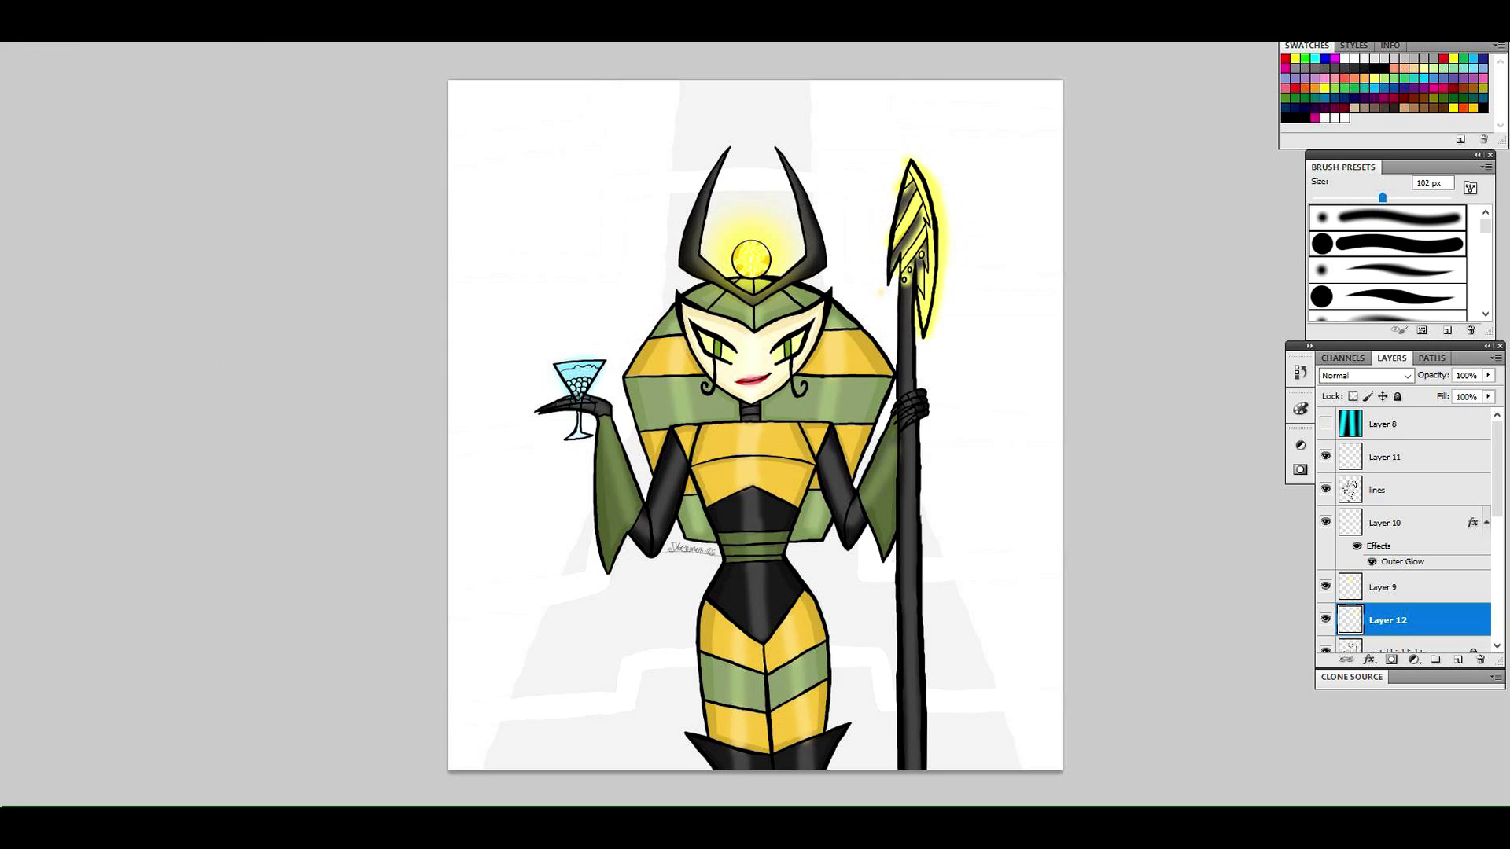
Hide and show the layers one at a time to check what each one contributes to the artwork
left_click(1326, 489)
left_click(1325, 489)
left_click(1326, 522)
left_click(1326, 522)
left_click(1325, 586)
left_click(1326, 586)
left_click(1325, 618)
left_click(1325, 619)
left_click(1327, 571)
left_click_drag(1501, 480, 1505, 580)
left_click(1327, 570)
left_click(1326, 603)
left_click(1326, 603)
left_click(1326, 636)
left_click(1326, 636)
left_click(1325, 549)
left_click(1325, 549)
Select the layer checked last in the lower part of the stack and lock it completely
left_click(1418, 558)
left_click(1397, 397)
scroll(1496, 516, "up", 5)
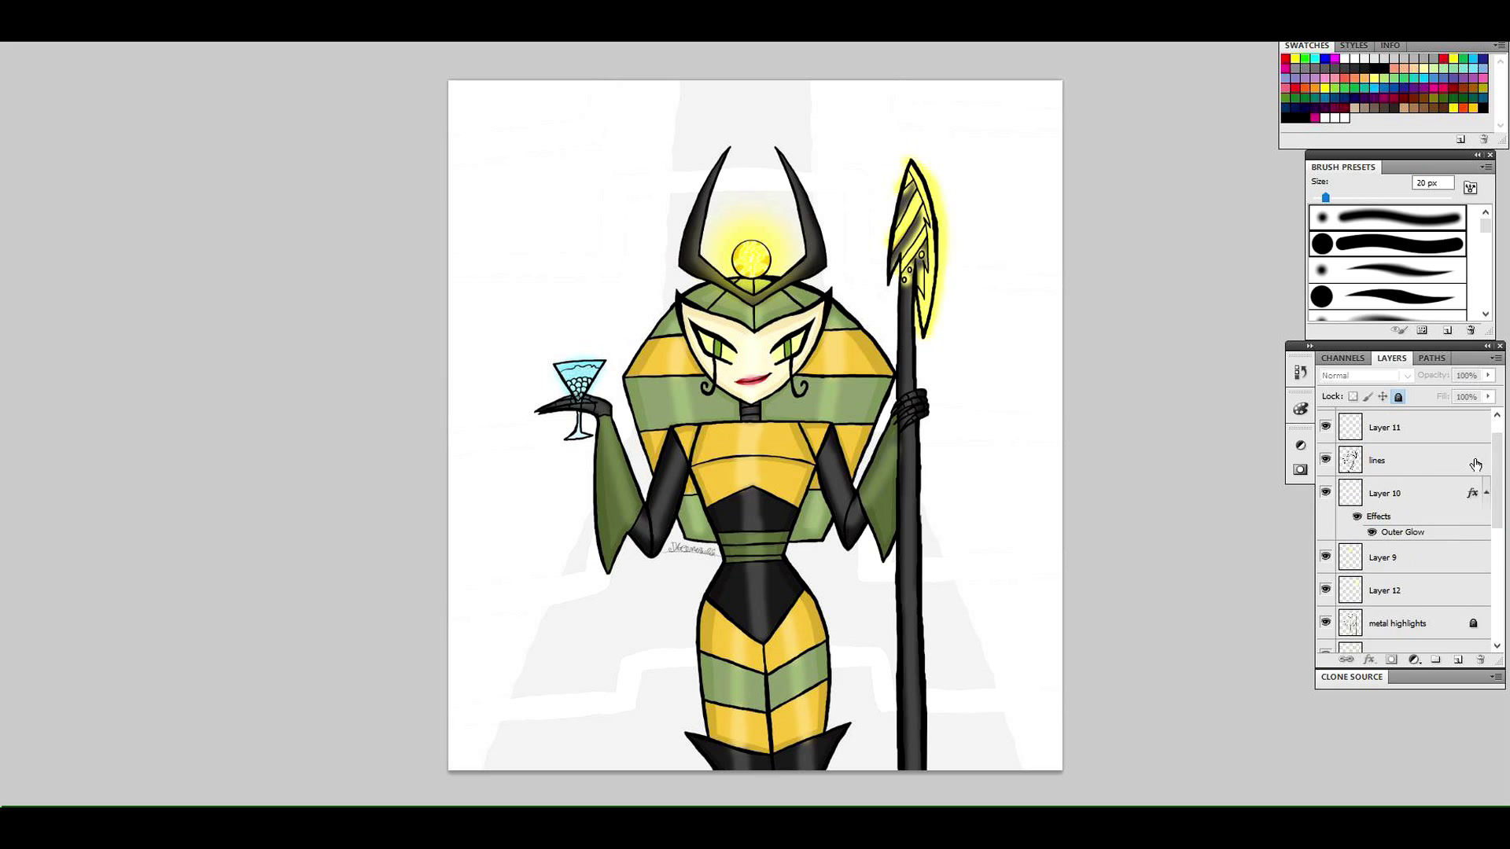
Check the upper layers down to spear gradient for their effect on the spearhead, and select spear gradient
left_click(1326, 587)
left_click(1326, 522)
left_click(1325, 522)
left_click(1326, 489)
left_click(1326, 489)
left_click(1326, 456)
left_click(1326, 456)
left_click_drag(1495, 464, 1496, 513)
left_click(1326, 557)
left_click(1326, 557)
left_click(1347, 558)
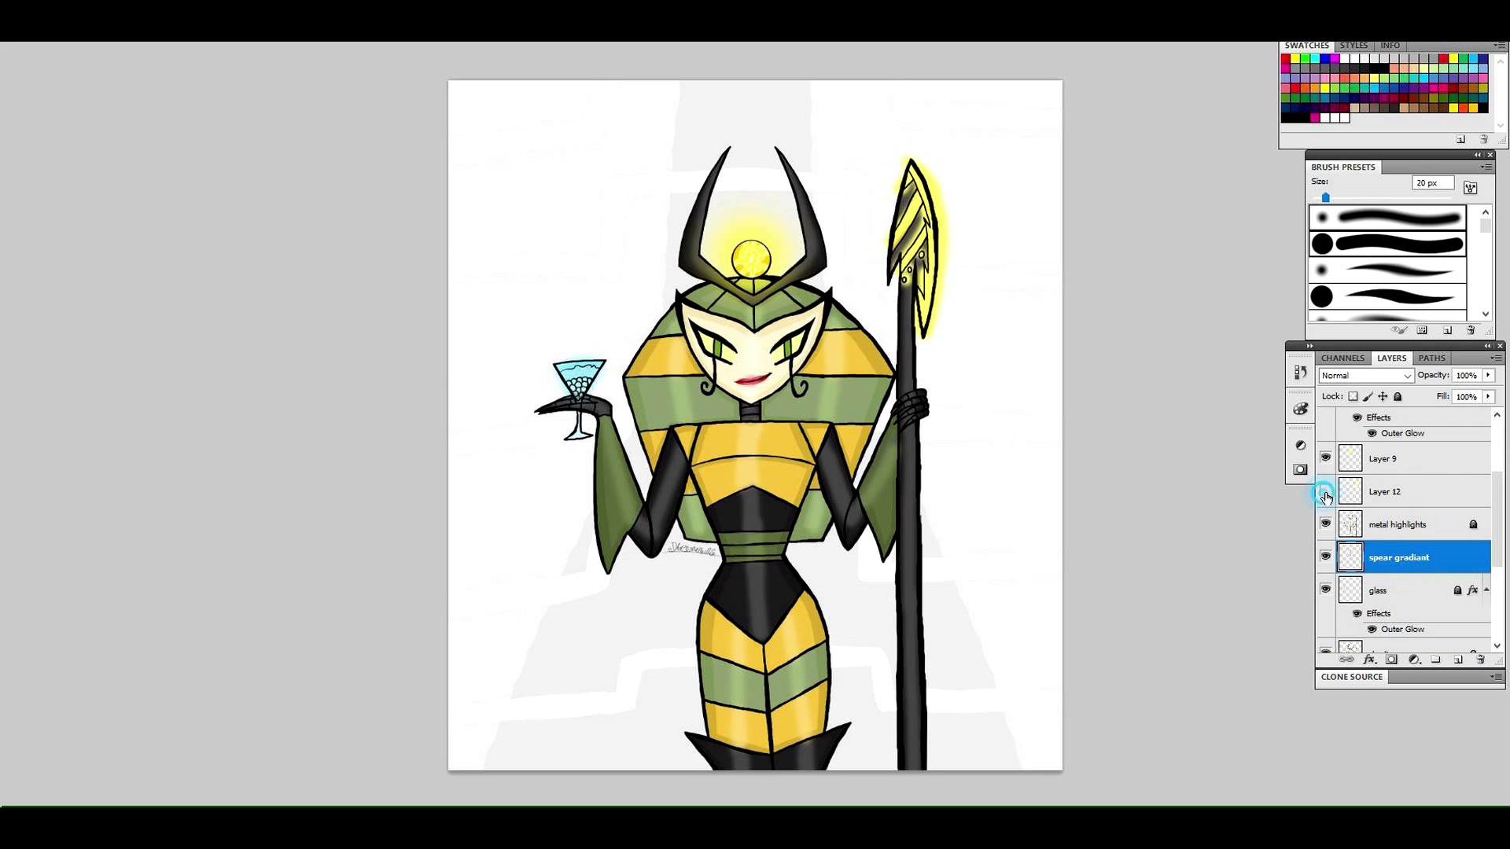
Lower the opacity of Layer 12, the spearhead glow, to 61%
left_click(1347, 493)
double_click(1412, 496)
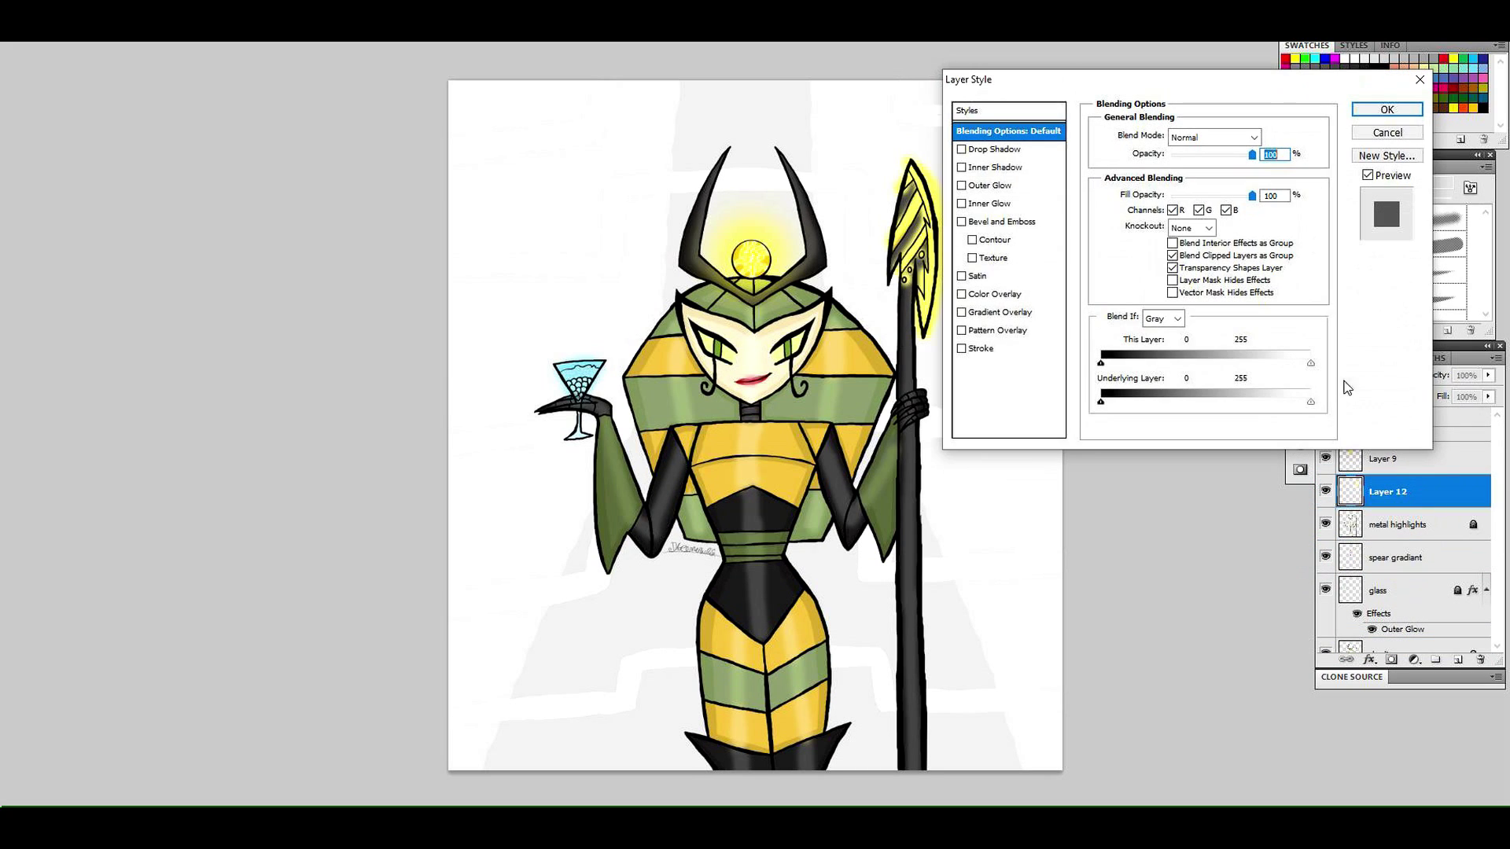
left_click(1219, 156)
left_click(1386, 109)
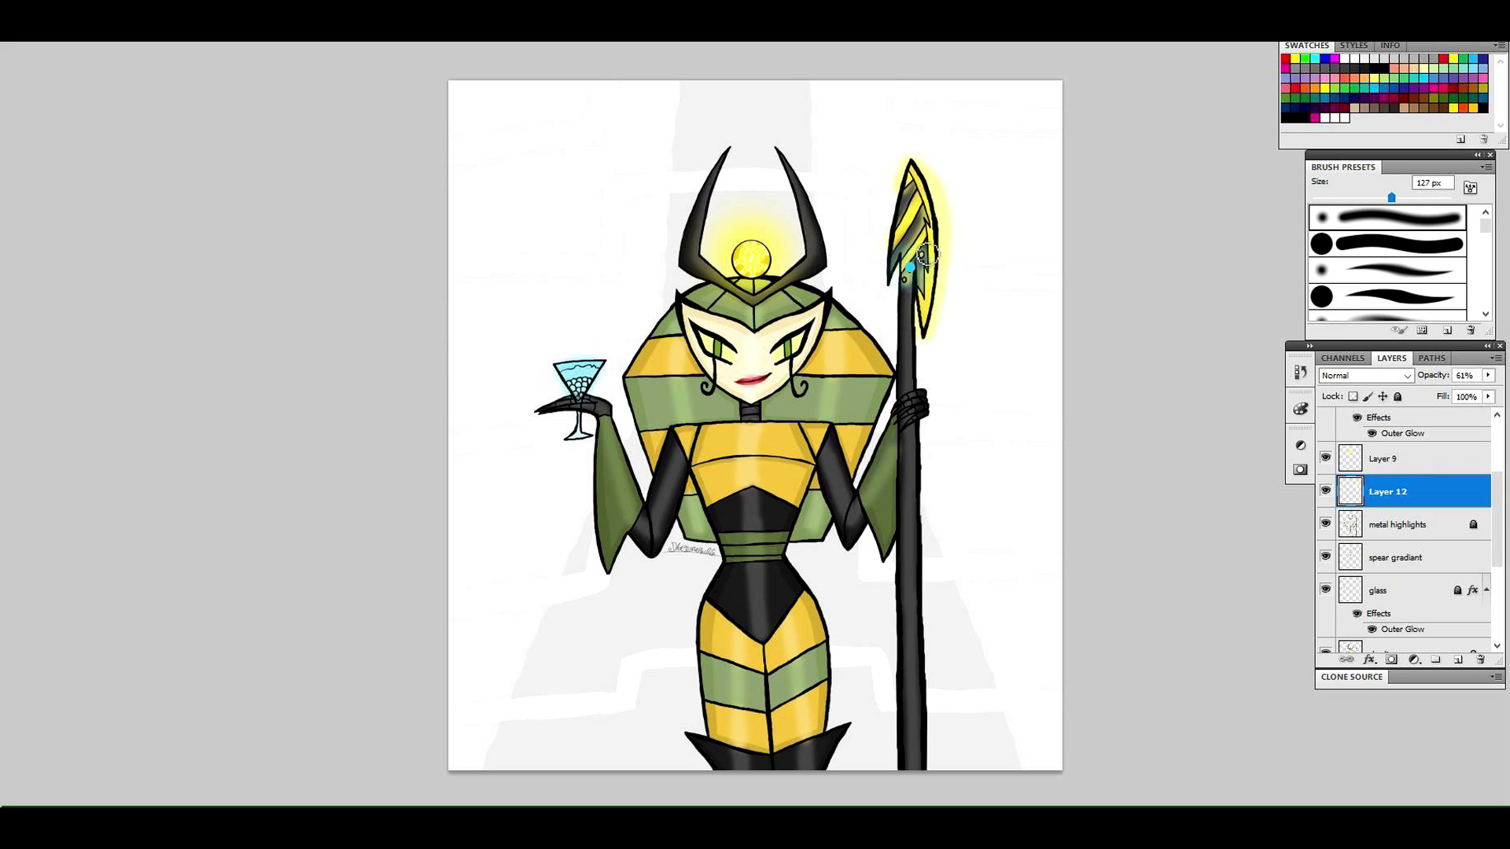
Trim the outer edge of the Layer 12 glow beside the spearhead with a 115 px eraser
key("e")
left_click(1382, 226)
left_click(946, 181)
left_click_drag(1352, 196, 1387, 197)
left_click(948, 181)
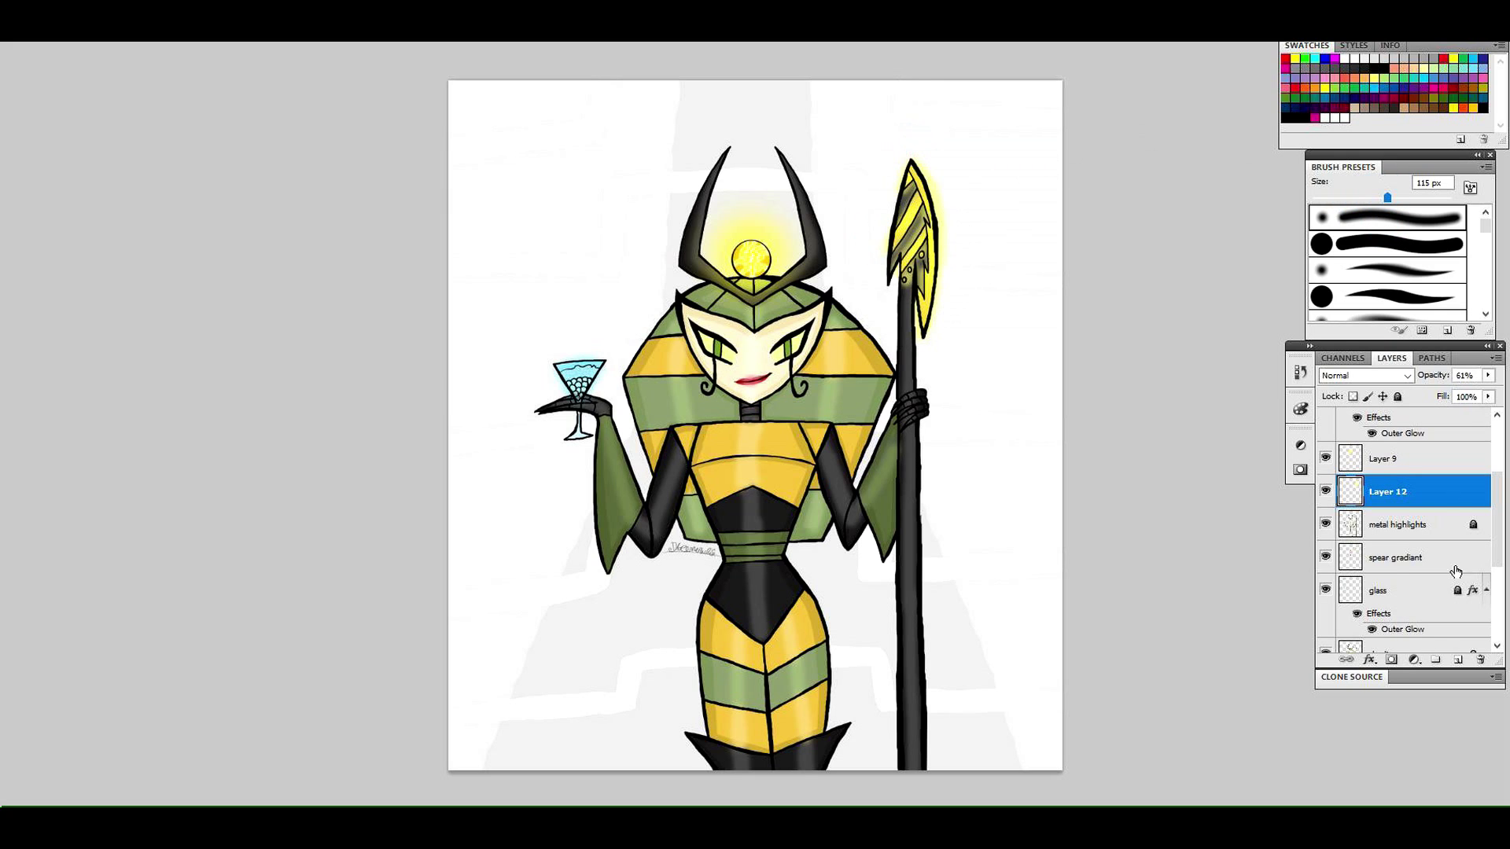
Show Layer 8, compare the artwork with and without the Layer 12 spearhead glow, and leave the glow hidden
scroll(1477, 555, "up", 3)
left_click(1325, 424)
left_click(1326, 619)
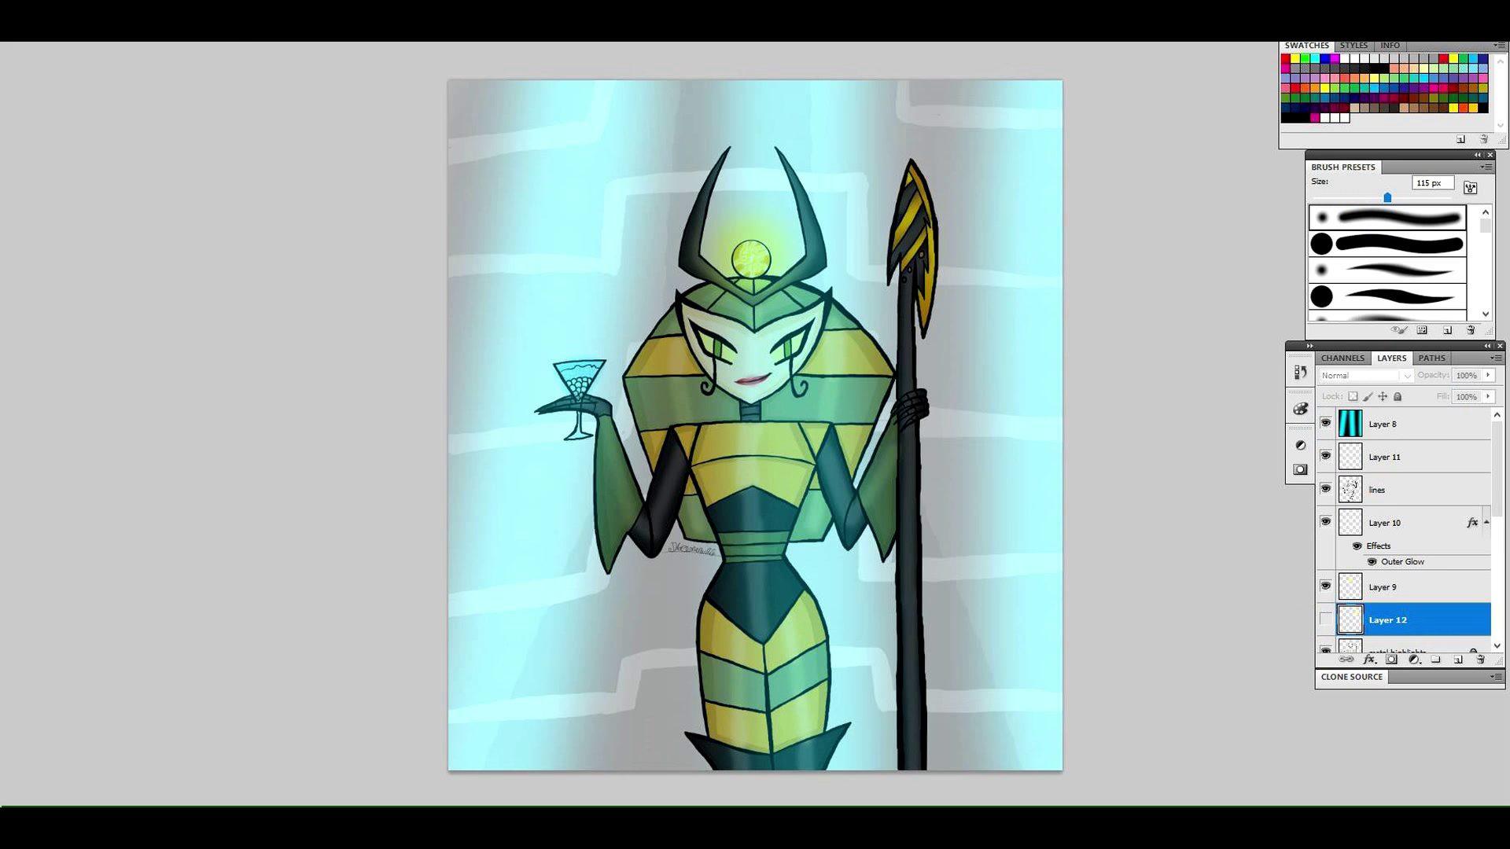
left_click(1326, 619)
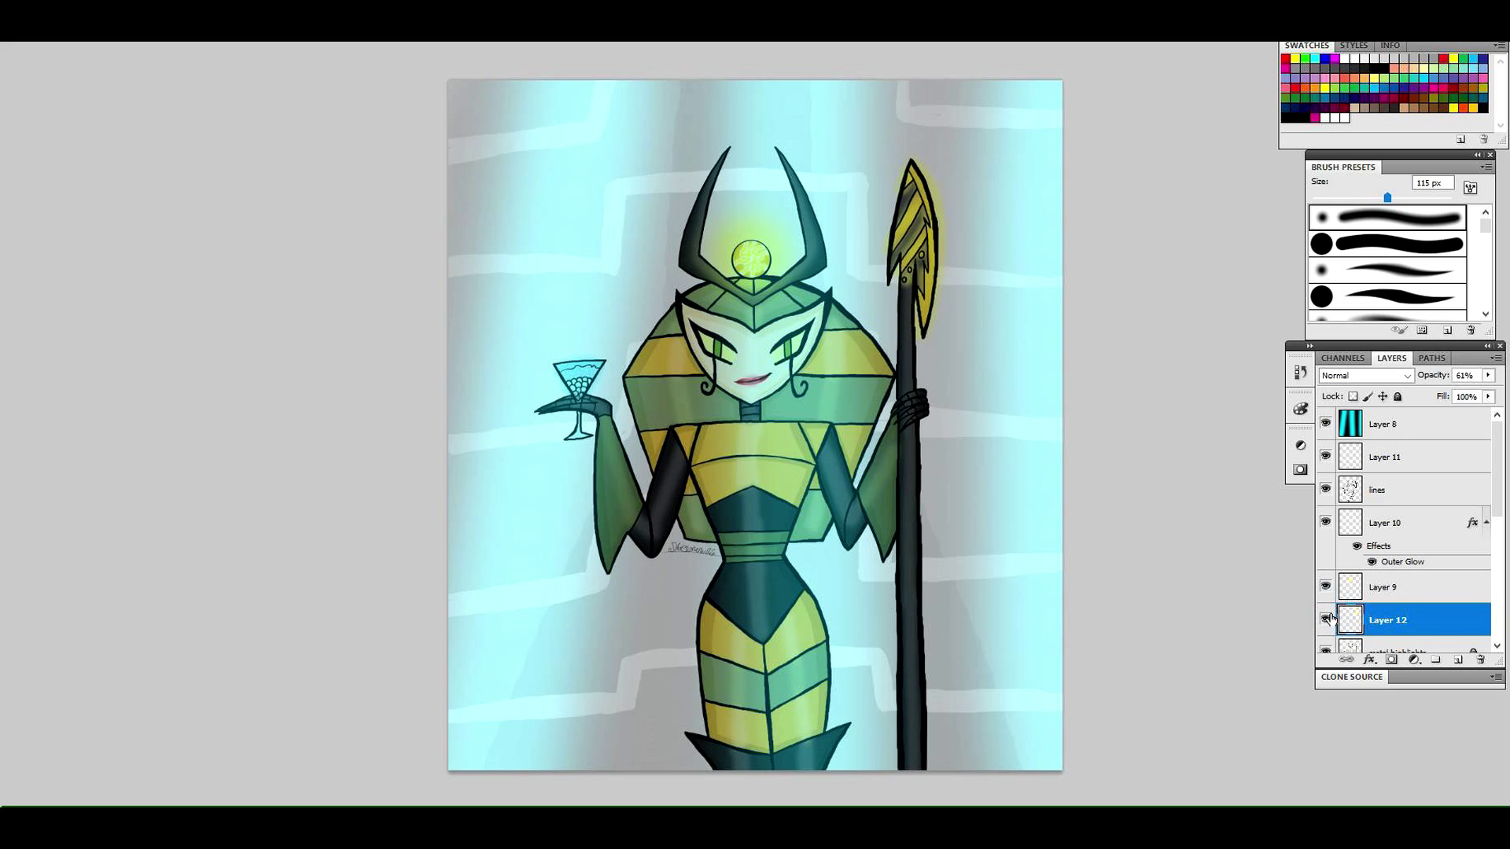
left_click(1325, 620)
left_click(1326, 619)
left_click(1325, 620)
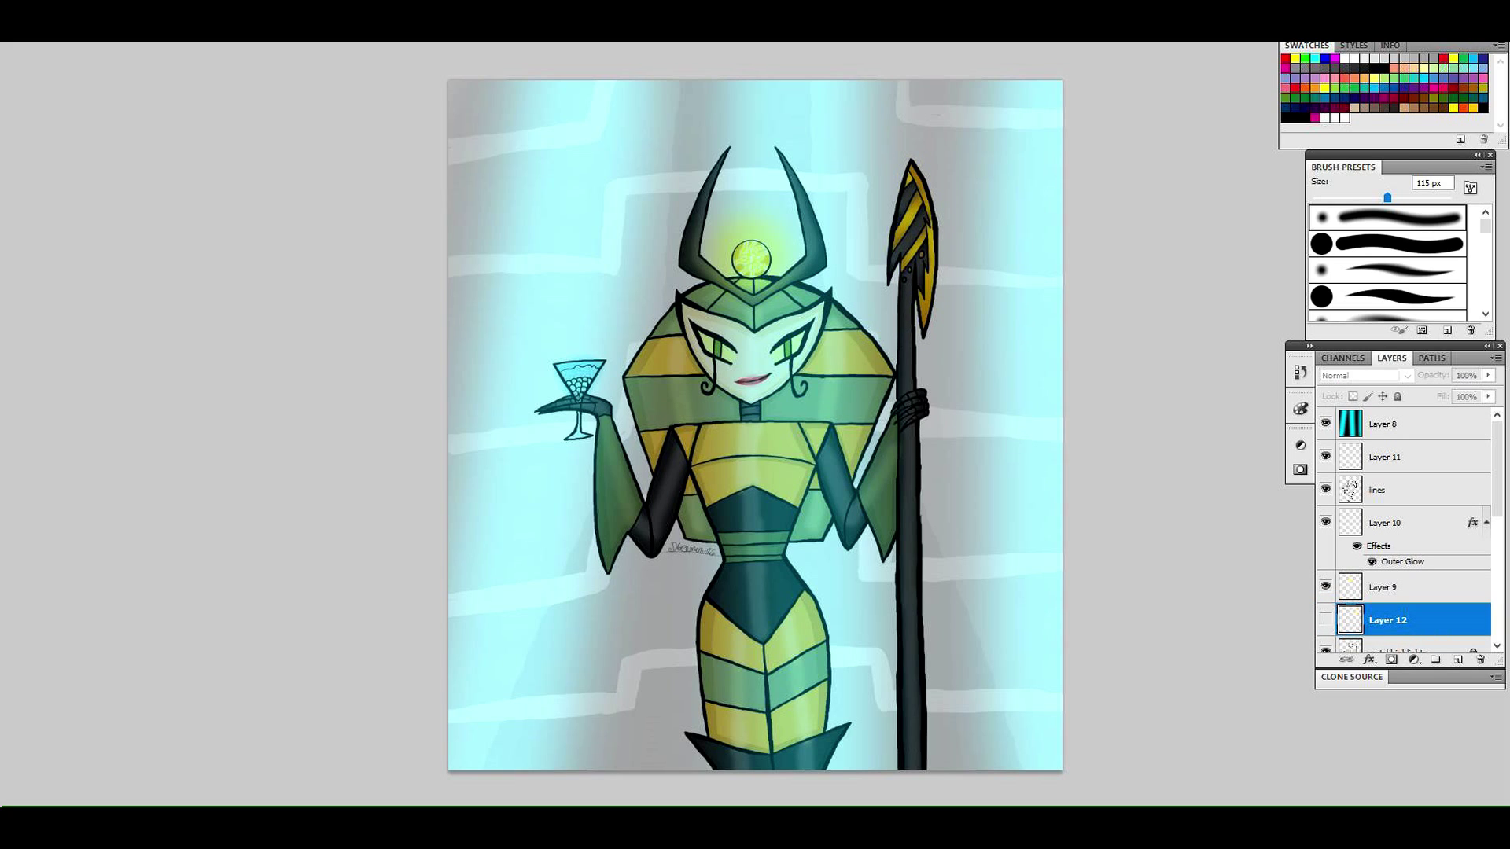
Add a new layer directly above the shading layer, beneath the glass layer
left_click(1406, 458)
left_click_drag(1497, 472, 1505, 551)
left_click(1408, 580)
left_click(1458, 660)
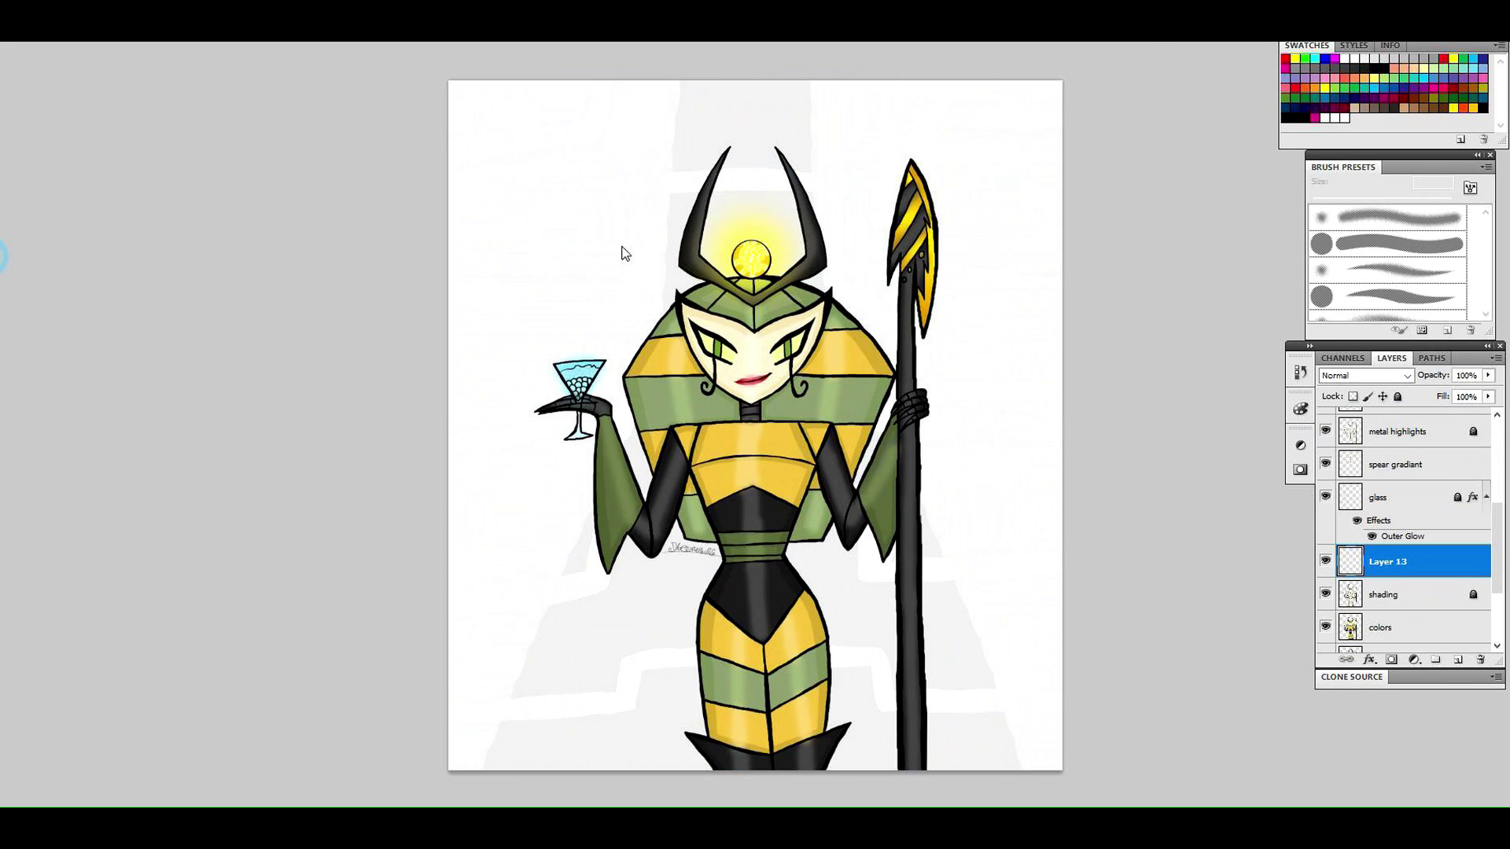
Select the green pupil of the character's left eye from the colors layer and make Layer 13 active
left_click(813, 346)
left_click(1415, 594)
left_click(1415, 628)
left_click(620, 404)
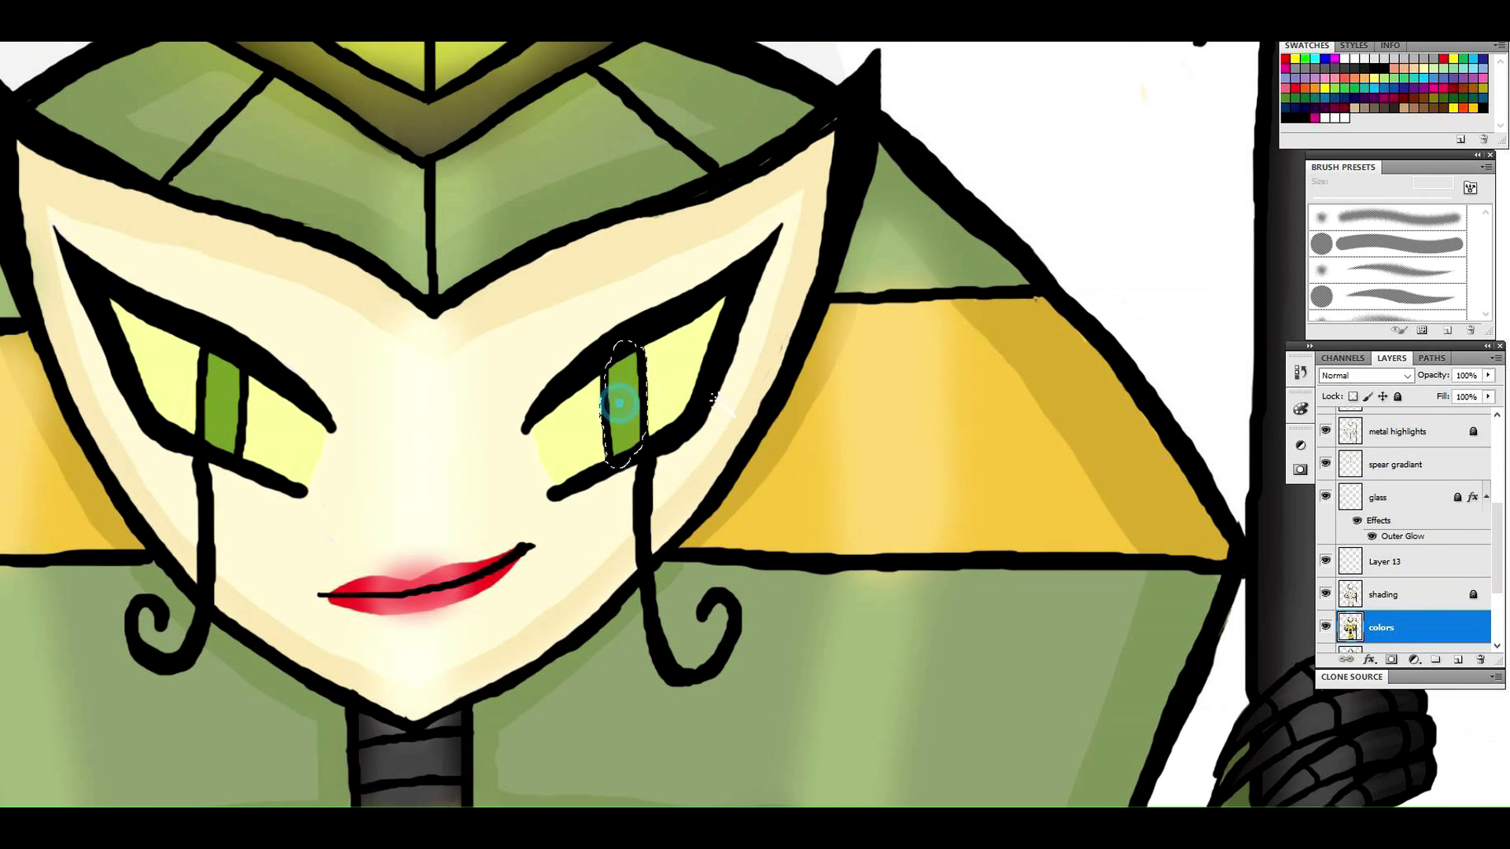
left_click(1415, 561)
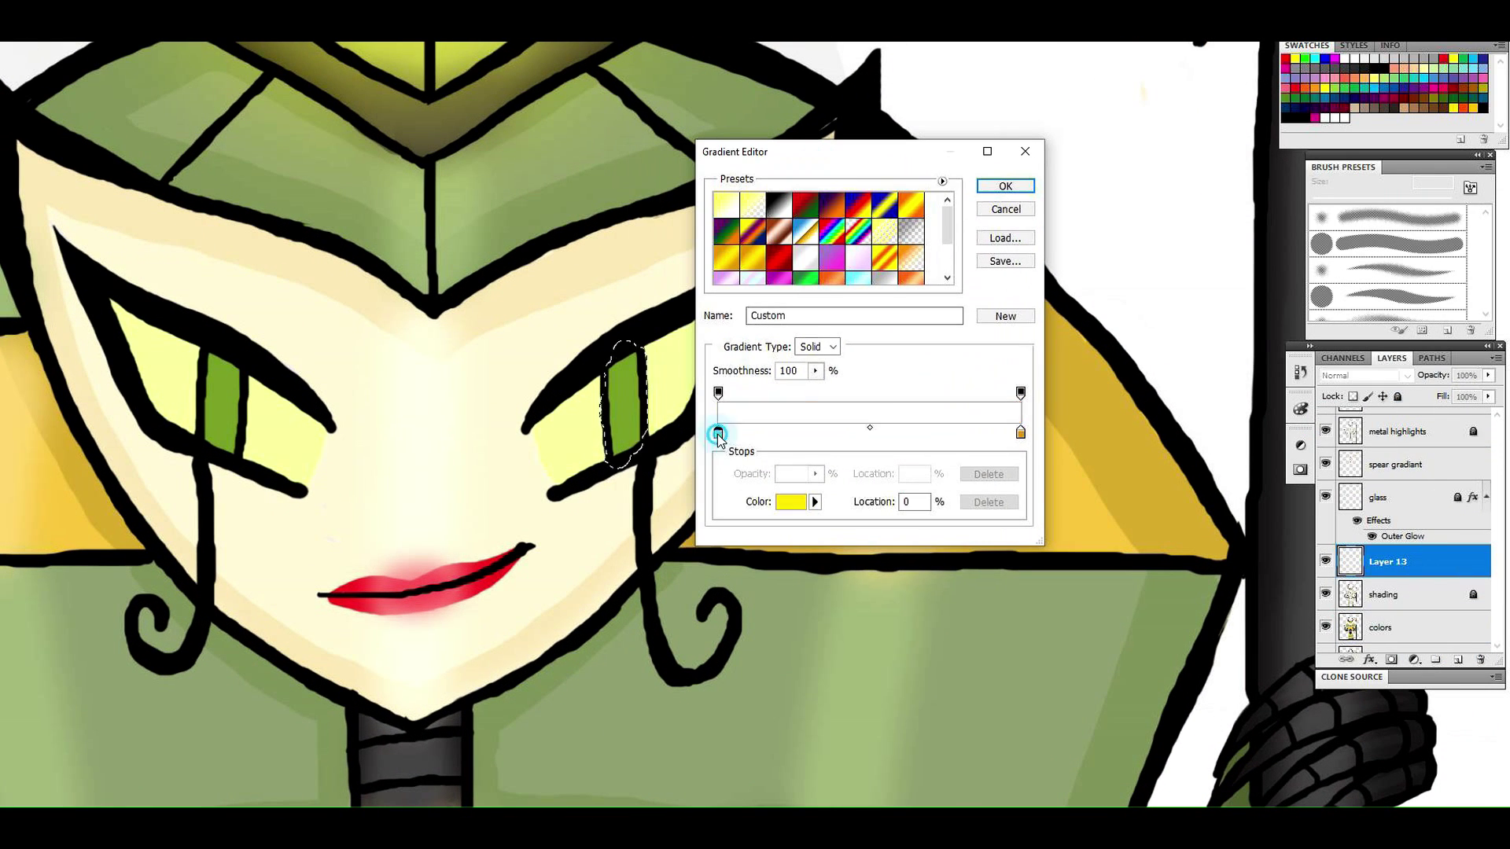
Build a gradient from the pupil's sampled green to a brighter green and apply it from top to bottom across the selected pupil
left_click(1019, 431)
left_click(862, 433)
left_click(635, 395)
left_click_drag(863, 432, 1025, 432)
left_click(792, 501)
left_click(1155, 139)
left_click(1396, 109)
left_click(1022, 184)
left_click_drag(623, 350, 649, 460)
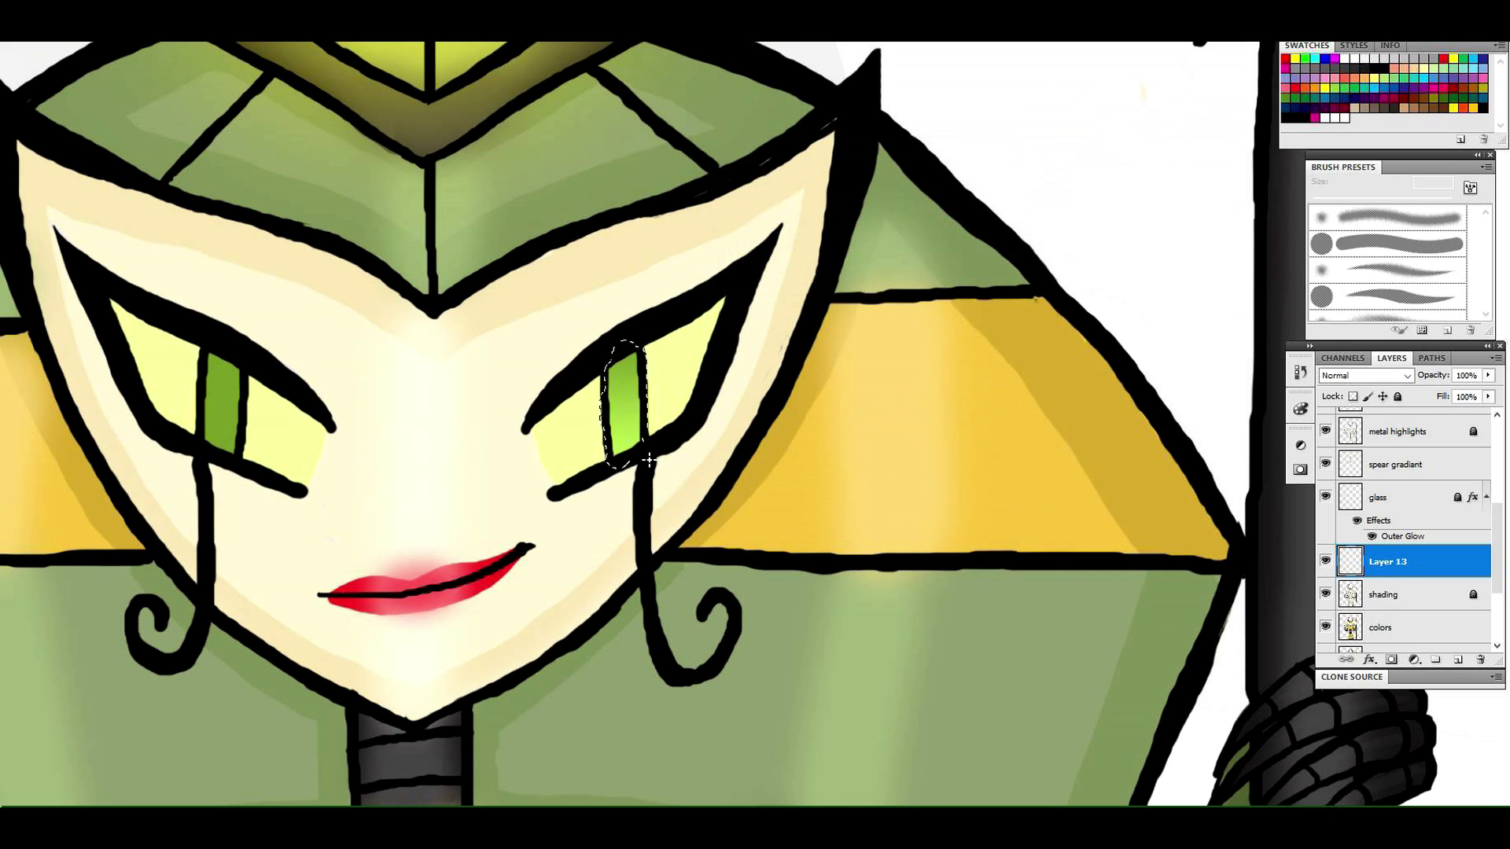
Select the other eye's pupil from the colors layer, fill it on Layer 13 with the same green gradient, and deselect
left_click(1414, 622)
key("w")
left_click(225, 401)
left_click(1414, 557)
key("g")
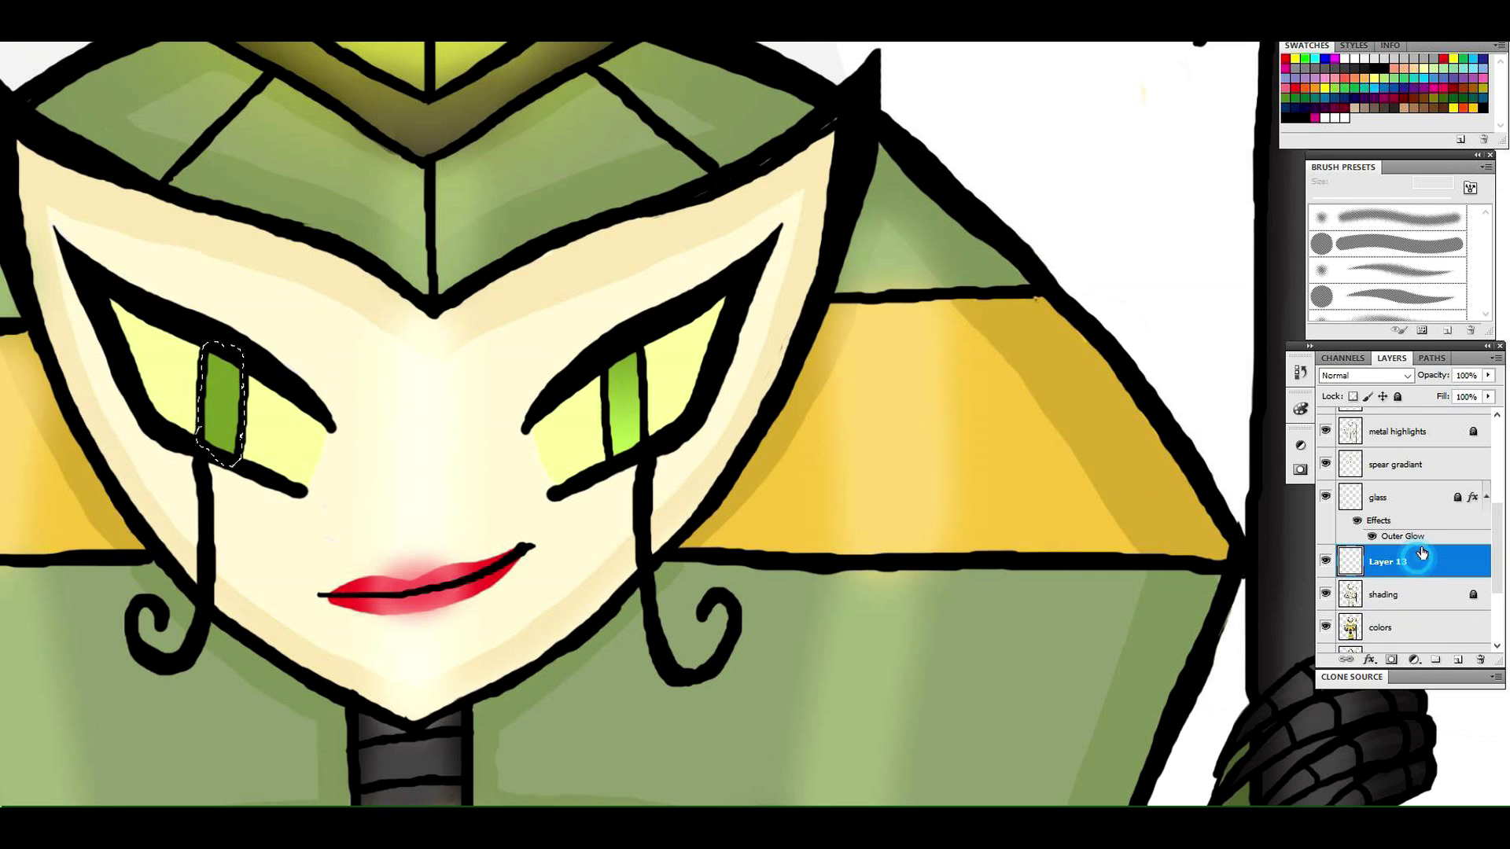
left_click_drag(224, 346, 219, 460)
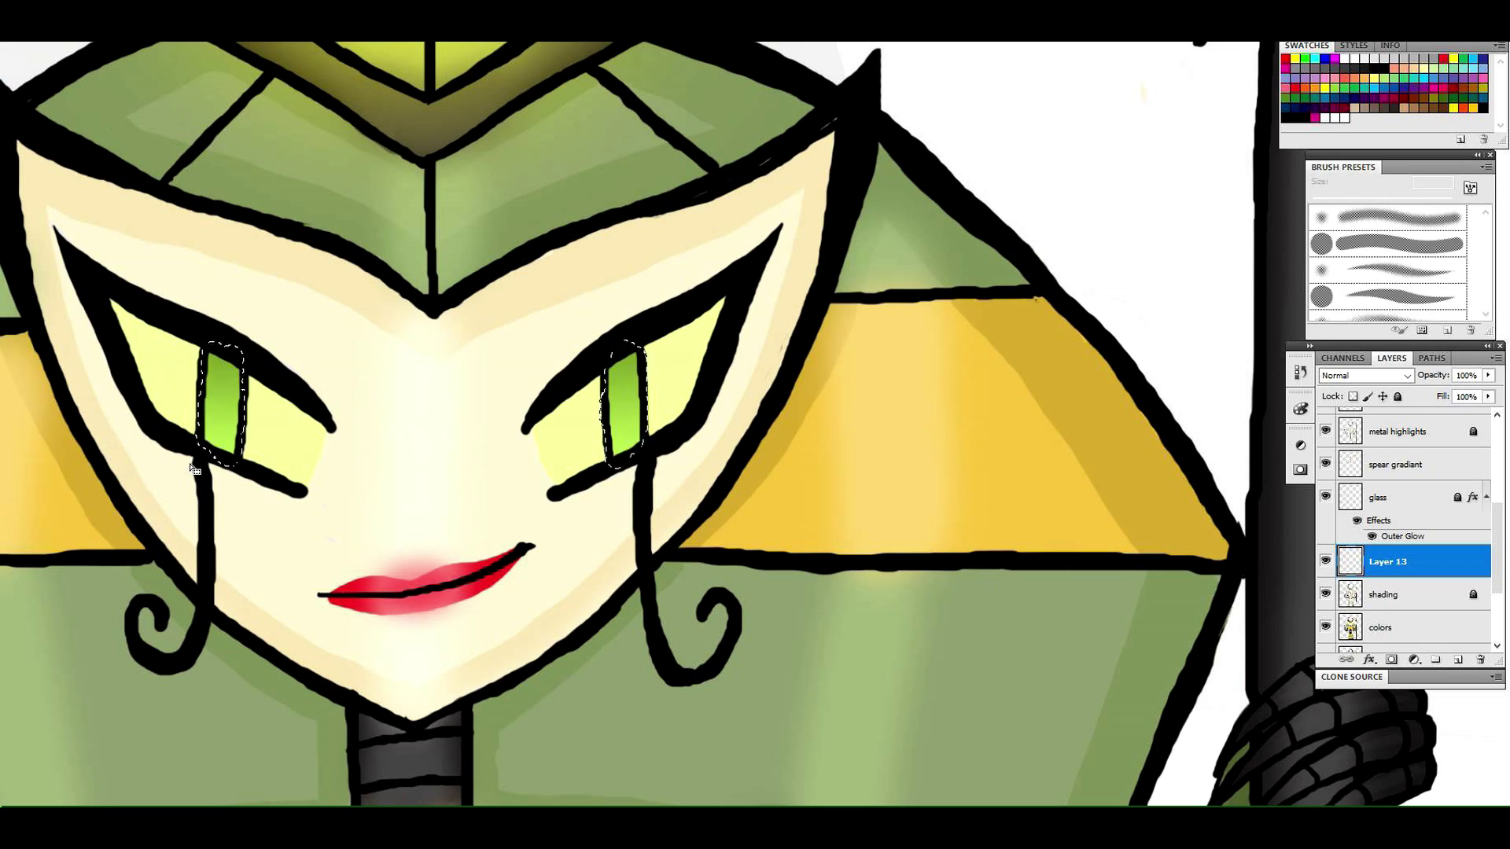
key("ctrl+d")
Add a new layer above the pupil gradient layer and set up a small hard brush of 9 px
left_click(1413, 629)
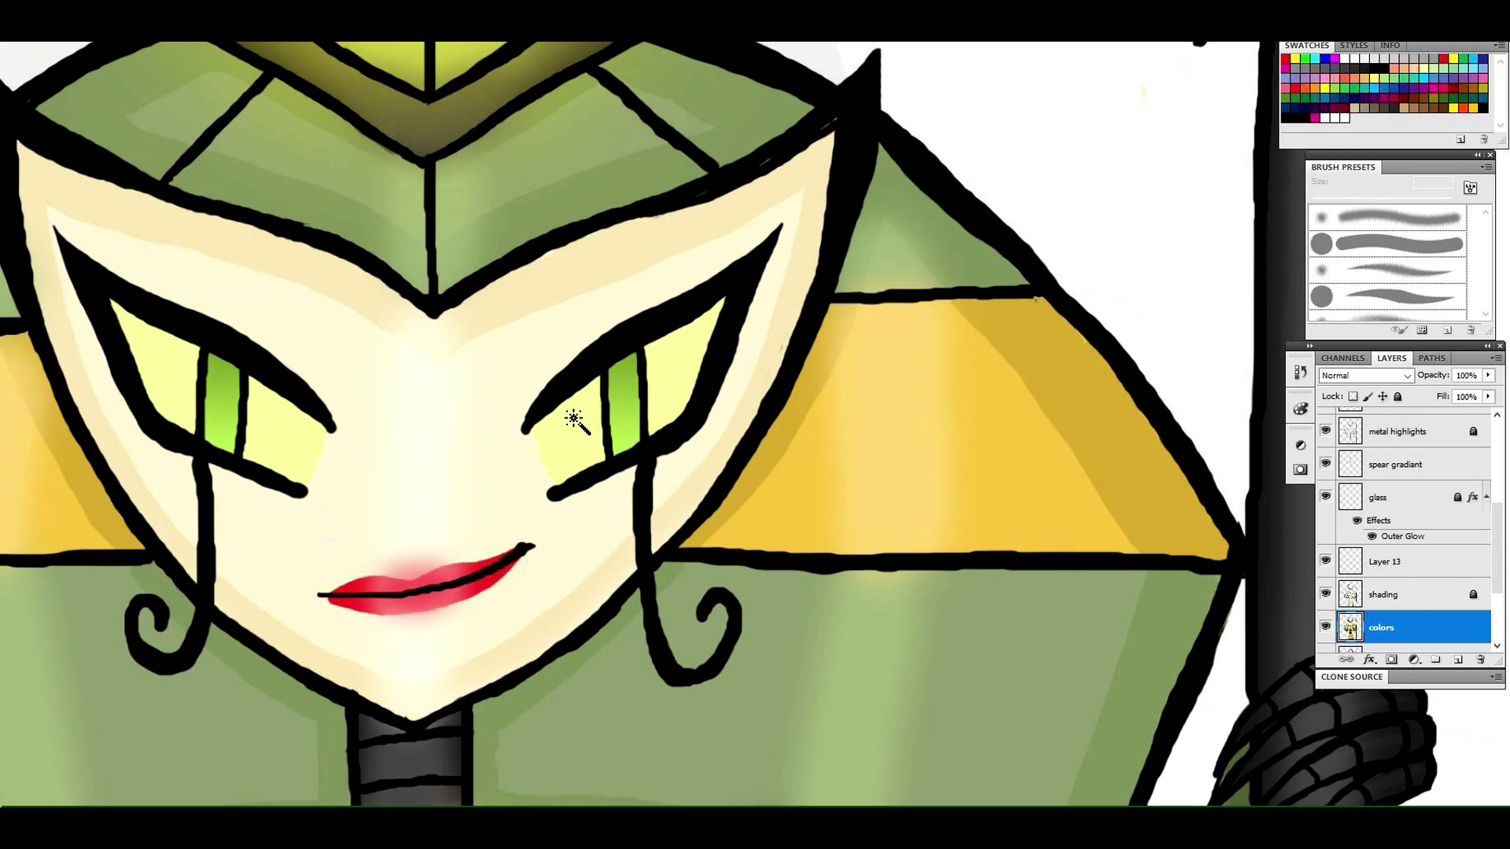
left_click(1408, 562)
left_click(1456, 658)
key("b")
left_click(1378, 296)
left_click_drag(1391, 198, 1318, 197)
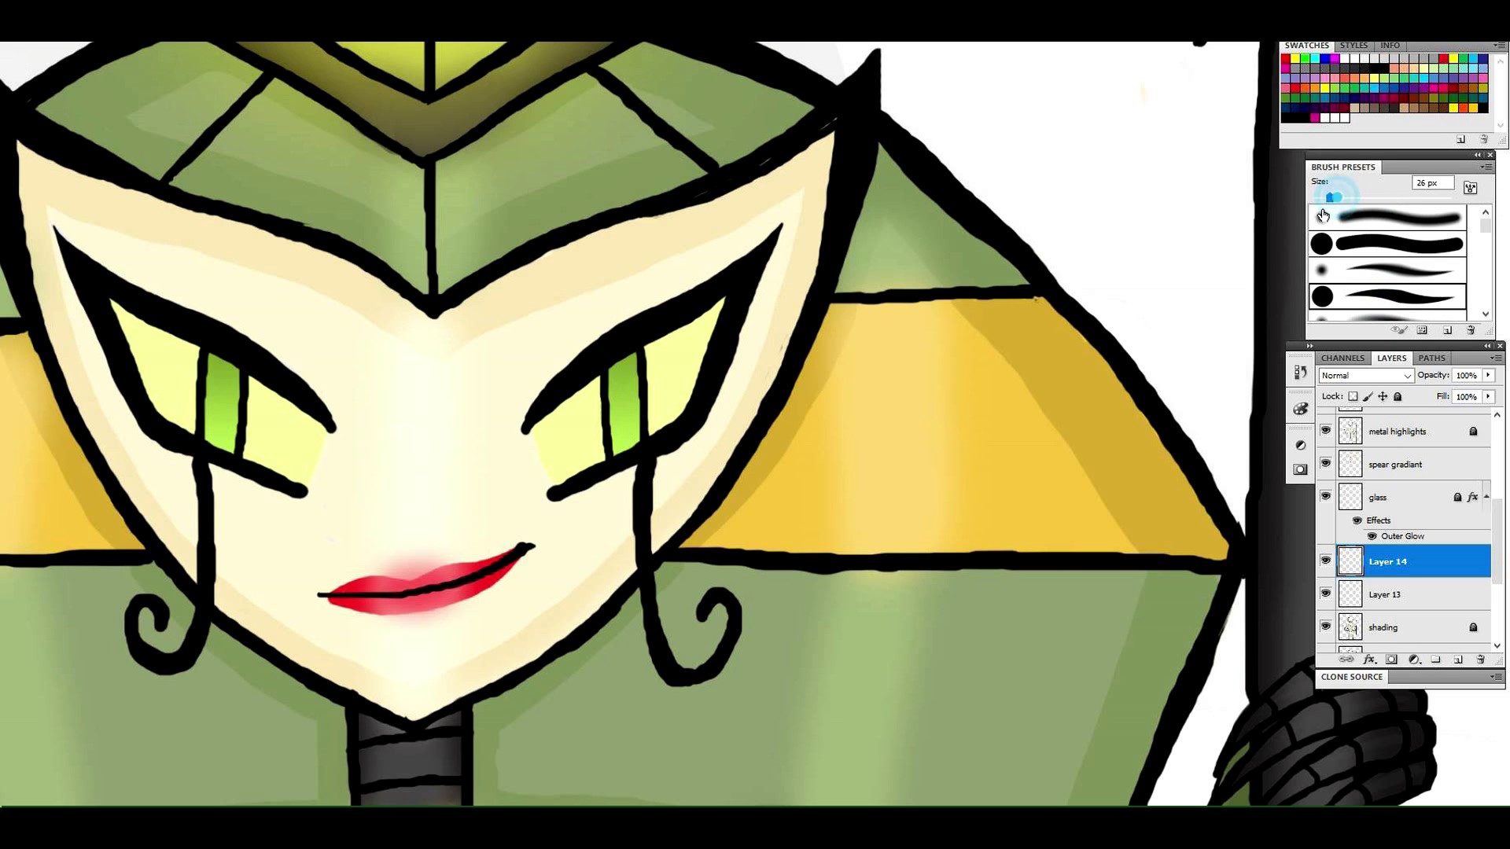
left_click_drag(630, 380, 647, 384)
left_click(31, 18)
left_click(71, 61)
left_click(1326, 560)
left_click(1325, 561)
Move Layer 14 above the lines layer and draw a small black rectangular highlight outline over the inked edge of each pupil
left_click_drag(1427, 566, 1422, 448)
left_click_drag(1498, 530, 1503, 503)
key("ctrl+bracketright")
key("ctrl+bracketright")
key("ctrl+bracketright")
key("ctrl+bracketright")
key("ctrl+bracketright")
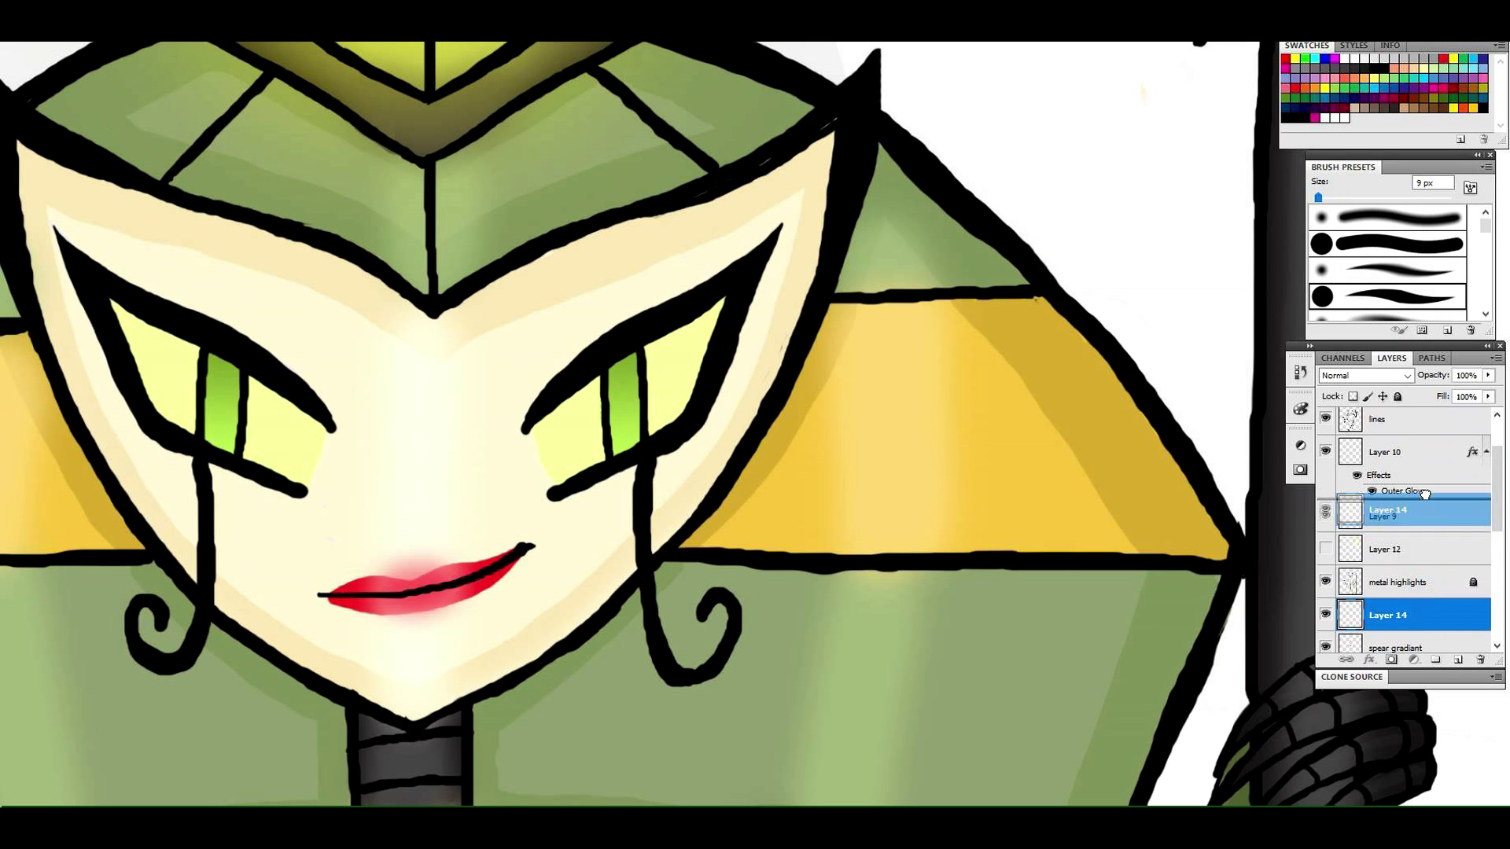
mouse_move(648, 385)
left_mouse_down()
mouse_move(630, 385)
mouse_move(649, 382)
left_mouse_up()
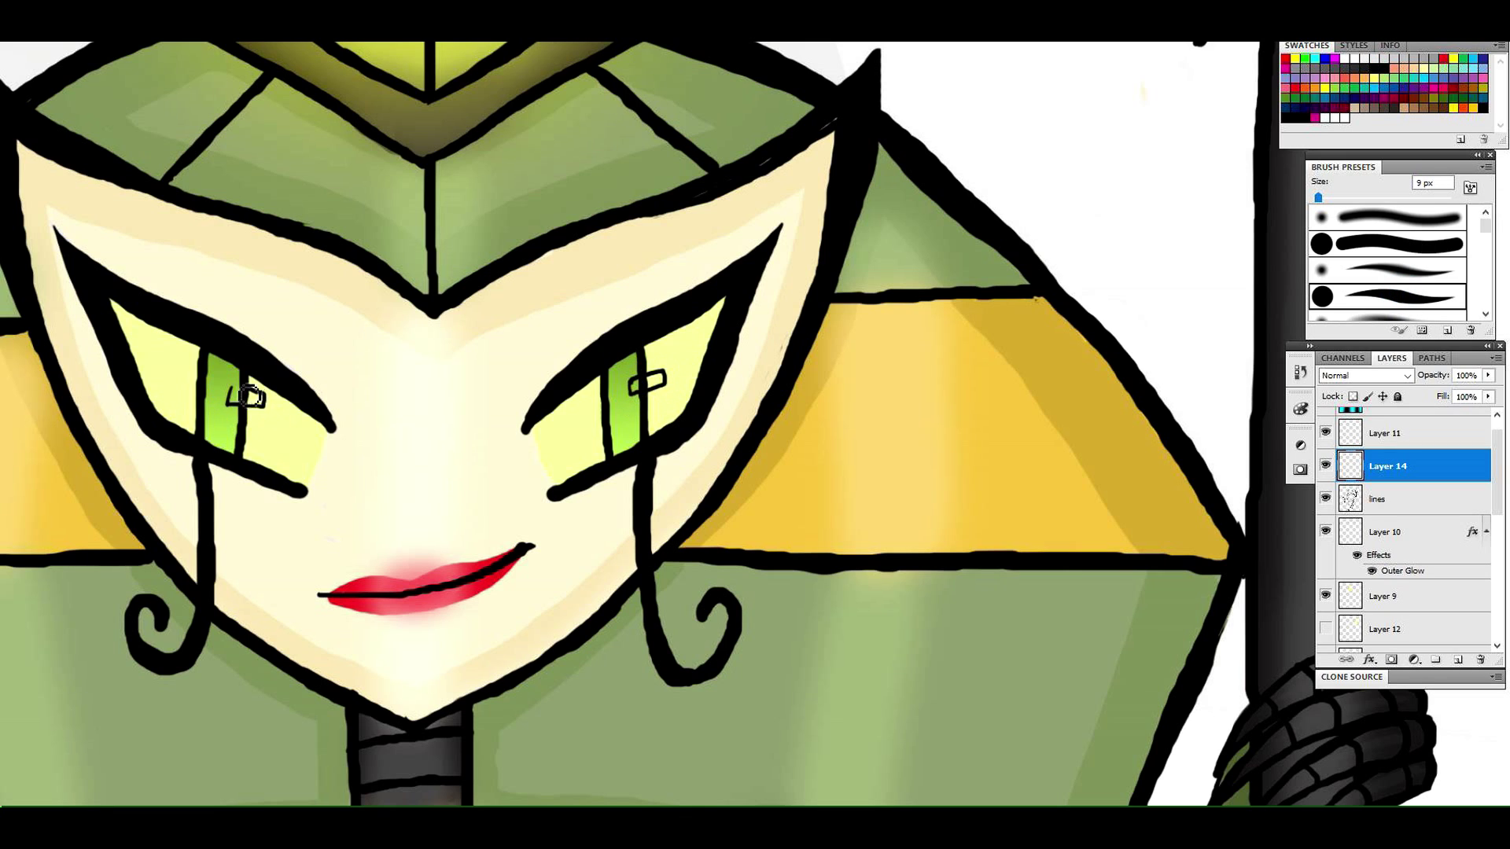
mouse_move(240, 400)
left_mouse_down()
mouse_move(262, 406)
mouse_move(234, 395)
left_mouse_up()
Sample the pale yellow of the eye and change the foreground color to a near-white tint of it
key("i")
left_click(168, 356)
key("n")
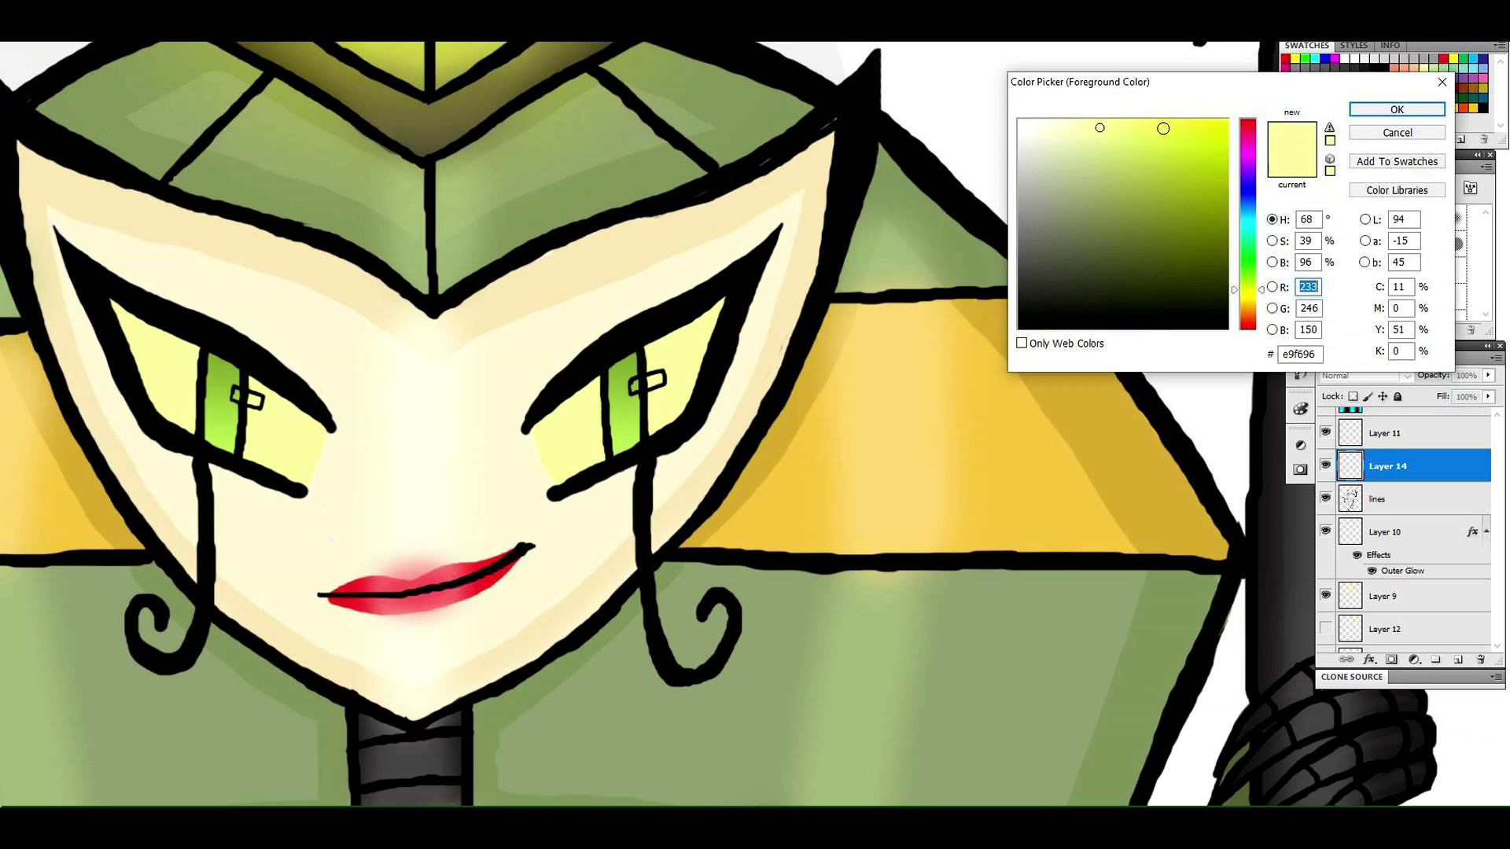
left_click(1049, 126)
left_click(1382, 110)
left_click(1384, 113)
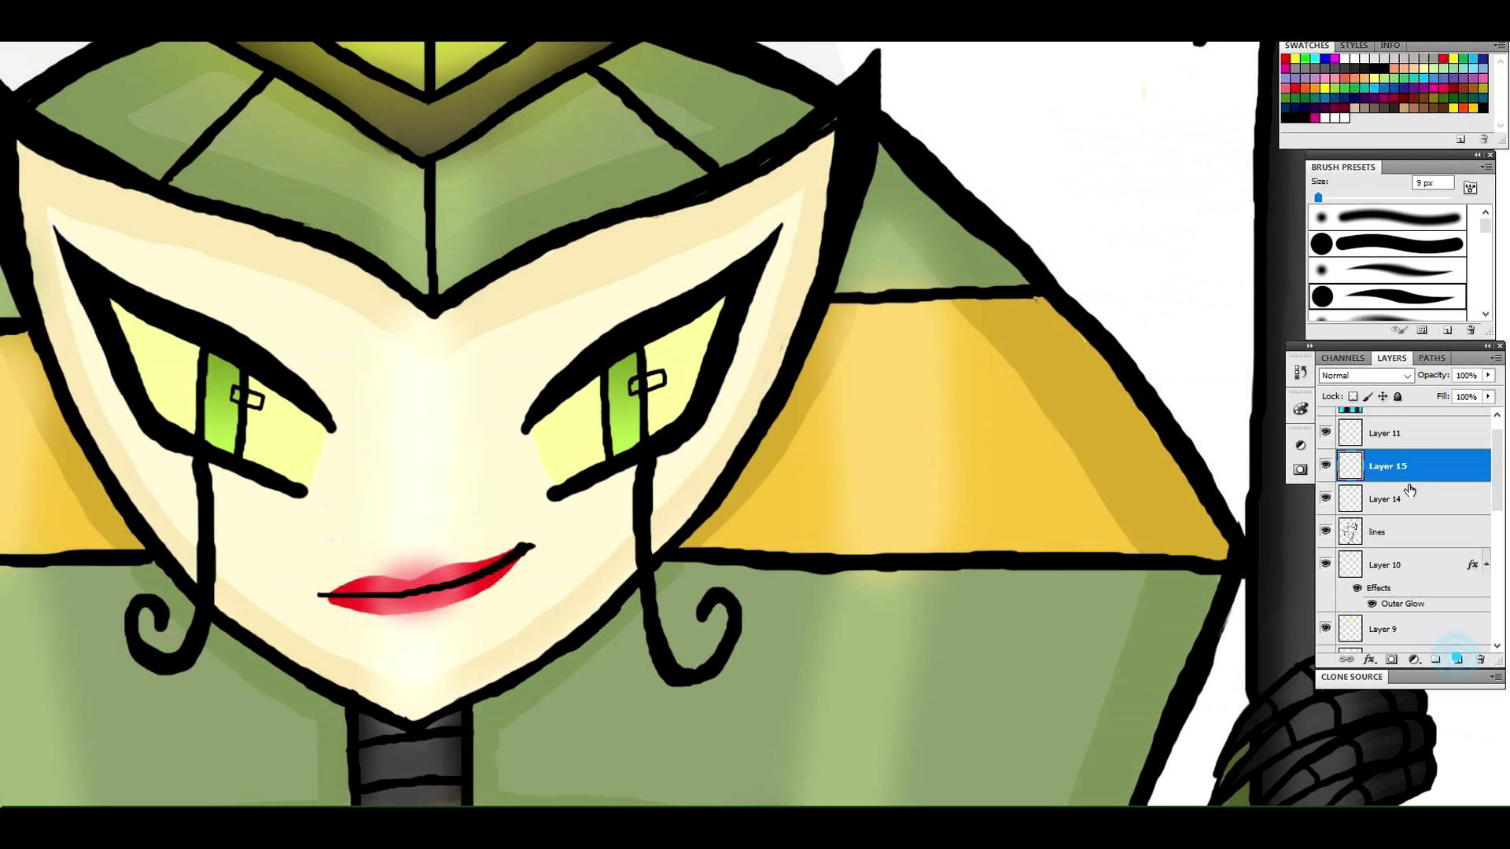
Add Layer 15 beneath the highlight outlines and fill both eye highlights with near-white using an 8 px brush
left_click(1457, 659, "ctrl")
left_click(1318, 199)
left_click_drag(636, 386, 660, 379)
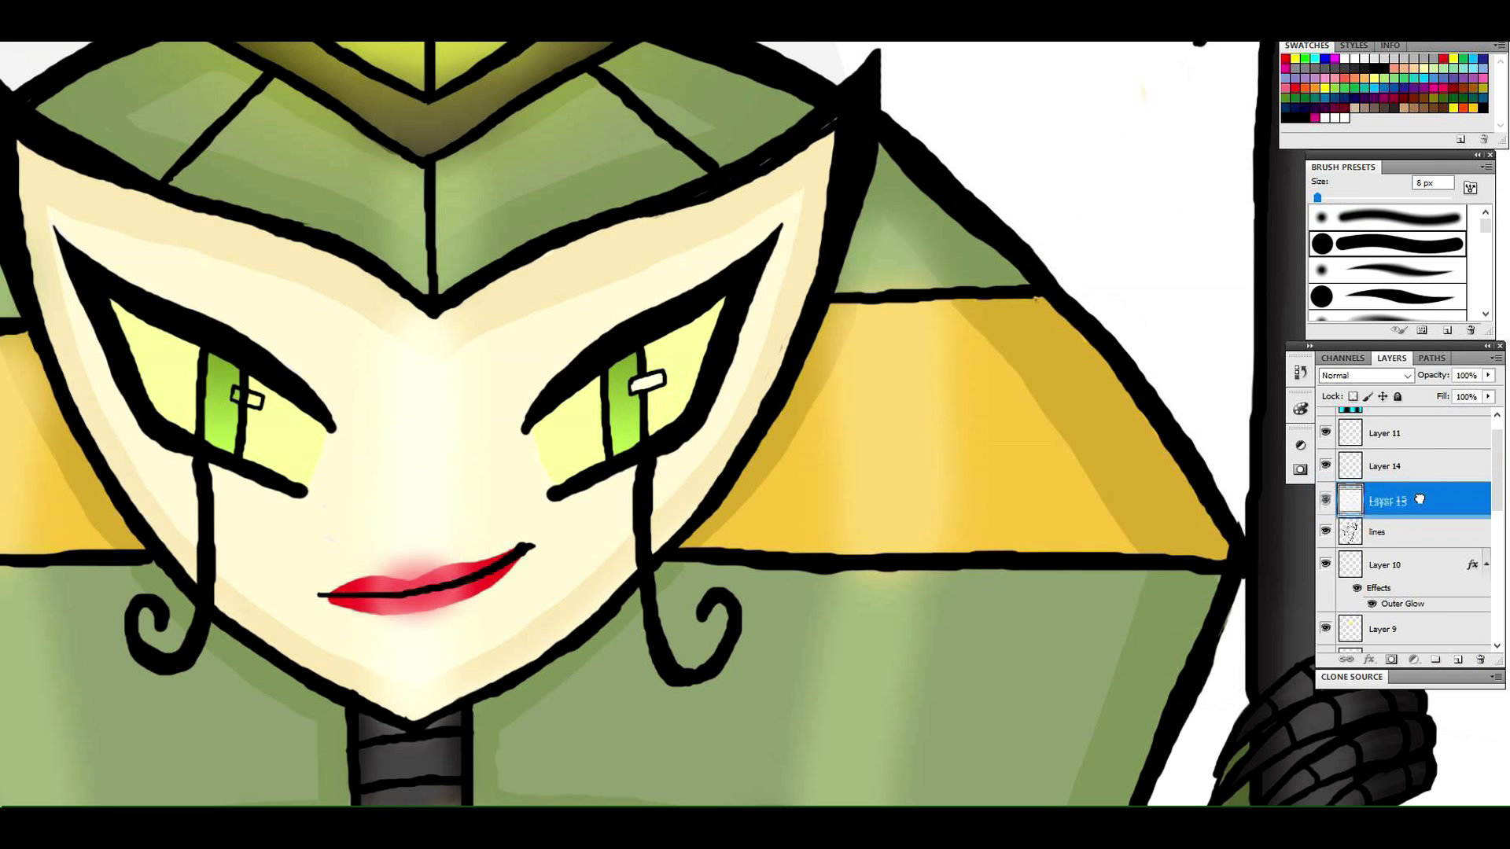
left_click_drag(242, 397, 258, 403)
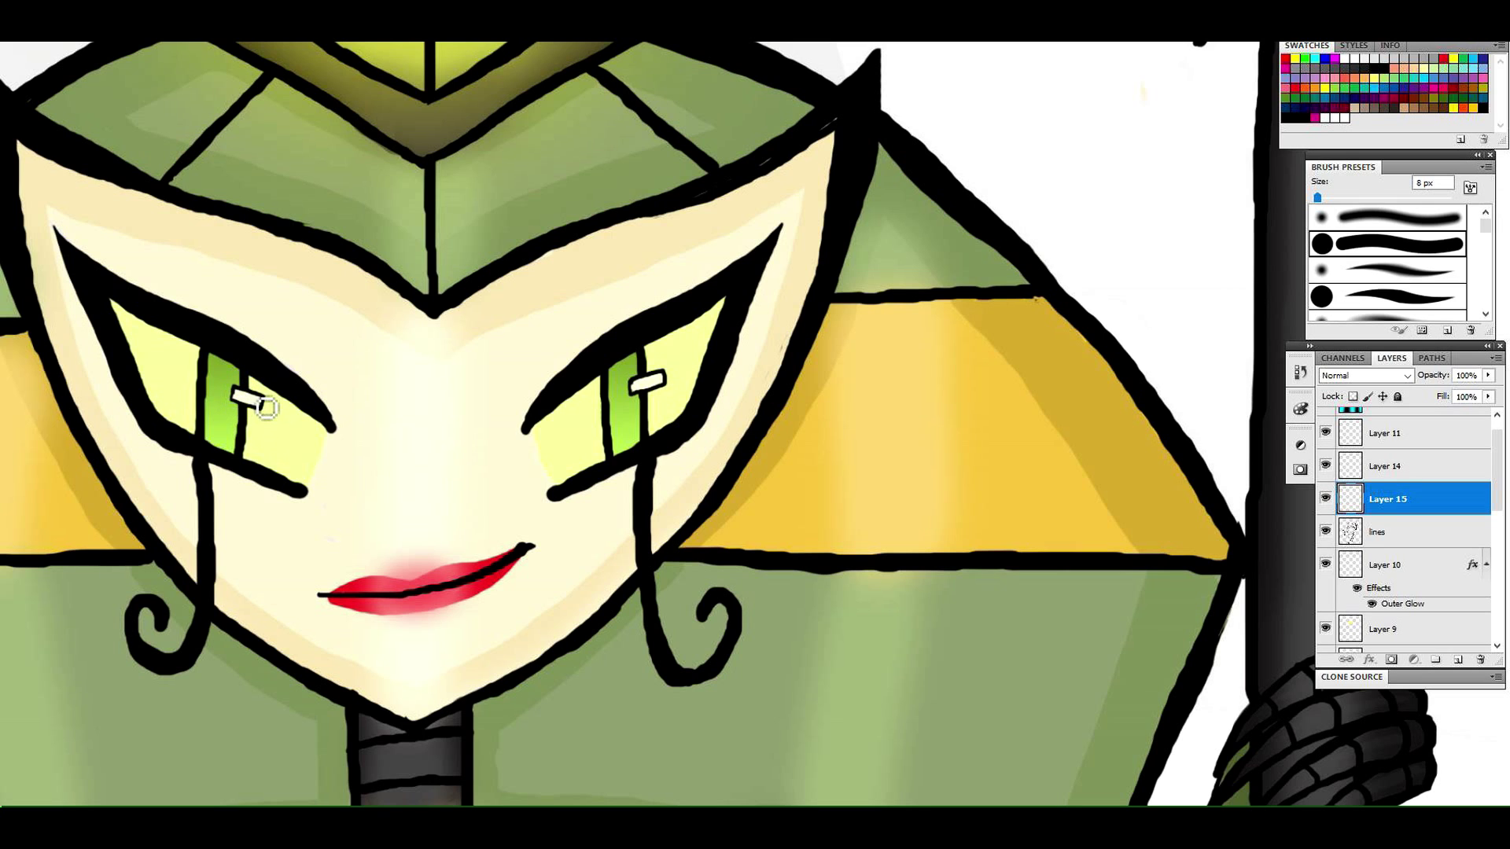
Turn the Layer 8 light overlay back on over the whole artwork
key("z")
left_click_drag(969, 277, 698, 272)
key("ctrl+0")
left_click_drag(1496, 464, 1496, 448)
left_click(1326, 424)
left_click(14, 23)
left_click(150, 221)
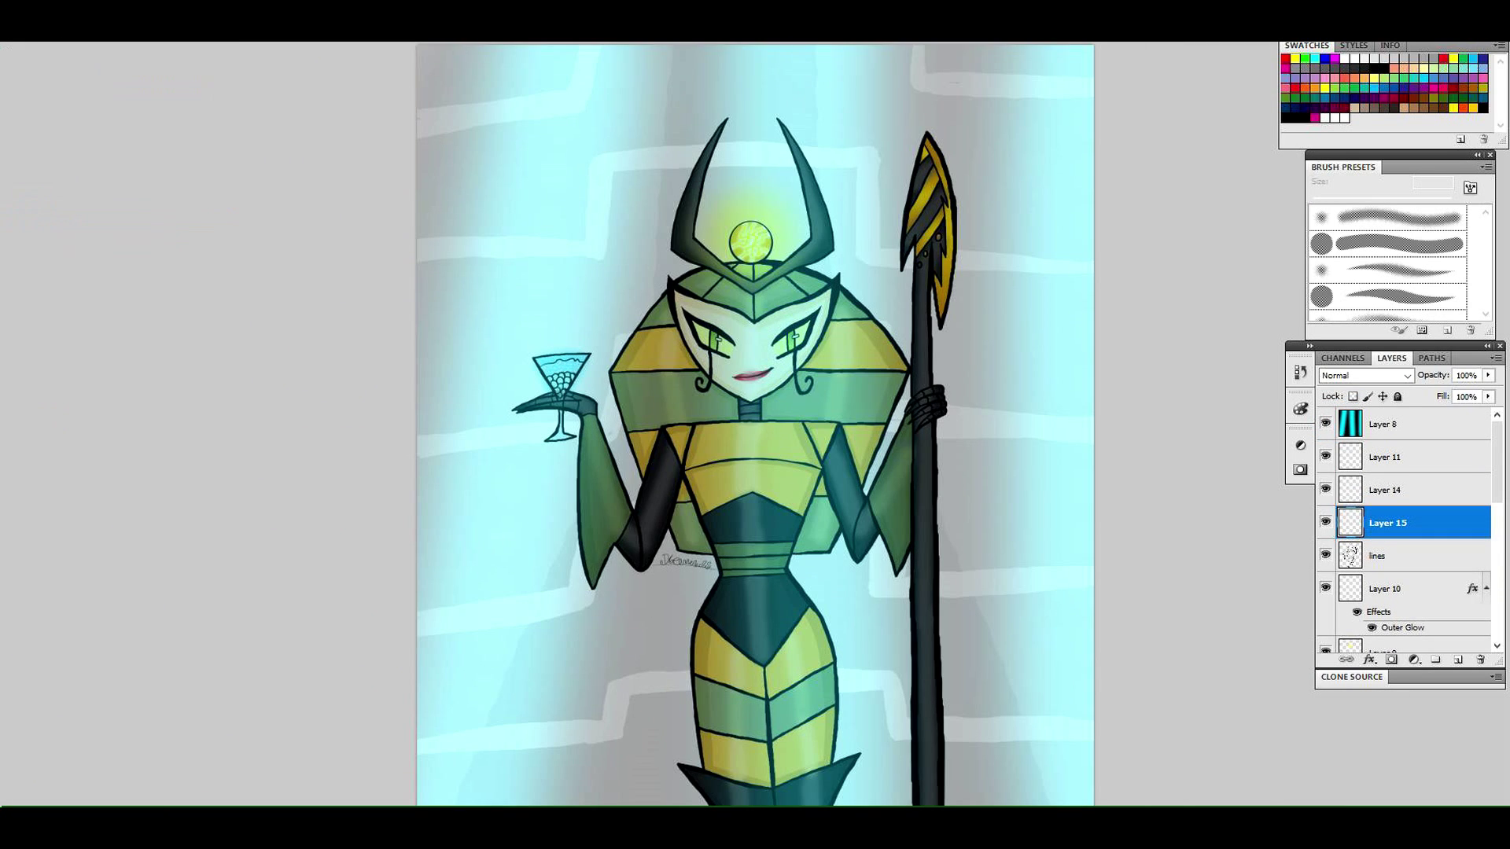